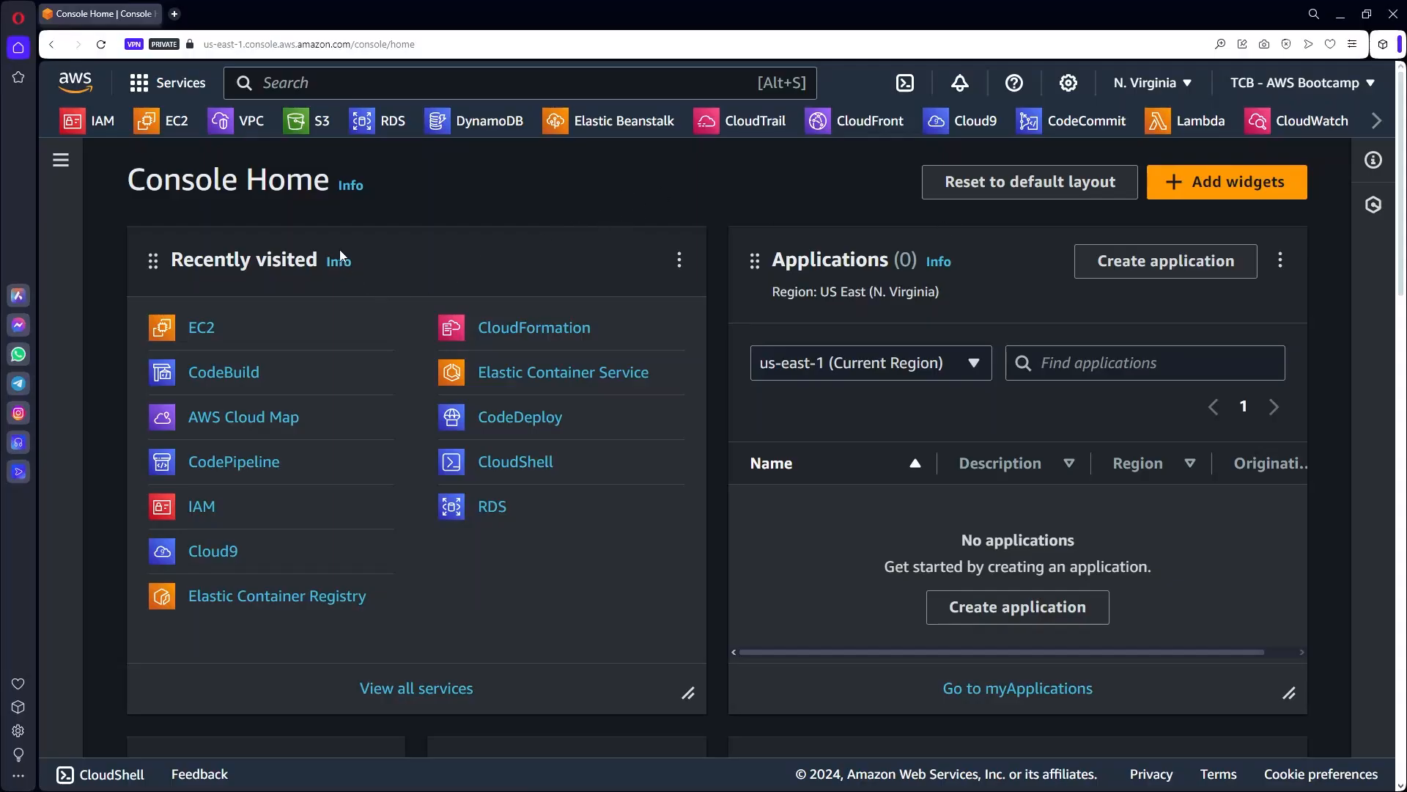
Go to the VPC dashboard using the VPC favourite in the services bar.
{"action": "left_click", "coordinate": [245, 126]}
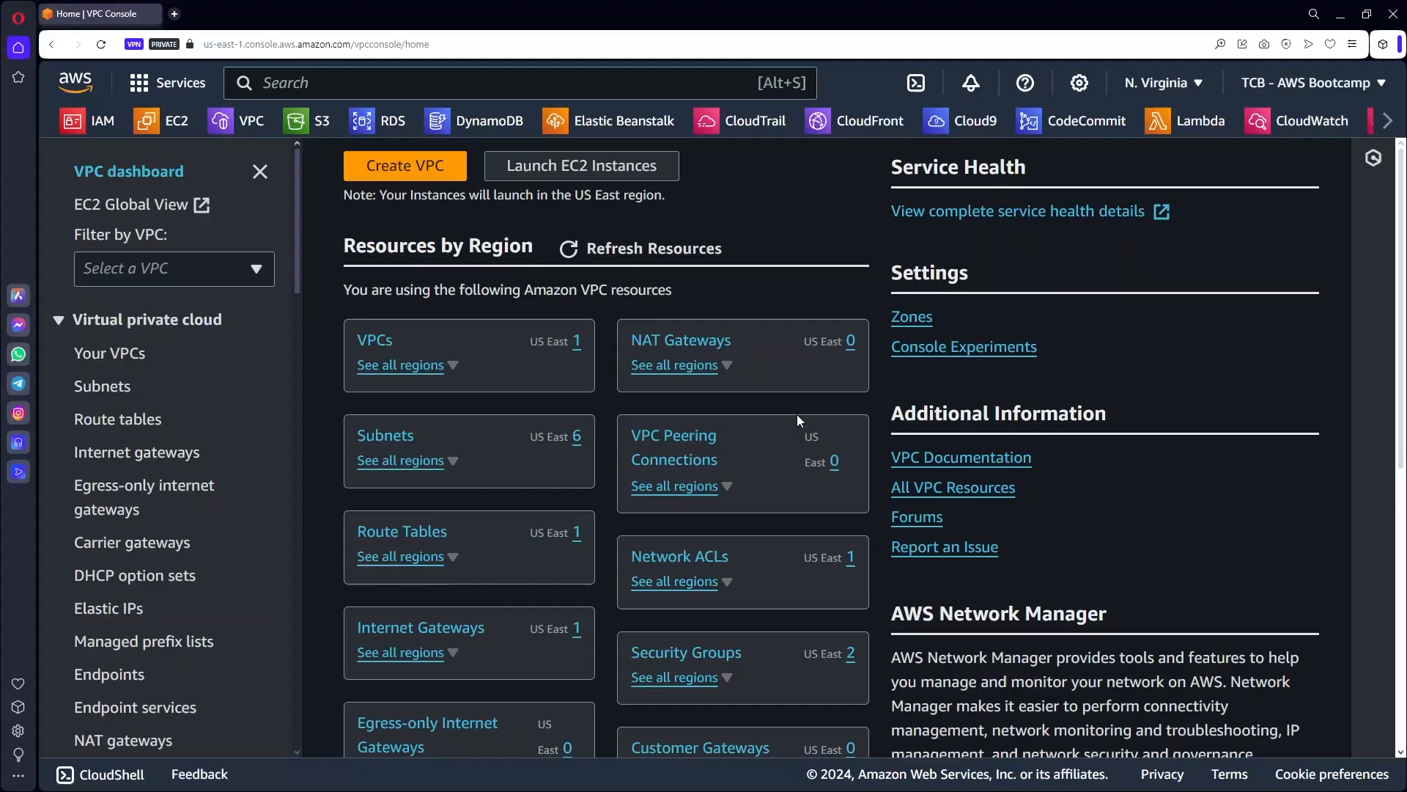
List your VPCs and inspect the default VPC (172.31.0.0/16) details, then deselect it.
{"action": "left_click", "coordinate": [372, 342]}
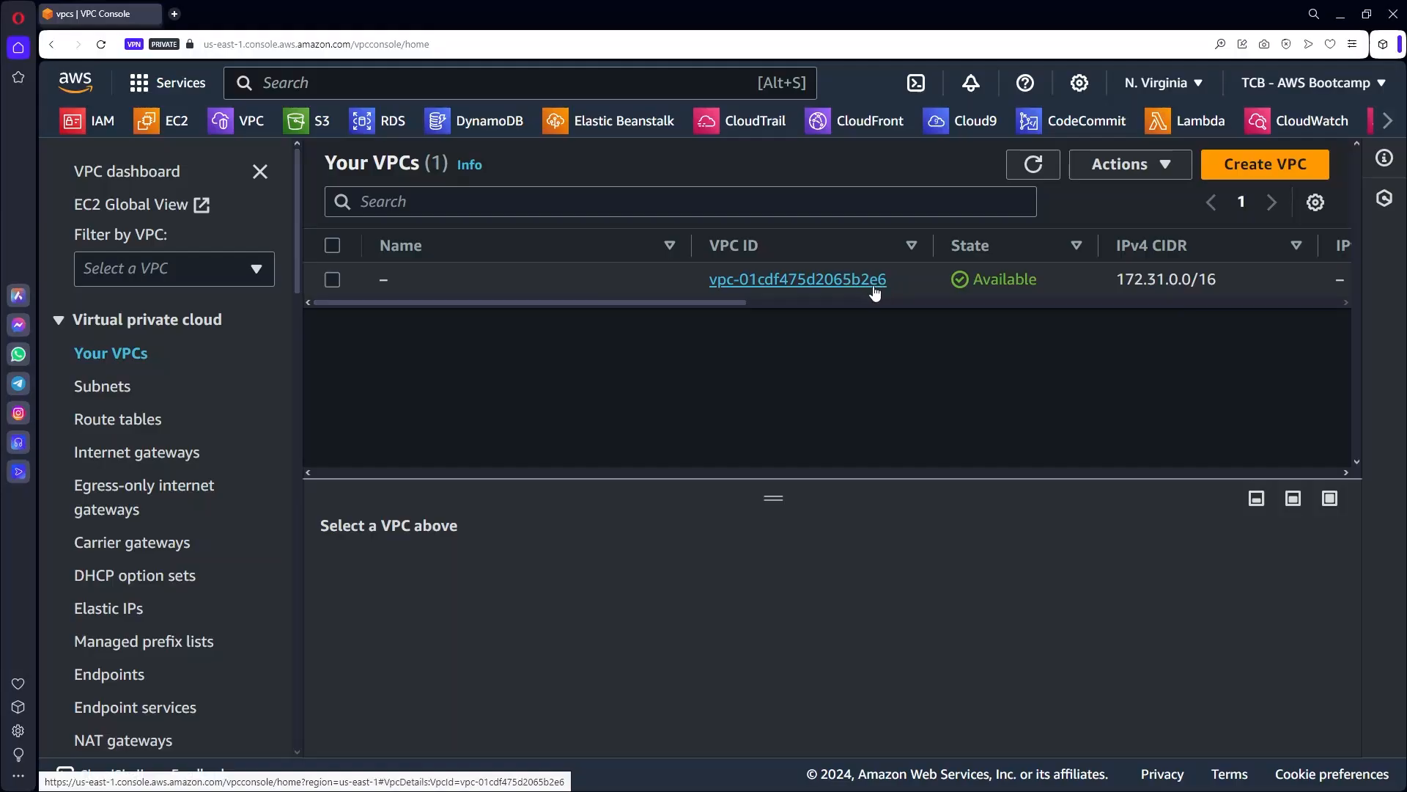
{"action": "left_click_drag", "start_coordinate": [732, 301], "coordinate": [854, 304]}
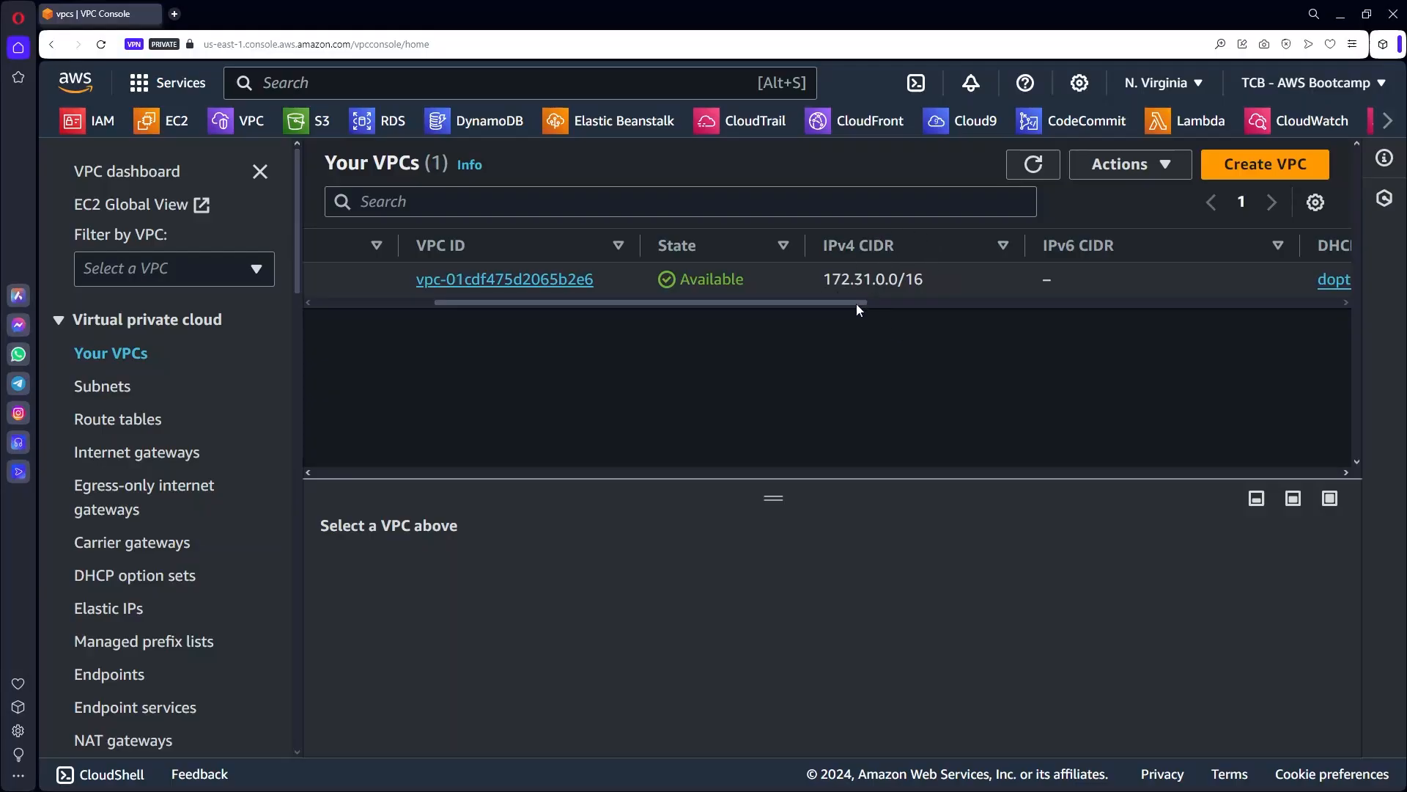
{"action": "left_click_drag", "start_coordinate": [856, 304], "coordinate": [1217, 339]}
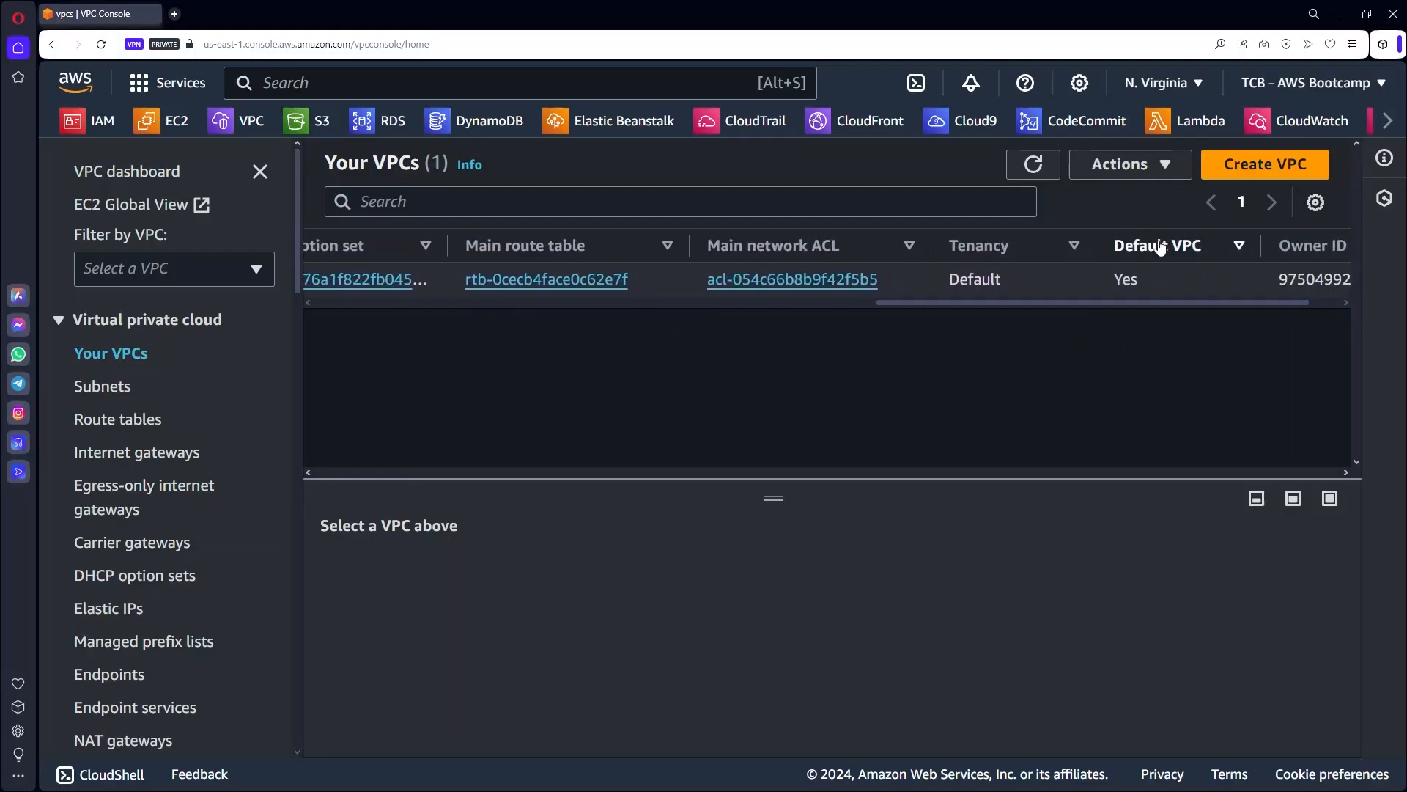
{"action": "left_click_drag", "start_coordinate": [1108, 275], "coordinate": [1167, 280]}
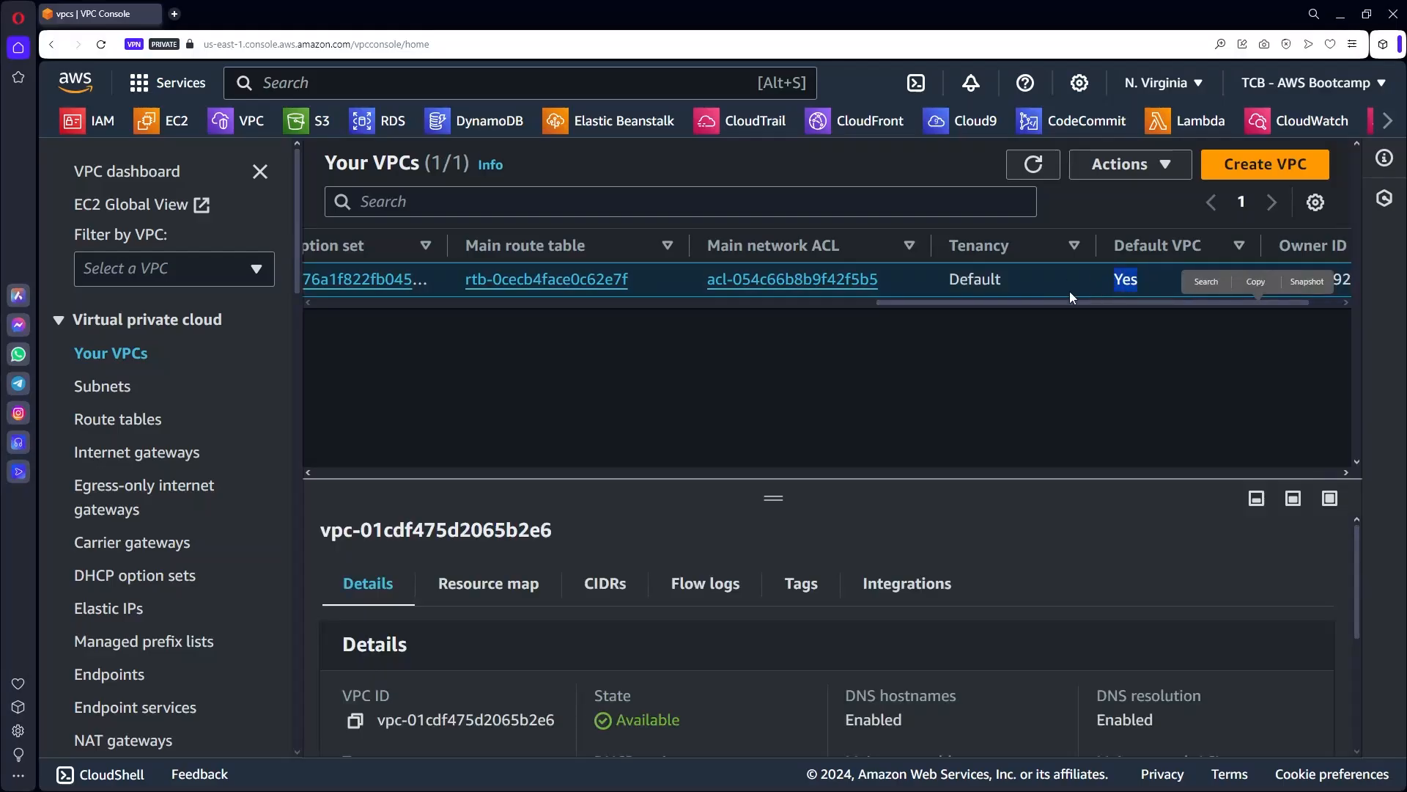
{"action": "left_click_drag", "start_coordinate": [763, 494], "coordinate": [771, 340]}
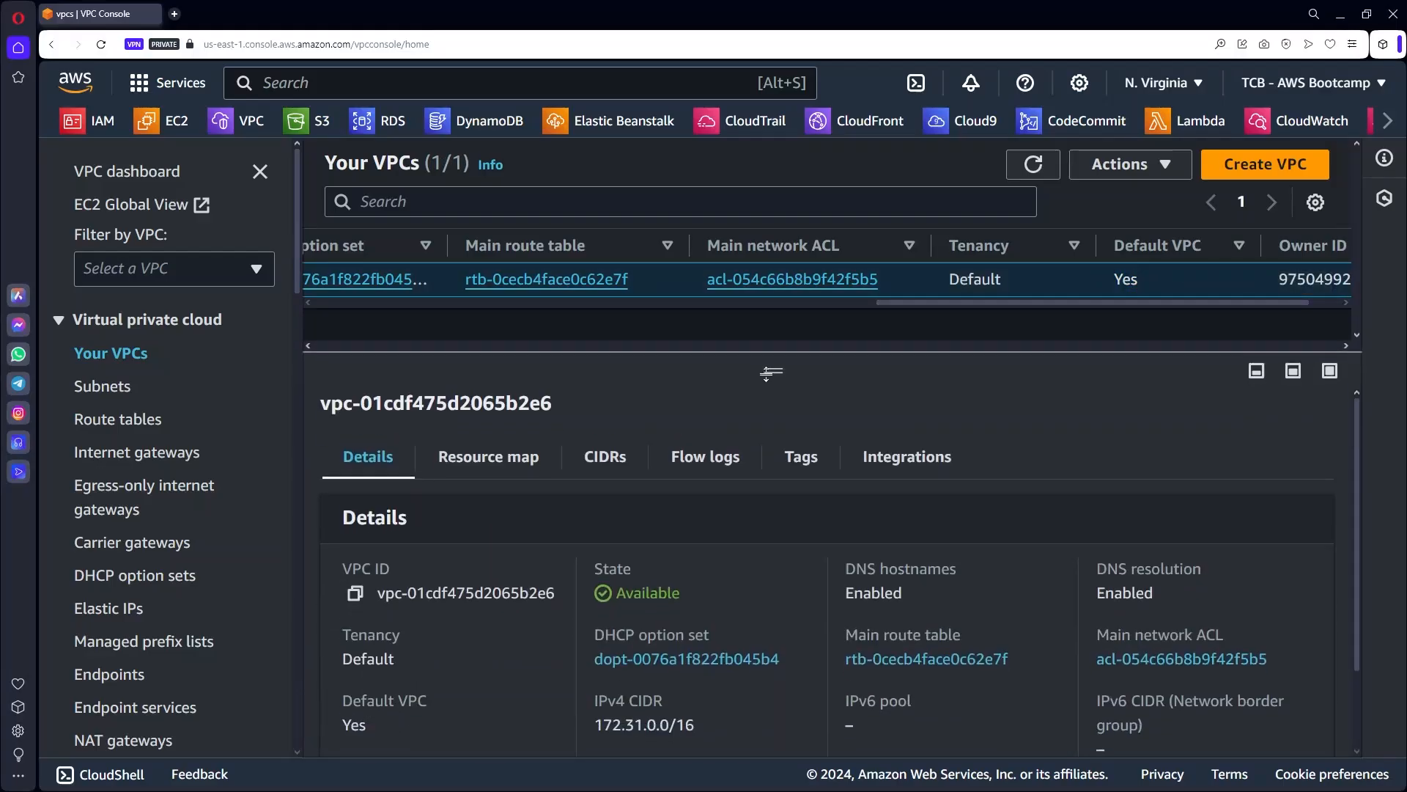
{"action": "left_click_drag", "start_coordinate": [887, 302], "coordinate": [262, 317]}
{"action": "left_click", "coordinate": [346, 277]}
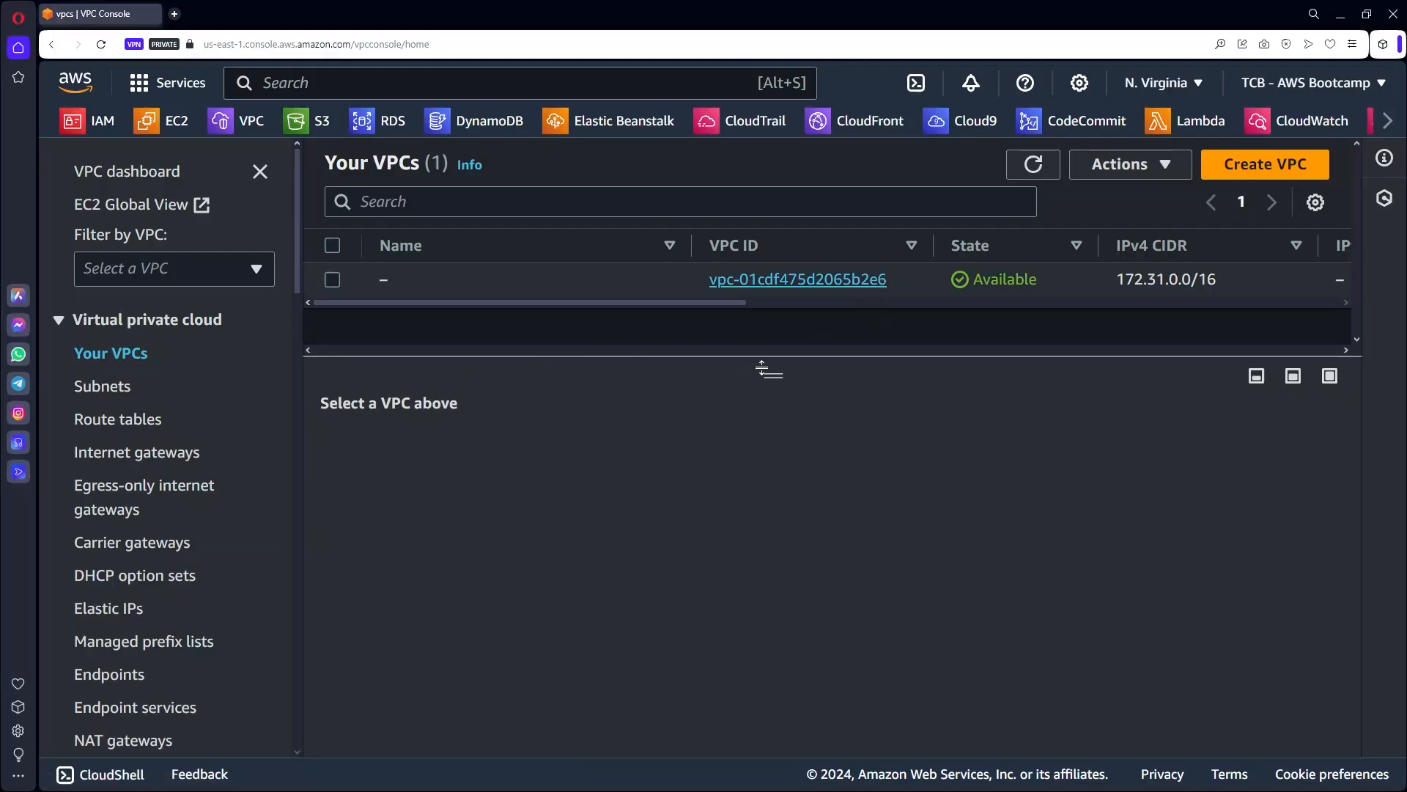
{"action": "left_click_drag", "start_coordinate": [762, 369], "coordinate": [763, 437]}
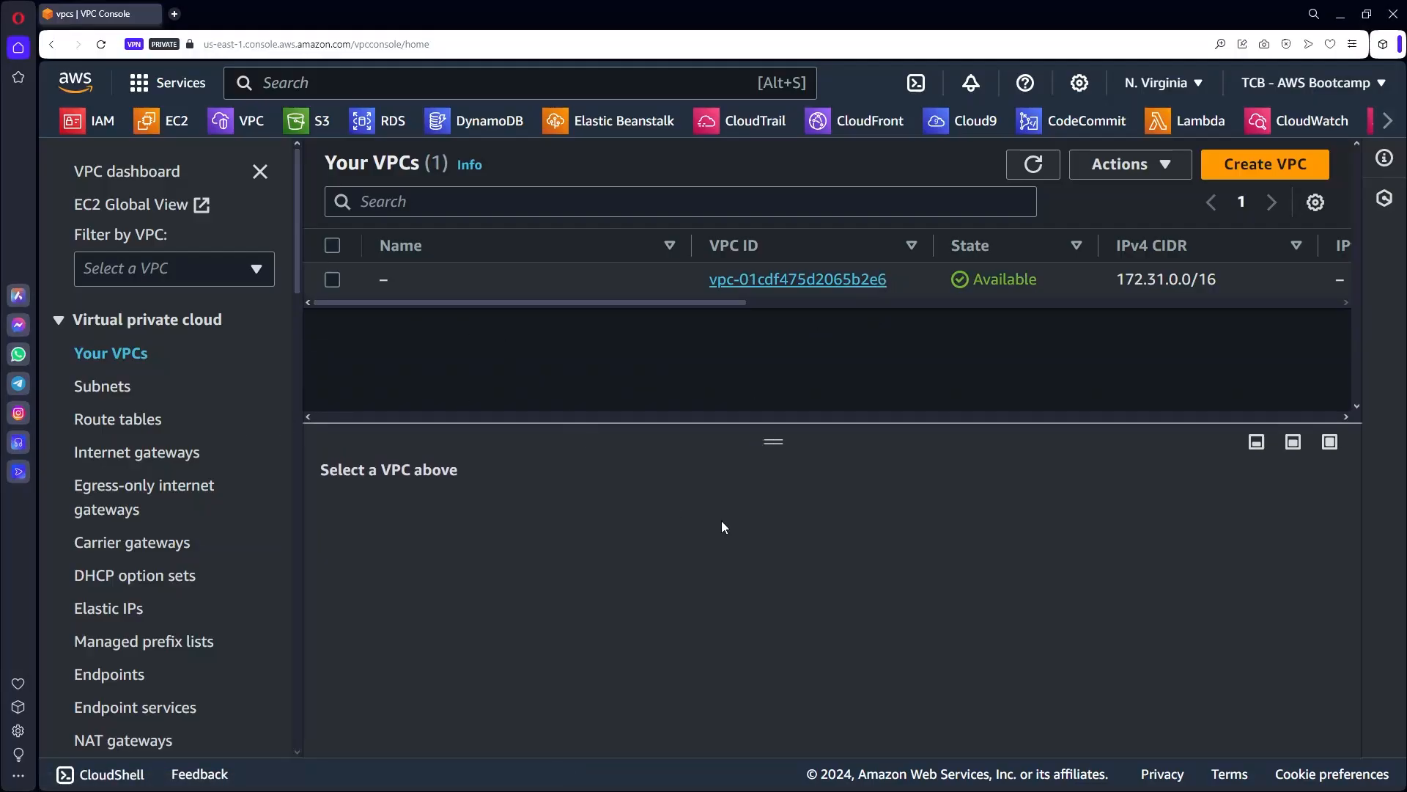
Start a new VPC, preview the 'VPC and more' layout, then return to 'VPC only'.
{"action": "left_click", "coordinate": [1261, 168]}
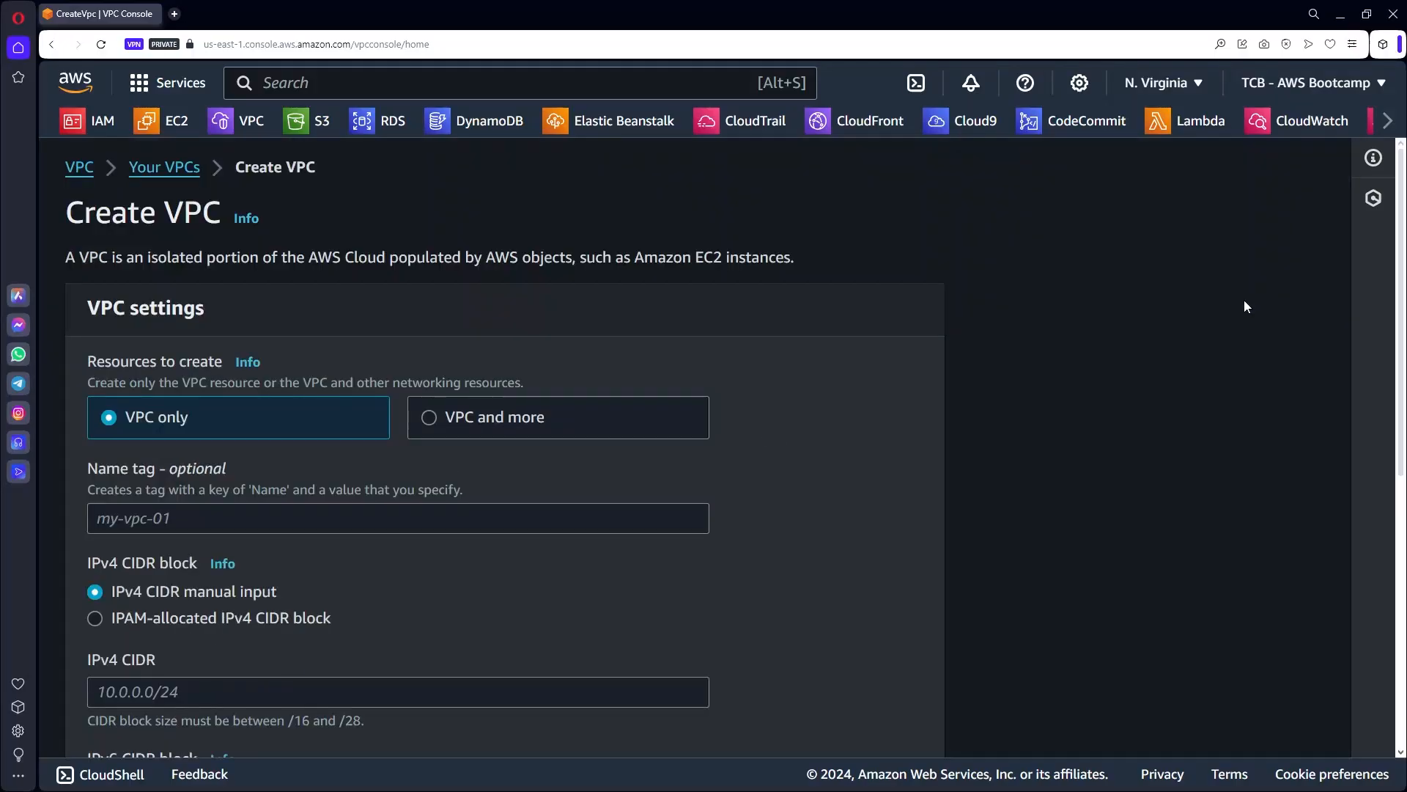
{"action": "scroll", "coordinate": [460, 408], "scroll_direction": "down", "scroll_amount": 2}
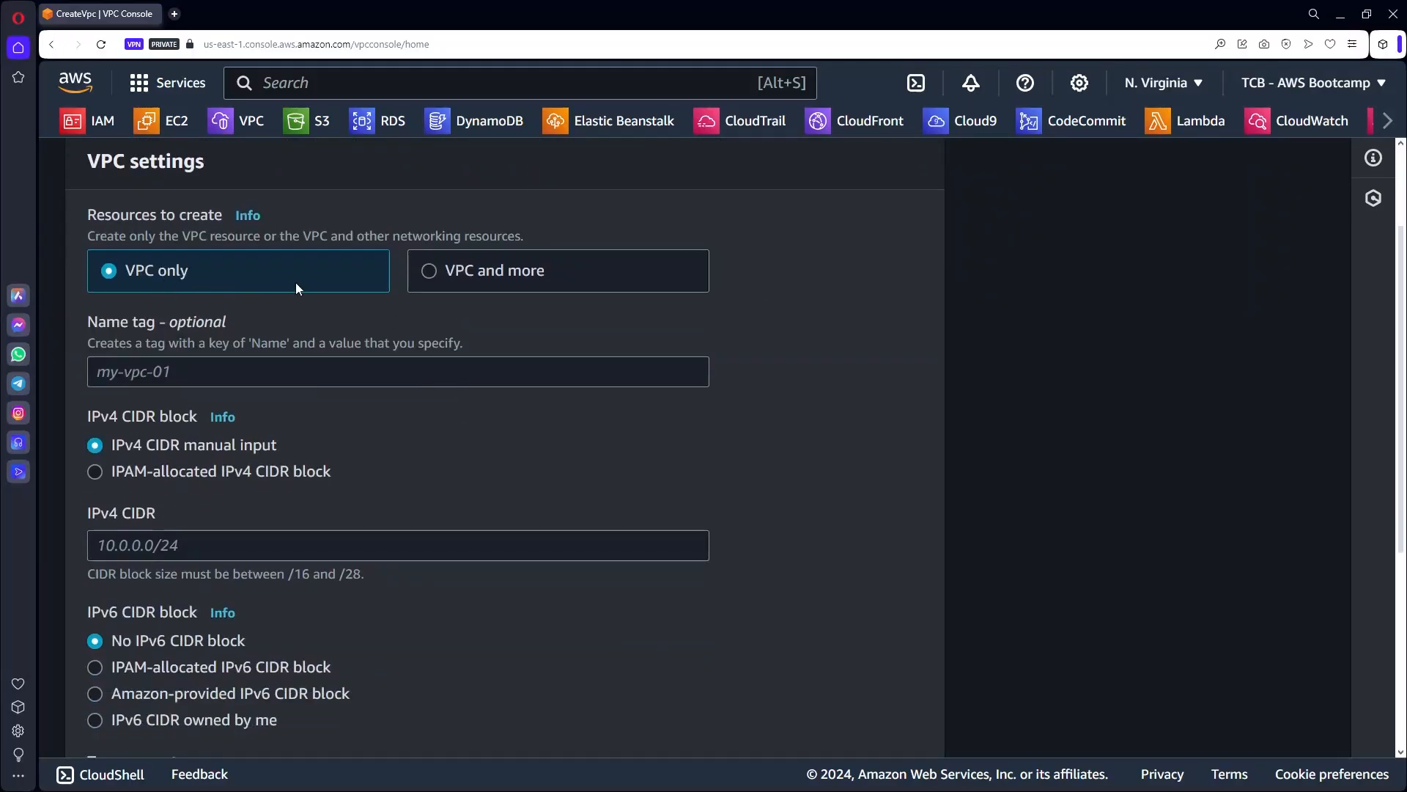
{"action": "left_click", "coordinate": [437, 271]}
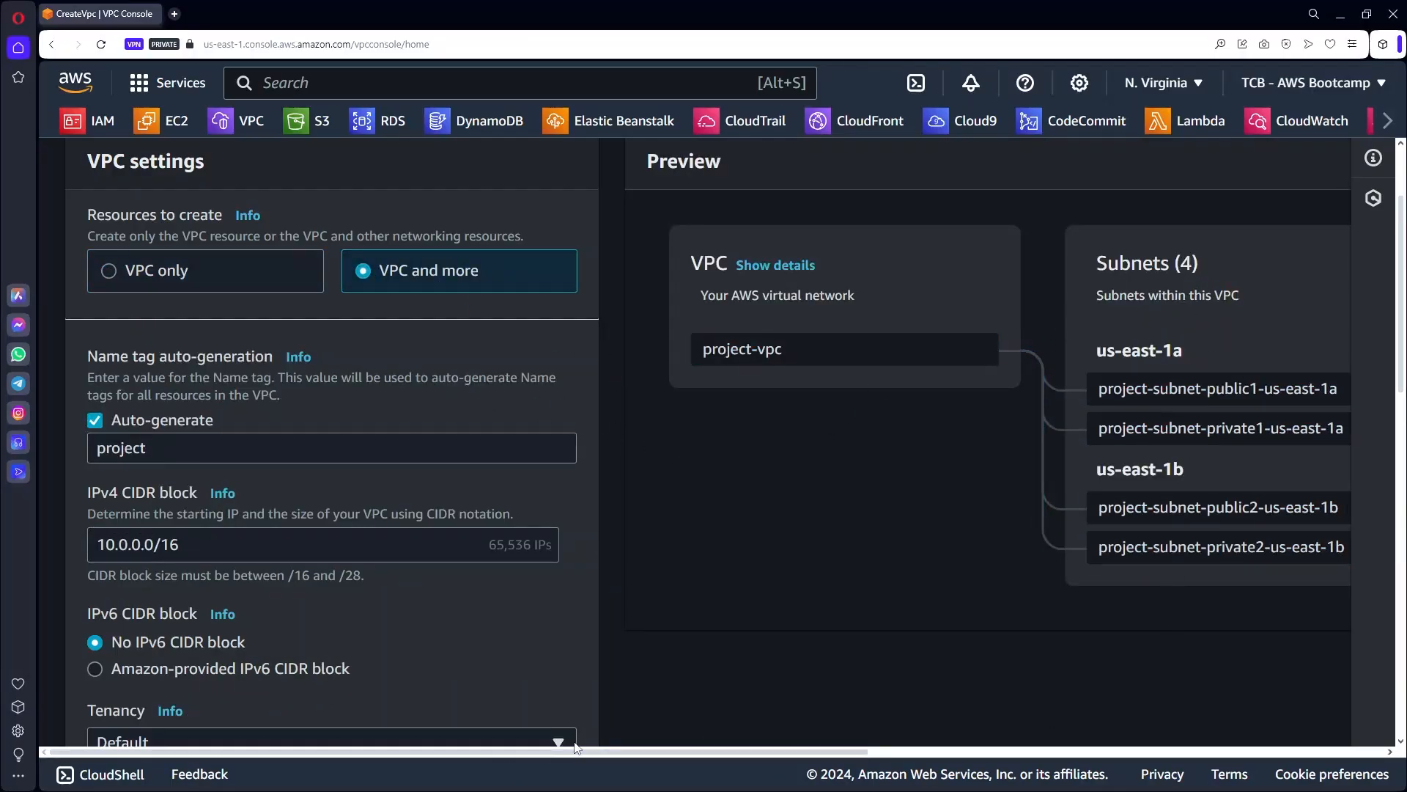
{"action": "left_click_drag", "start_coordinate": [663, 749], "coordinate": [1194, 746]}
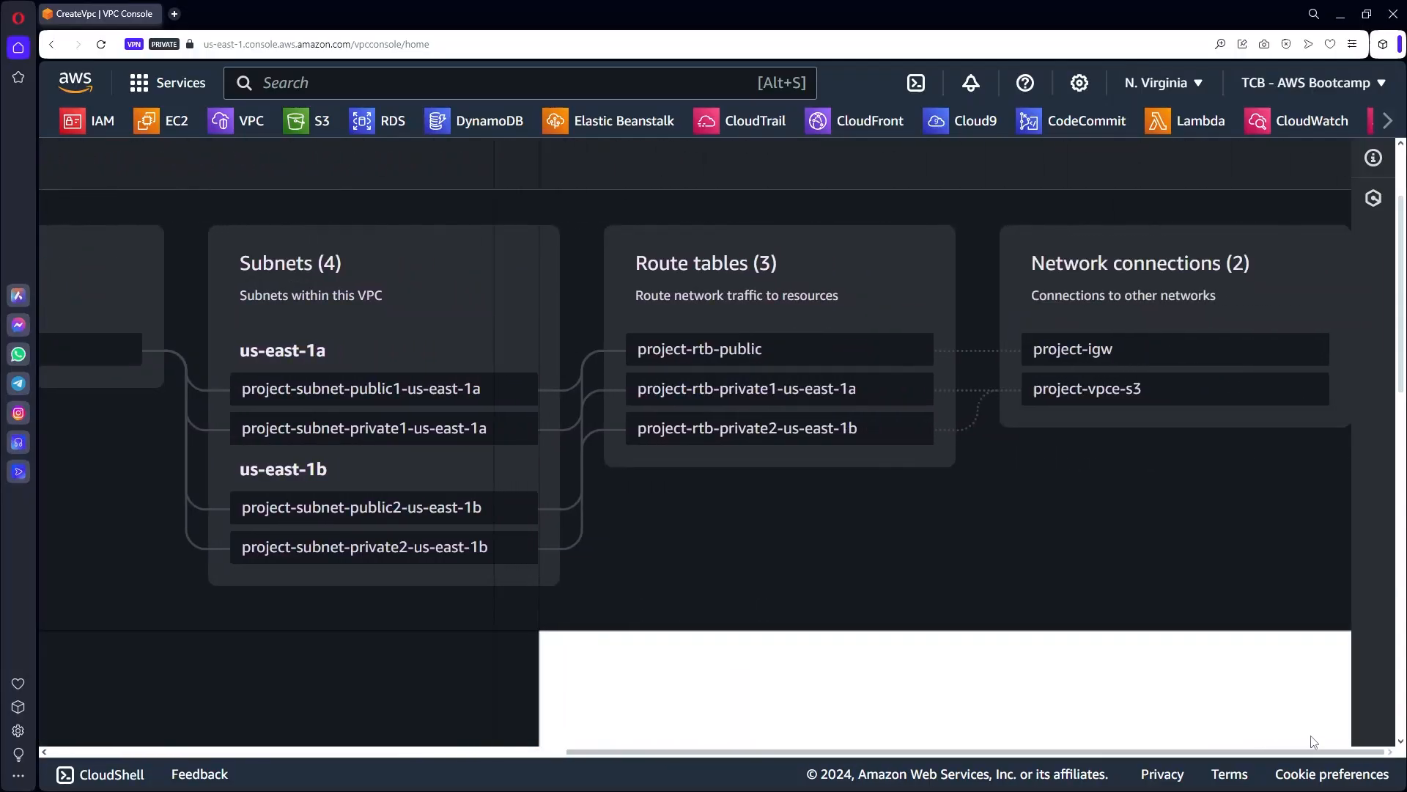
{"action": "left_click_drag", "start_coordinate": [1311, 737], "coordinate": [495, 628]}
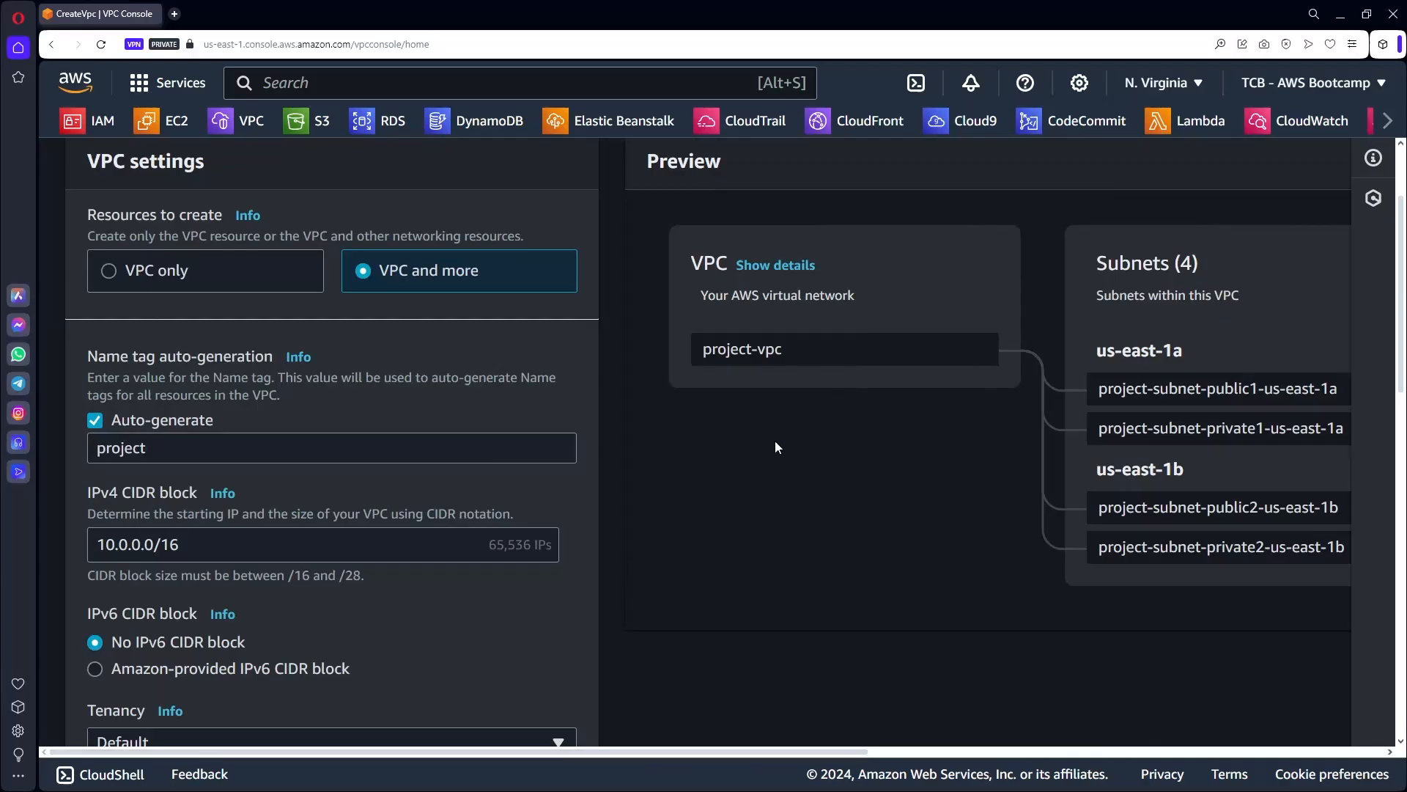
{"action": "left_click", "coordinate": [110, 271]}
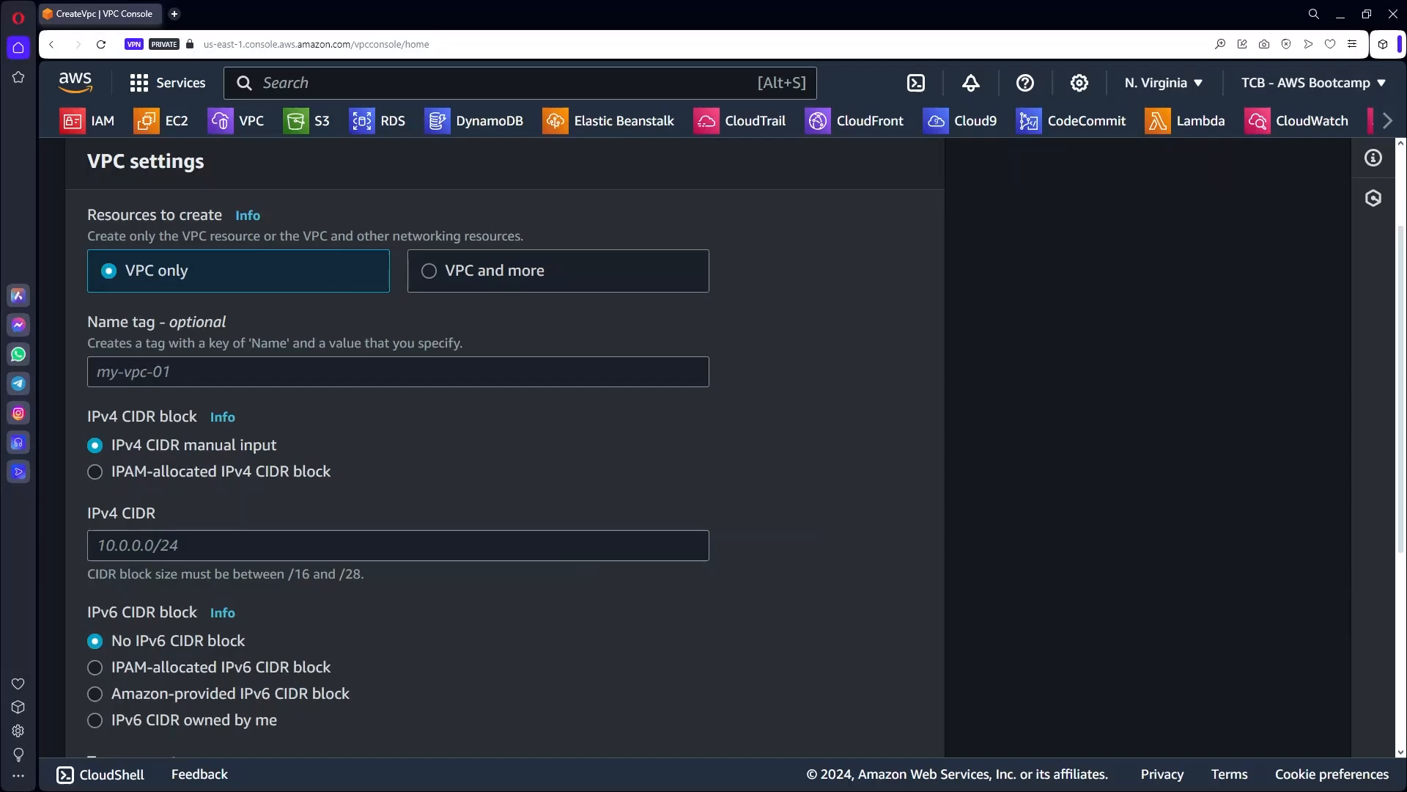
Name the VPC vpc-bootcamp and enter IPv4 CIDR block 10.0.0.0/16.
{"action": "left_click", "coordinate": [158, 370]}
{"action": "type", "text": "vpc-bootcamp"}
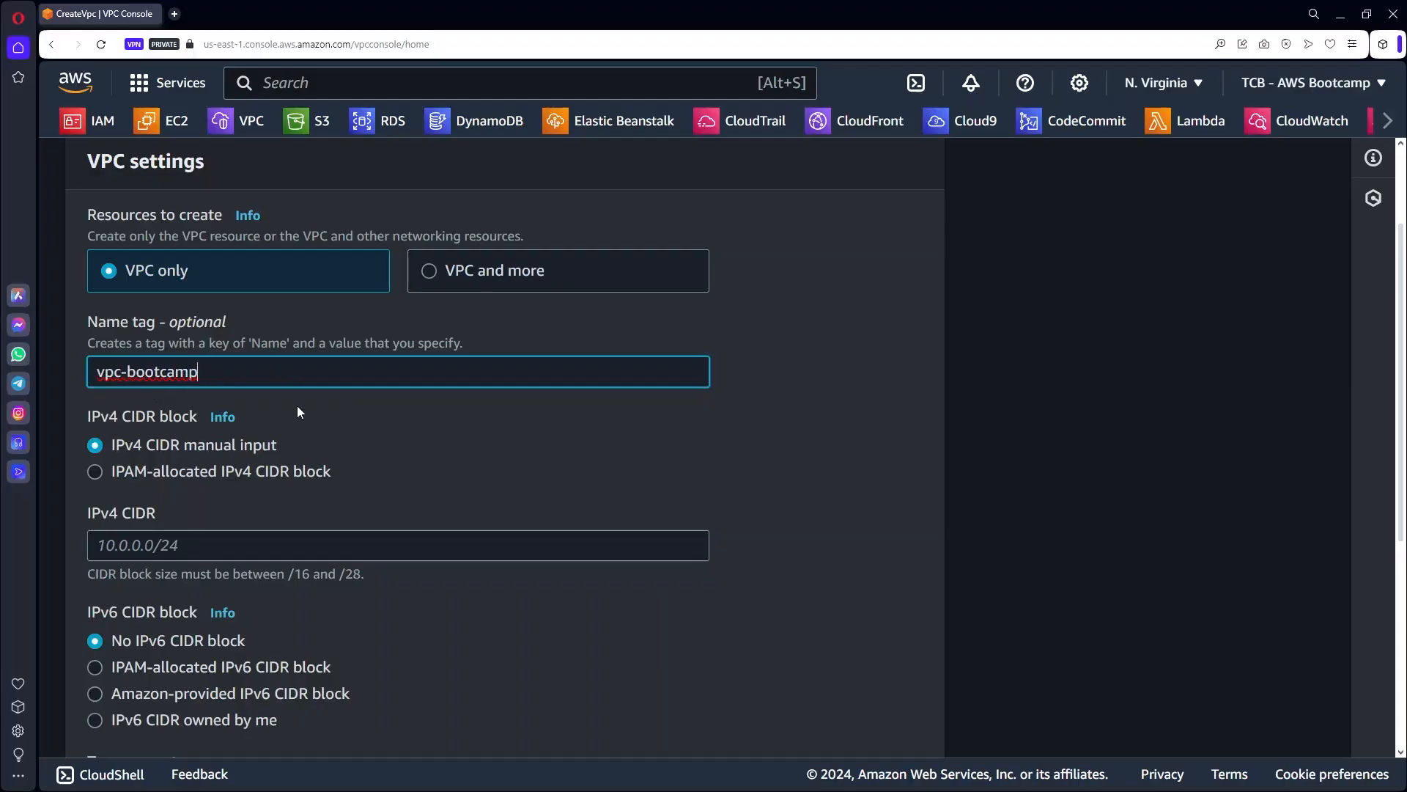
{"action": "scroll", "coordinate": [409, 463], "scroll_direction": "down", "scroll_amount": 1}
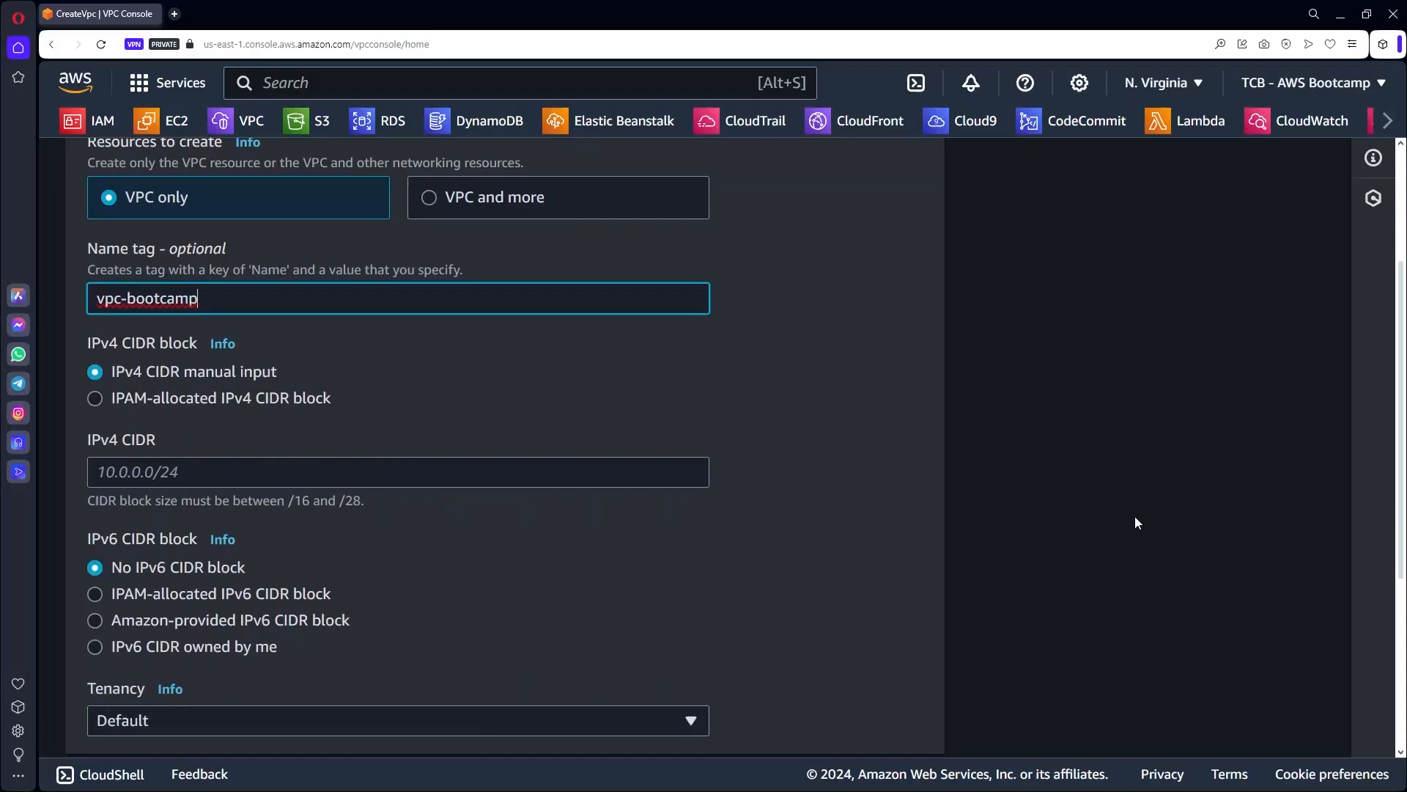
{"action": "left_click", "coordinate": [207, 472]}
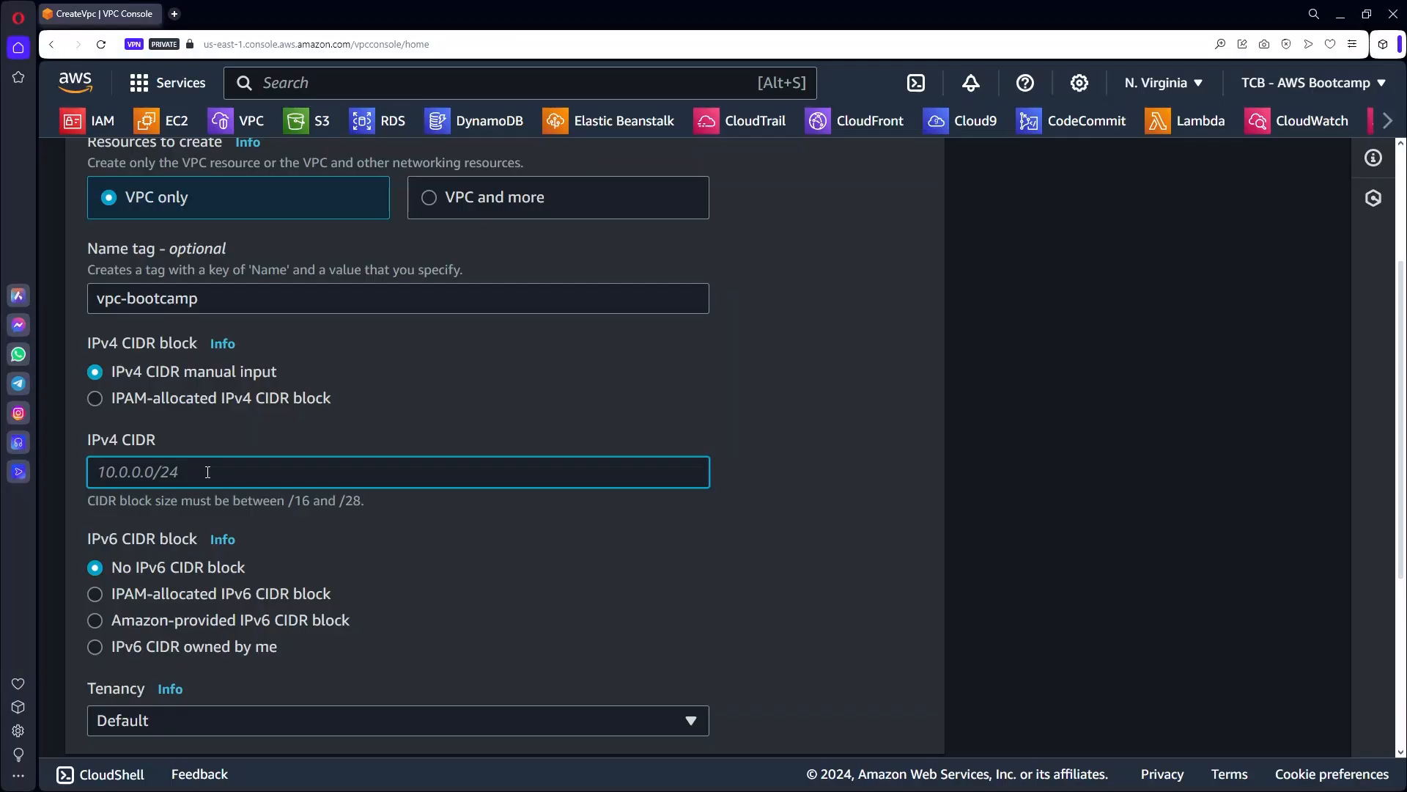
{"action": "type", "text": "10.0.0.0/16"}
{"action": "key", "text": "Tab"}
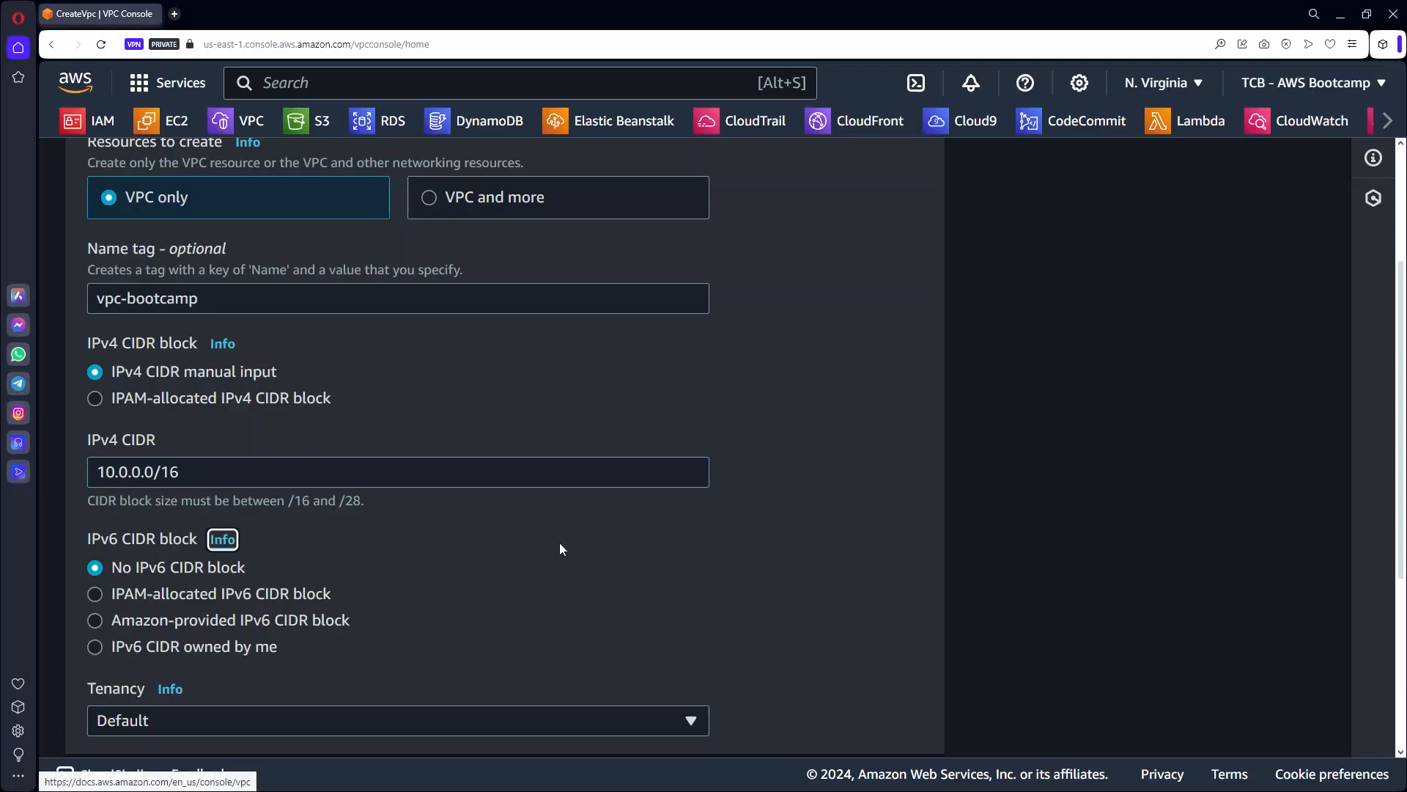
Try prefix lengths /32 and /8 in the CIDR before settling back on /16.
{"action": "double_click", "coordinate": [171, 473]}
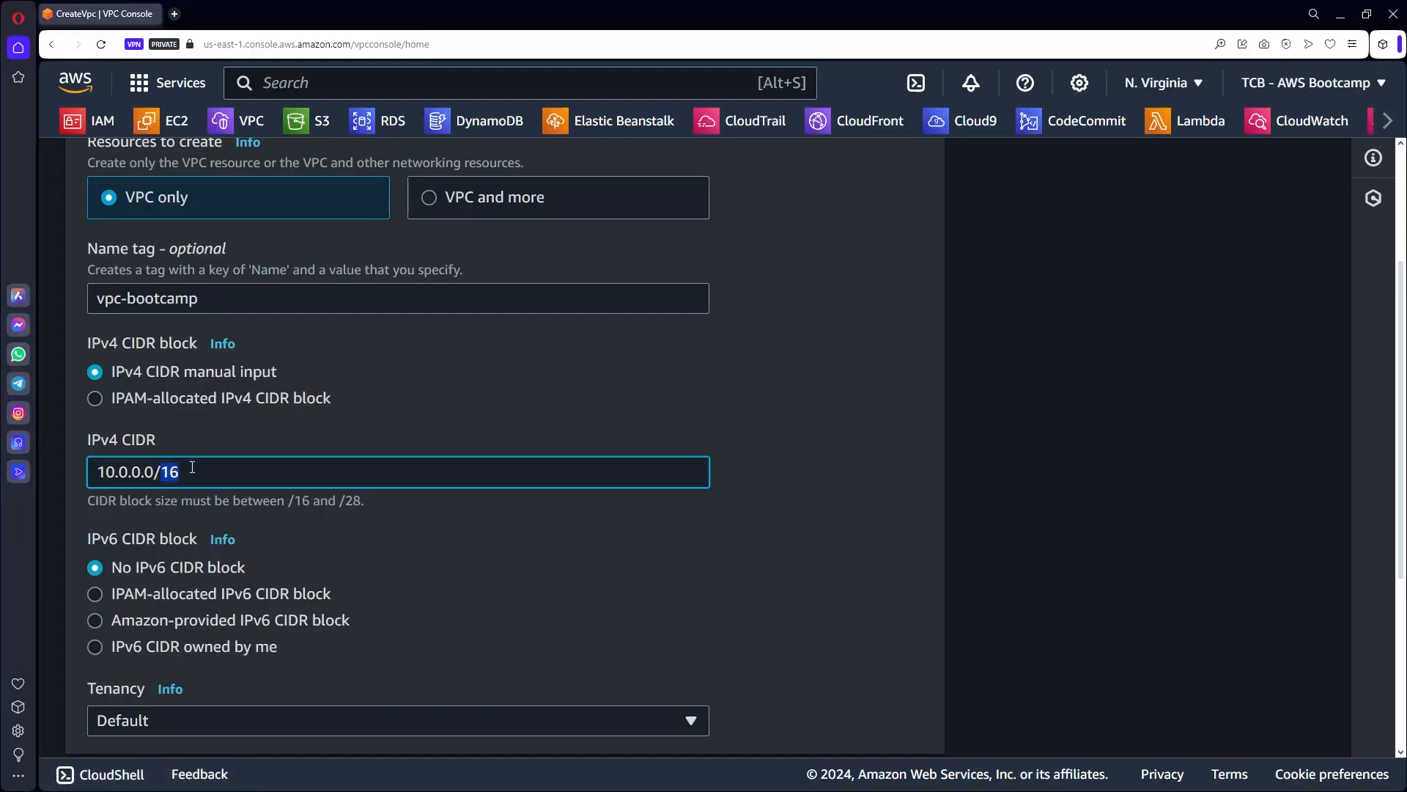
{"action": "type", "text": "32"}
{"action": "key", "text": "BackSpace"}
{"action": "key", "text": "BackSpace"}
{"action": "type", "text": "8"}
{"action": "key", "text": "BackSpace"}
{"action": "type", "text": "16"}
{"action": "key", "text": "Tab"}
{"action": "left_click", "coordinate": [770, 499]}
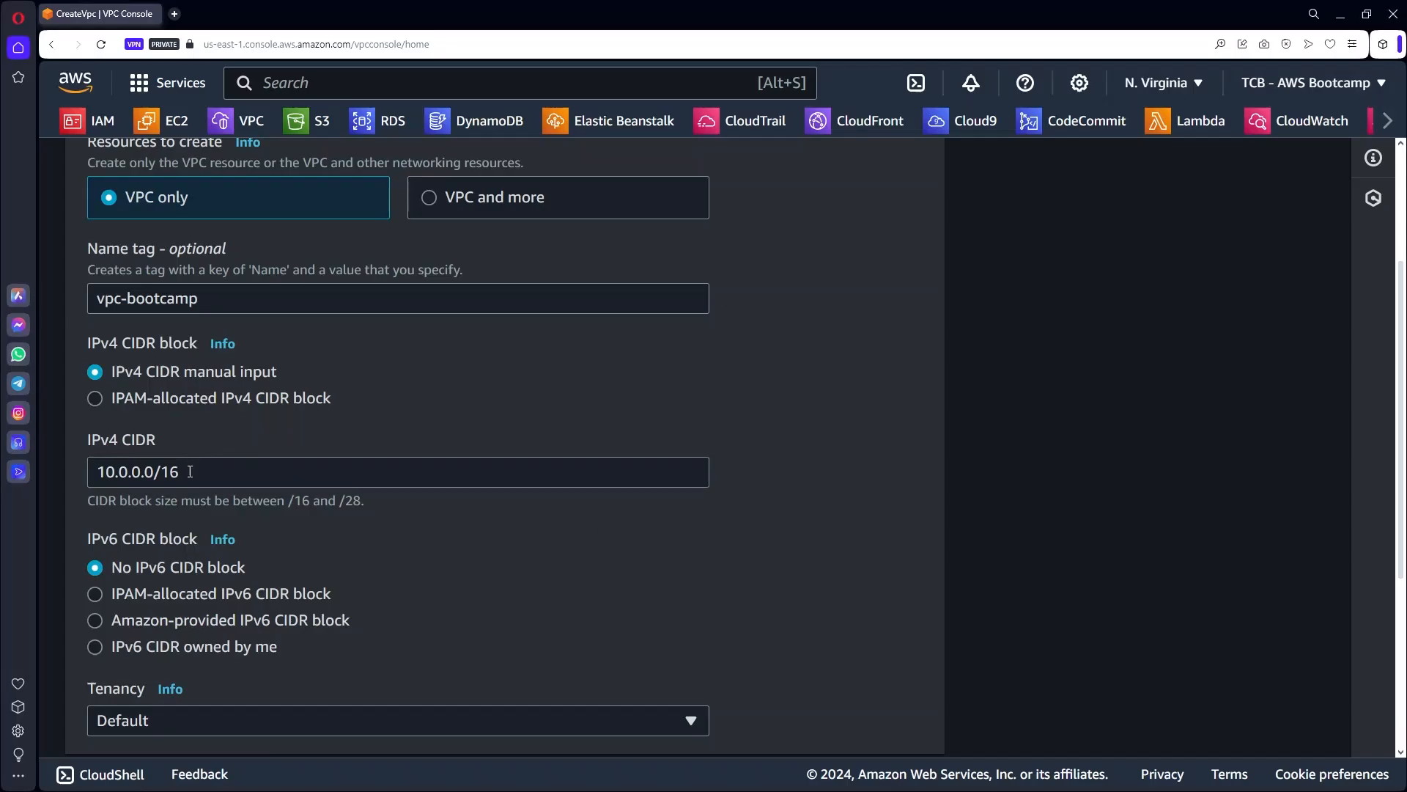
Highlight the 10.0.0.0/16 CIDR value several times.
{"action": "left_click_drag", "start_coordinate": [190, 471], "coordinate": [65, 469]}
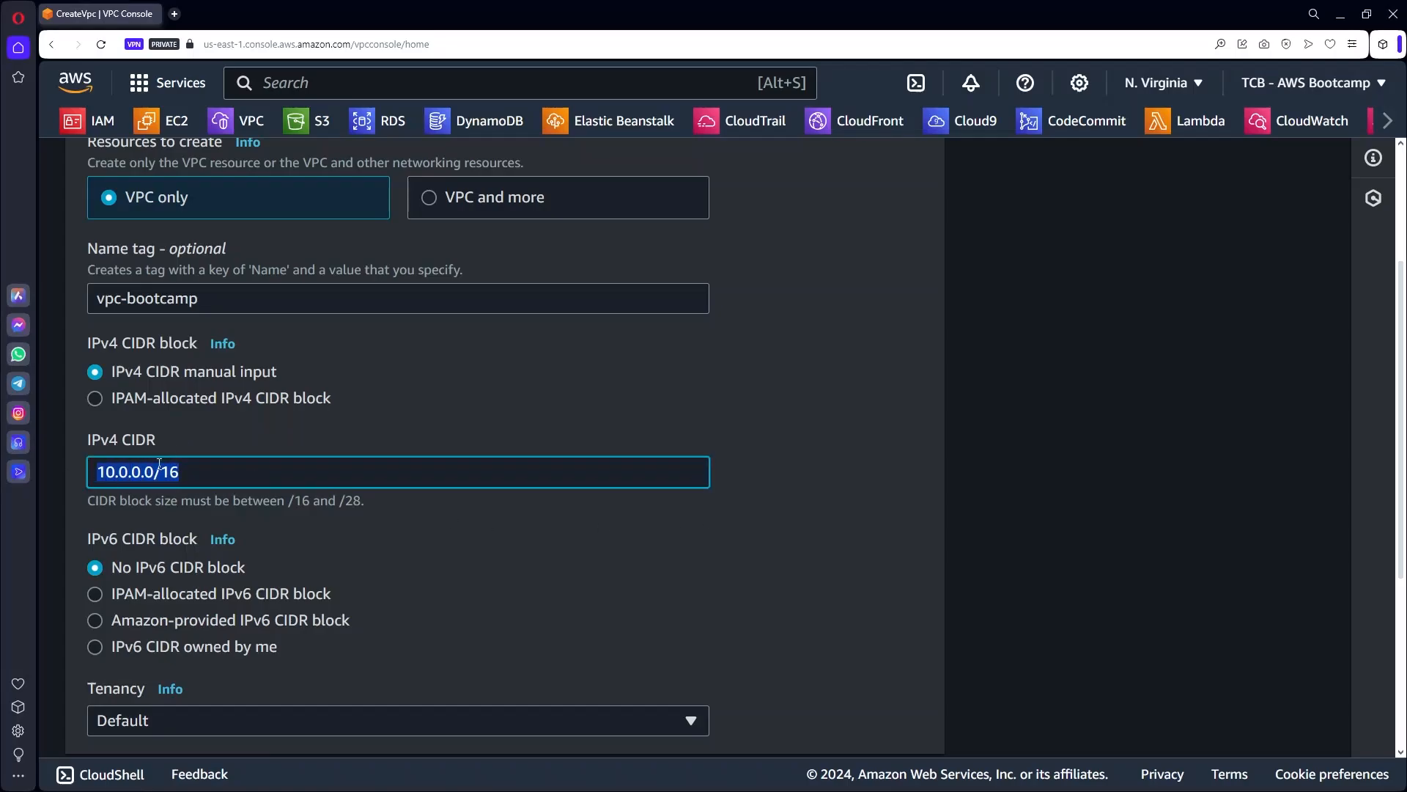
{"action": "left_click", "coordinate": [189, 470]}
{"action": "left_click_drag", "start_coordinate": [189, 470], "coordinate": [93, 465]}
{"action": "left_click", "coordinate": [190, 467]}
{"action": "left_click_drag", "start_coordinate": [190, 467], "coordinate": [75, 471]}
{"action": "left_click_drag", "start_coordinate": [211, 468], "coordinate": [78, 475]}
{"action": "left_click_drag", "start_coordinate": [183, 470], "coordinate": [76, 468]}
{"action": "left_click_drag", "start_coordinate": [183, 470], "coordinate": [85, 476]}
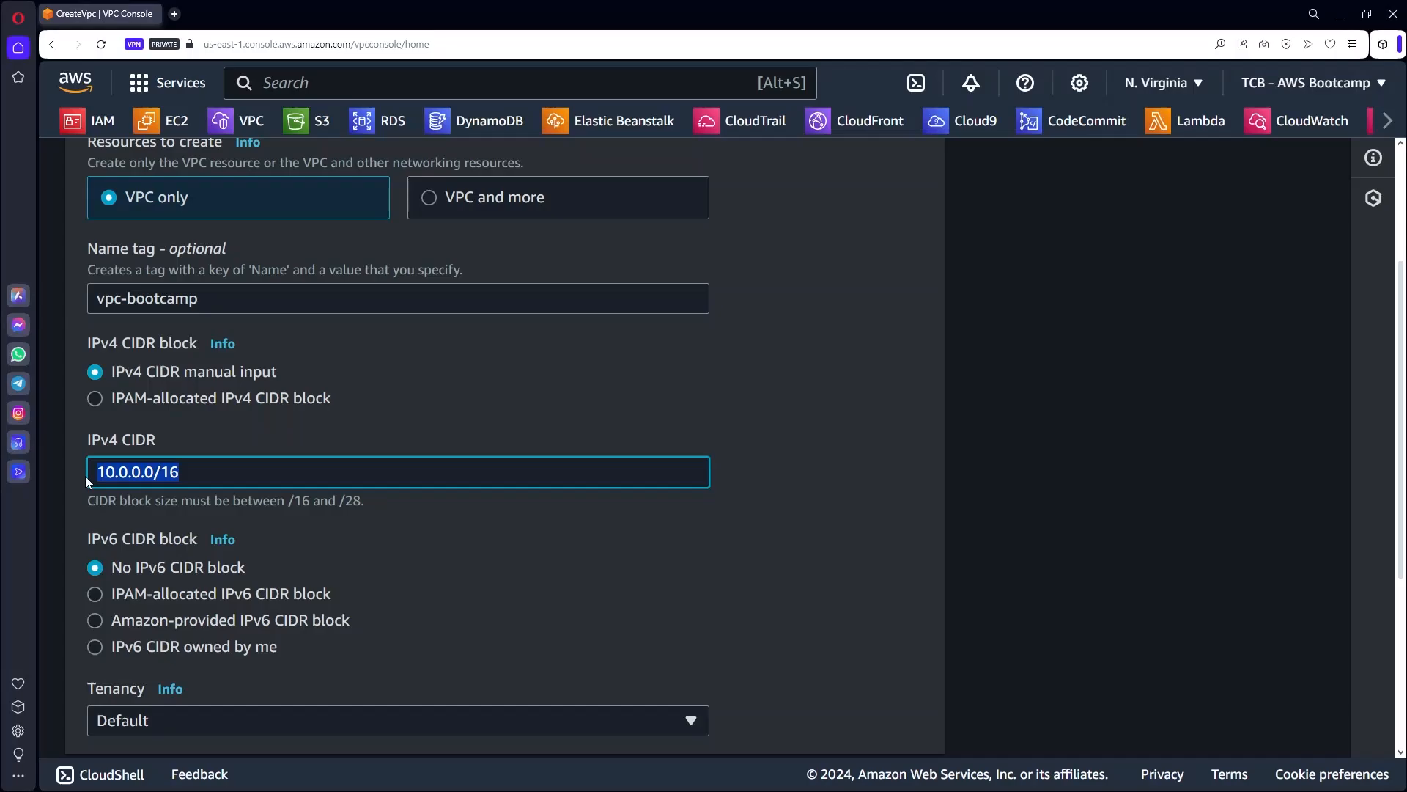
{"action": "left_click", "coordinate": [196, 474]}
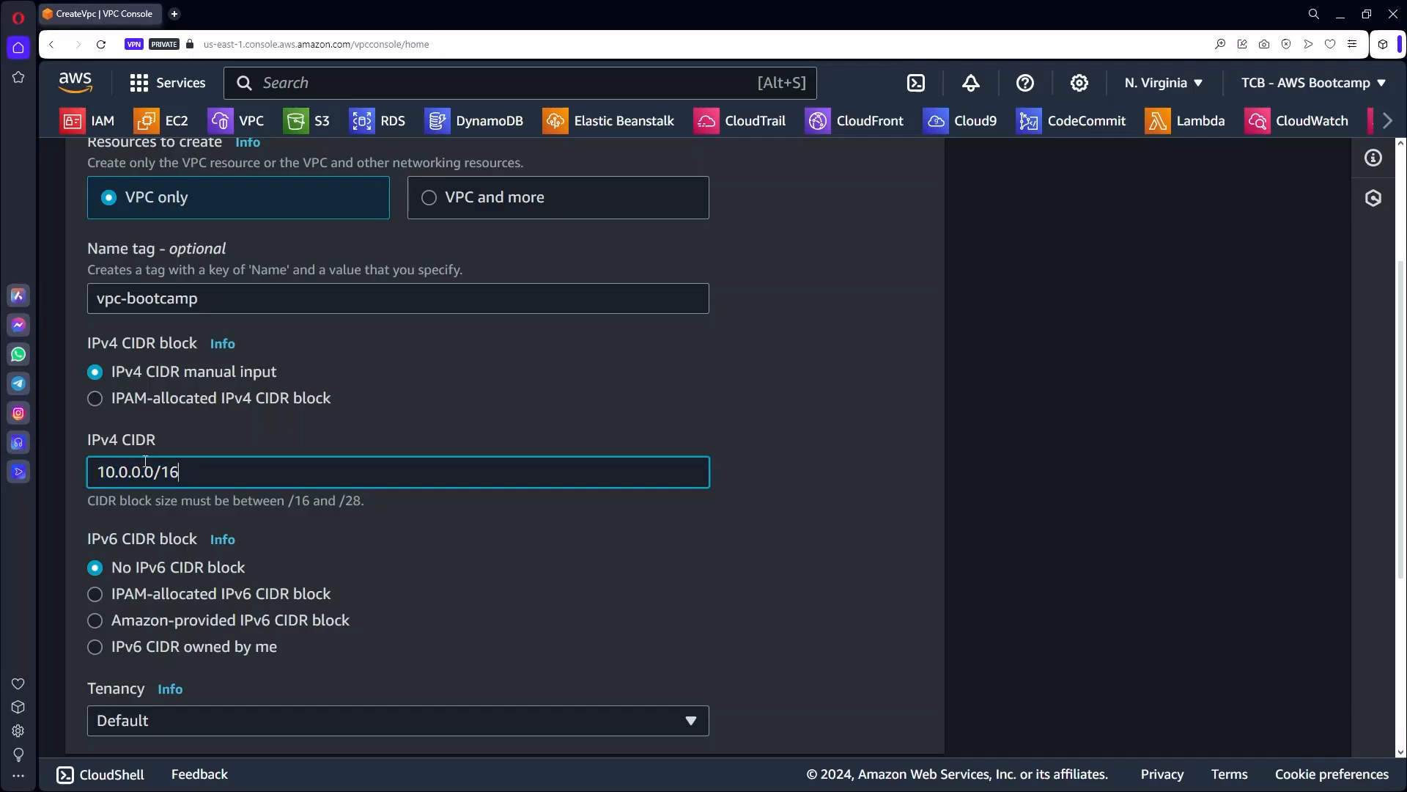
Try 192.168.0.0/24 as the CIDR, then restore 10.0.0.0/16.
{"action": "left_click_drag", "start_coordinate": [182, 470], "coordinate": [60, 463]}
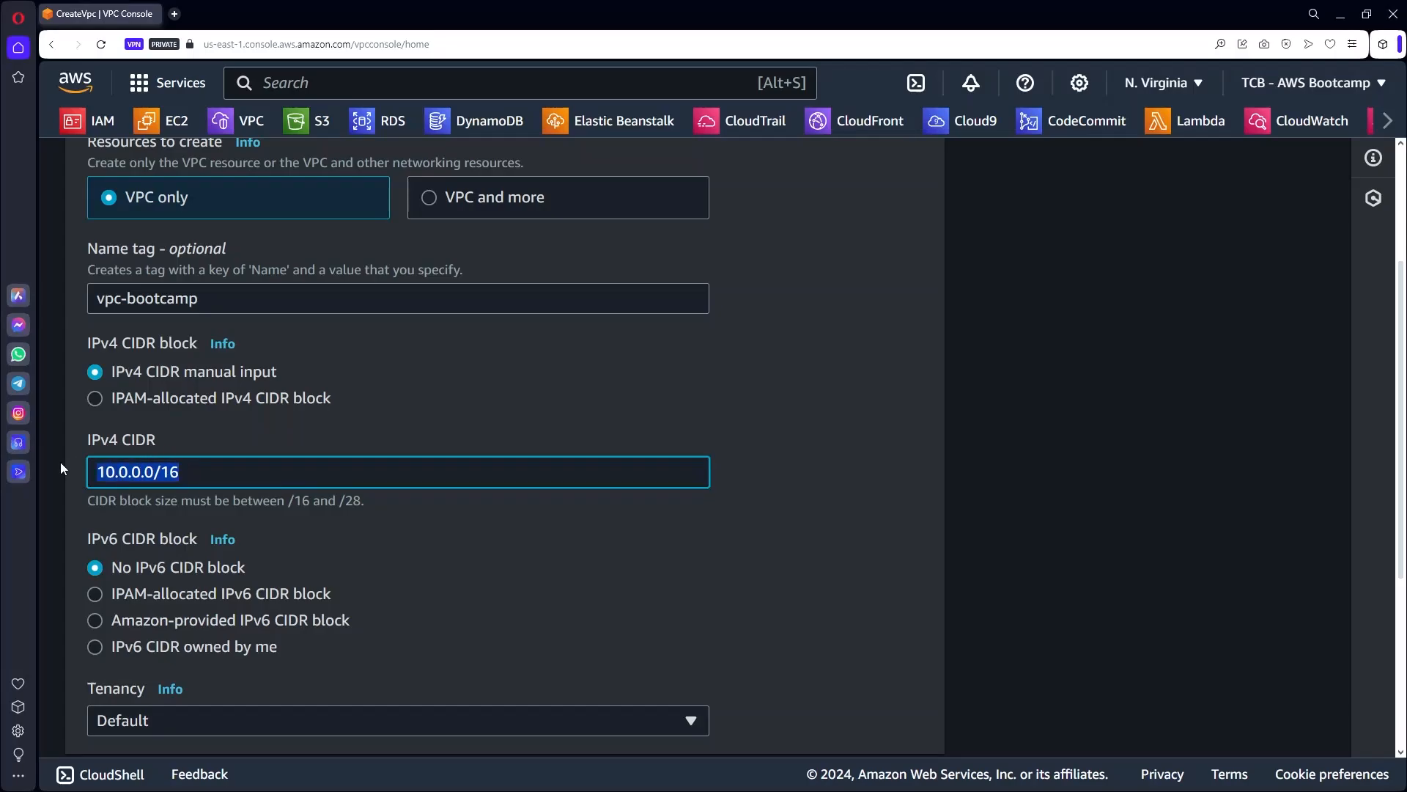
{"action": "type", "text": "192.1968"}
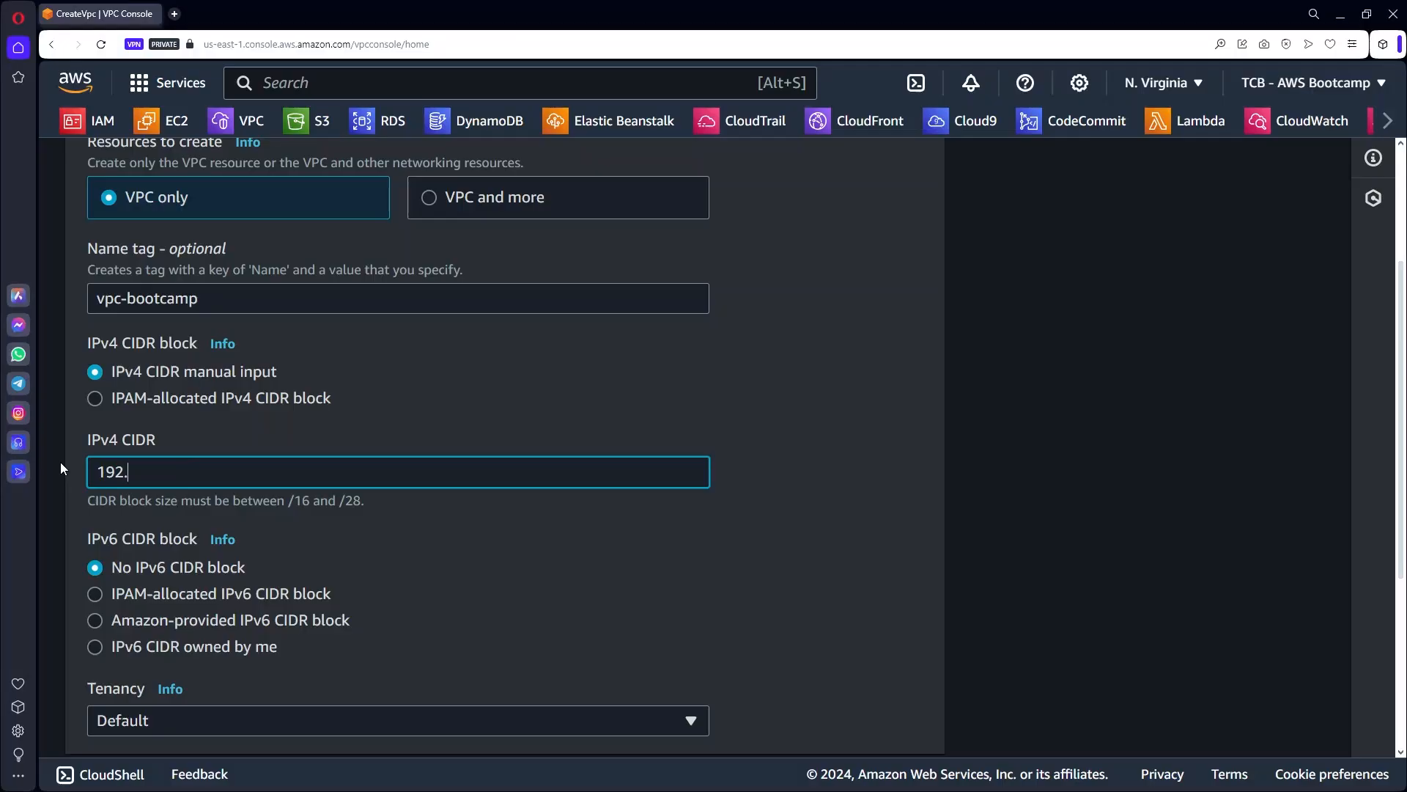
{"action": "key", "text": "BackSpace"}
{"action": "key", "text": "BackSpace"}
{"action": "key", "text": "BackSpace"}
{"action": "type", "text": "68.0.0/24"}
{"action": "key", "text": "ctrl+a"}
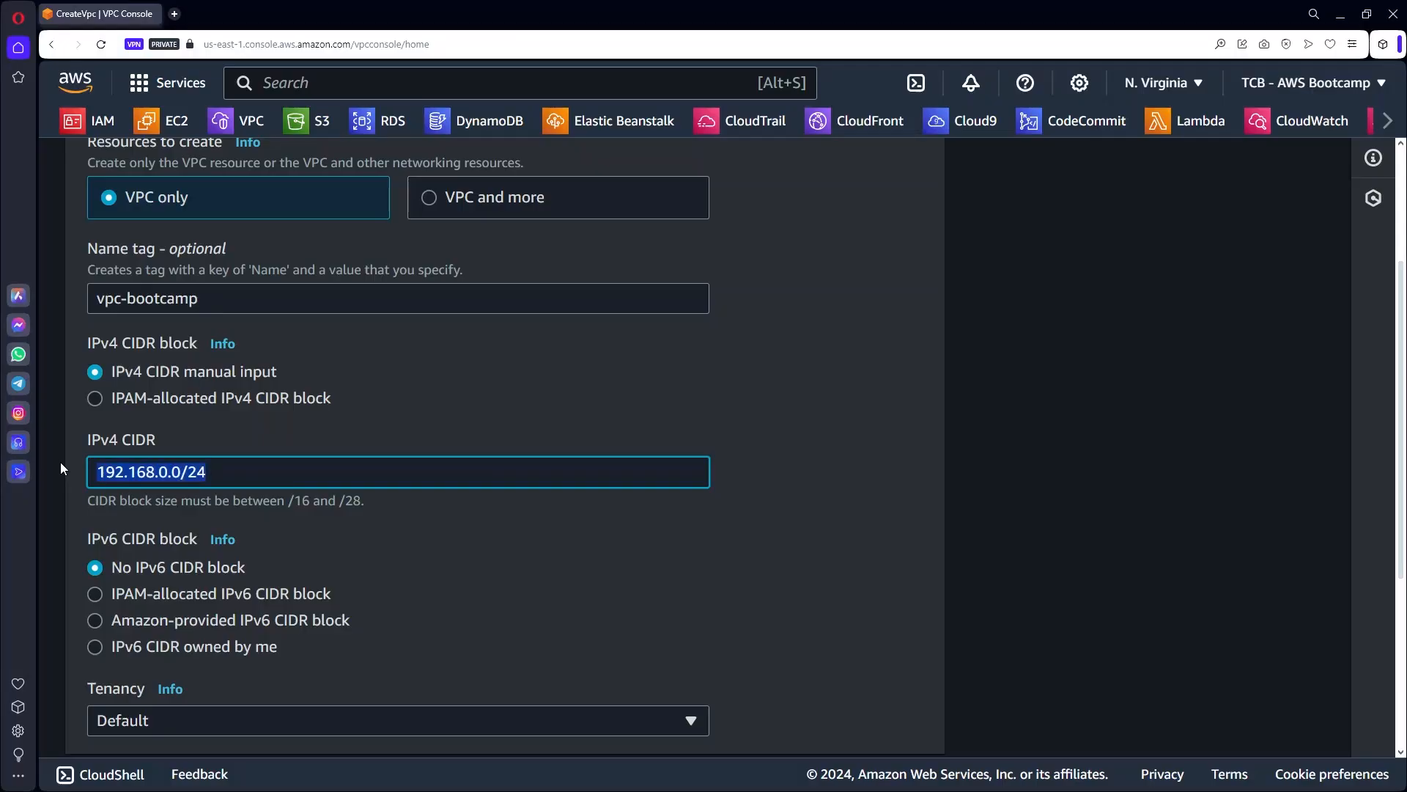
{"action": "type", "text": "10.0.0."}
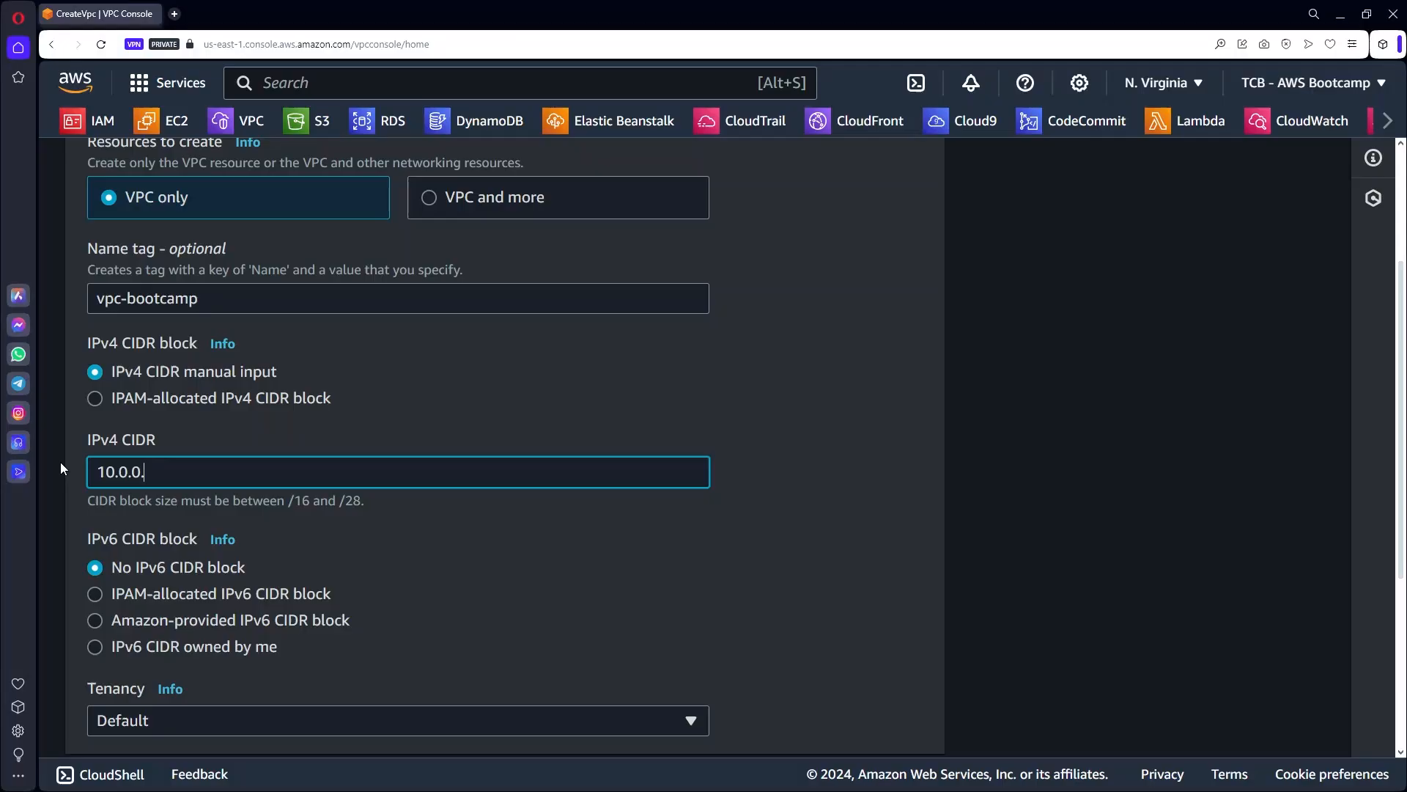
{"action": "type", "text": "0/16"}
{"action": "key", "text": "Tab"}
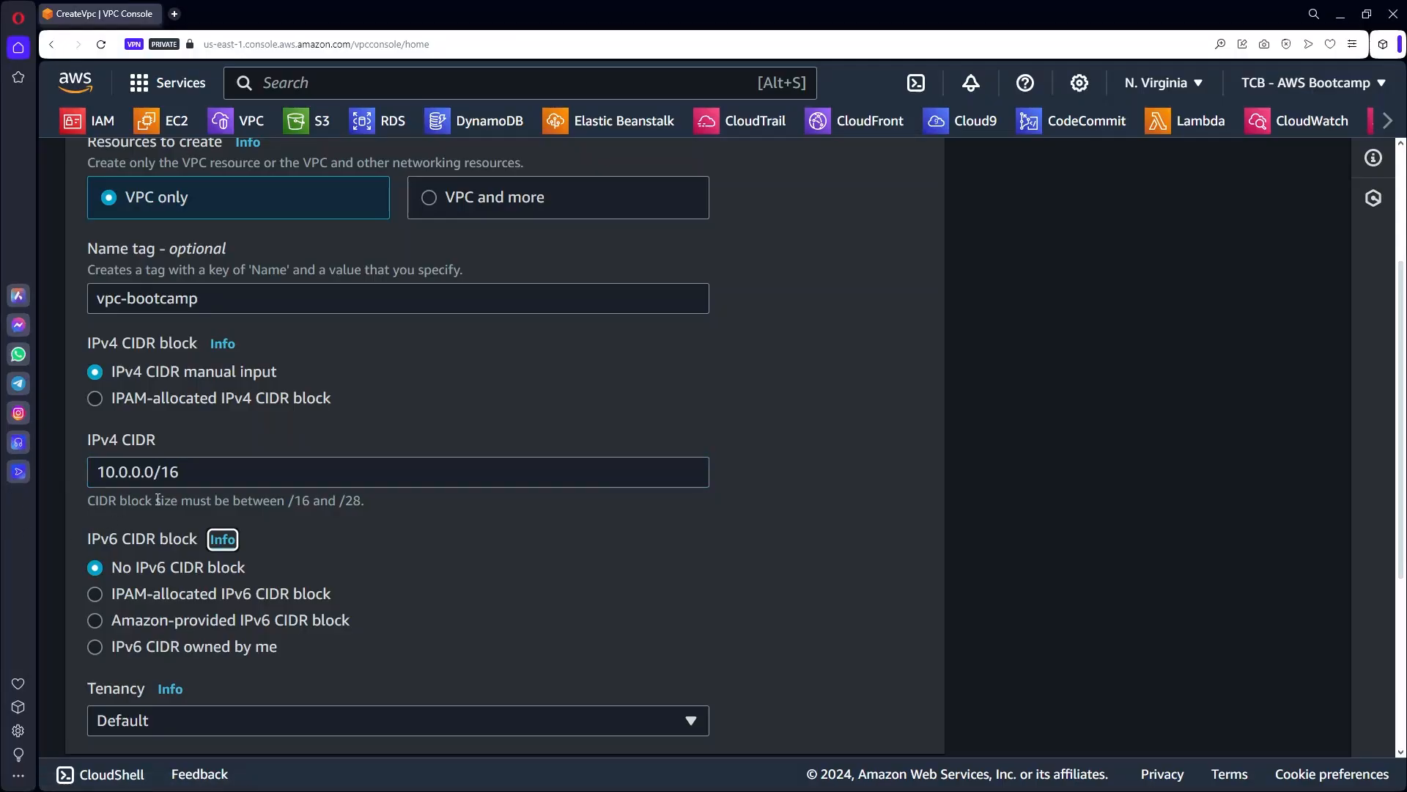
{"action": "left_click", "coordinate": [625, 518]}
{"action": "scroll", "coordinate": [732, 505], "scroll_direction": "down", "scroll_amount": 5}
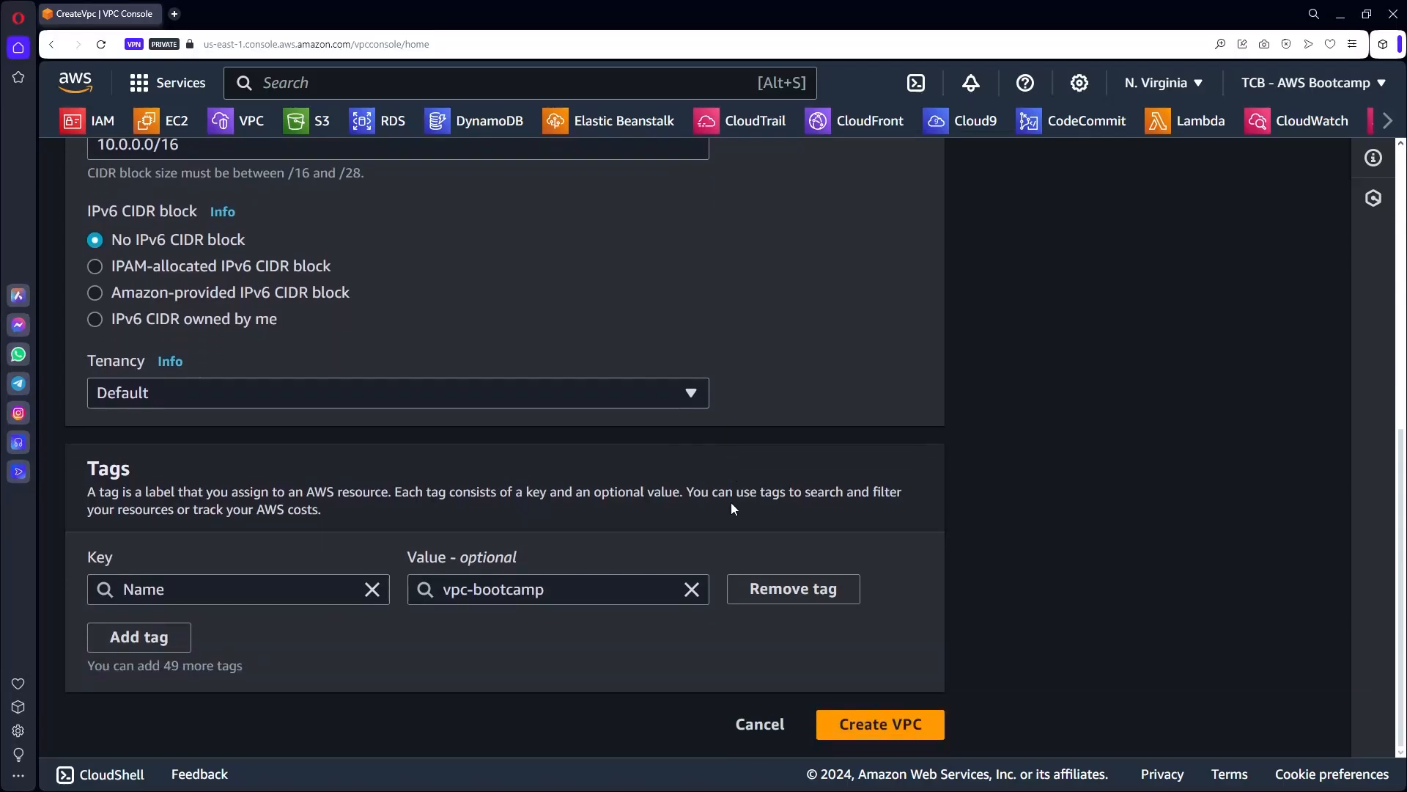
Create the vpc-bootcamp VPC, dismiss the success banner, and go to Subnets.
{"action": "left_click", "coordinate": [906, 731]}
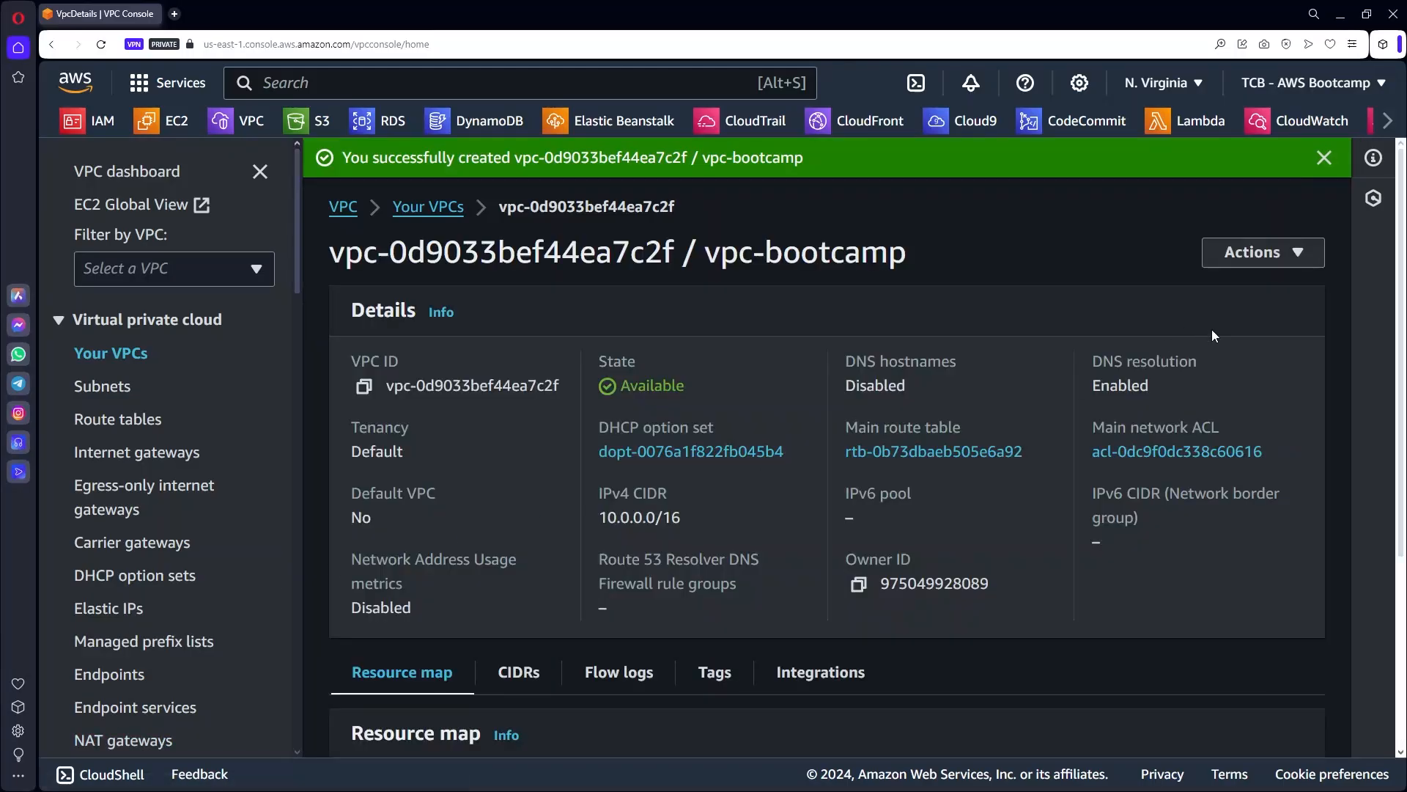
{"action": "left_click", "coordinate": [1324, 158]}
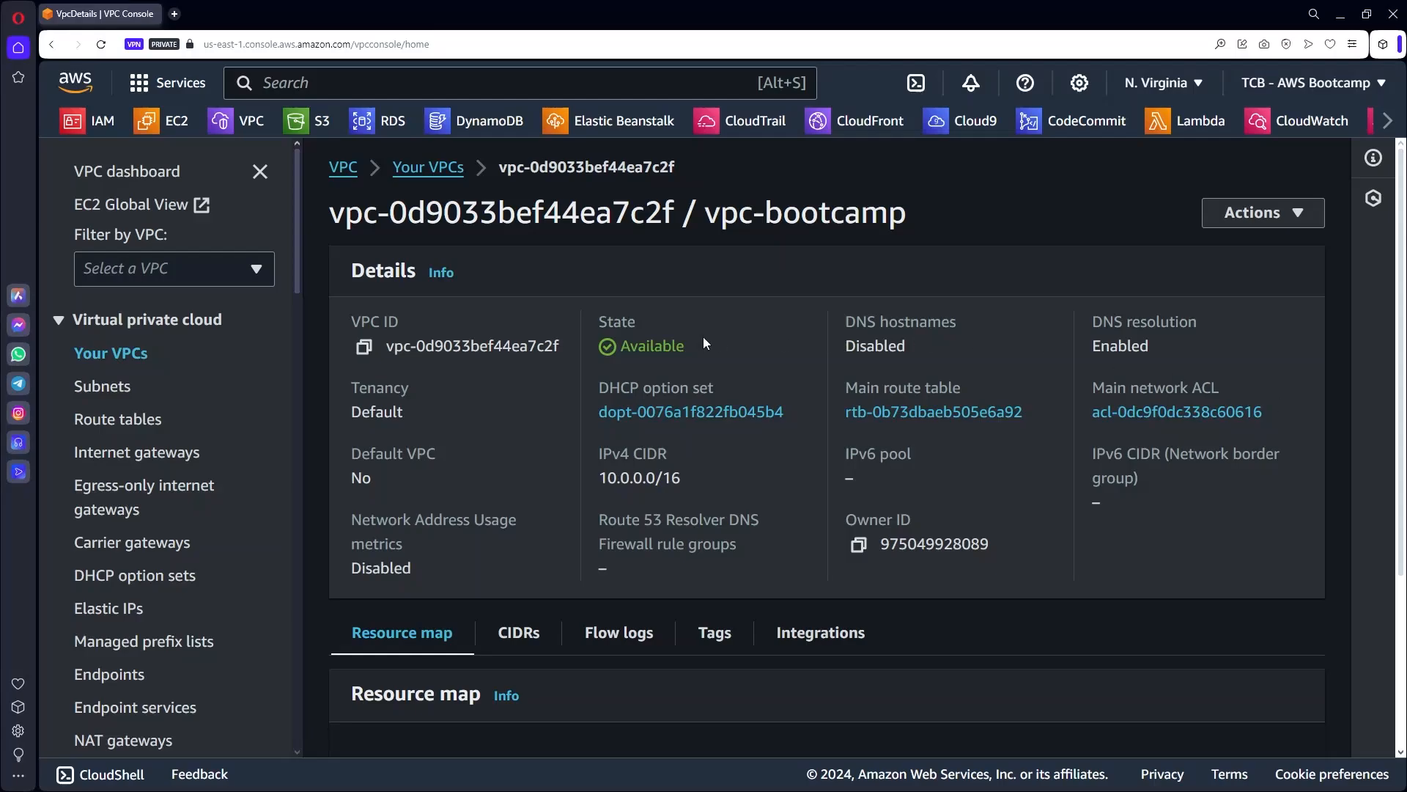
{"action": "left_click", "coordinate": [108, 388]}
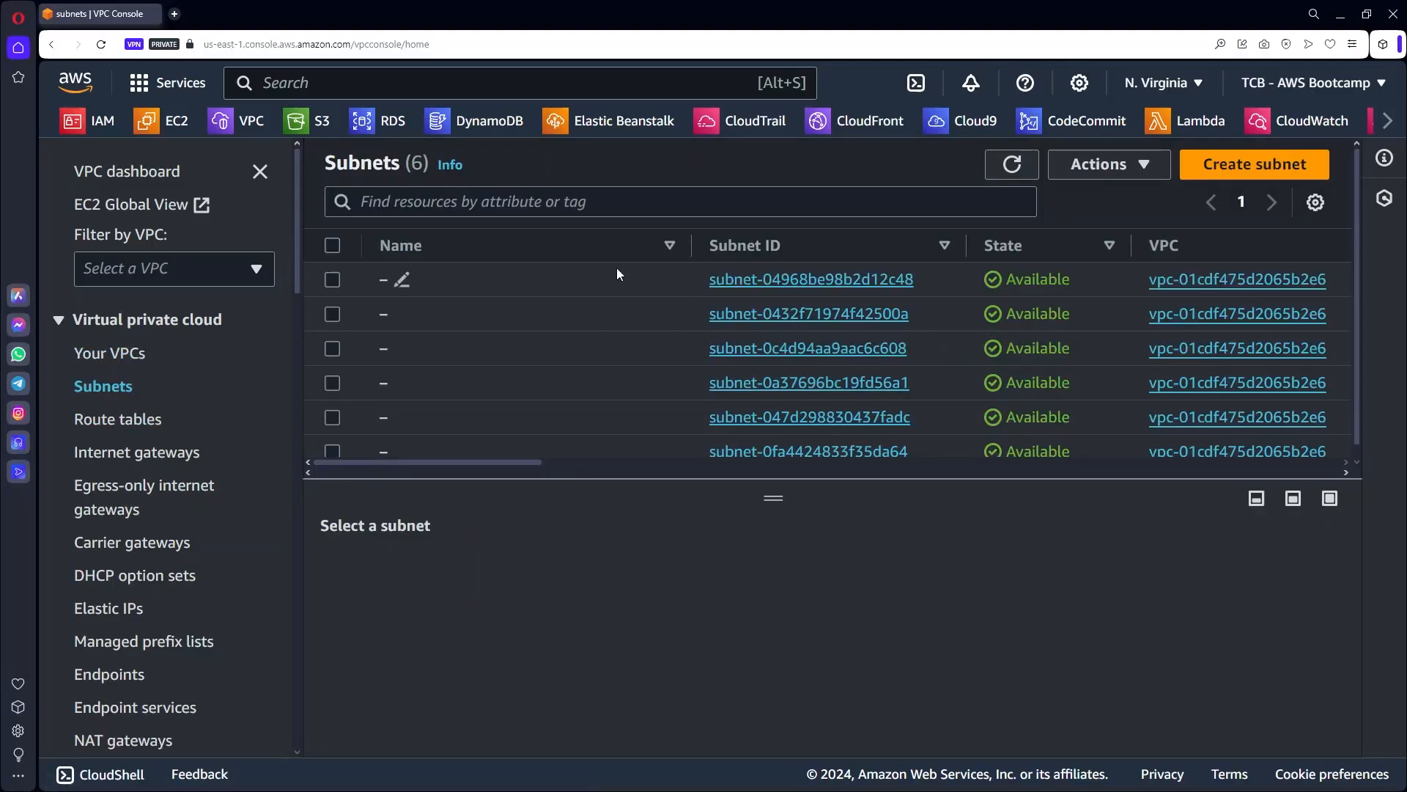
Briefly try the subnet list filter, then open the Create subnet form.
{"action": "left_click", "coordinate": [598, 203]}
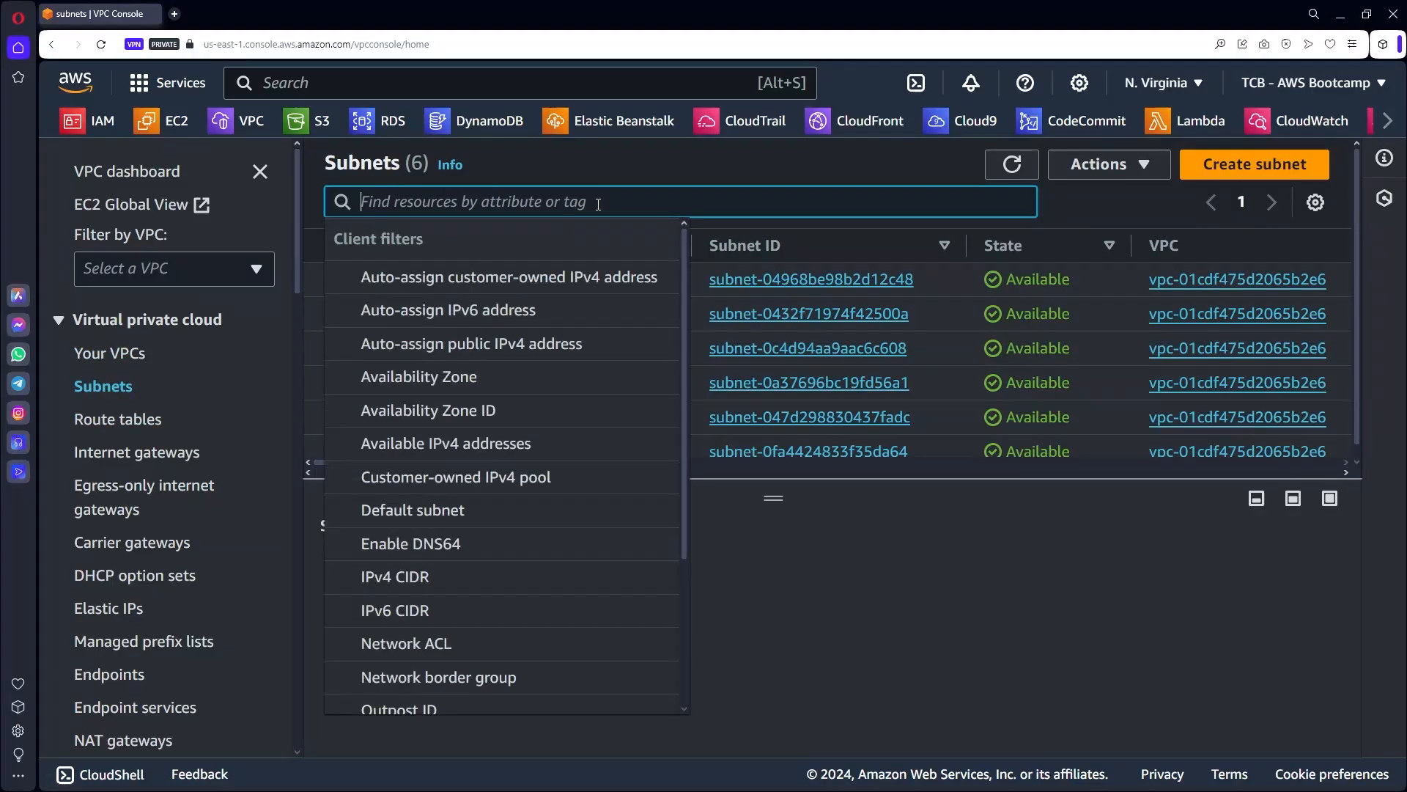
{"action": "left_click", "coordinate": [810, 575]}
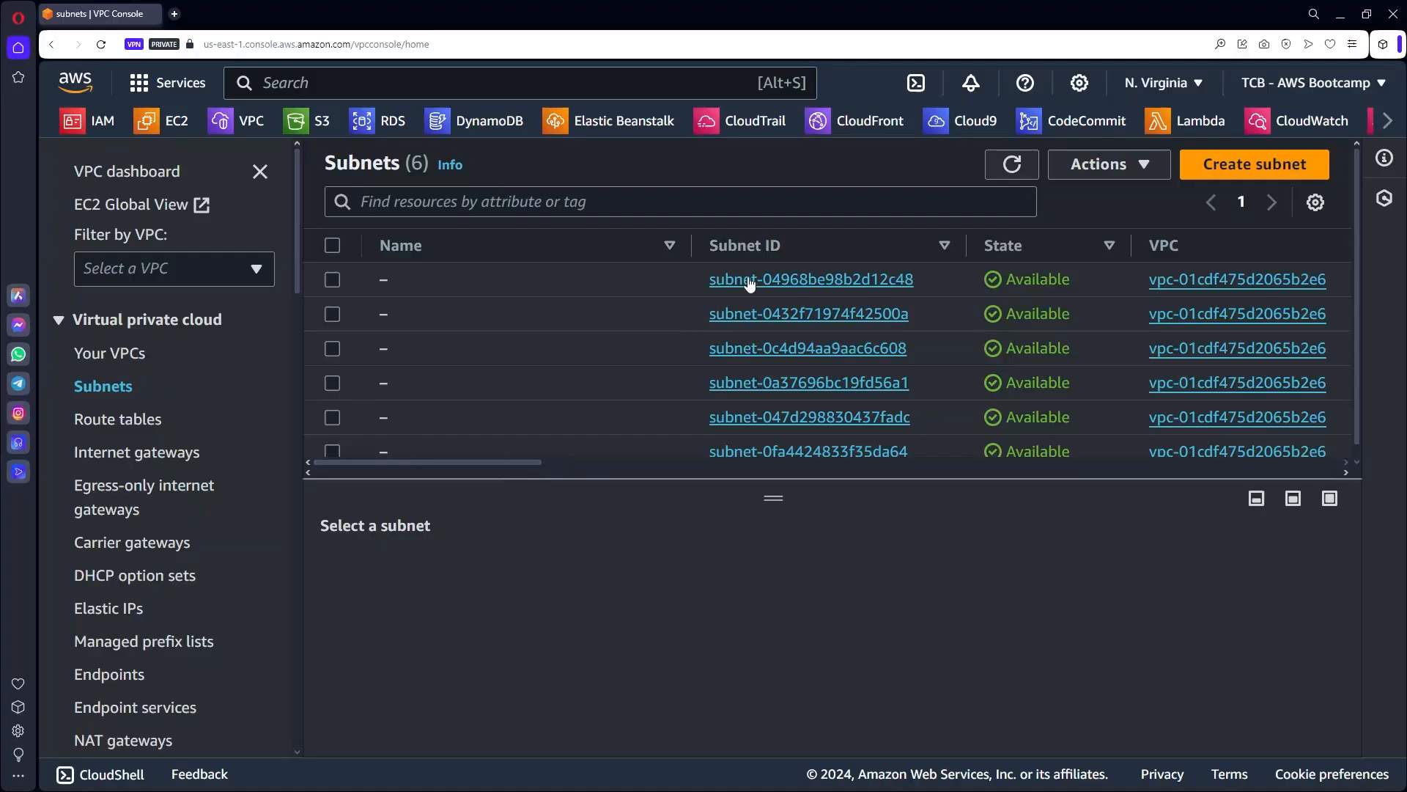
{"action": "left_click_drag", "start_coordinate": [515, 463], "coordinate": [598, 465]}
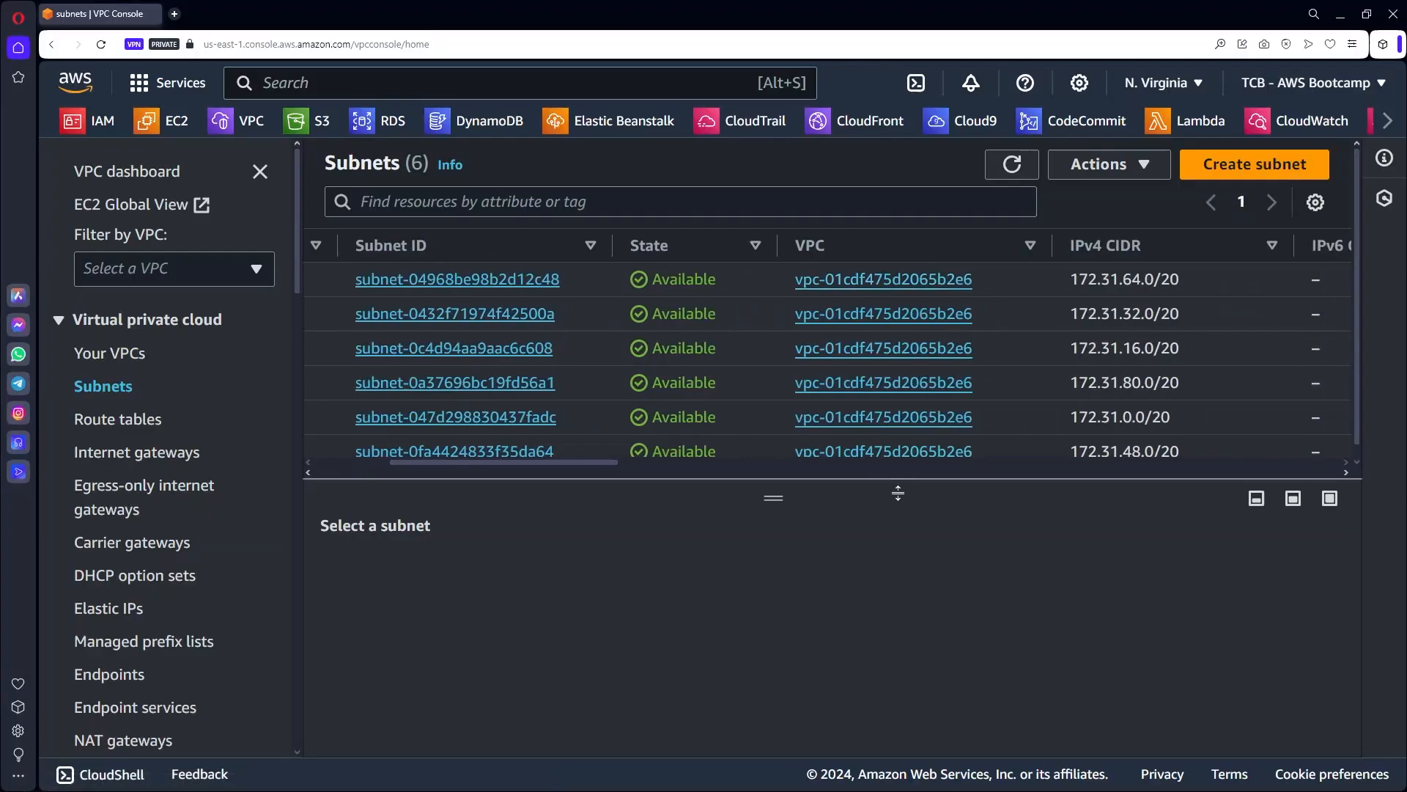
{"action": "left_click_drag", "start_coordinate": [595, 464], "coordinate": [442, 475]}
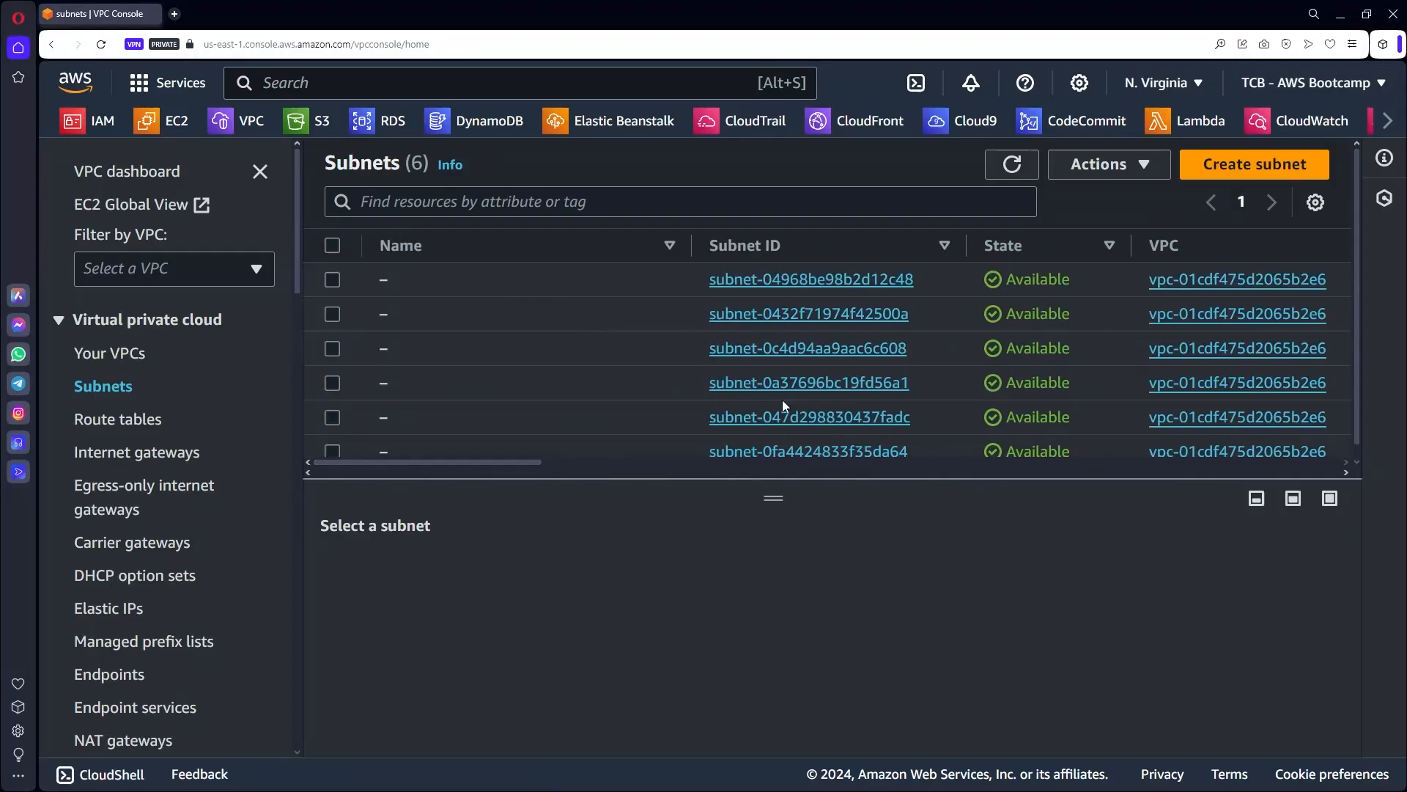
{"action": "left_click", "coordinate": [1252, 178]}
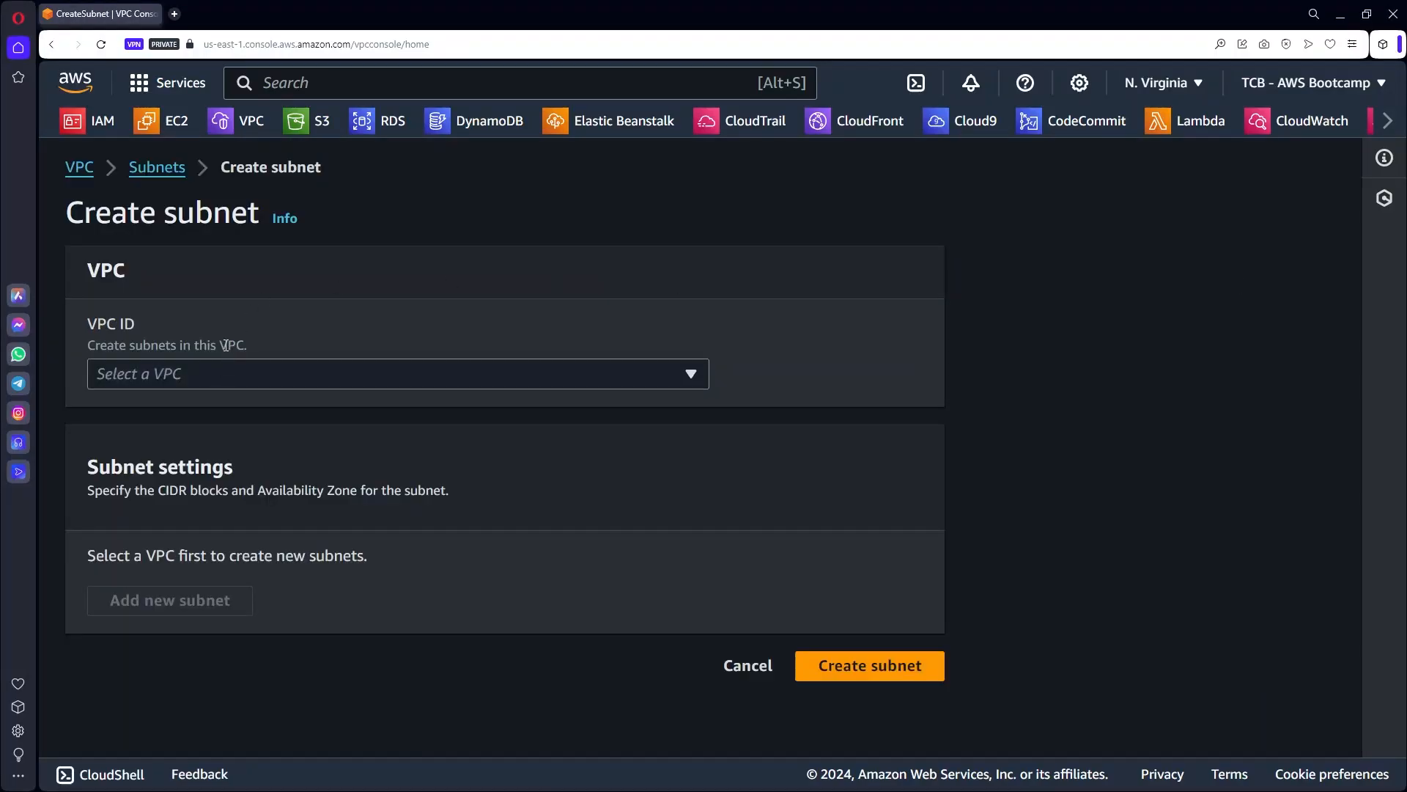
Choose vpc-bootcamp as the subnet's VPC and name the subnet Public Subnet.
{"action": "left_click", "coordinate": [236, 371]}
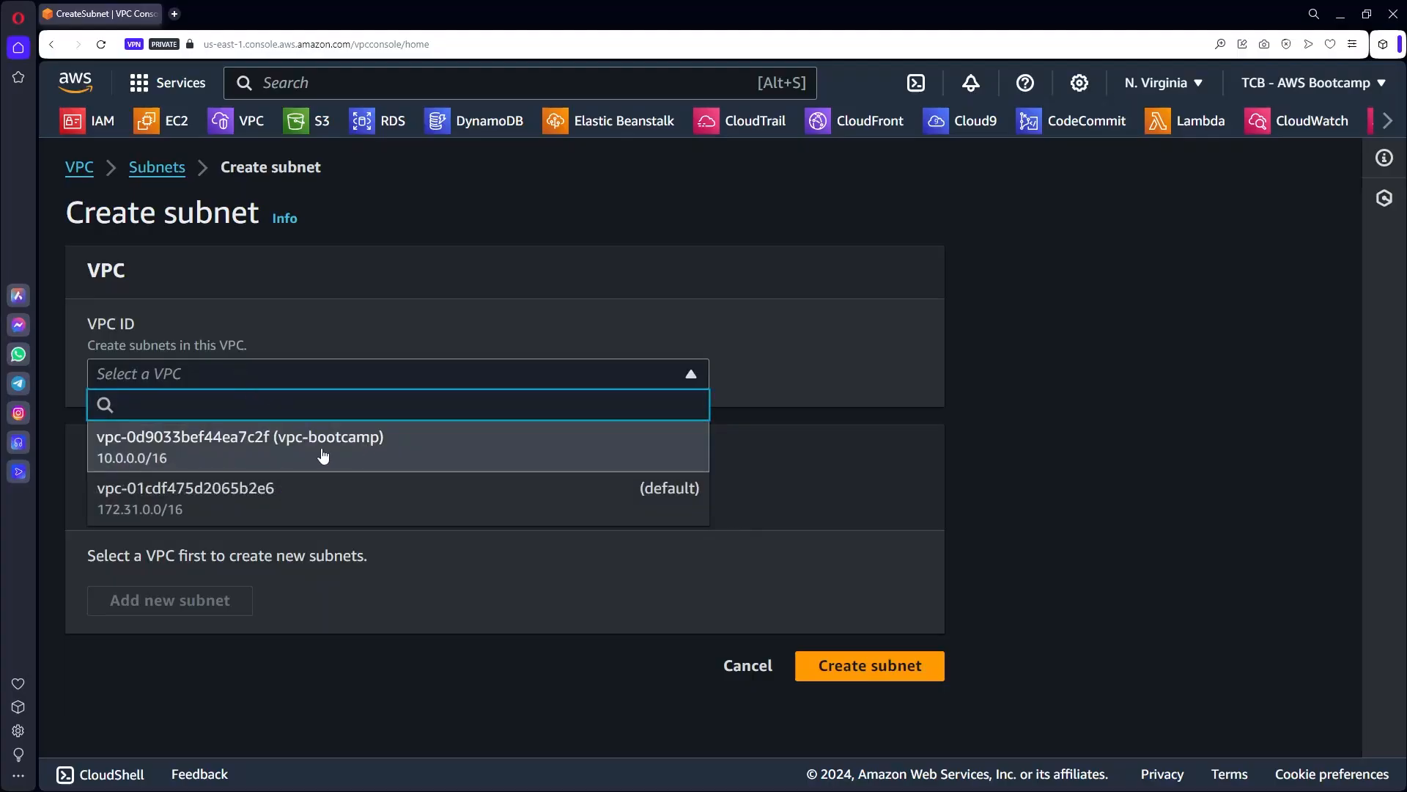
{"action": "left_click", "coordinate": [304, 454]}
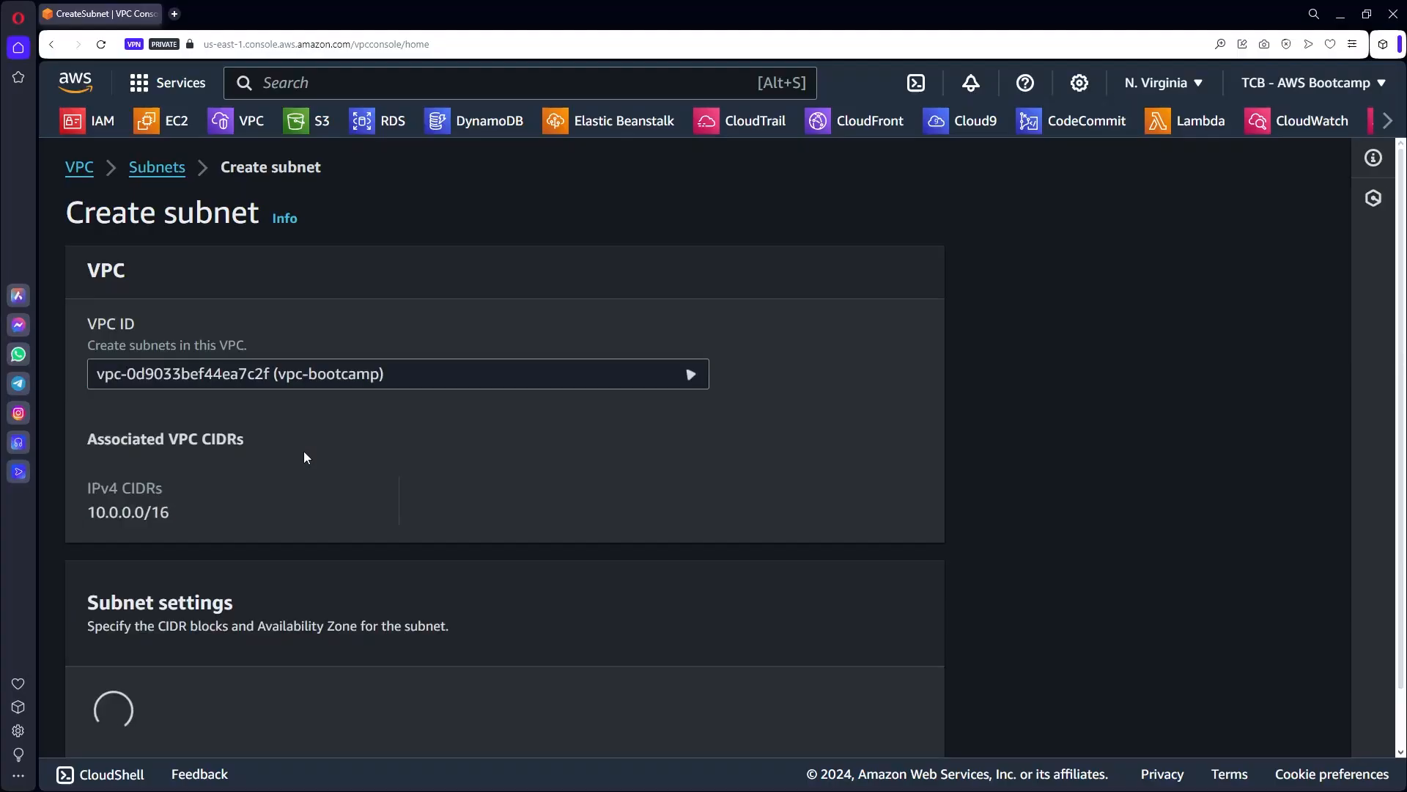
{"action": "scroll", "coordinate": [630, 478], "scroll_direction": "down", "scroll_amount": 5}
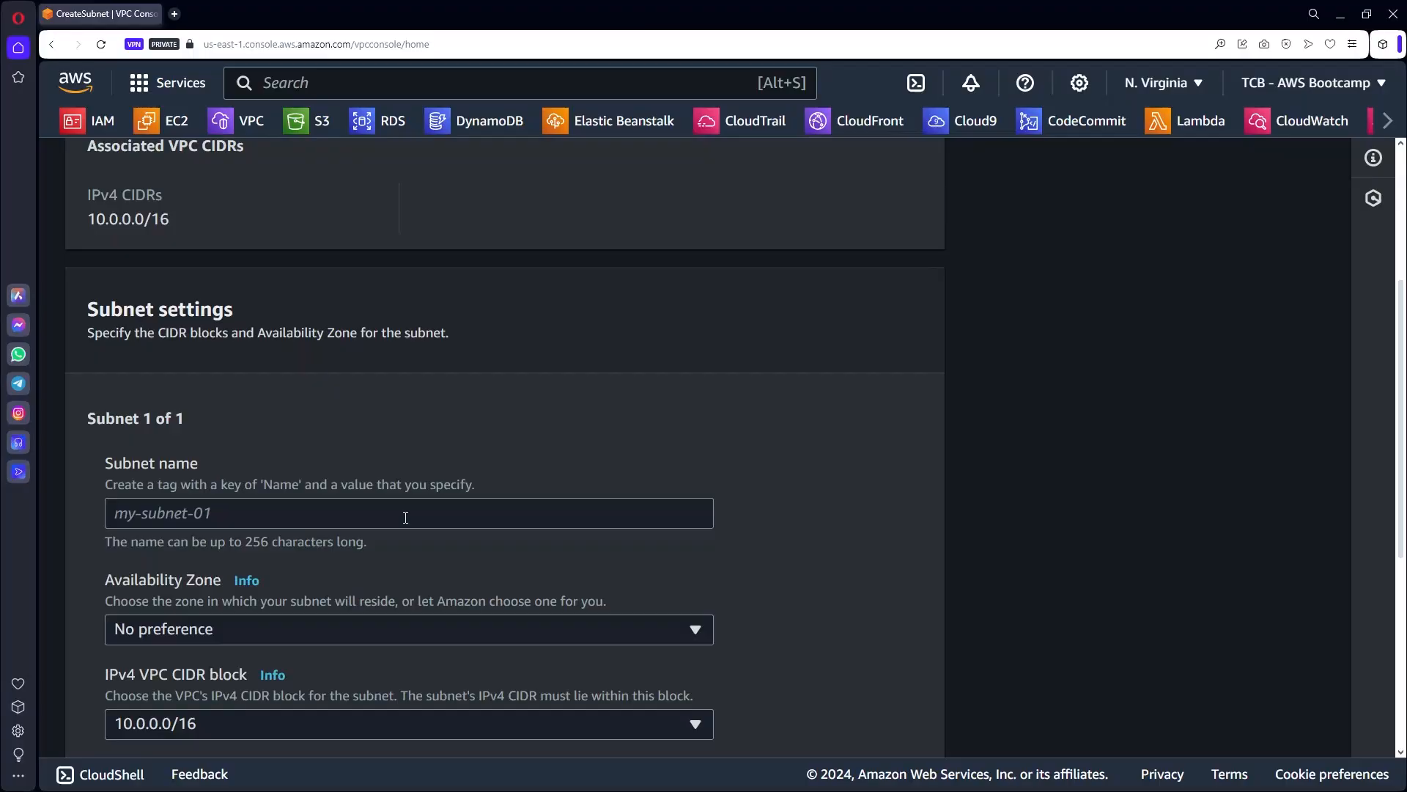
{"action": "scroll", "coordinate": [383, 508], "scroll_direction": "down", "scroll_amount": 2}
{"action": "left_click", "coordinate": [219, 294]}
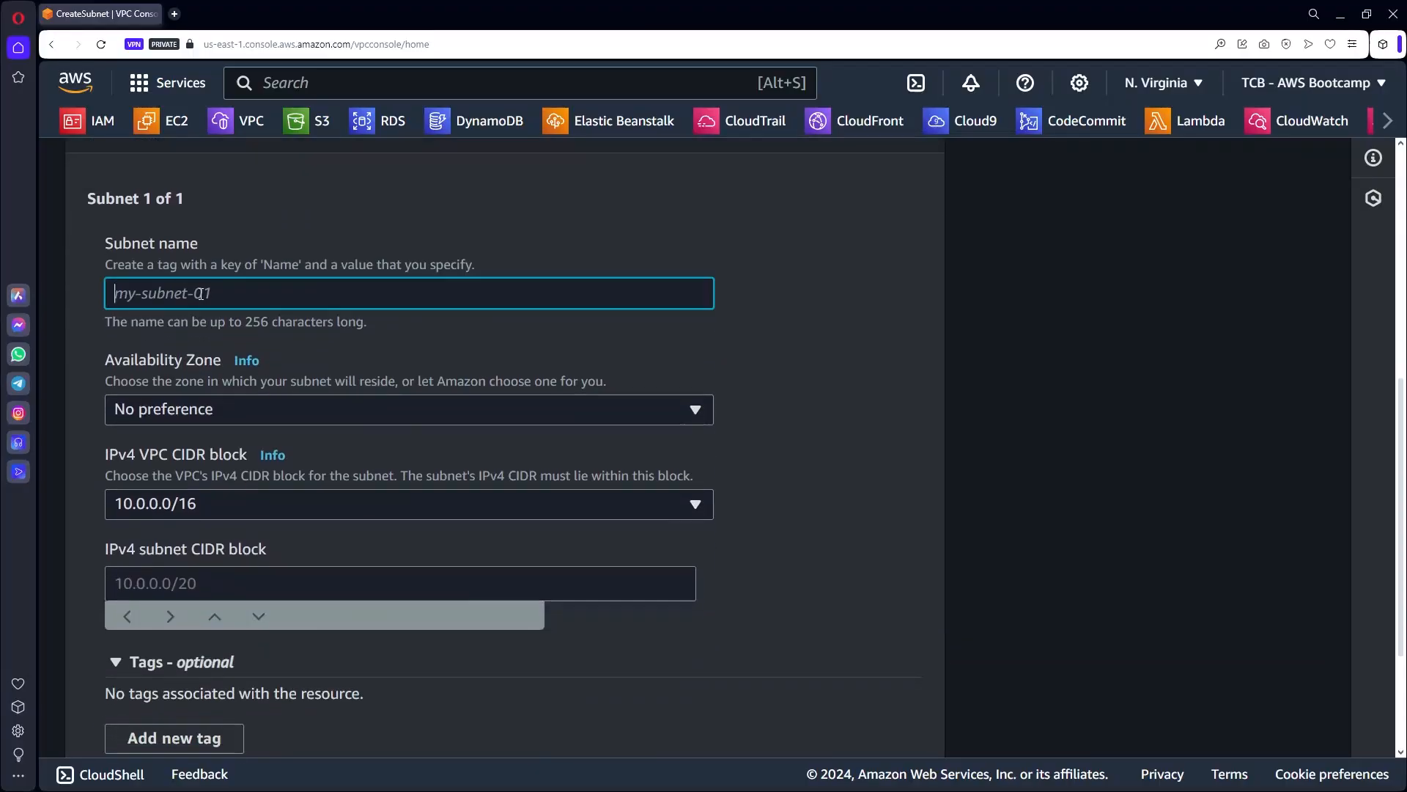
{"action": "type", "text": "Public Subnet"}
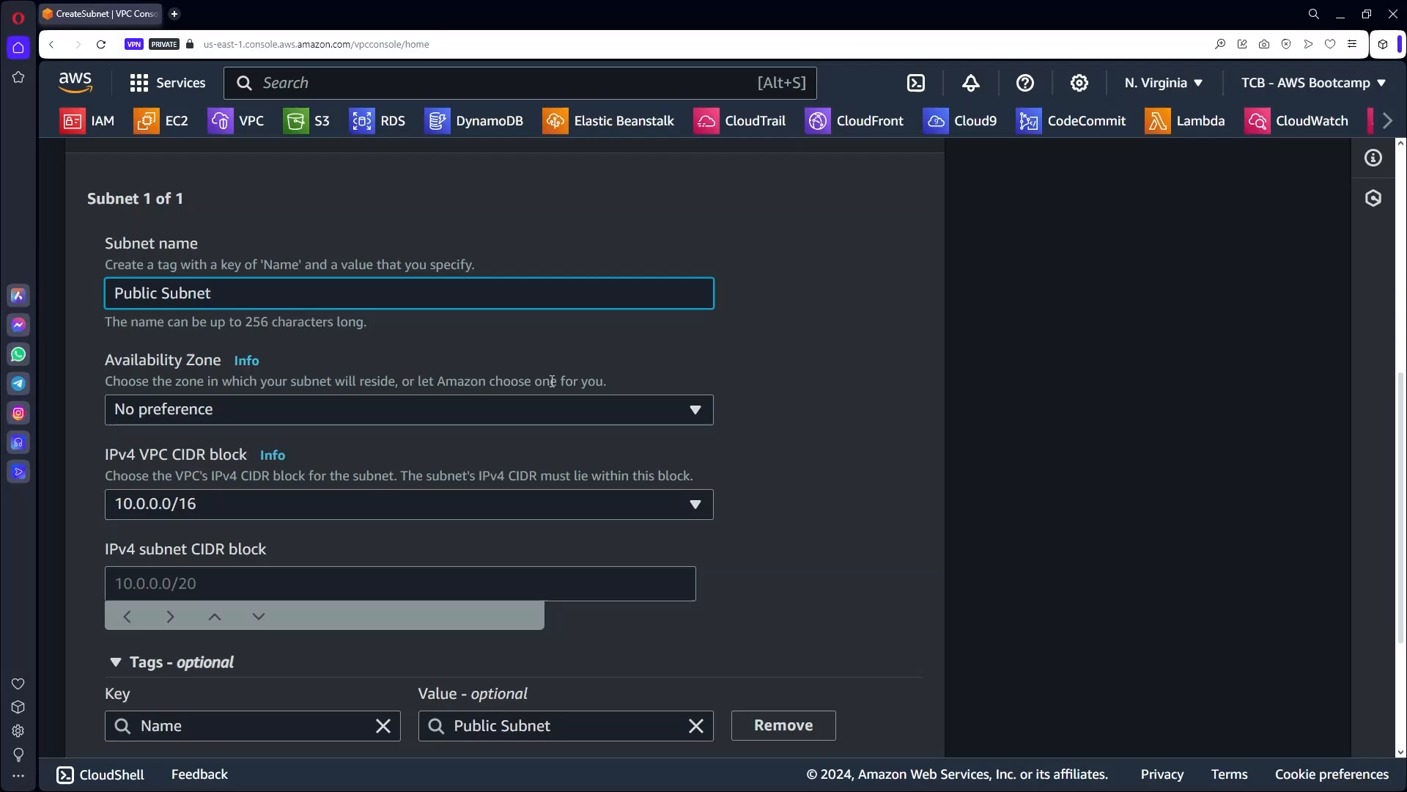
{"action": "scroll", "coordinate": [727, 373], "scroll_direction": "down", "scroll_amount": 1}
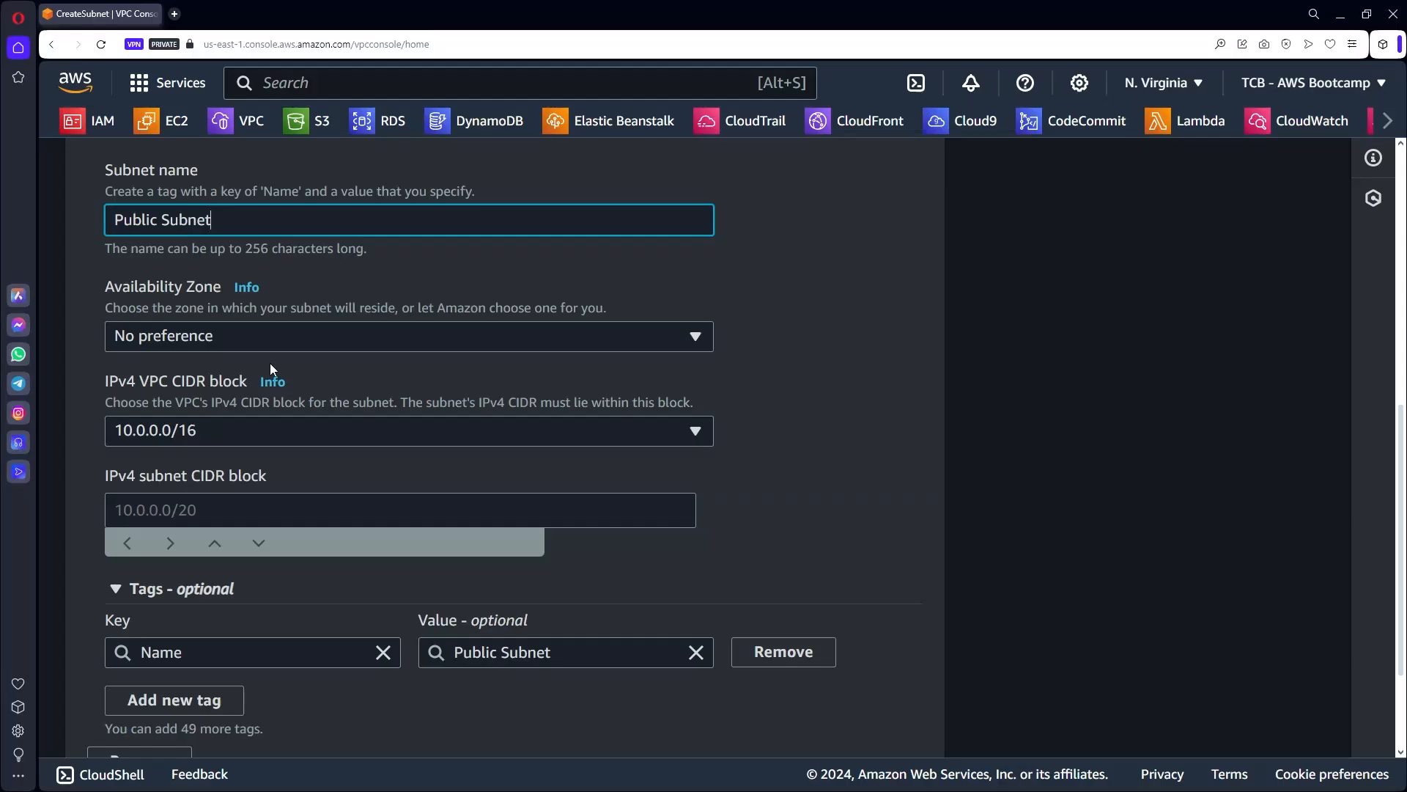
Browse the availability zone choices and check the region, leaving No preference.
{"action": "left_click", "coordinate": [269, 331]}
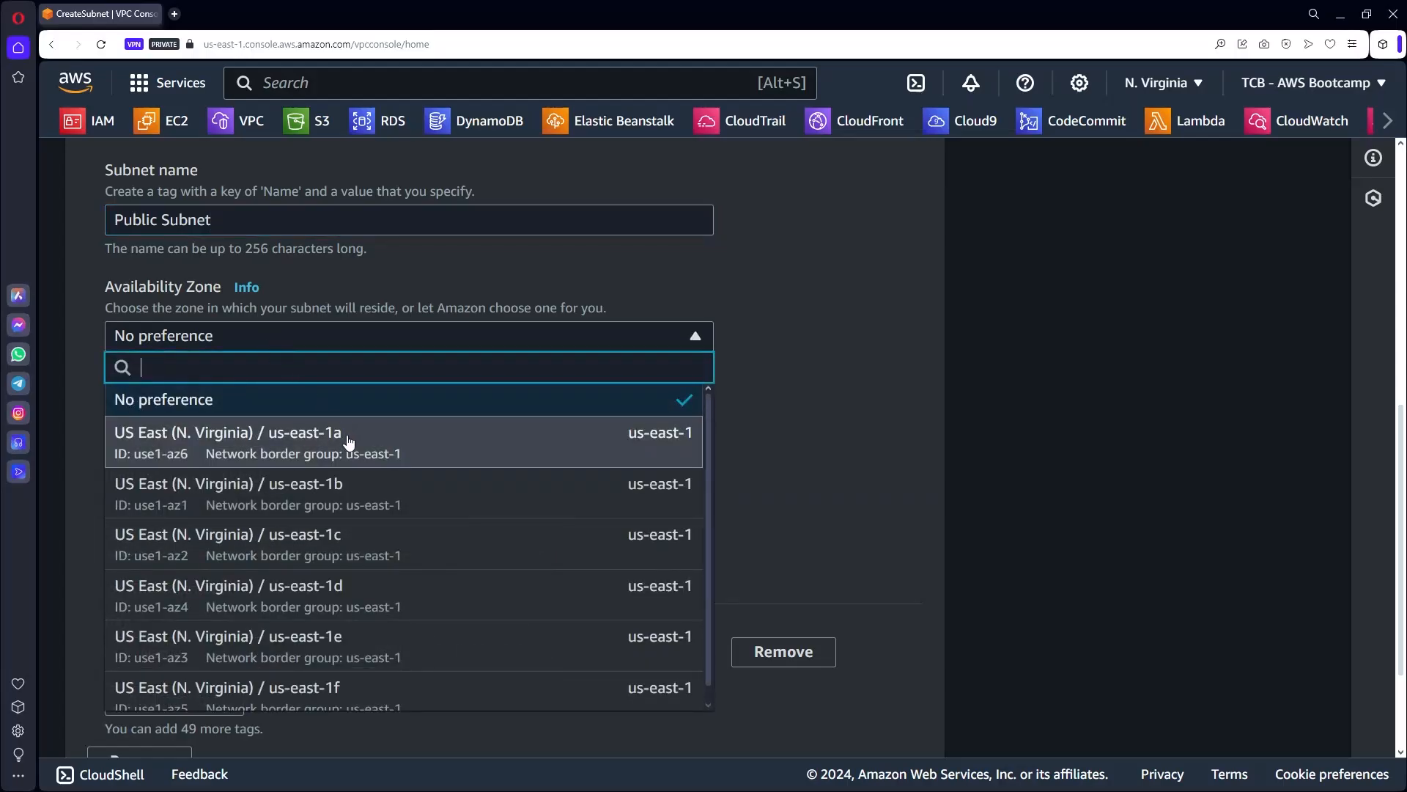
{"action": "scroll", "coordinate": [369, 699], "scroll_direction": "down", "scroll_amount": 1}
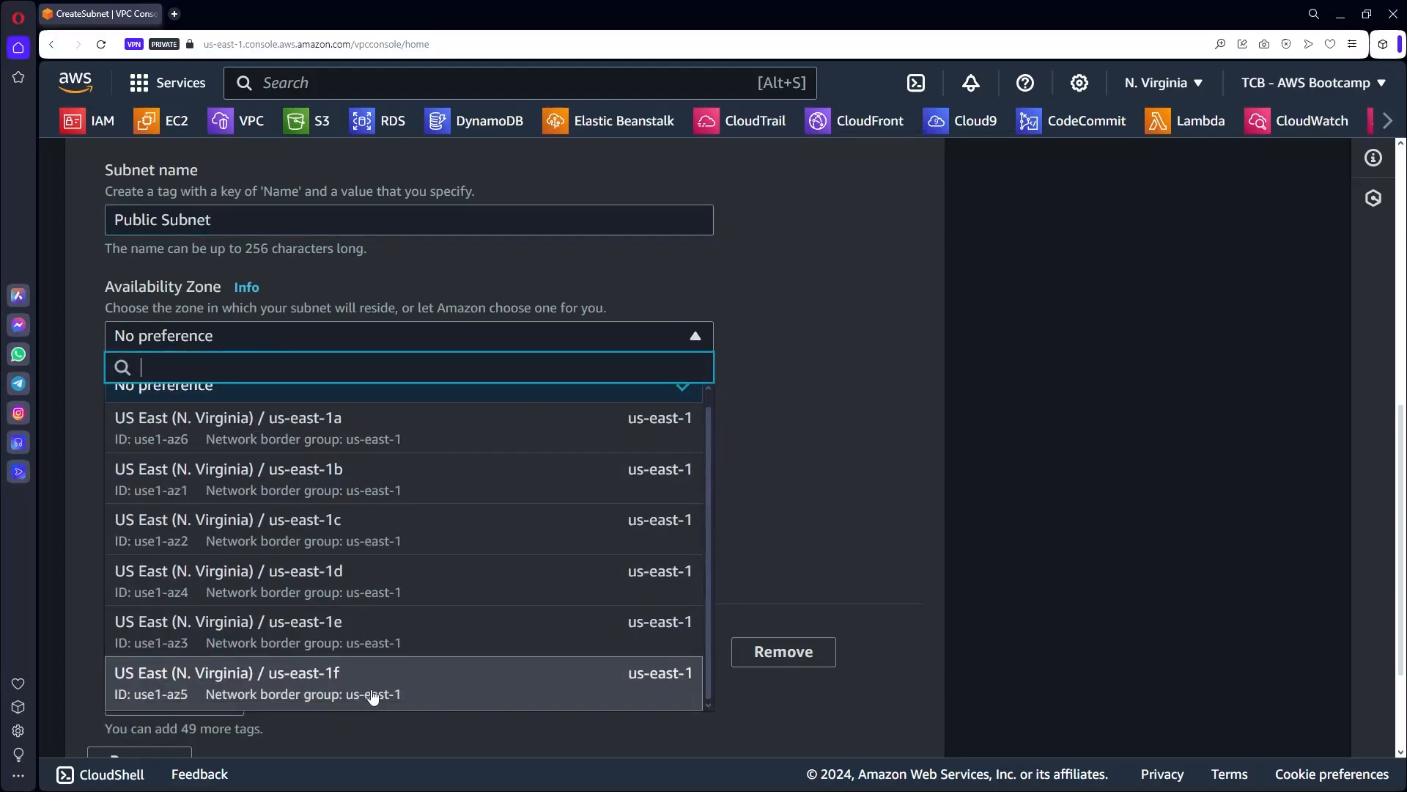
{"action": "scroll", "coordinate": [372, 696], "scroll_direction": "up", "scroll_amount": 1}
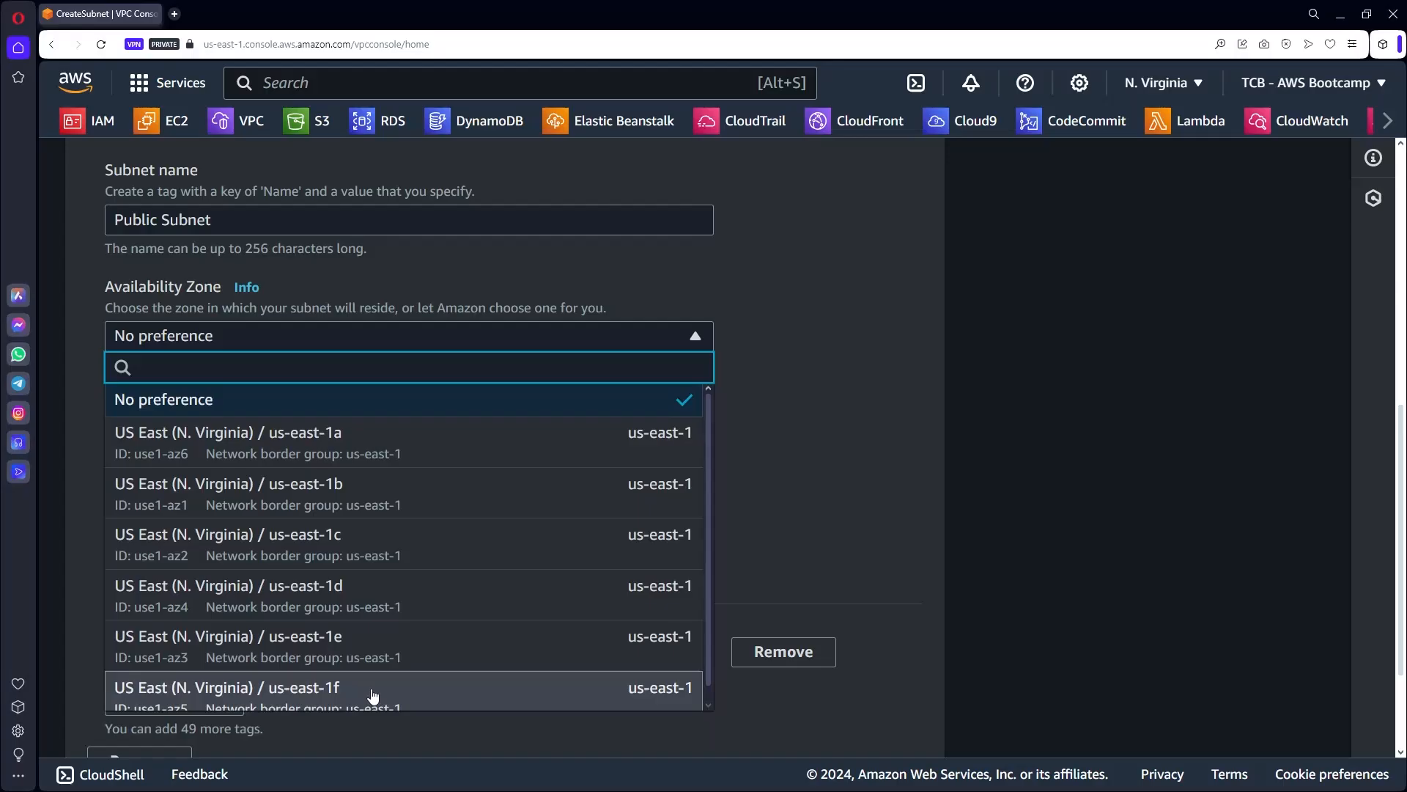
{"action": "left_click", "coordinate": [812, 266]}
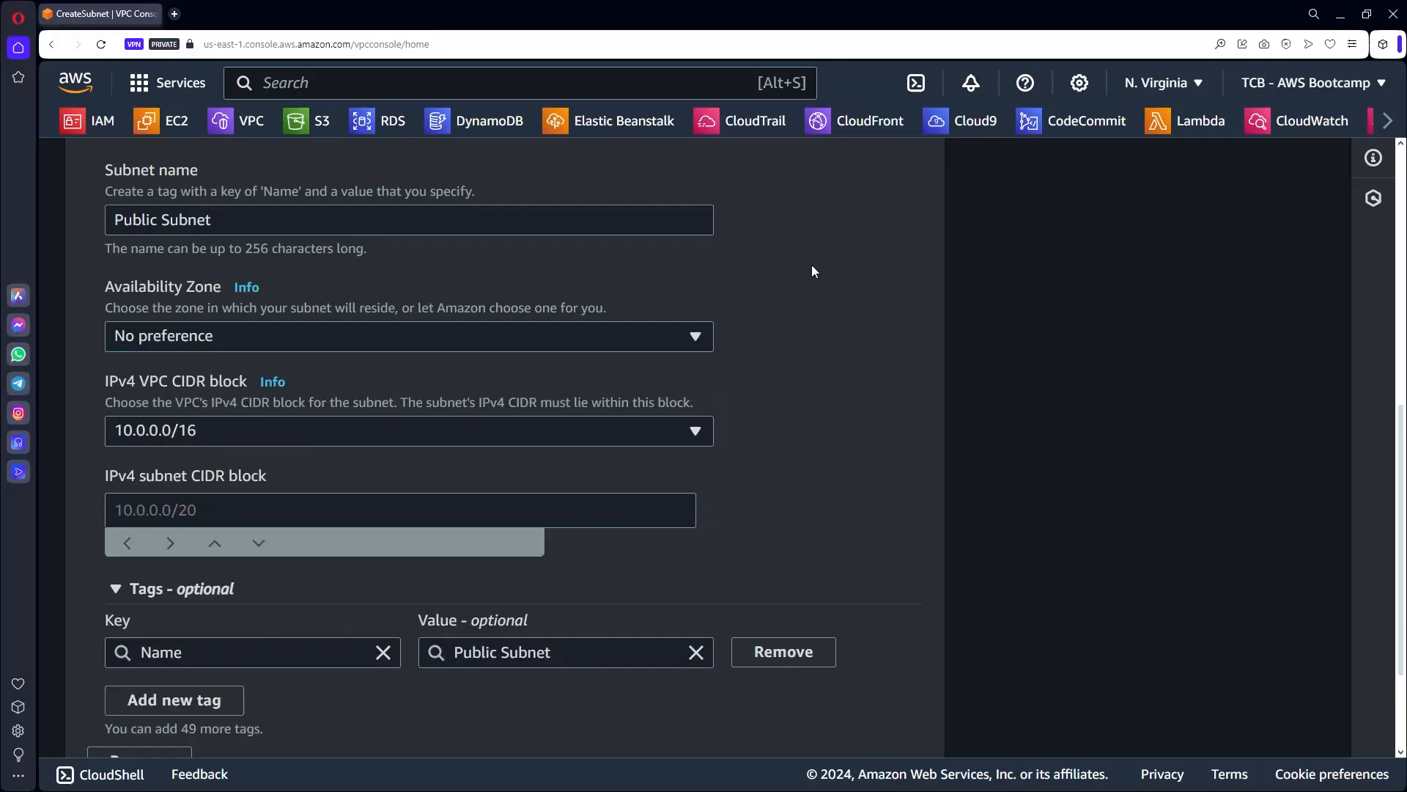
{"action": "left_click", "coordinate": [1211, 84]}
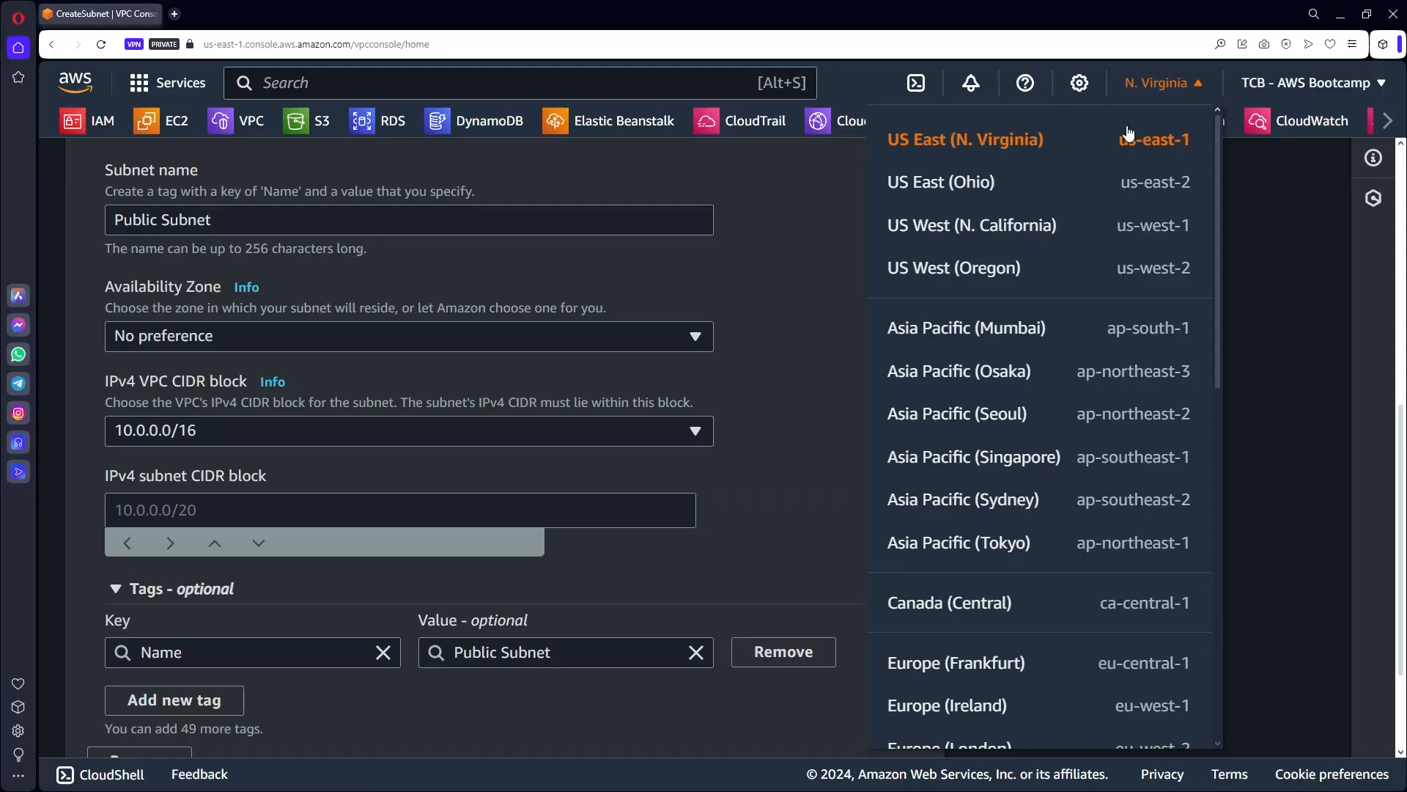
{"action": "left_click", "coordinate": [834, 202]}
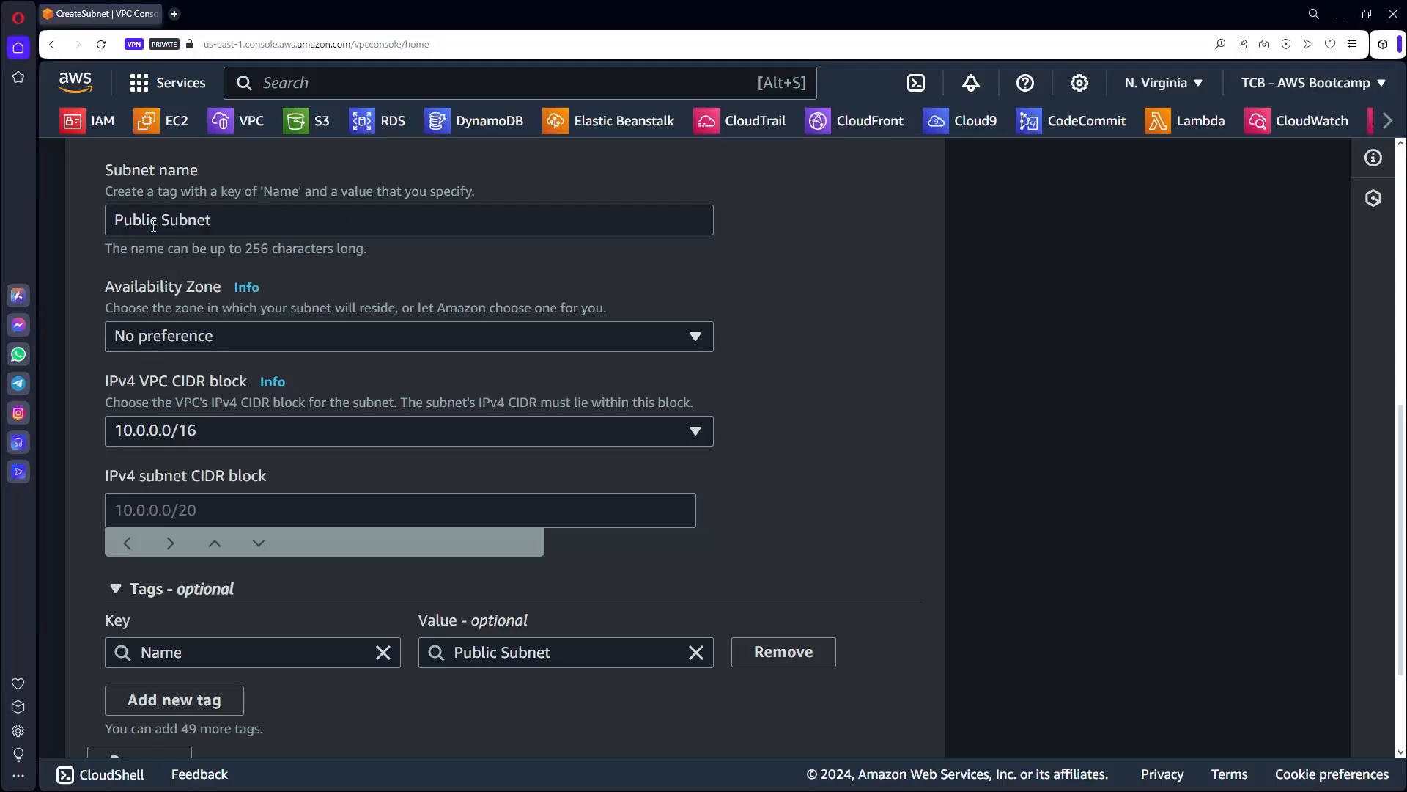
{"action": "left_click", "coordinate": [239, 336]}
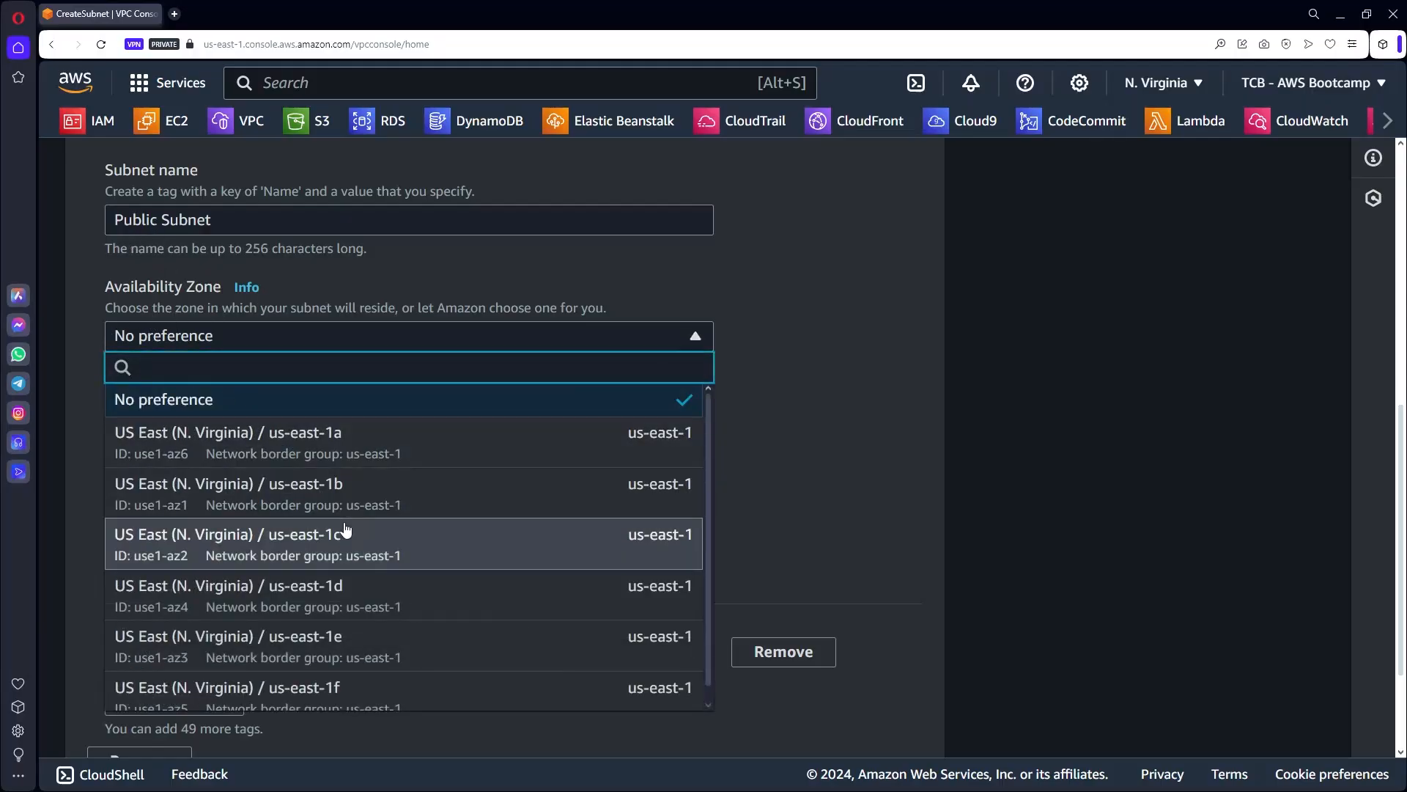
{"action": "left_click", "coordinate": [776, 299]}
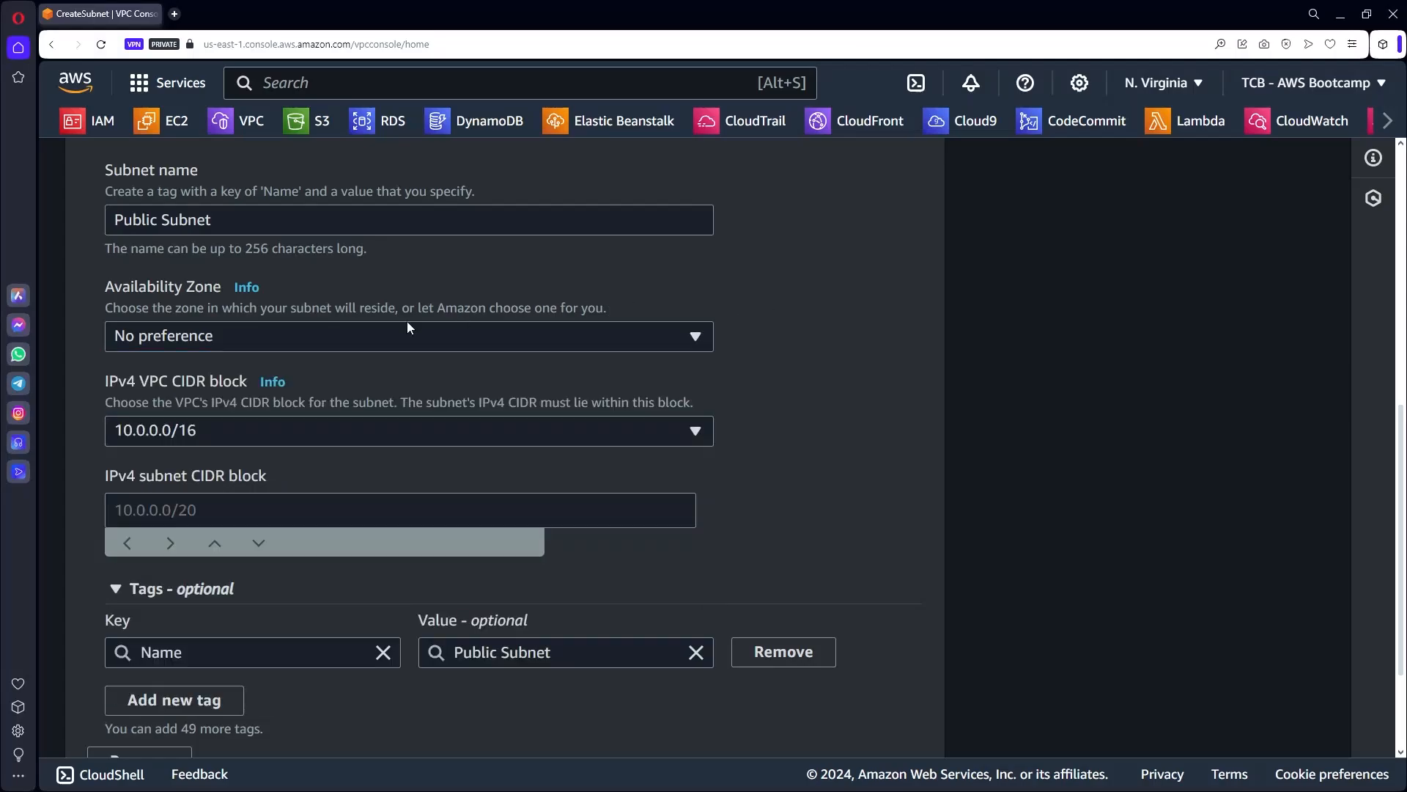
{"action": "left_click", "coordinate": [309, 335]}
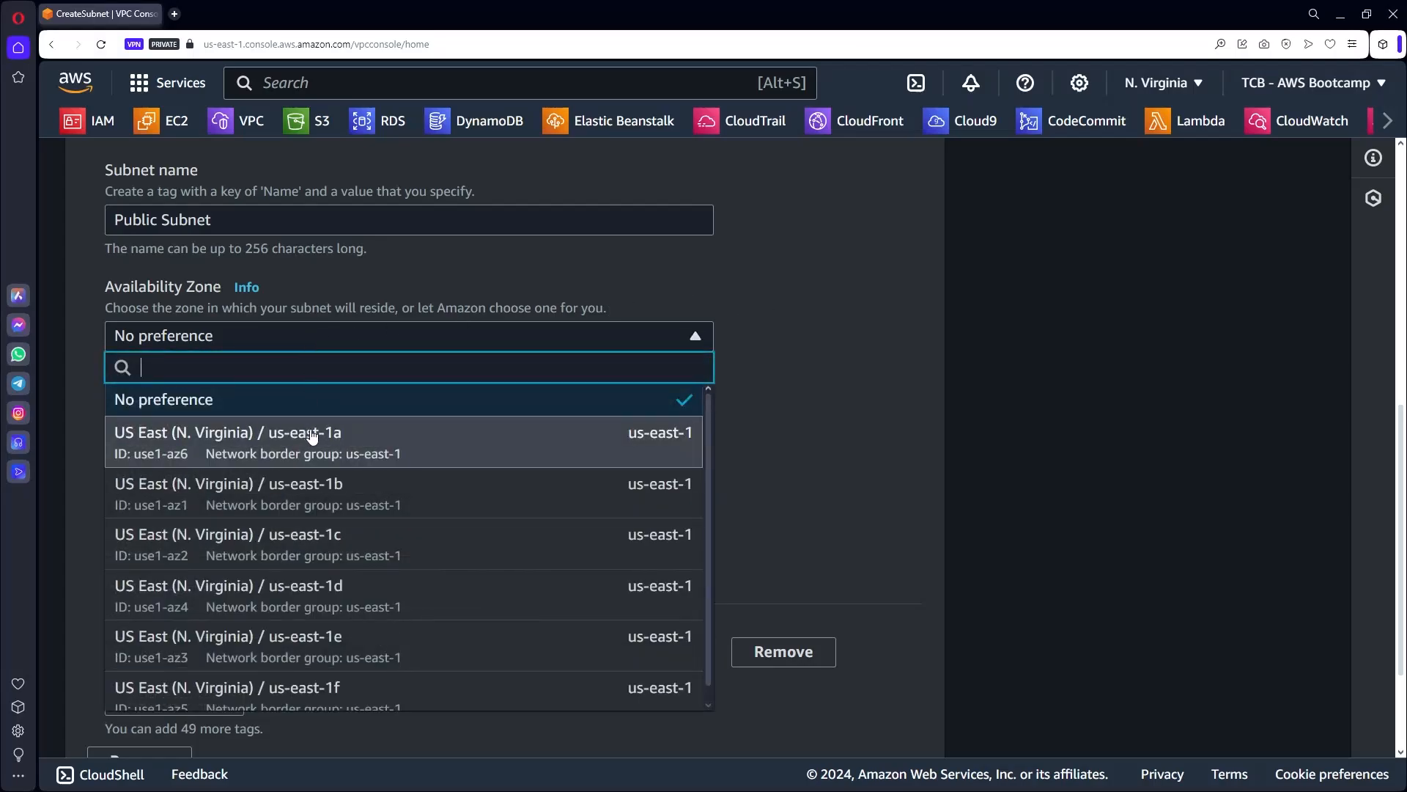
{"action": "left_click", "coordinate": [790, 293]}
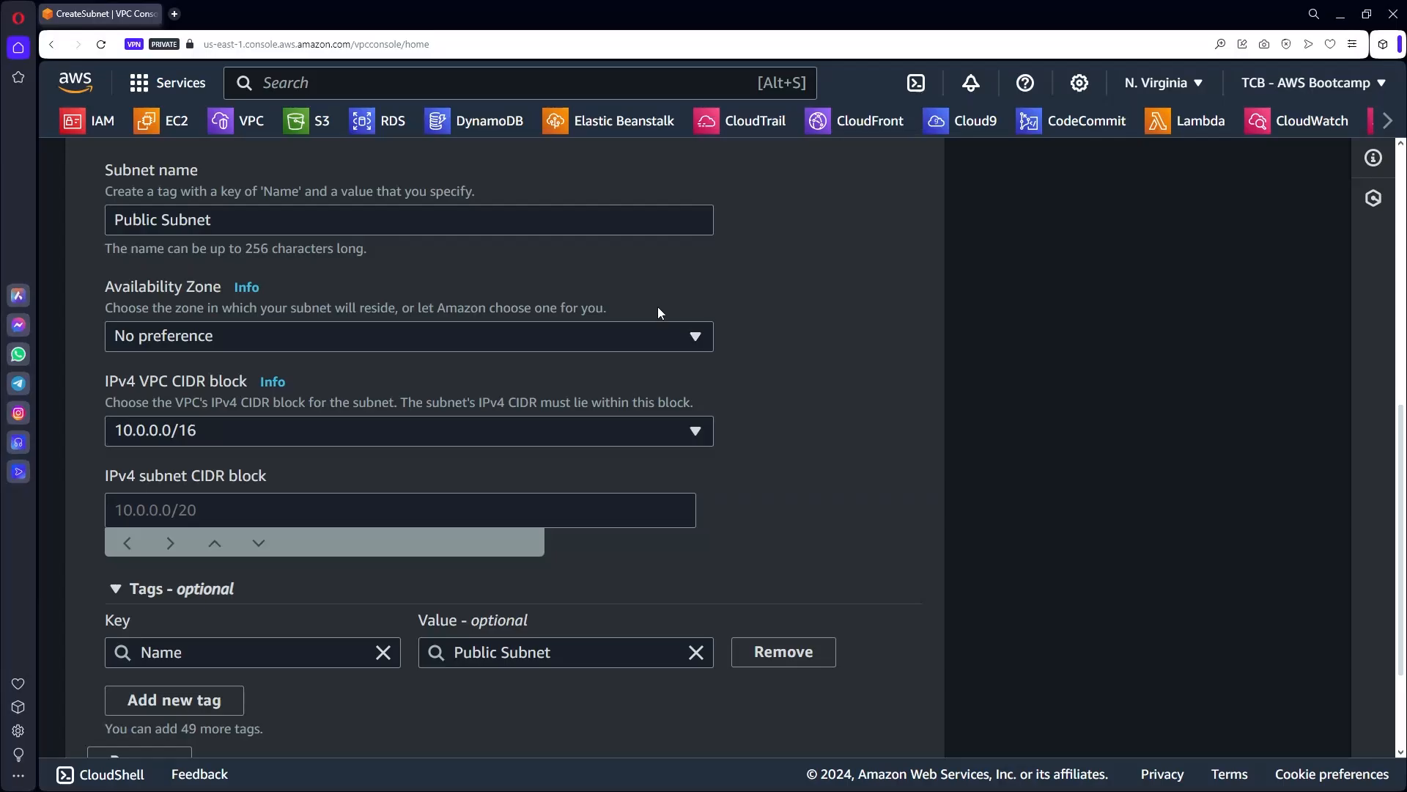
Set the availability zone to us-east-1a and keep VPC block 10.0.0.0/16.
{"action": "left_click", "coordinate": [198, 337]}
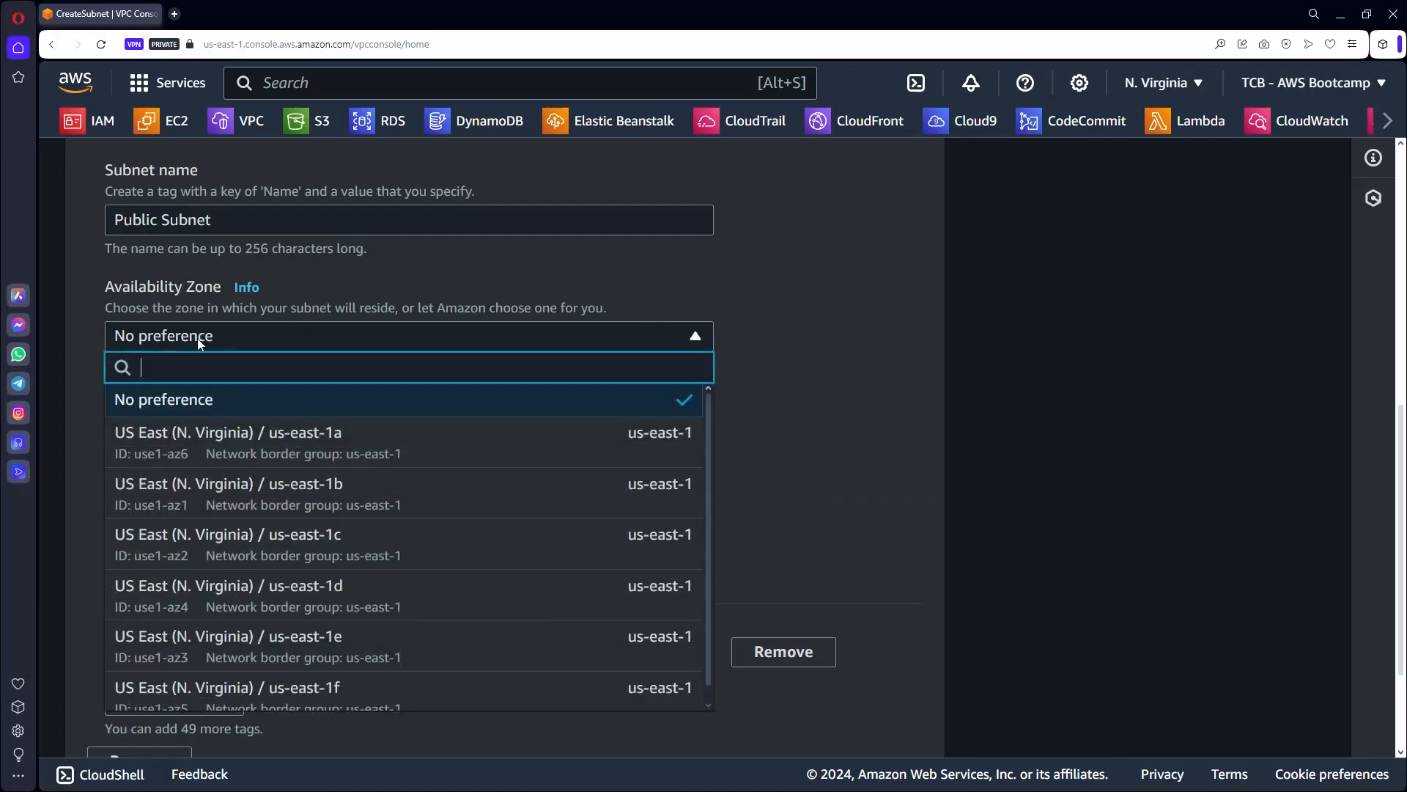
{"action": "left_click", "coordinate": [310, 436]}
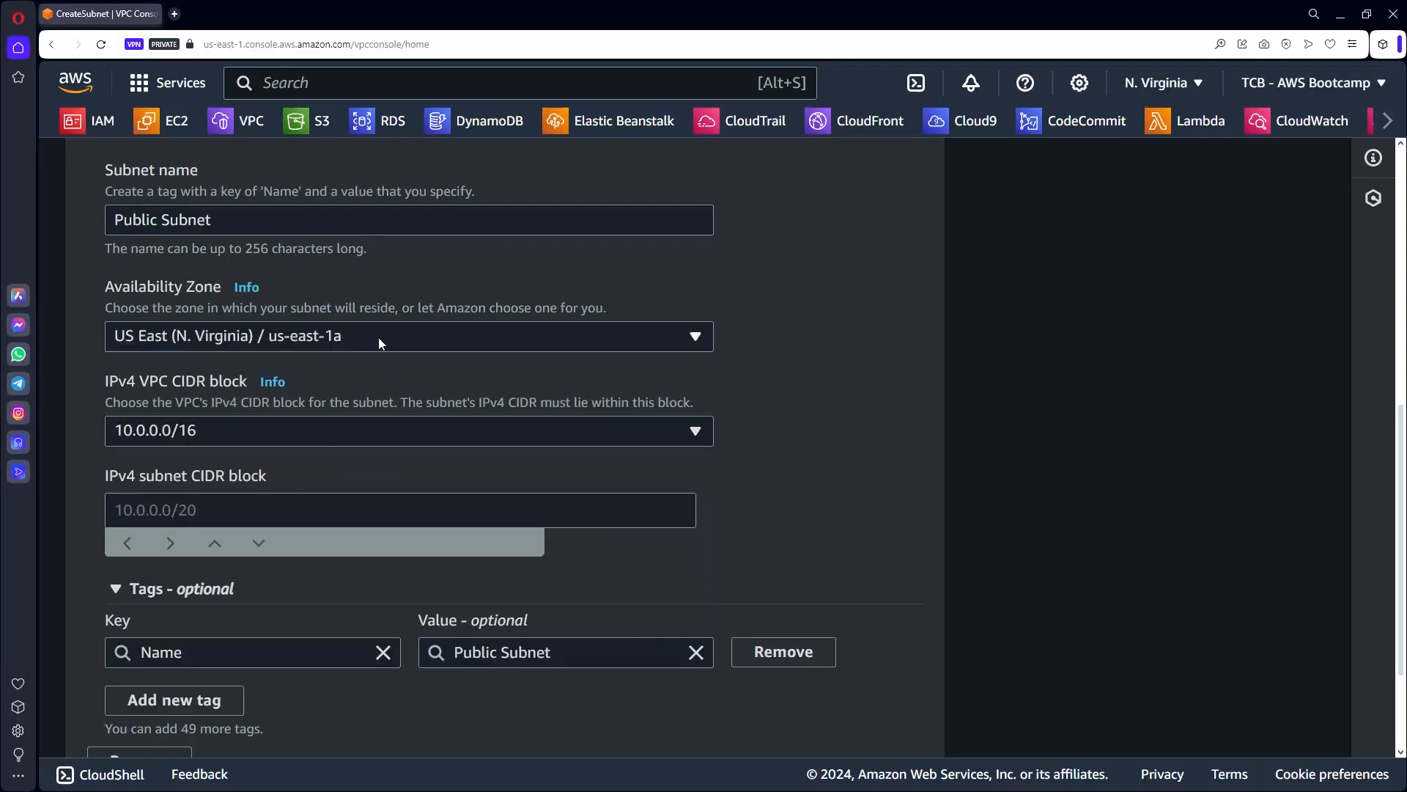
{"action": "left_click", "coordinate": [150, 431]}
{"action": "left_click", "coordinate": [684, 438]}
Enter 10.0.0.0/24 as the subnet CIDR, noting its 256-IP size.
{"action": "left_click", "coordinate": [229, 509]}
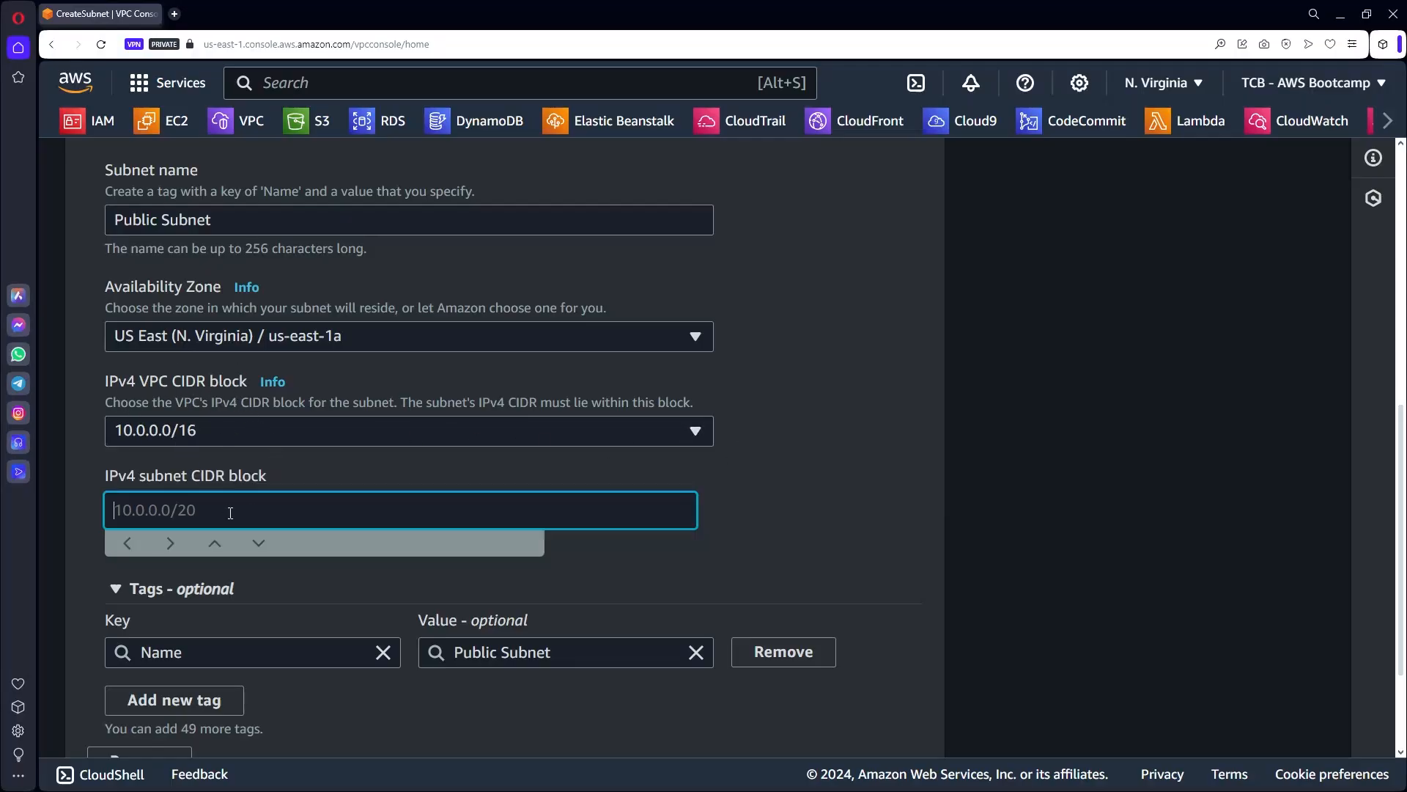
{"action": "left_click_drag", "start_coordinate": [187, 475], "coordinate": [110, 477]}
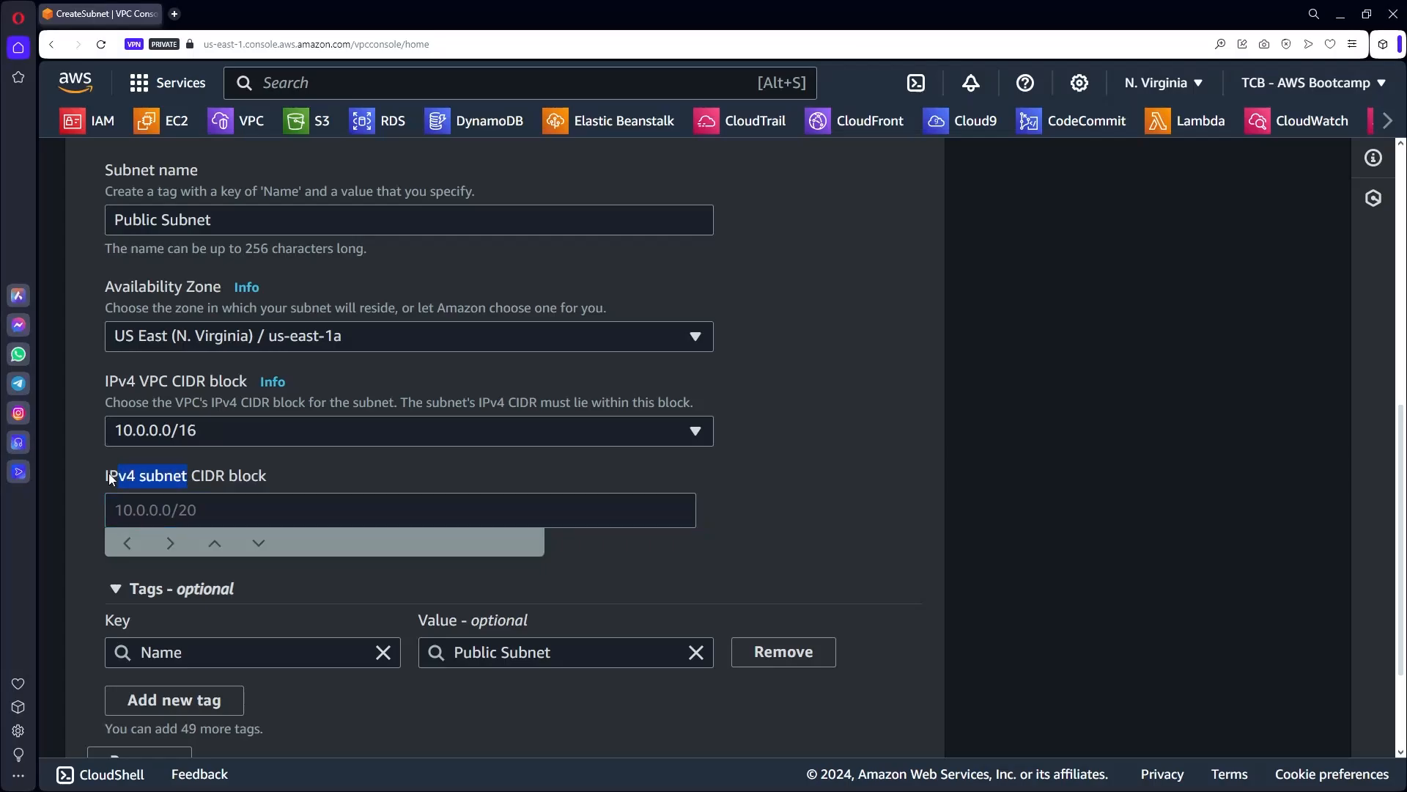
{"action": "left_click", "coordinate": [362, 523]}
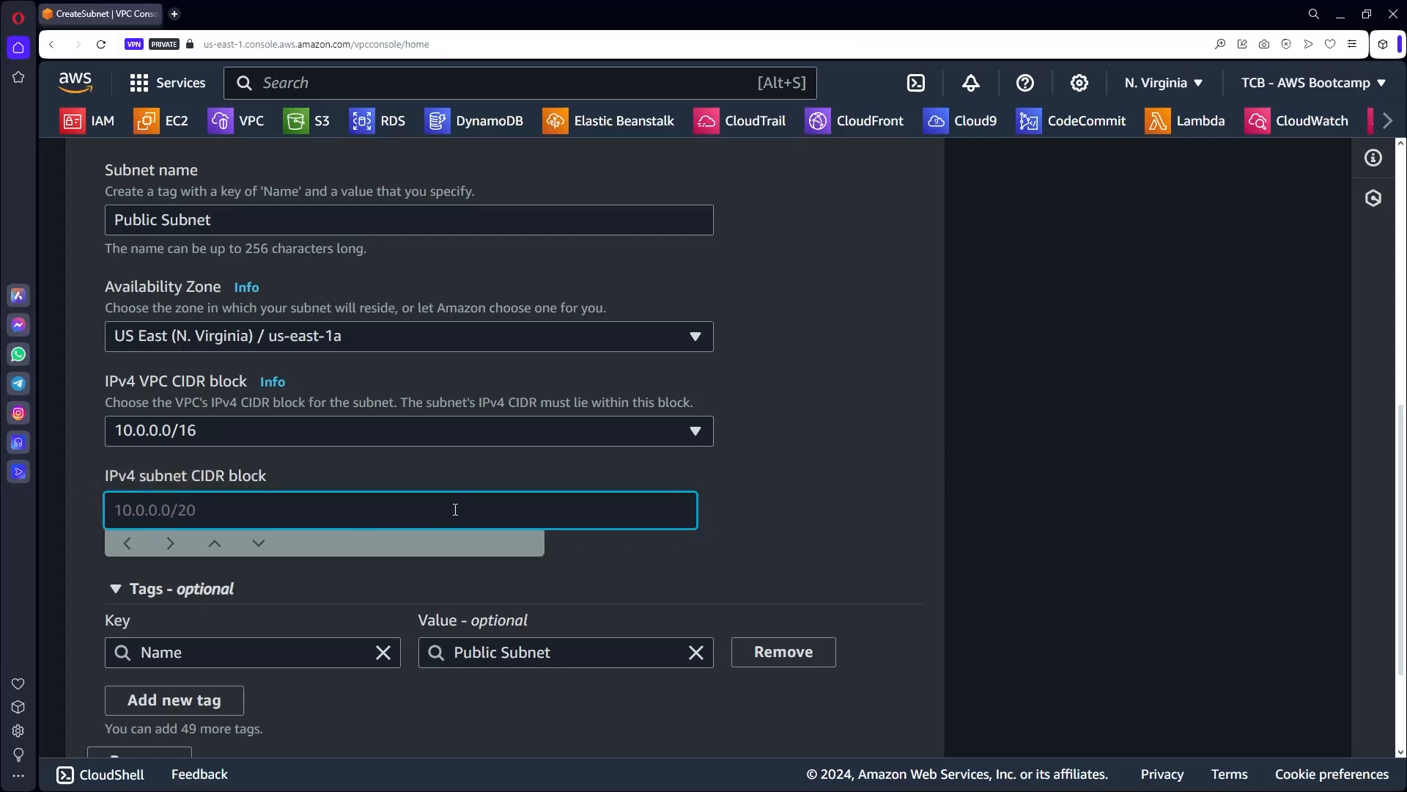
{"action": "type", "text": "10.0.0.0/24"}
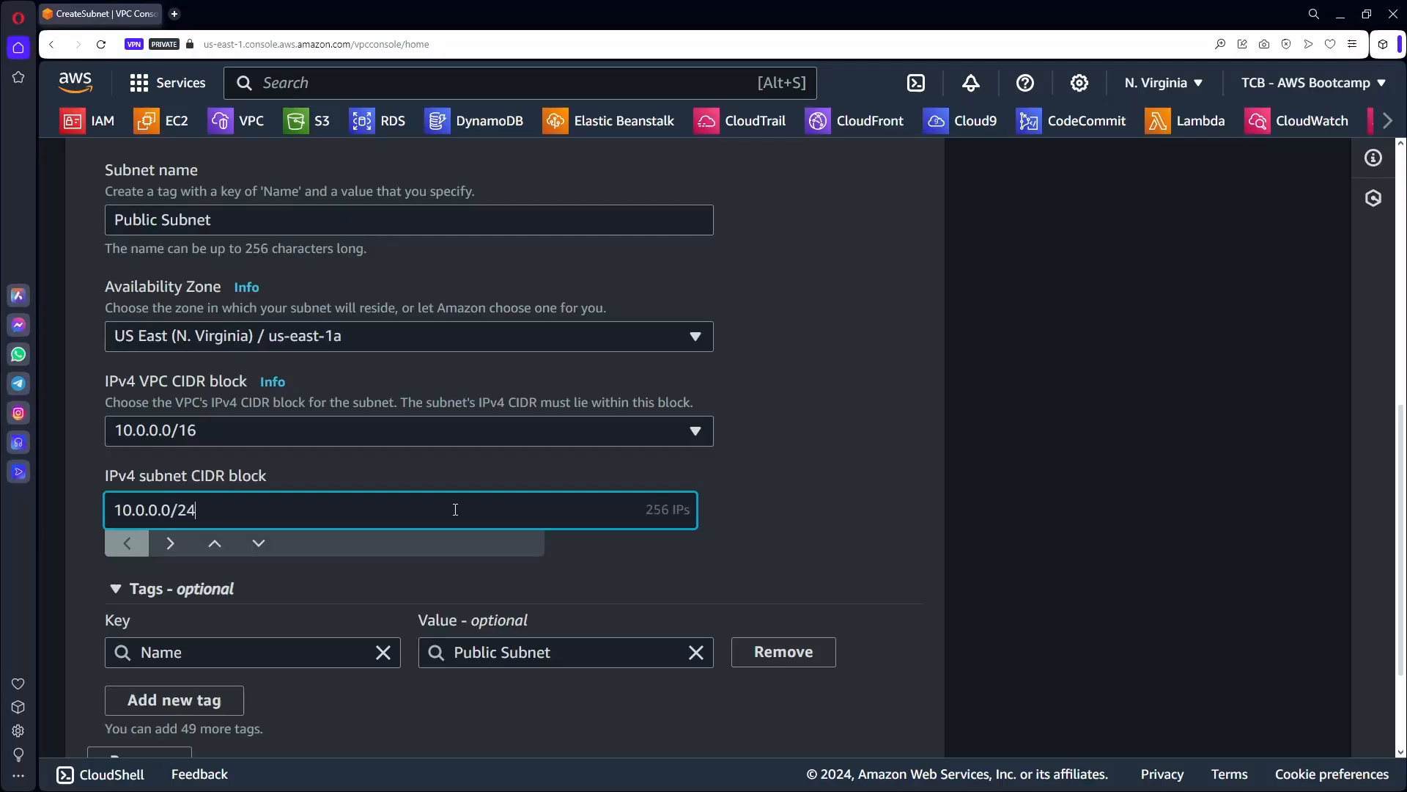
{"action": "left_click_drag", "start_coordinate": [646, 509], "coordinate": [703, 504]}
{"action": "left_click", "coordinate": [725, 555]}
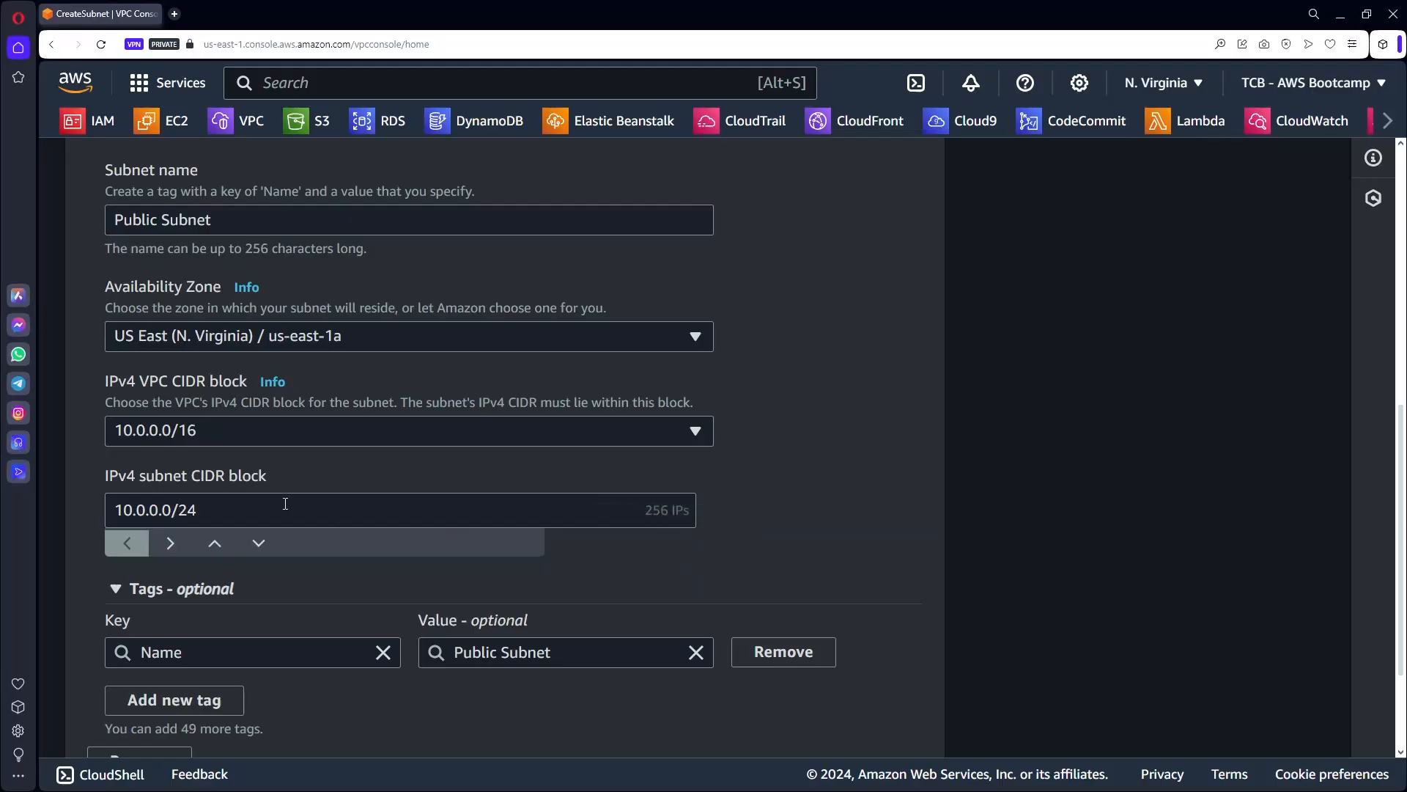
Try prefixes /16 and /25, restore /24, and create the Public Subnet.
{"action": "double_click", "coordinate": [188, 511]}
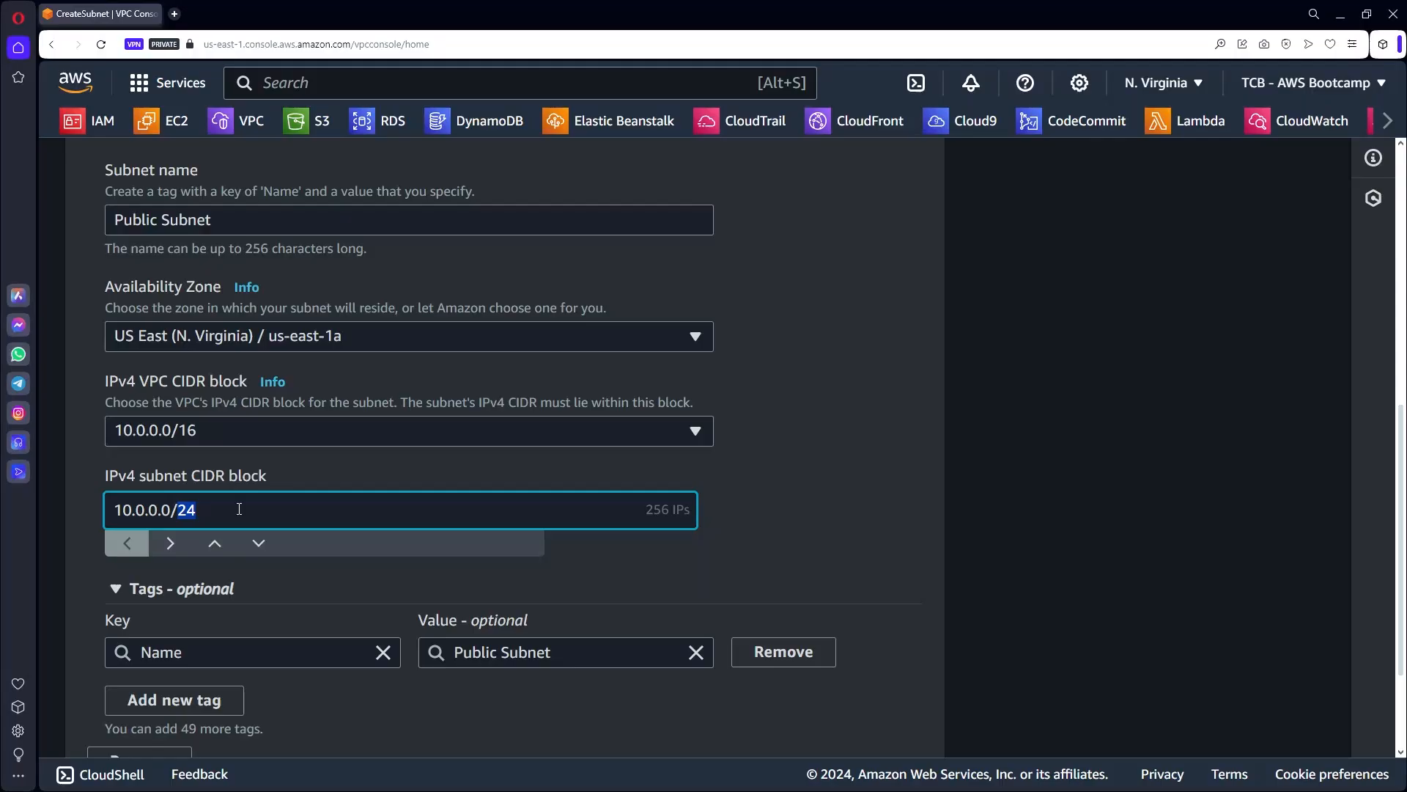
{"action": "type", "text": "16"}
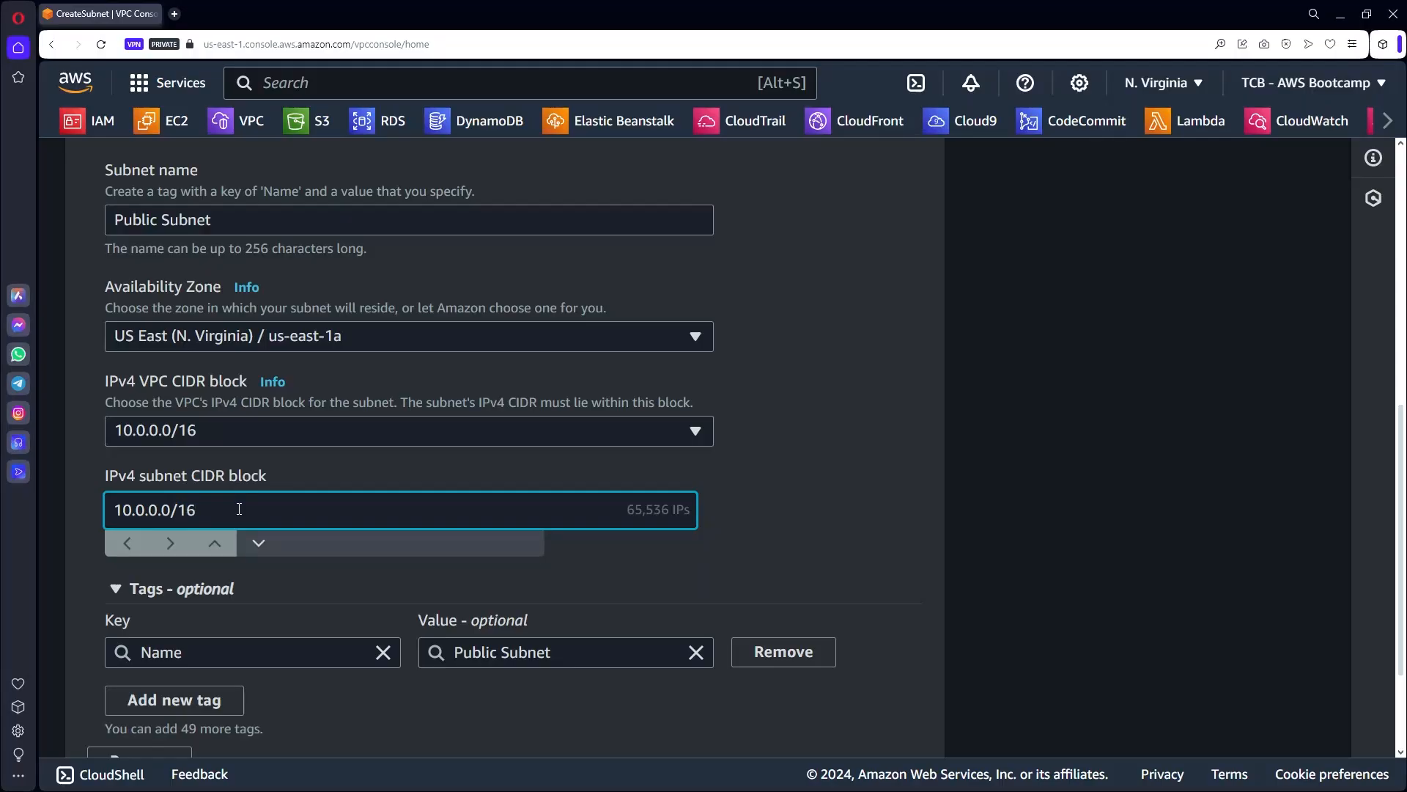
{"action": "key", "text": "BackSpace"}
{"action": "key", "text": "BackSpace"}
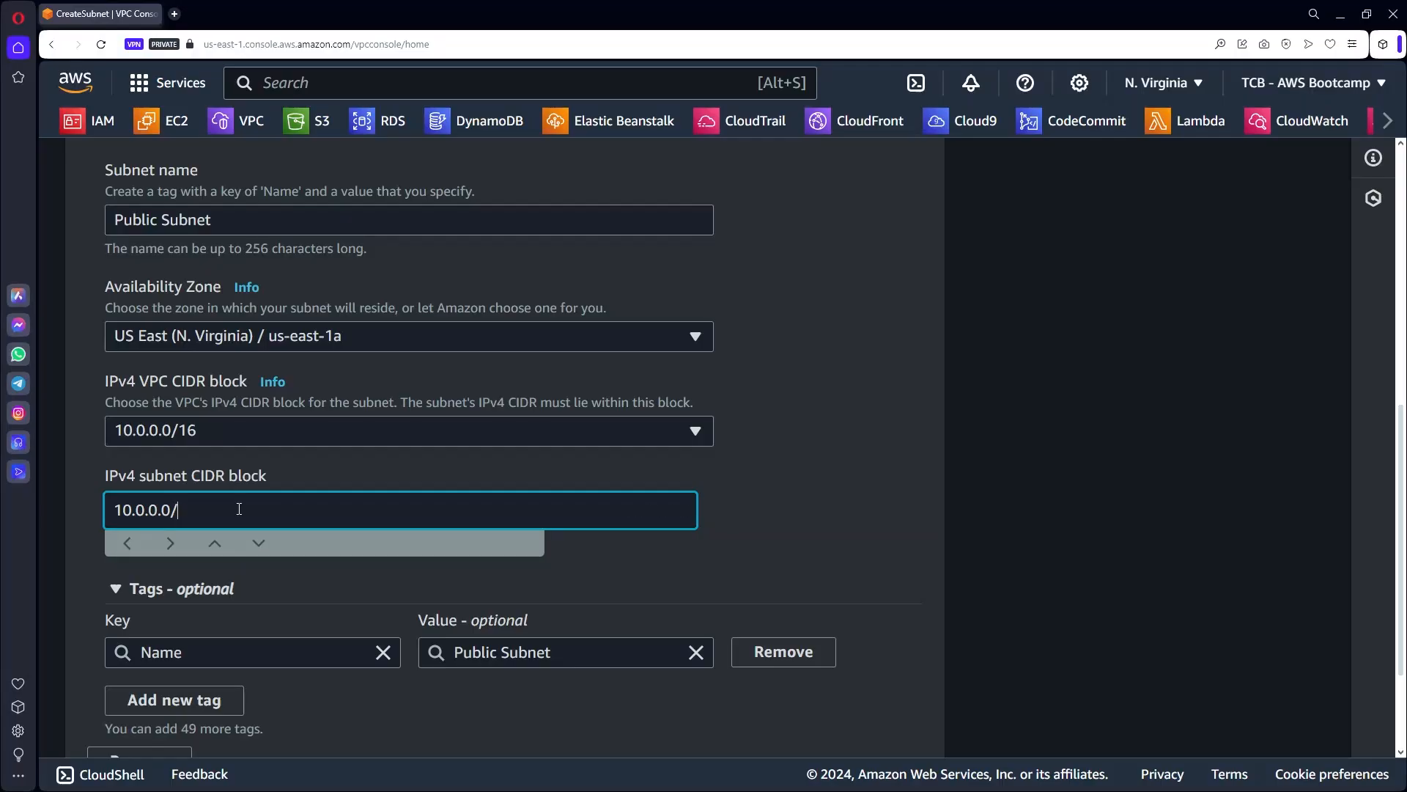
{"action": "type", "text": "24"}
{"action": "key", "text": "BackSpace"}
{"action": "type", "text": "5"}
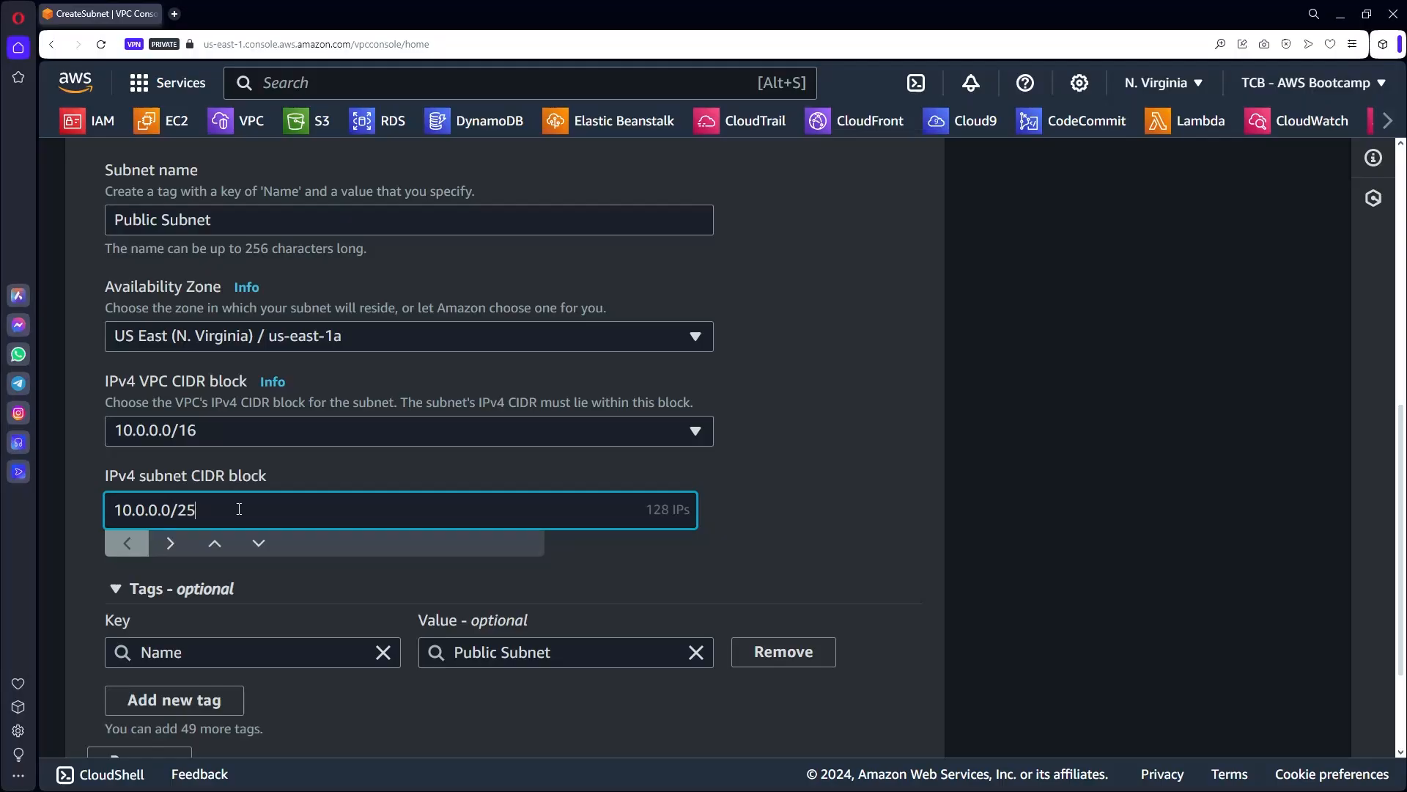
{"action": "key", "text": "BackSpace"}
{"action": "key", "text": "BackSpace"}
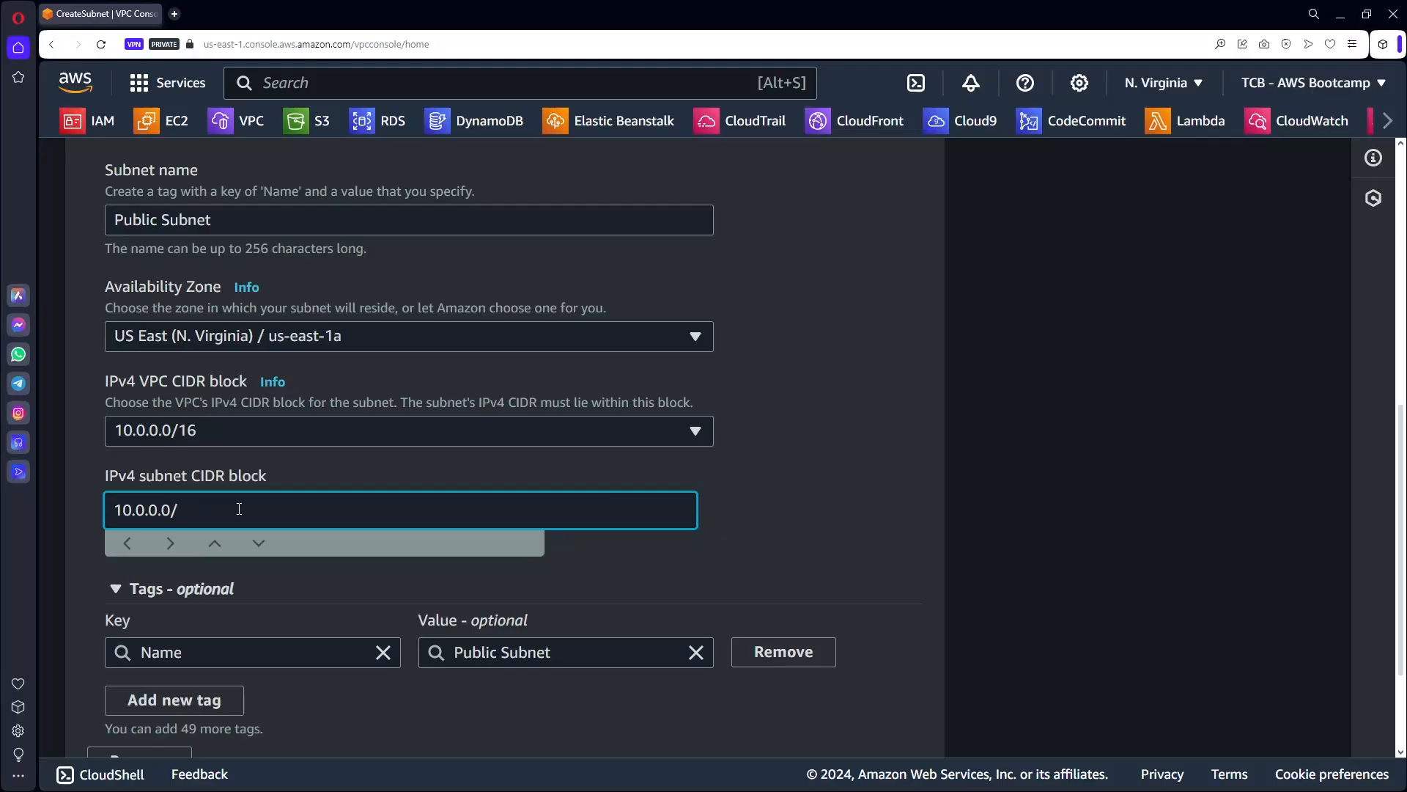
{"action": "type", "text": "24"}
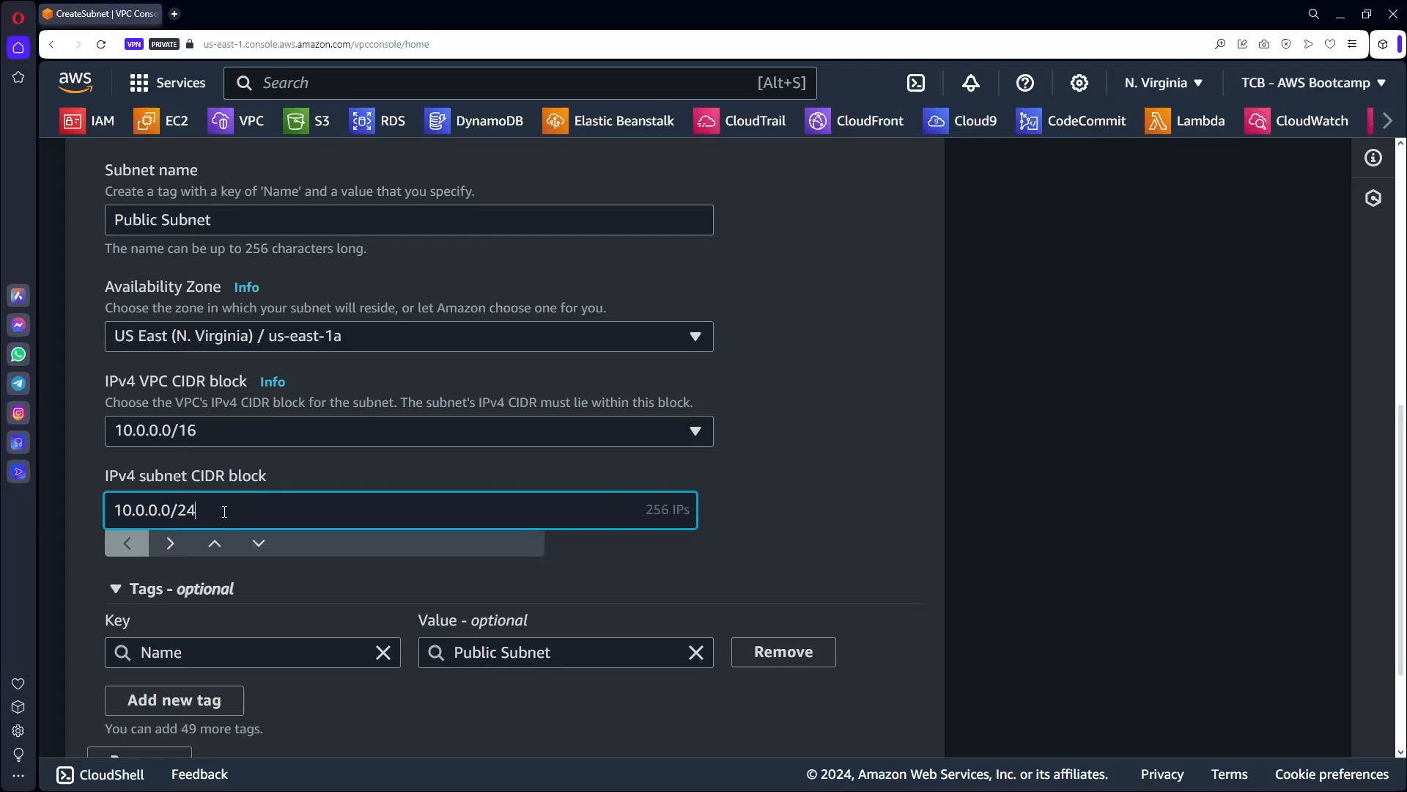
{"action": "mouse_move", "coordinate": [162, 507]}
{"action": "left_mouse_down"}
{"action": "mouse_move", "coordinate": [82, 514]}
{"action": "mouse_move", "coordinate": [160, 510]}
{"action": "left_mouse_up"}
{"action": "left_click", "coordinate": [783, 510]}
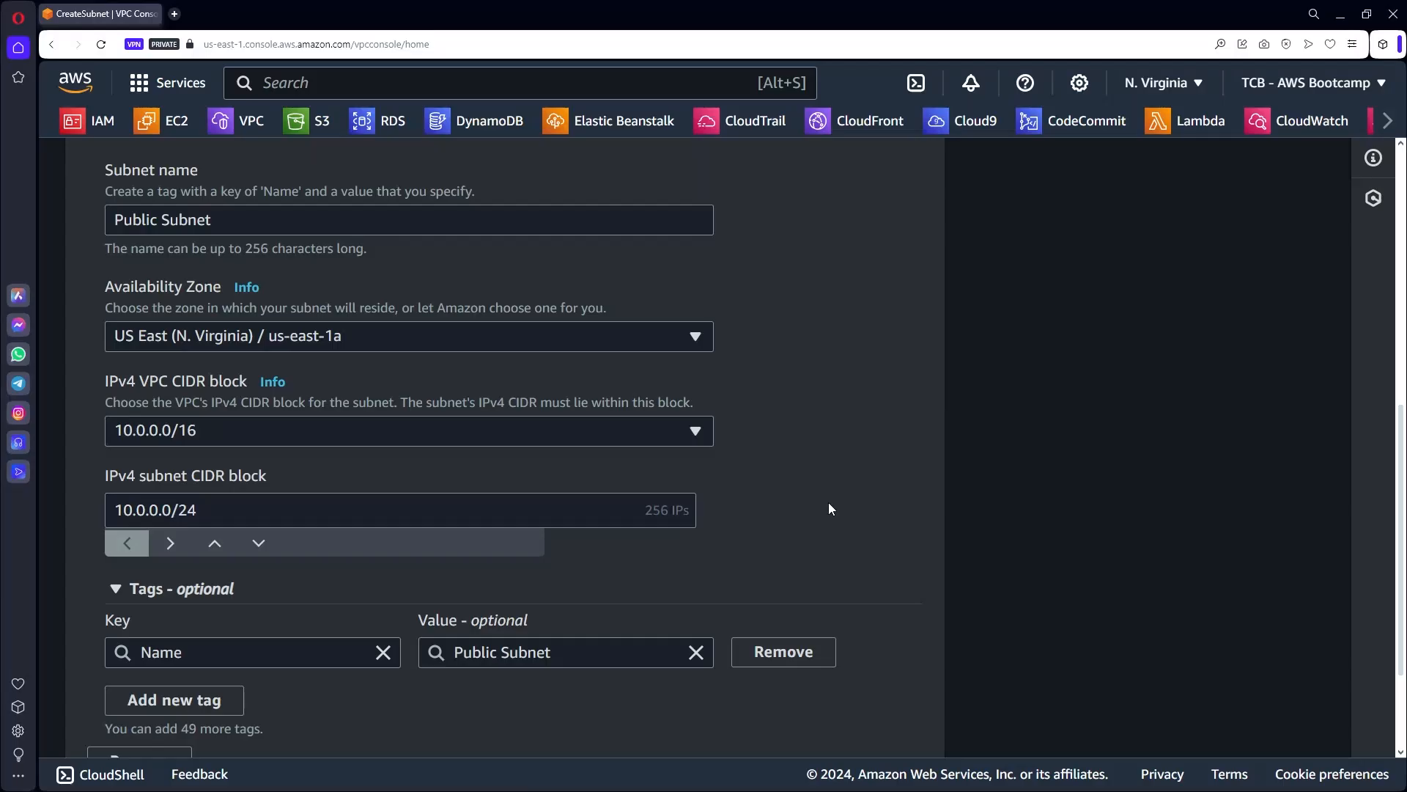
{"action": "scroll", "coordinate": [794, 488], "scroll_direction": "down", "scroll_amount": 3}
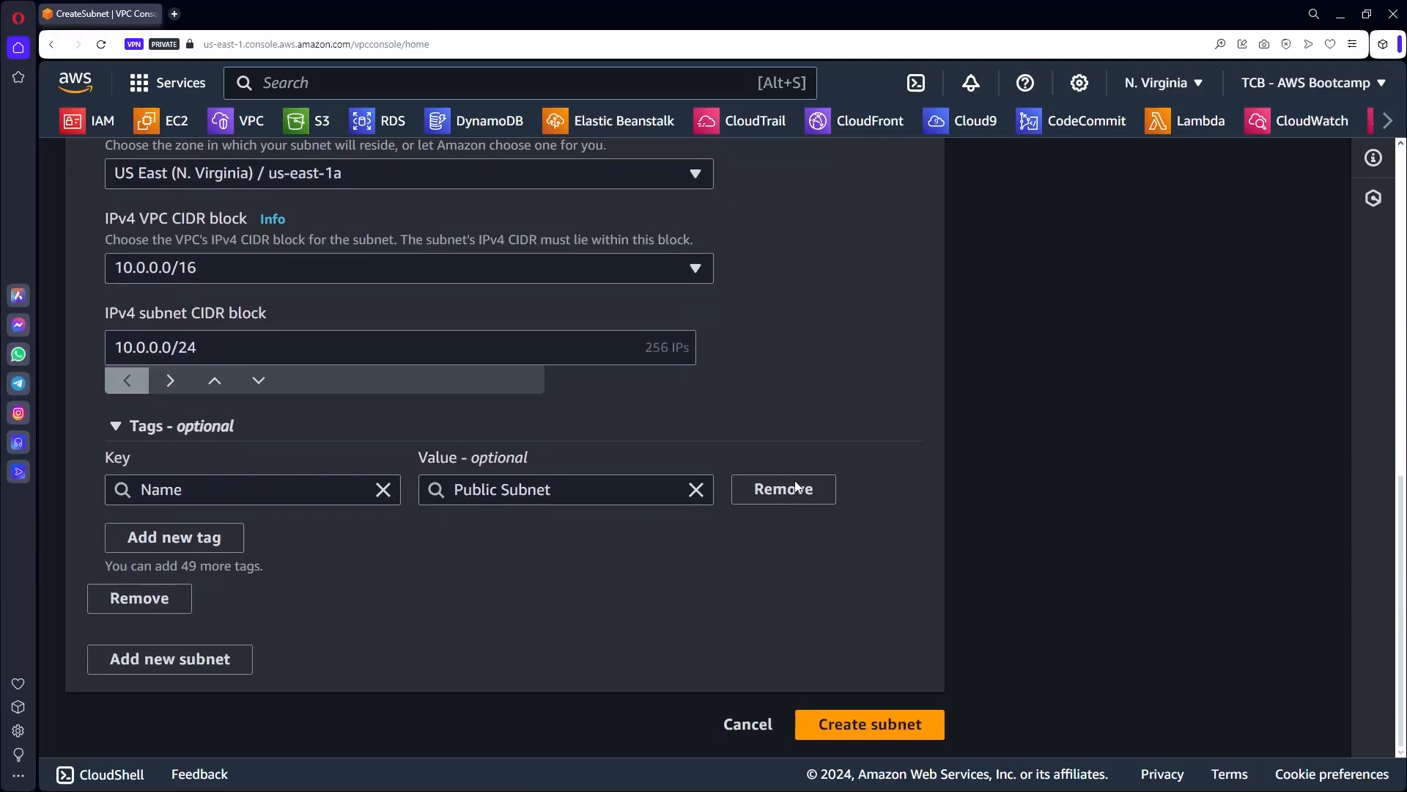
{"action": "left_click", "coordinate": [856, 725]}
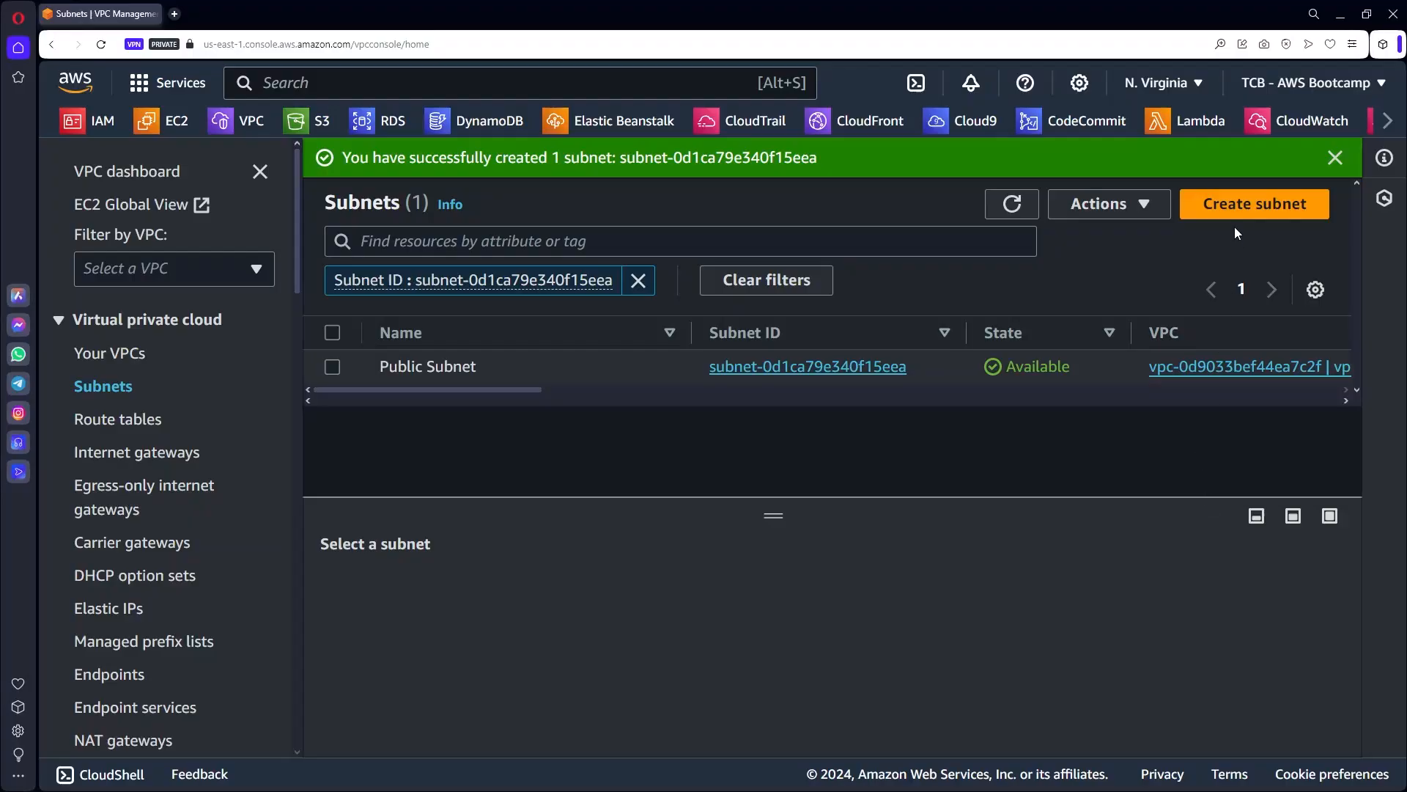
Start another subnet in vpc-bootcamp named Private Subnet 1.
{"action": "left_click", "coordinate": [1237, 203]}
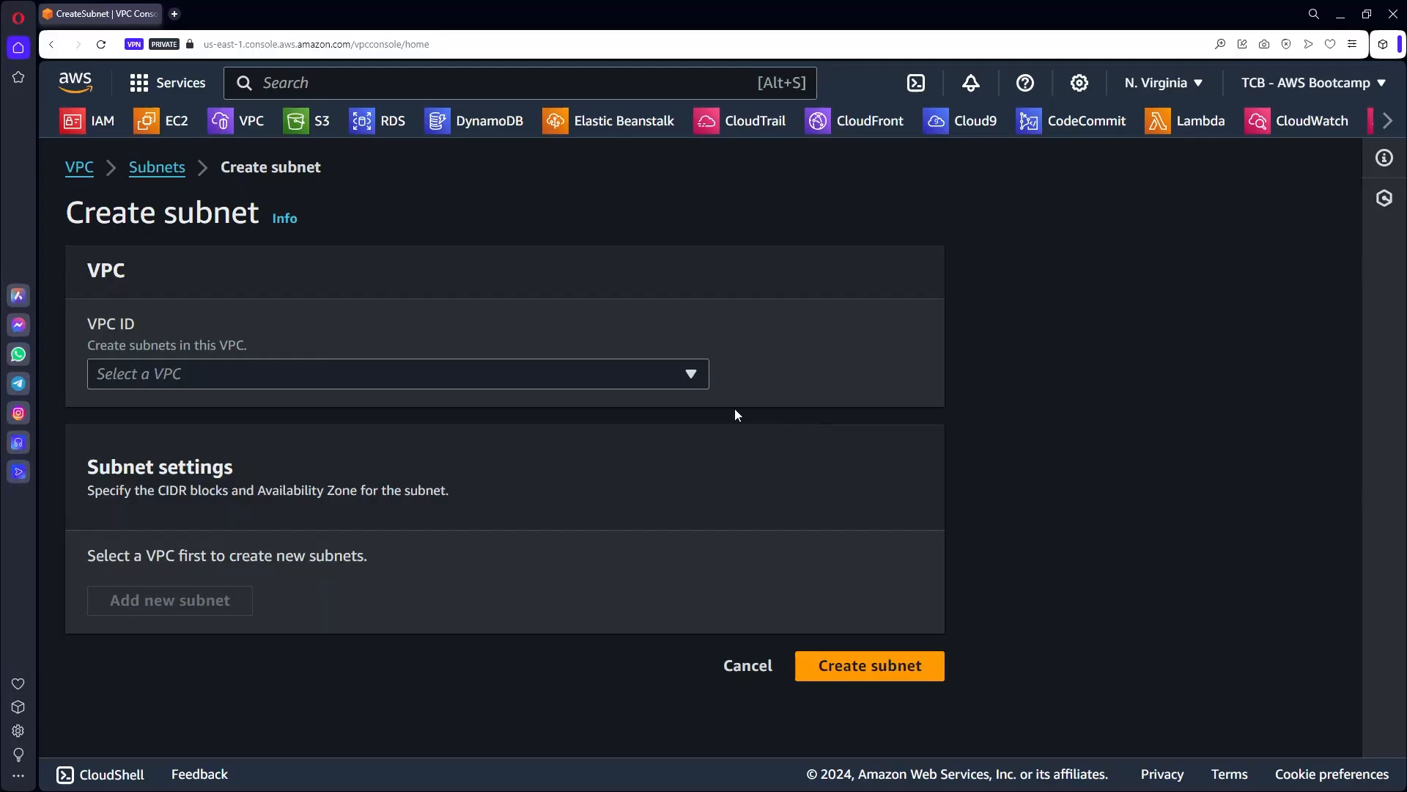
{"action": "left_click", "coordinate": [261, 370]}
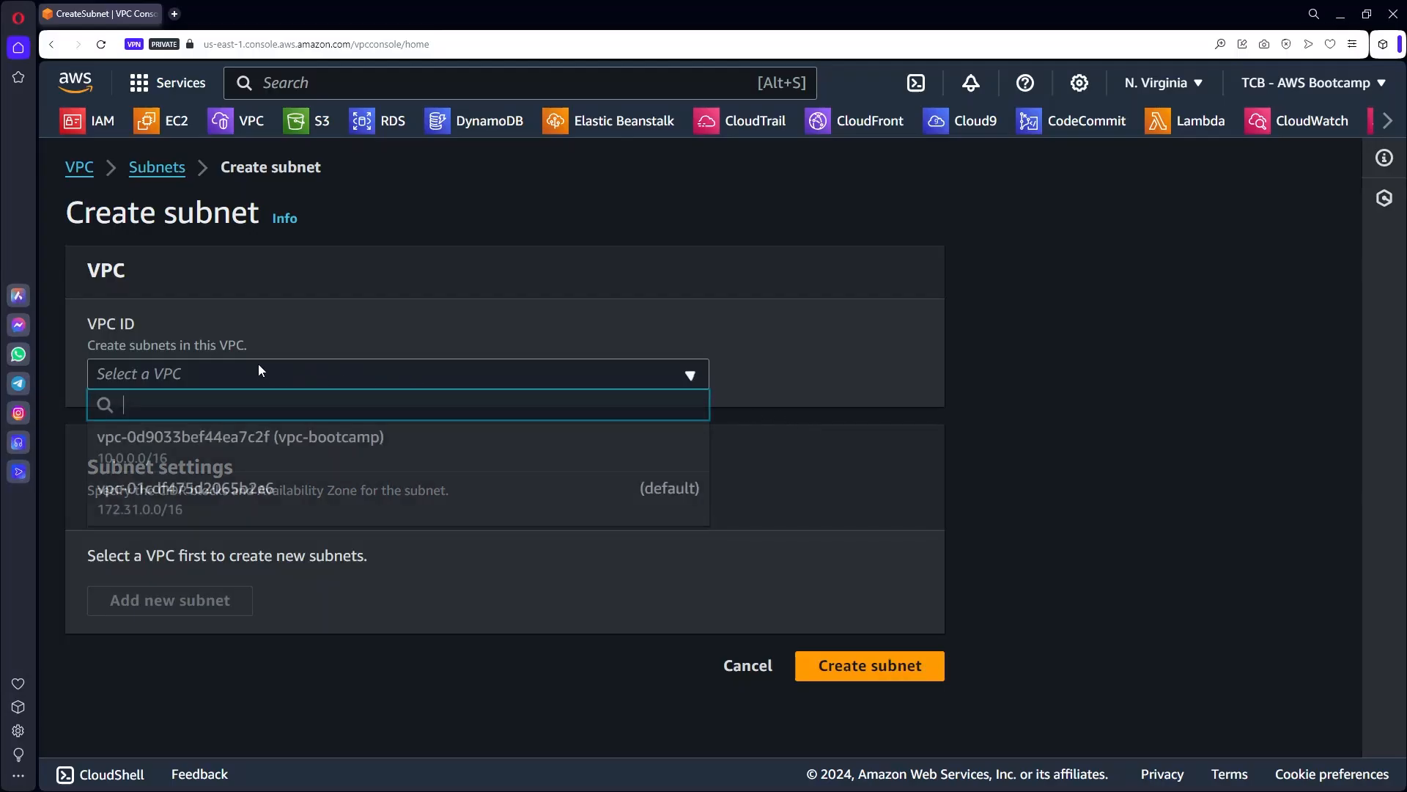
{"action": "left_click", "coordinate": [310, 449]}
{"action": "scroll", "coordinate": [310, 446], "scroll_direction": "down", "scroll_amount": 5}
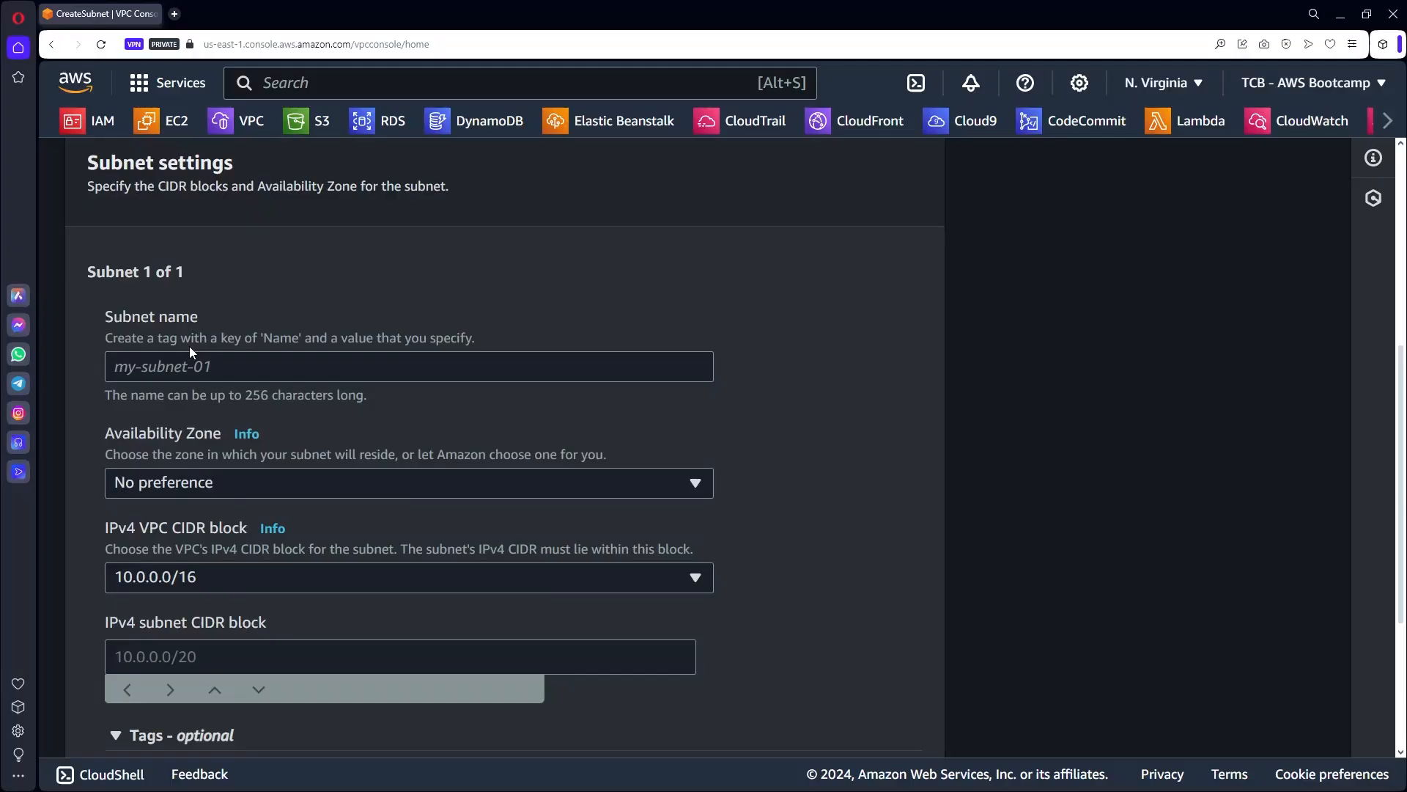
{"action": "left_click", "coordinate": [189, 369]}
{"action": "type", "text": "Private Subnet 1"}
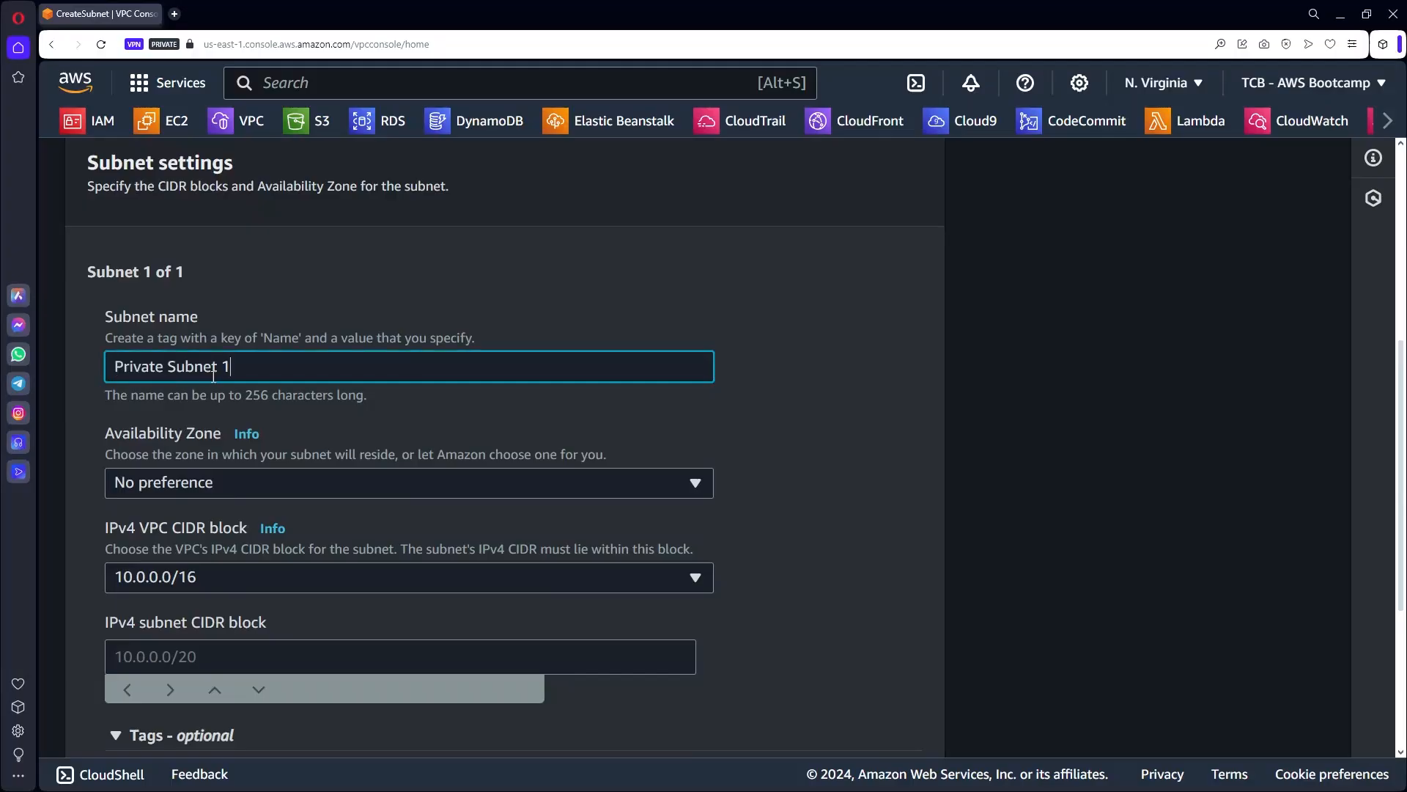
{"action": "left_click_drag", "start_coordinate": [156, 366], "coordinate": [121, 366]}
{"action": "left_click", "coordinate": [236, 366]}
Place it in us-east-1a with CIDR 10.0.1.0/24 and create it.
{"action": "left_click", "coordinate": [192, 484]}
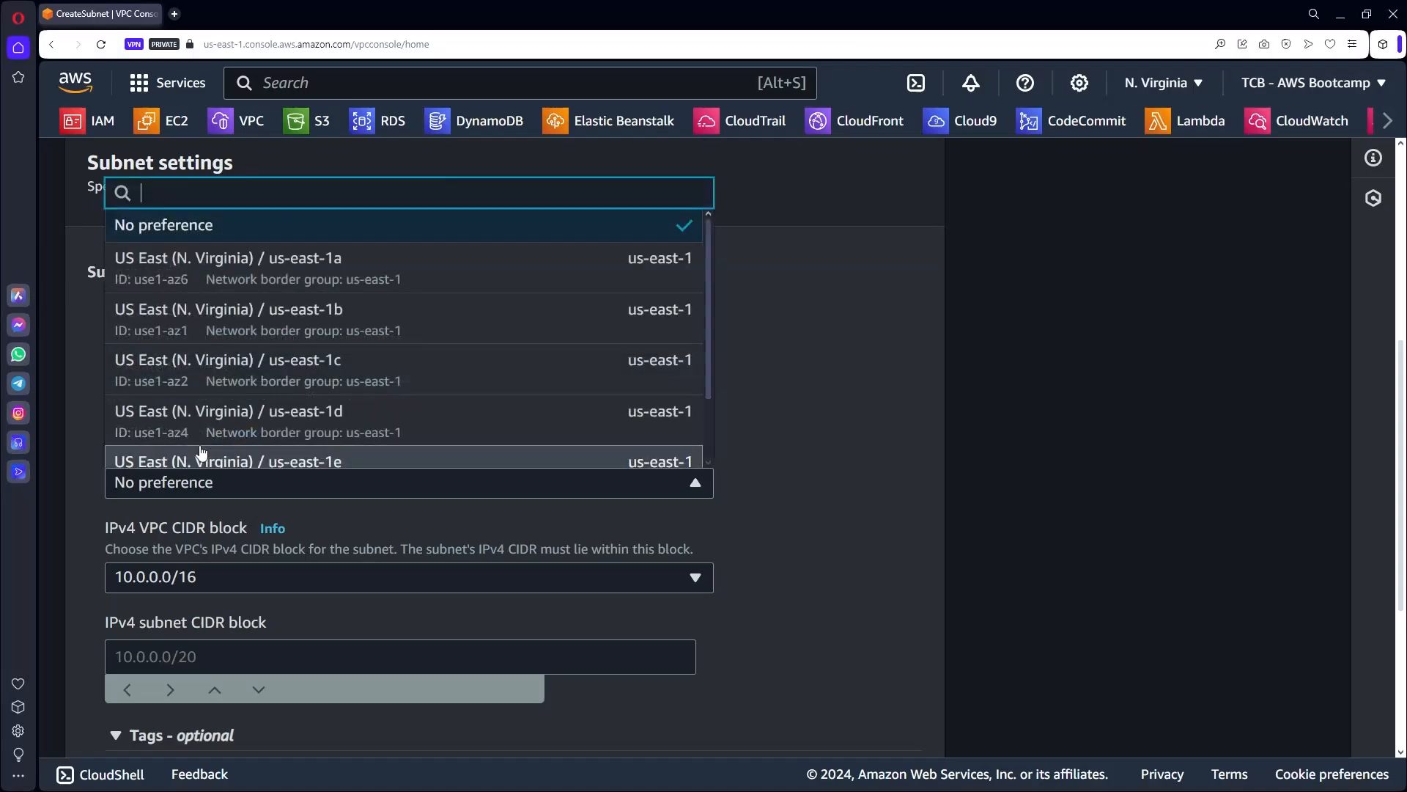
{"action": "left_click", "coordinate": [346, 259]}
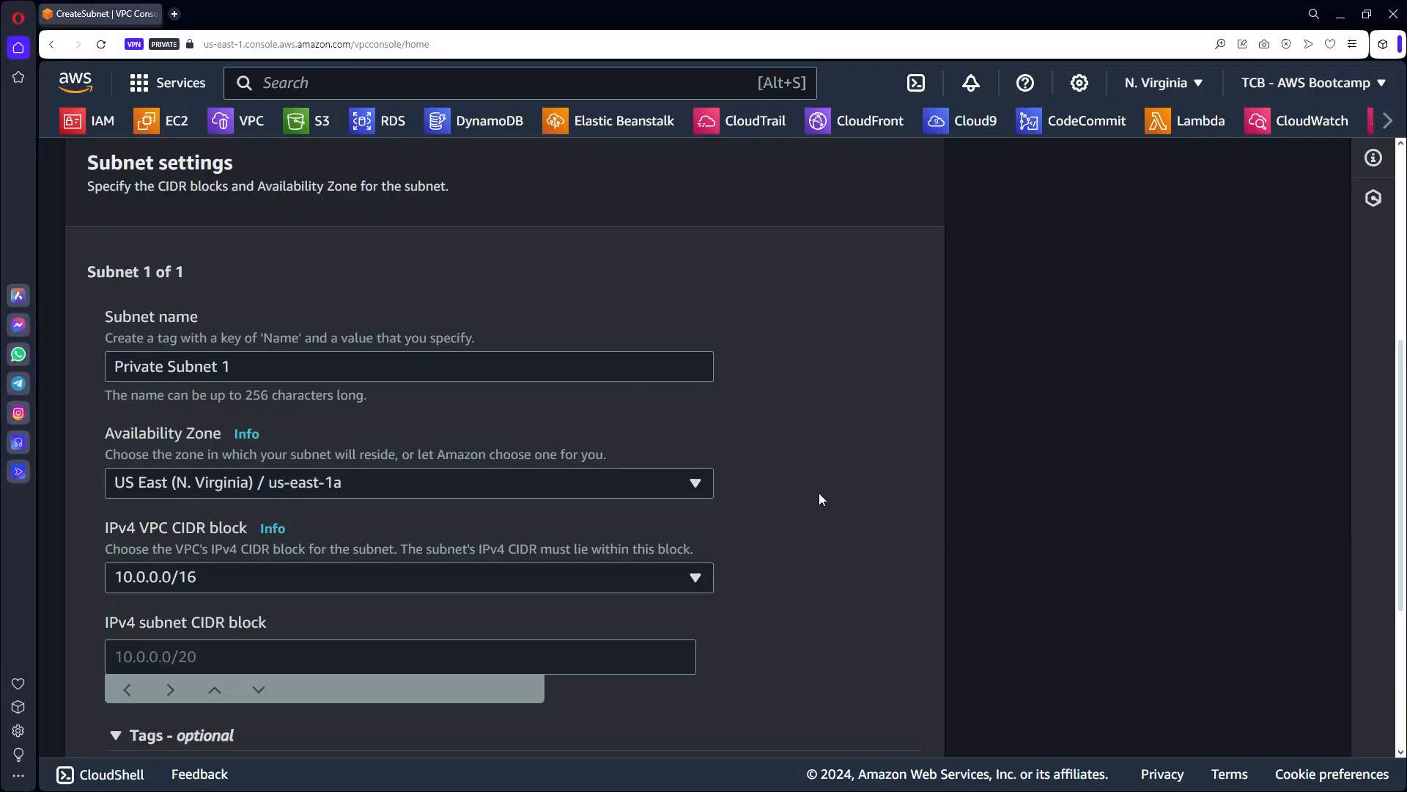
{"action": "scroll", "coordinate": [819, 492], "scroll_direction": "down", "scroll_amount": 2}
{"action": "left_click", "coordinate": [129, 511]}
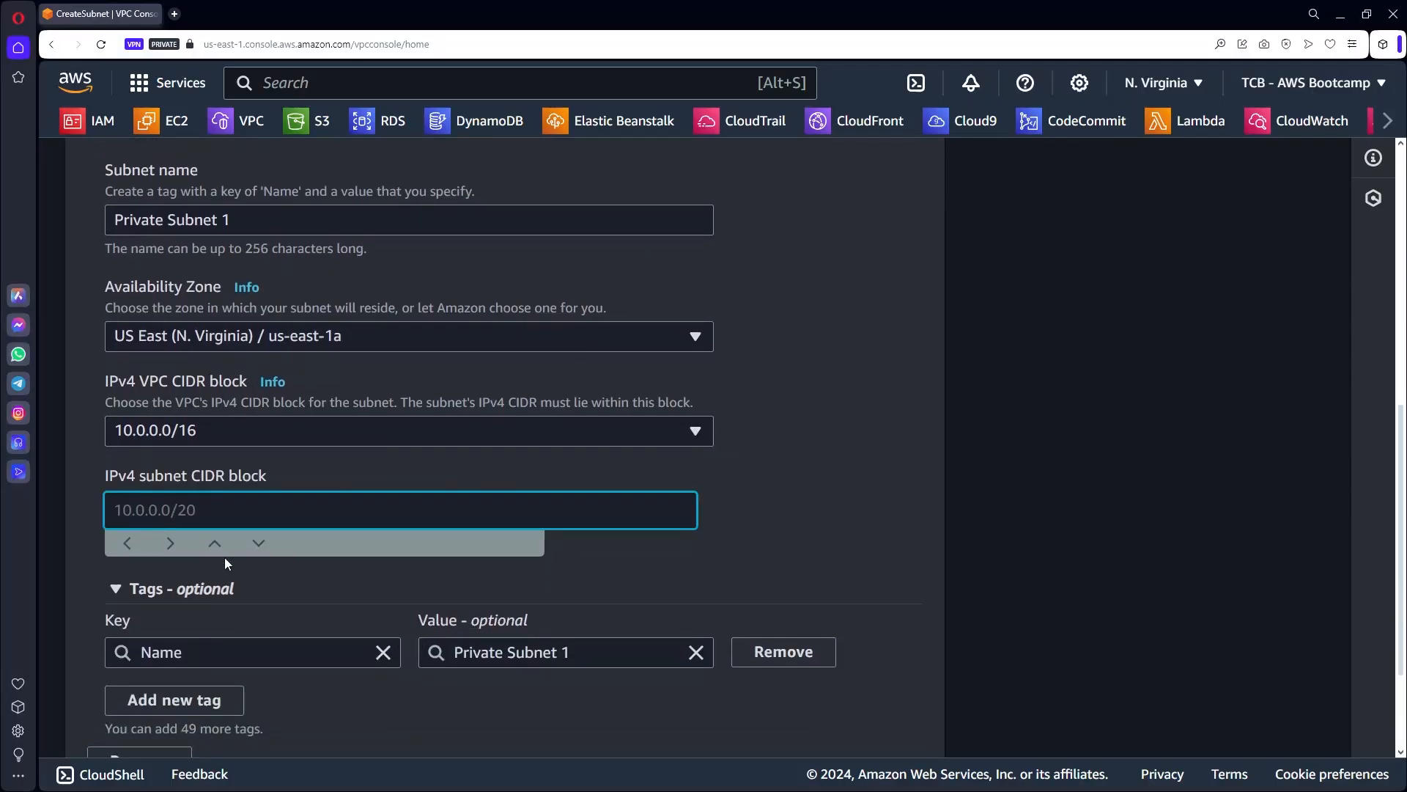
{"action": "type", "text": "10.0.1.0/24"}
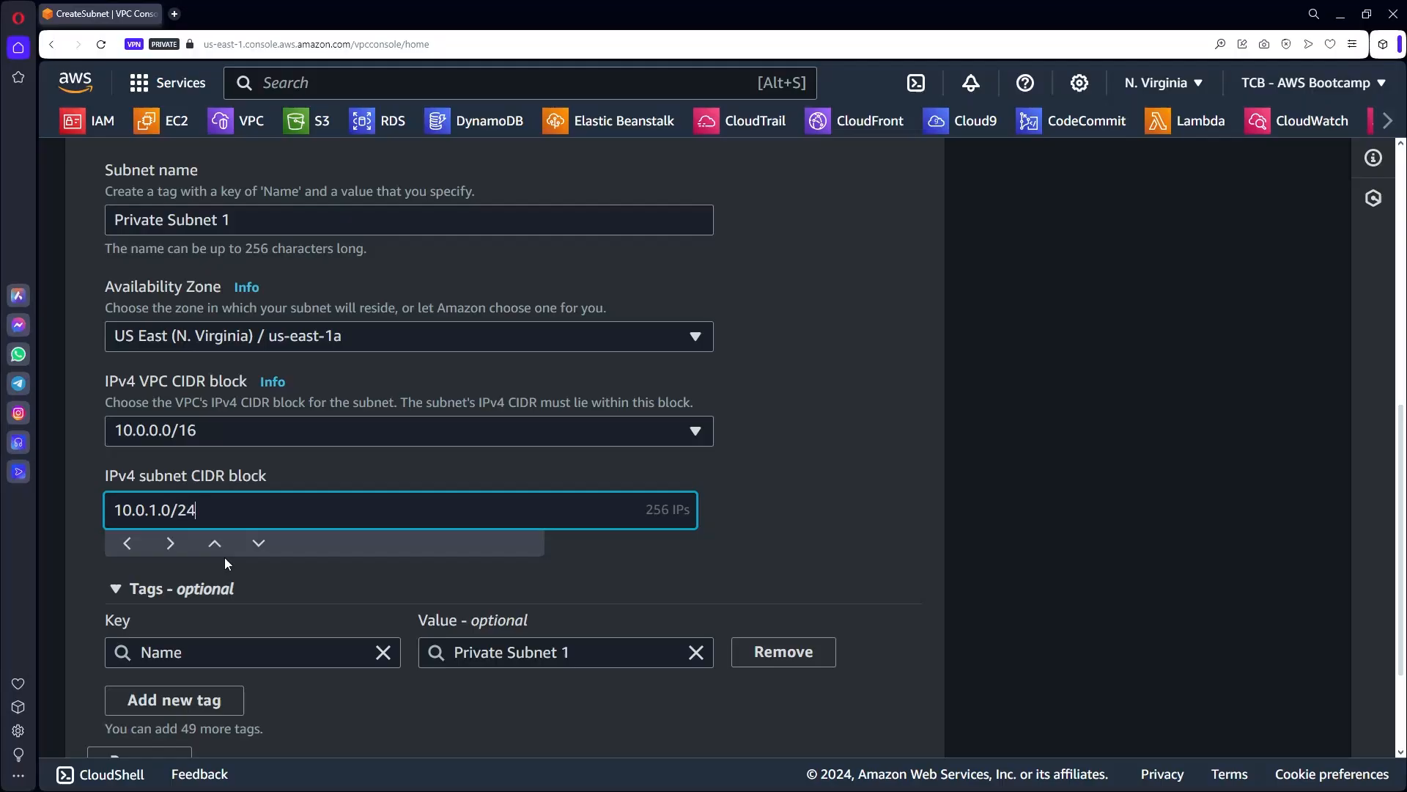
{"action": "left_click", "coordinate": [767, 519]}
{"action": "scroll", "coordinate": [768, 519], "scroll_direction": "down", "scroll_amount": 3}
{"action": "left_click", "coordinate": [875, 716]}
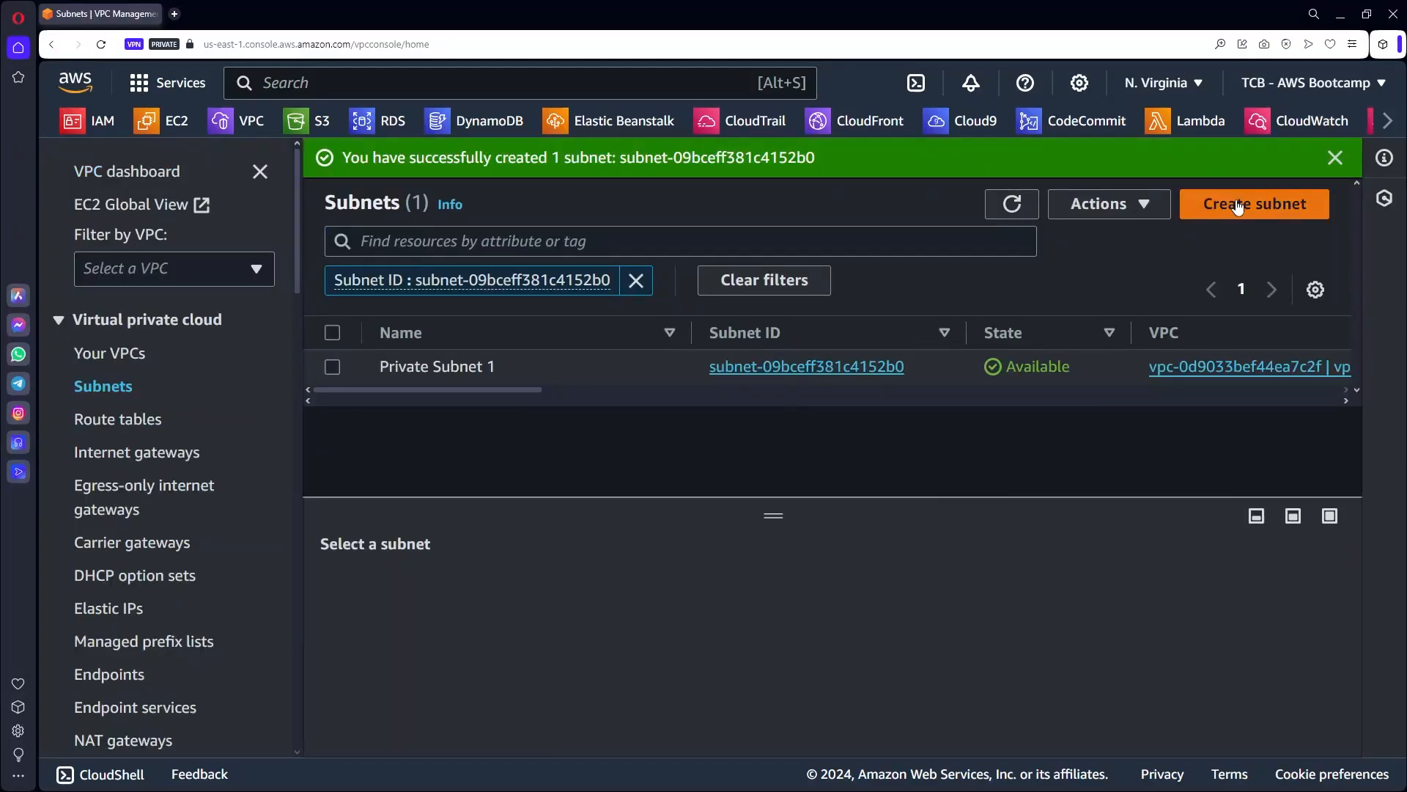
Start another subnet in vpc-bootcamp named Private Subnet 2.
{"action": "left_click", "coordinate": [1239, 207]}
{"action": "left_click", "coordinate": [231, 375]}
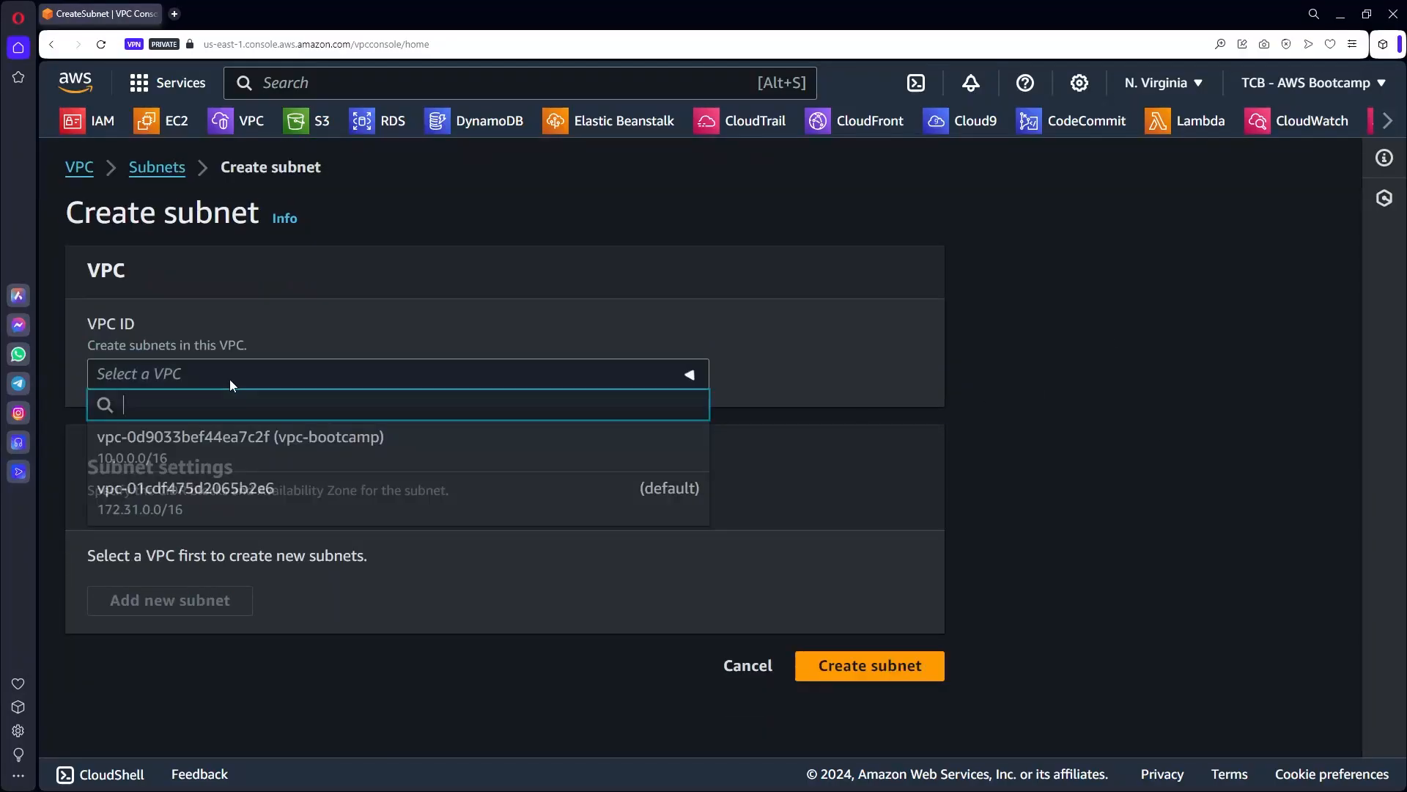
{"action": "left_click", "coordinate": [255, 433]}
{"action": "scroll", "coordinate": [327, 481], "scroll_direction": "down", "scroll_amount": 5}
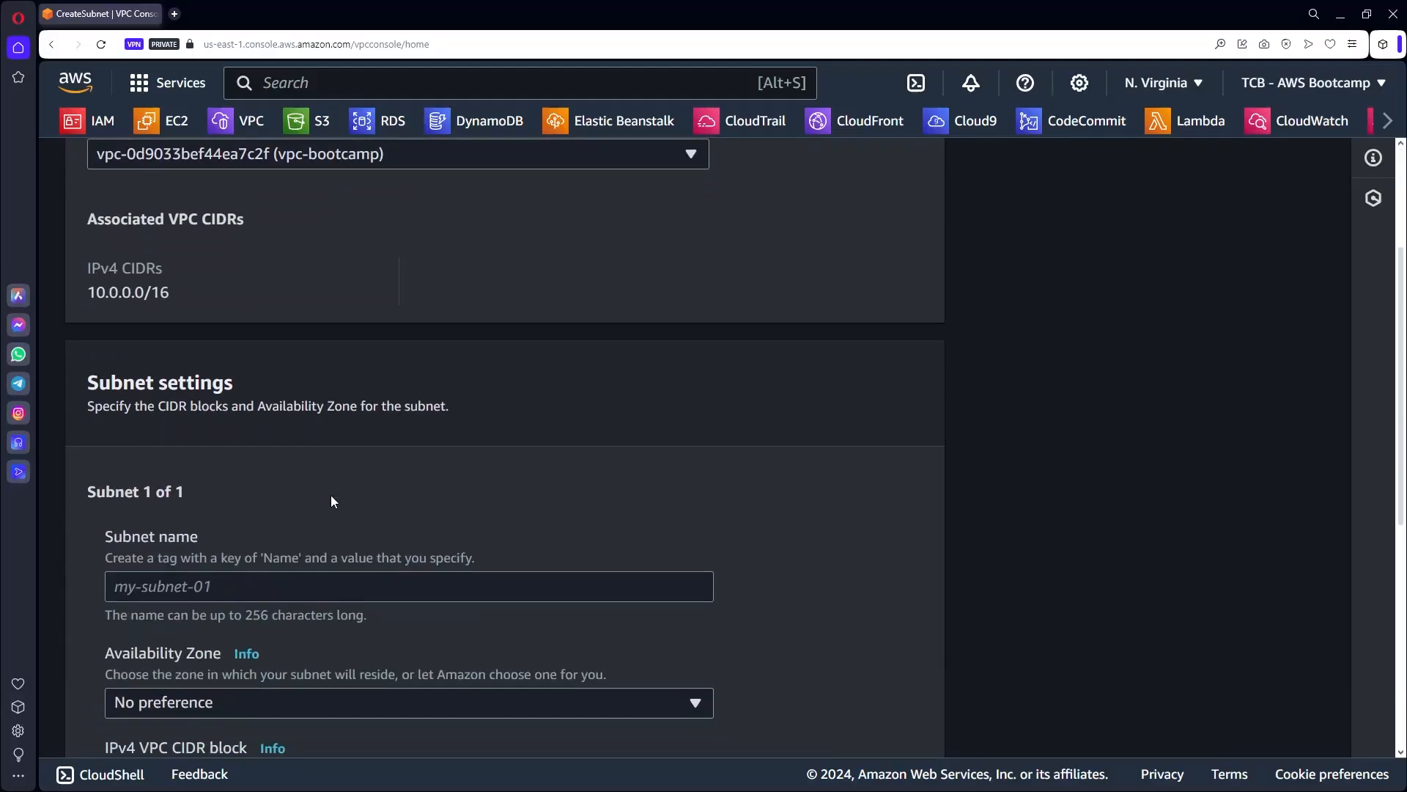
{"action": "left_click", "coordinate": [235, 362]}
{"action": "type", "text": "Private Subnet 1"}
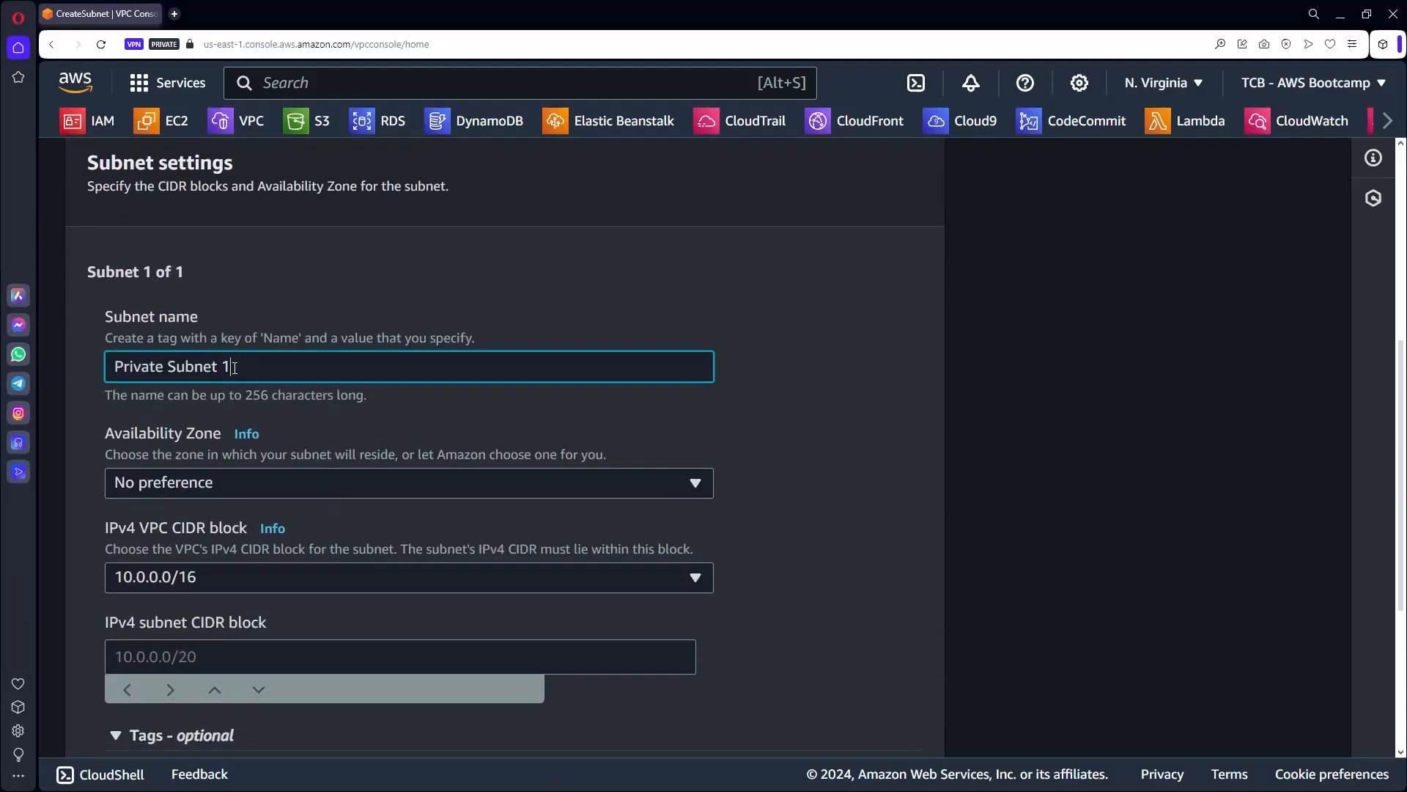
{"action": "double_click", "coordinate": [226, 366]}
{"action": "type", "text": "2"}
Set zone us-east-1b and CIDR 10.0.2.0/24, create it, then list all subnets.
{"action": "left_click", "coordinate": [630, 480]}
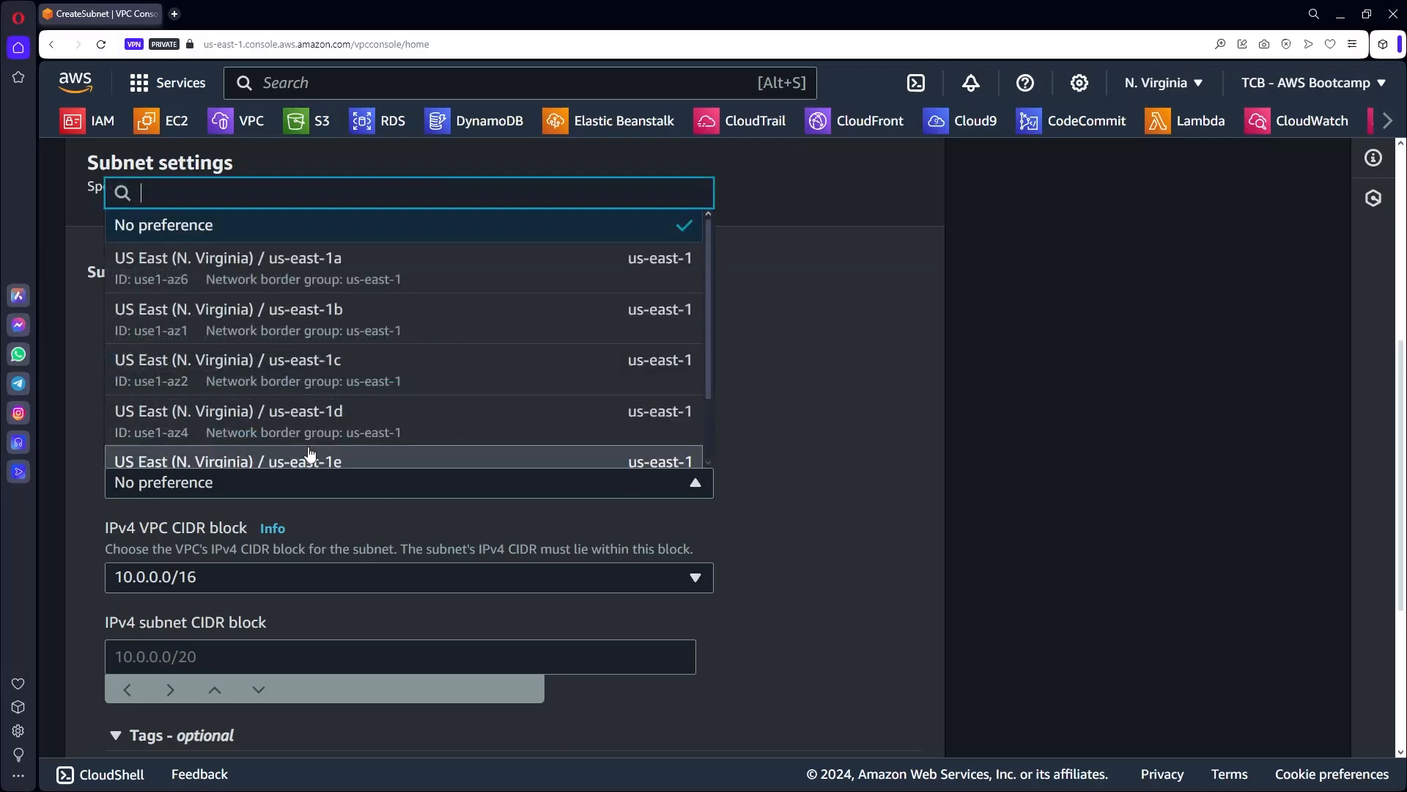
{"action": "left_click", "coordinate": [345, 326]}
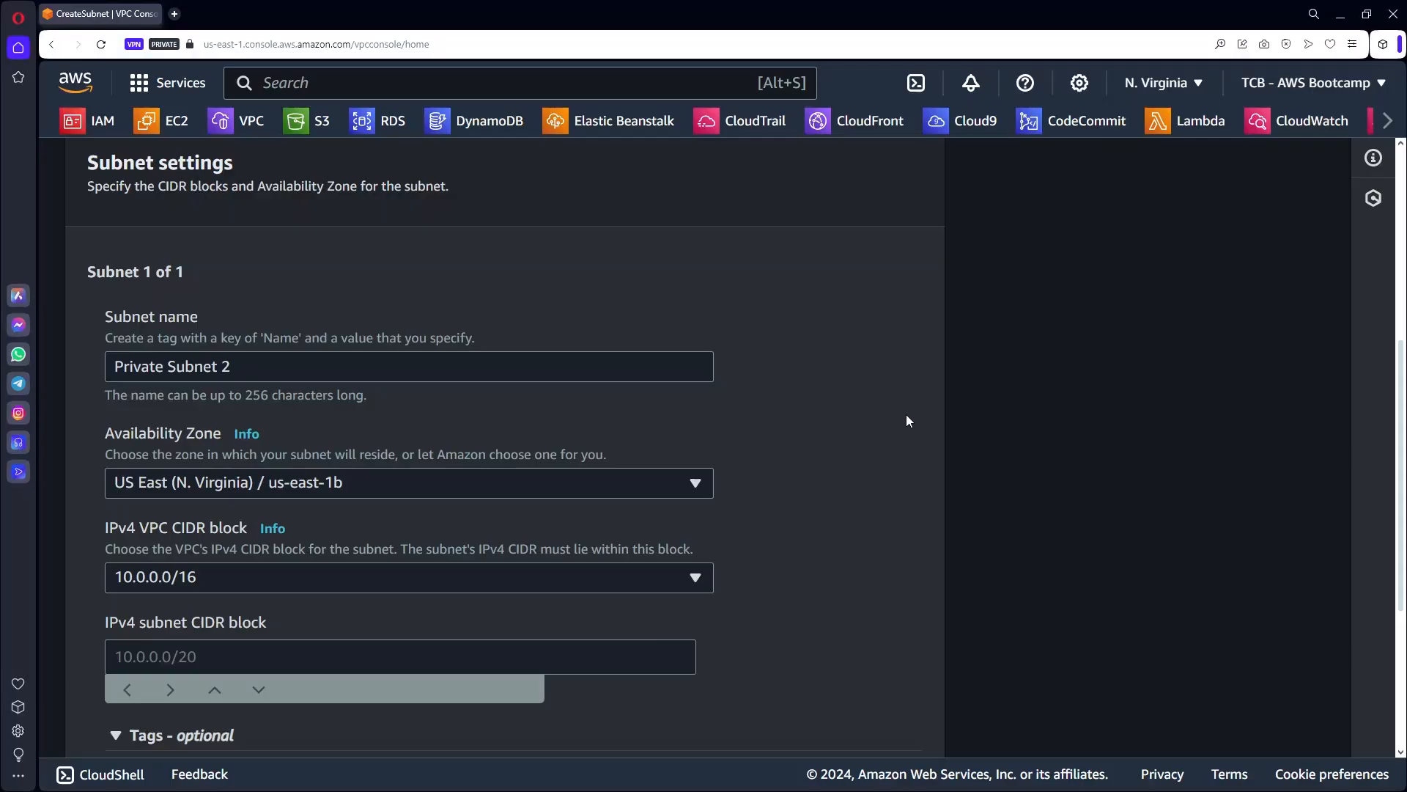
{"action": "scroll", "coordinate": [839, 470], "scroll_direction": "down", "scroll_amount": 2}
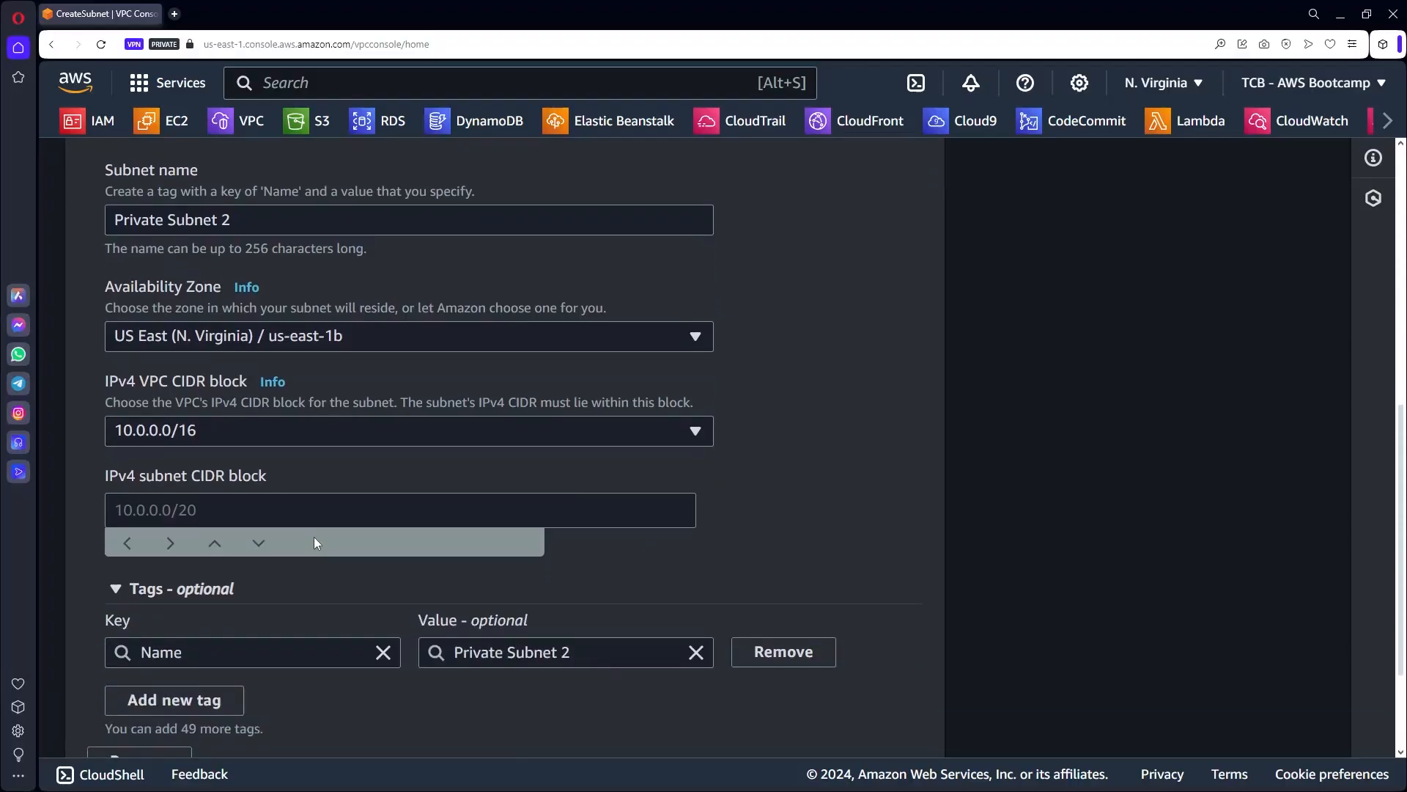
{"action": "left_click", "coordinate": [277, 508]}
{"action": "type", "text": "10"}
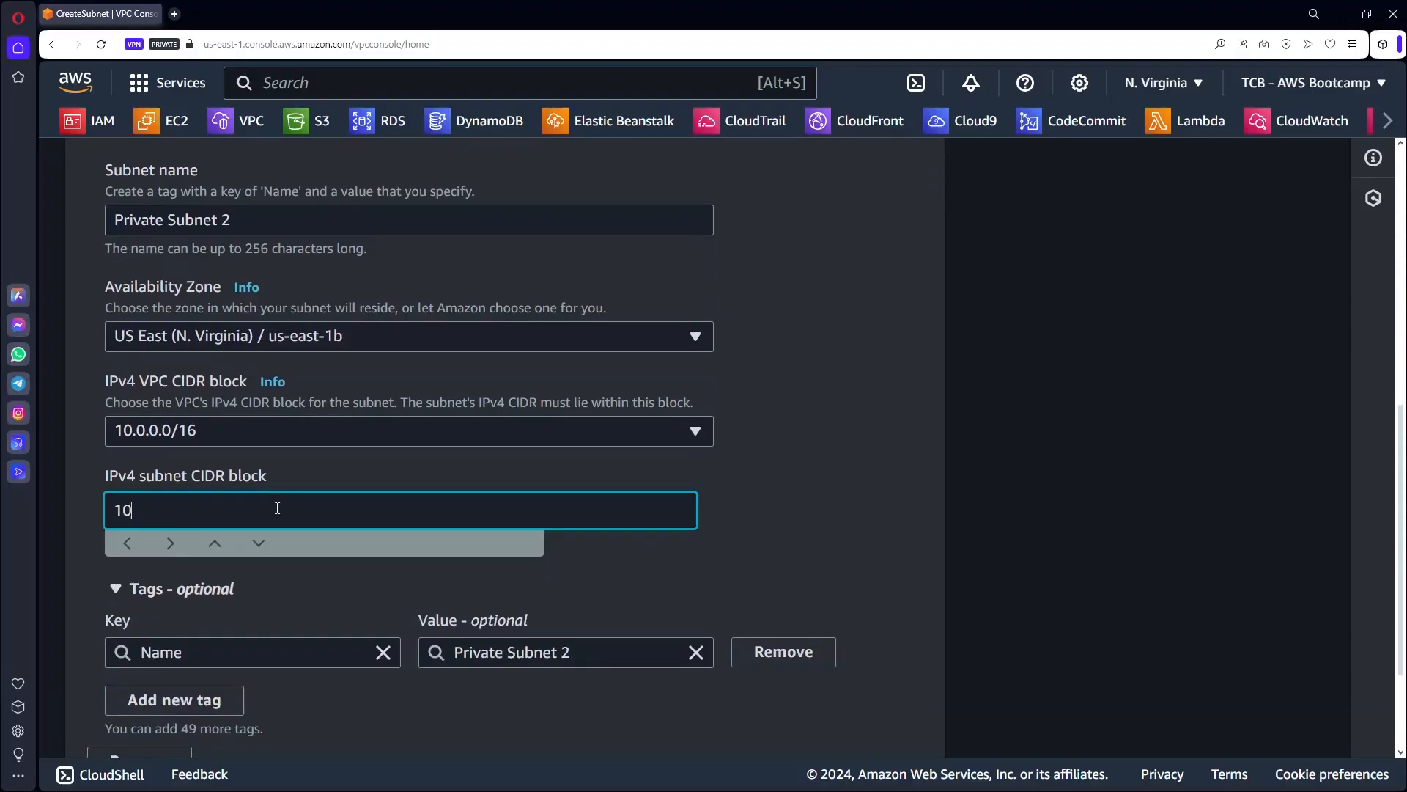
{"action": "type", "text": ".0.2.0/24"}
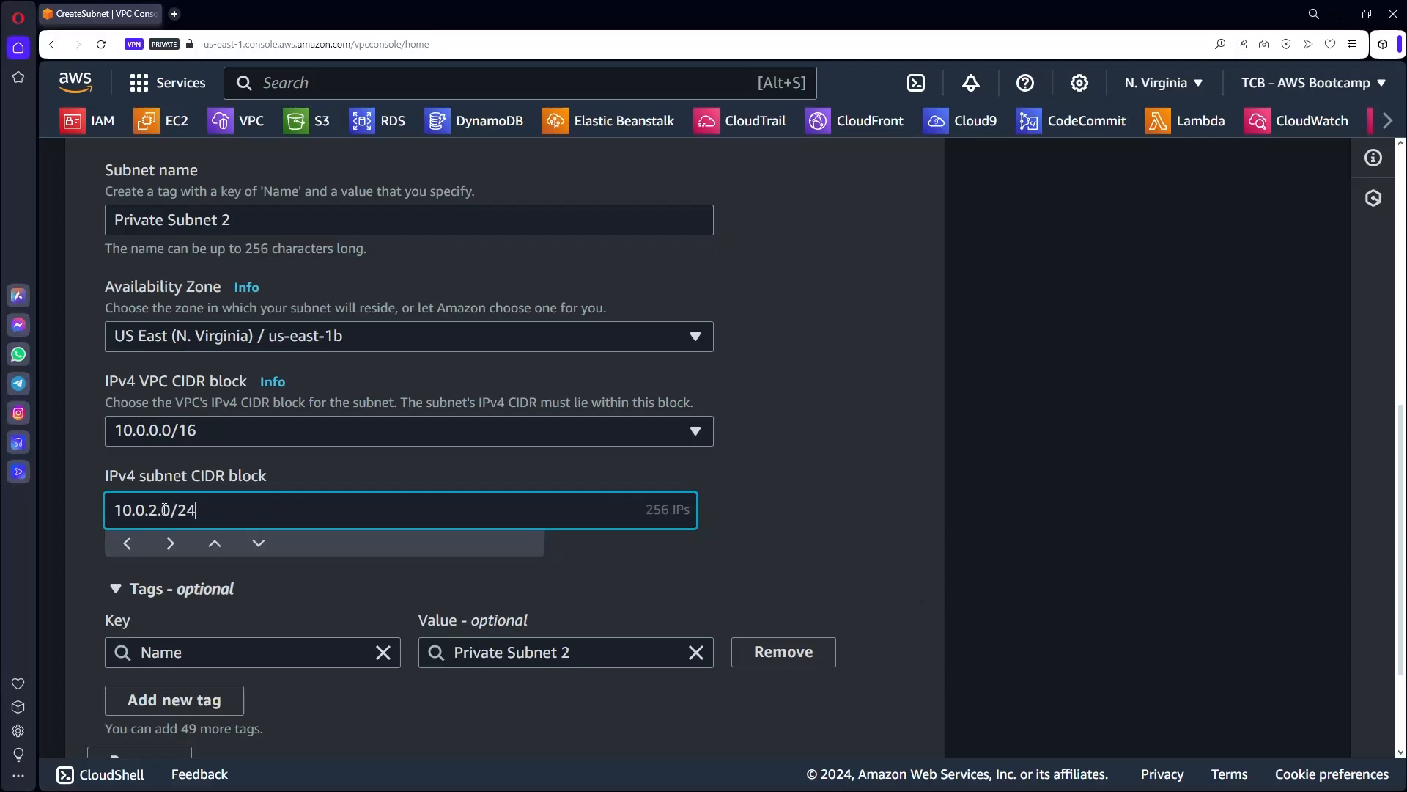
{"action": "left_click_drag", "start_coordinate": [159, 509], "coordinate": [115, 509]}
{"action": "left_click", "coordinate": [859, 501]}
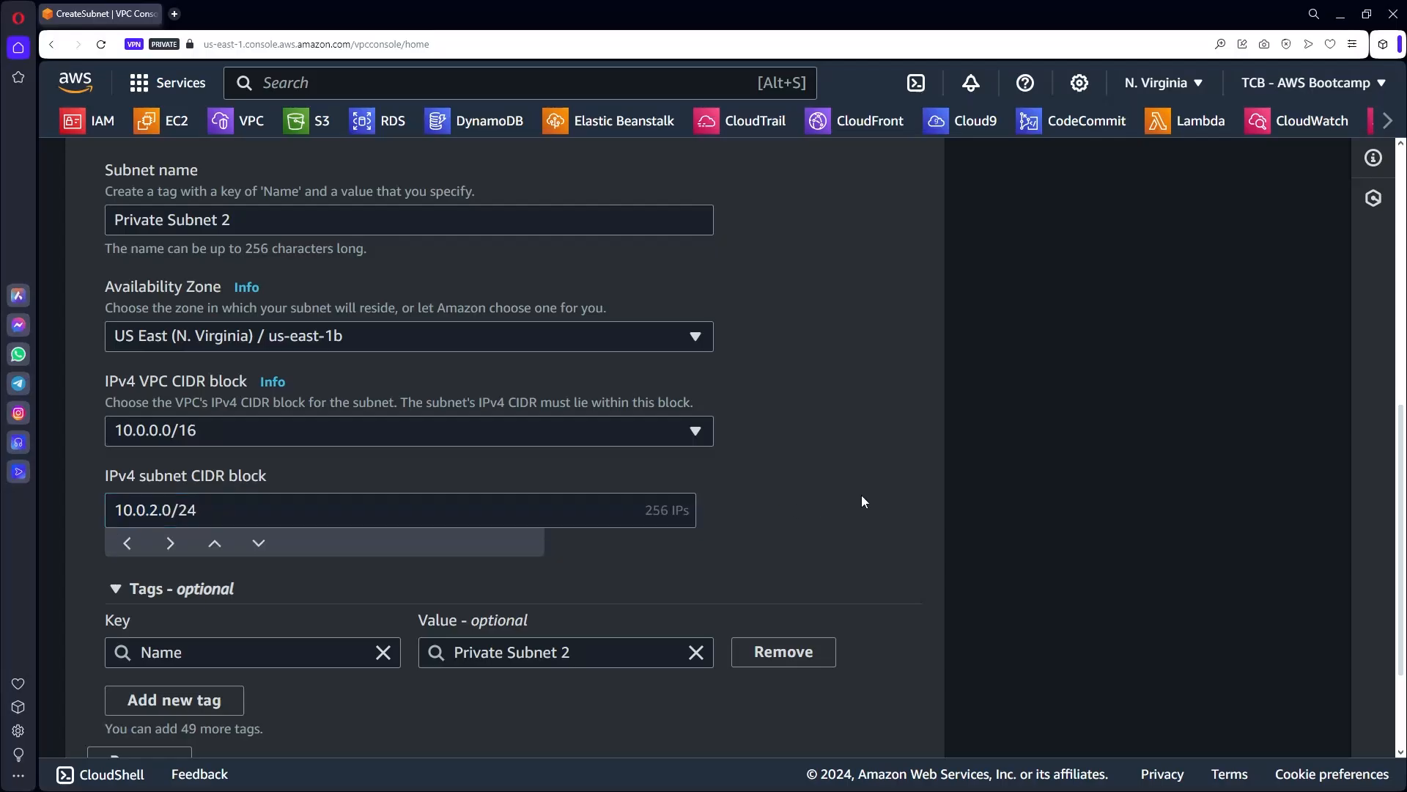
{"action": "scroll", "coordinate": [863, 506], "scroll_direction": "down", "scroll_amount": 2}
{"action": "left_click", "coordinate": [919, 722]}
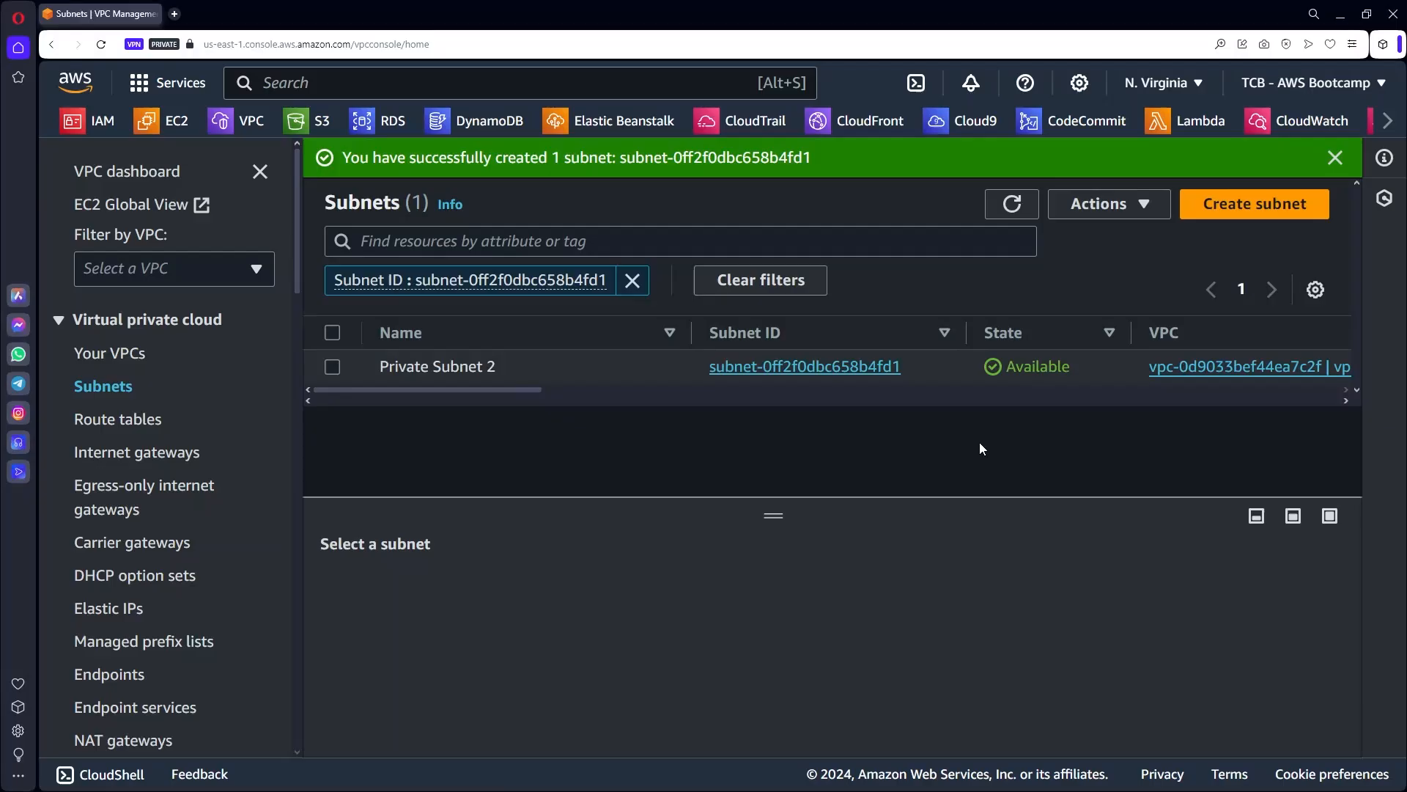
{"action": "left_click", "coordinate": [260, 171]}
{"action": "left_click", "coordinate": [408, 283]}
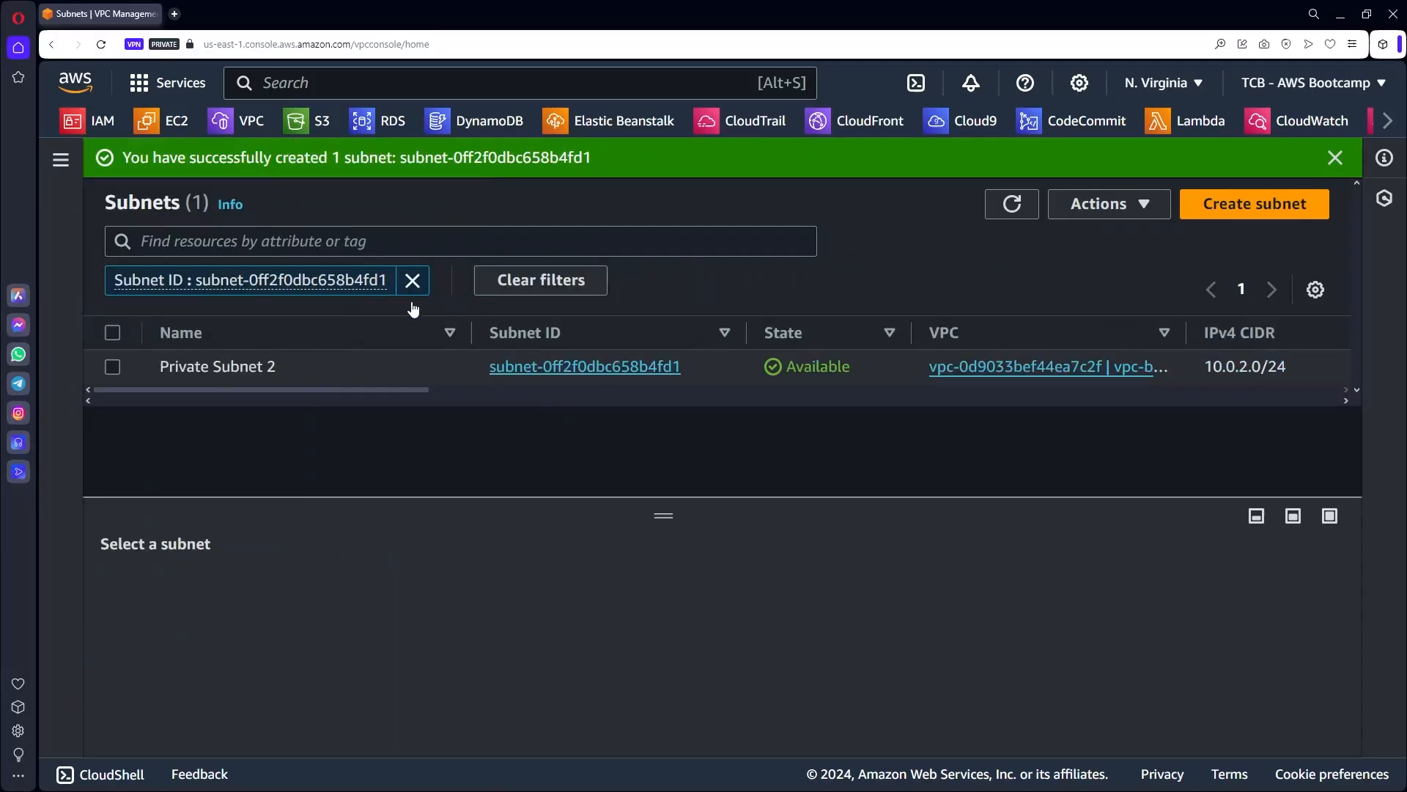
Filter the subnets list to VPC vpc-0d9033bef44ea7c2f.
{"action": "left_click", "coordinate": [285, 233]}
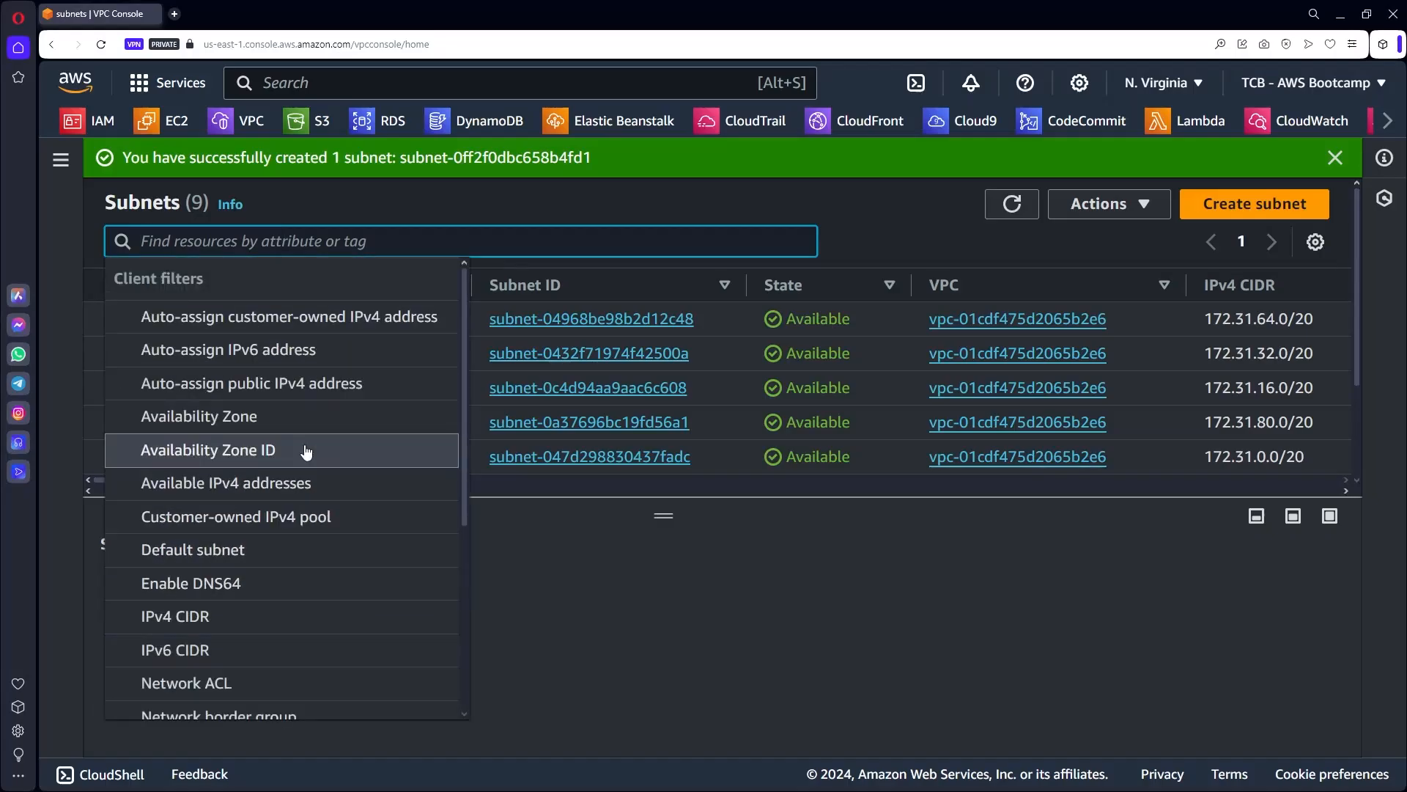
{"action": "scroll", "coordinate": [306, 451], "scroll_direction": "down", "scroll_amount": 2}
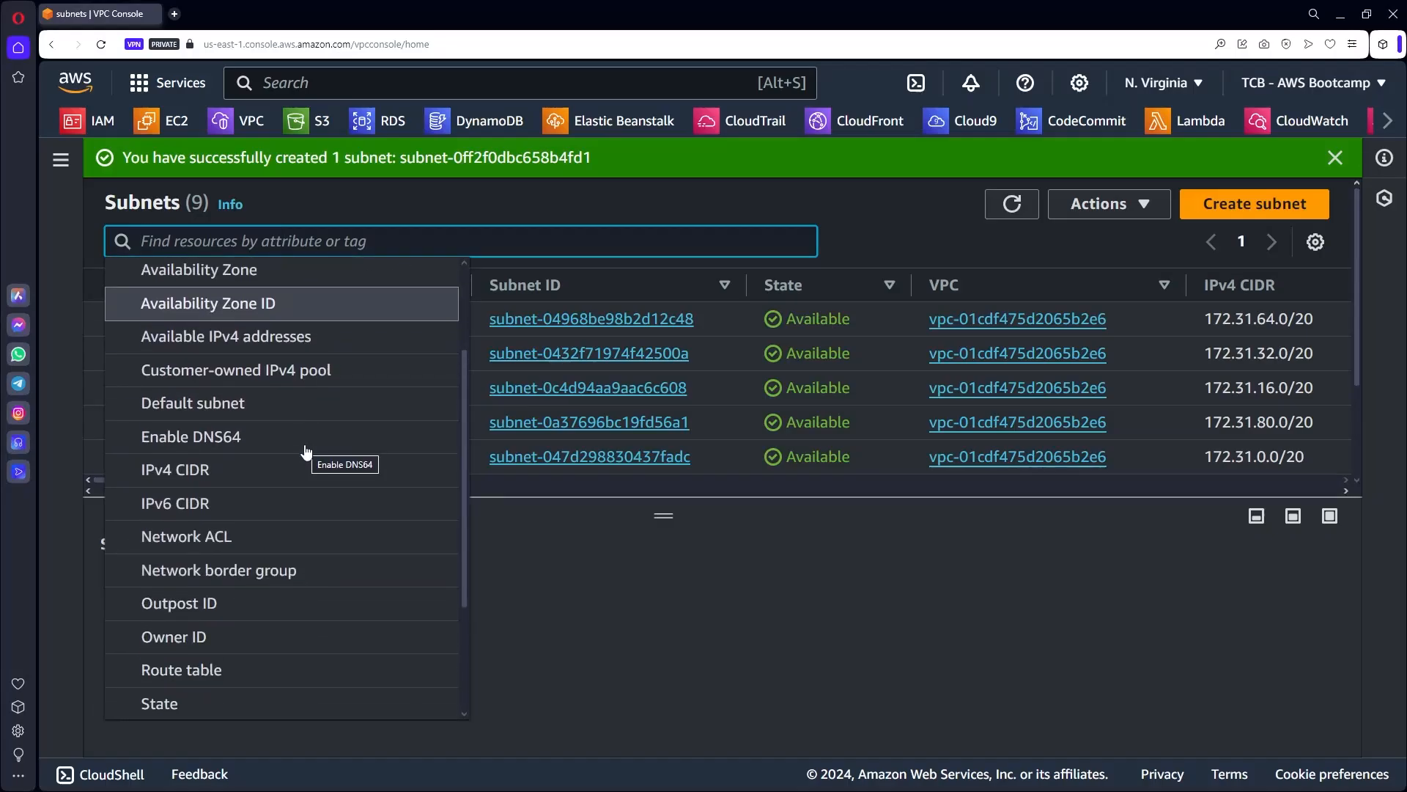
{"action": "scroll", "coordinate": [306, 452], "scroll_direction": "down", "scroll_amount": 2}
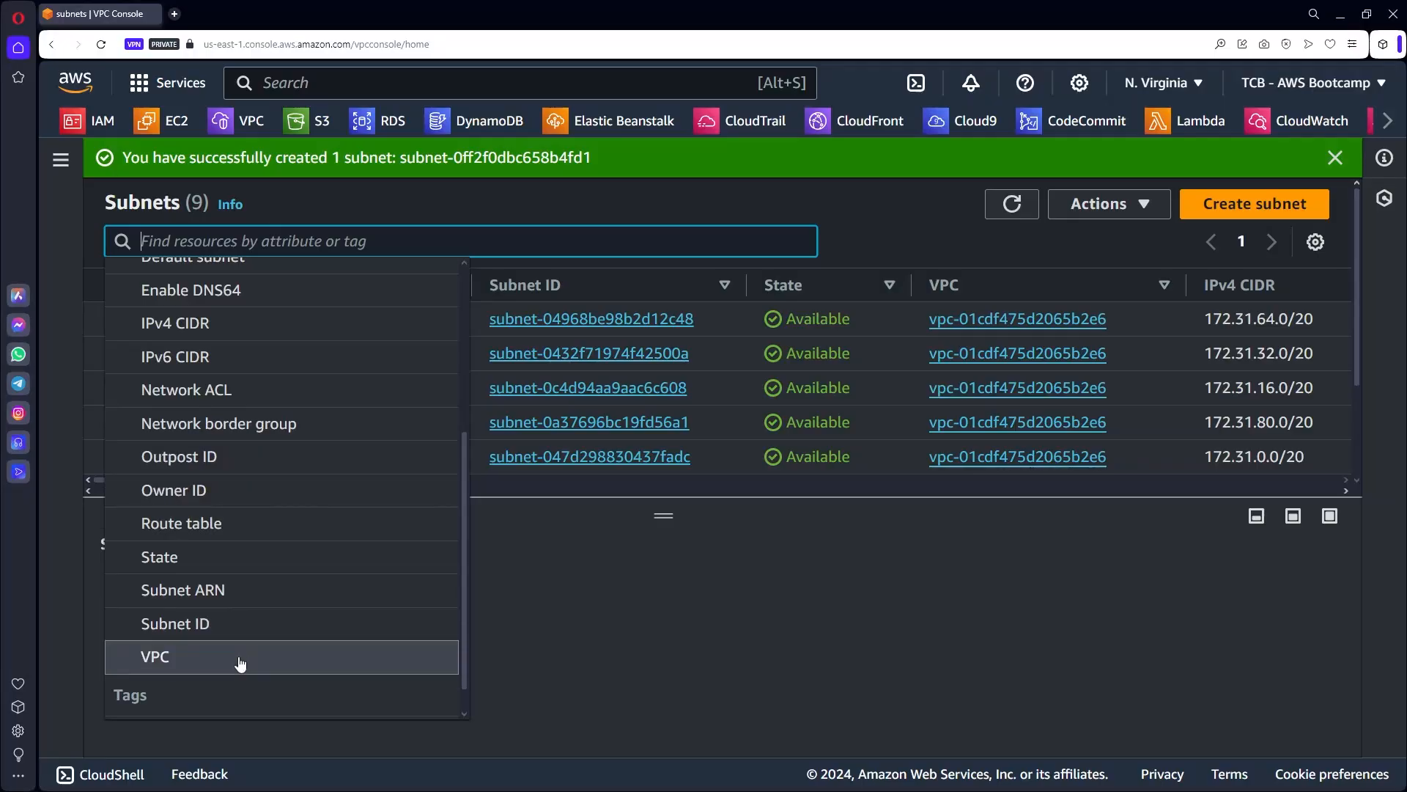
{"action": "left_click", "coordinate": [240, 657]}
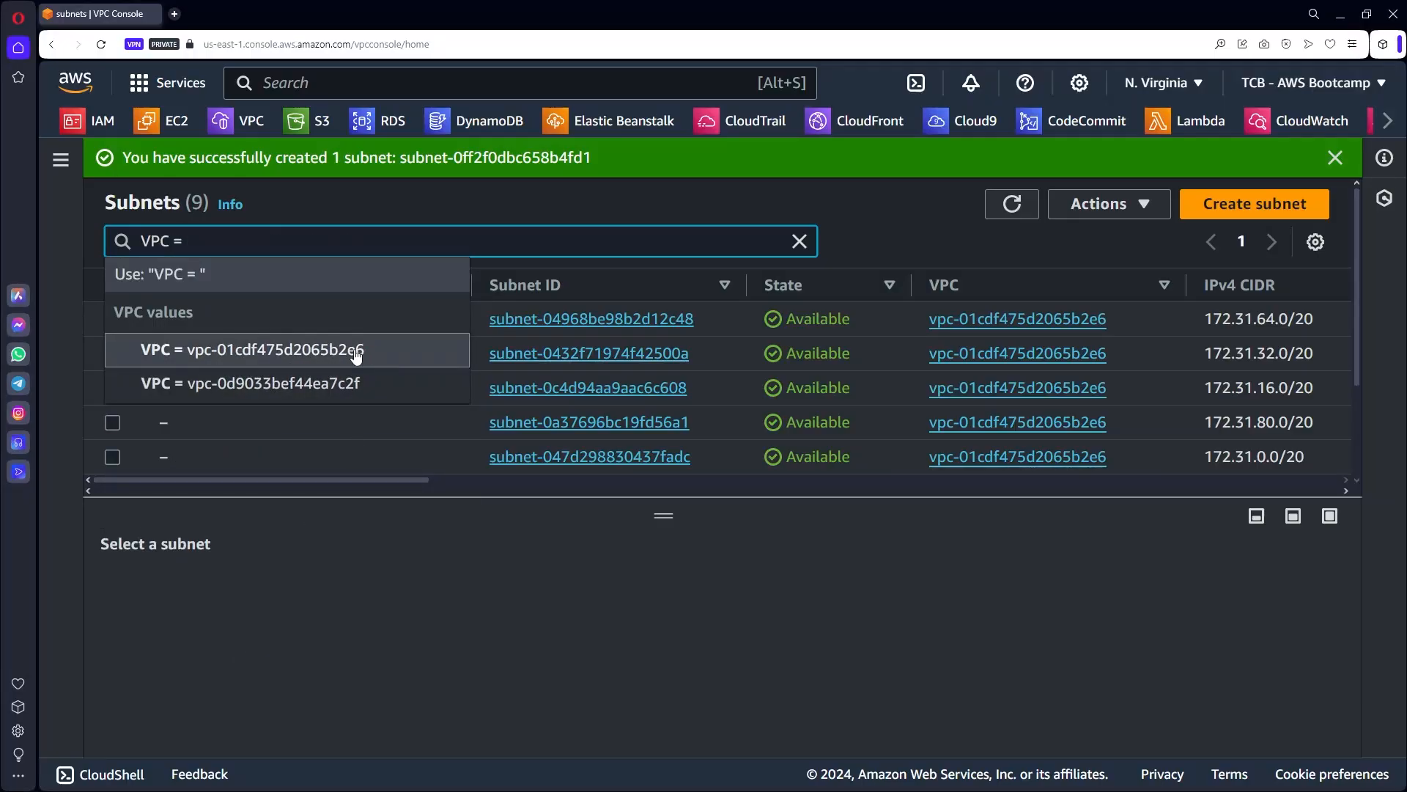
{"action": "left_click", "coordinate": [344, 382]}
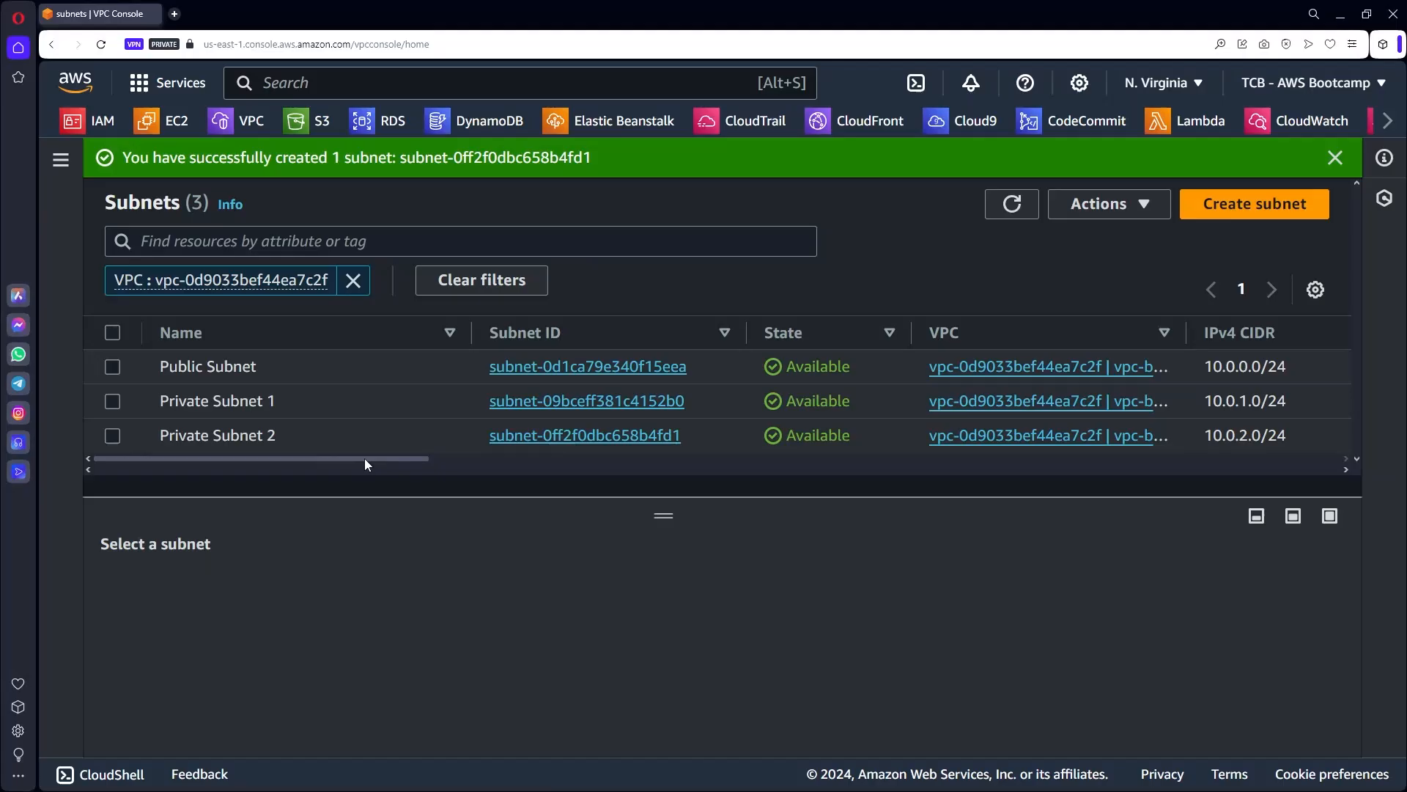
Widen the VPC column and scroll the table sideways to review the three subnets.
{"action": "left_click_drag", "start_coordinate": [364, 459], "coordinate": [528, 459]}
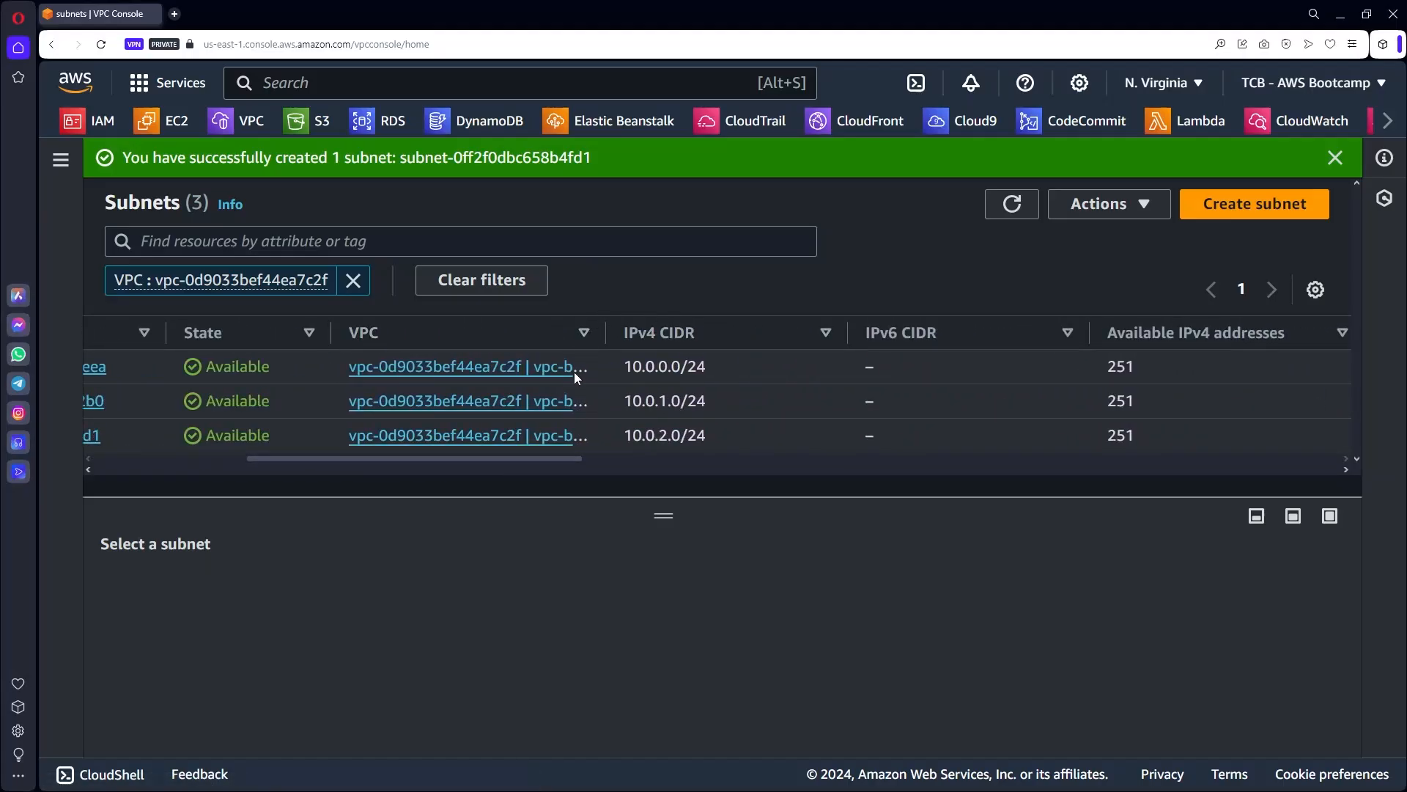
{"action": "left_click_drag", "start_coordinate": [606, 331], "coordinate": [964, 327]}
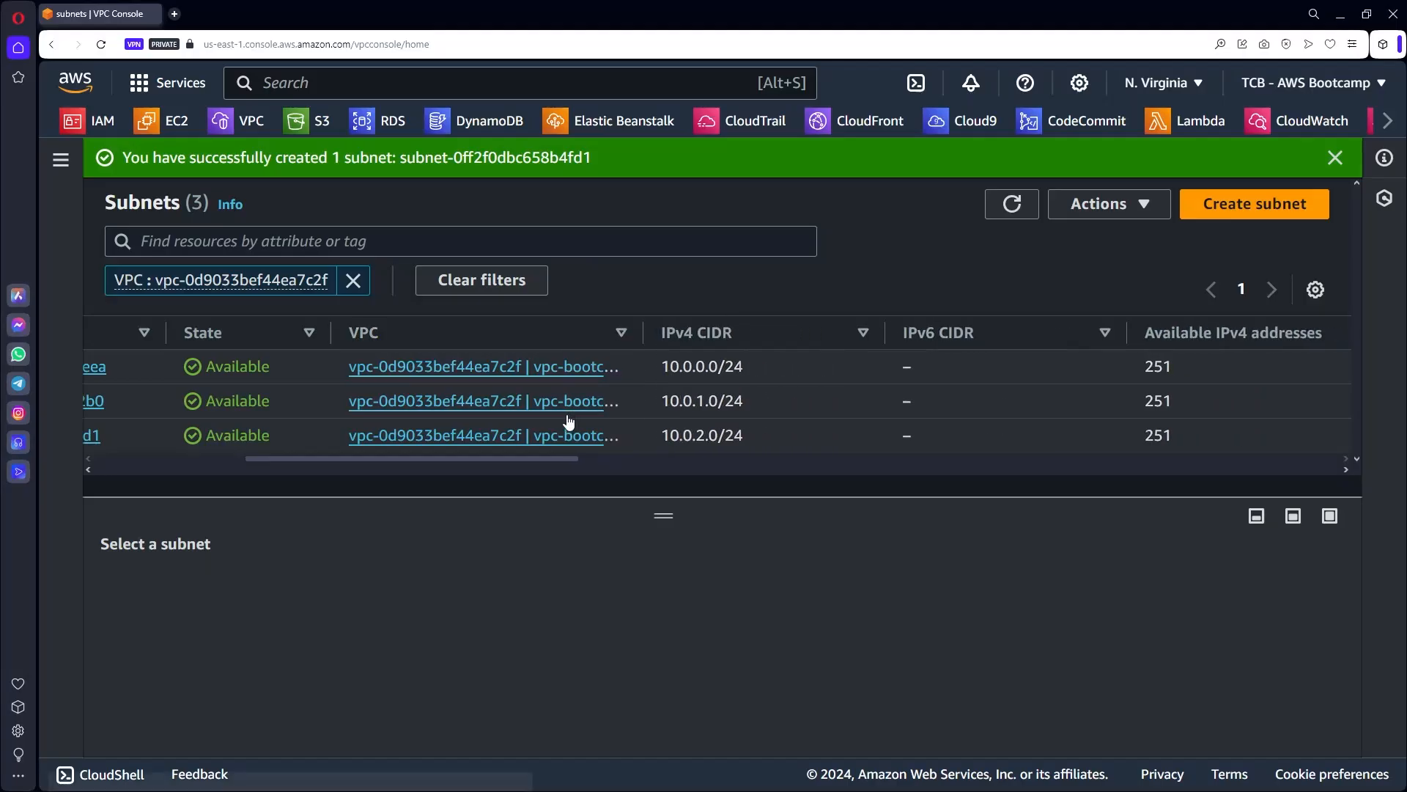
{"action": "left_click_drag", "start_coordinate": [562, 458], "coordinate": [772, 465]}
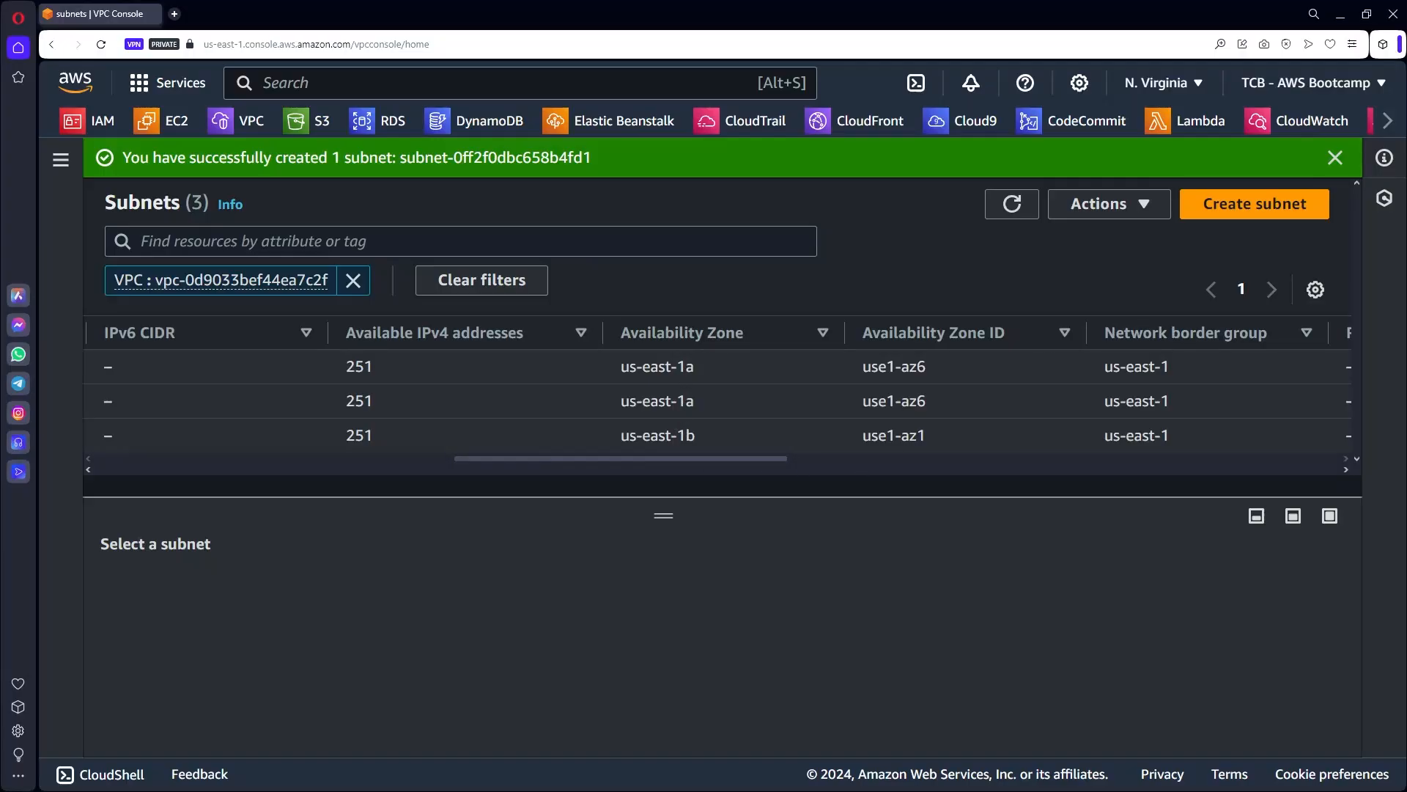
{"action": "left_click_drag", "start_coordinate": [706, 458], "coordinate": [299, 490]}
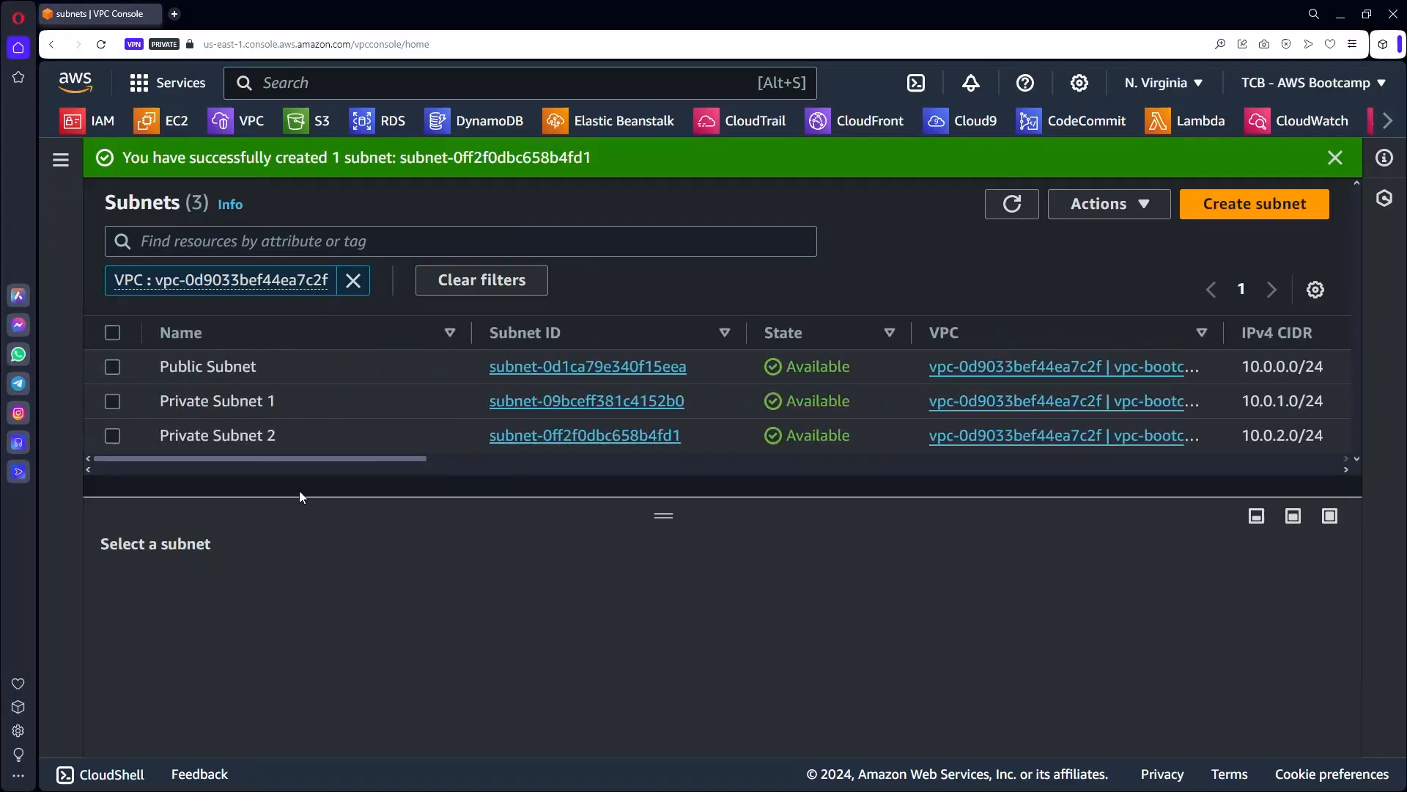
From EC2, start a new instance launch named awsuse1app01 and open its additional tags.
{"action": "left_click", "coordinate": [167, 122]}
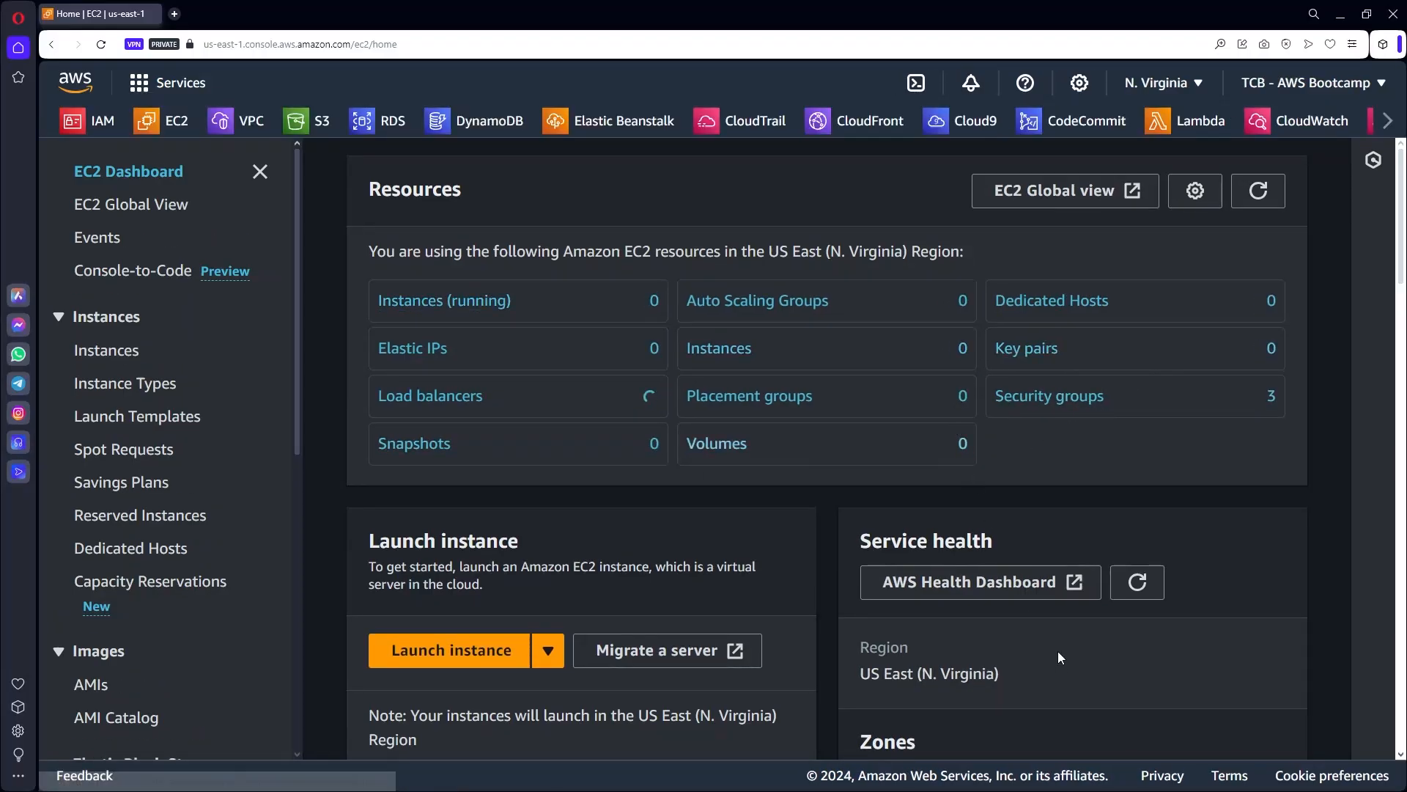
{"action": "left_click", "coordinate": [480, 650]}
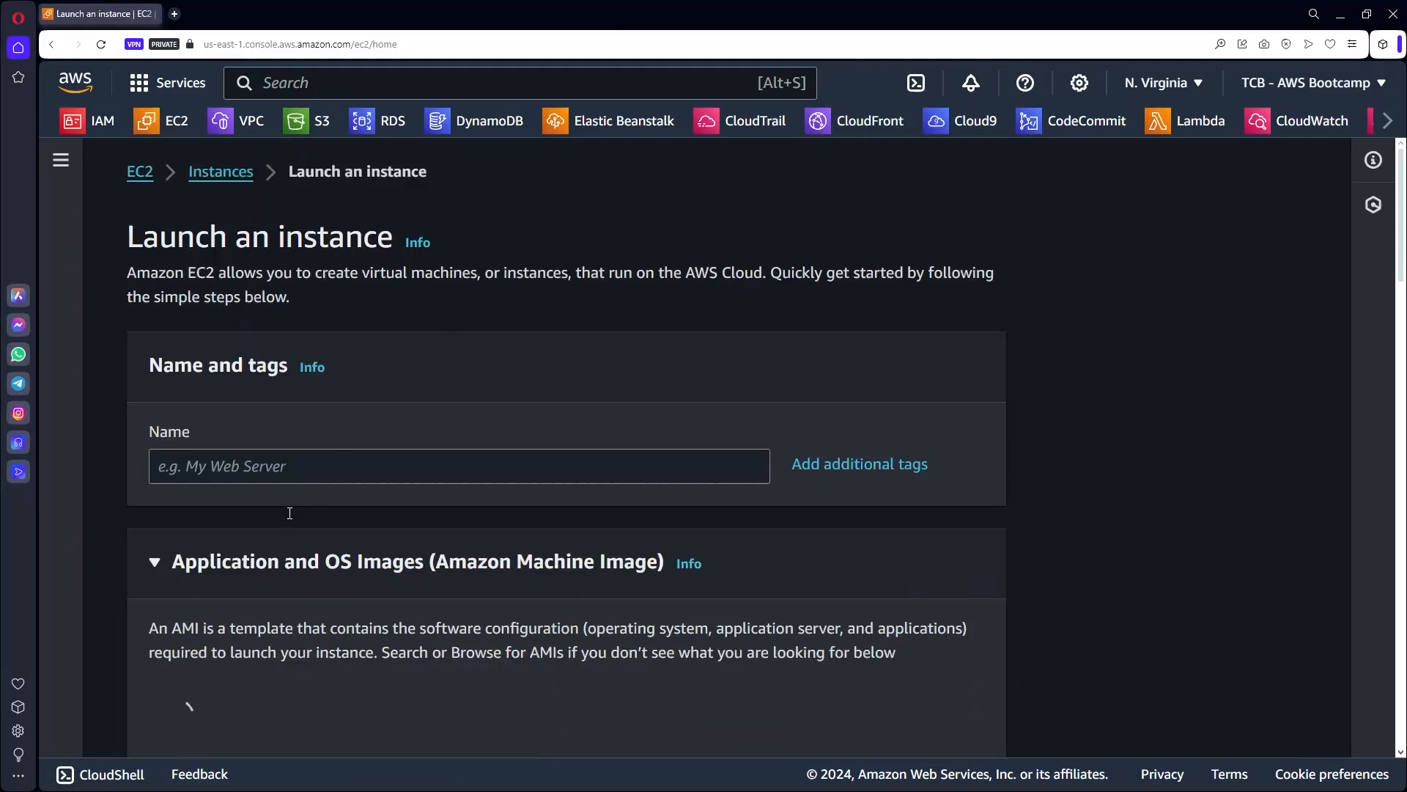
{"action": "left_click", "coordinate": [278, 465]}
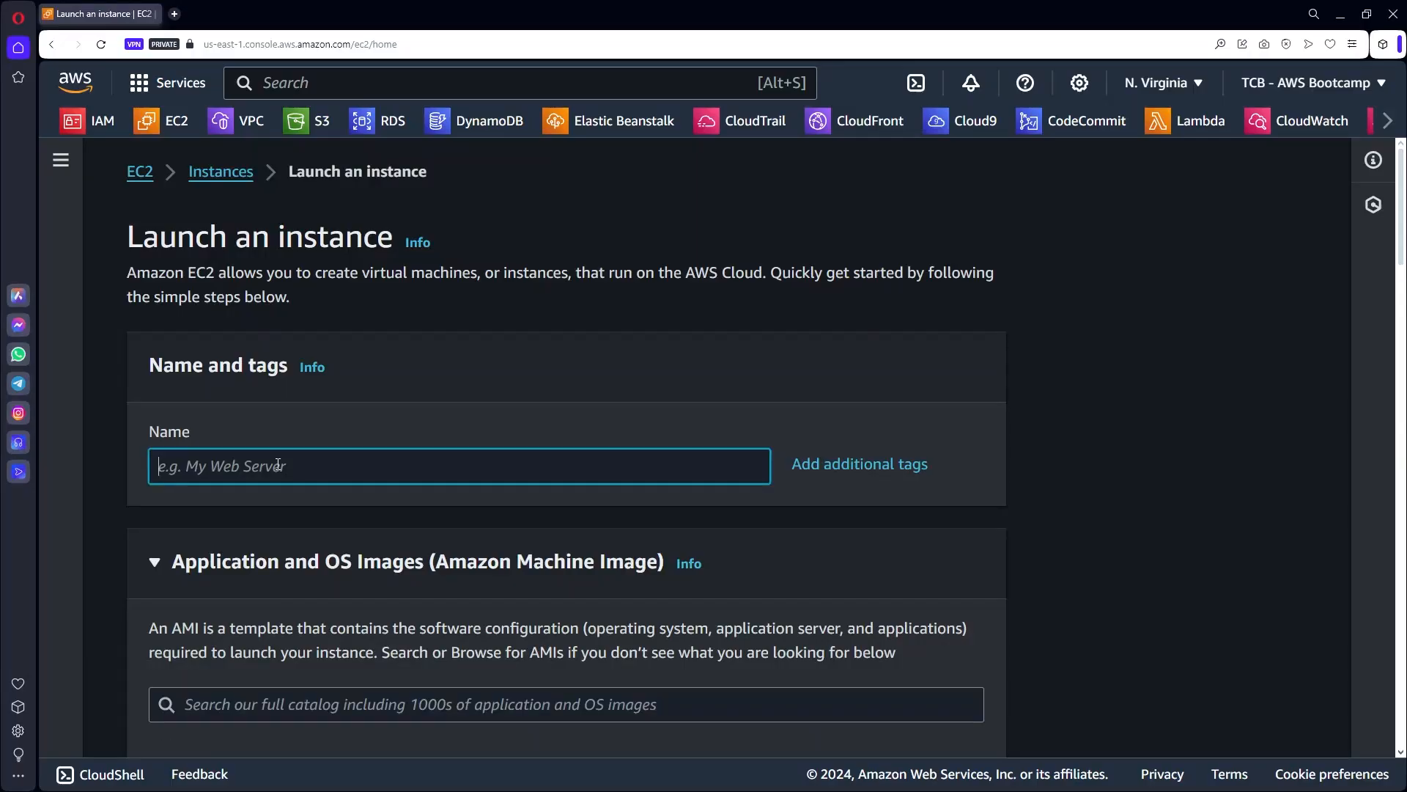
{"action": "type", "text": "awsuse1app01"}
{"action": "scroll", "coordinate": [944, 419], "scroll_direction": "down", "scroll_amount": 2}
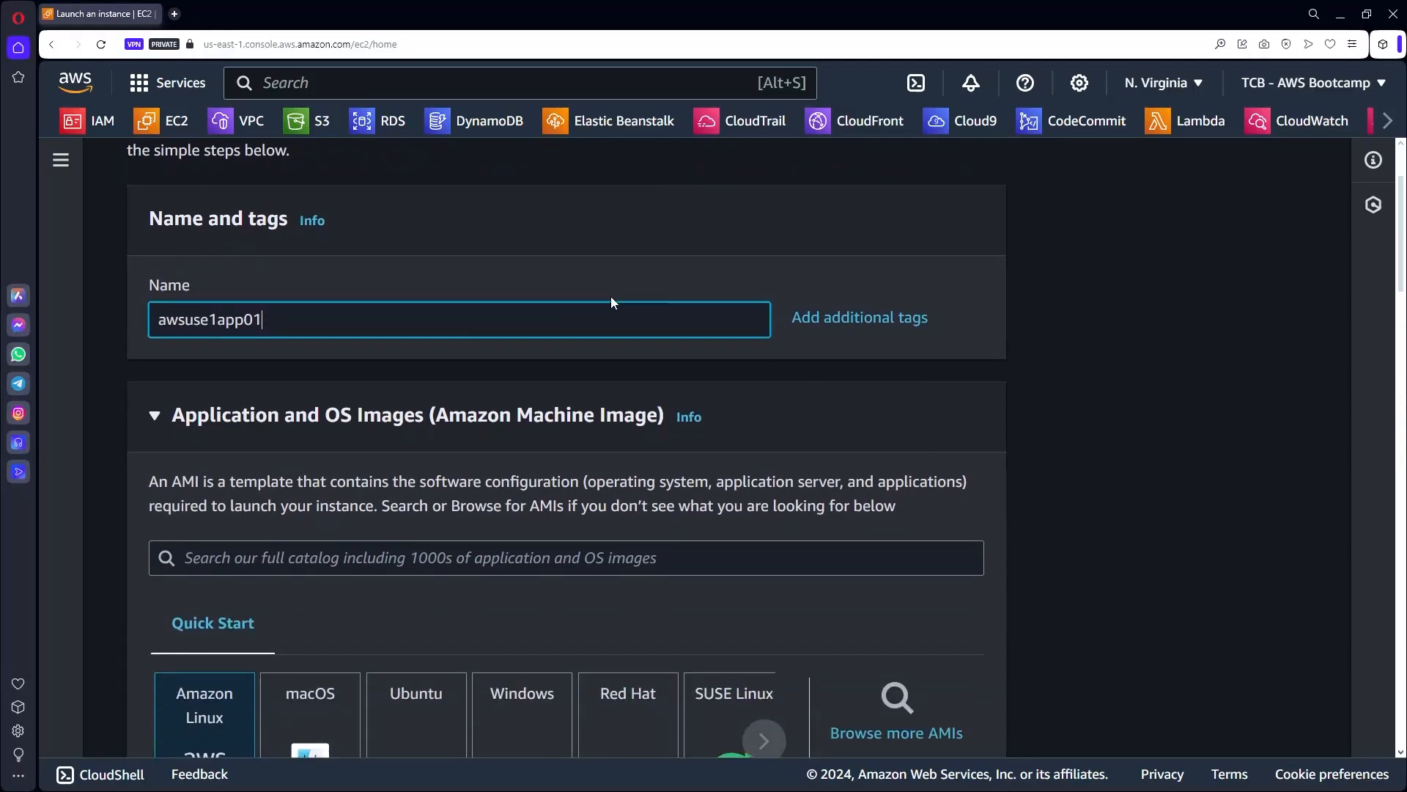
{"action": "left_click", "coordinate": [817, 320]}
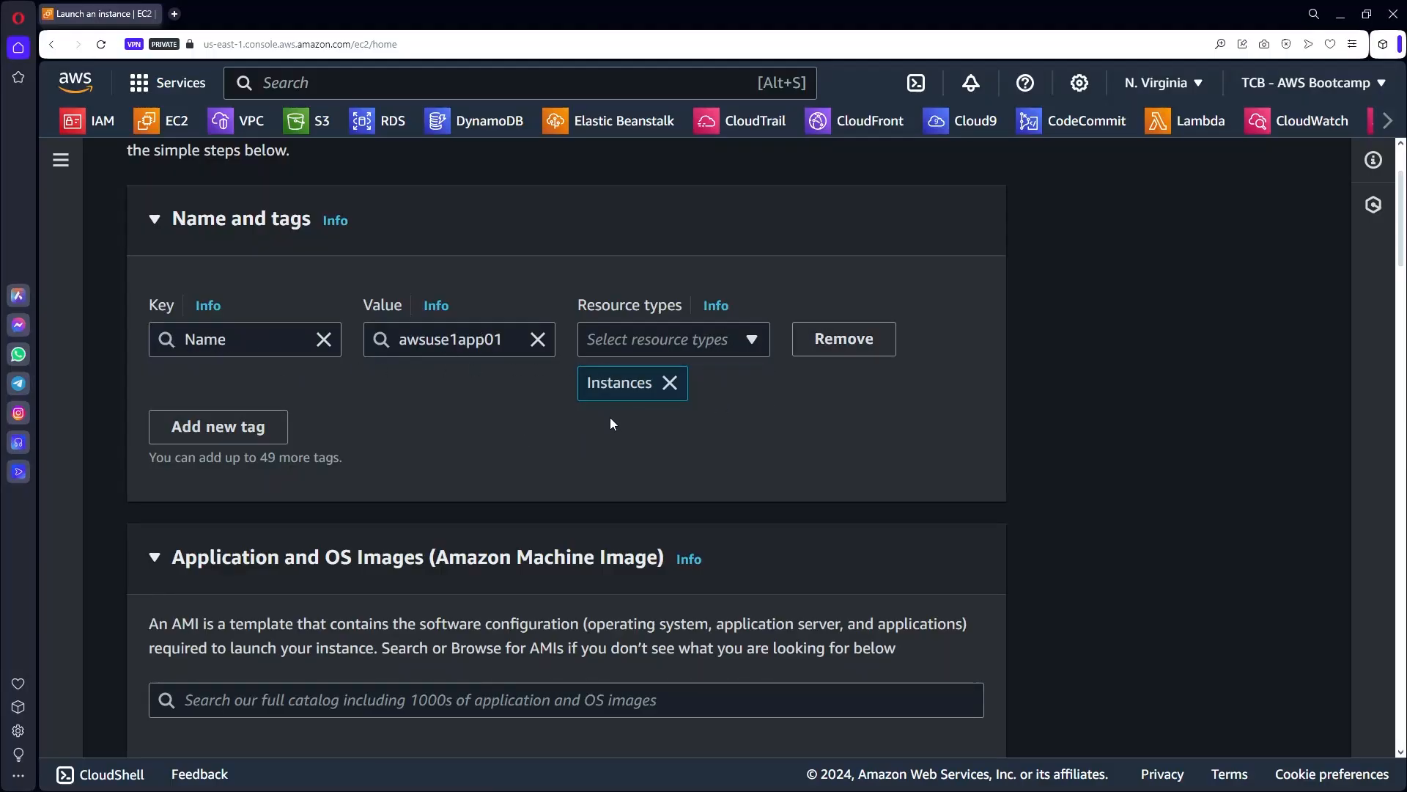
Pick the Ubuntu Server 22.04 LTS (64-bit x86) image, keeping the t2.micro instance type.
{"action": "scroll", "coordinate": [610, 416], "scroll_direction": "down", "scroll_amount": 4}
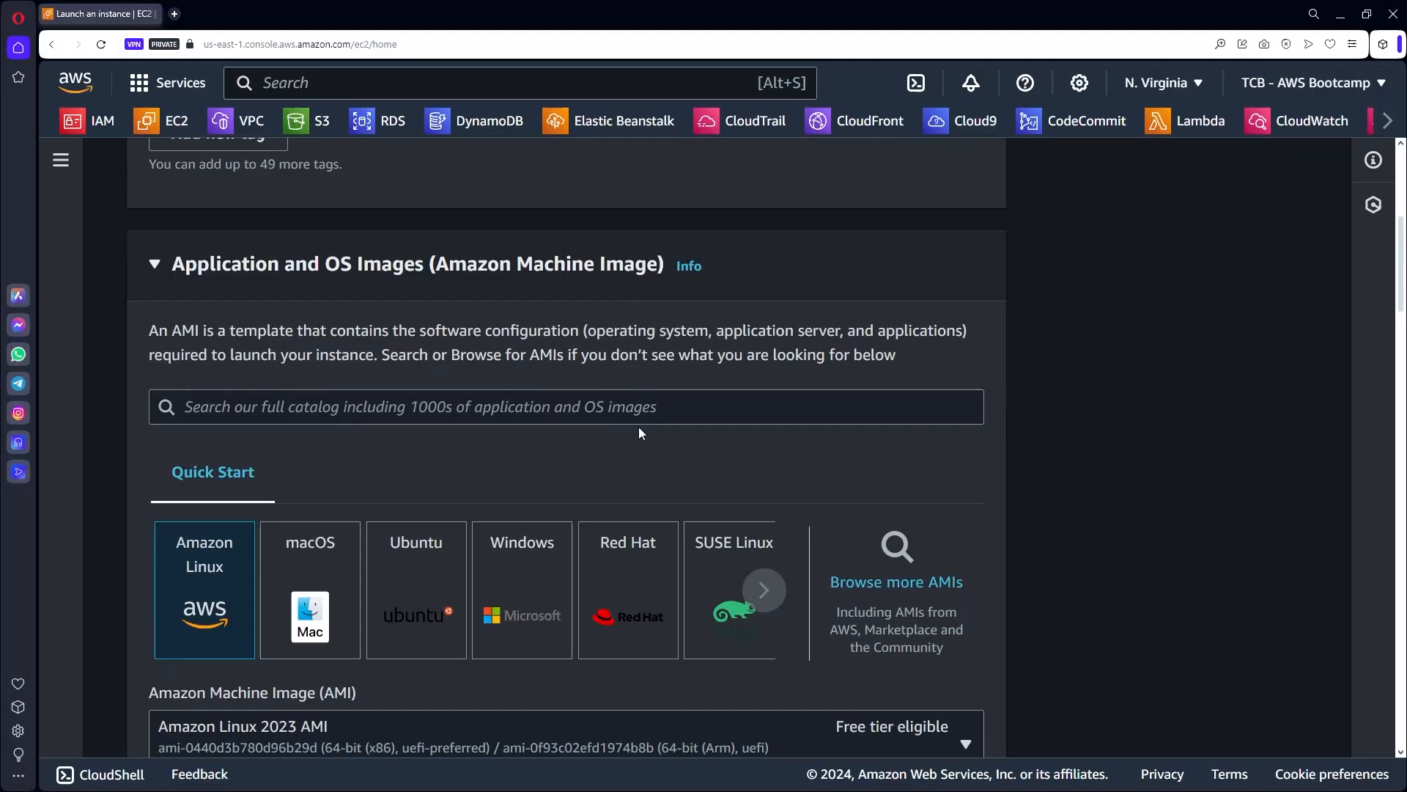
{"action": "scroll", "coordinate": [639, 428], "scroll_direction": "down", "scroll_amount": 2}
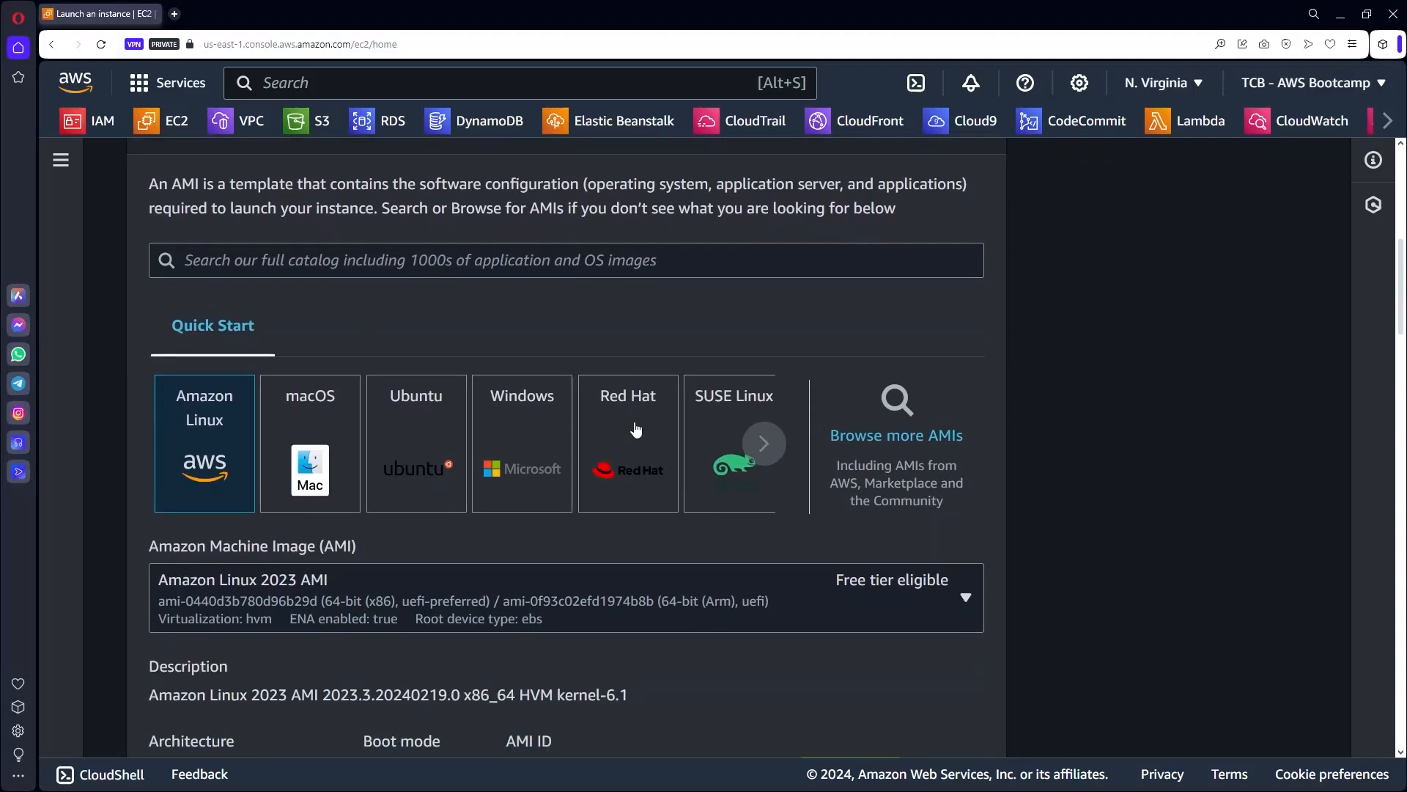
{"action": "left_click", "coordinate": [422, 439]}
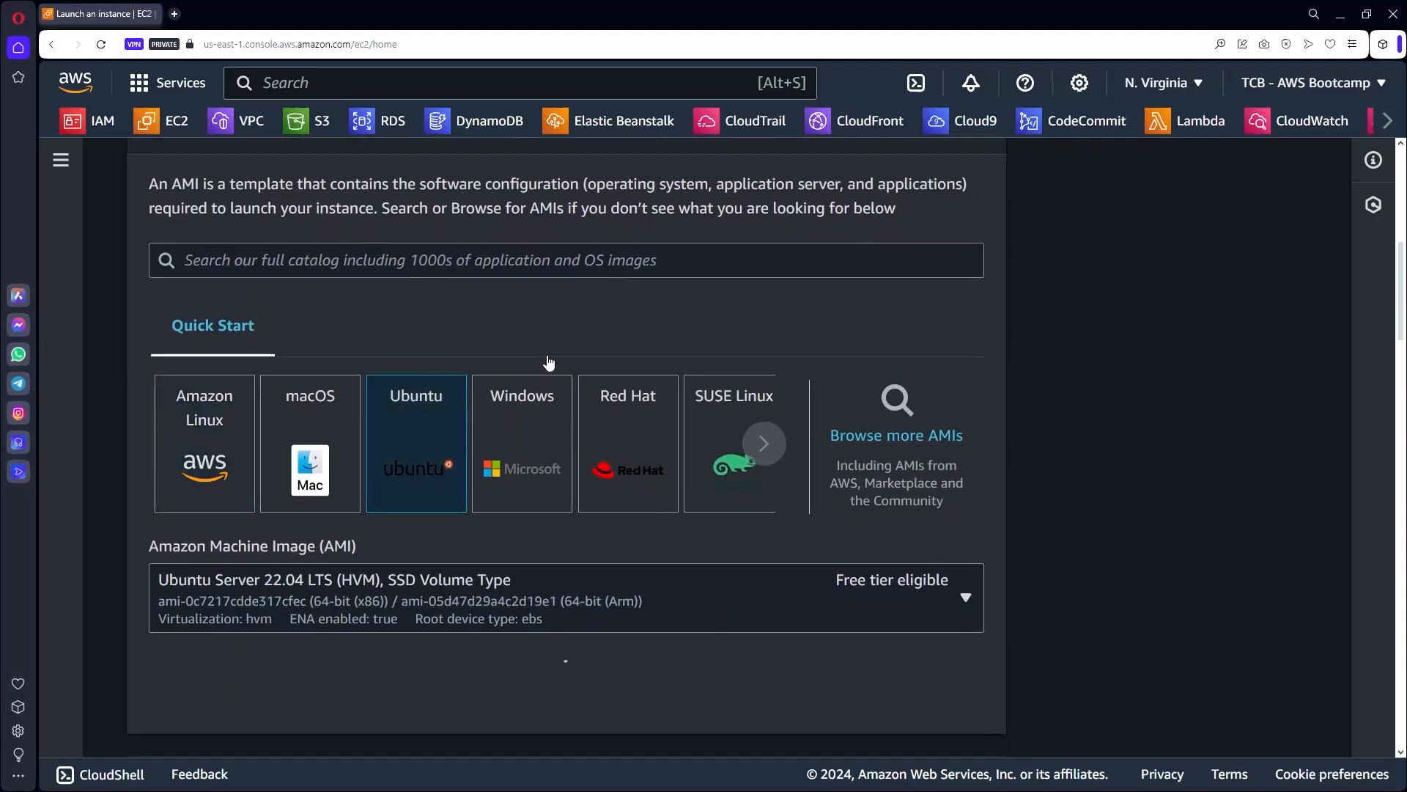
{"action": "scroll", "coordinate": [550, 361], "scroll_direction": "down", "scroll_amount": 2}
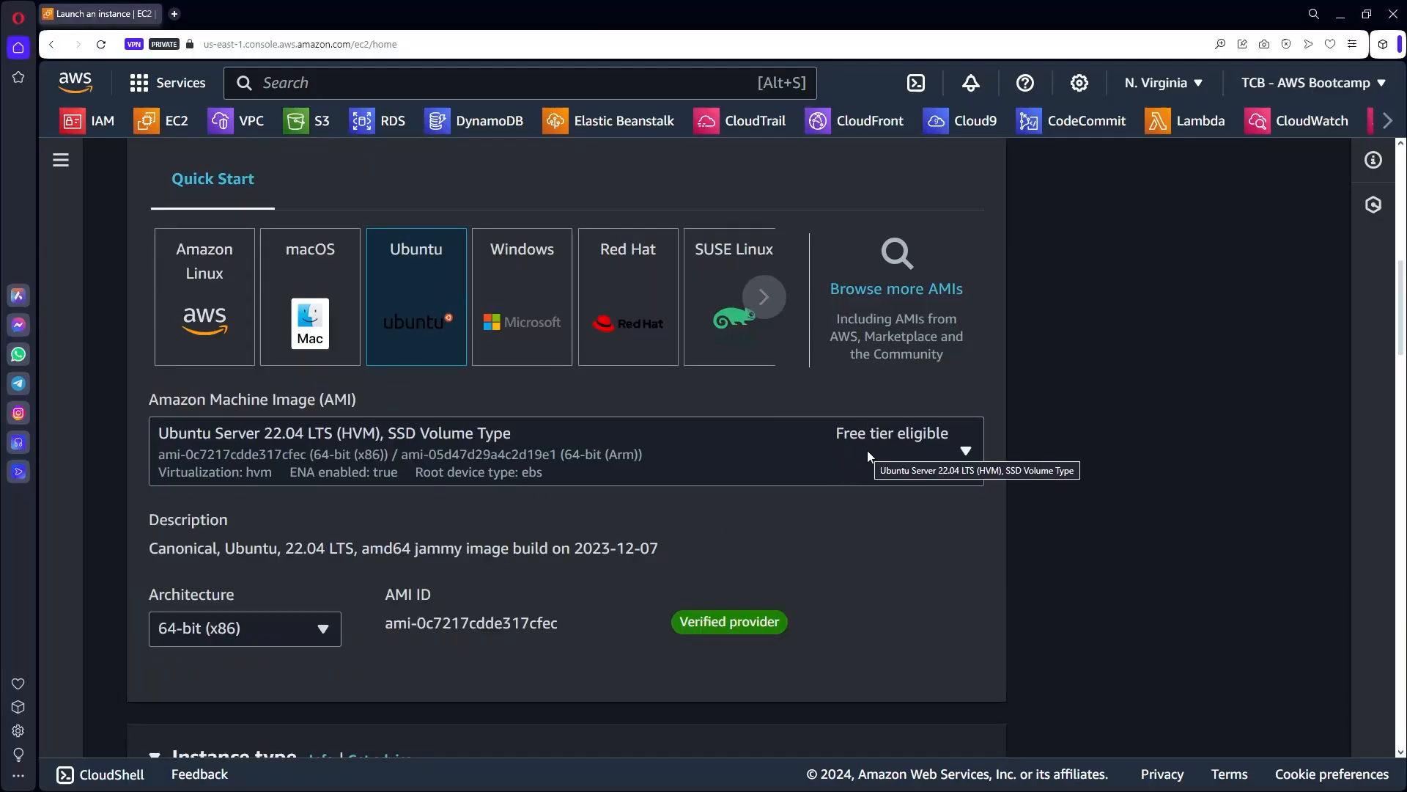
{"action": "scroll", "coordinate": [971, 483], "scroll_direction": "down", "scroll_amount": 1}
{"action": "scroll", "coordinate": [974, 482], "scroll_direction": "down", "scroll_amount": 5}
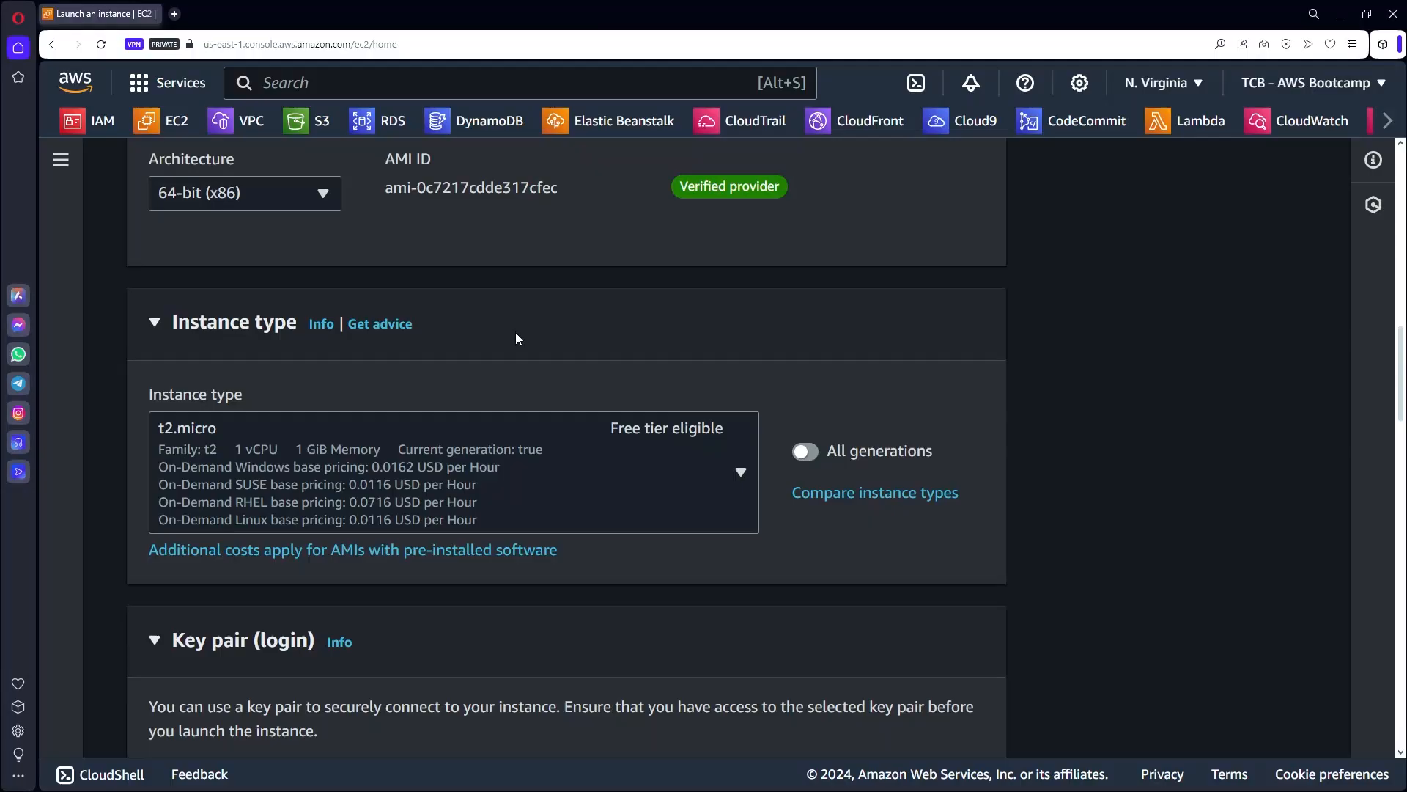
{"action": "scroll", "coordinate": [516, 335], "scroll_direction": "up", "scroll_amount": 9}
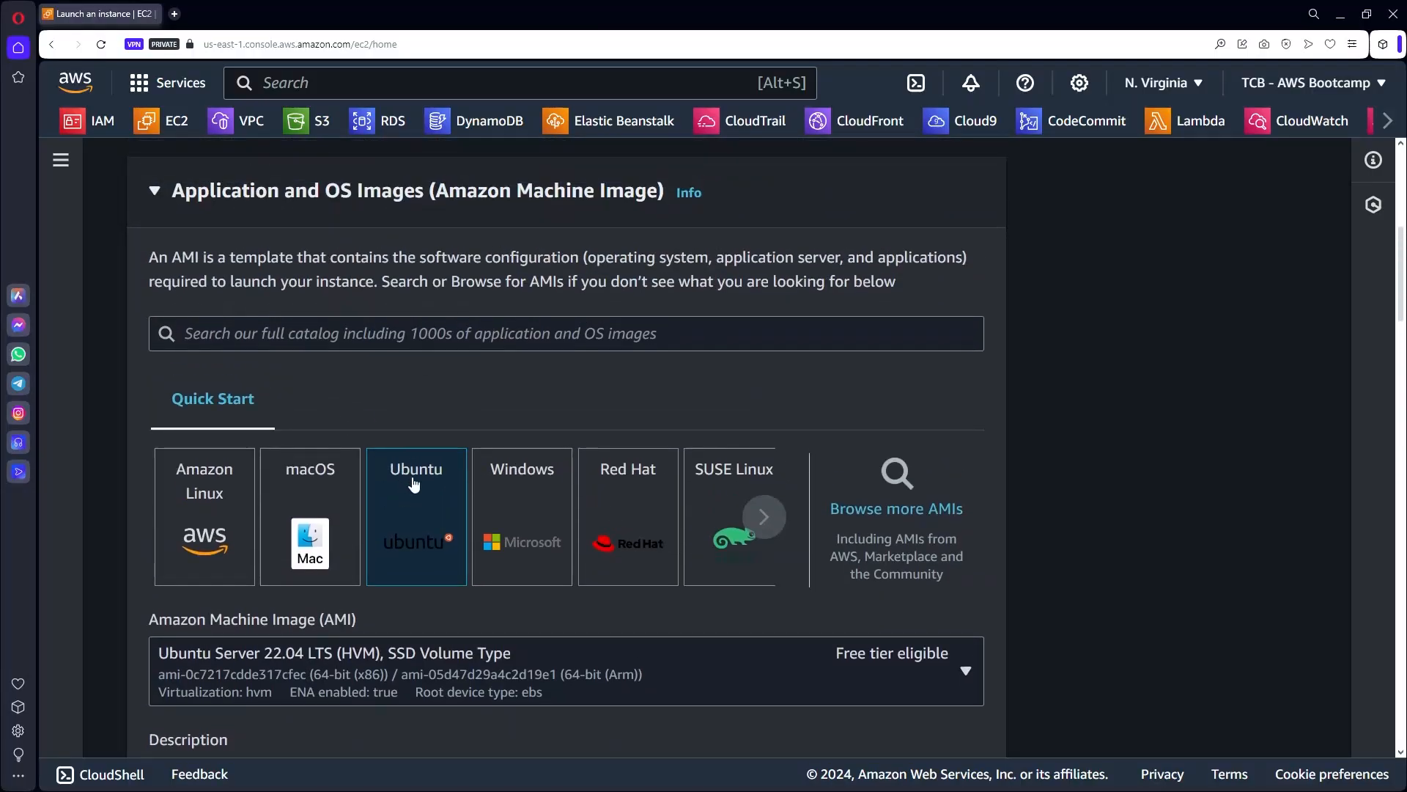
{"action": "scroll", "coordinate": [416, 482], "scroll_direction": "down", "scroll_amount": 1}
{"action": "scroll", "coordinate": [418, 487], "scroll_direction": "down", "scroll_amount": 5}
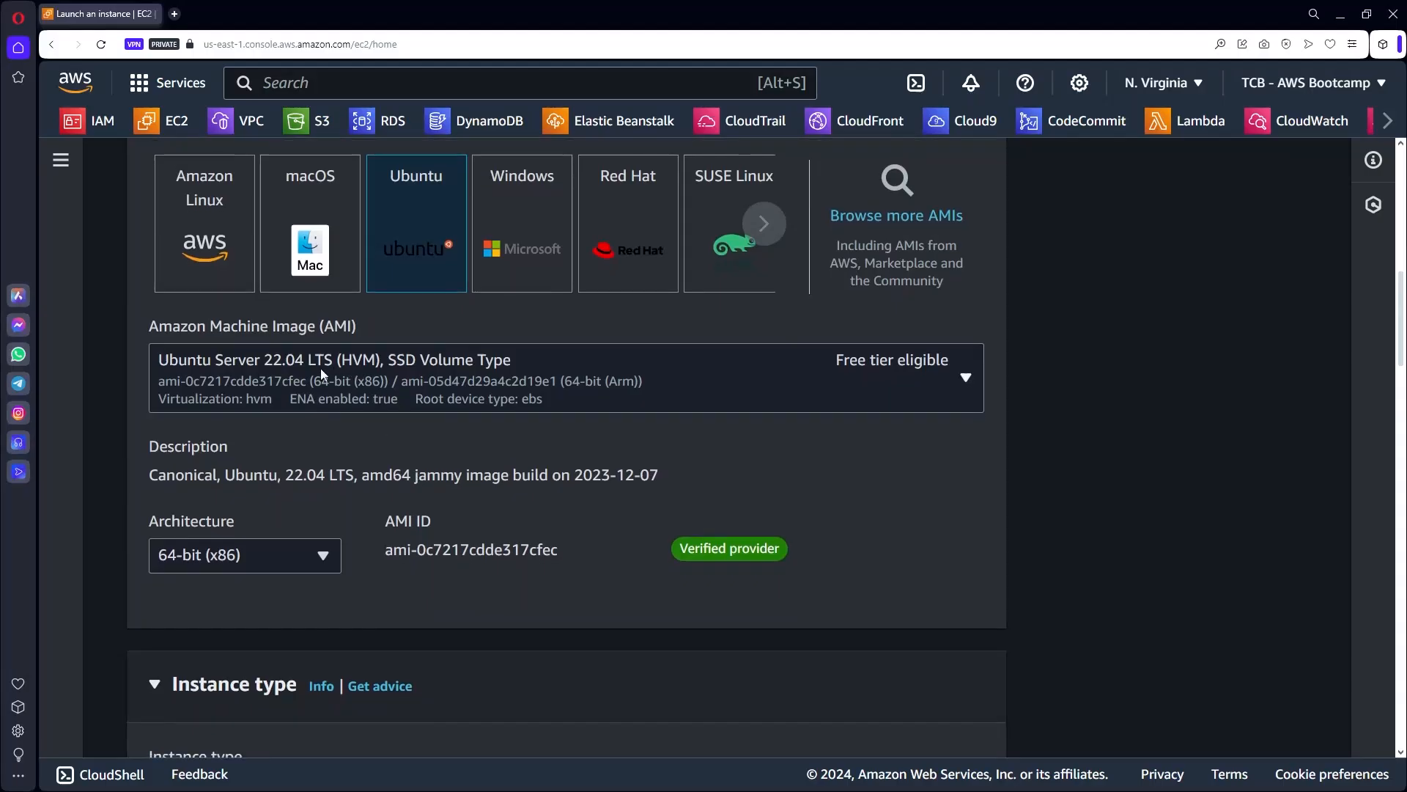
{"action": "scroll", "coordinate": [298, 359], "scroll_direction": "down", "scroll_amount": 2}
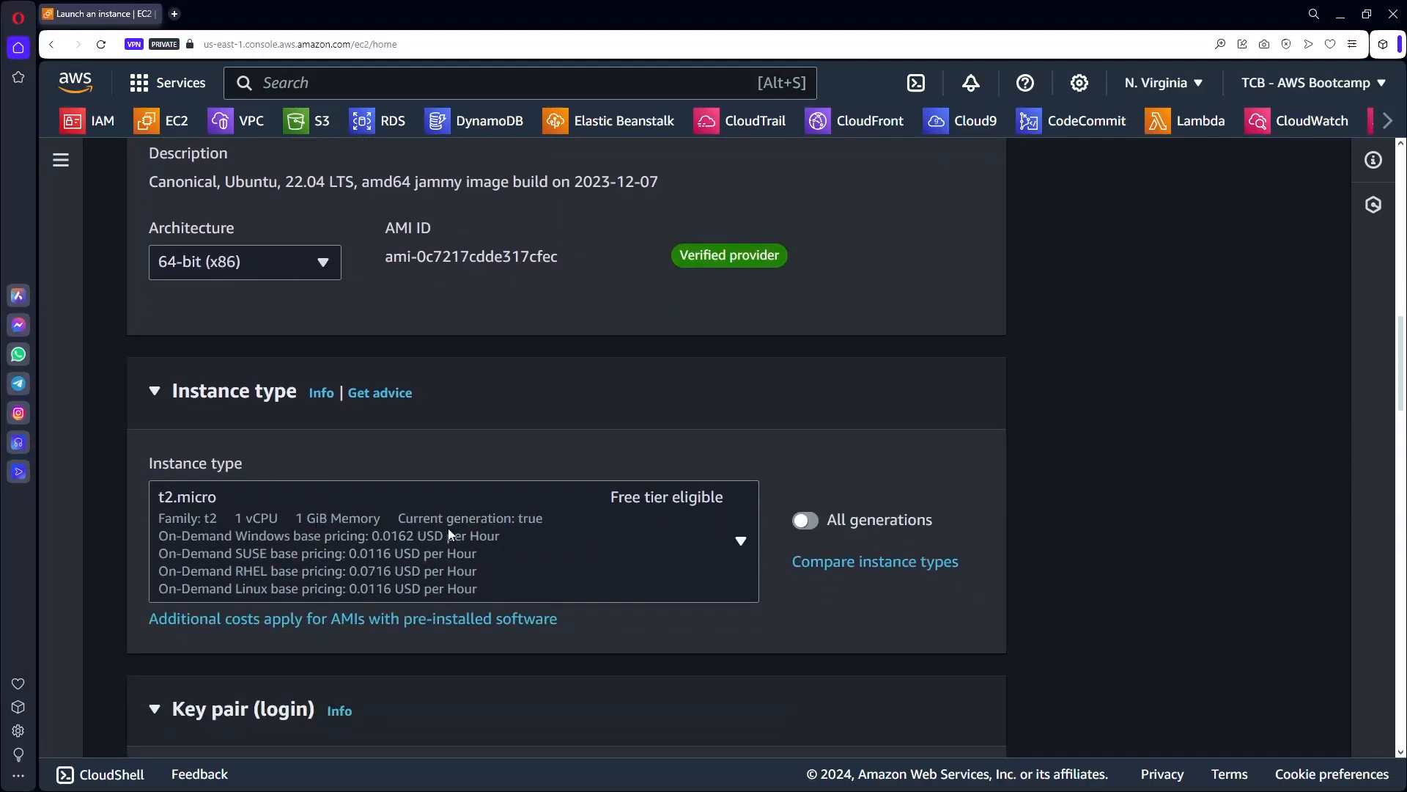
{"action": "scroll", "coordinate": [450, 534], "scroll_direction": "down", "scroll_amount": 5}
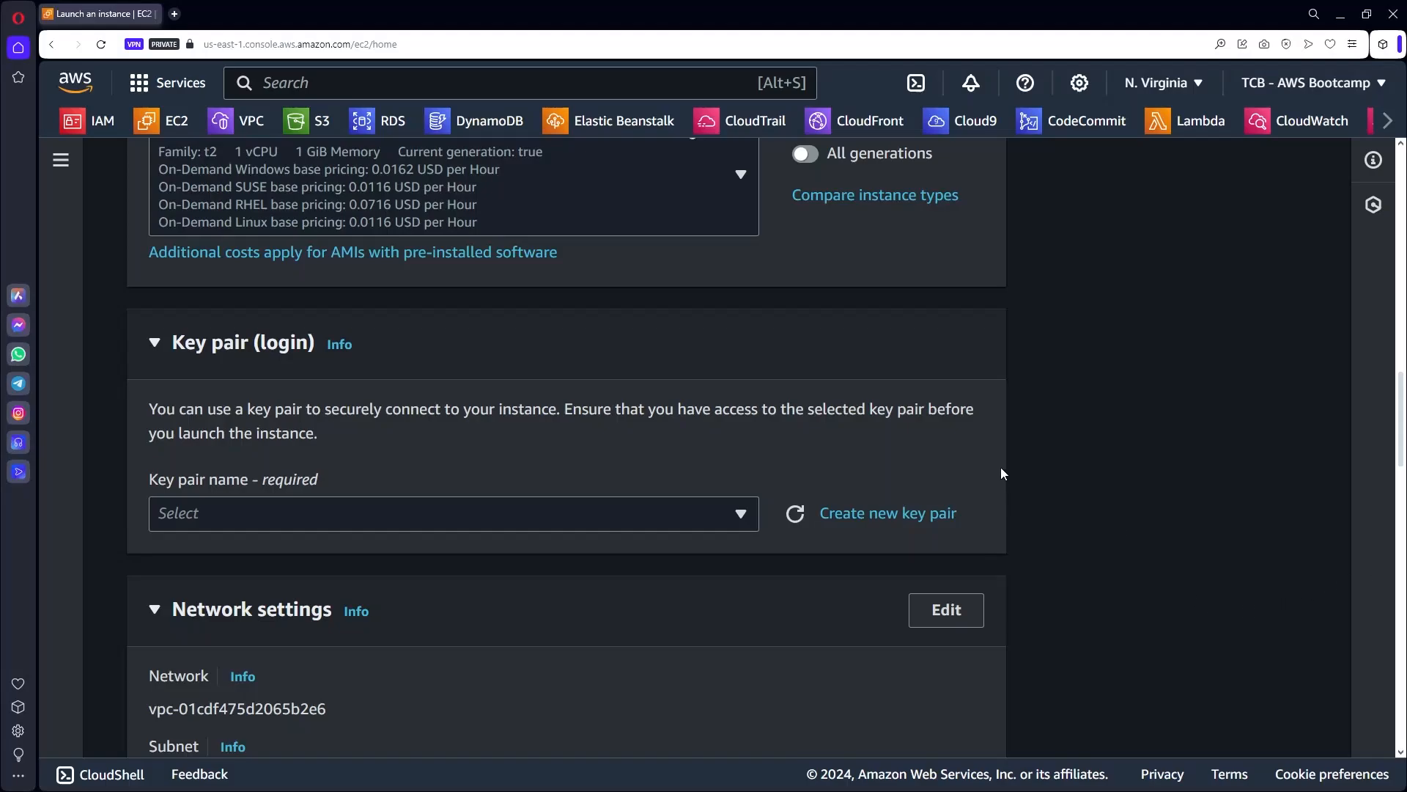
Create RSA key pair ssh-aws-bootcamp and save its .pem file locally.
{"action": "left_click", "coordinate": [884, 513]}
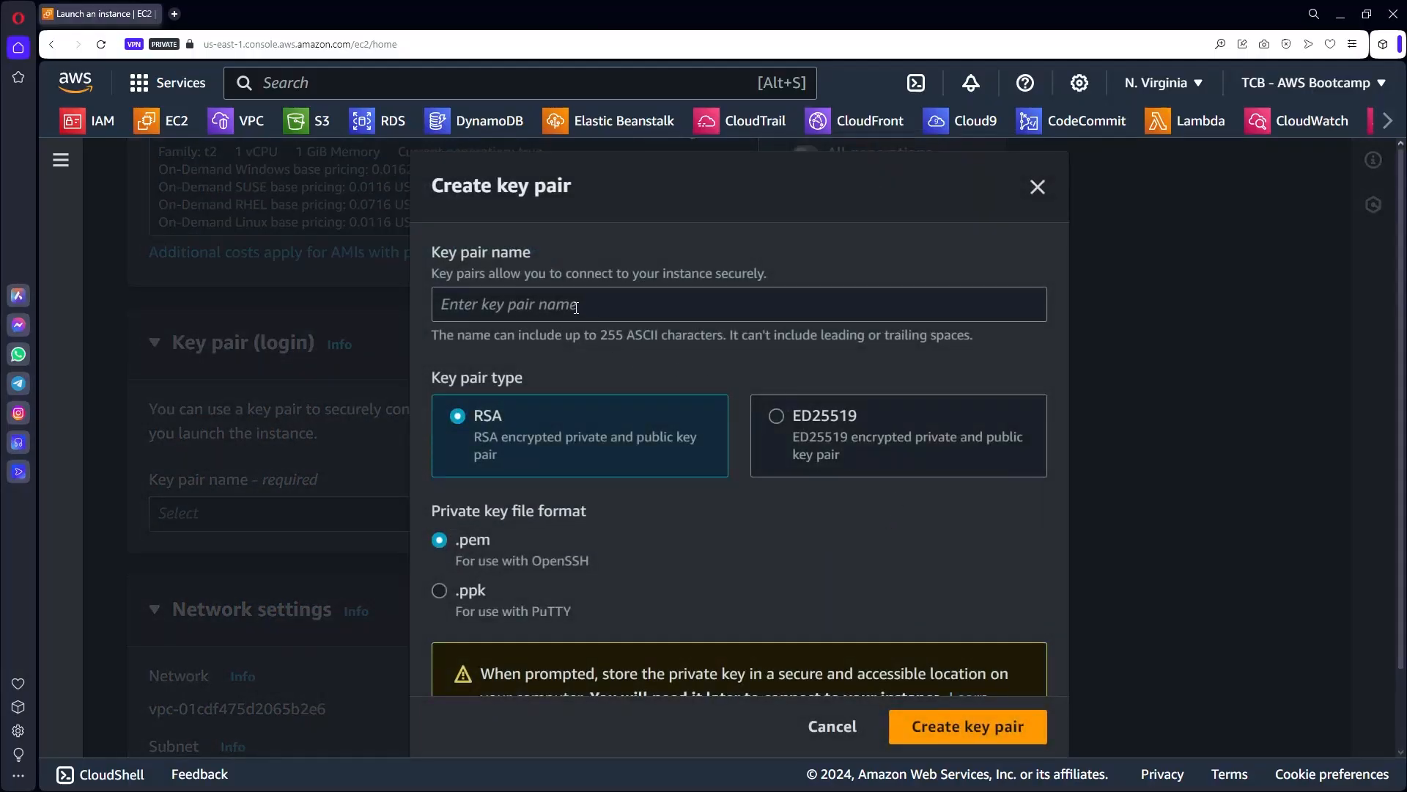
{"action": "left_click", "coordinate": [576, 307]}
{"action": "type", "text": "ssh-aws-bootcamp"}
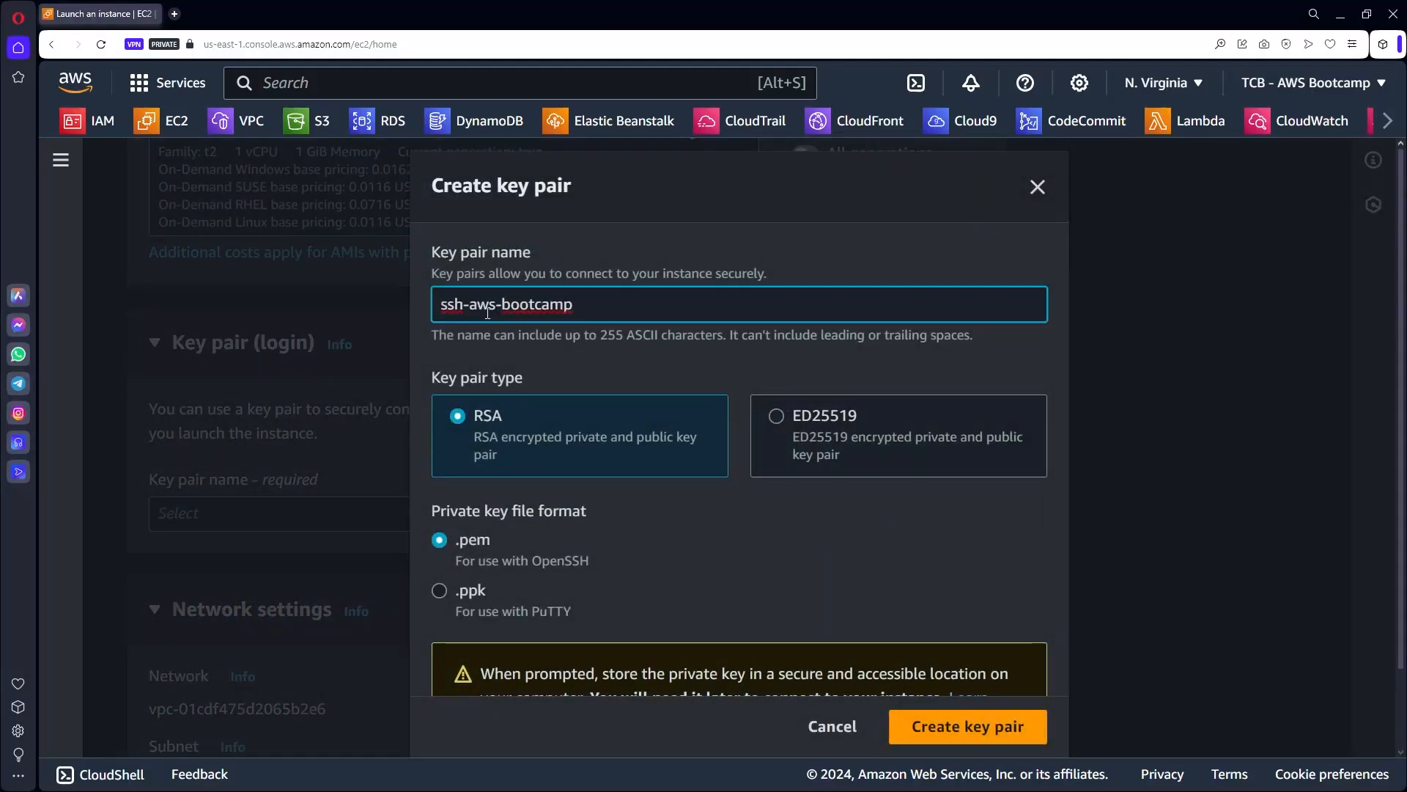
{"action": "left_click", "coordinate": [947, 730]}
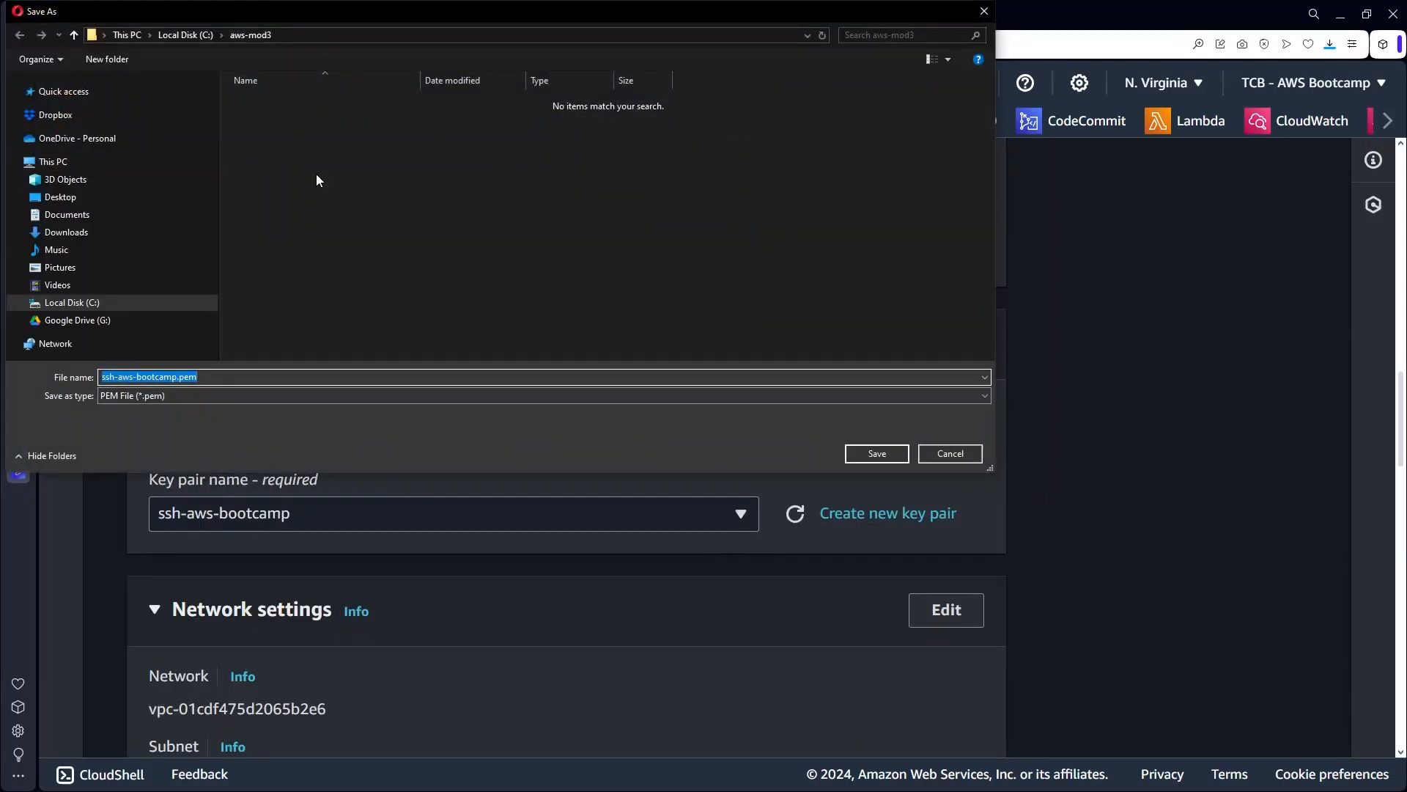
{"action": "left_click", "coordinate": [878, 454]}
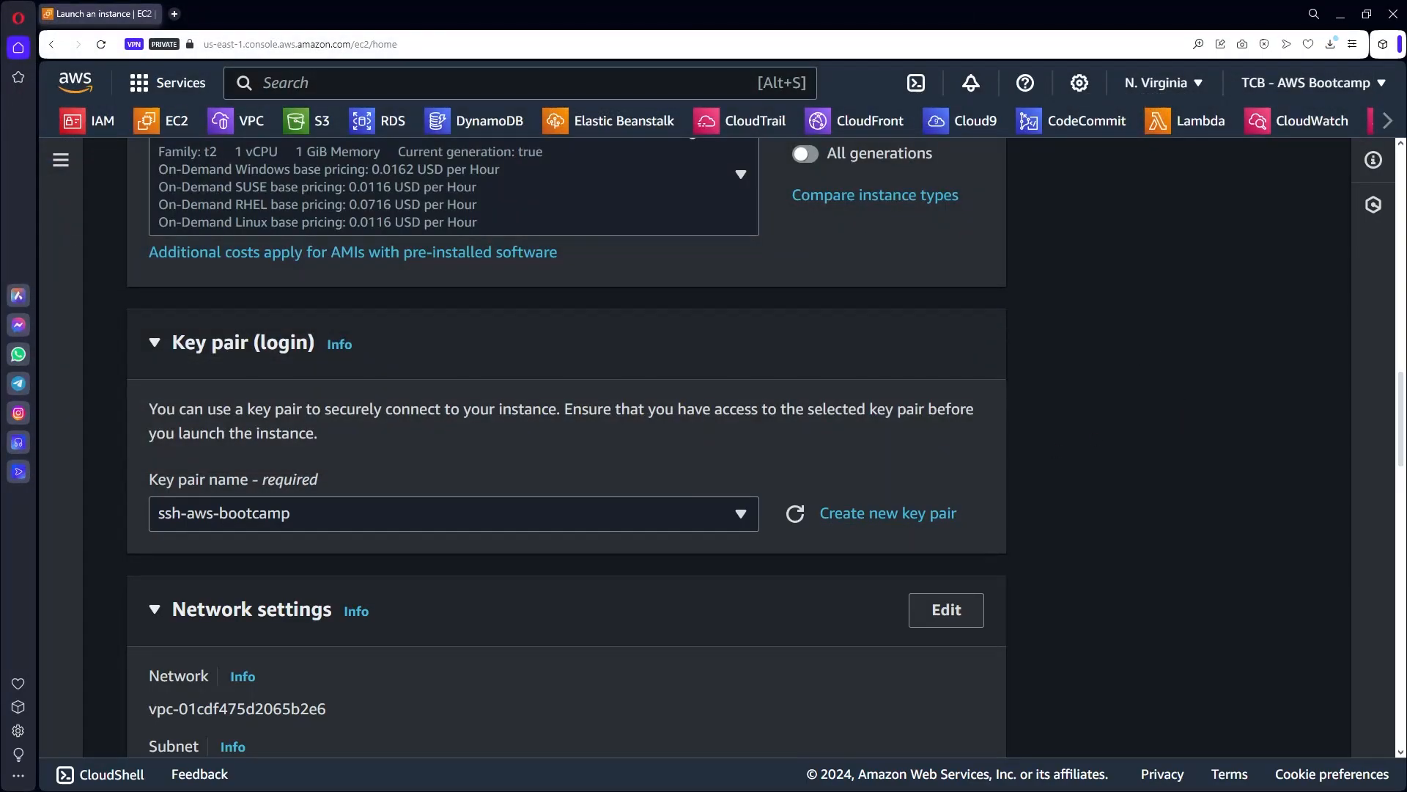
Place the instance in vpc-bootcamp's Public Subnet with public IP auto-assignment enabled.
{"action": "scroll", "coordinate": [946, 481], "scroll_direction": "down", "scroll_amount": 5}
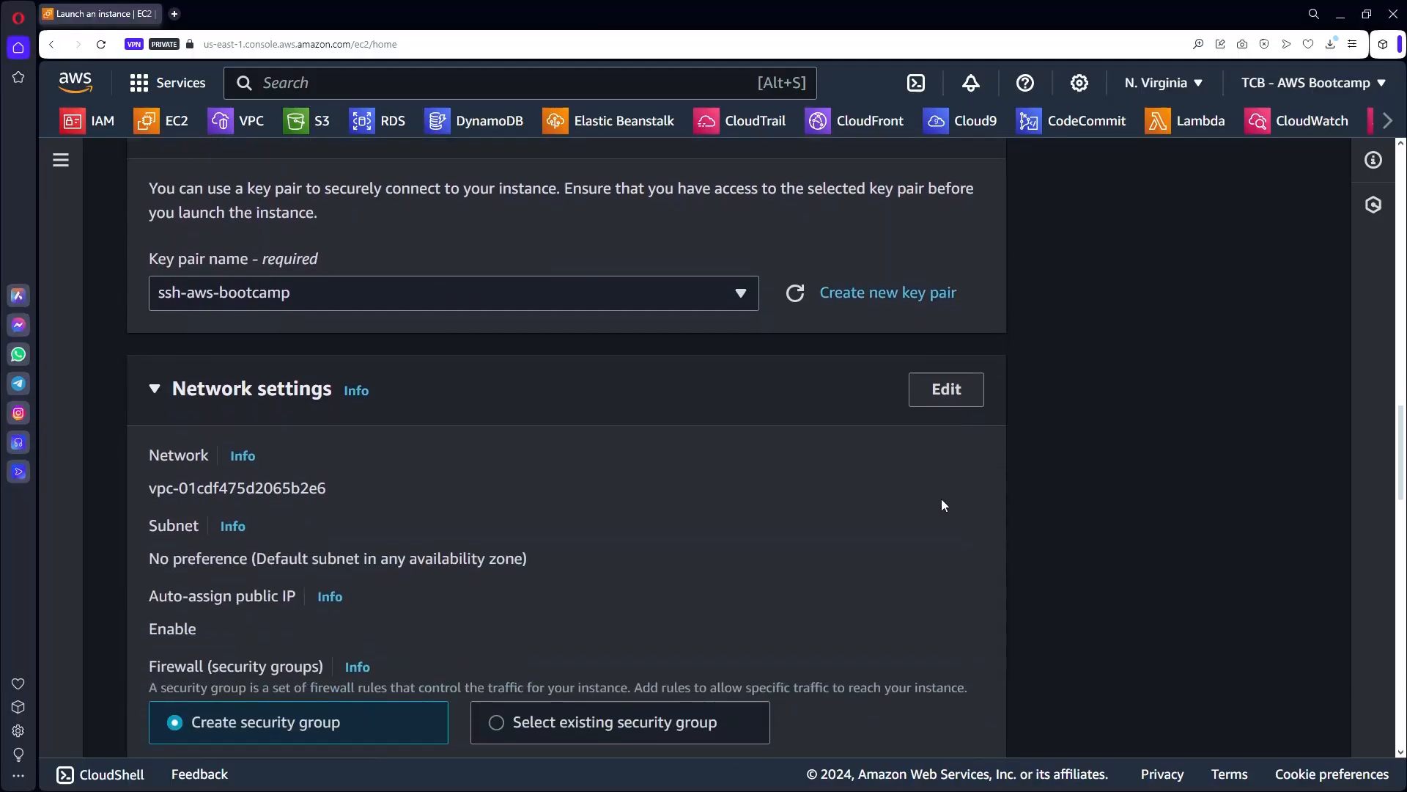
{"action": "scroll", "coordinate": [944, 504], "scroll_direction": "down", "scroll_amount": 1}
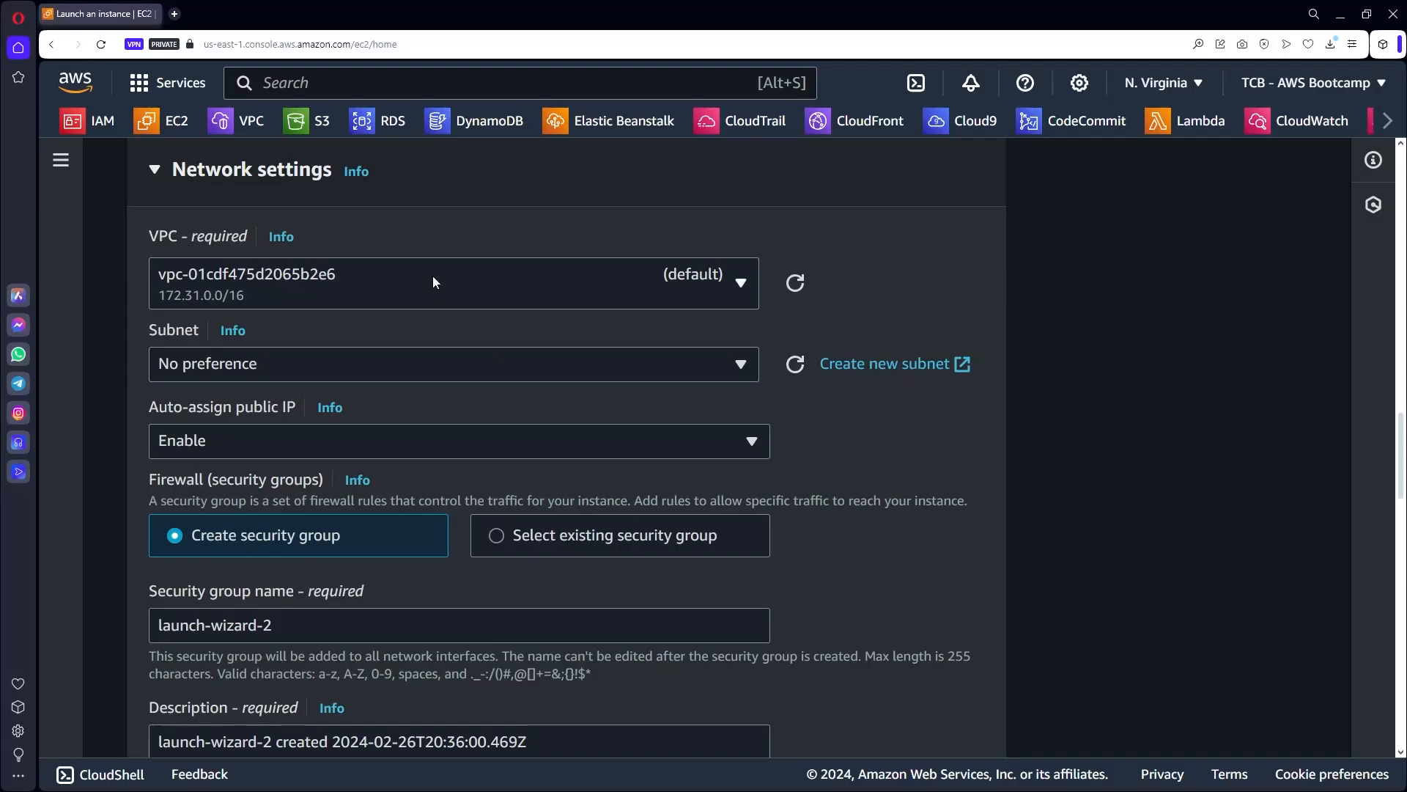
{"action": "left_click", "coordinate": [432, 276]}
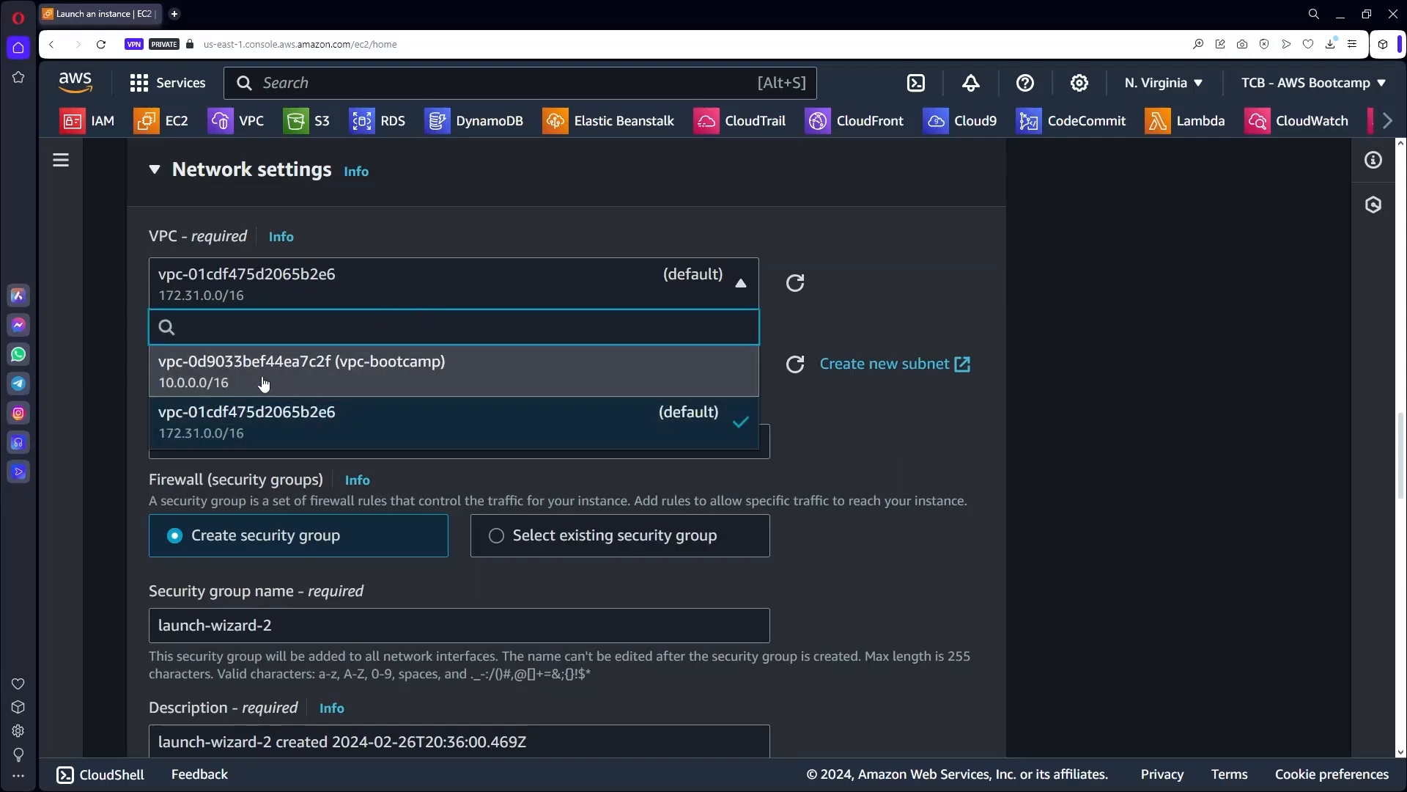
{"action": "left_click", "coordinate": [410, 367]}
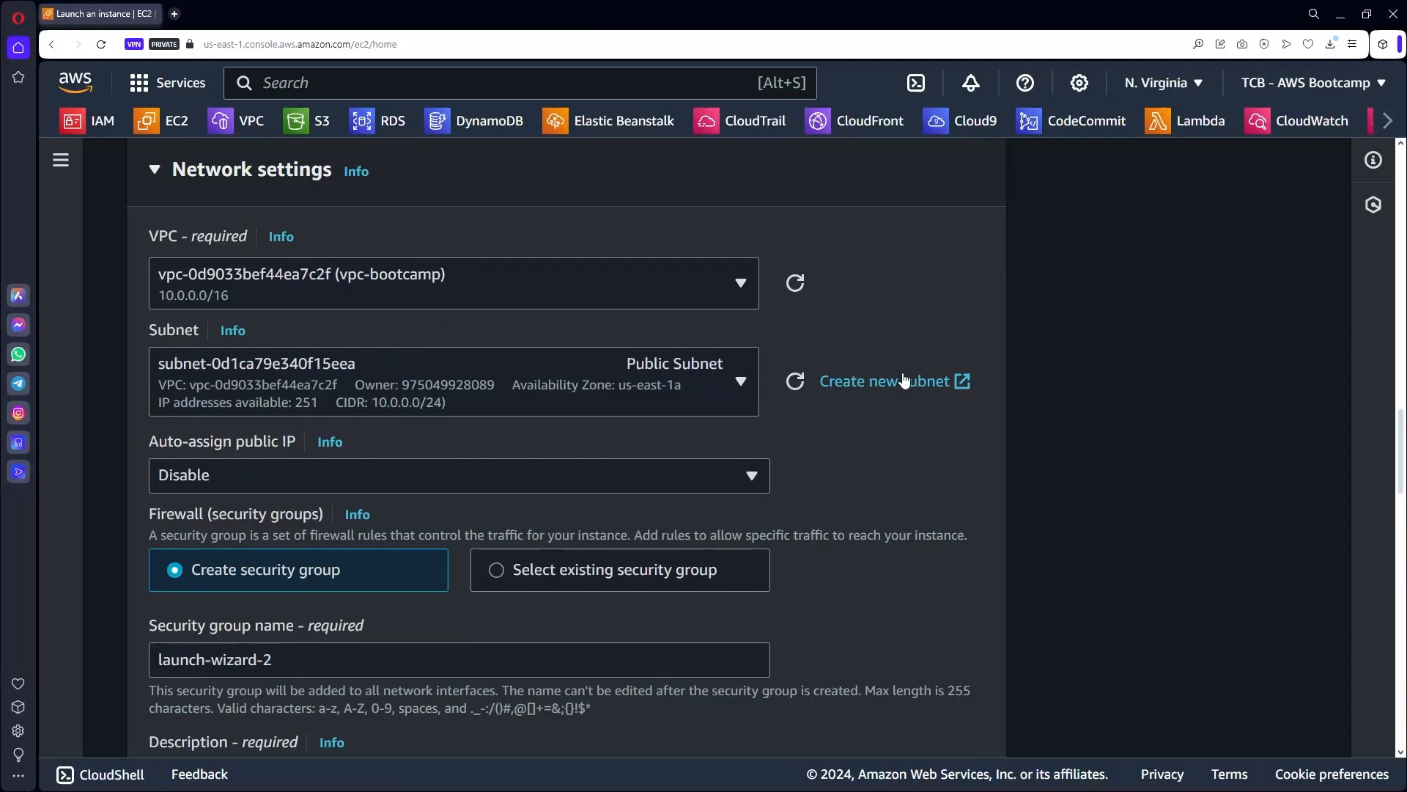
{"action": "scroll", "coordinate": [862, 399], "scroll_direction": "down", "scroll_amount": 1}
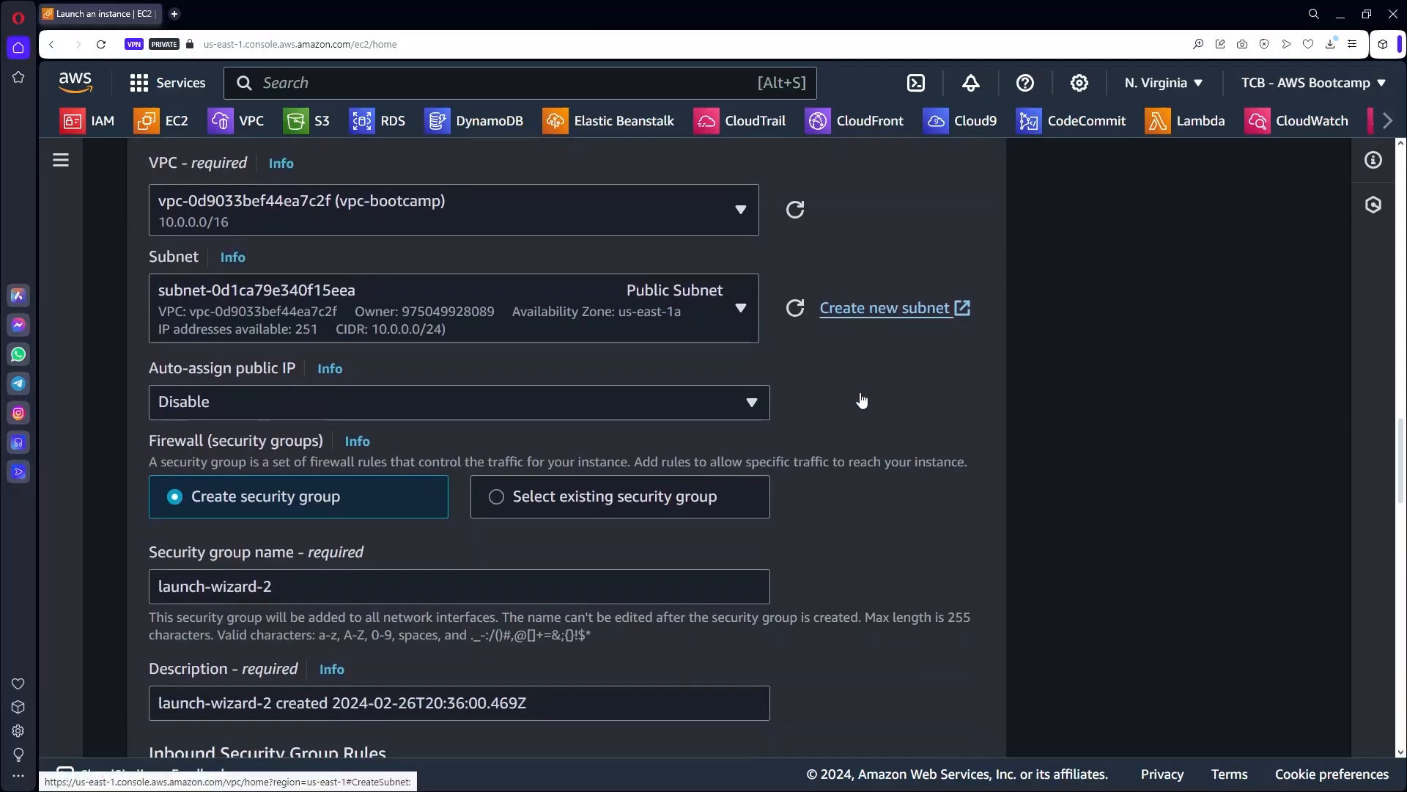
{"action": "left_click", "coordinate": [729, 309]}
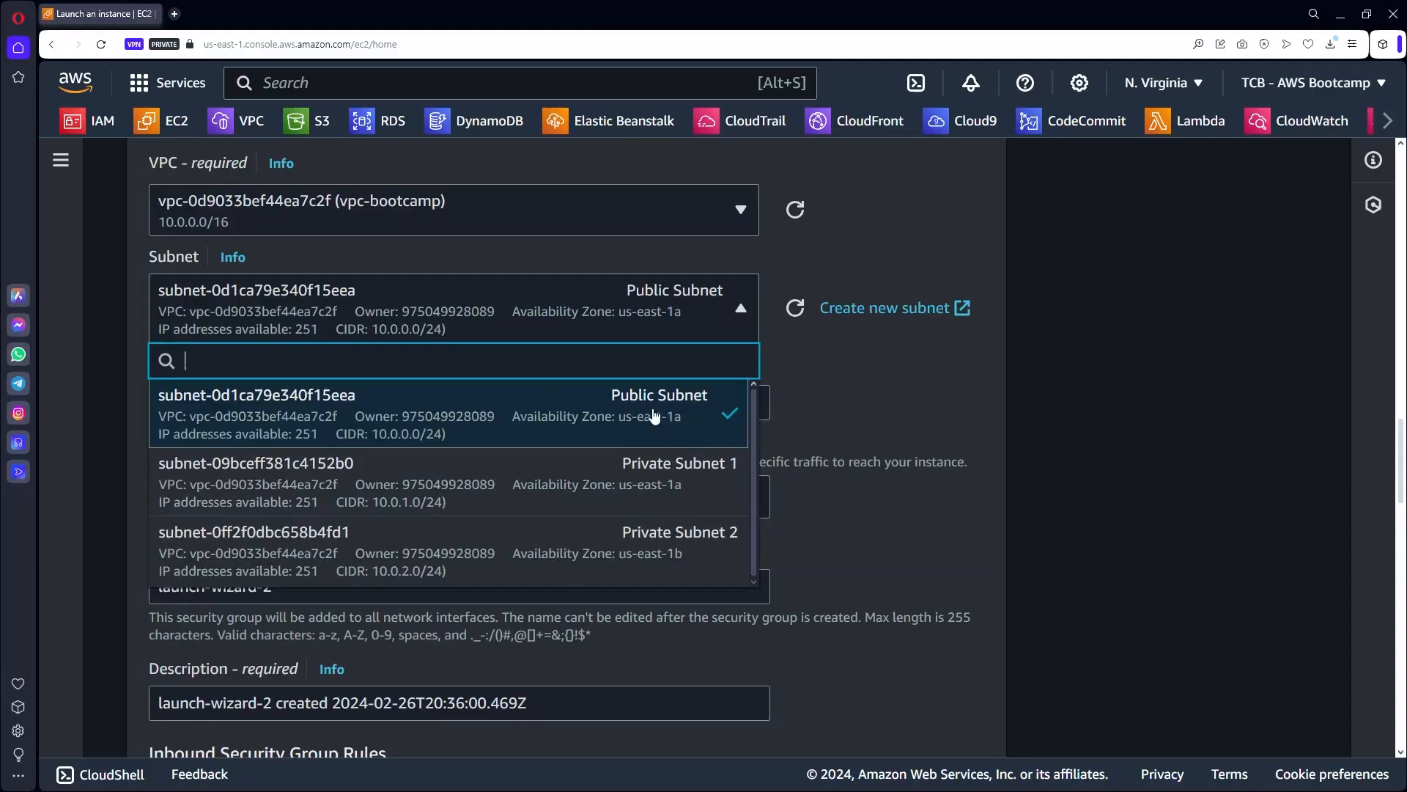
{"action": "left_click", "coordinate": [844, 378]}
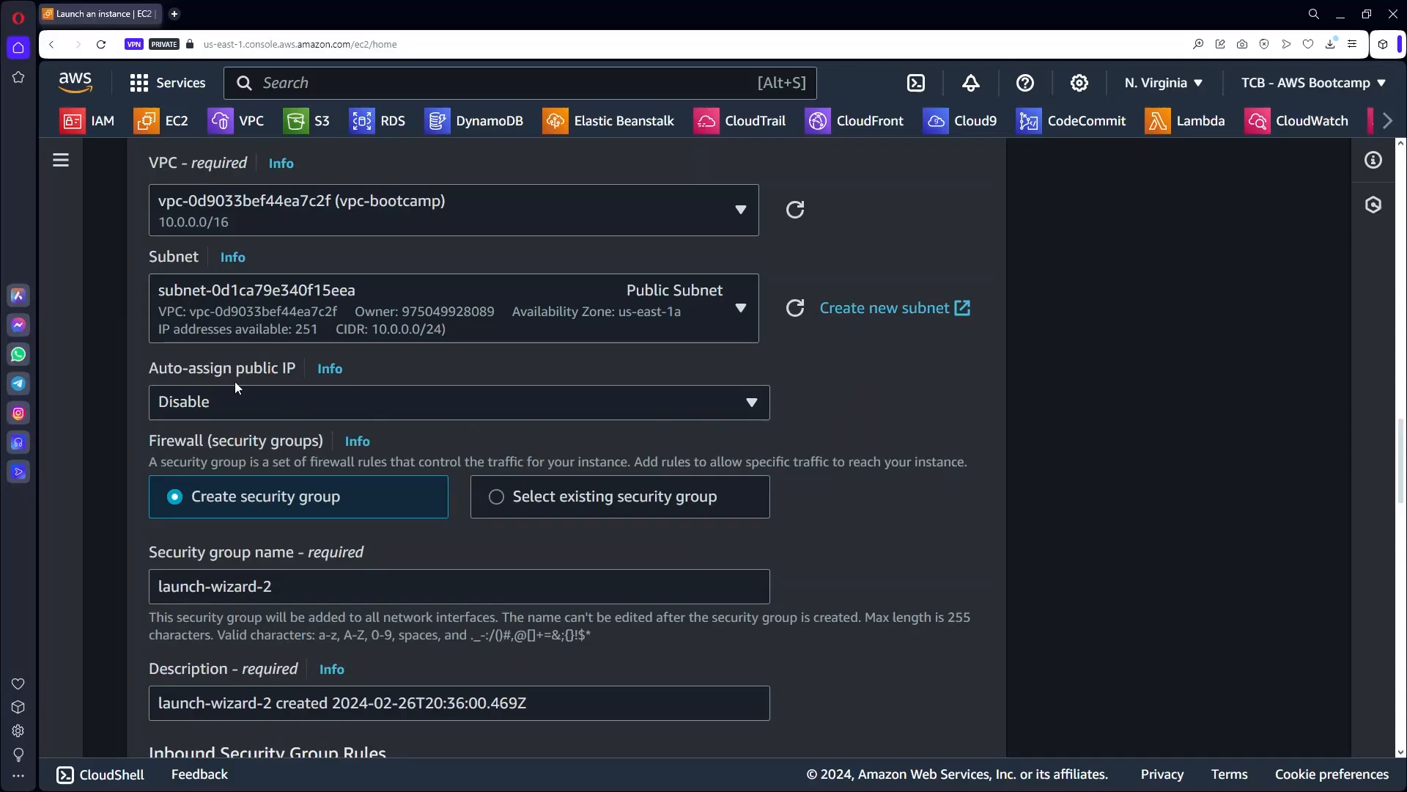
{"action": "left_click", "coordinate": [217, 402]}
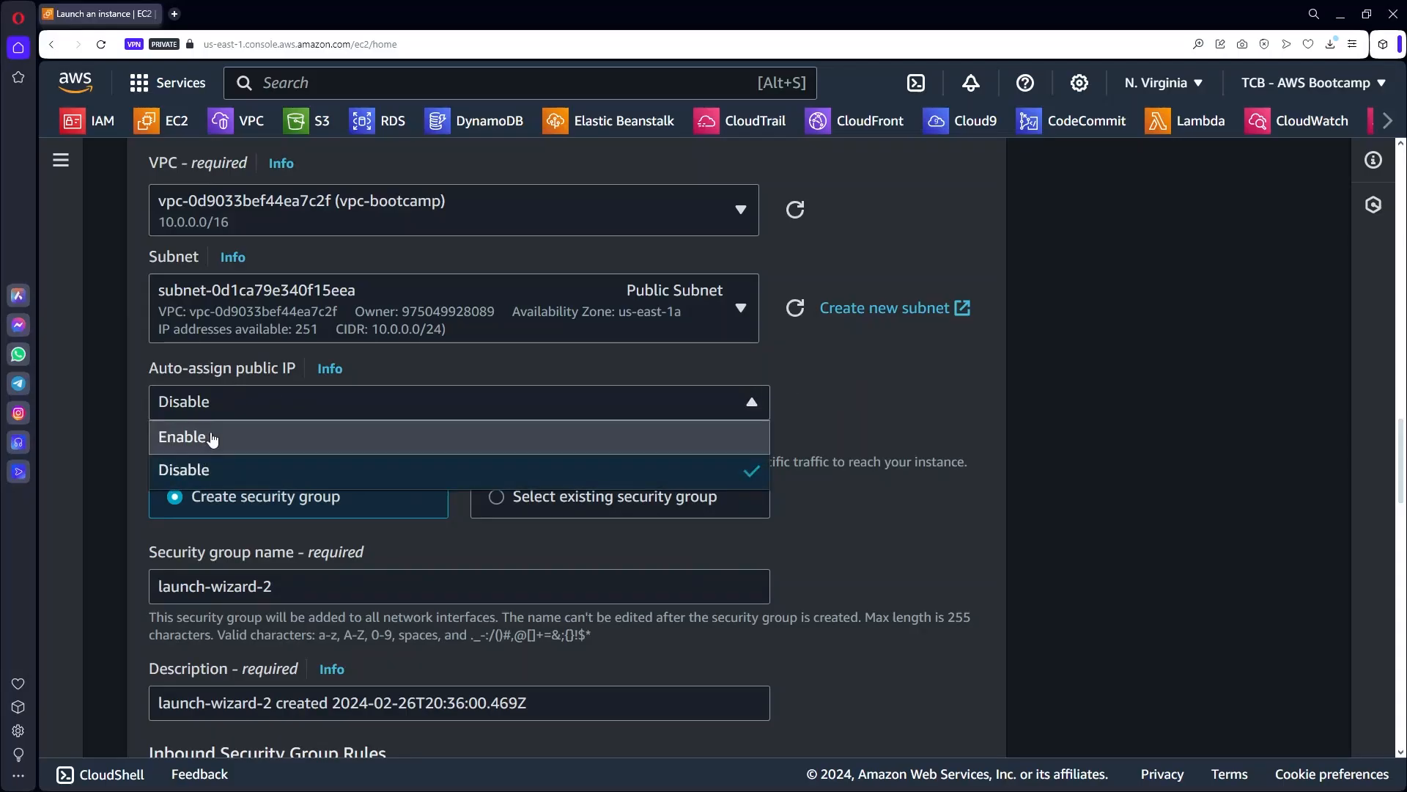
{"action": "left_click", "coordinate": [212, 438]}
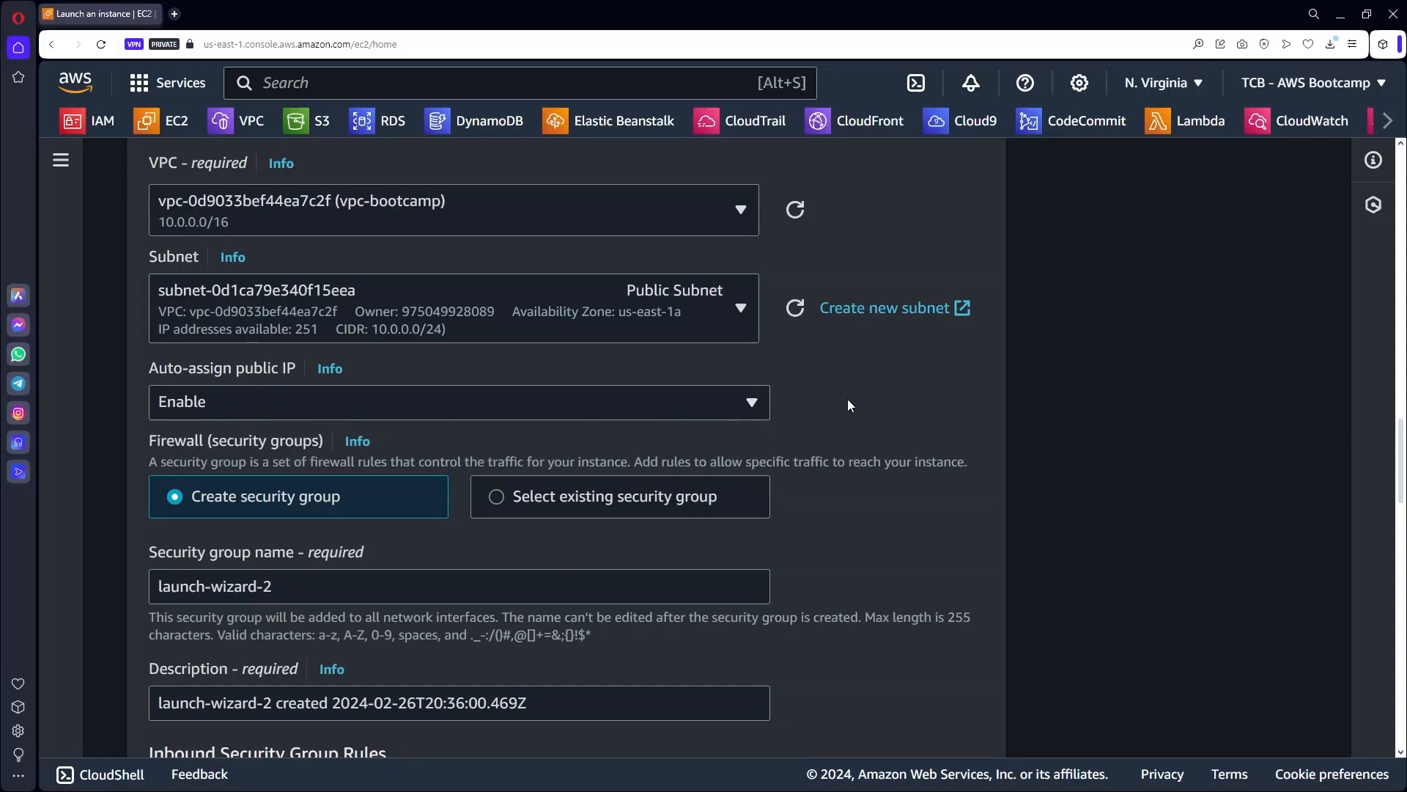
{"action": "scroll", "coordinate": [848, 404], "scroll_direction": "down", "scroll_amount": 2}
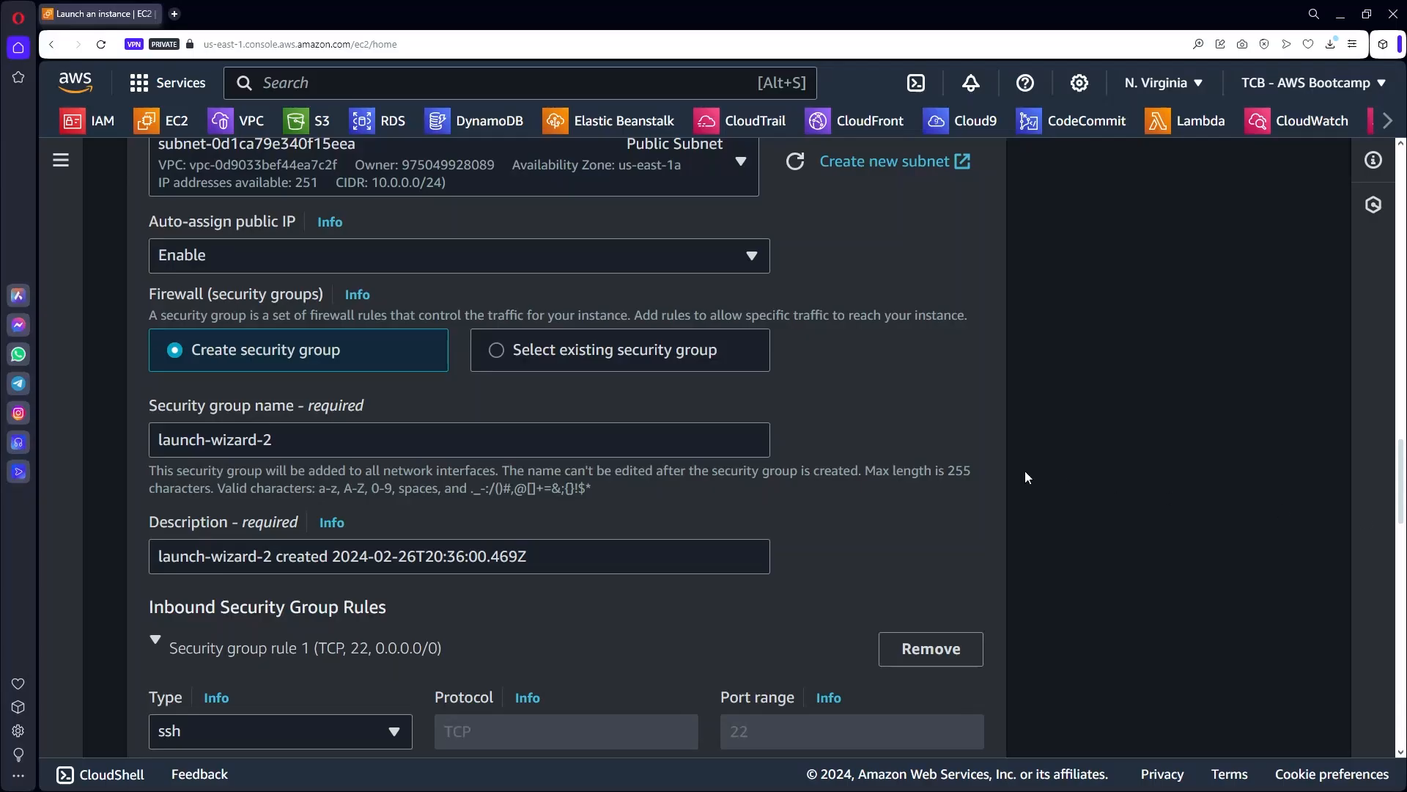
Name the new security group app01-sg and set its description to app01-sg.
{"action": "left_click", "coordinate": [272, 437]}
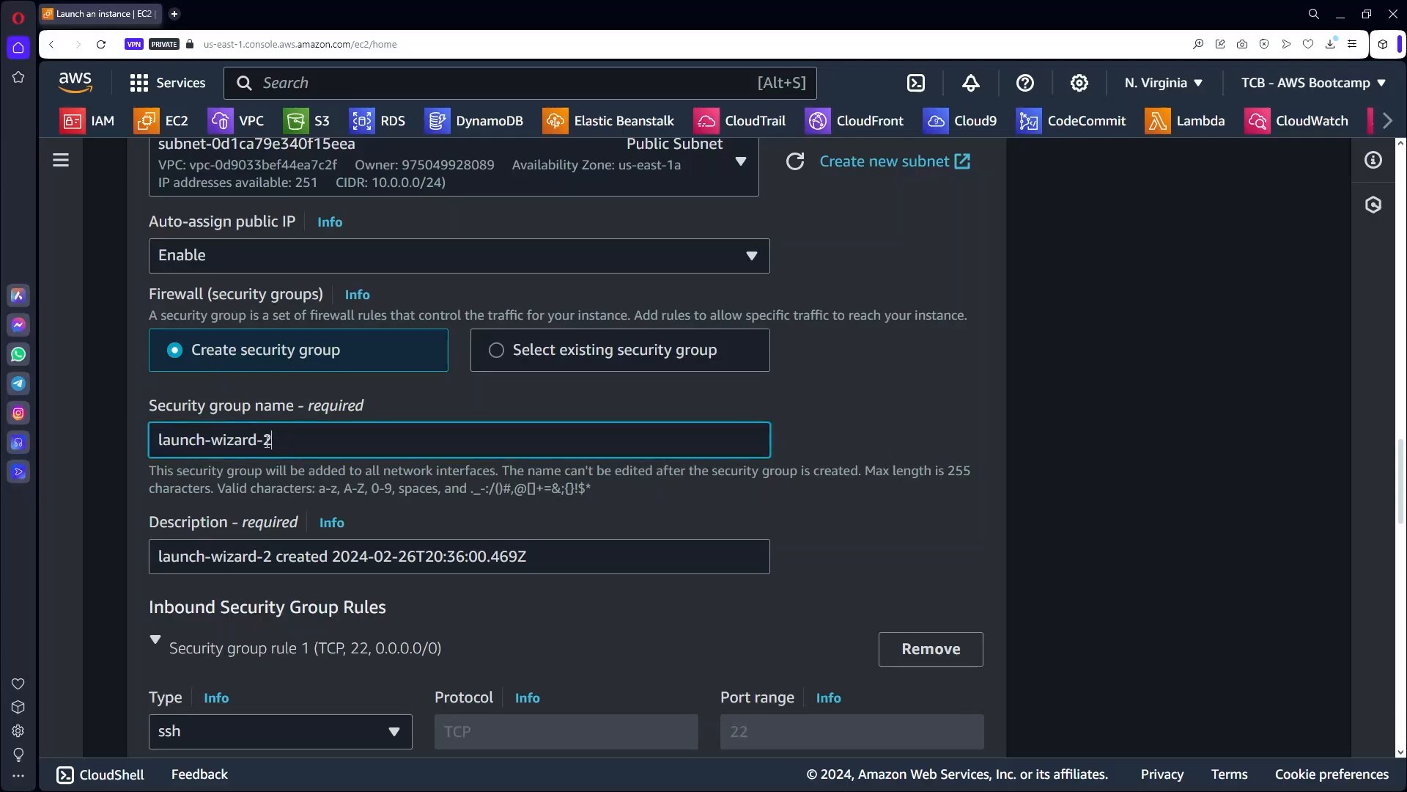
{"action": "left_click_drag", "start_coordinate": [272, 437], "coordinate": [103, 437]}
{"action": "type", "text": "app01-sg"}
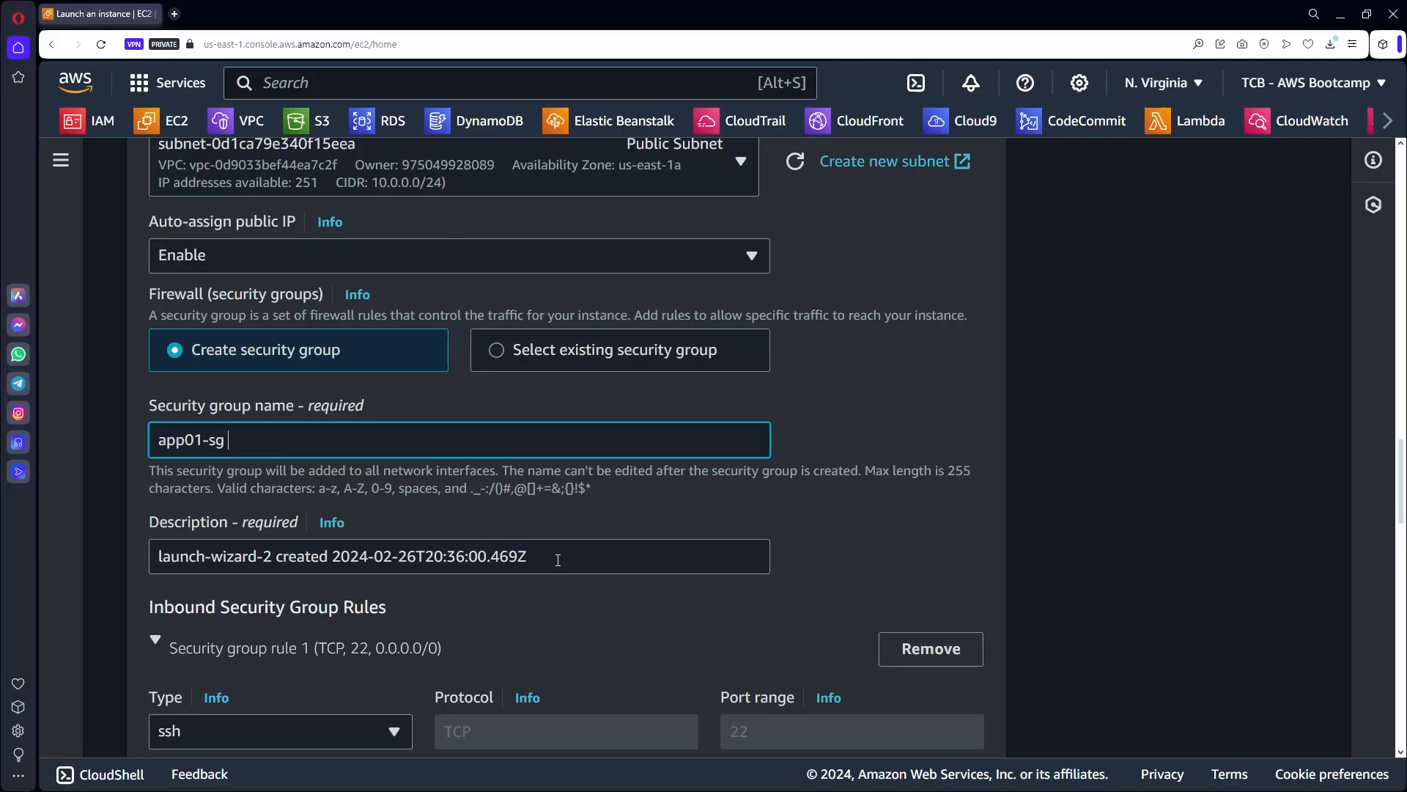
{"action": "left_click_drag", "start_coordinate": [558, 559], "coordinate": [102, 553]}
{"action": "type", "text": "app01-sg"}
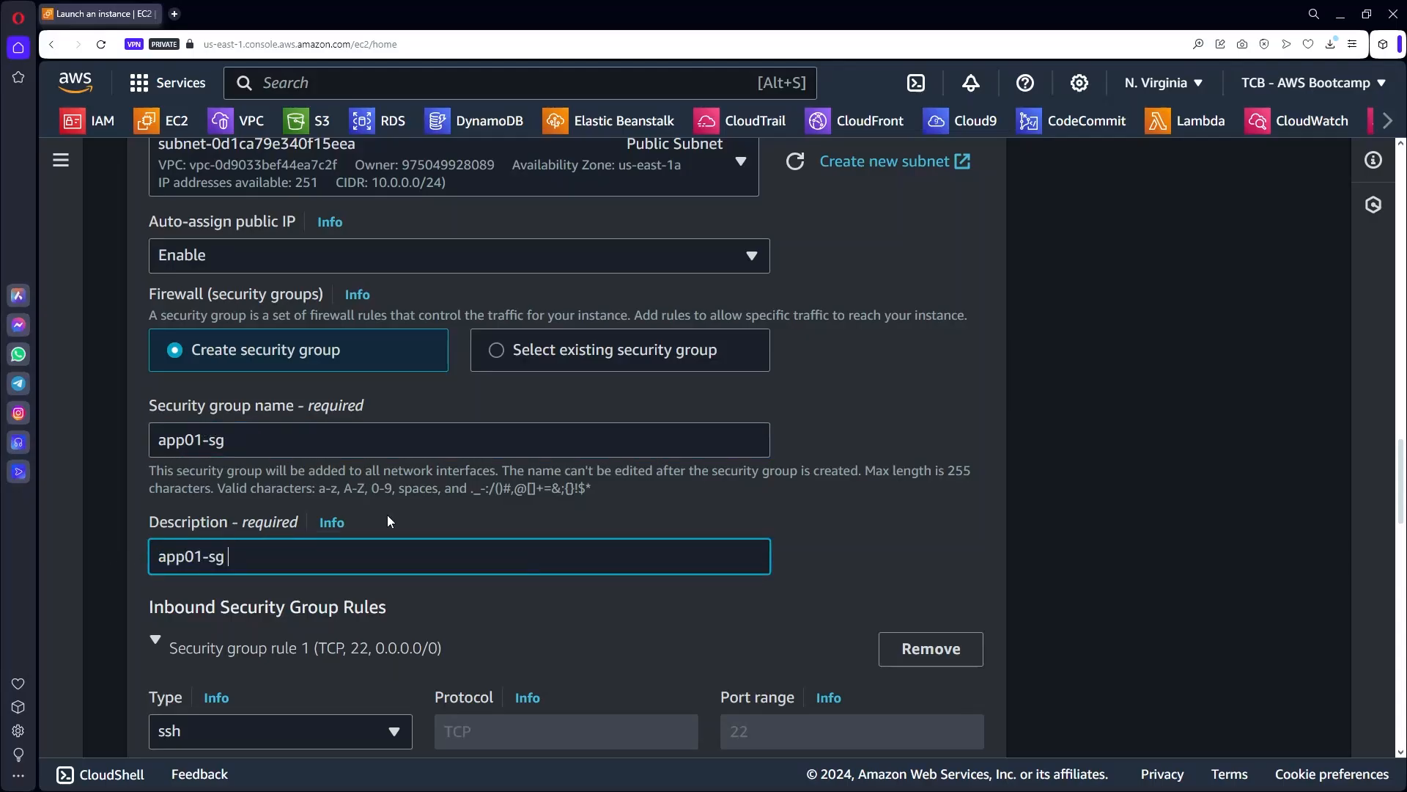
{"action": "scroll", "coordinate": [965, 551], "scroll_direction": "down", "scroll_amount": 5}
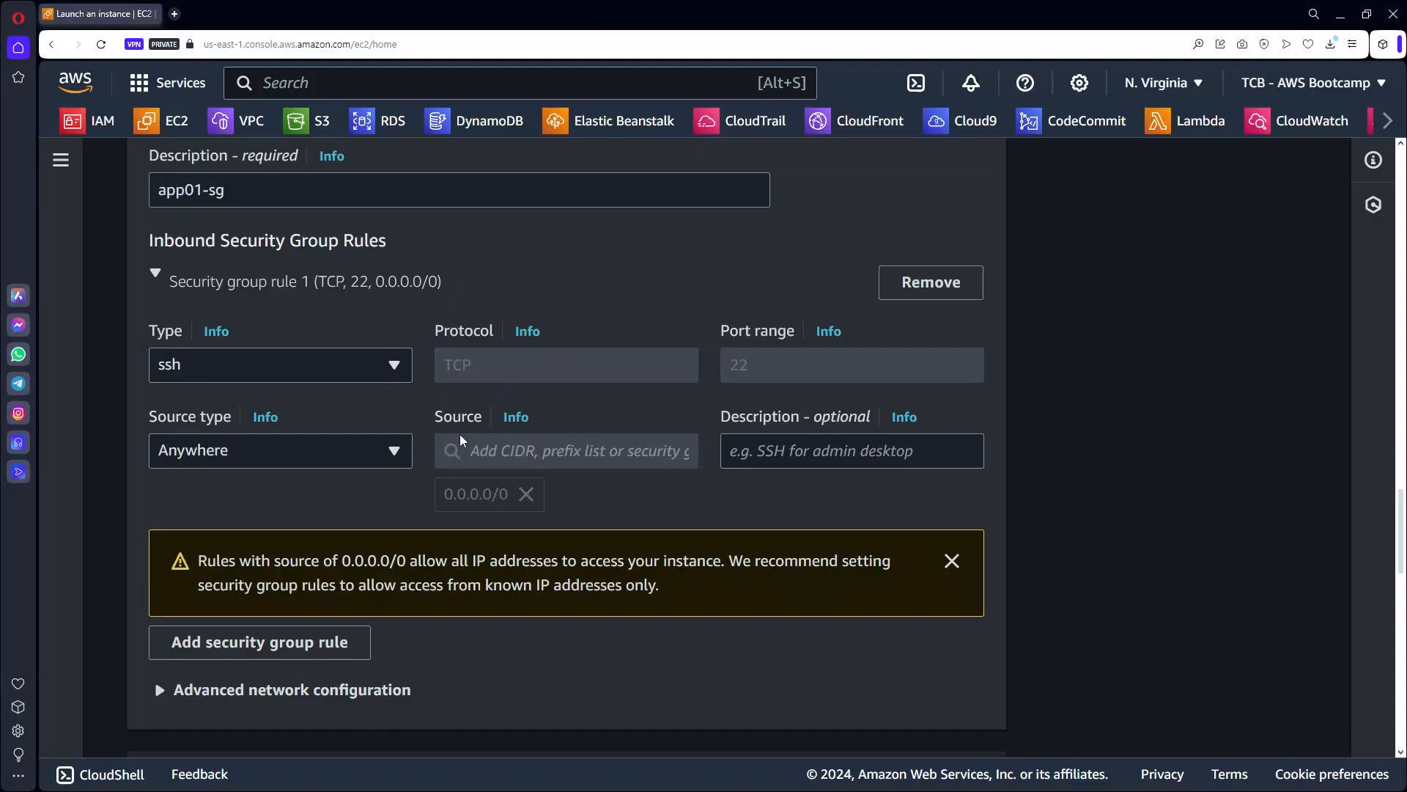
{"action": "scroll", "coordinate": [460, 434], "scroll_direction": "down", "scroll_amount": 2}
Add an inbound Custom TCP rule for port 8080 with source 0.0.0.0/0.
{"action": "left_click", "coordinate": [220, 500]}
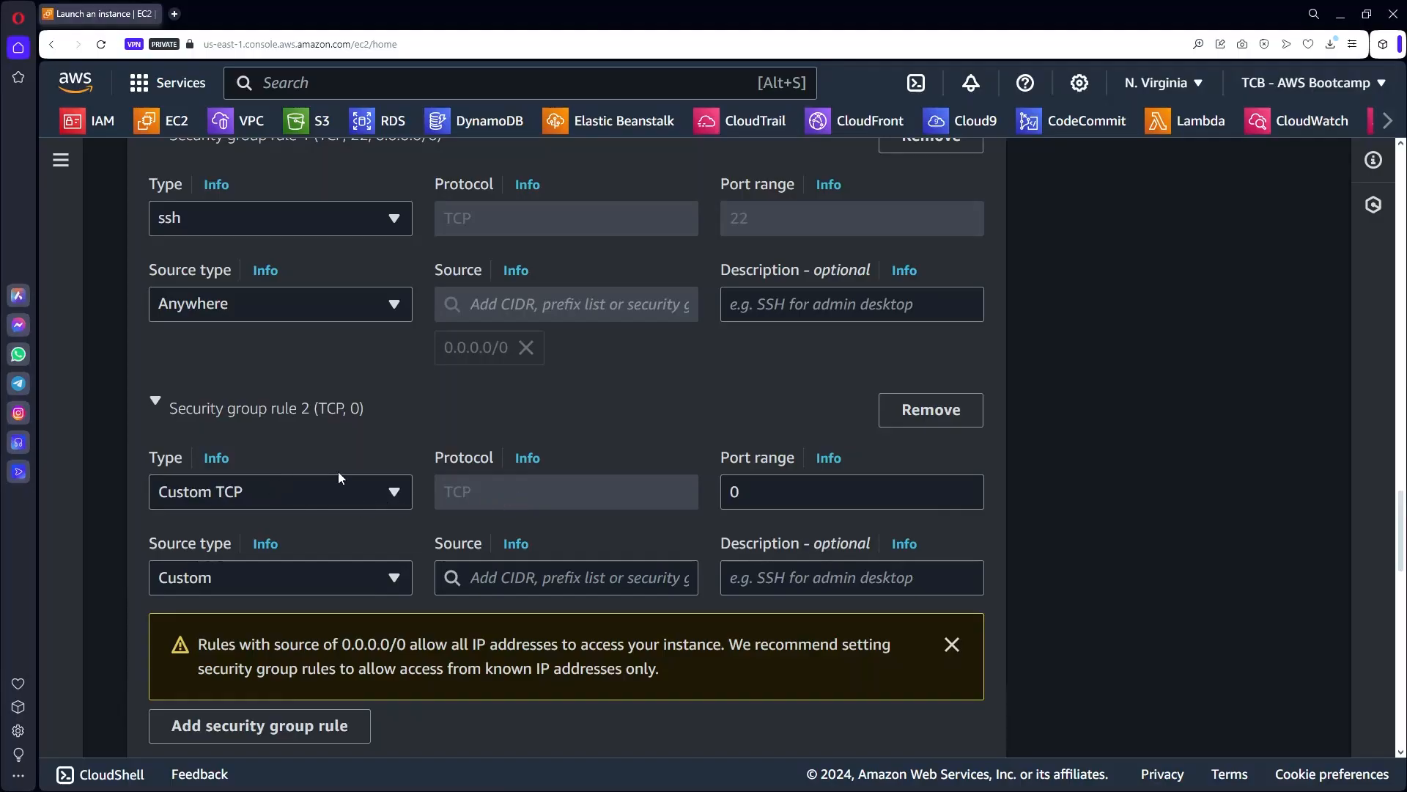
{"action": "double_click", "coordinate": [751, 492]}
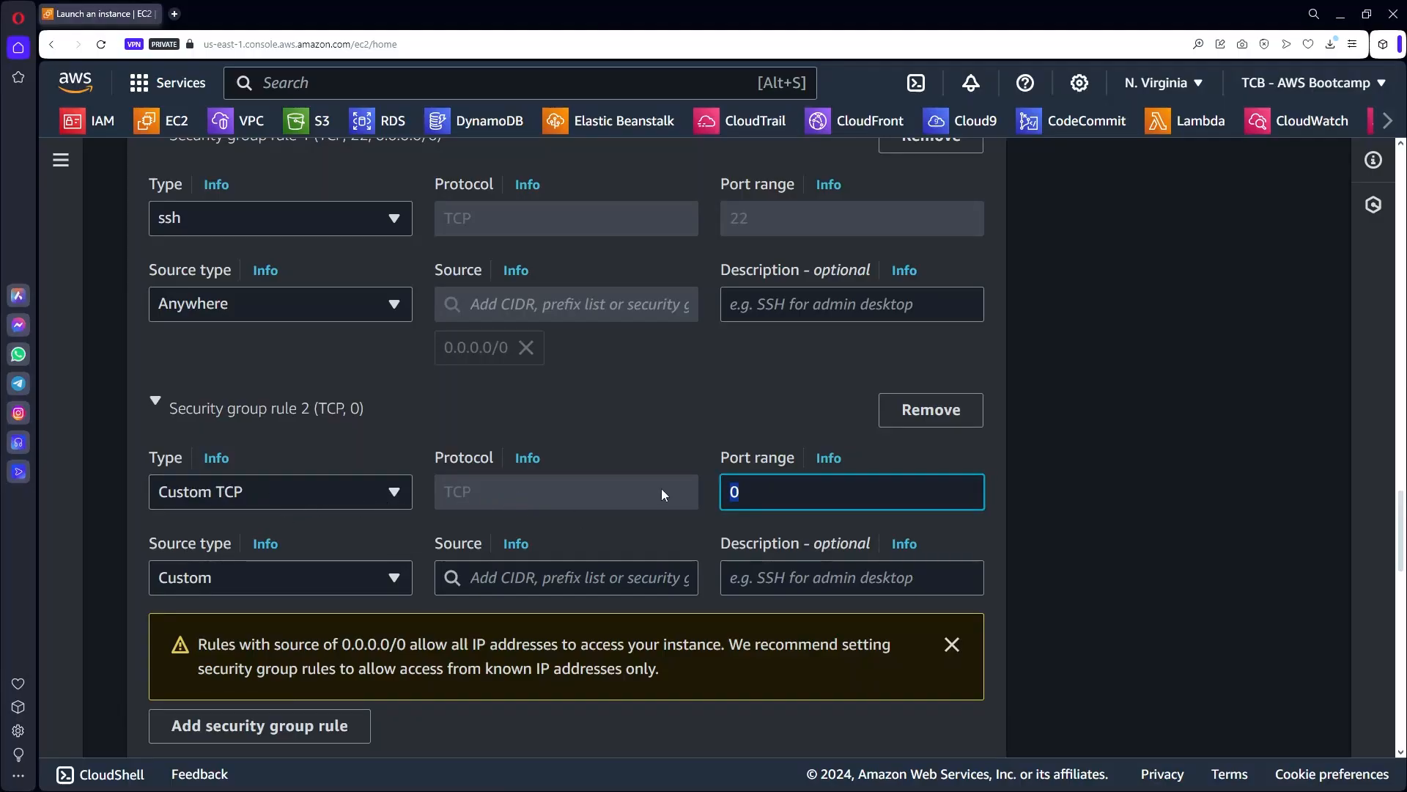
{"action": "type", "text": "8080"}
{"action": "key", "text": "Tab"}
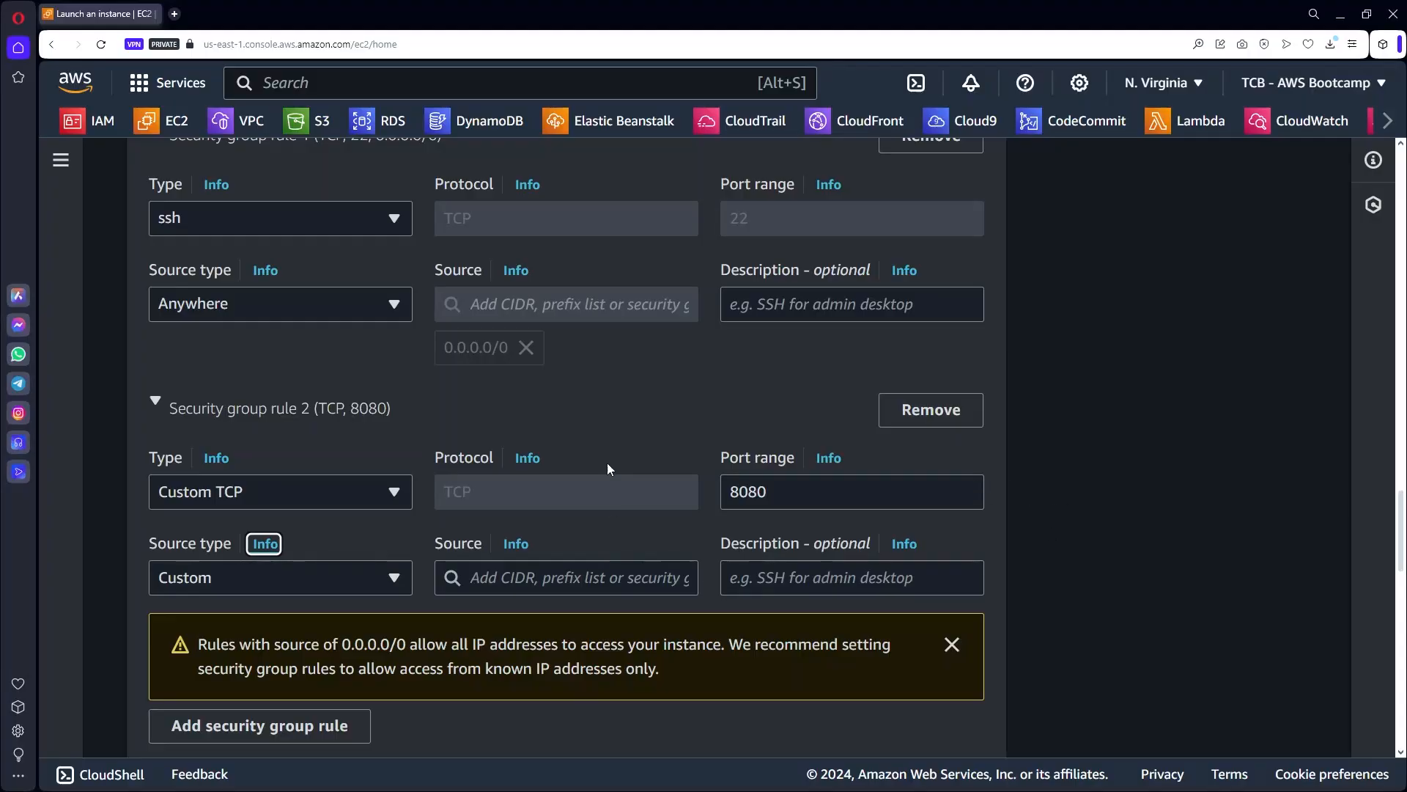
{"action": "scroll", "coordinate": [607, 469], "scroll_direction": "up", "scroll_amount": 1}
{"action": "scroll", "coordinate": [609, 507], "scroll_direction": "down", "scroll_amount": 2}
{"action": "left_click", "coordinate": [546, 505]}
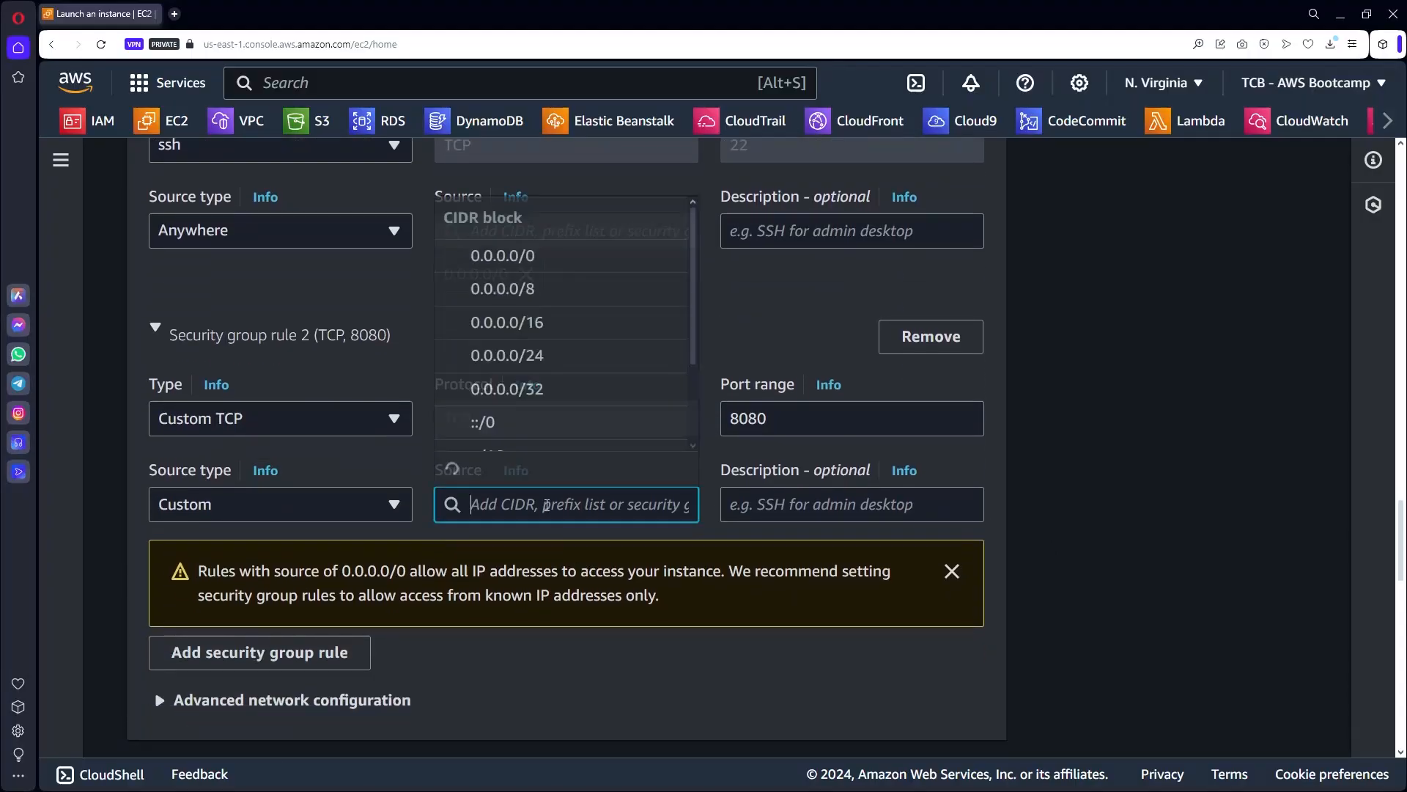
{"action": "left_click", "coordinate": [533, 258]}
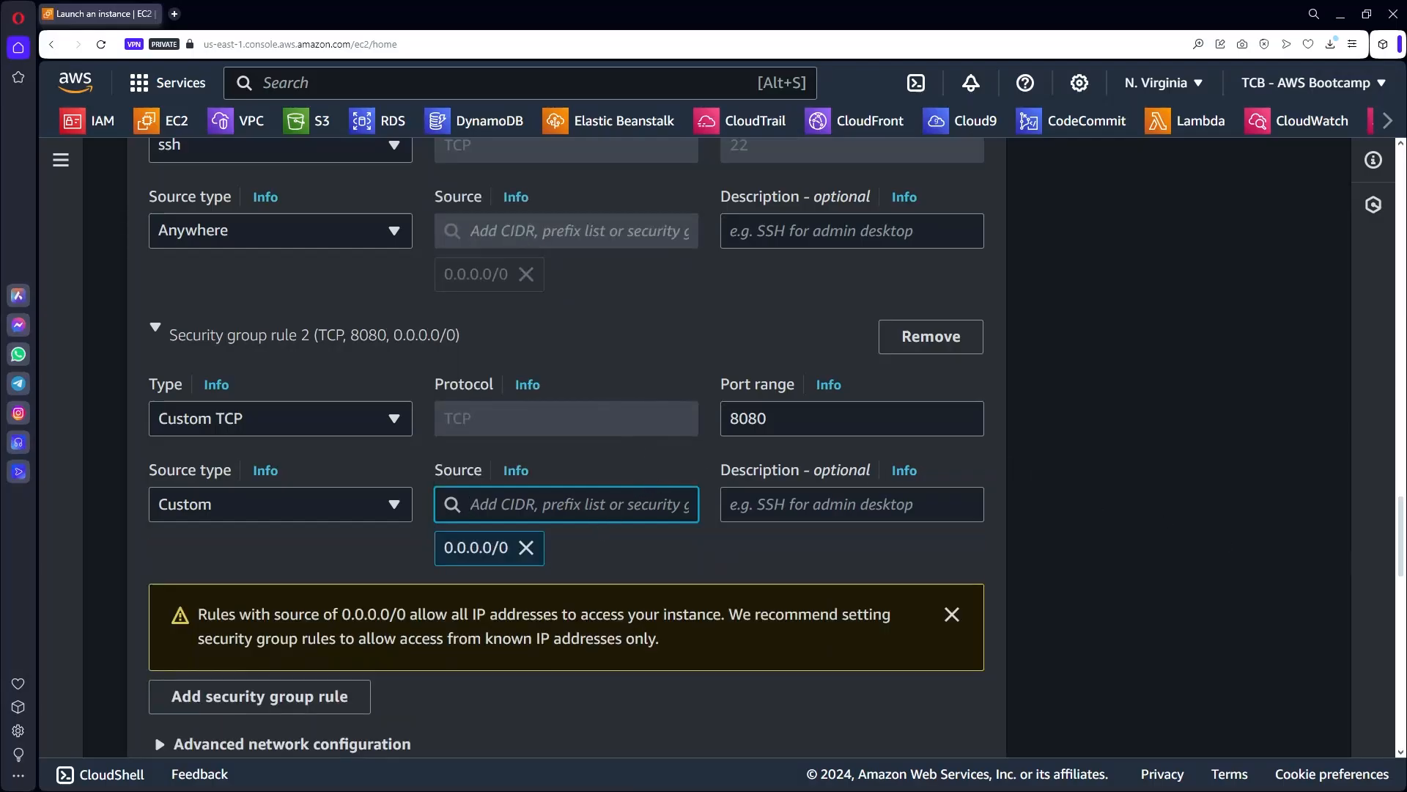
{"action": "left_click", "coordinate": [984, 549]}
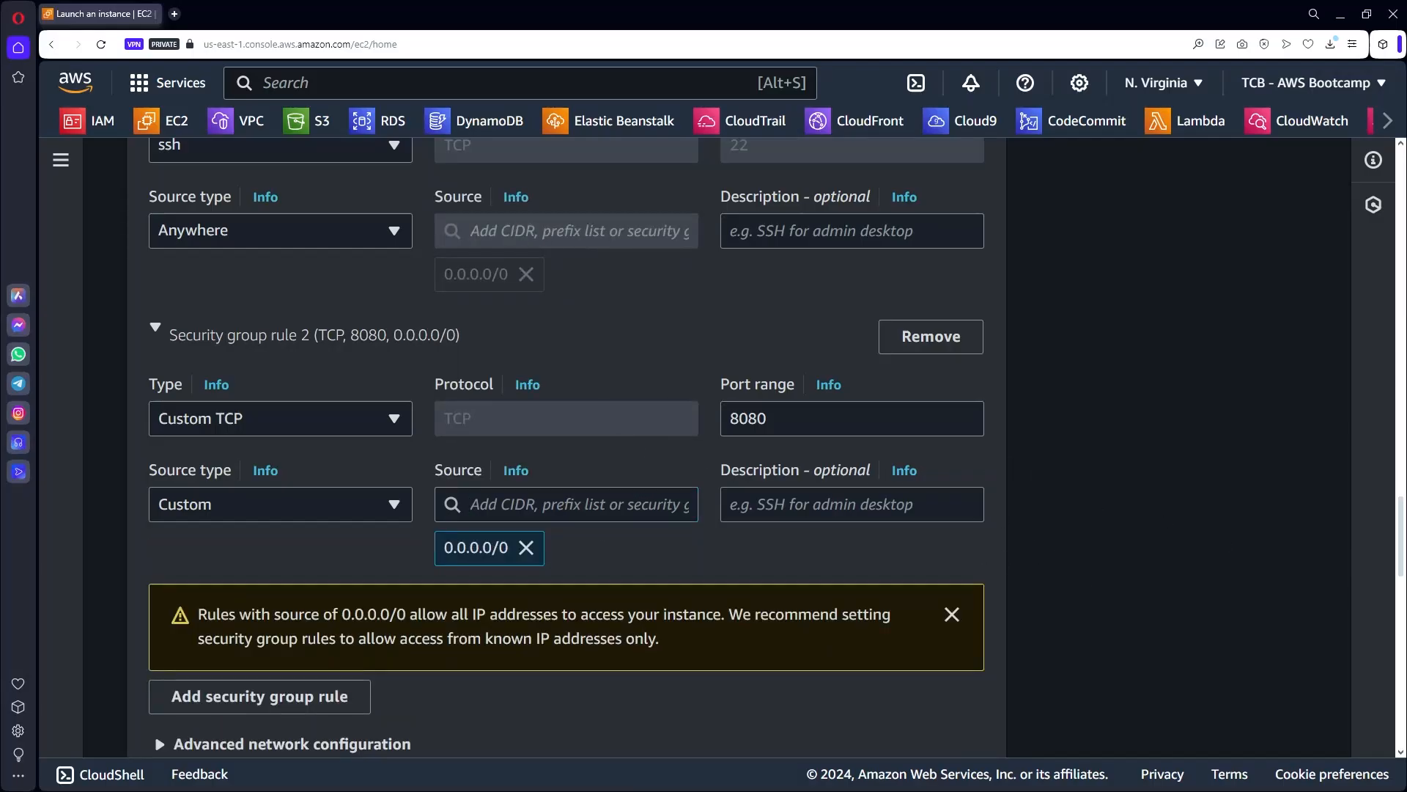
{"action": "scroll", "coordinate": [900, 552], "scroll_direction": "down", "scroll_amount": 7}
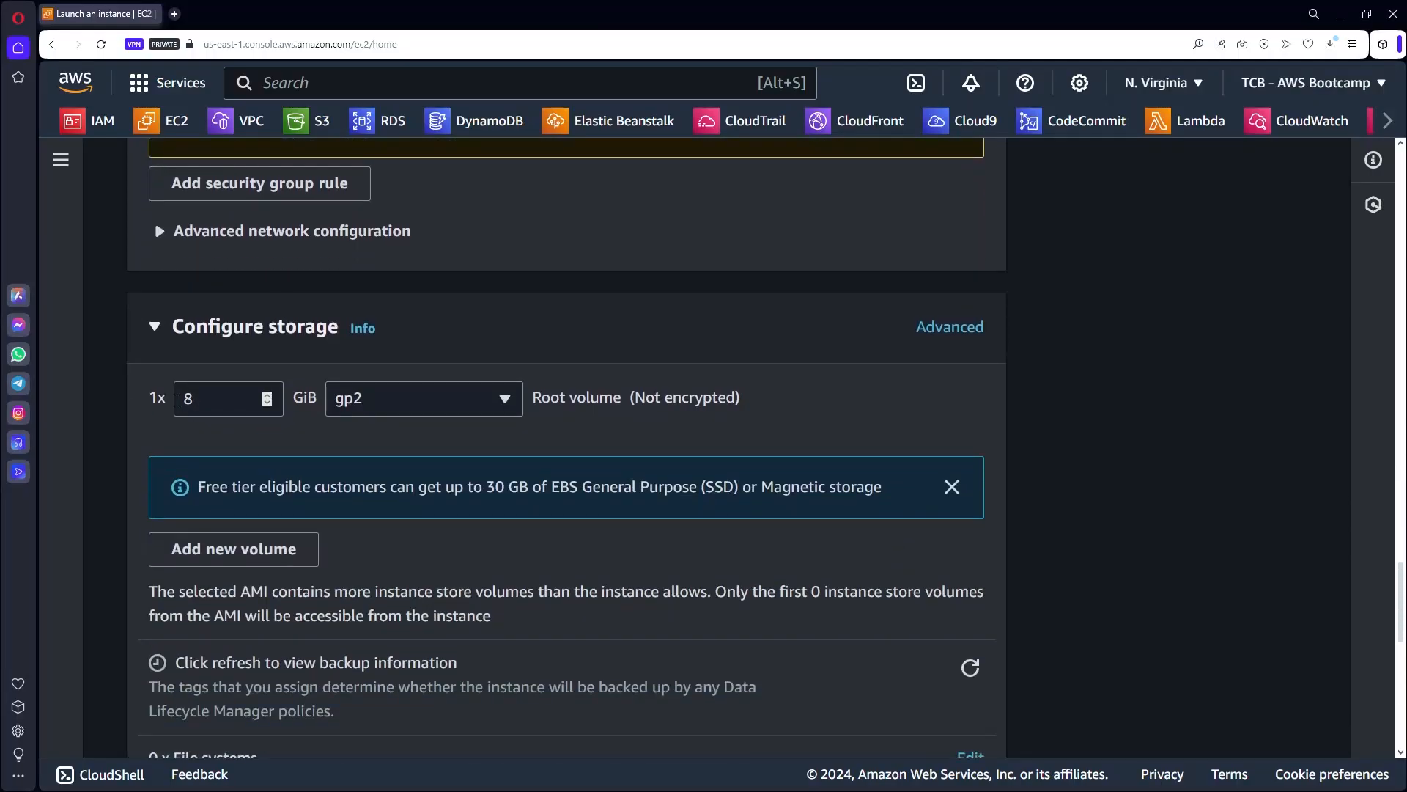
{"action": "scroll", "coordinate": [803, 581], "scroll_direction": "down", "scroll_amount": 3}
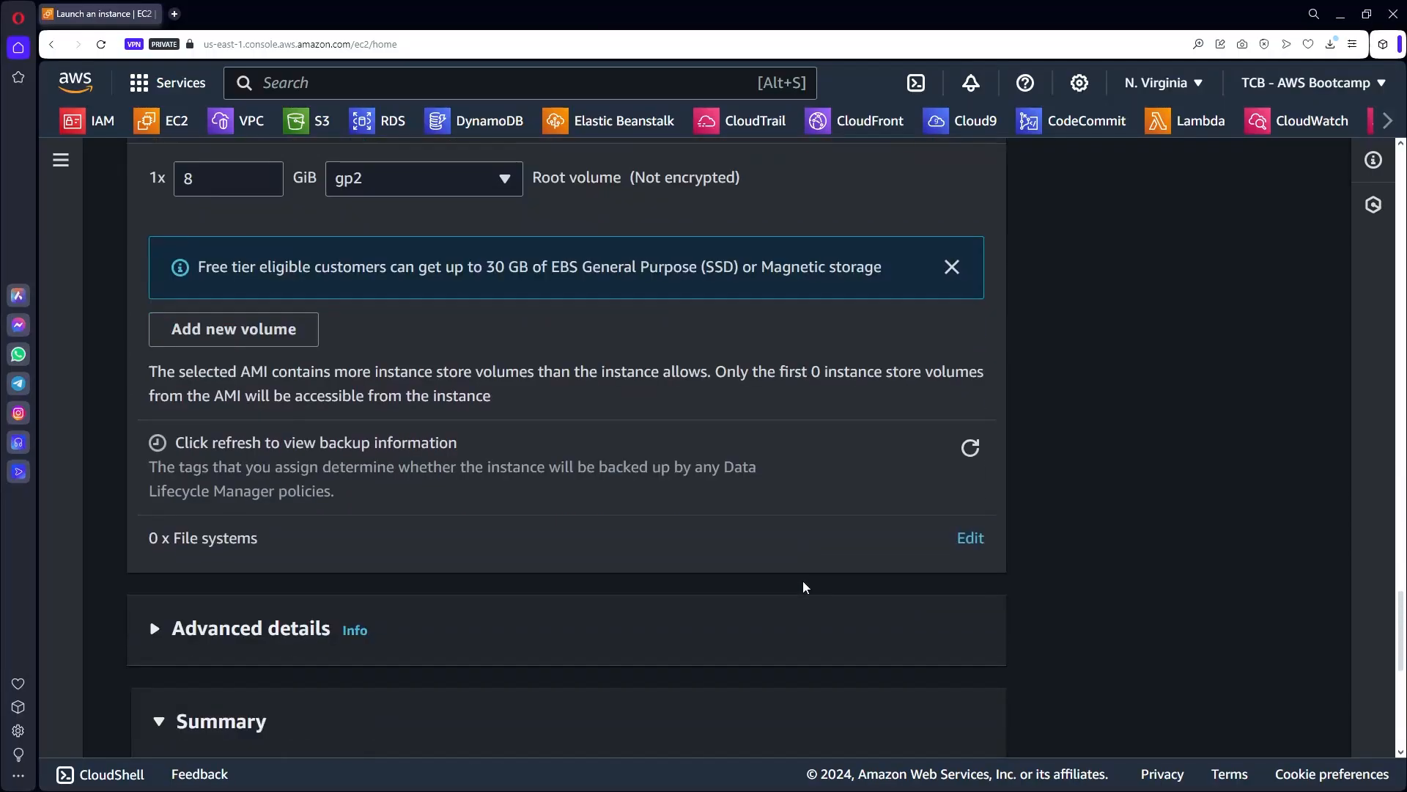
{"action": "scroll", "coordinate": [803, 586], "scroll_direction": "down", "scroll_amount": 6}
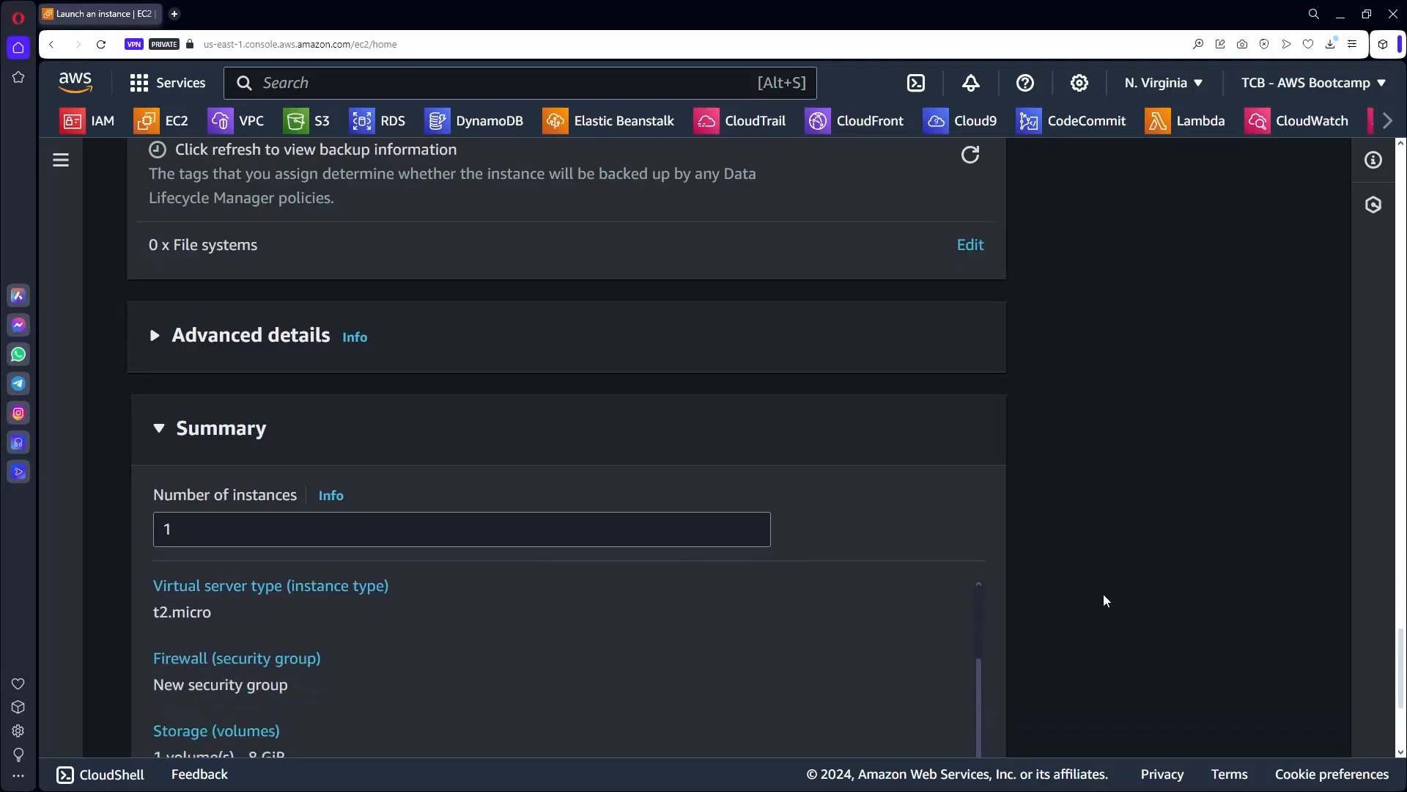
{"action": "scroll", "coordinate": [1105, 599], "scroll_direction": "down", "scroll_amount": 4}
Launch the EC2 instance and open the RDS console in a new browser tab.
{"action": "left_click", "coordinate": [903, 665]}
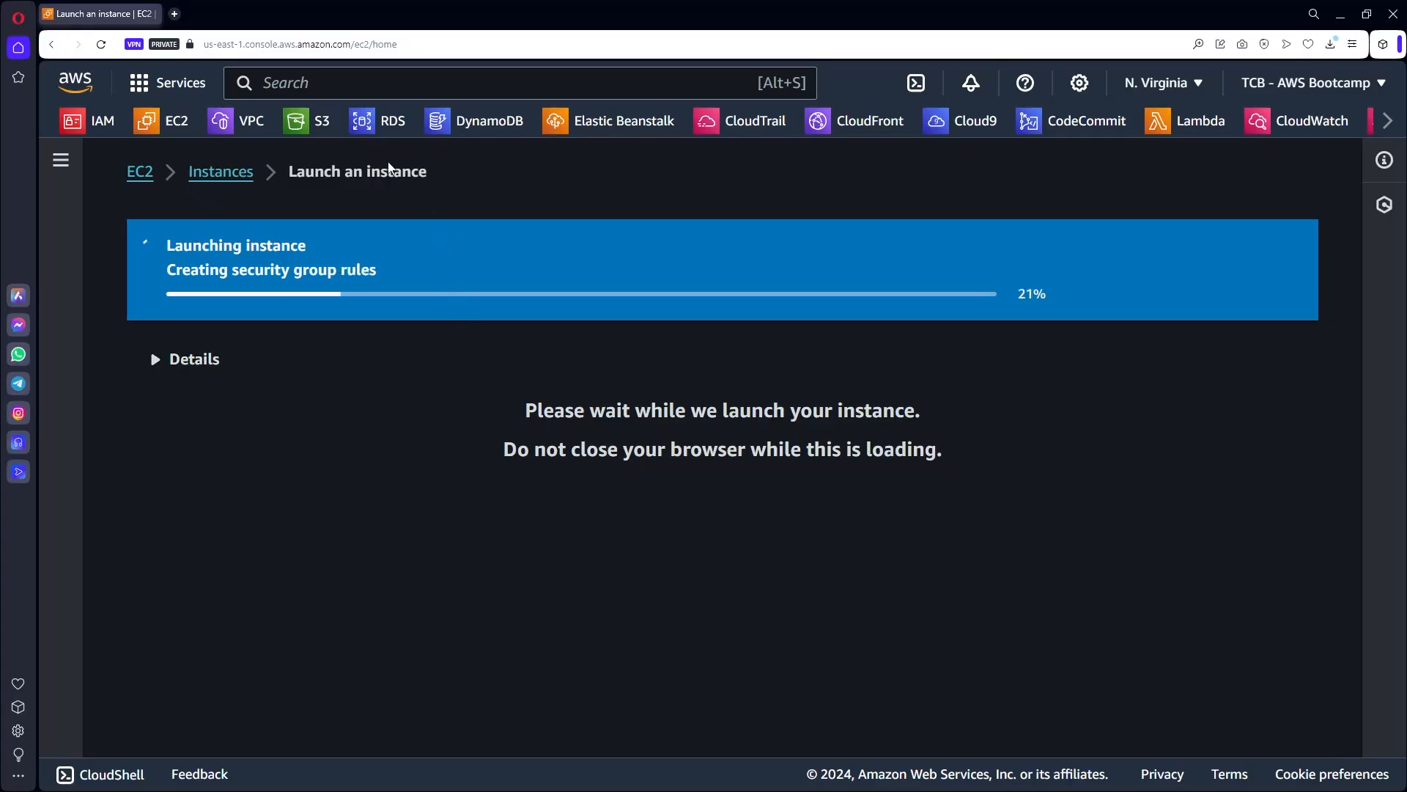
{"action": "right_click", "coordinate": [372, 122]}
{"action": "left_click", "coordinate": [410, 133]}
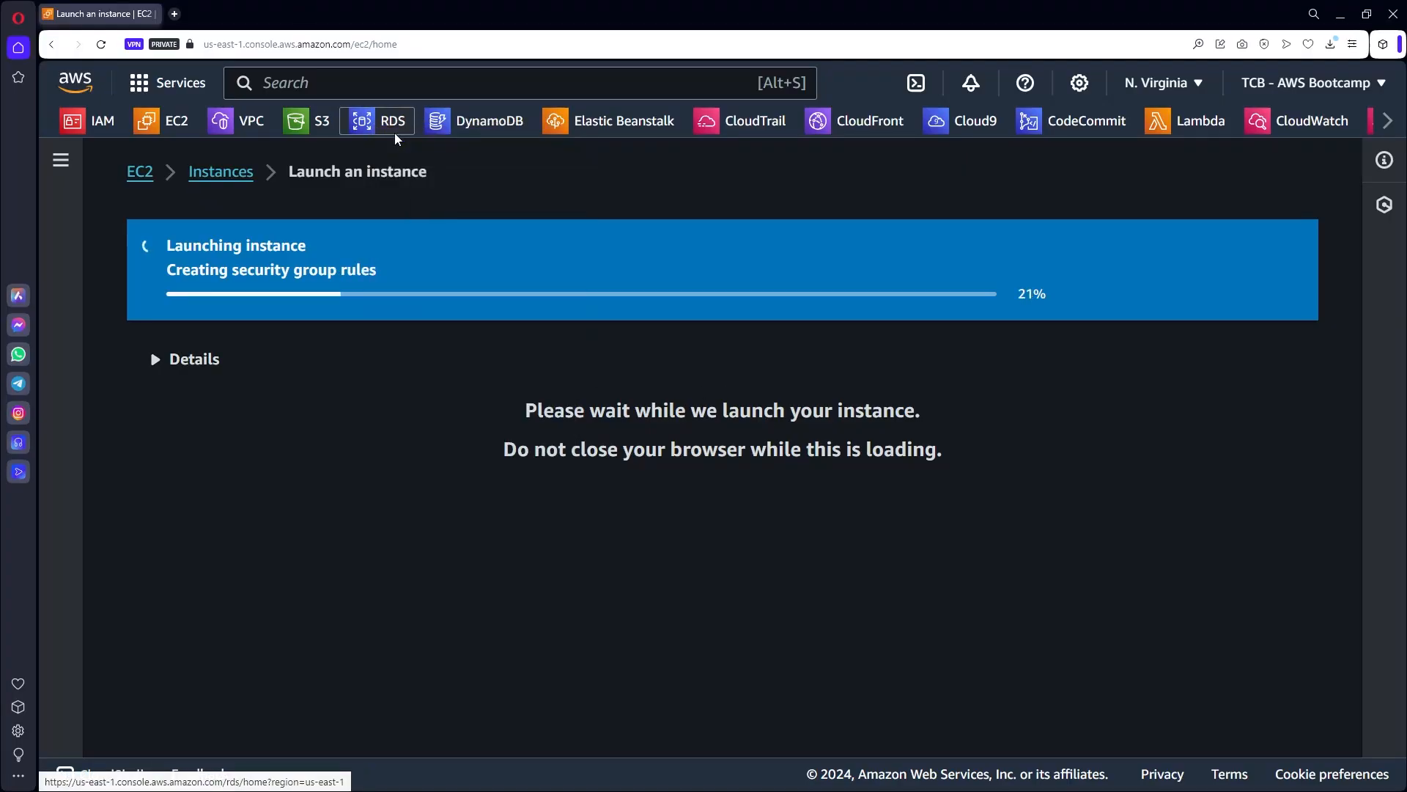
{"action": "left_click", "coordinate": [236, 17]}
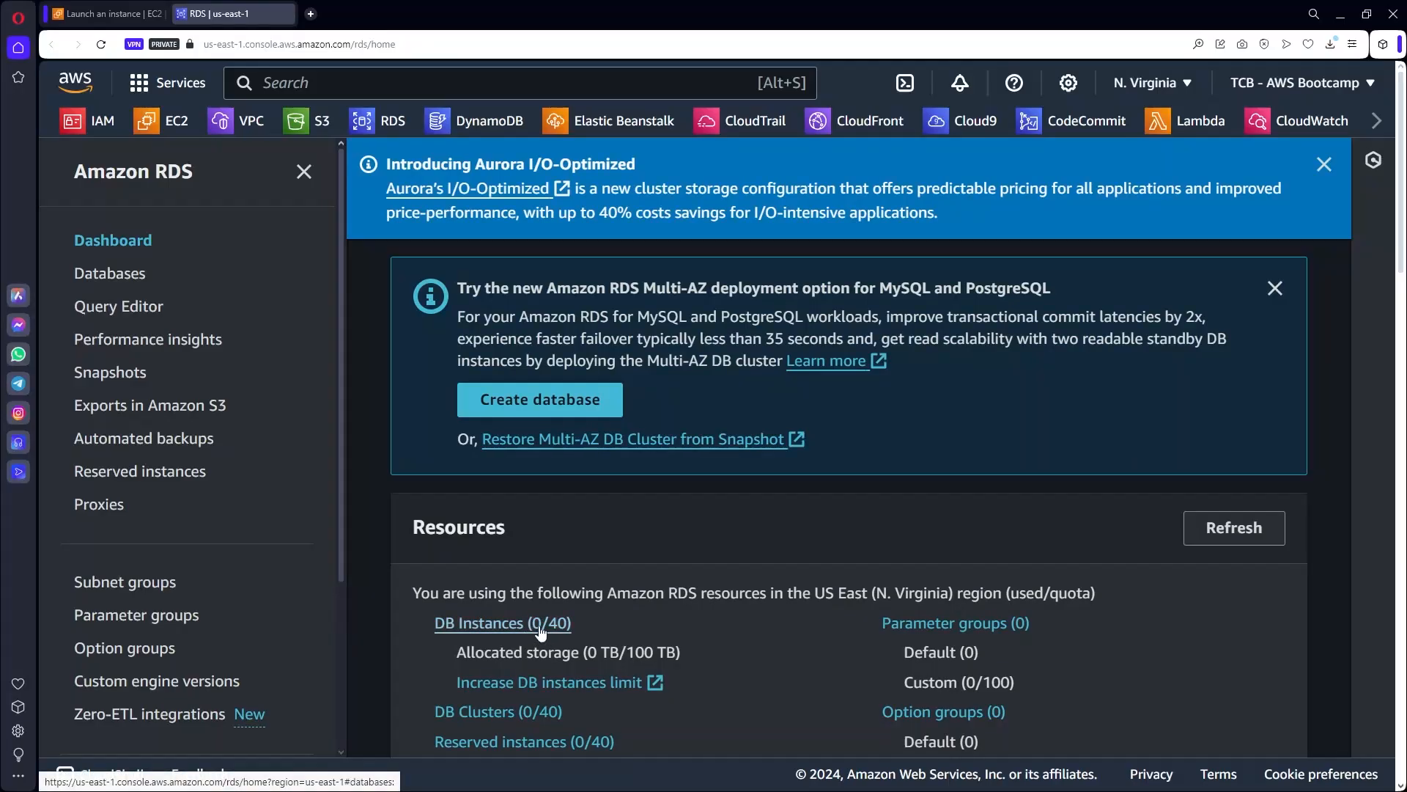
From DB Instances, begin a Standard create database using the MySQL engine.
{"action": "left_click", "coordinate": [479, 625]}
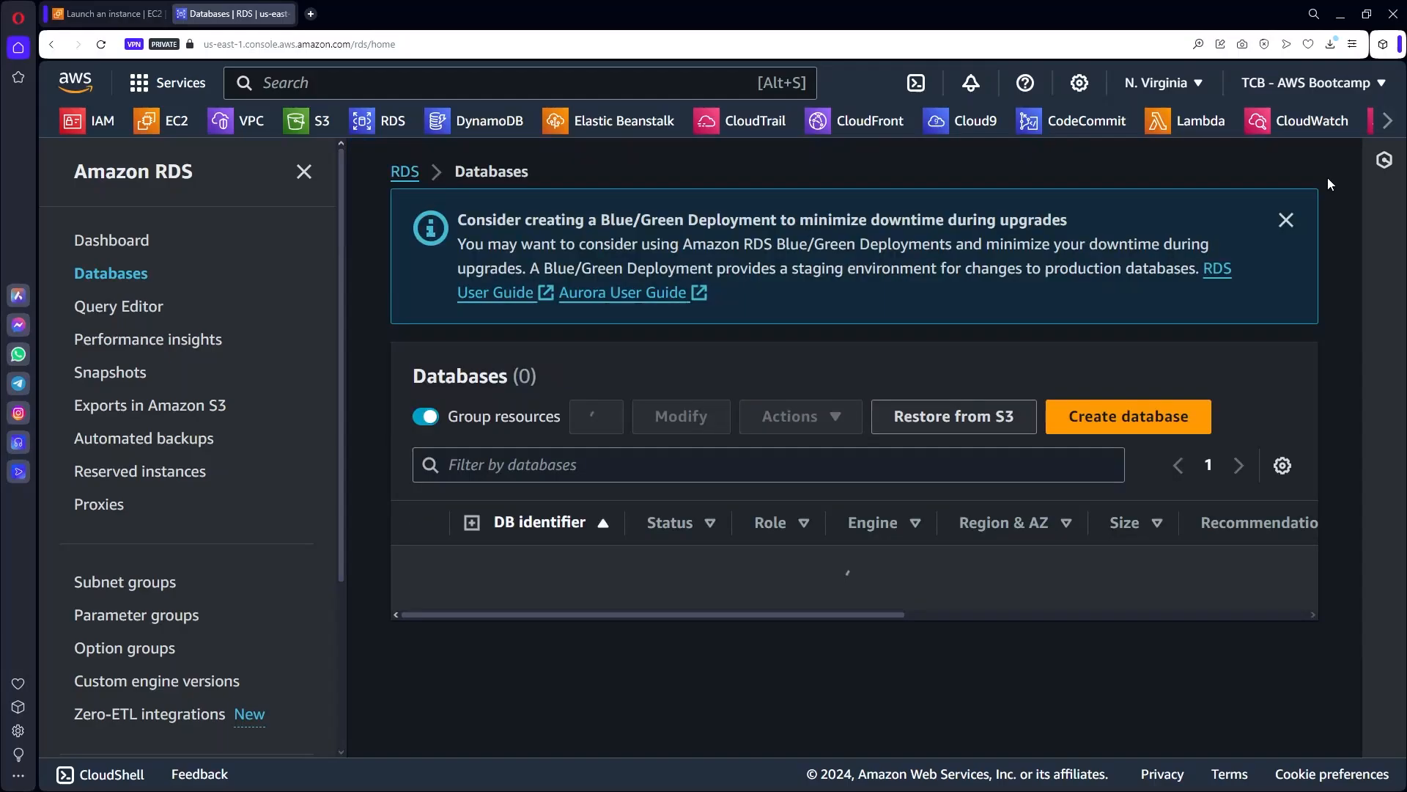
{"action": "left_click", "coordinate": [1136, 422]}
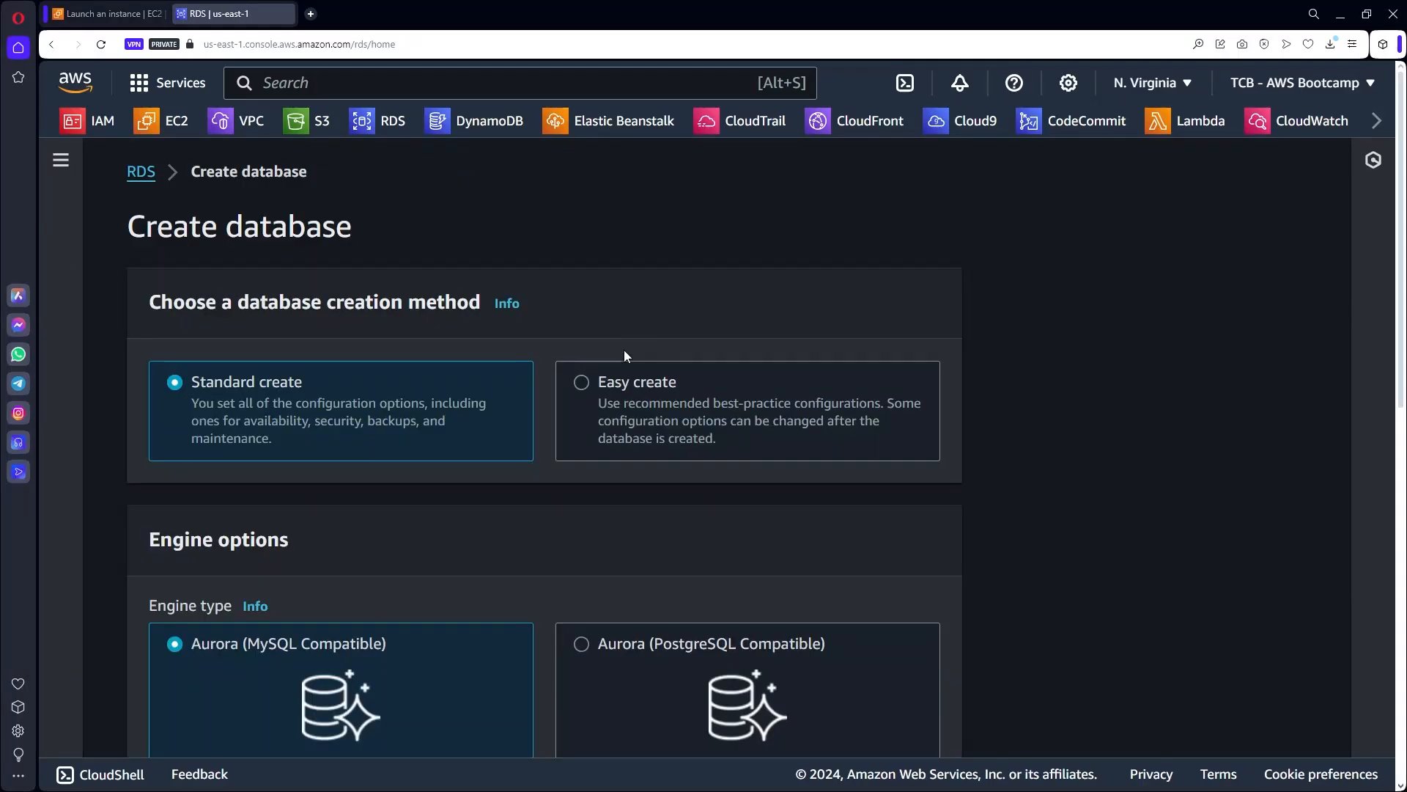
{"action": "scroll", "coordinate": [625, 356], "scroll_direction": "down", "scroll_amount": 2}
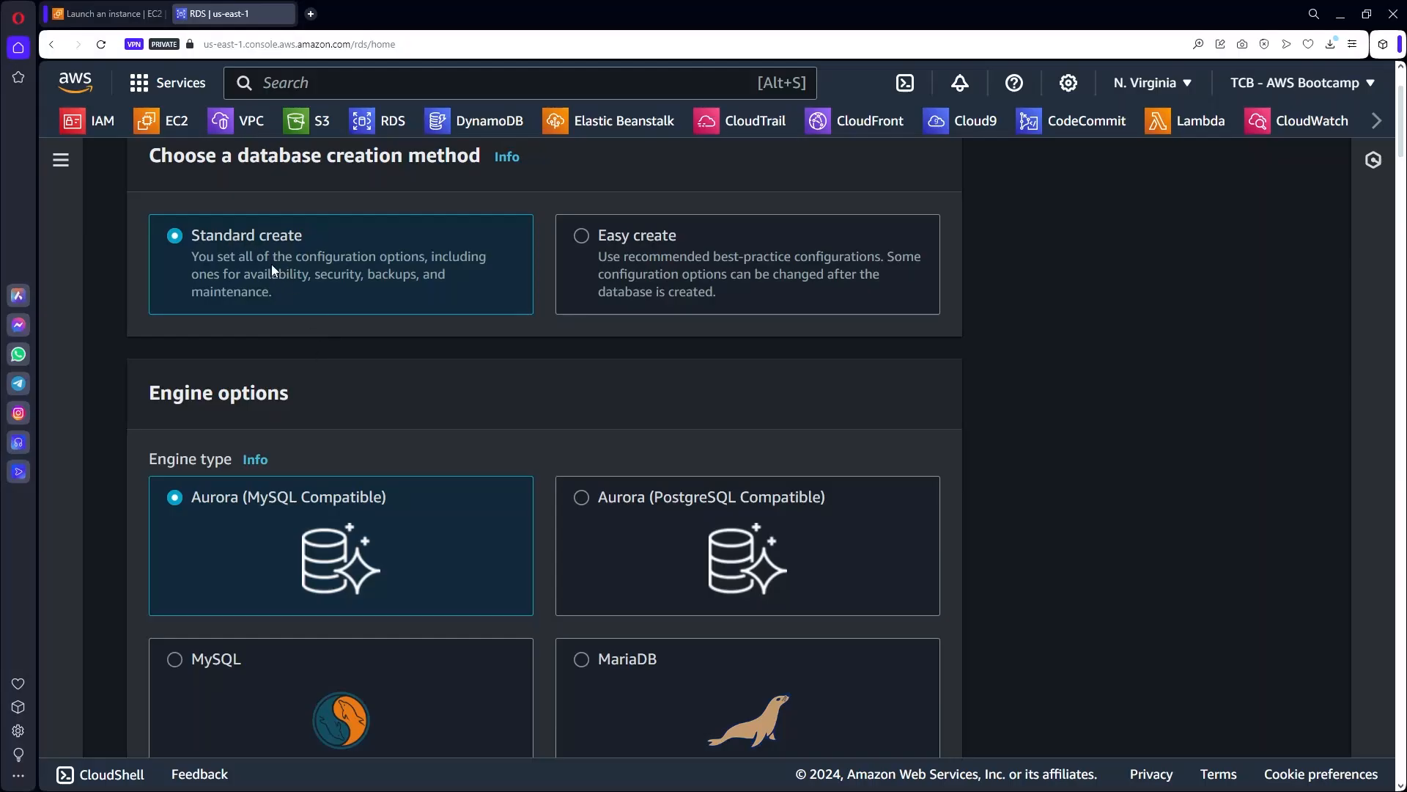
{"action": "scroll", "coordinate": [385, 446], "scroll_direction": "down", "scroll_amount": 2}
{"action": "scroll", "coordinate": [324, 441], "scroll_direction": "down", "scroll_amount": 2}
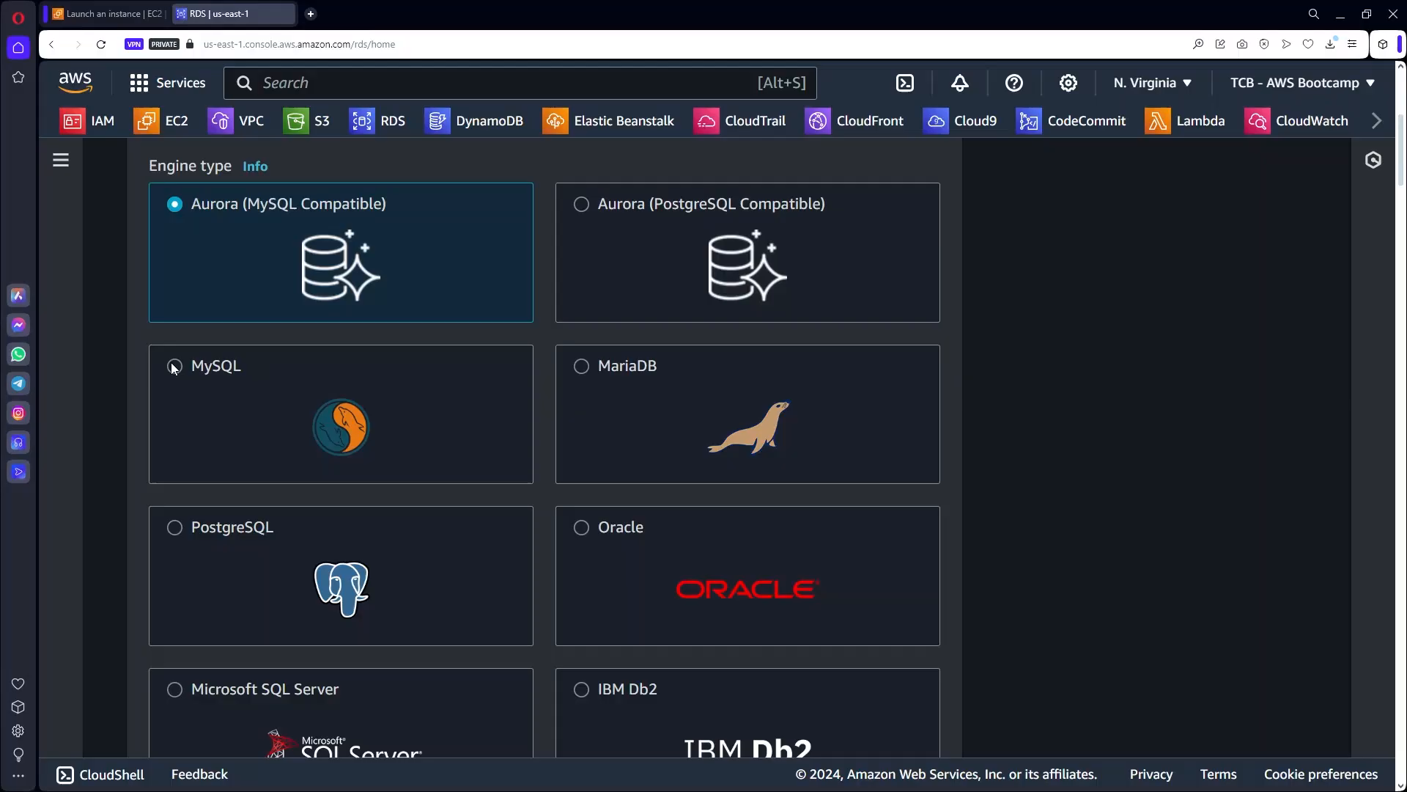
{"action": "left_click", "coordinate": [174, 368]}
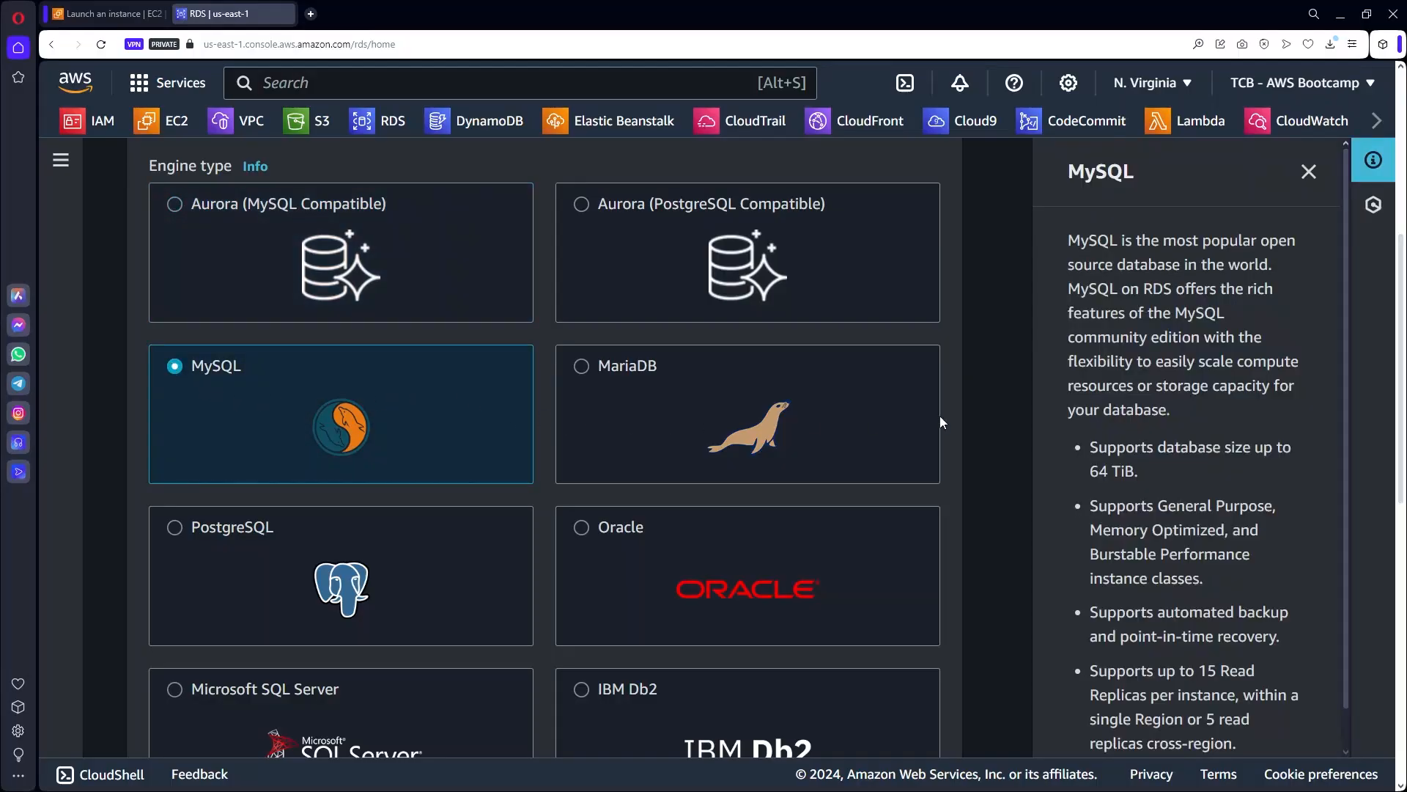
{"action": "left_click", "coordinate": [1309, 171]}
{"action": "scroll", "coordinate": [720, 393], "scroll_direction": "down", "scroll_amount": 5}
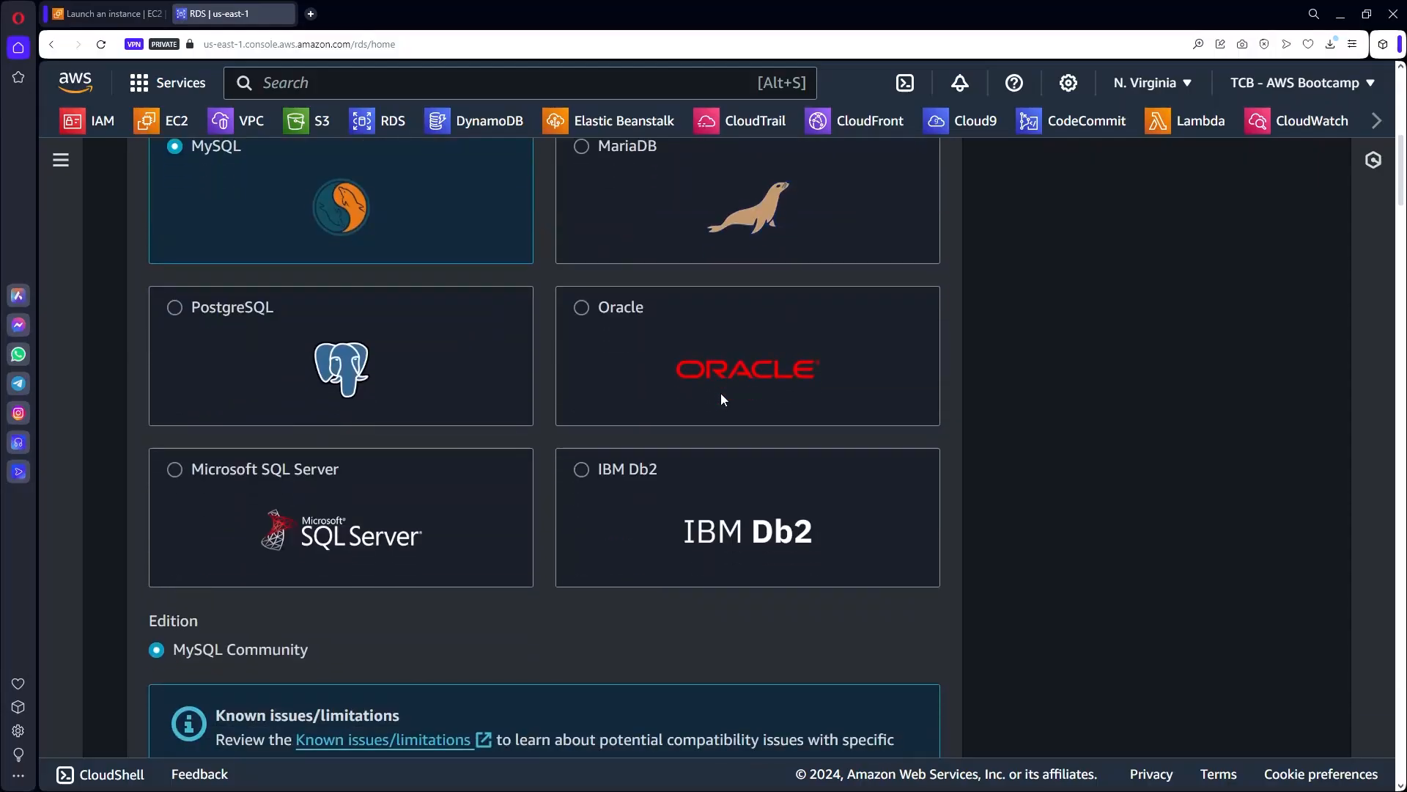
{"action": "scroll", "coordinate": [722, 395], "scroll_direction": "down", "scroll_amount": 6}
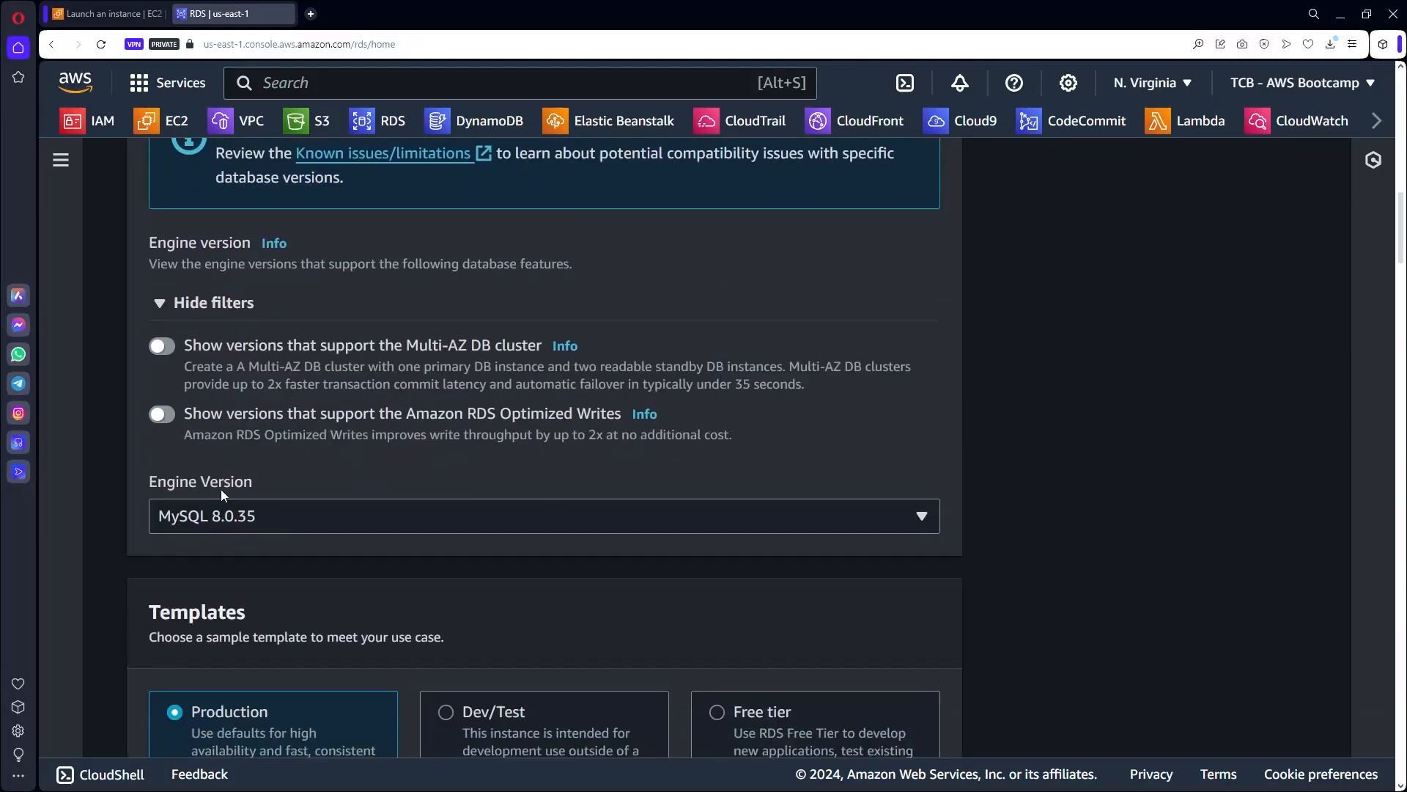
Keep MySQL 8.0.35 as the engine version and choose the Free tier template.
{"action": "left_click", "coordinate": [415, 512]}
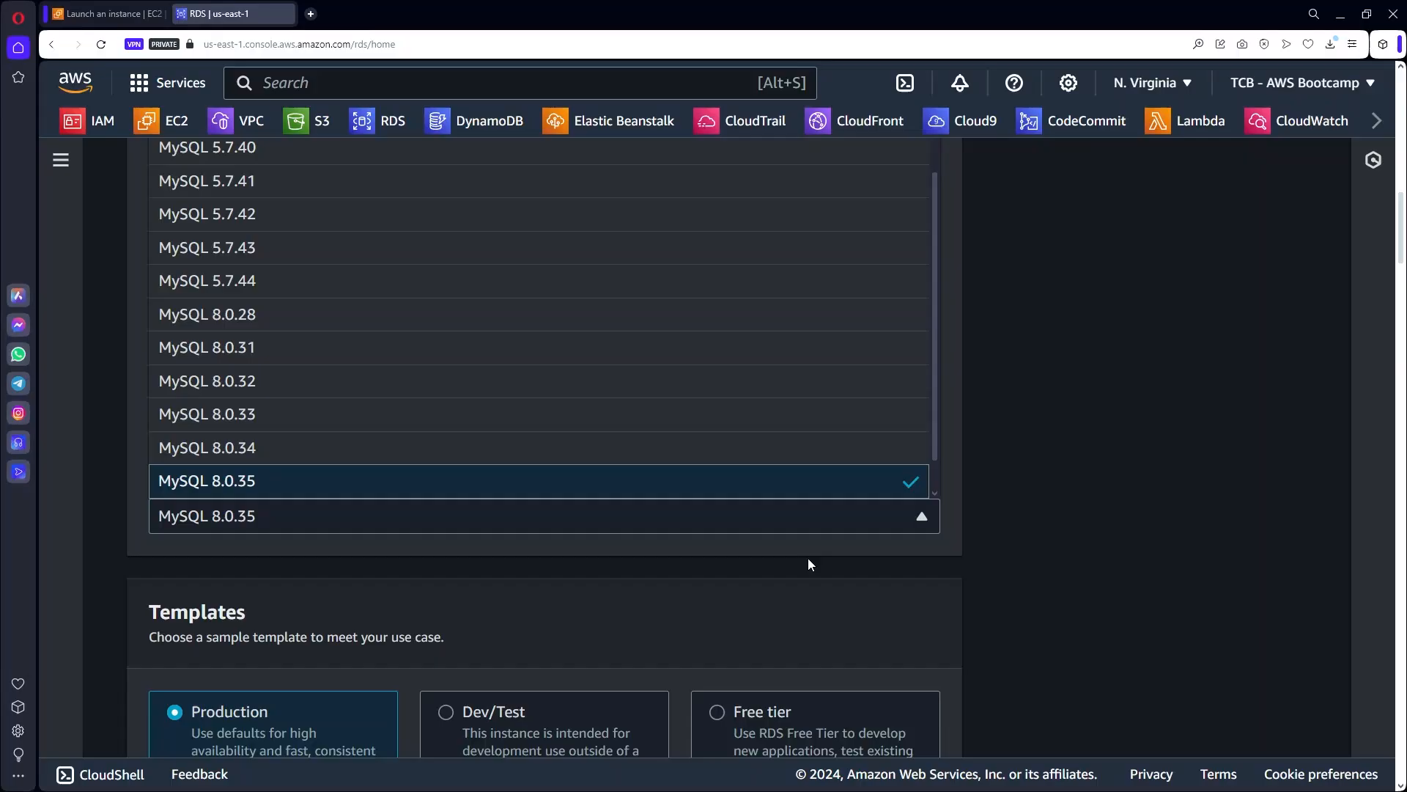
{"action": "left_click", "coordinate": [962, 512]}
{"action": "scroll", "coordinate": [961, 512], "scroll_direction": "down", "scroll_amount": 5}
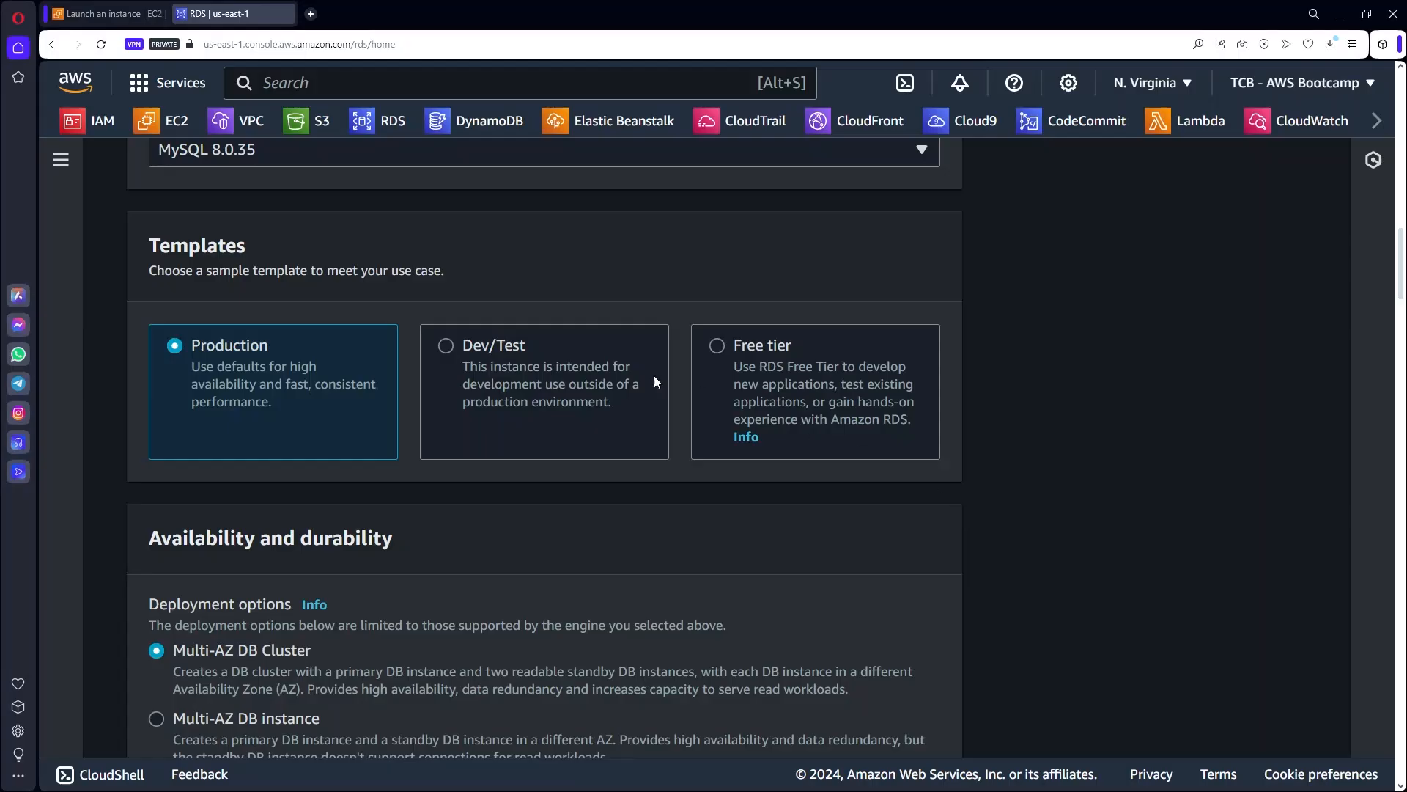
{"action": "left_click", "coordinate": [720, 341]}
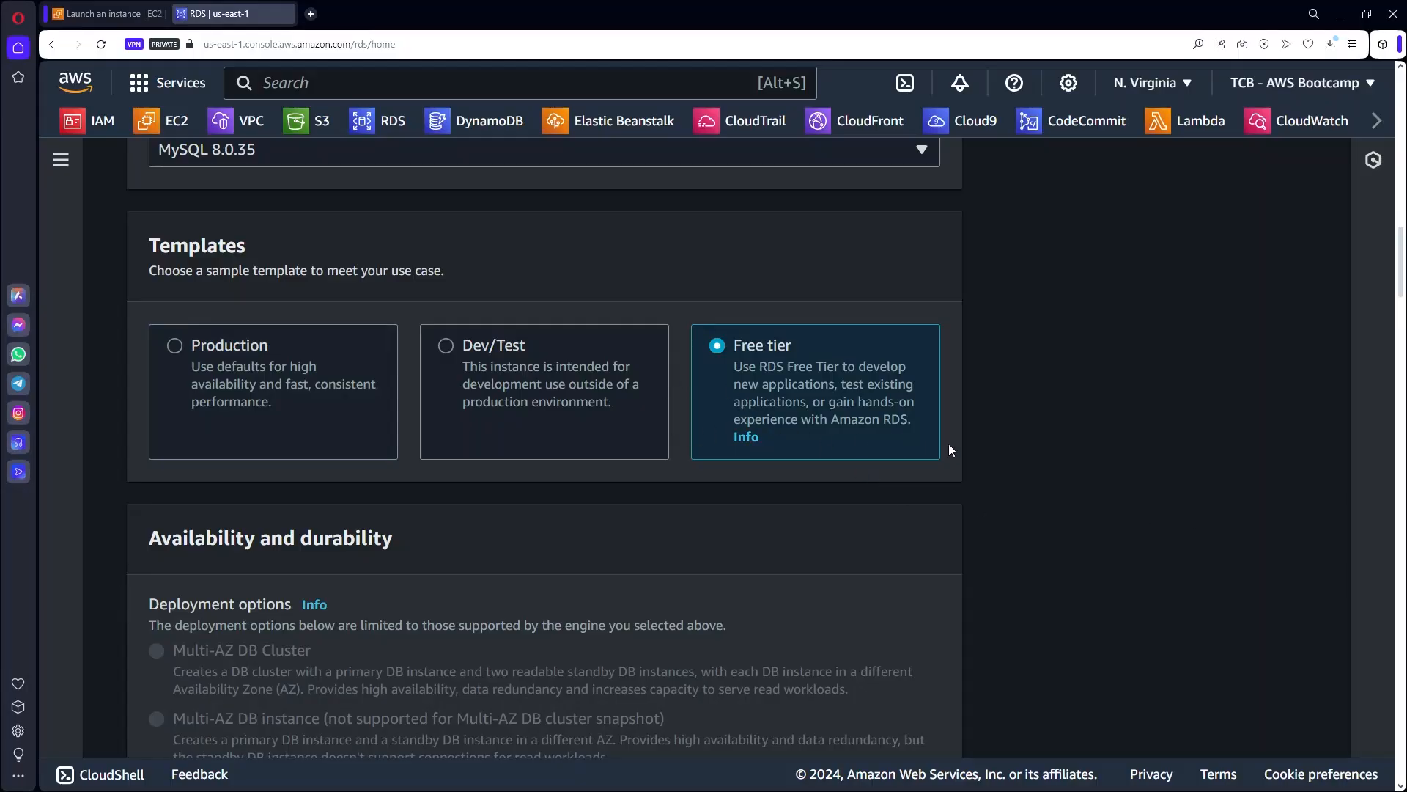
{"action": "scroll", "coordinate": [999, 513], "scroll_direction": "down", "scroll_amount": 6}
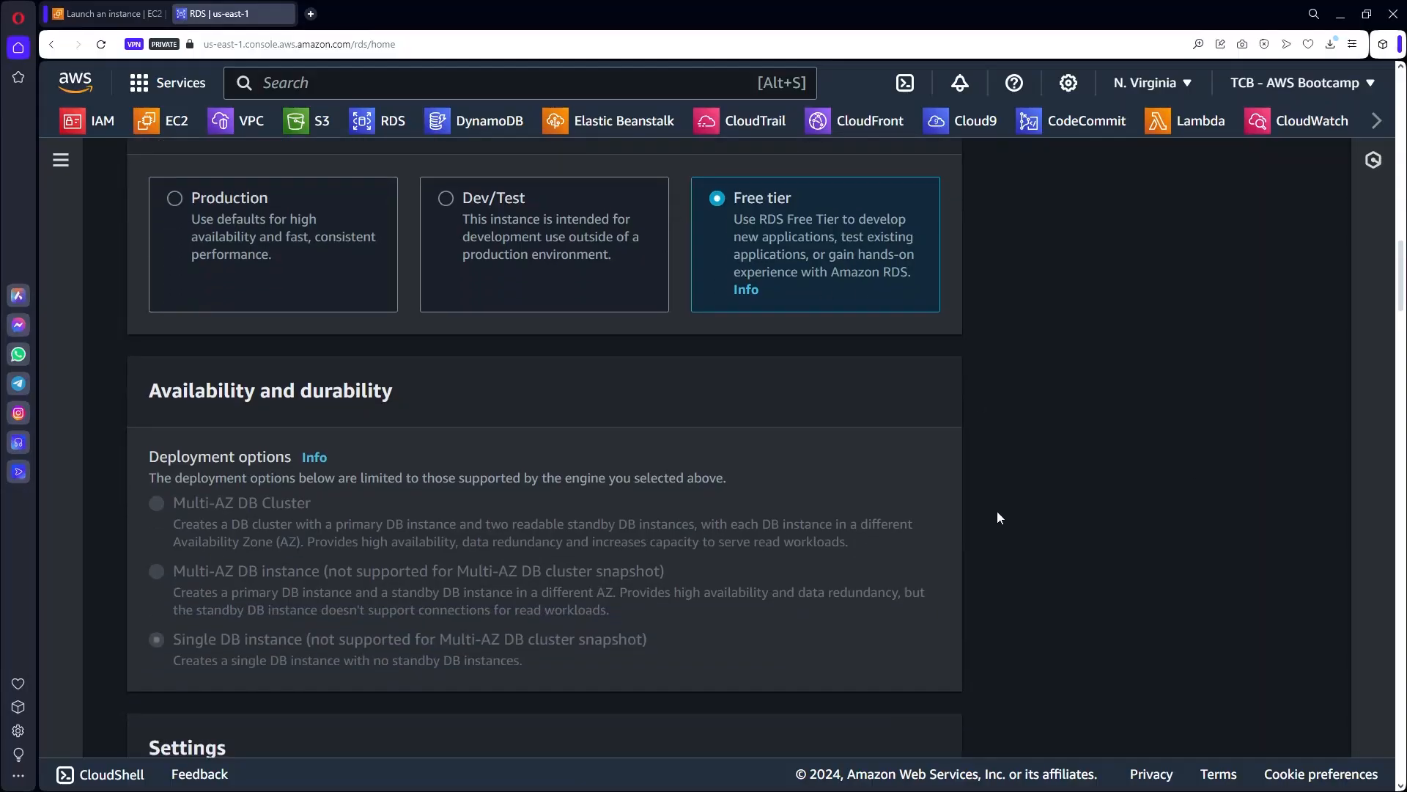
{"action": "scroll", "coordinate": [997, 518], "scroll_direction": "down", "scroll_amount": 4}
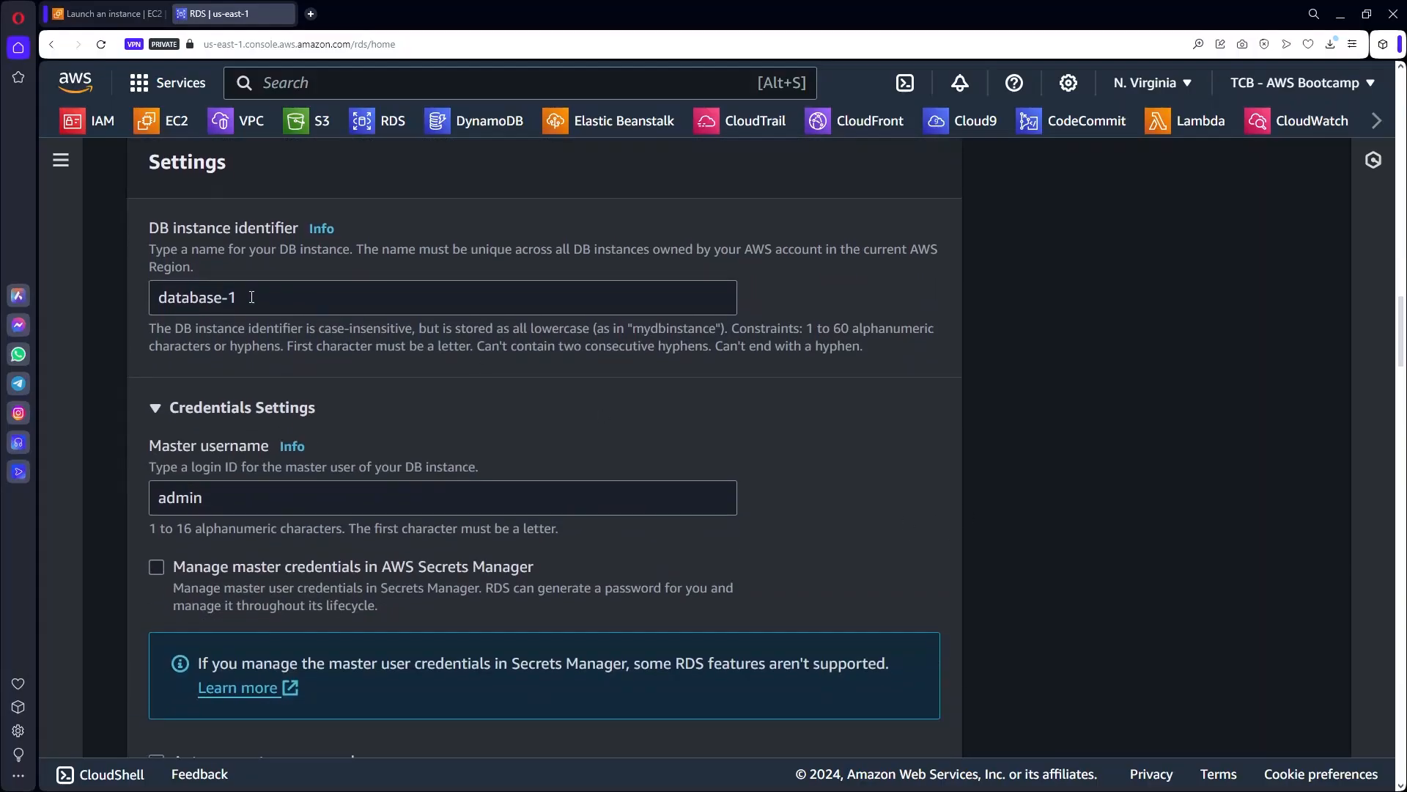
Rename the DB instance identifier to awsuse1db01, checking its region code against the region list.
{"action": "left_click_drag", "start_coordinate": [248, 296], "coordinate": [112, 300]}
{"action": "type", "text": "awsuse1db01"}
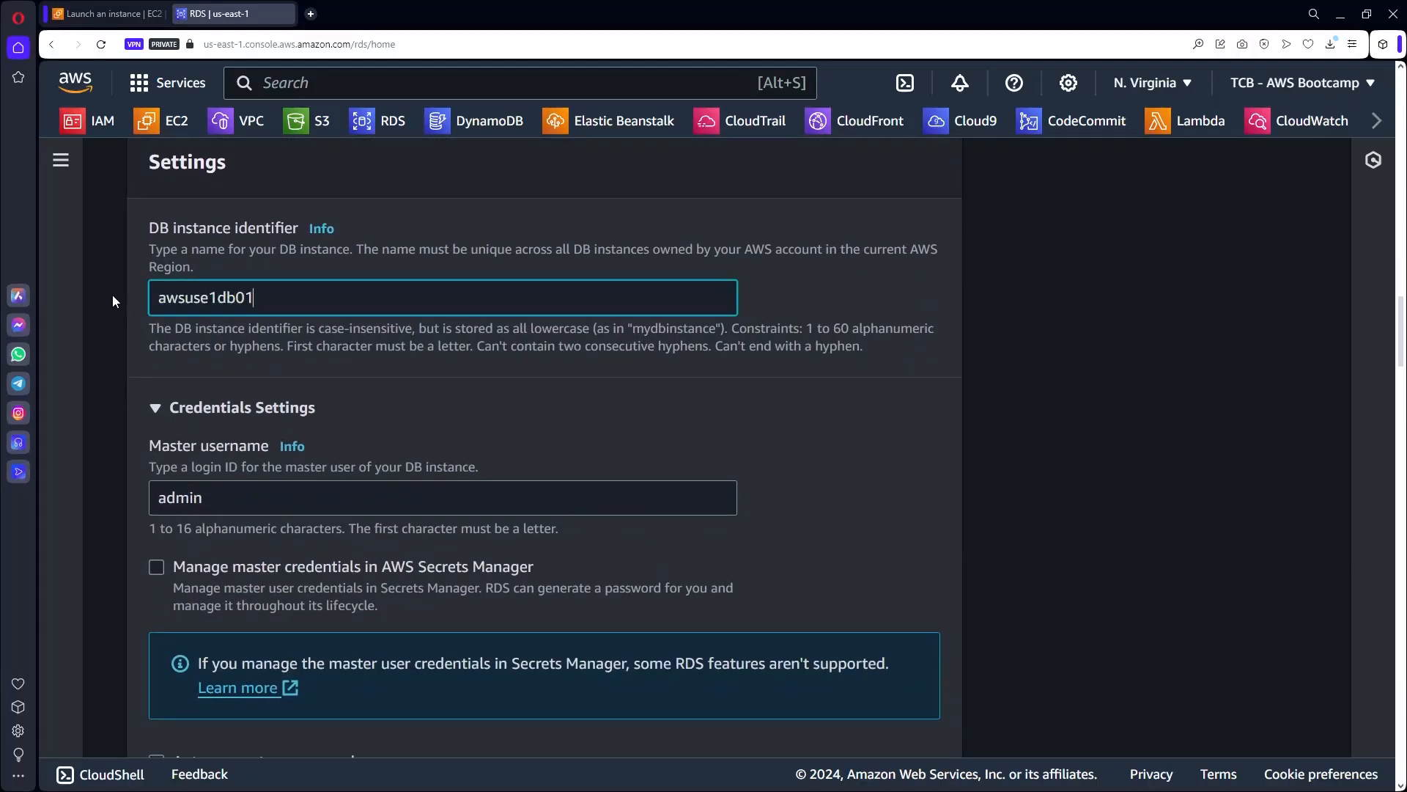
{"action": "mouse_move", "coordinate": [185, 297]}
{"action": "left_mouse_down"}
{"action": "mouse_move", "coordinate": [150, 296]}
{"action": "mouse_move", "coordinate": [199, 299]}
{"action": "left_mouse_up"}
{"action": "left_click", "coordinate": [194, 297]}
{"action": "left_click", "coordinate": [1182, 83]}
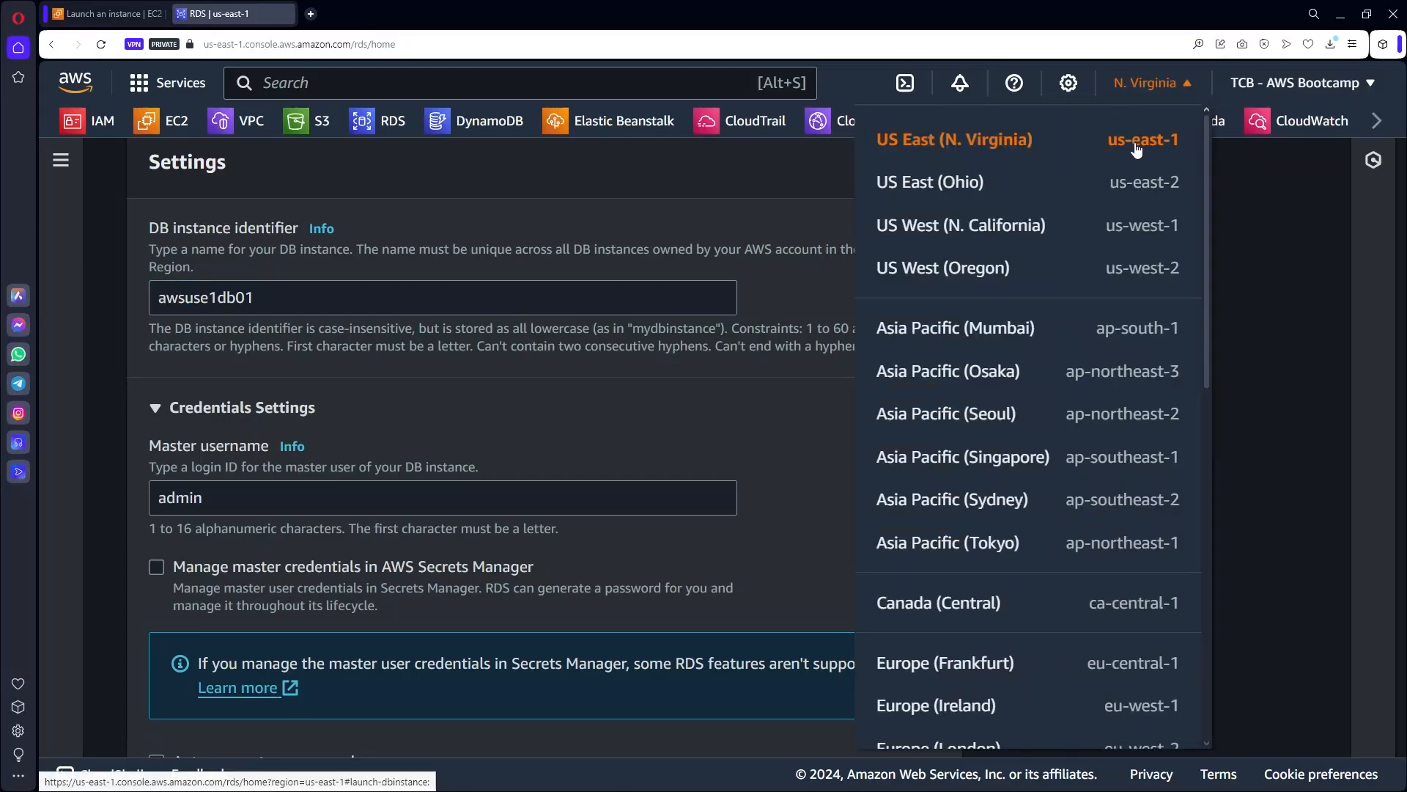
{"action": "left_click", "coordinate": [215, 297]}
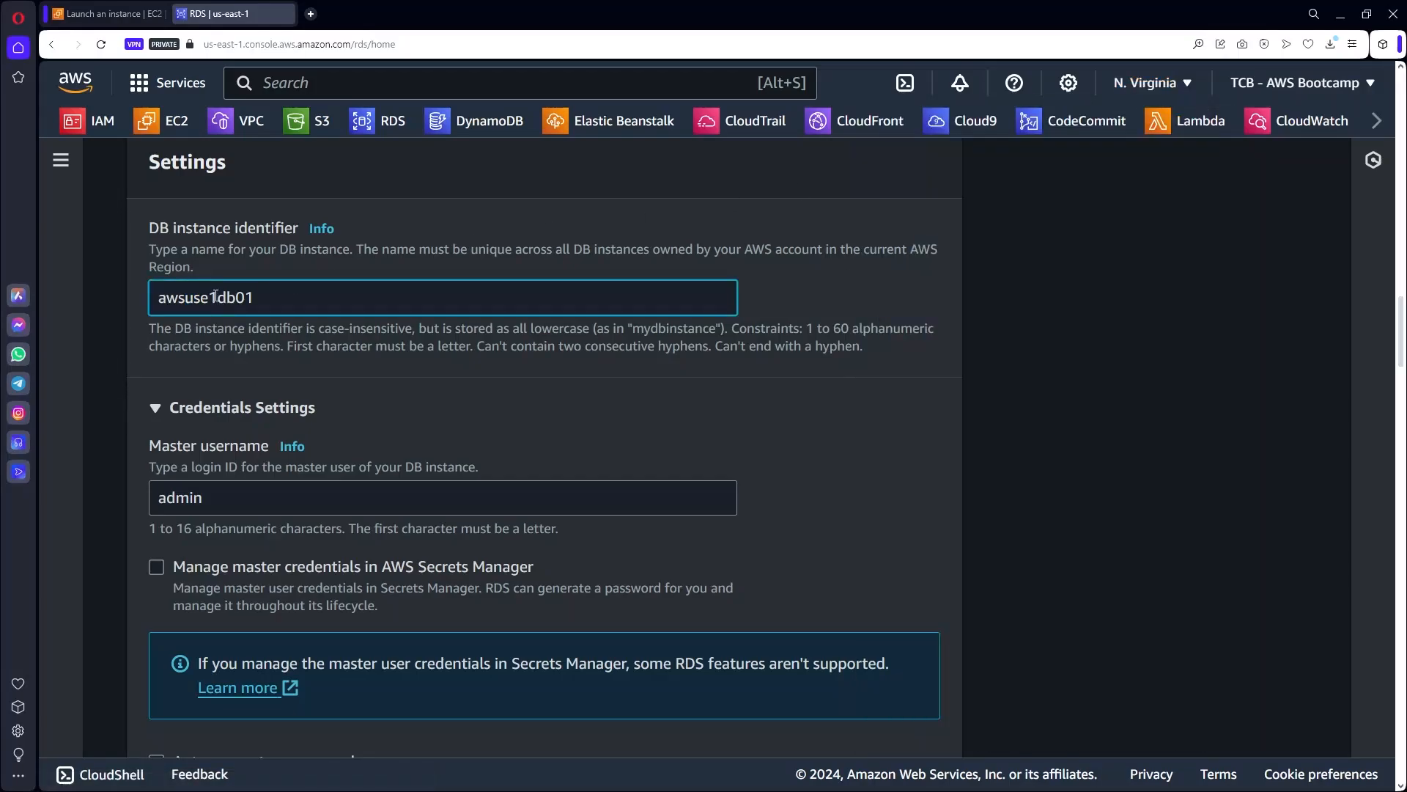
{"action": "left_click_drag", "start_coordinate": [217, 297], "coordinate": [201, 297]}
{"action": "left_click", "coordinate": [244, 297]}
{"action": "left_click", "coordinate": [1167, 83]}
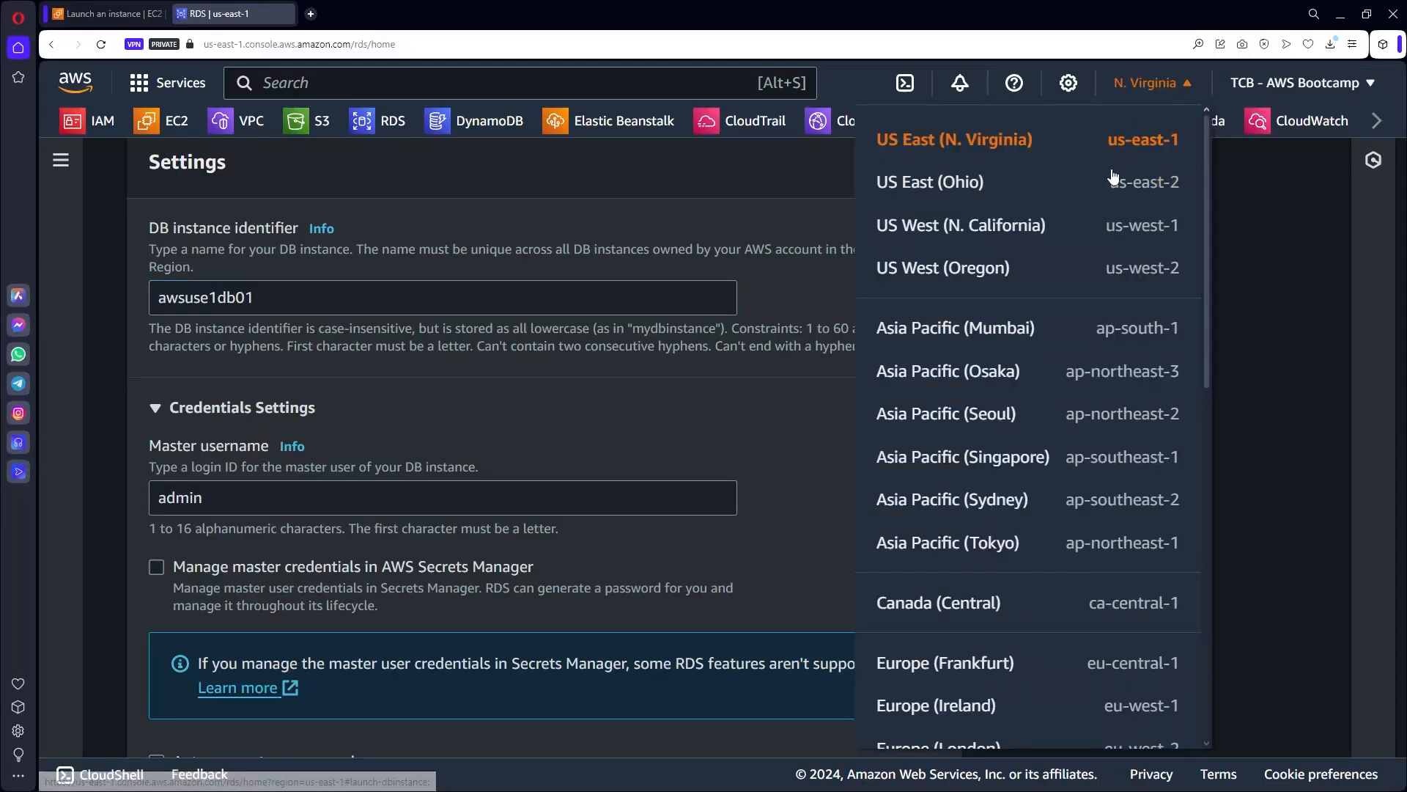
{"action": "left_click", "coordinate": [763, 293]}
Enter the master password for admin and type its confirmation.
{"action": "scroll", "coordinate": [763, 292], "scroll_direction": "down", "scroll_amount": 2}
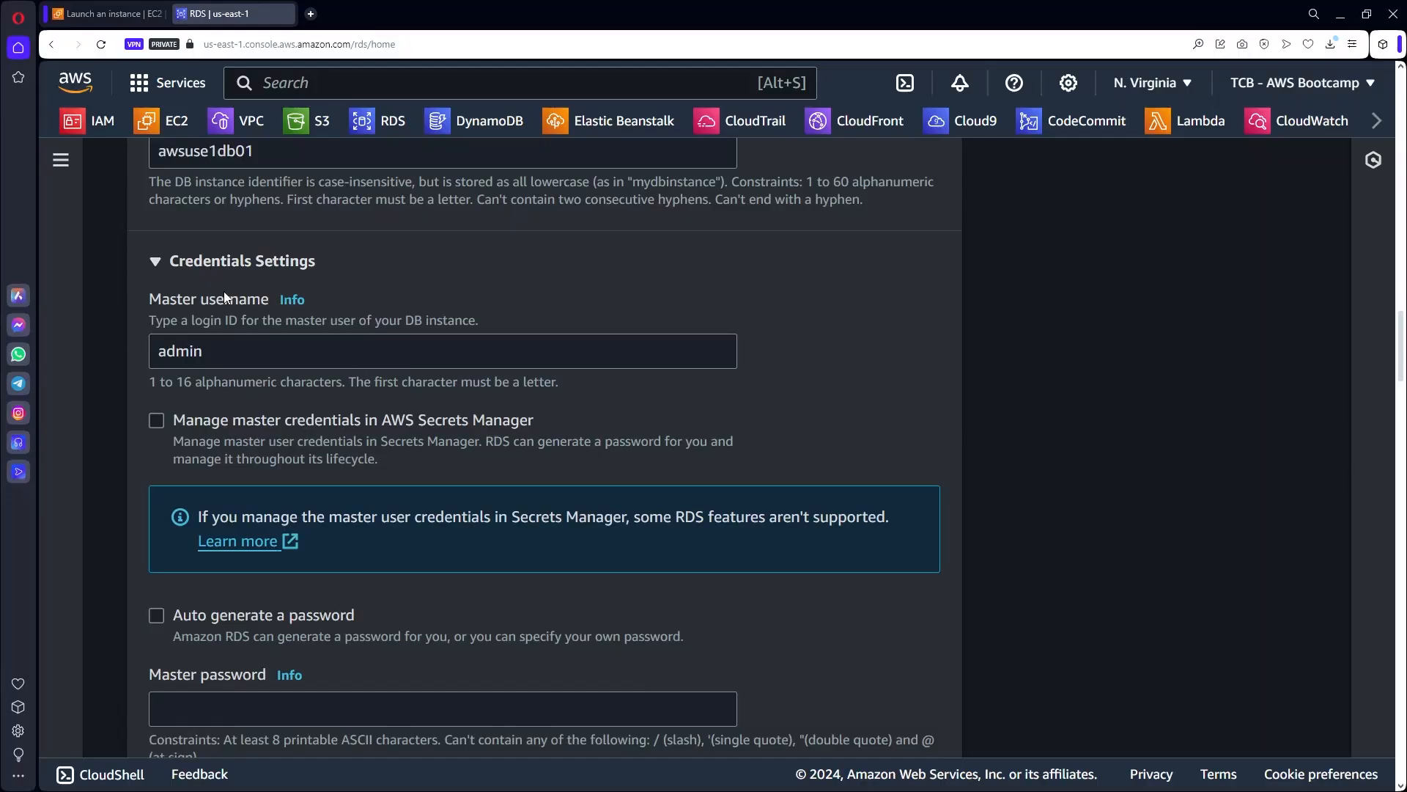
{"action": "scroll", "coordinate": [340, 544], "scroll_direction": "down", "scroll_amount": 2}
{"action": "left_click", "coordinate": [314, 567]}
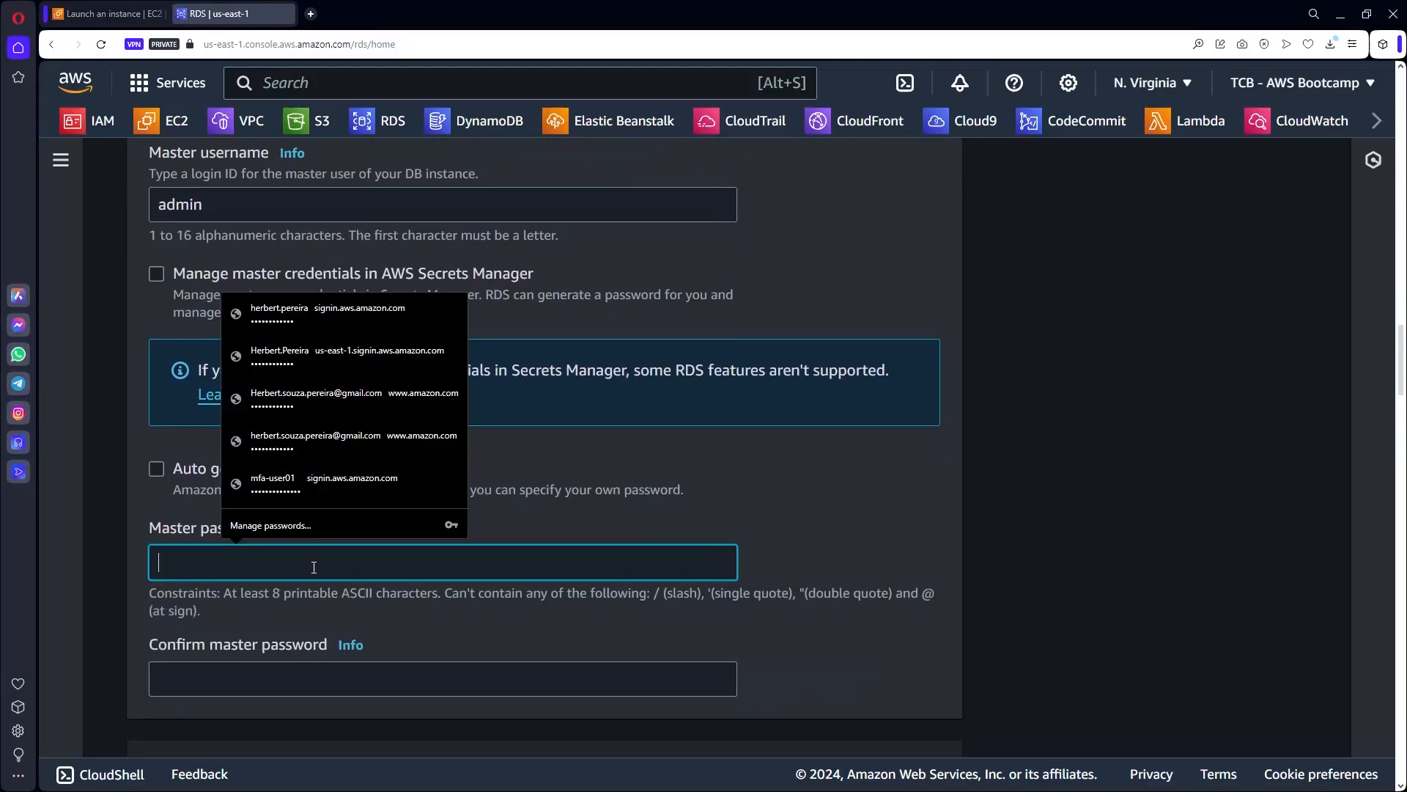
{"action": "type", "text": "•••••"}
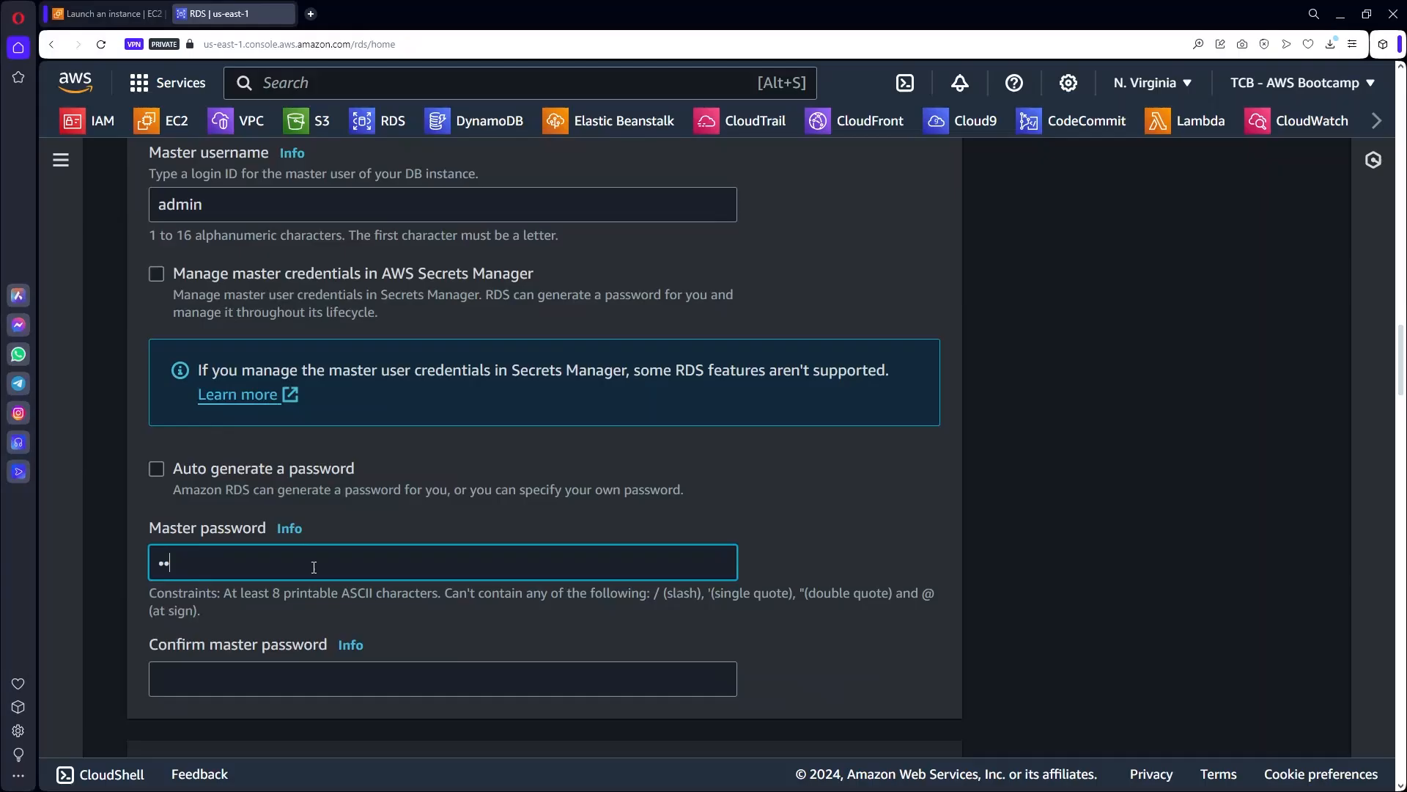
{"action": "type", "text": "••••••"}
{"action": "left_click", "coordinate": [249, 675]}
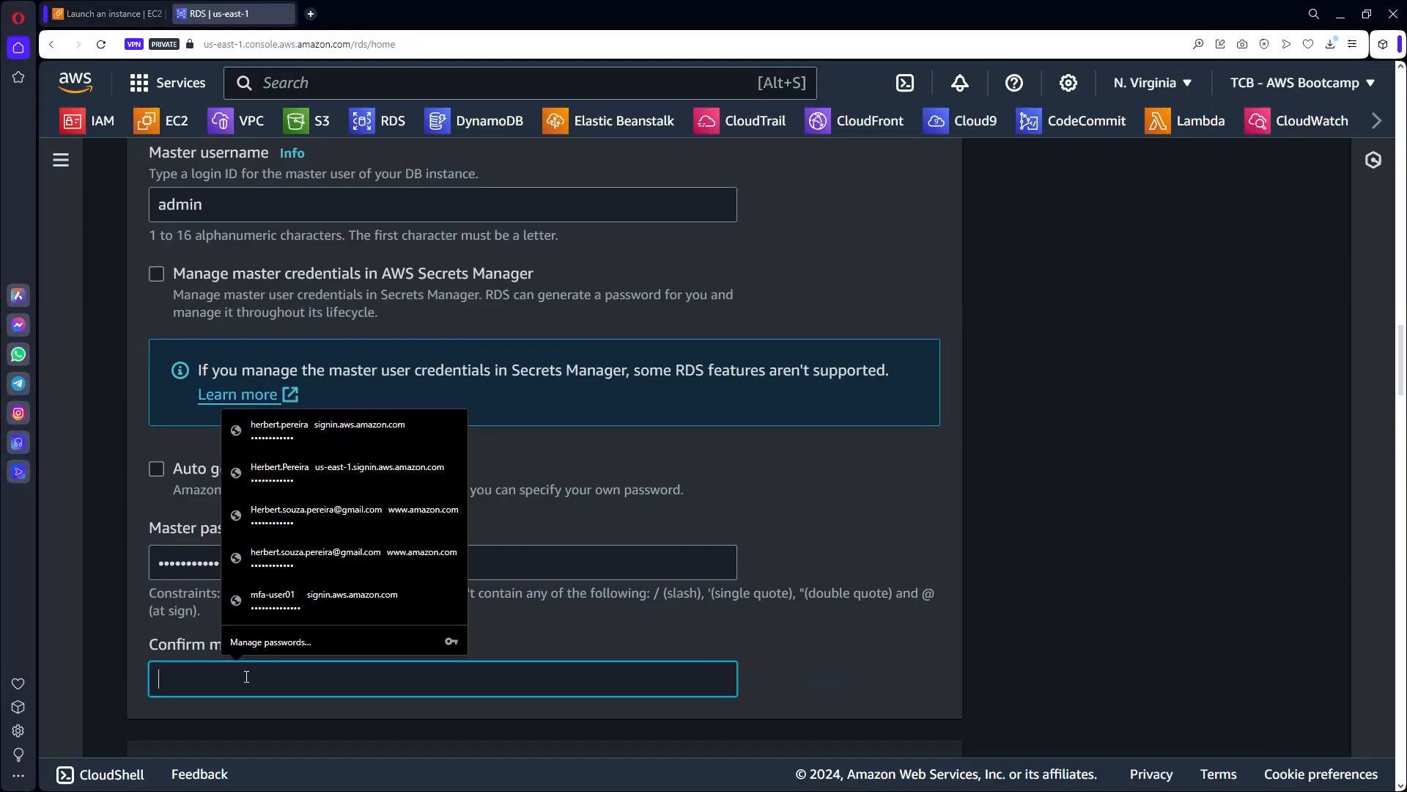
{"action": "type", "text": "•••••"}
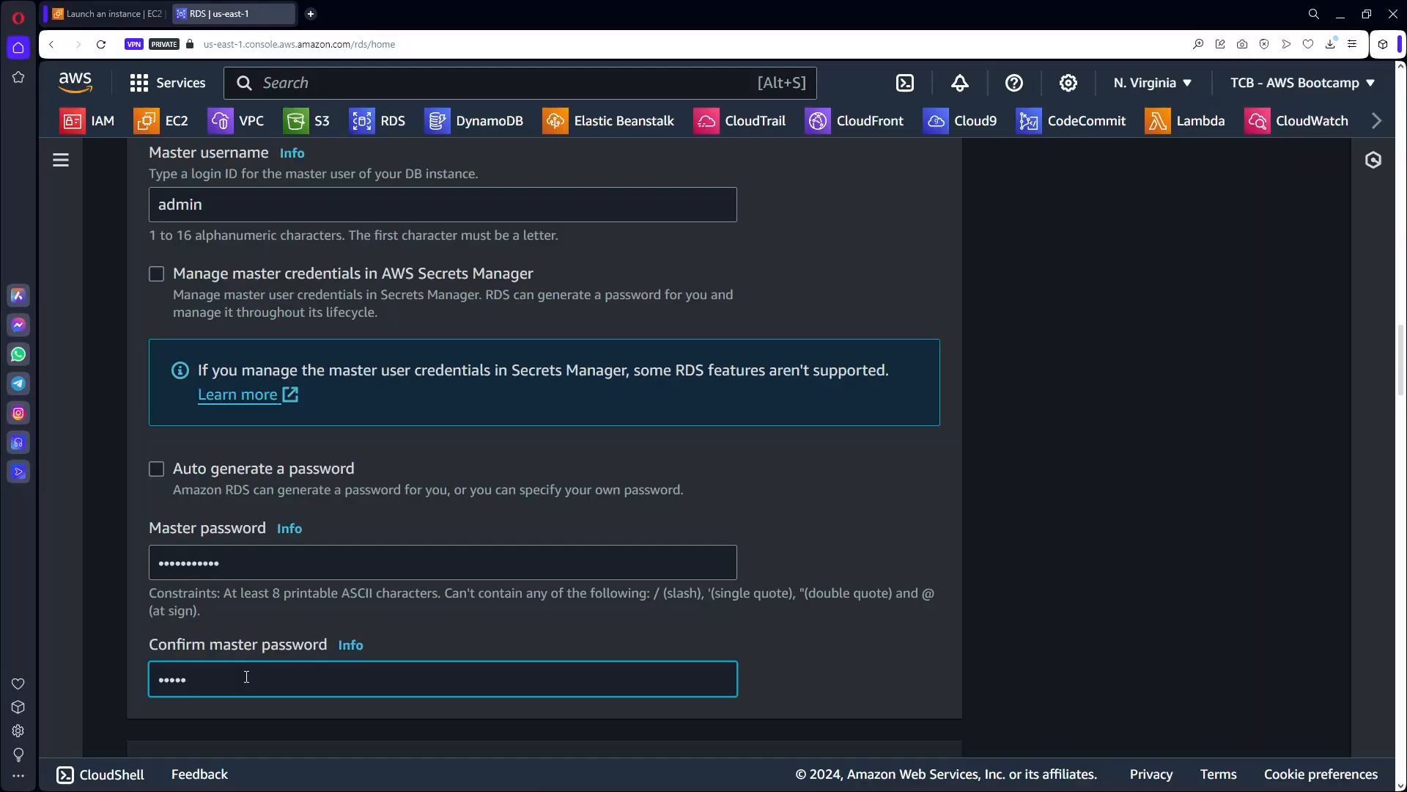
{"action": "type", "text": "••••••"}
Under Instance configuration, switch the DB instance class from db.t3.micro to db.t2.micro.
{"action": "scroll", "coordinate": [921, 582], "scroll_direction": "down", "scroll_amount": 2}
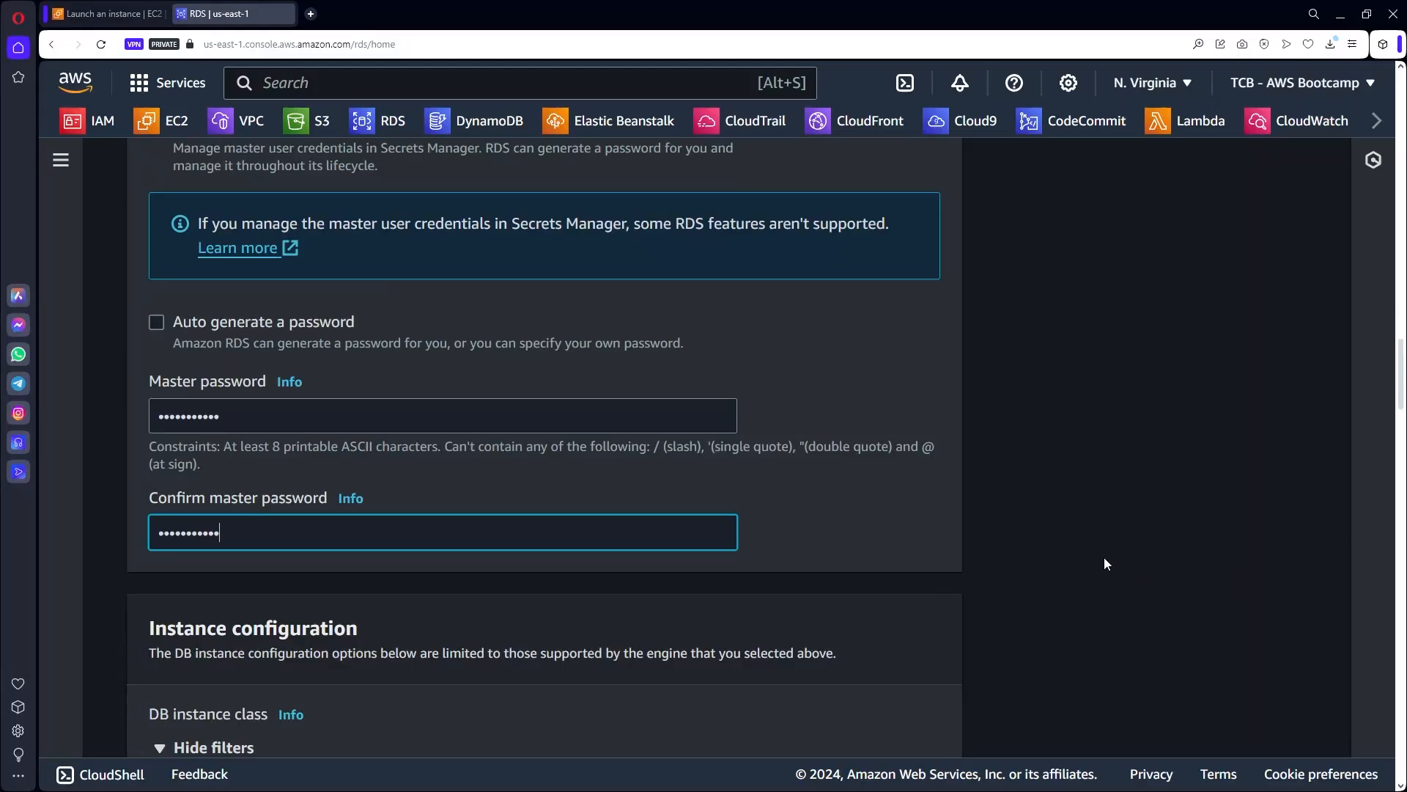
{"action": "scroll", "coordinate": [649, 491], "scroll_direction": "down", "scroll_amount": 2}
{"action": "scroll", "coordinate": [649, 491], "scroll_direction": "down", "scroll_amount": 4}
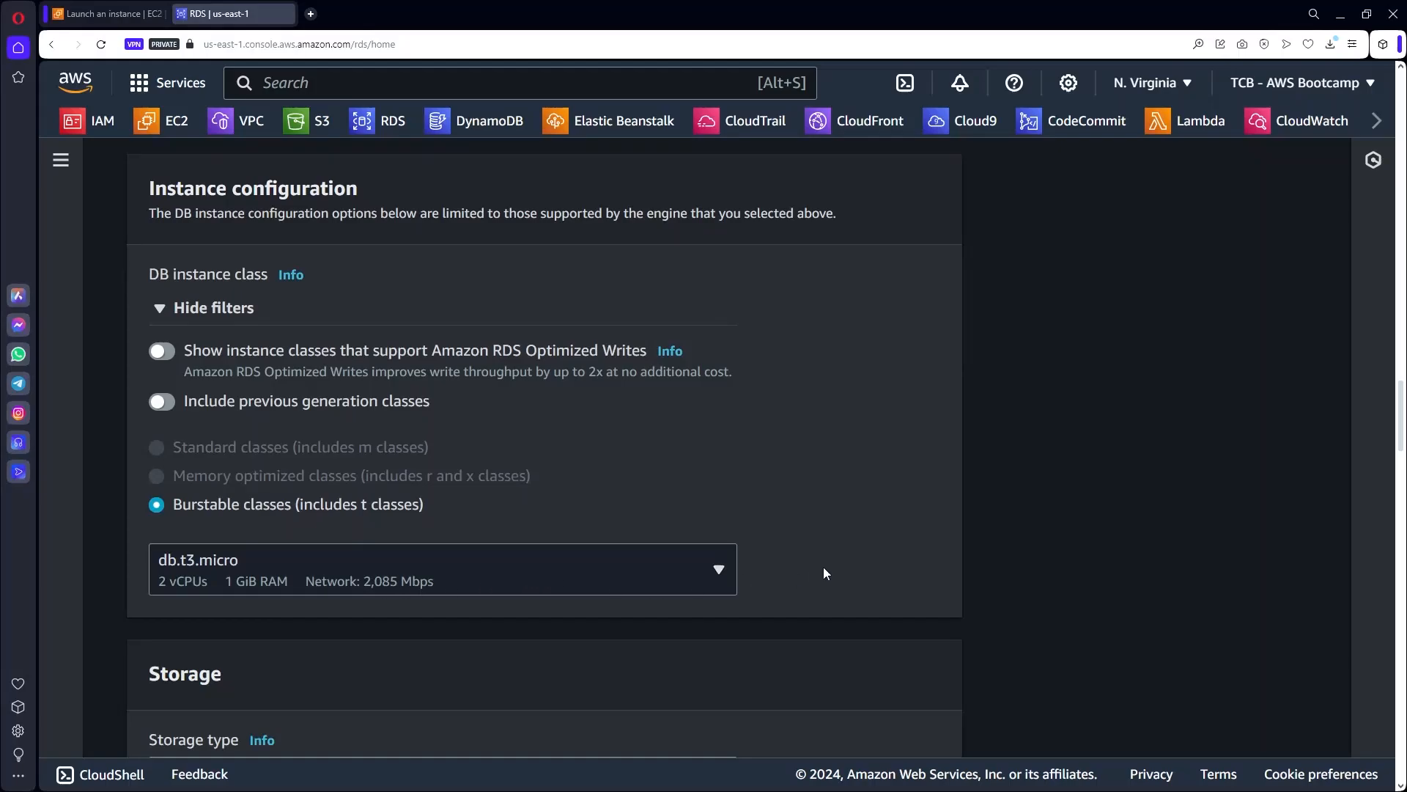
{"action": "scroll", "coordinate": [823, 572], "scroll_direction": "down", "scroll_amount": 2}
{"action": "scroll", "coordinate": [743, 407], "scroll_direction": "up", "scroll_amount": 20}
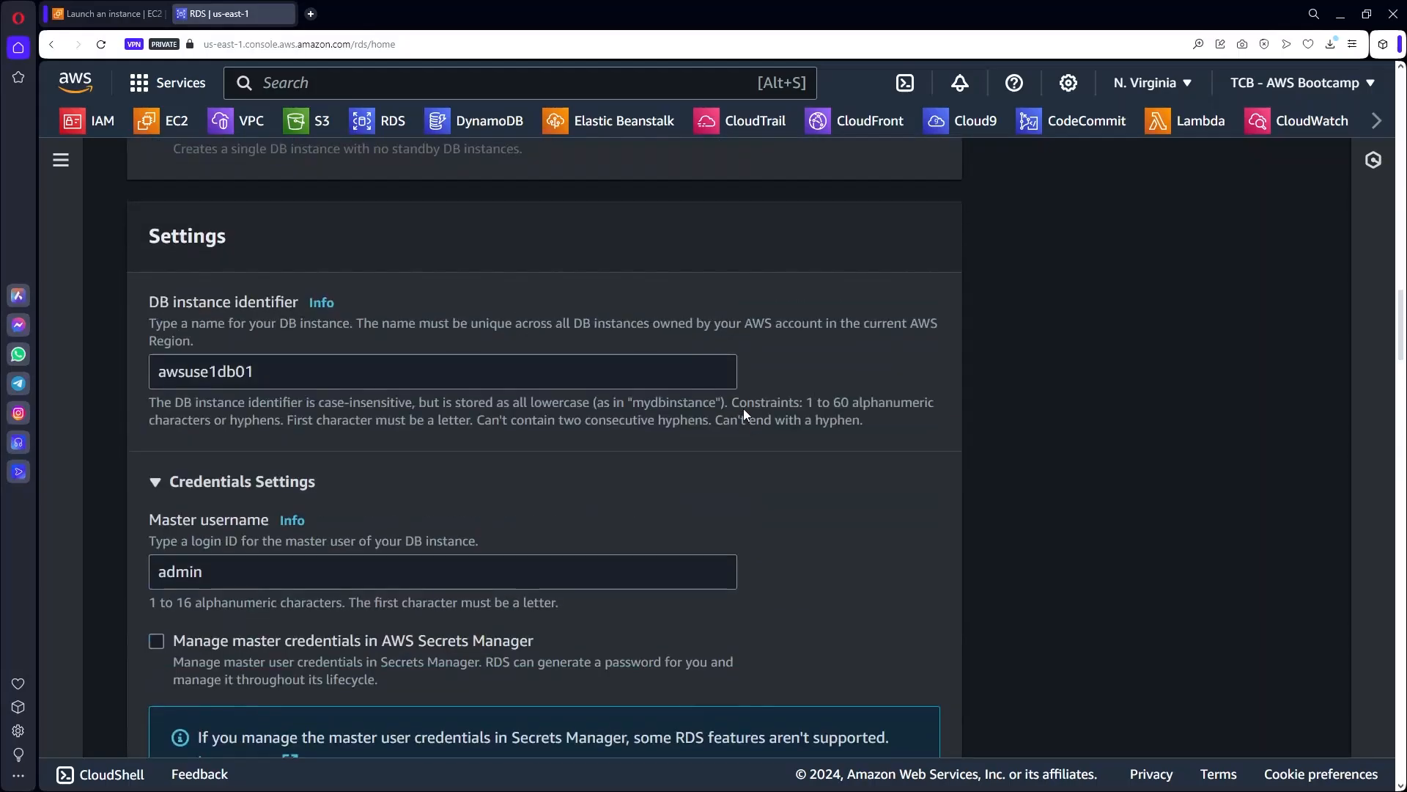
{"action": "scroll", "coordinate": [768, 397], "scroll_direction": "down", "scroll_amount": 20}
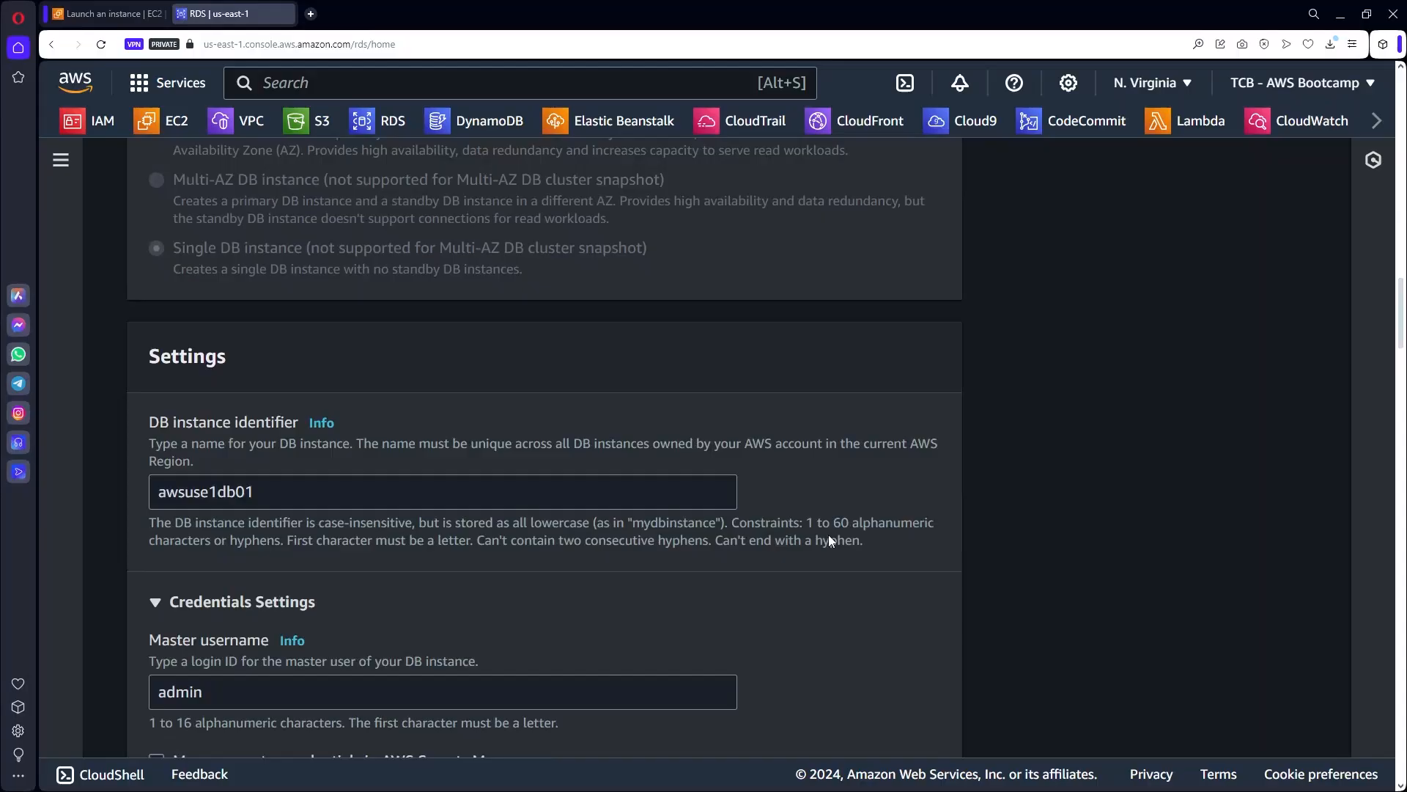
{"action": "scroll", "coordinate": [829, 557], "scroll_direction": "down", "scroll_amount": 1}
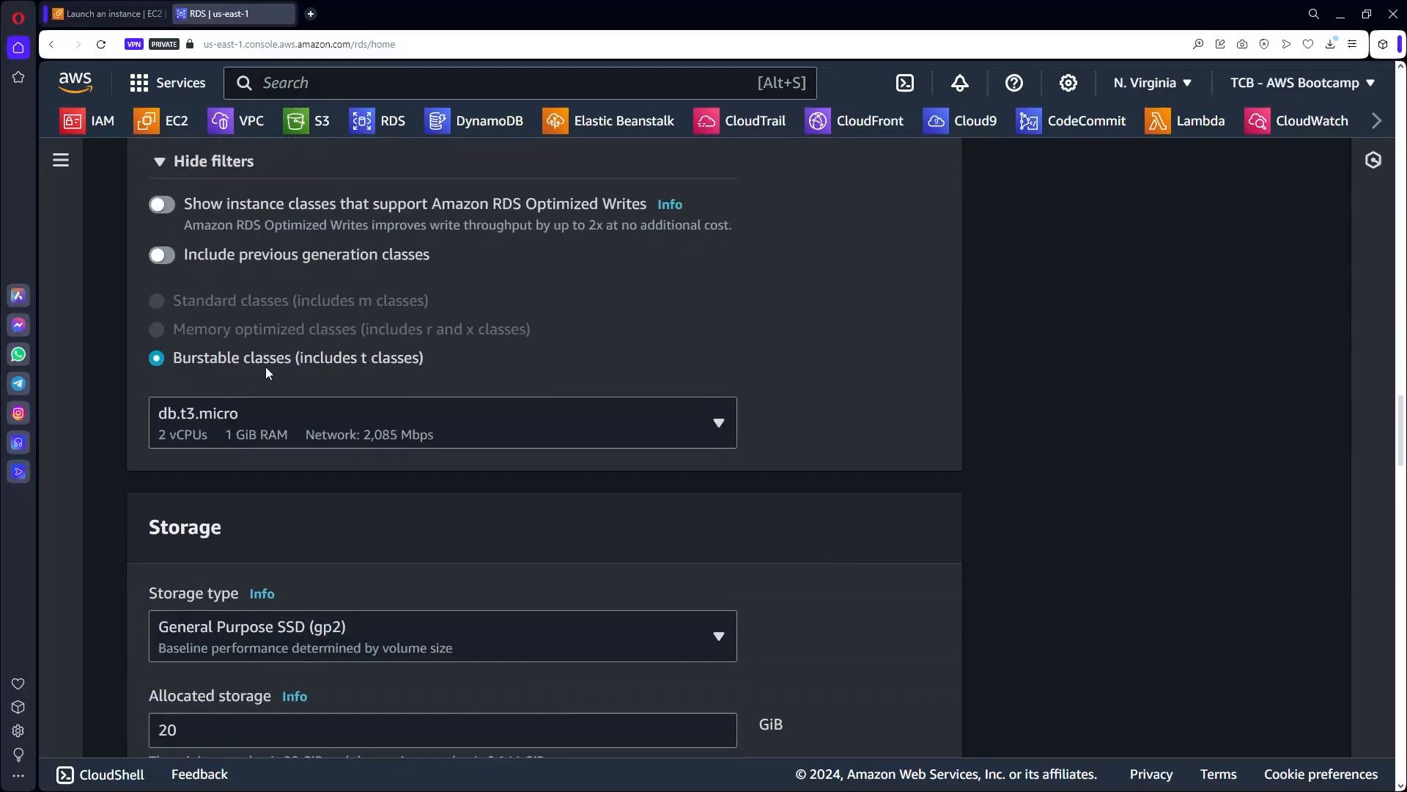
{"action": "left_click", "coordinate": [713, 424]}
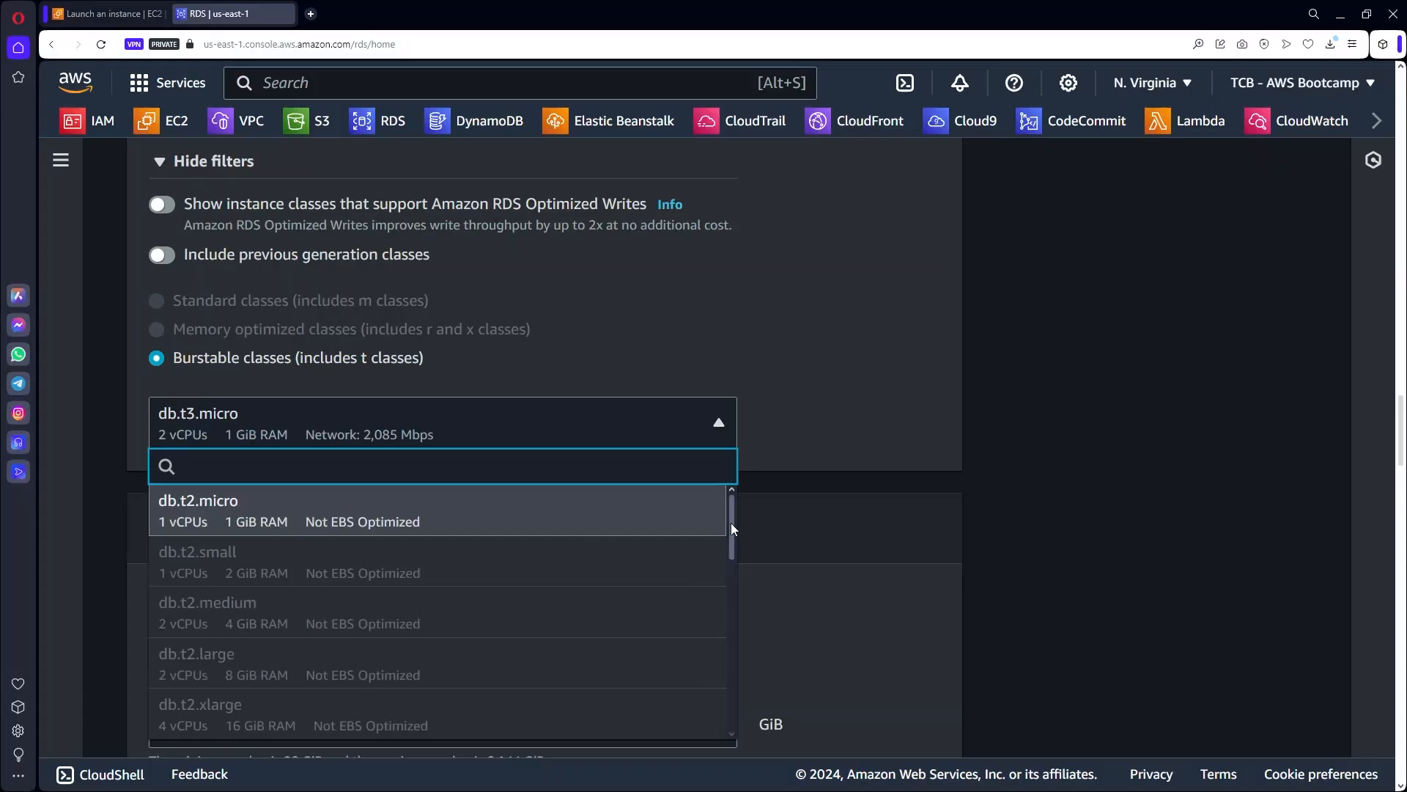
{"action": "mouse_move", "coordinate": [732, 522]}
{"action": "left_mouse_down"}
{"action": "mouse_move", "coordinate": [732, 692]}
{"action": "mouse_move", "coordinate": [728, 496]}
{"action": "left_mouse_up"}
{"action": "left_click", "coordinate": [207, 494]}
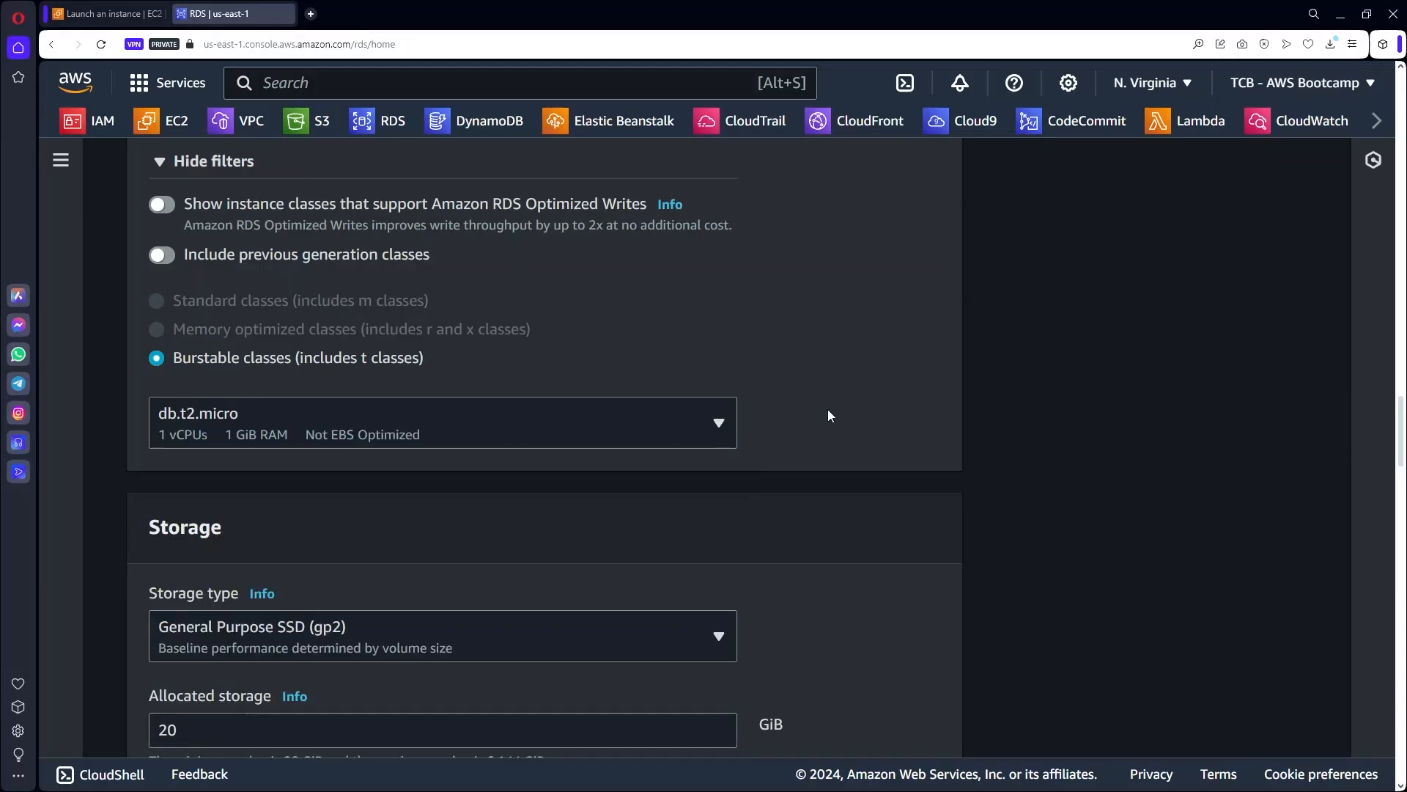
{"action": "scroll", "coordinate": [828, 416], "scroll_direction": "down", "scroll_amount": 4}
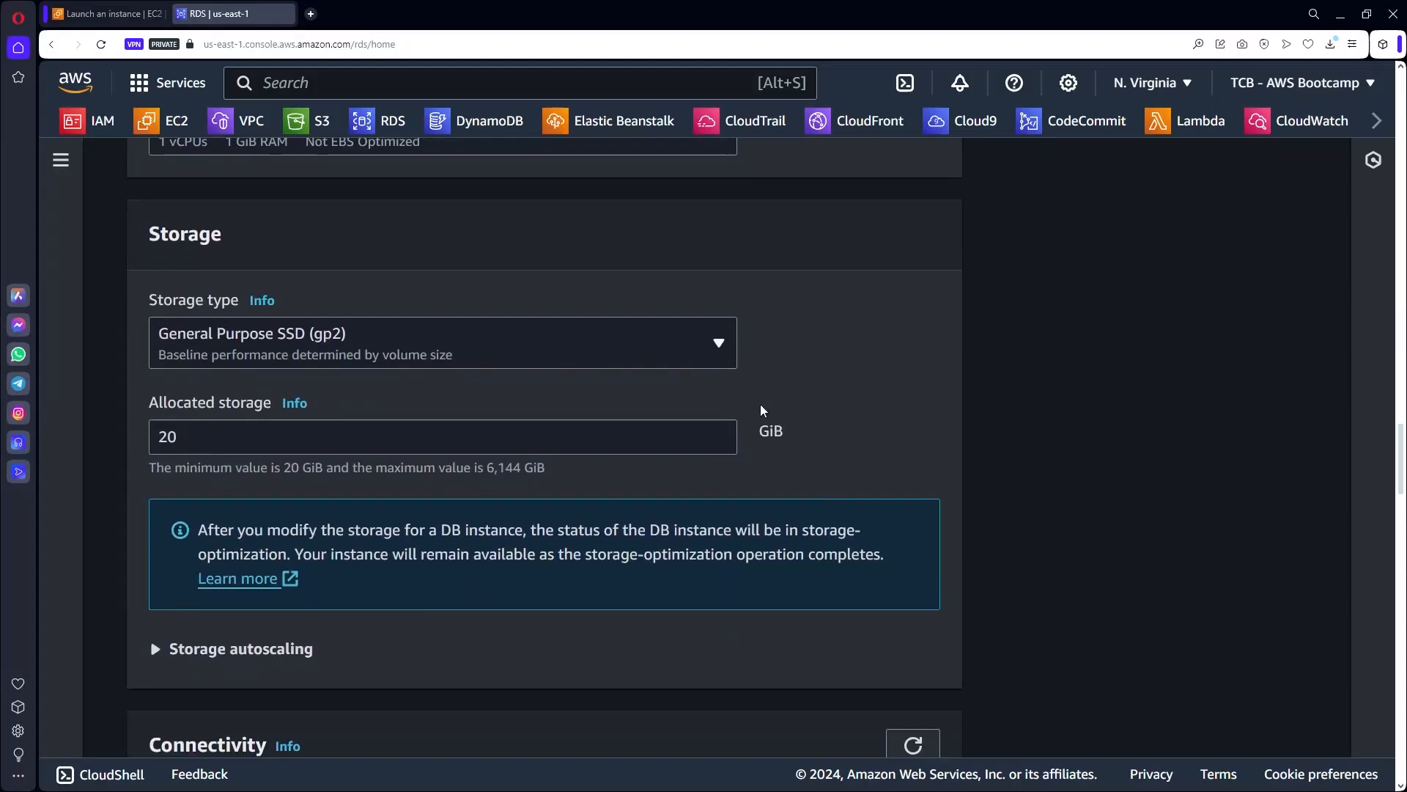
{"action": "scroll", "coordinate": [824, 459], "scroll_direction": "down", "scroll_amount": 4}
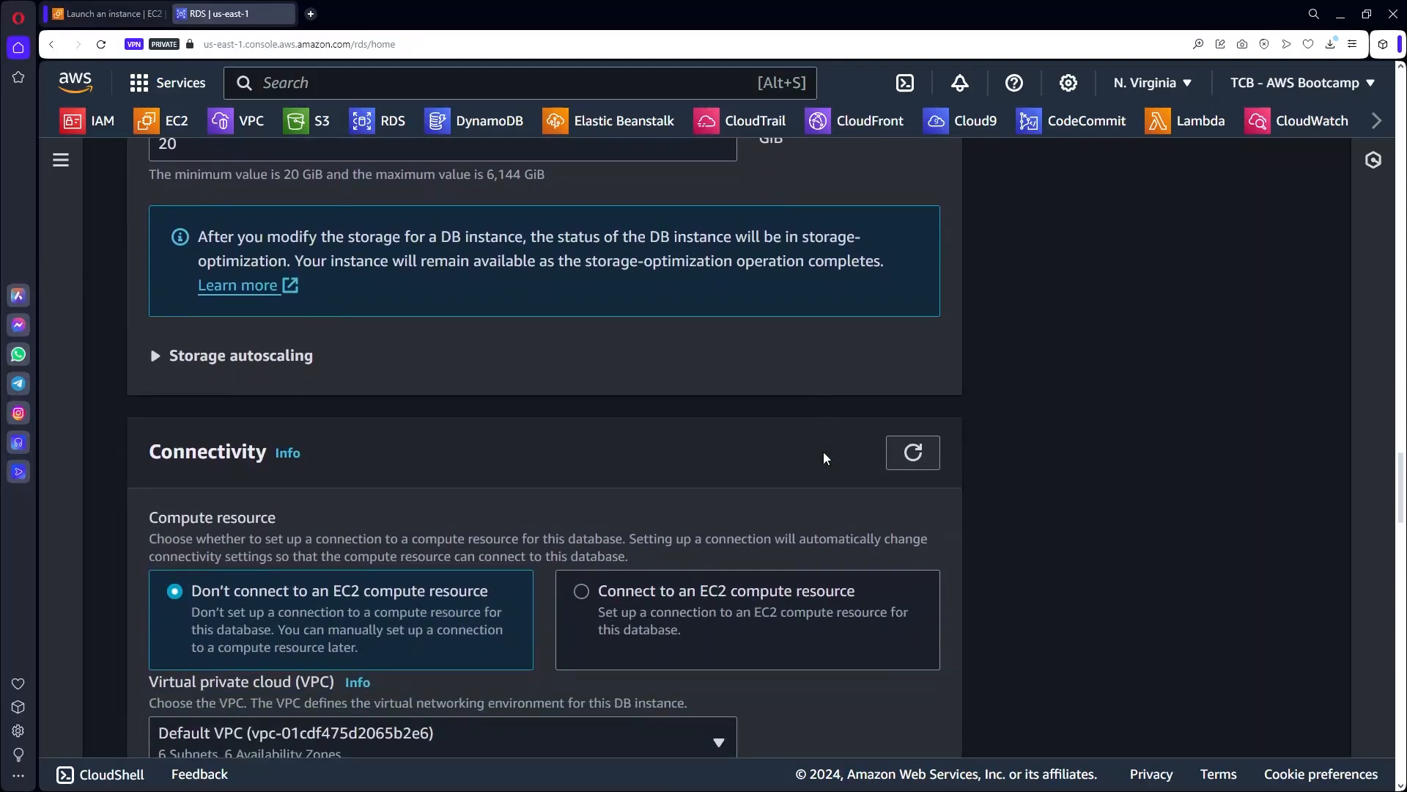
{"action": "scroll", "coordinate": [539, 423], "scroll_direction": "down", "scroll_amount": 4}
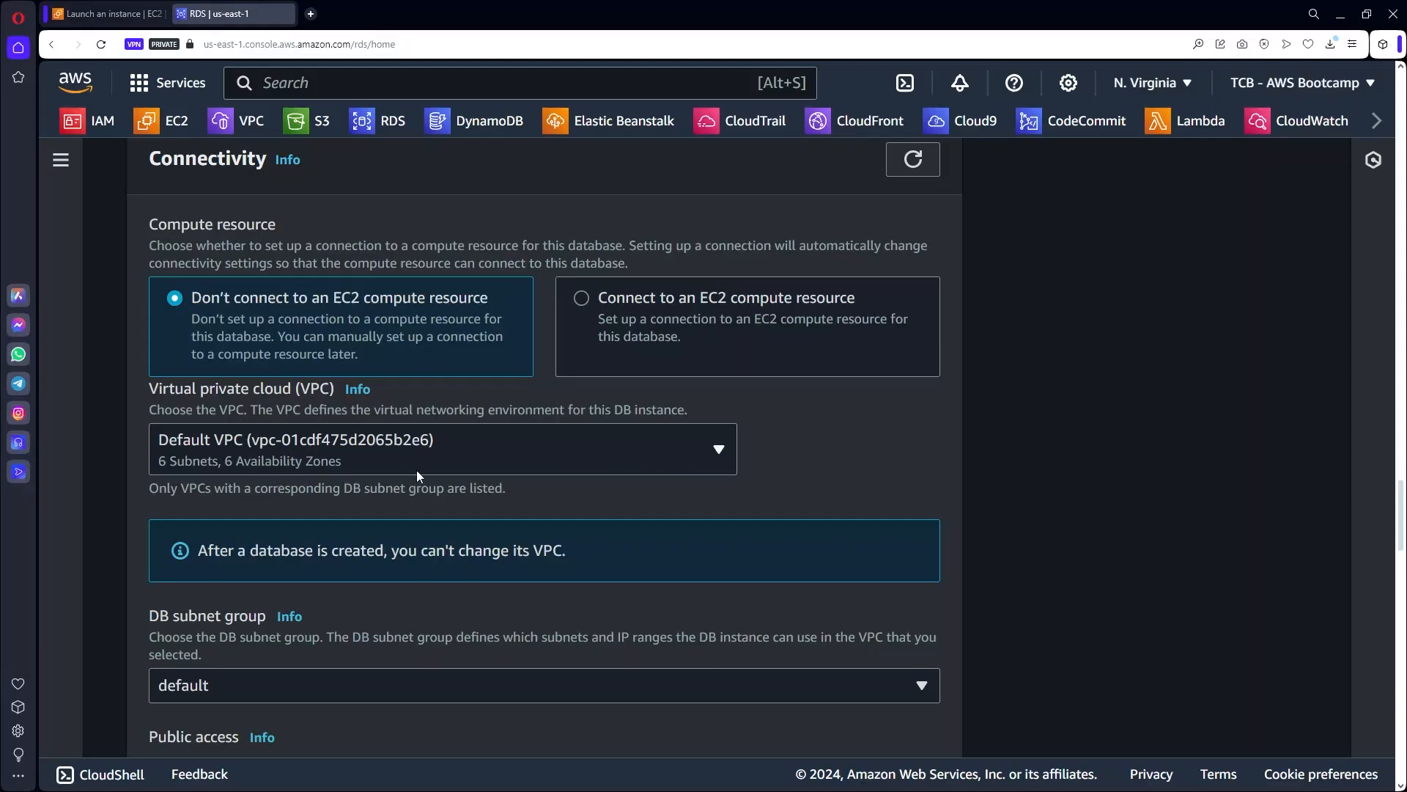
Put the database in vpc-bootcamp, with public access set to No and the default security group.
{"action": "left_click", "coordinate": [421, 445]}
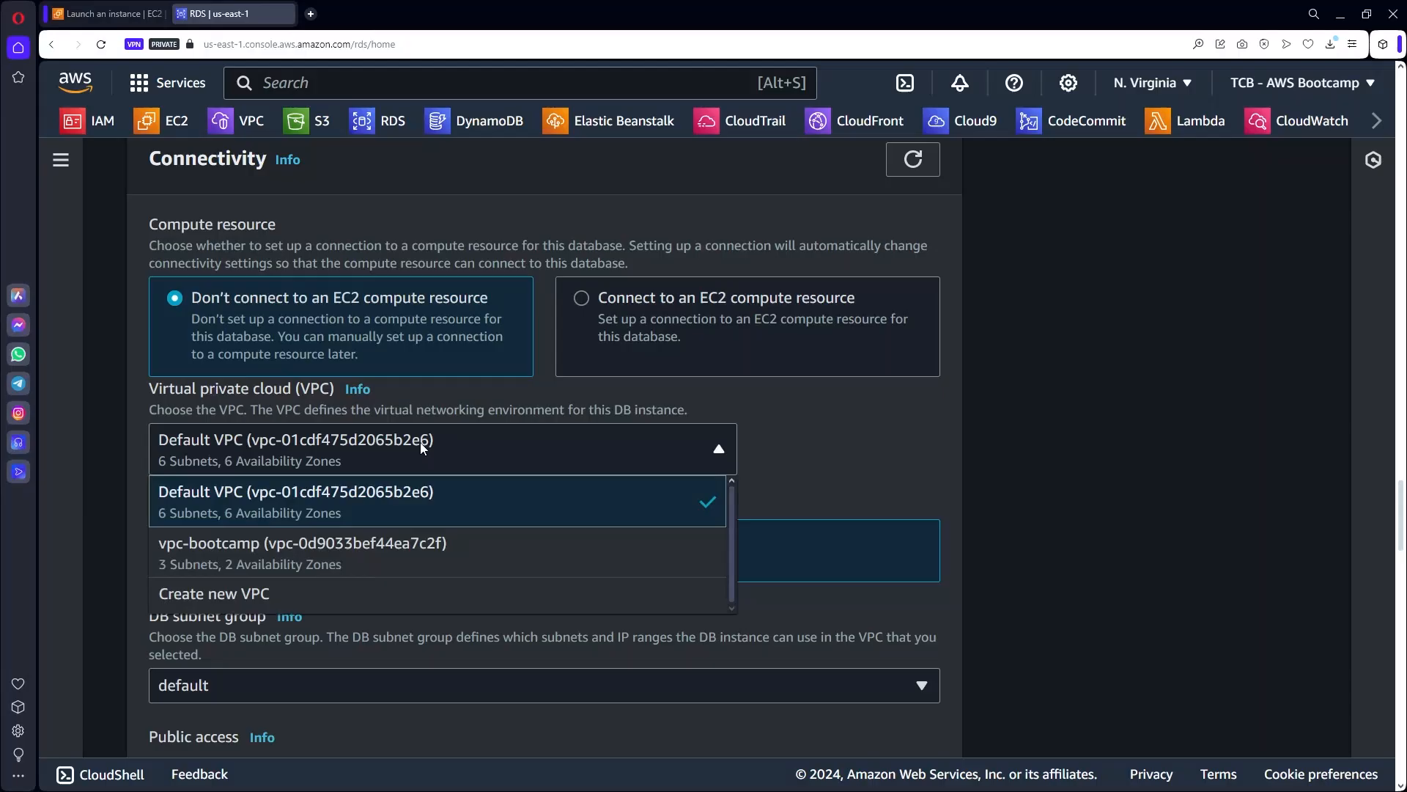
{"action": "left_click", "coordinate": [218, 557]}
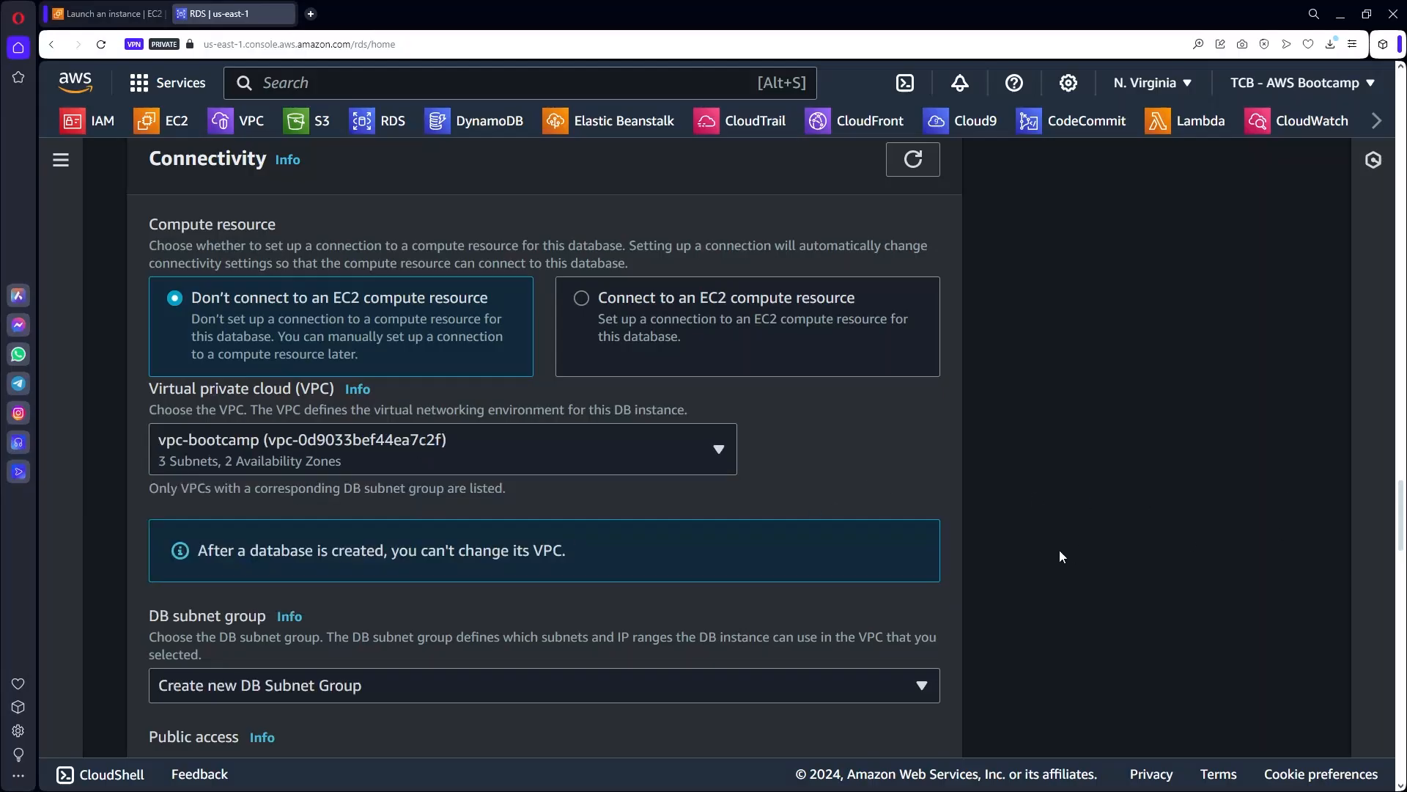
{"action": "scroll", "coordinate": [1059, 550], "scroll_direction": "down", "scroll_amount": 4}
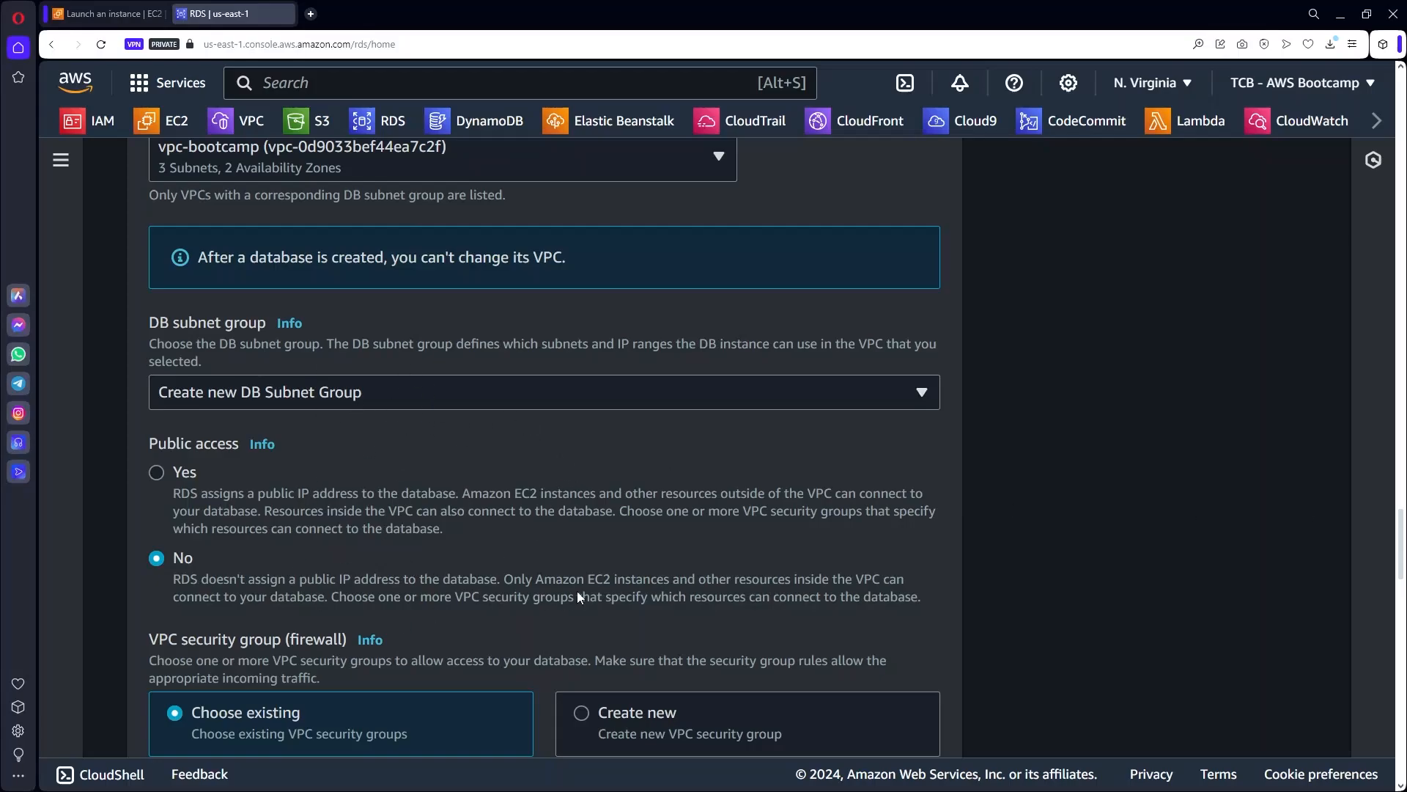
{"action": "scroll", "coordinate": [577, 589], "scroll_direction": "down", "scroll_amount": 1}
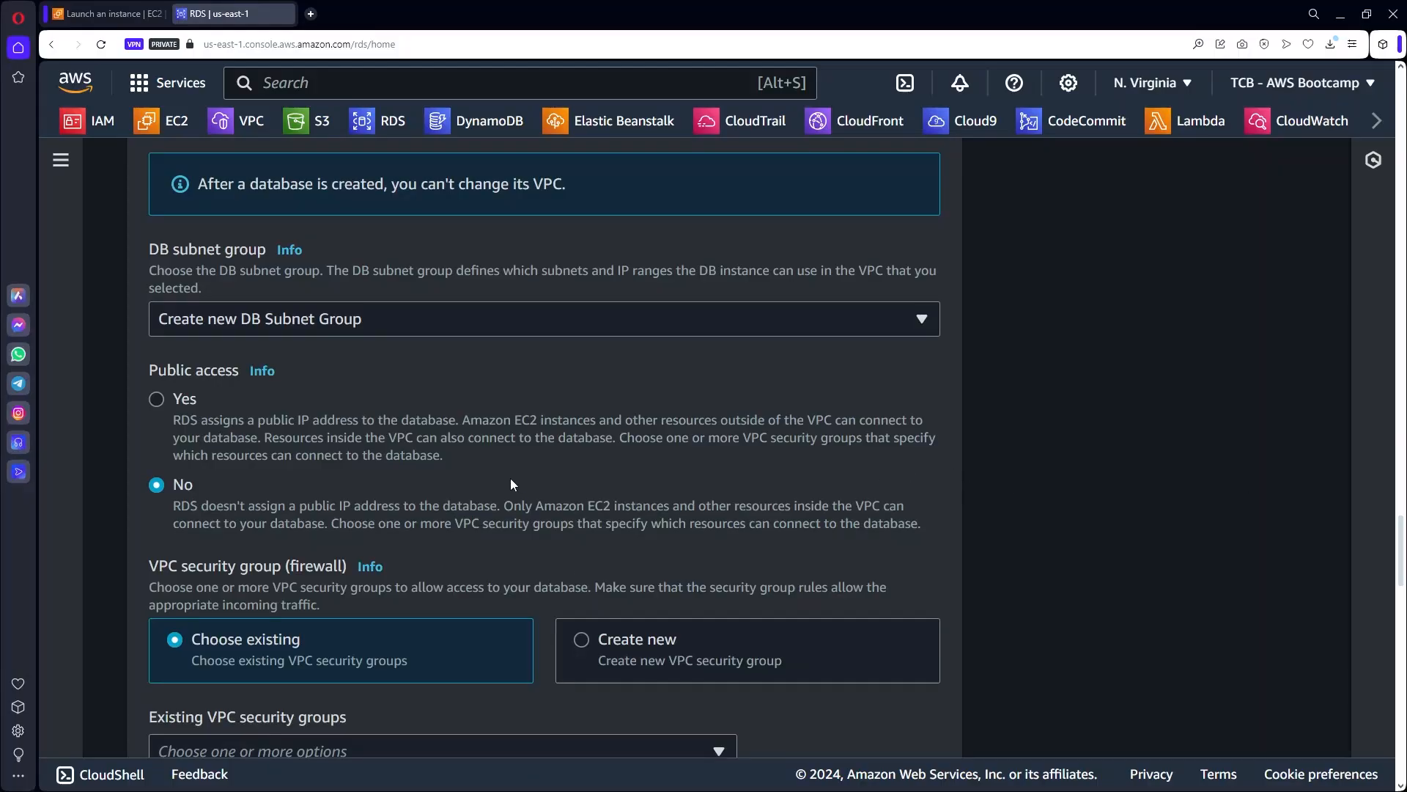
{"action": "scroll", "coordinate": [510, 478], "scroll_direction": "down", "scroll_amount": 2}
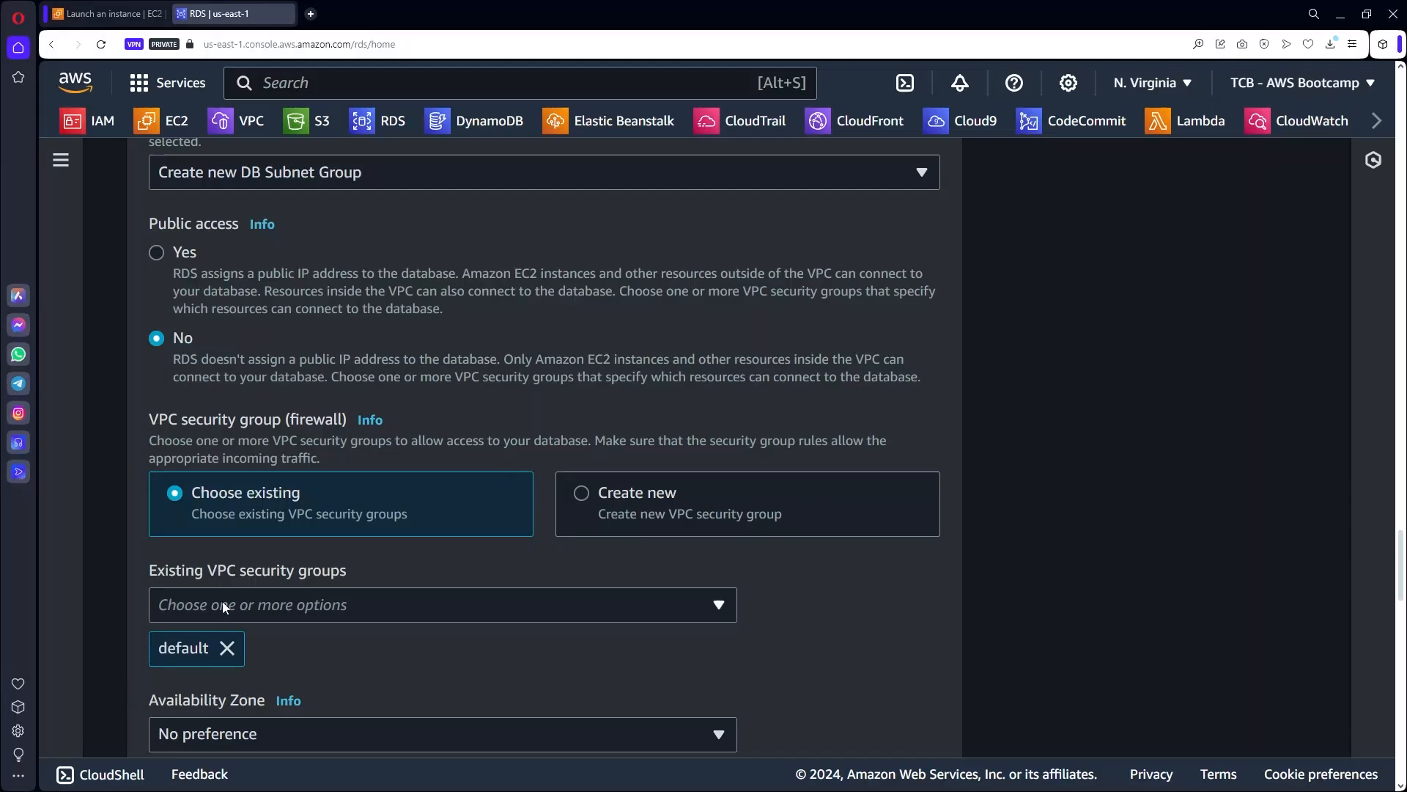
{"action": "scroll", "coordinate": [305, 596], "scroll_direction": "down", "scroll_amount": 2}
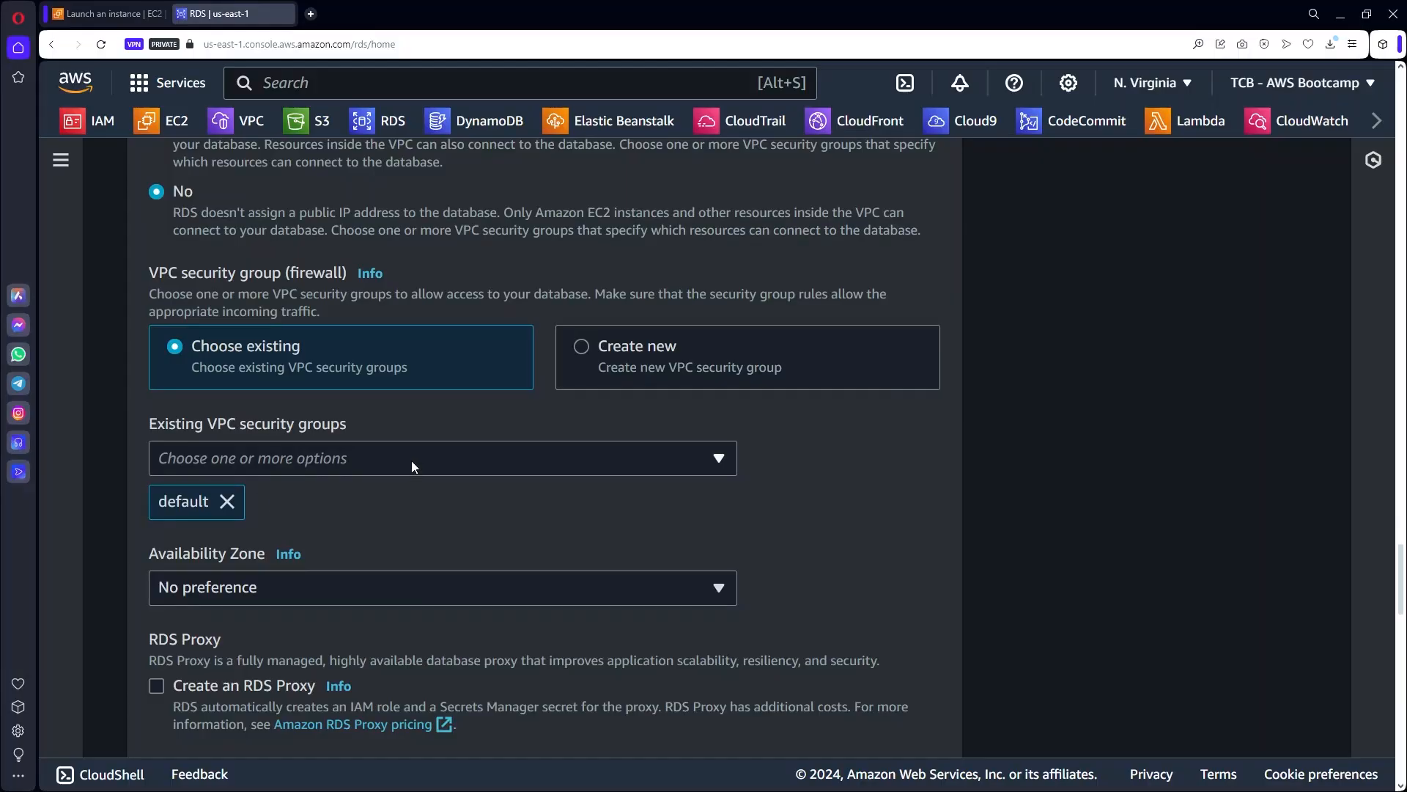
{"action": "scroll", "coordinate": [411, 461], "scroll_direction": "up", "scroll_amount": 8}
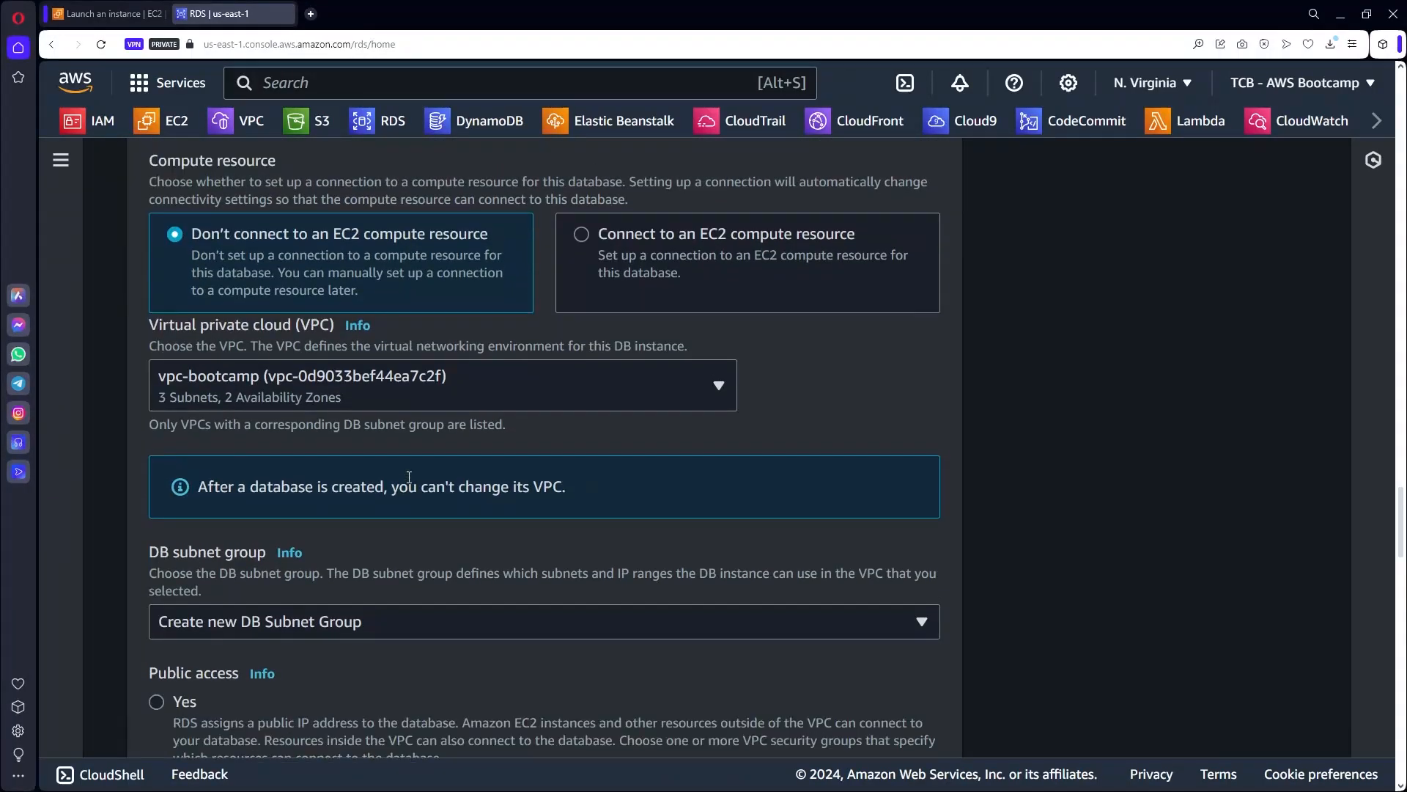
{"action": "scroll", "coordinate": [330, 469], "scroll_direction": "up", "scroll_amount": 1}
{"action": "scroll", "coordinate": [376, 570], "scroll_direction": "down", "scroll_amount": 8}
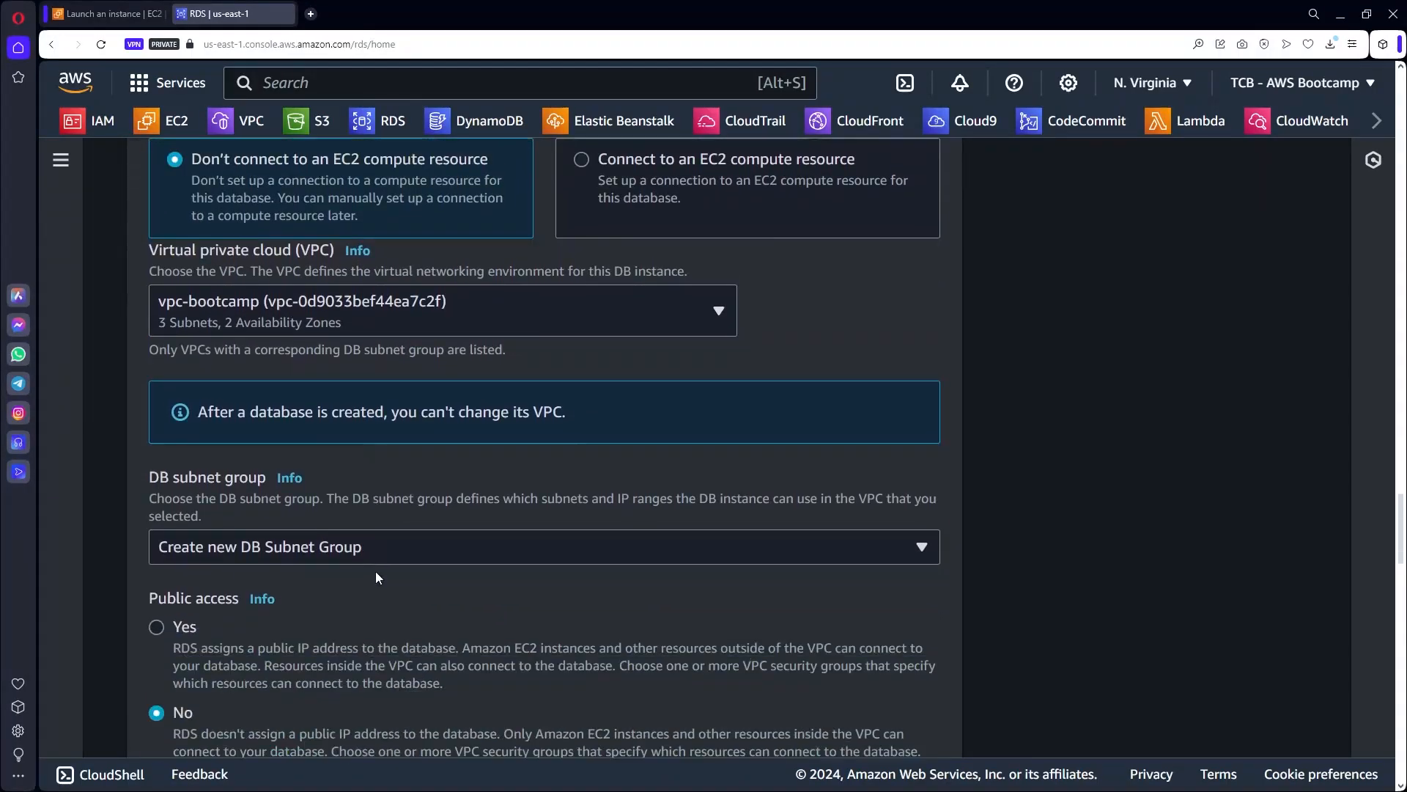
{"action": "scroll", "coordinate": [385, 588], "scroll_direction": "down", "scroll_amount": 2}
{"action": "scroll", "coordinate": [385, 587], "scroll_direction": "down", "scroll_amount": 1}
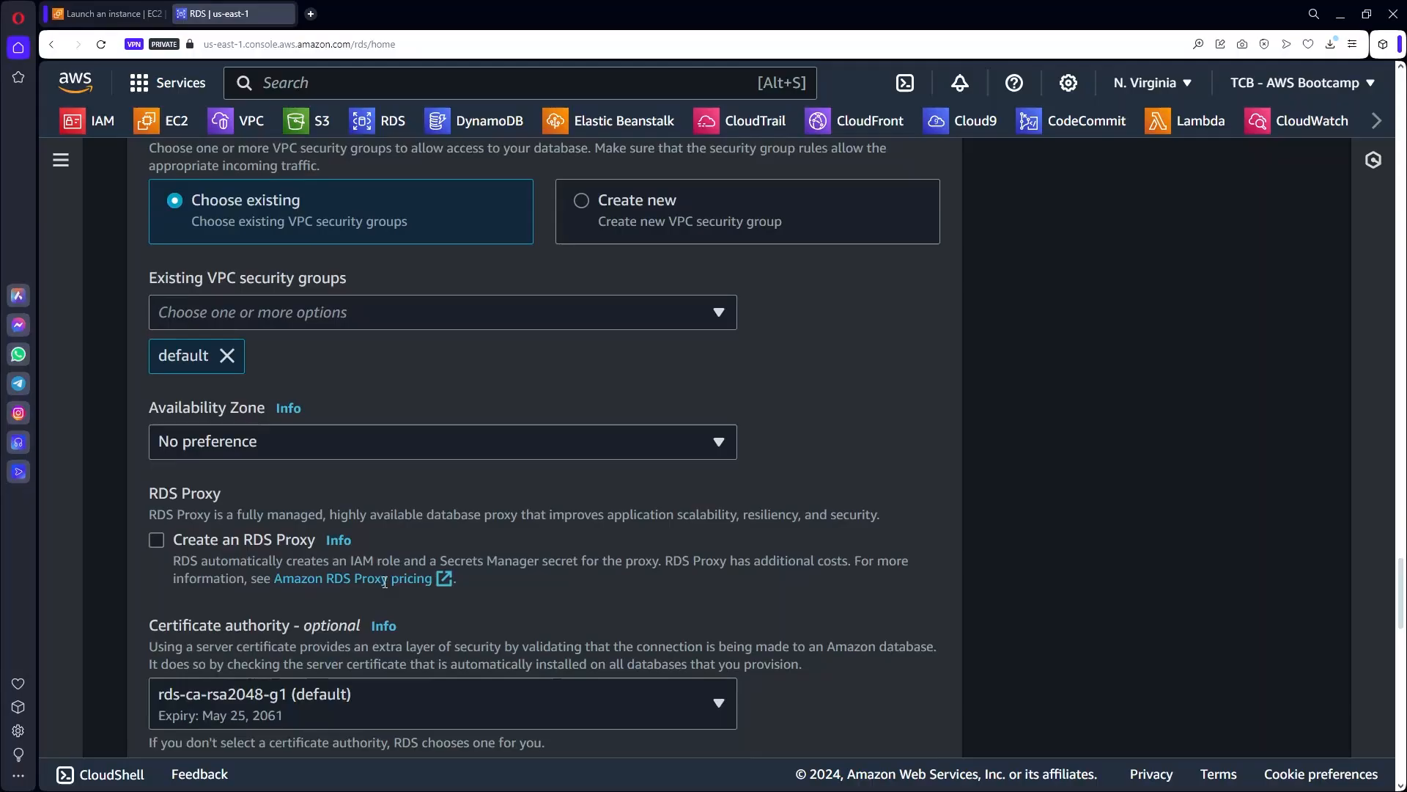
Set the Availability Zone to us-east-1a and expand Additional configuration to check port 3306.
{"action": "left_click", "coordinate": [304, 448]}
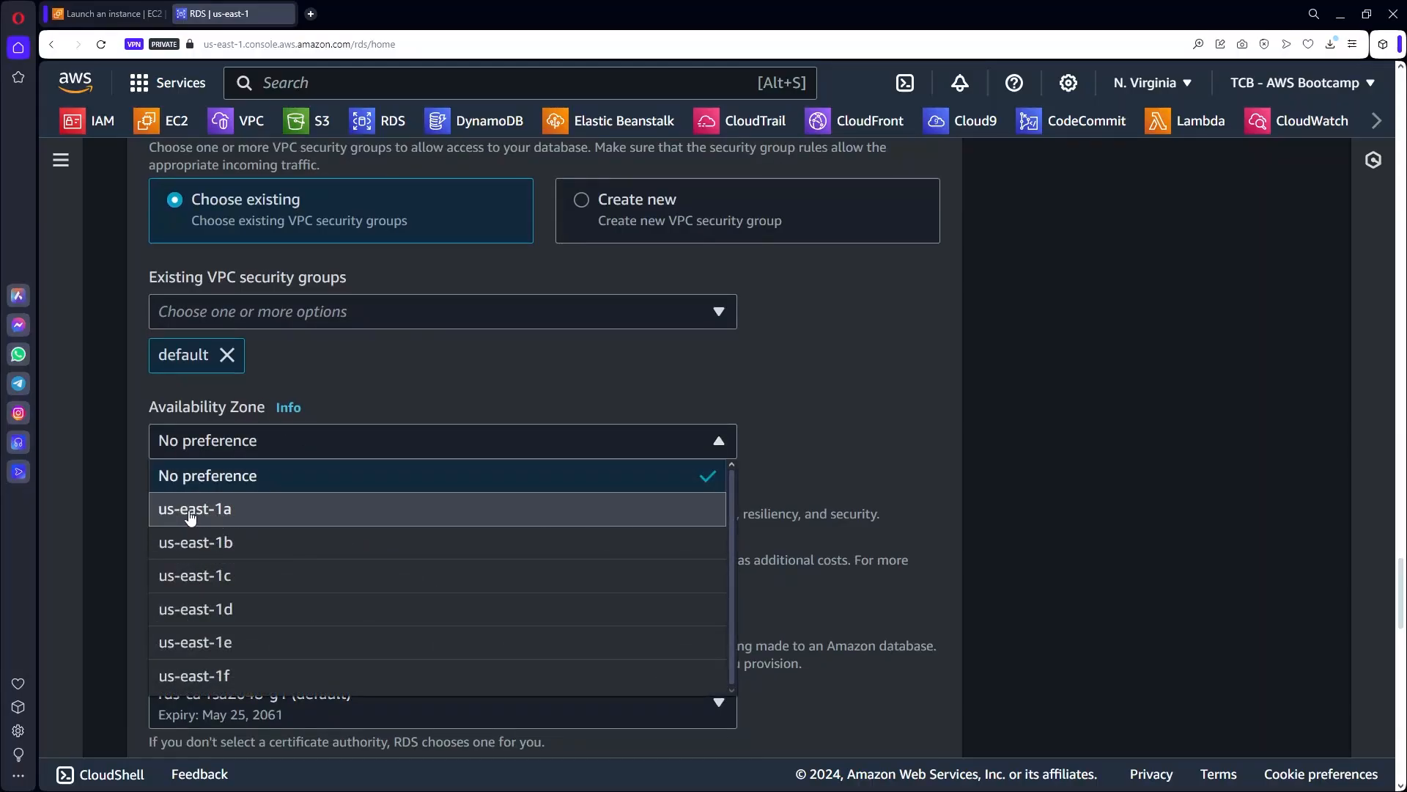
{"action": "left_click", "coordinate": [237, 515]}
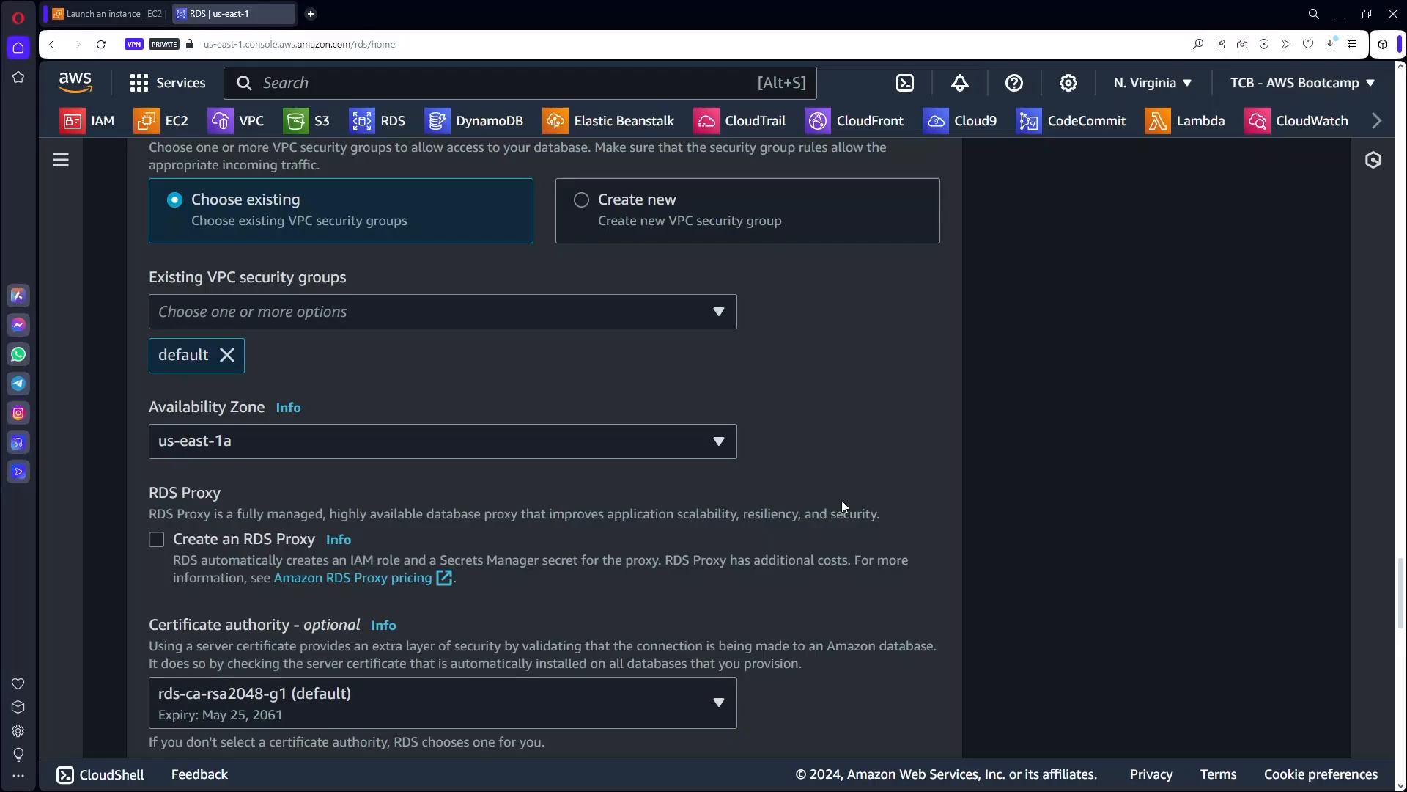
{"action": "scroll", "coordinate": [842, 500], "scroll_direction": "down", "scroll_amount": 4}
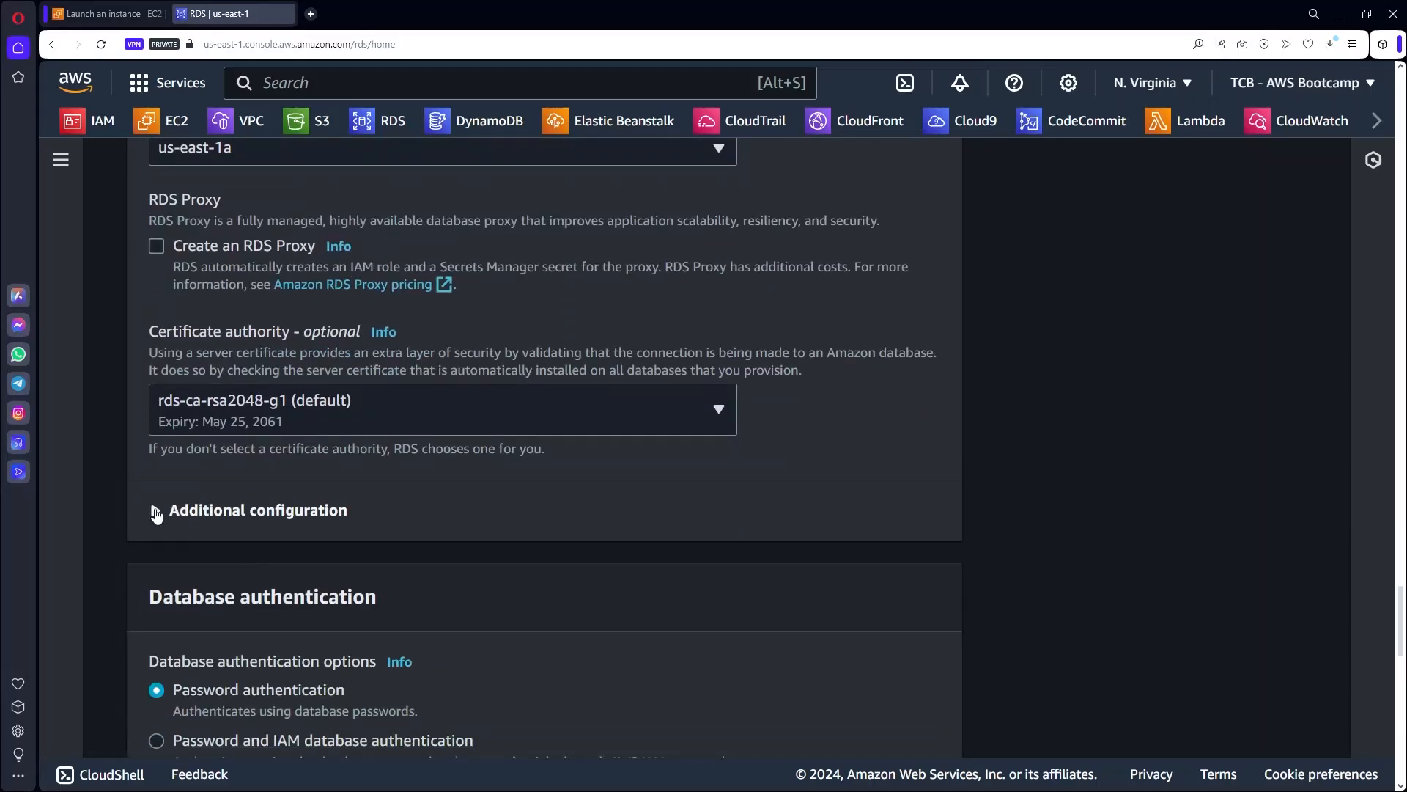
{"action": "left_click", "coordinate": [156, 513]}
Submit the form to create the MySQL database.
{"action": "scroll", "coordinate": [779, 568], "scroll_direction": "down", "scroll_amount": 1}
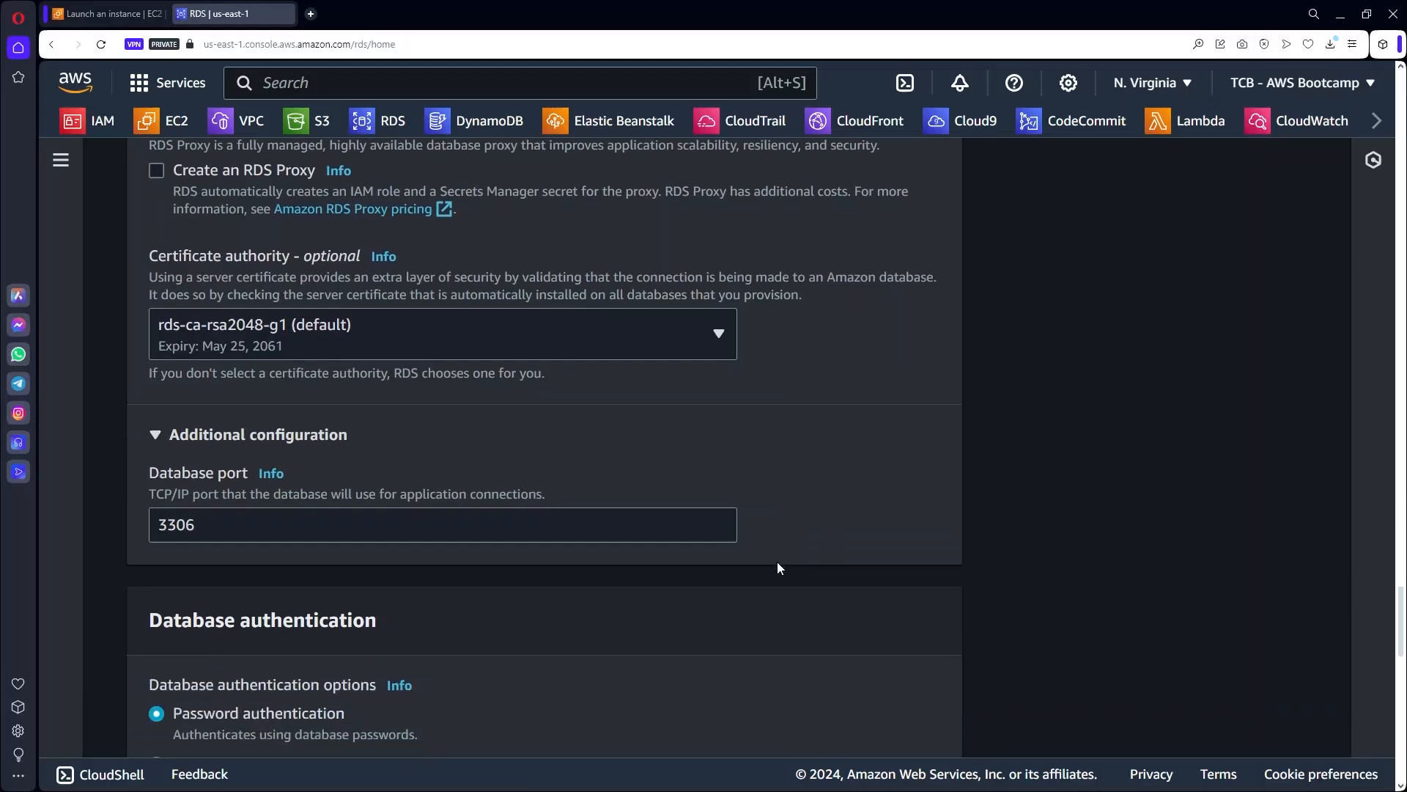
{"action": "scroll", "coordinate": [778, 567], "scroll_direction": "down", "scroll_amount": 8}
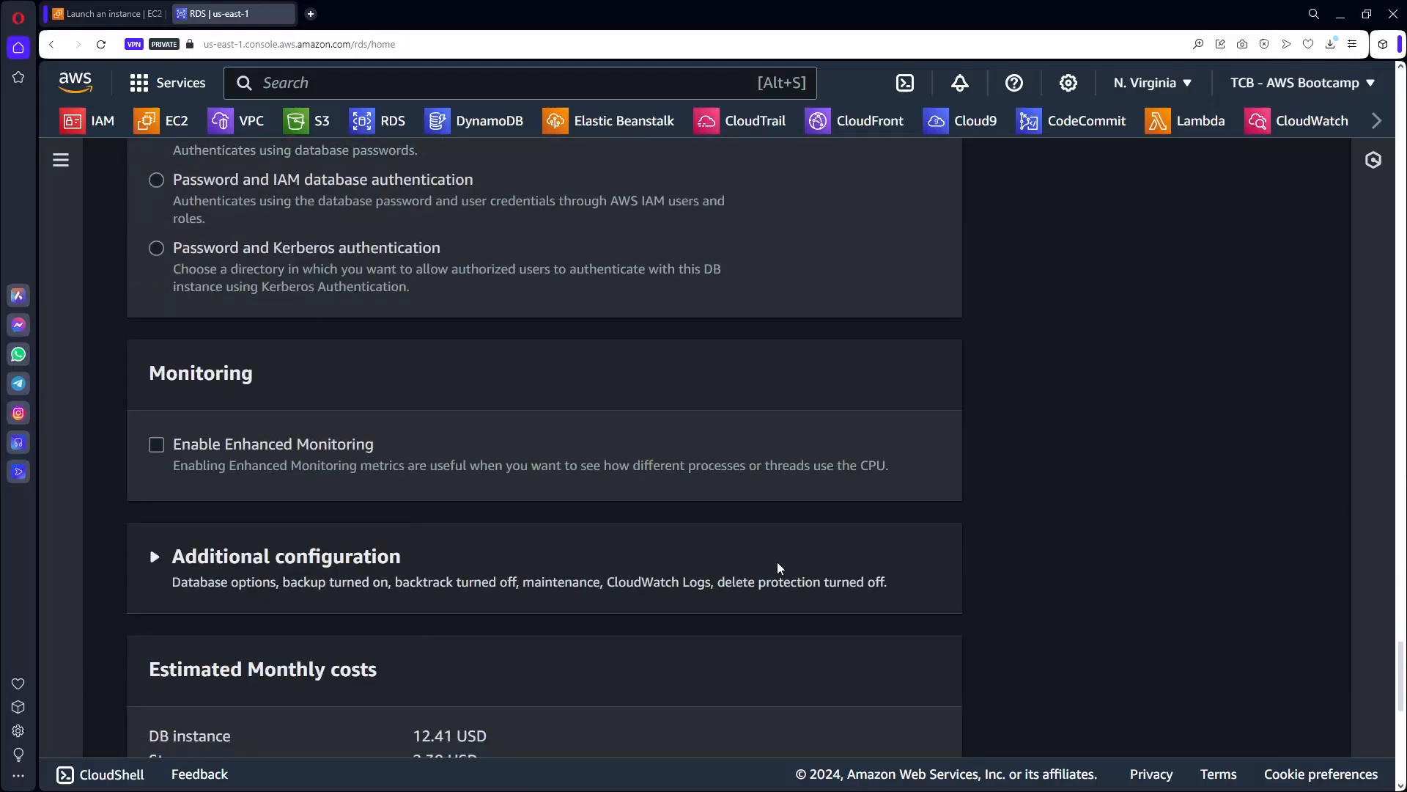
{"action": "scroll", "coordinate": [779, 568], "scroll_direction": "down", "scroll_amount": 3}
{"action": "scroll", "coordinate": [778, 568], "scroll_direction": "down", "scroll_amount": 7}
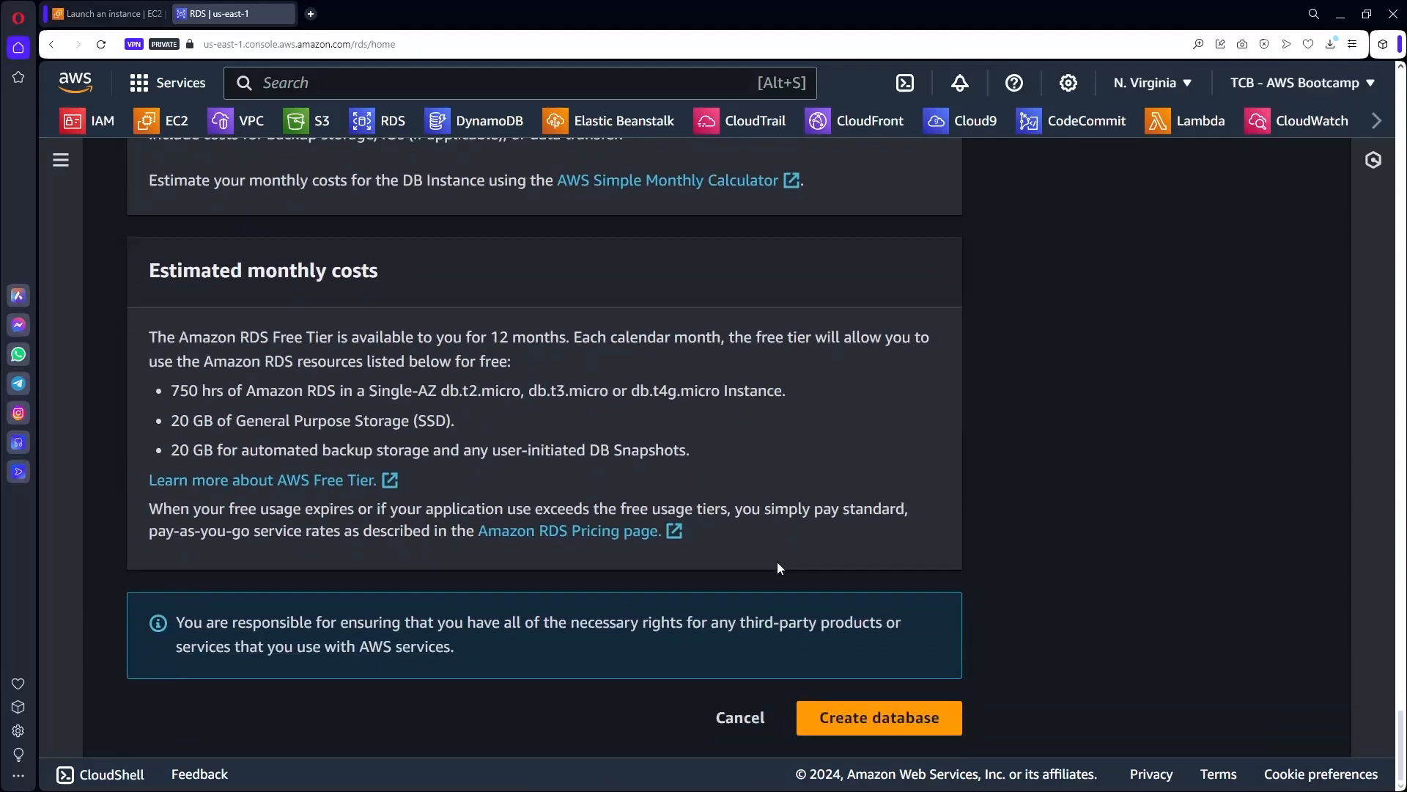
{"action": "left_click", "coordinate": [869, 718]}
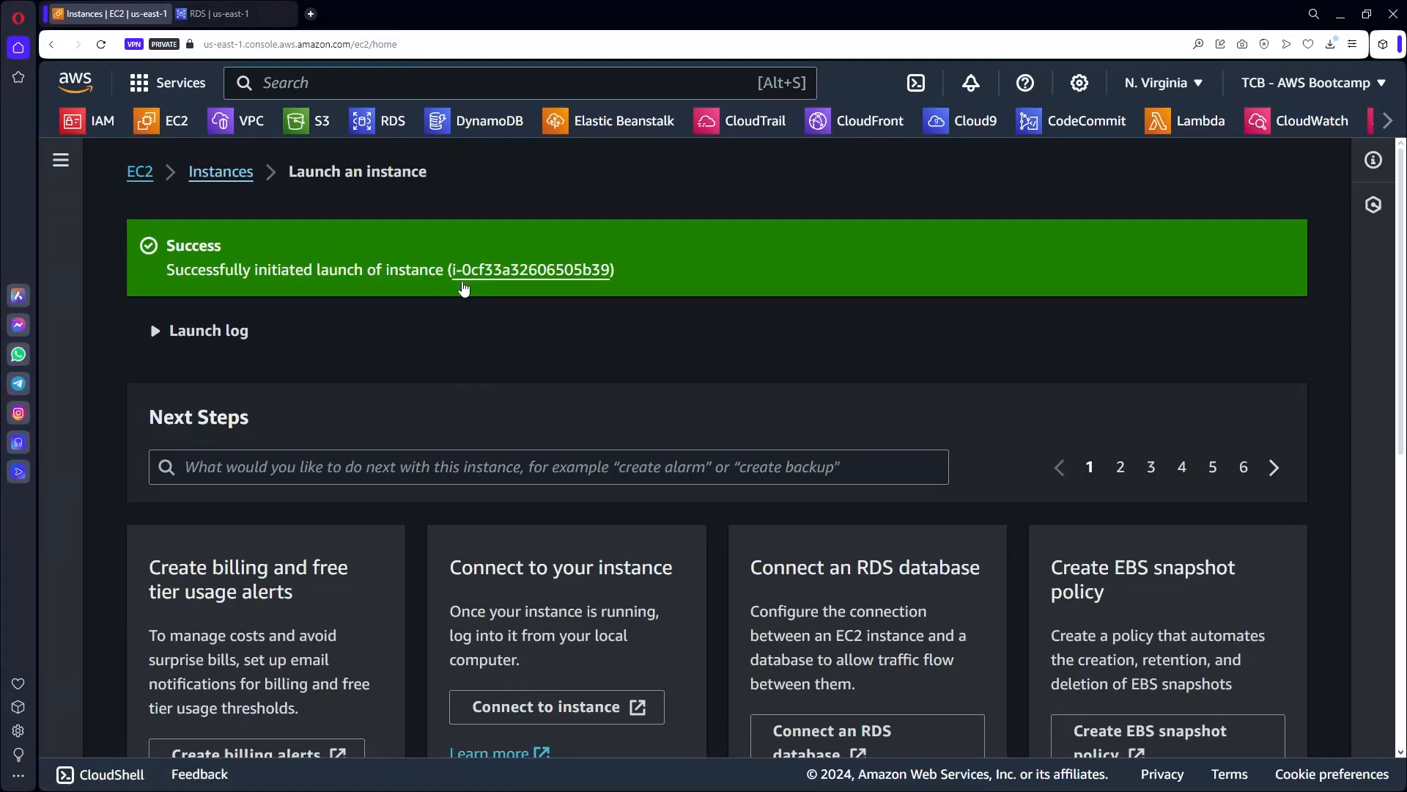
Open the newly launched instance awsuse1app01 from the success banner and enlarge its details pane.
{"action": "left_click", "coordinate": [463, 282]}
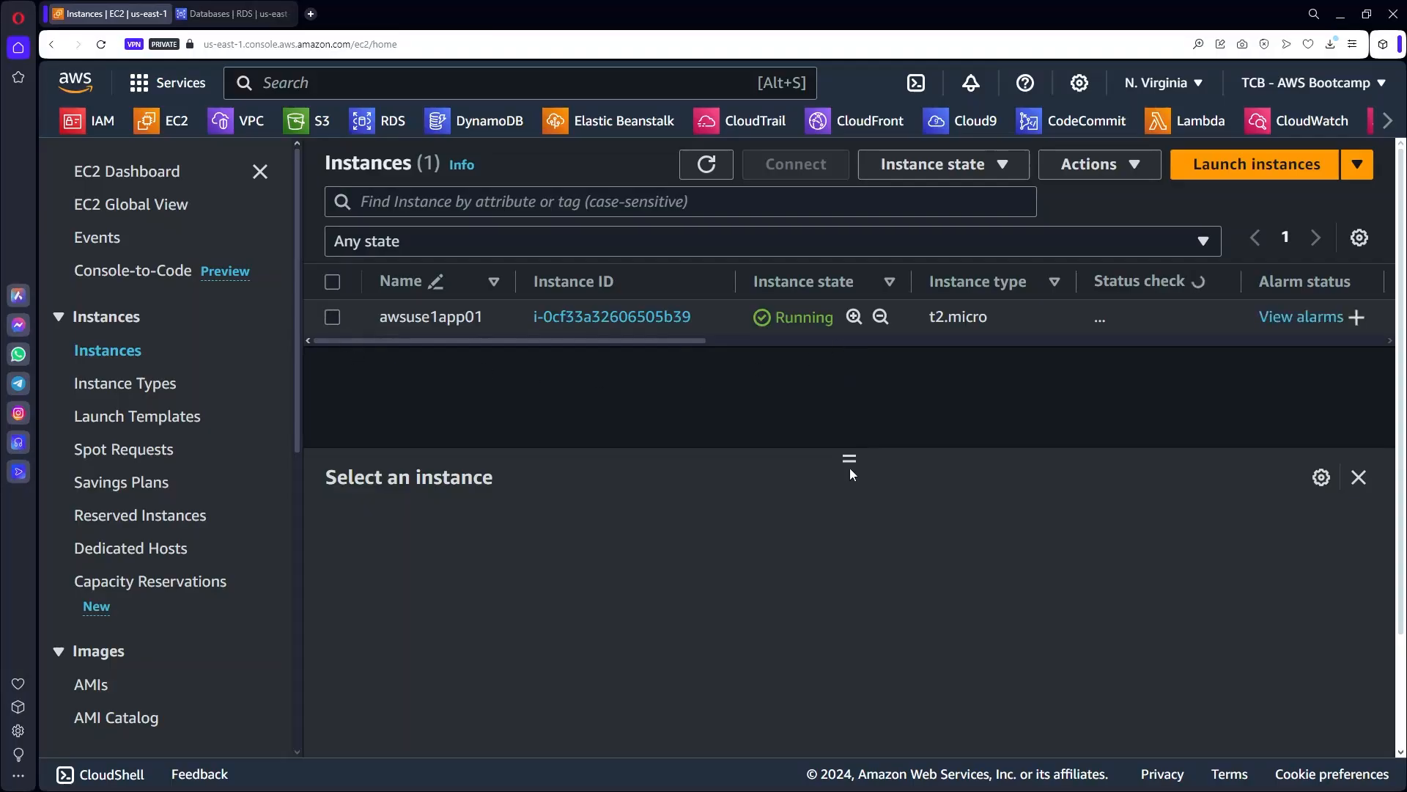
{"action": "left_click_drag", "start_coordinate": [853, 455], "coordinate": [853, 420]}
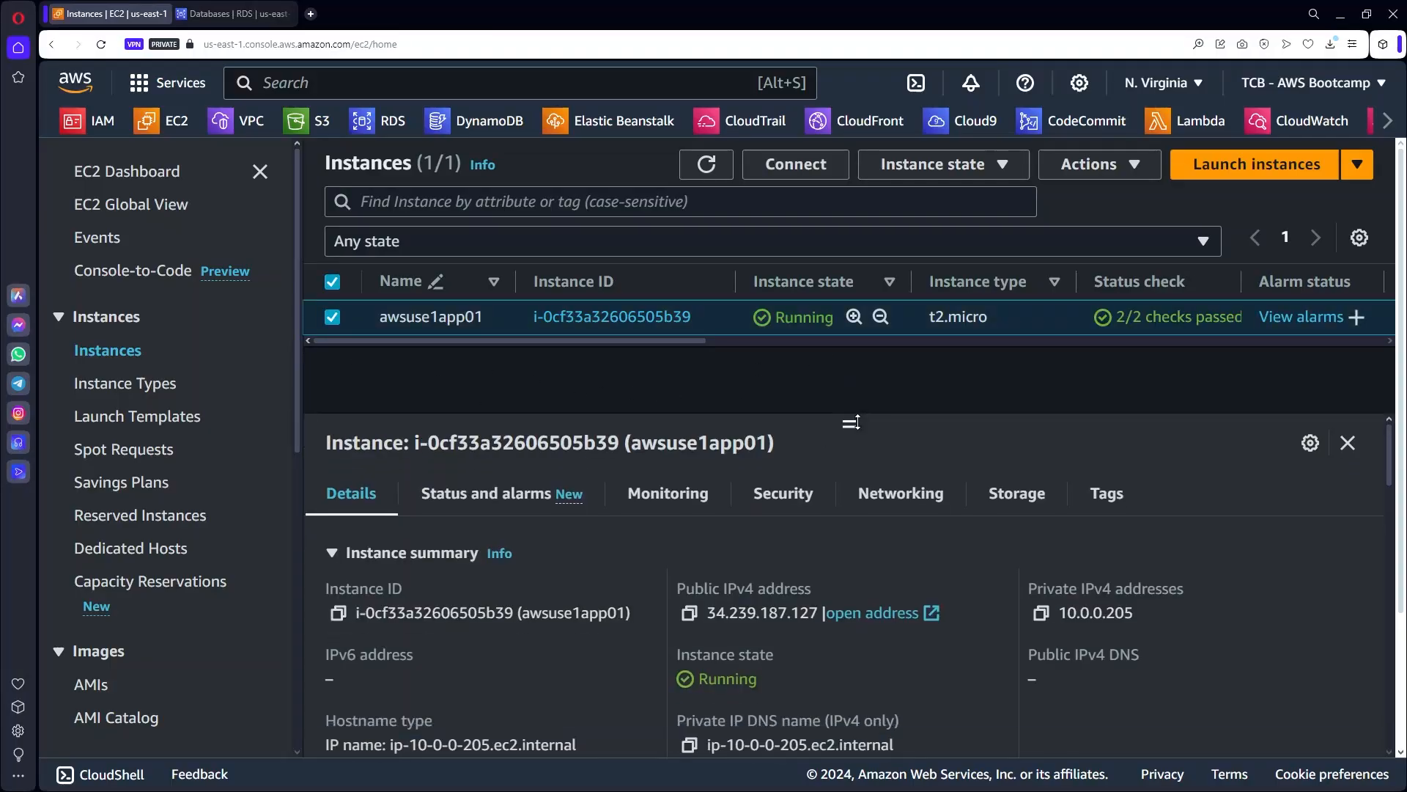
Refresh RDS to confirm awsuse1db01 is Available, dismiss its banners, then return to the EC2 dashboard.
{"action": "left_click", "coordinate": [234, 13]}
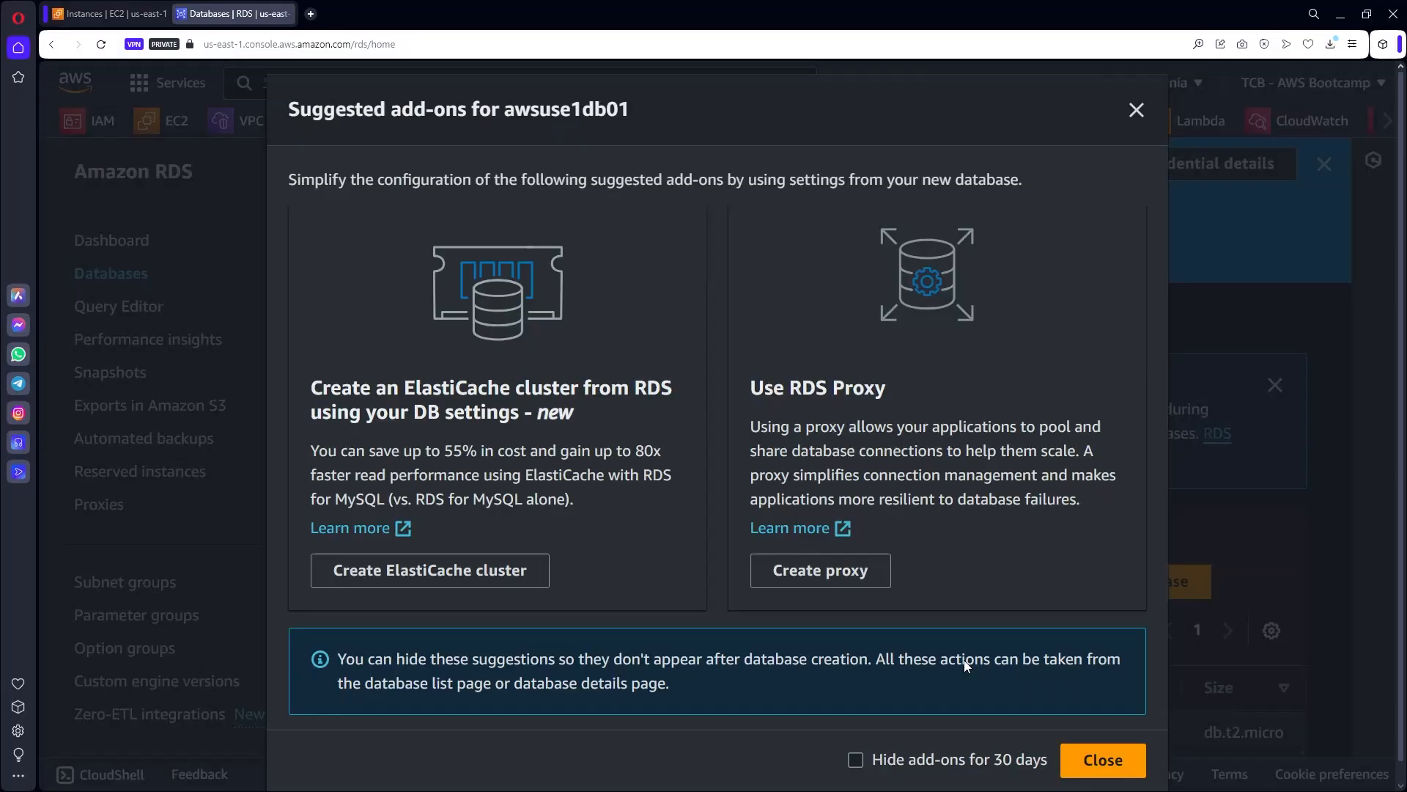
{"action": "left_click", "coordinate": [1095, 764]}
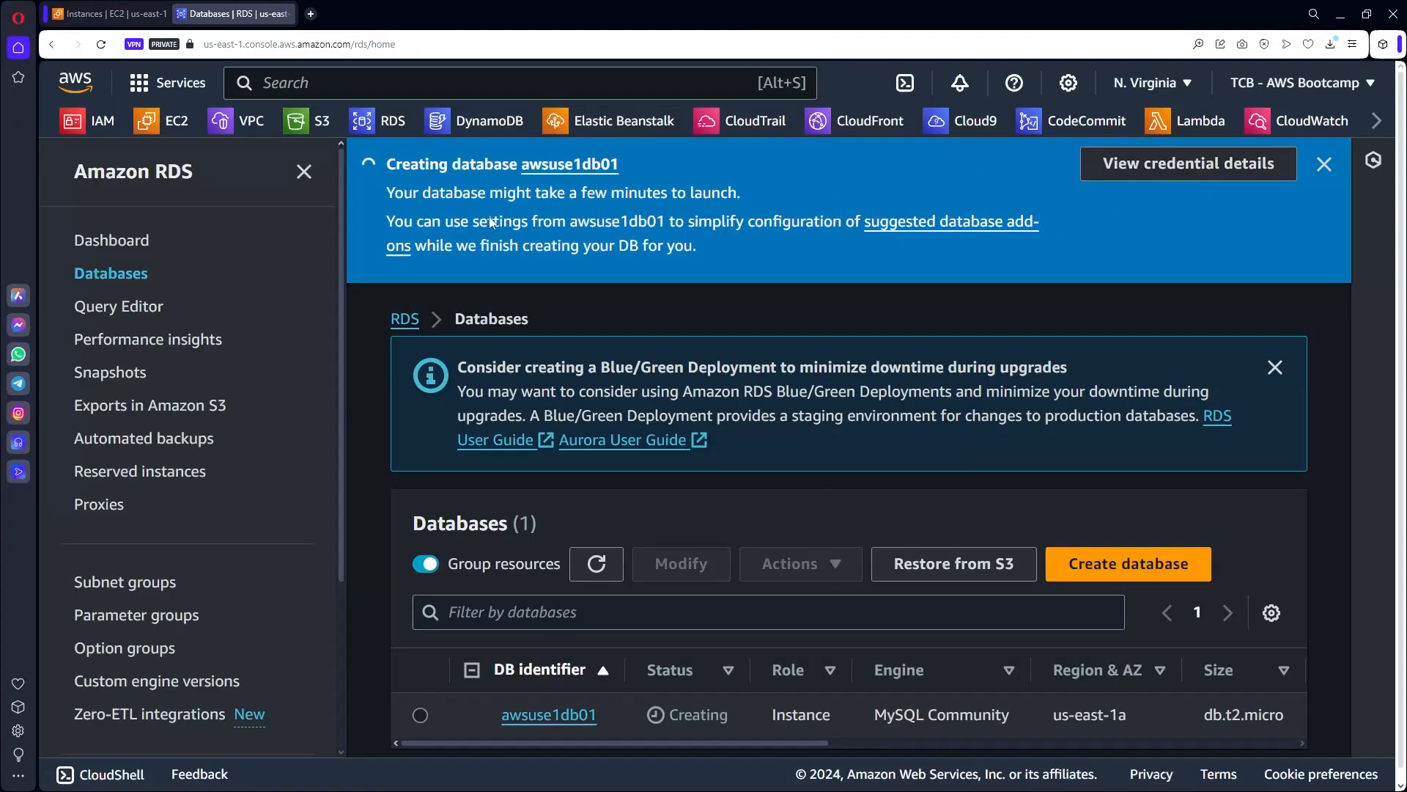
{"action": "scroll", "coordinate": [617, 530], "scroll_direction": "down", "scroll_amount": 1}
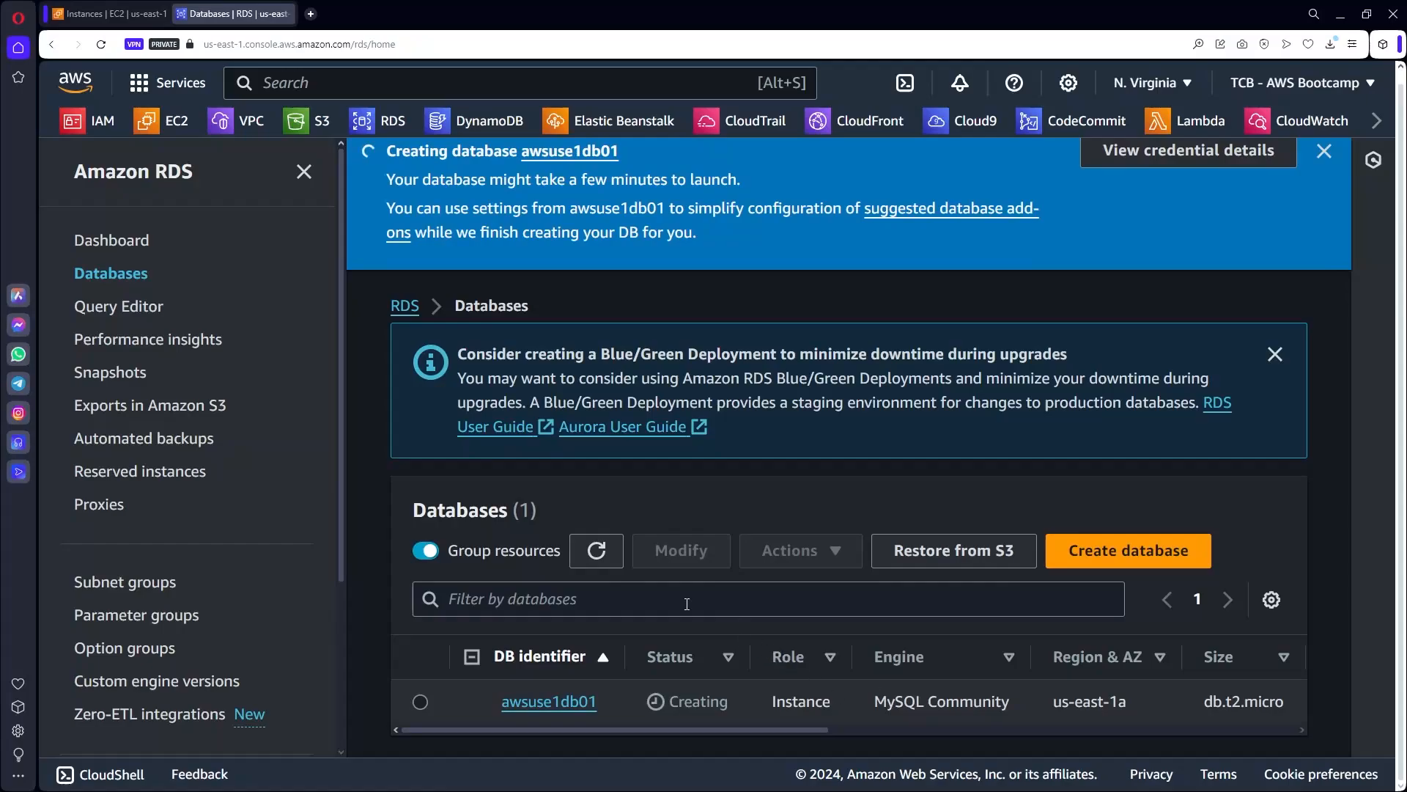
{"action": "left_click", "coordinate": [598, 554]}
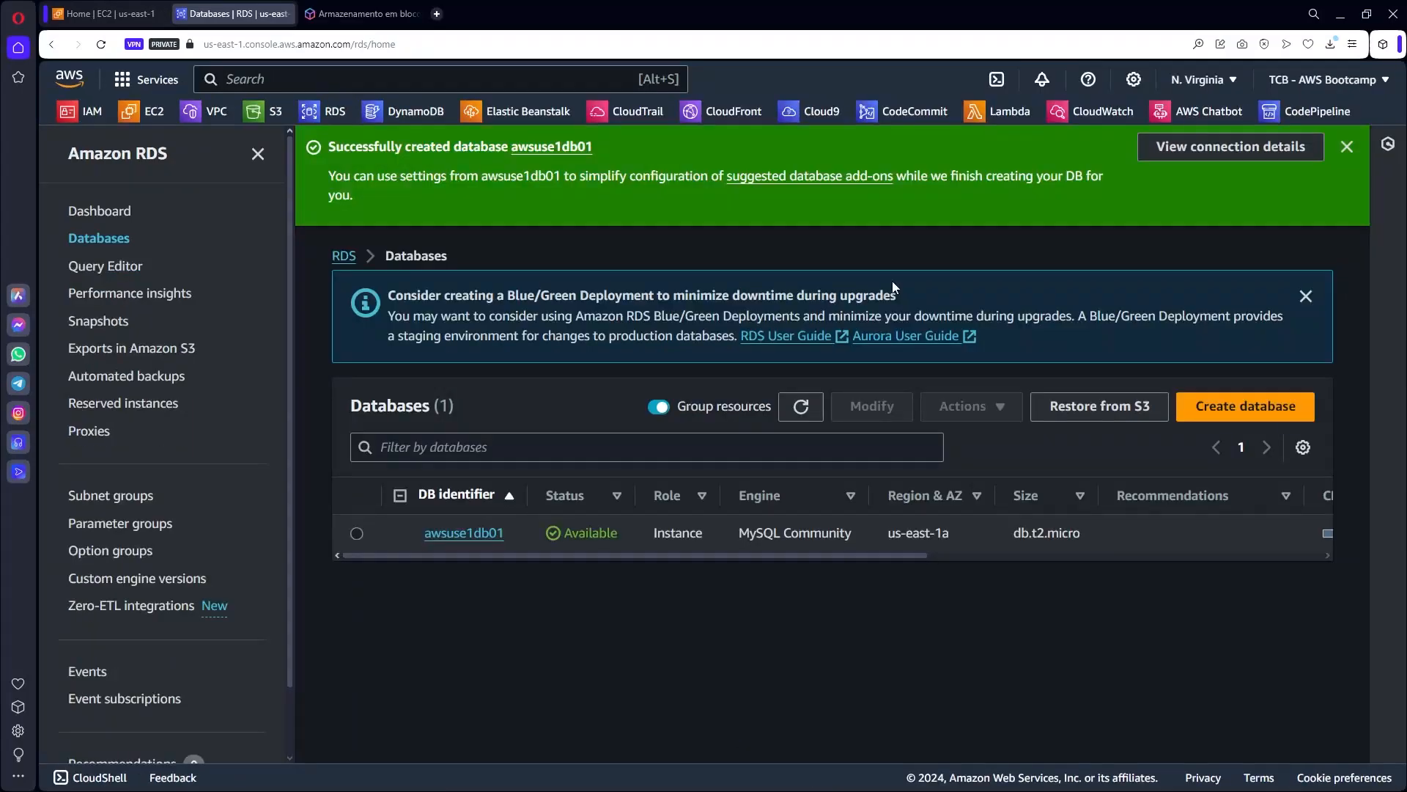
{"action": "left_click", "coordinate": [1347, 147]}
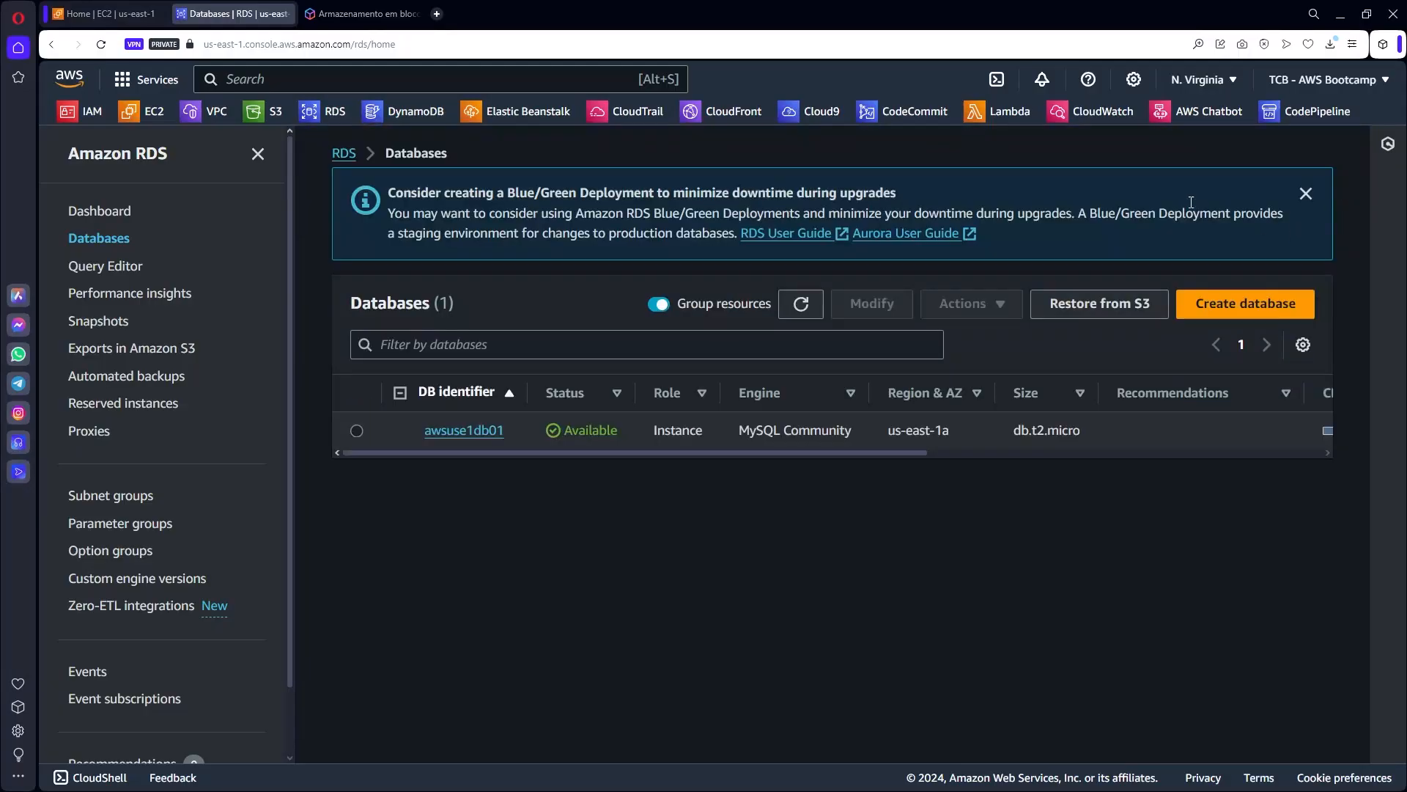
{"action": "left_click", "coordinate": [1306, 194]}
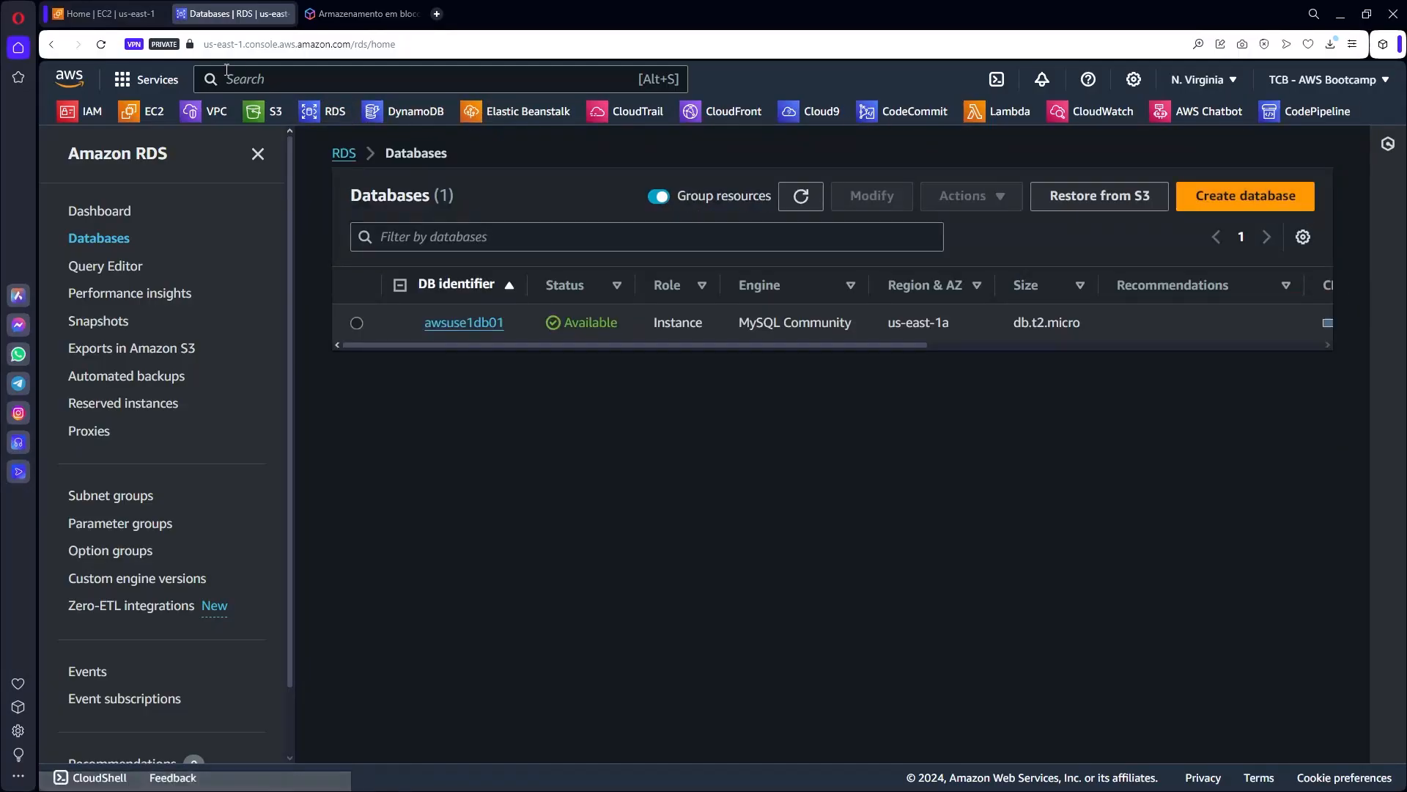
{"action": "left_click", "coordinate": [127, 14]}
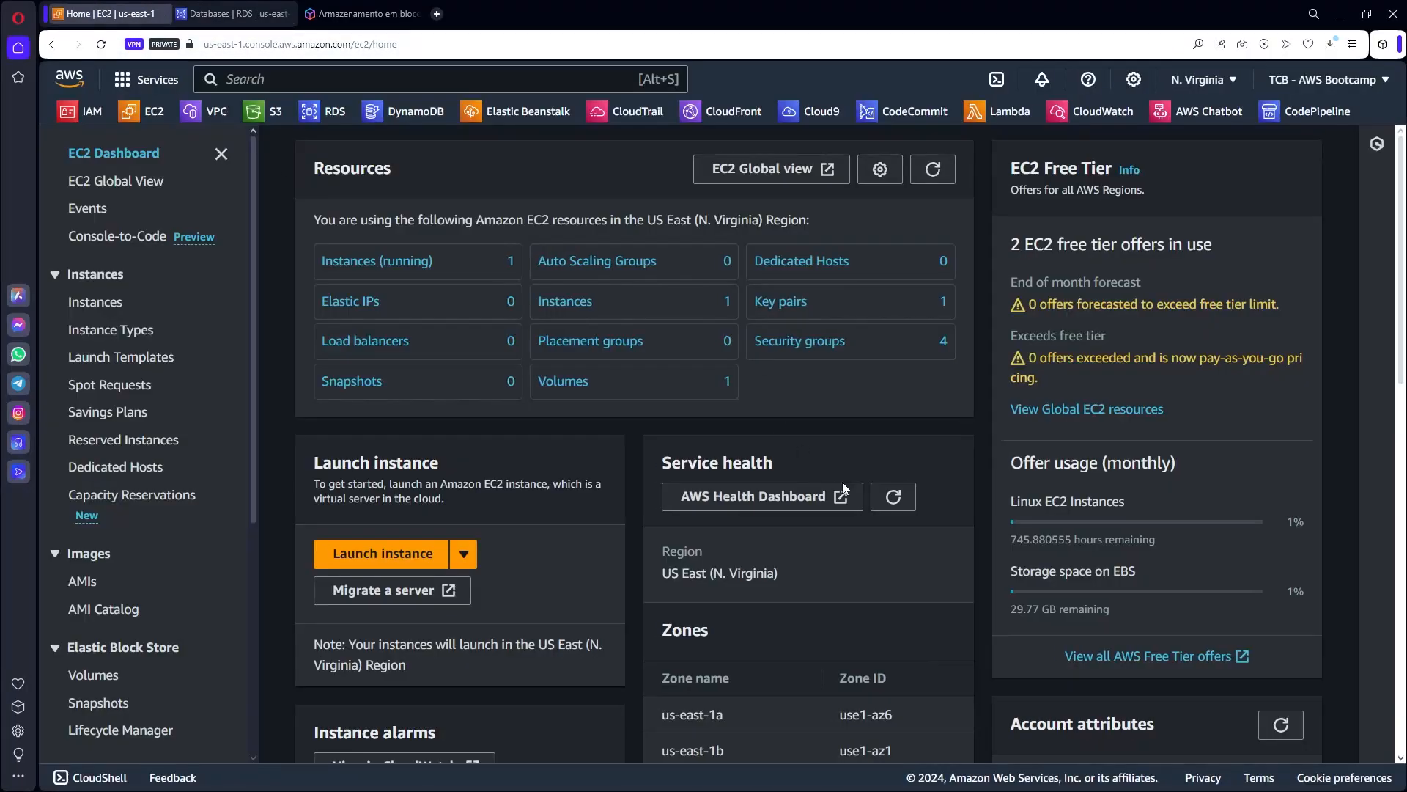
Select running instance awsuse1app01, review its inbound rules for ports 22 and 8080, and open app01-sg.
{"action": "left_click", "coordinate": [383, 262]}
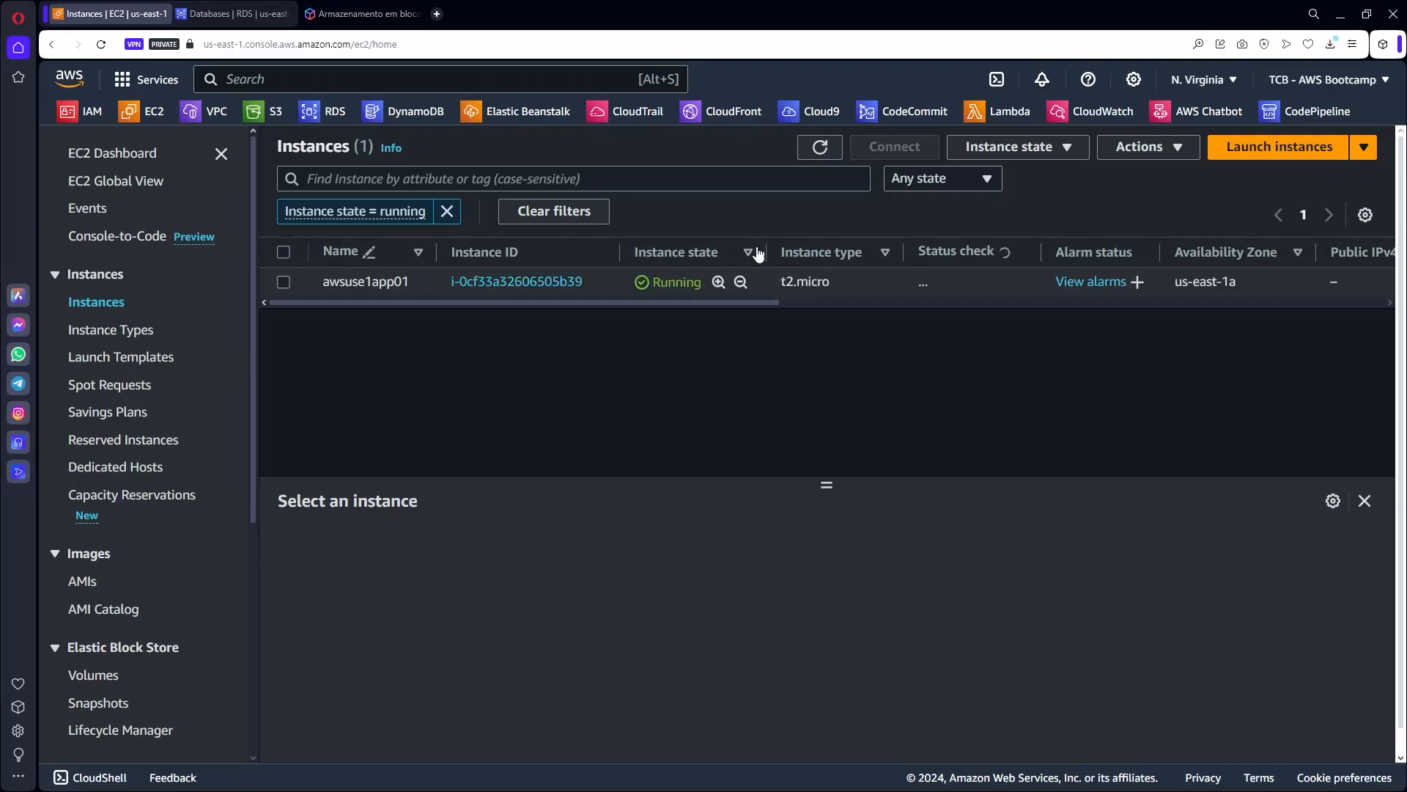
{"action": "left_click_drag", "start_coordinate": [826, 489], "coordinate": [827, 404]}
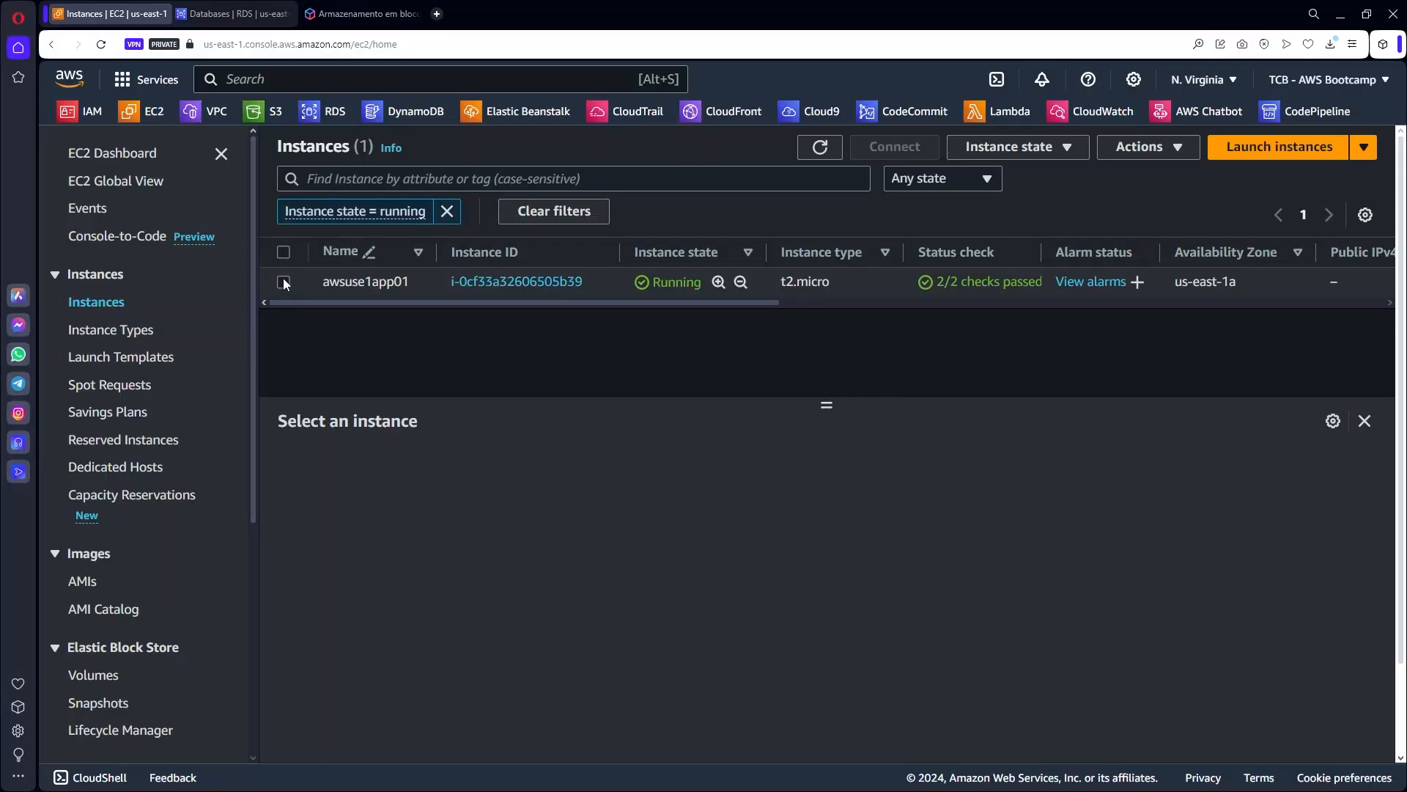
{"action": "left_click", "coordinate": [298, 292]}
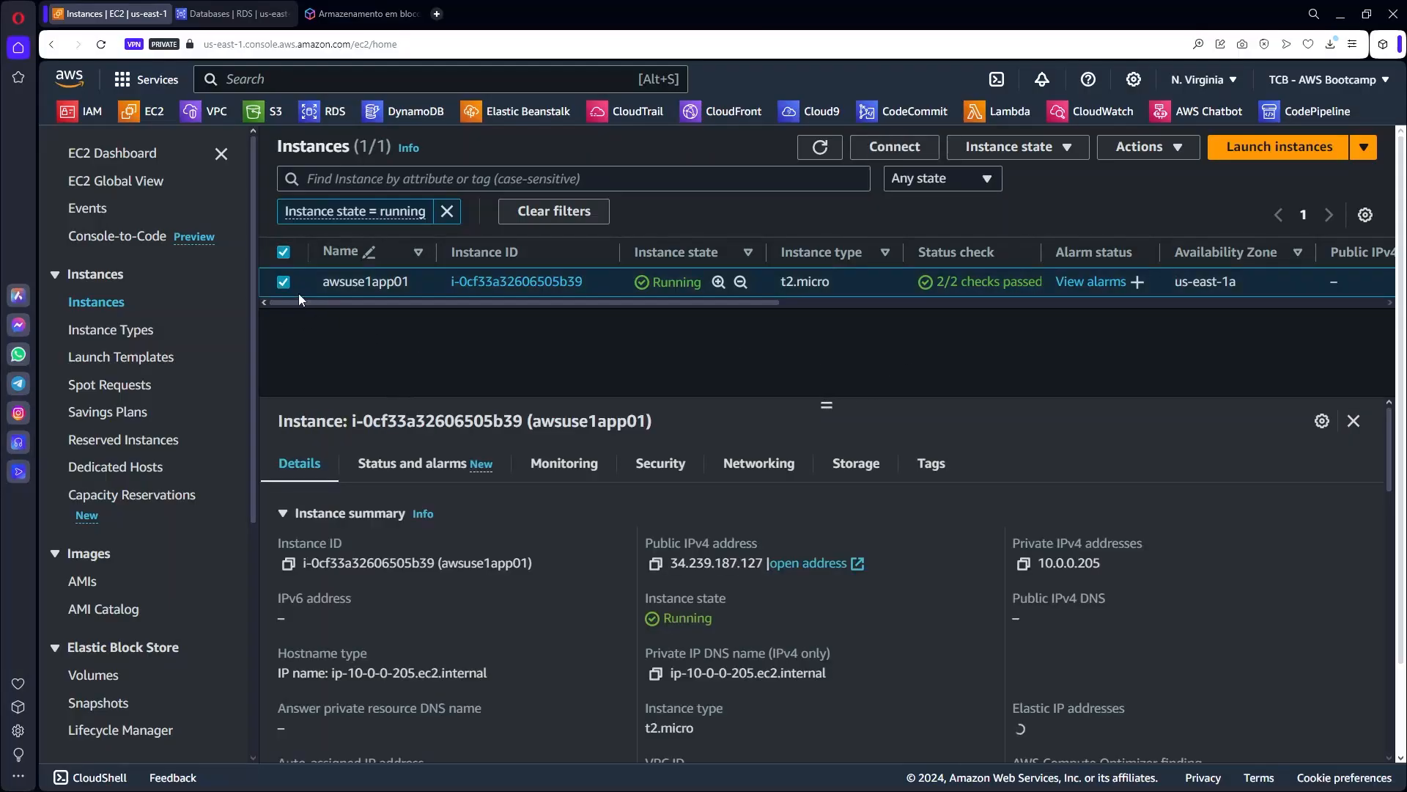
{"action": "left_click", "coordinate": [661, 464]}
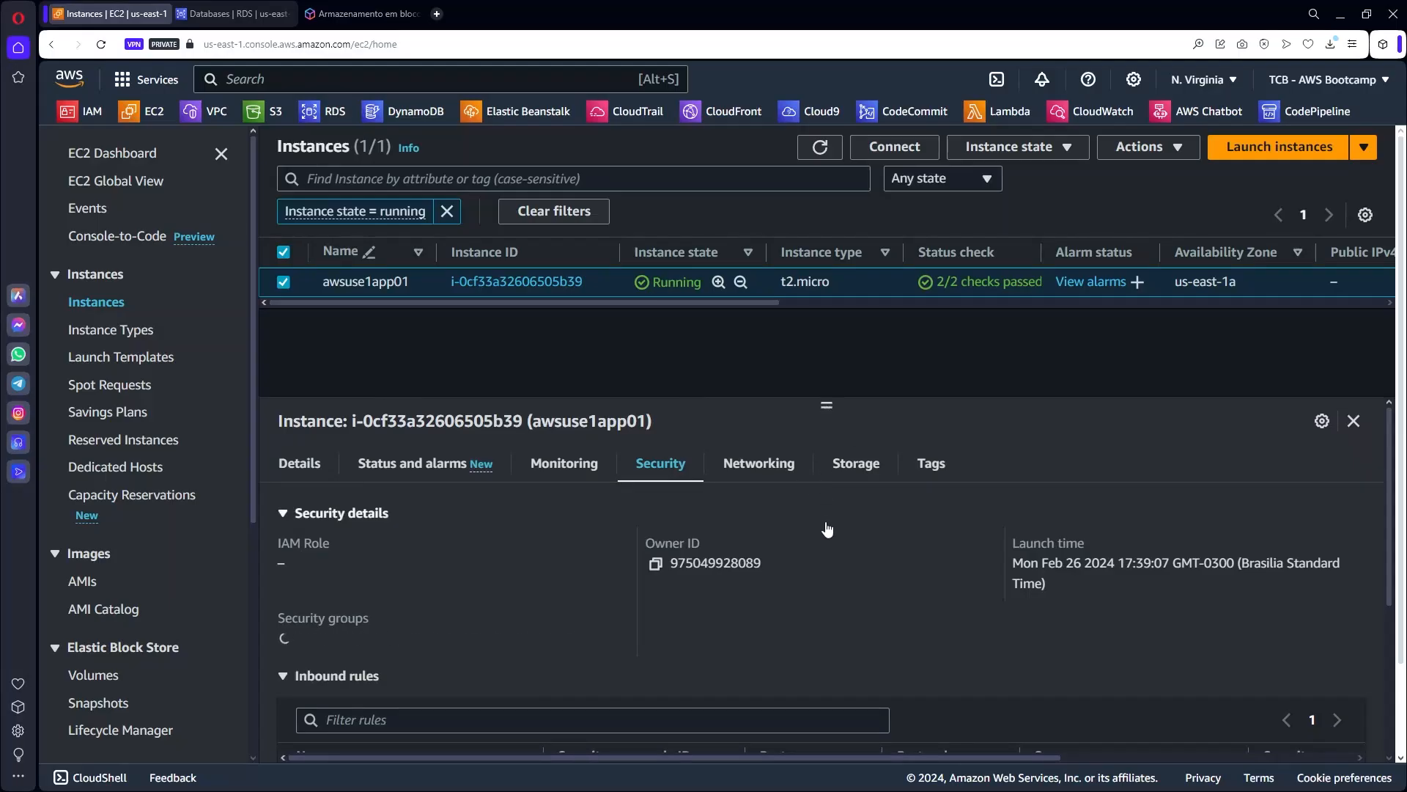
{"action": "scroll", "coordinate": [795, 530], "scroll_direction": "down", "scroll_amount": 5}
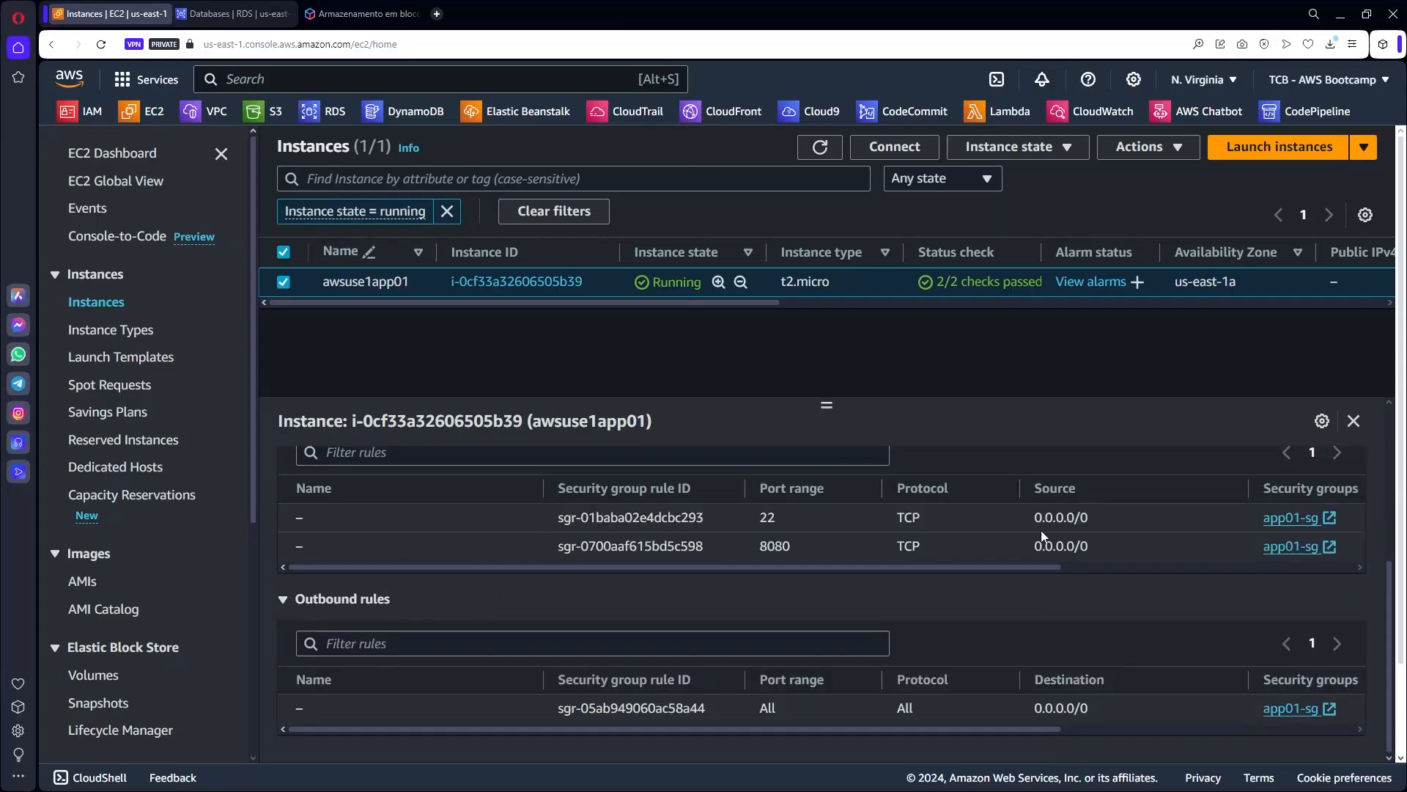
{"action": "left_click", "coordinate": [1325, 518]}
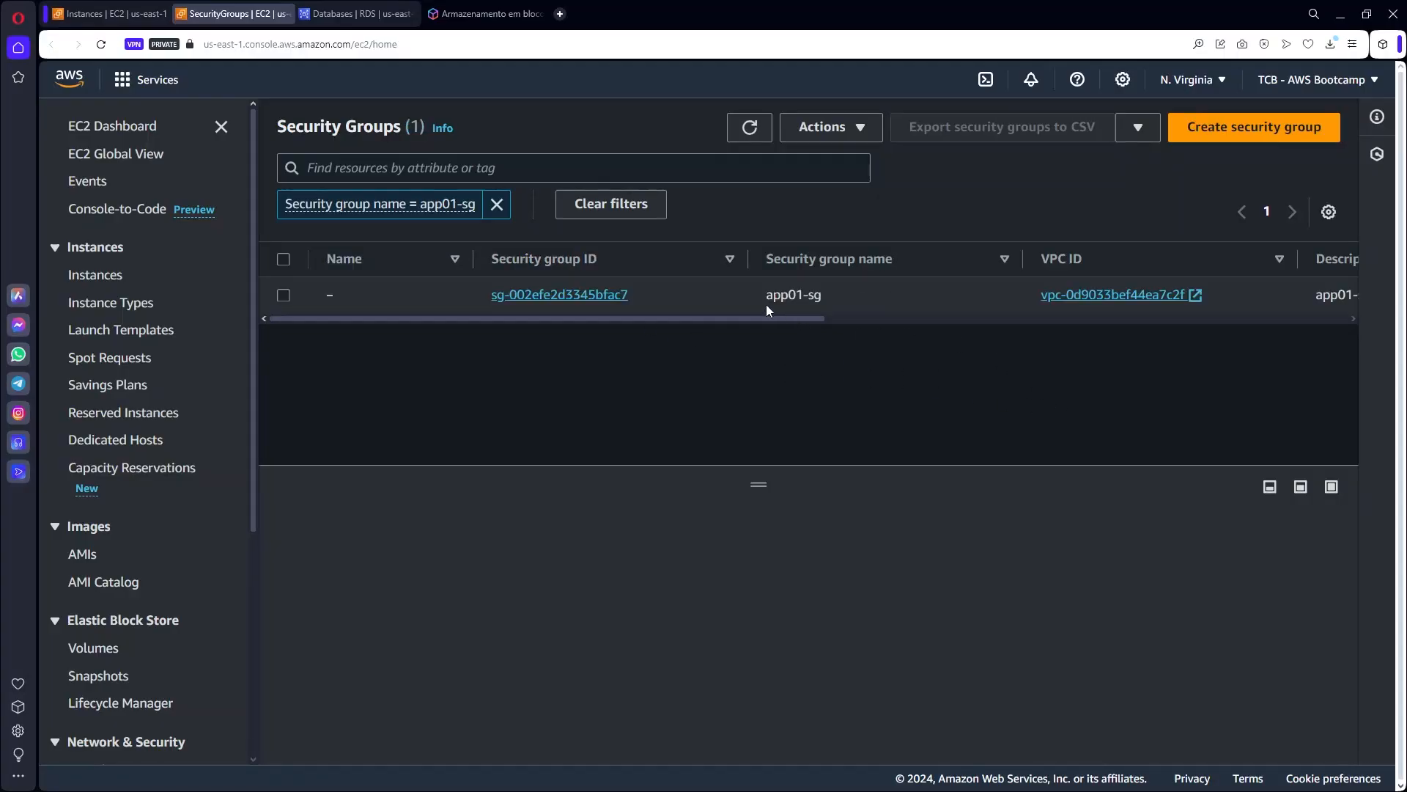
Select app01-sg and start editing its inbound rules, SSH 22 and Custom TCP 8080.
{"action": "left_click", "coordinate": [283, 294]}
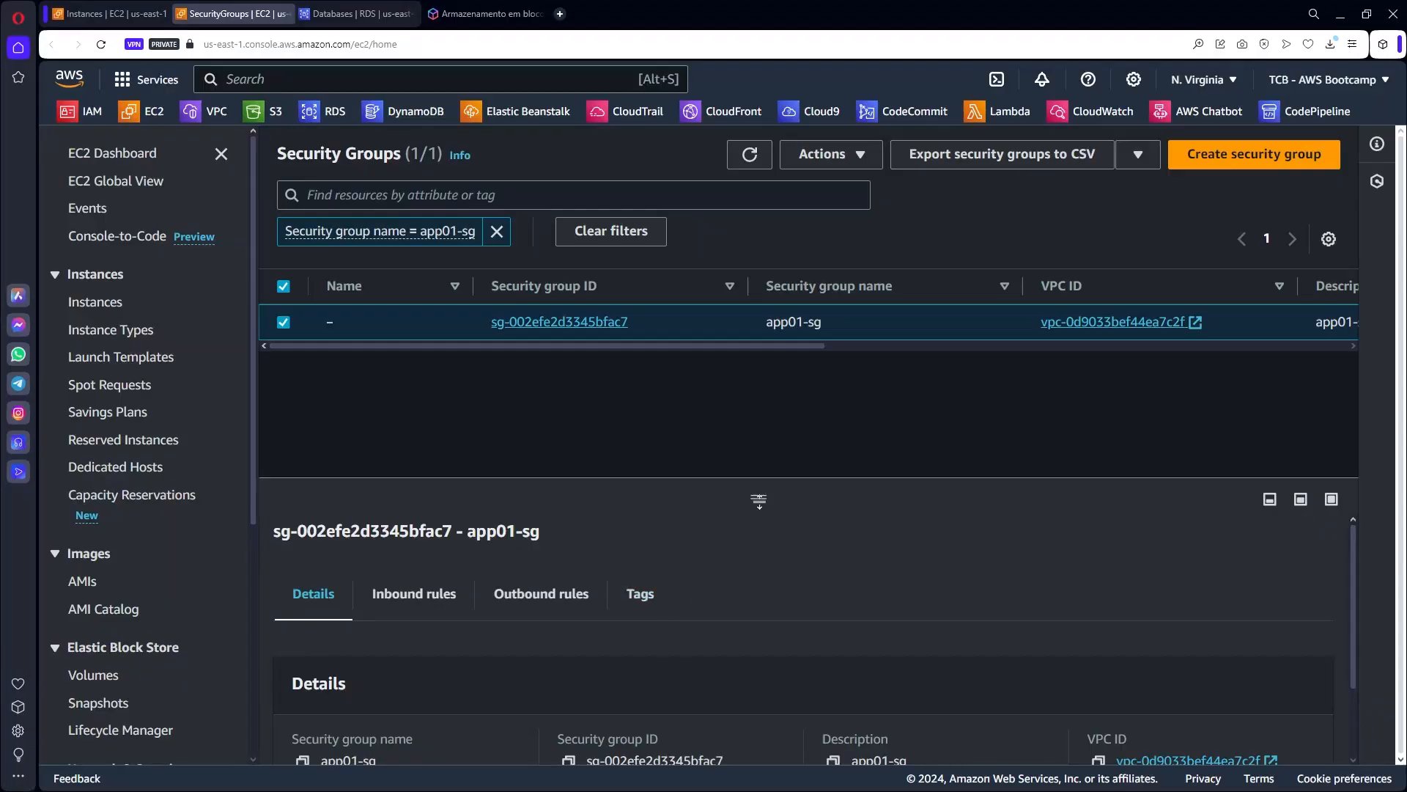
{"action": "left_click_drag", "start_coordinate": [760, 497], "coordinate": [780, 338]}
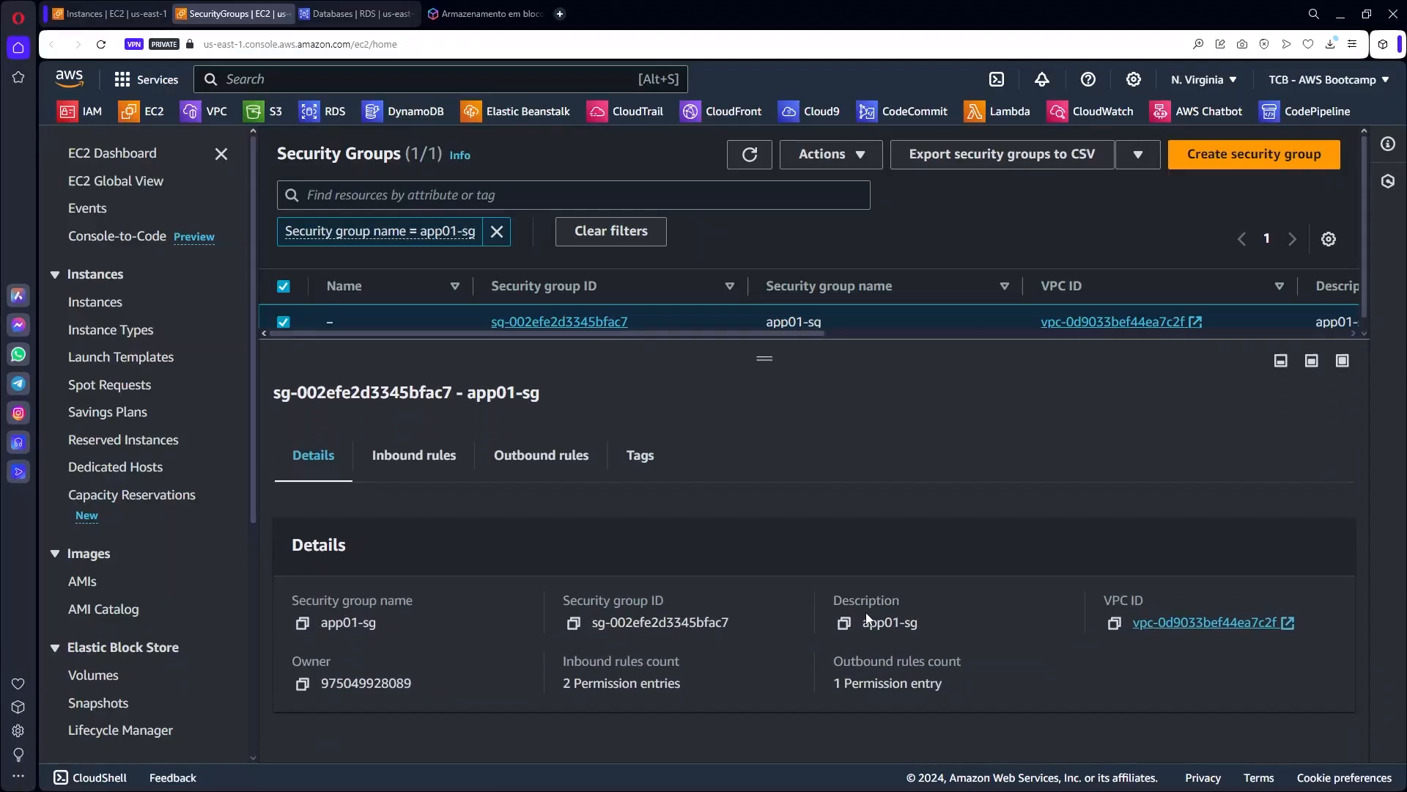
{"action": "left_click", "coordinate": [439, 459]}
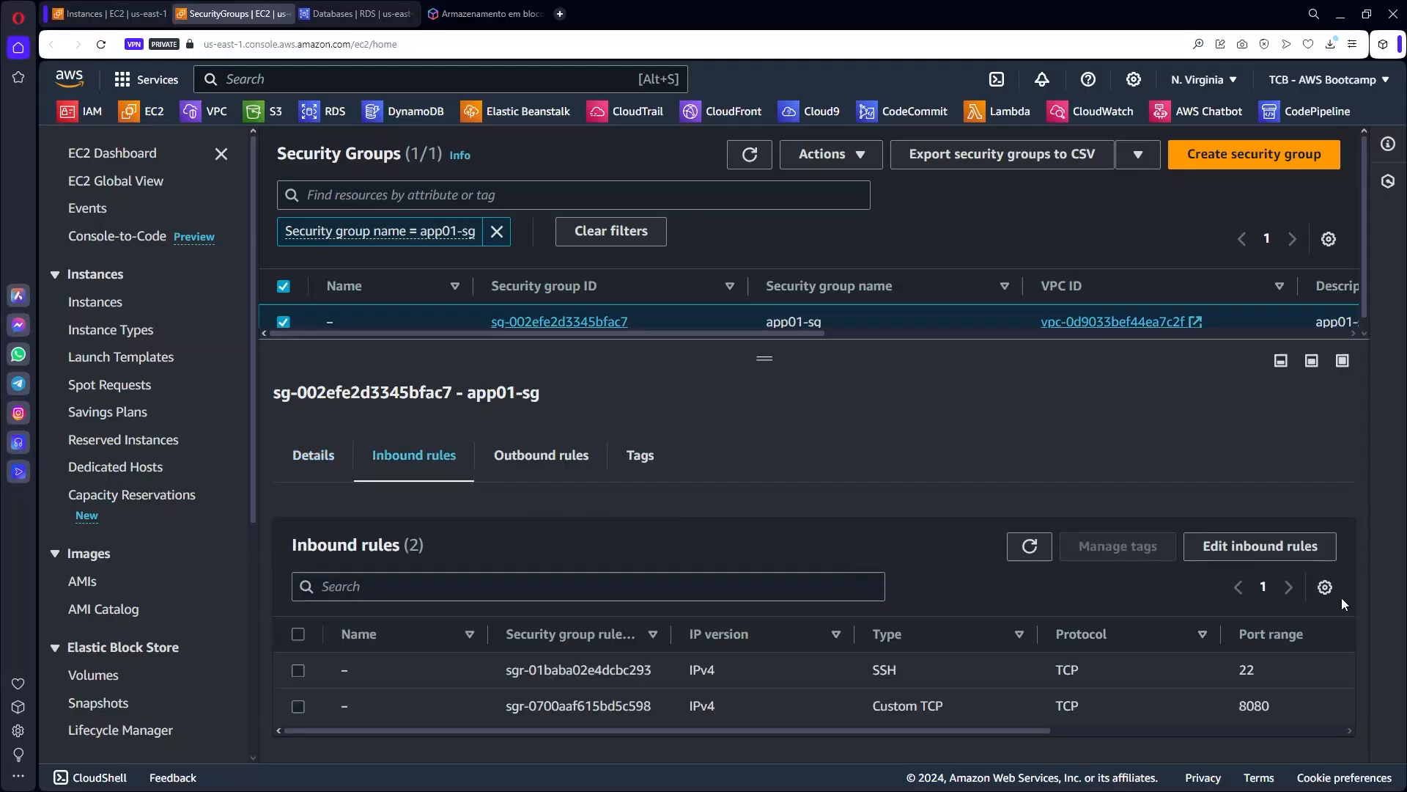
{"action": "left_click", "coordinate": [1260, 548]}
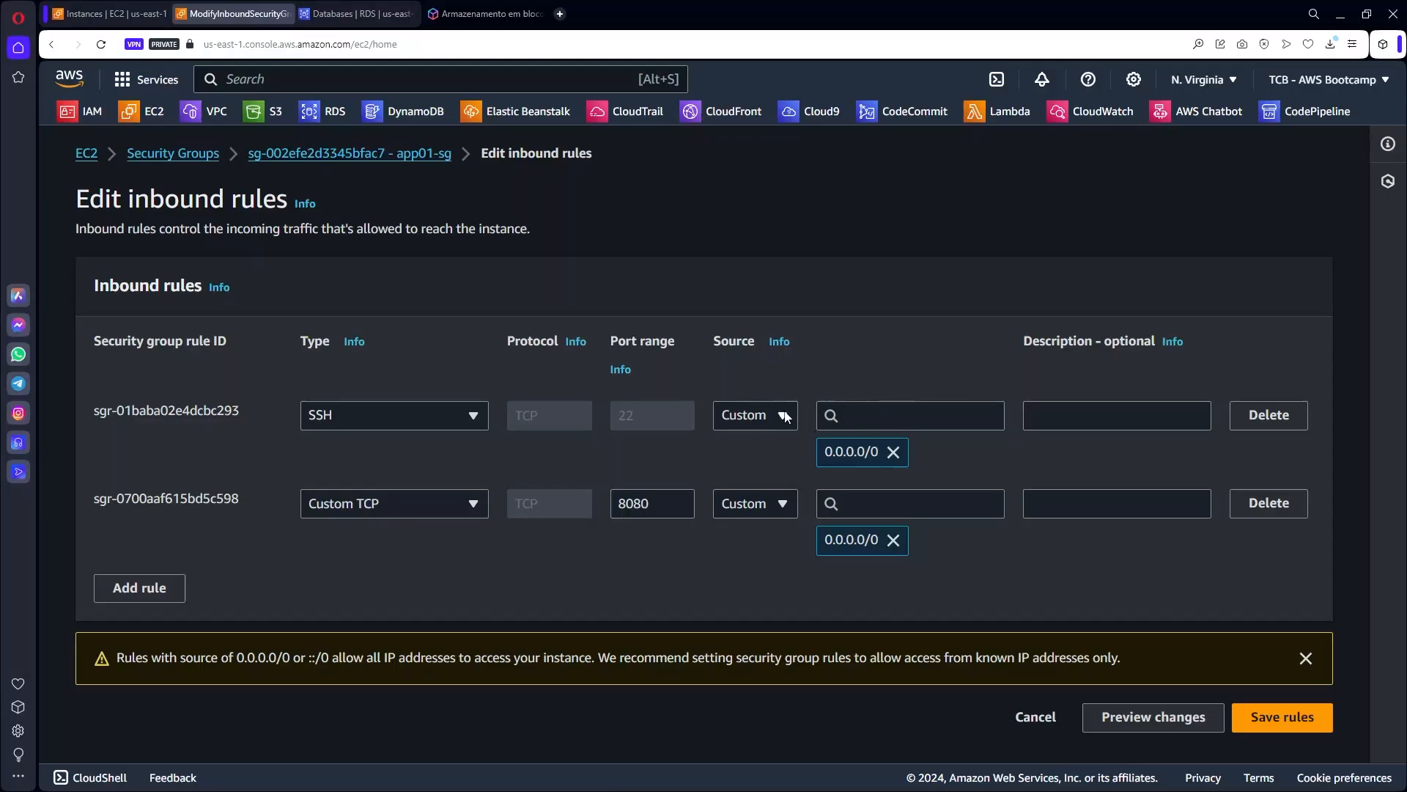
Try Custom, My IP and Anywhere-IPv4 as the SSH rule's source, ending on 0.0.0.0/0.
{"action": "left_click", "coordinate": [892, 451]}
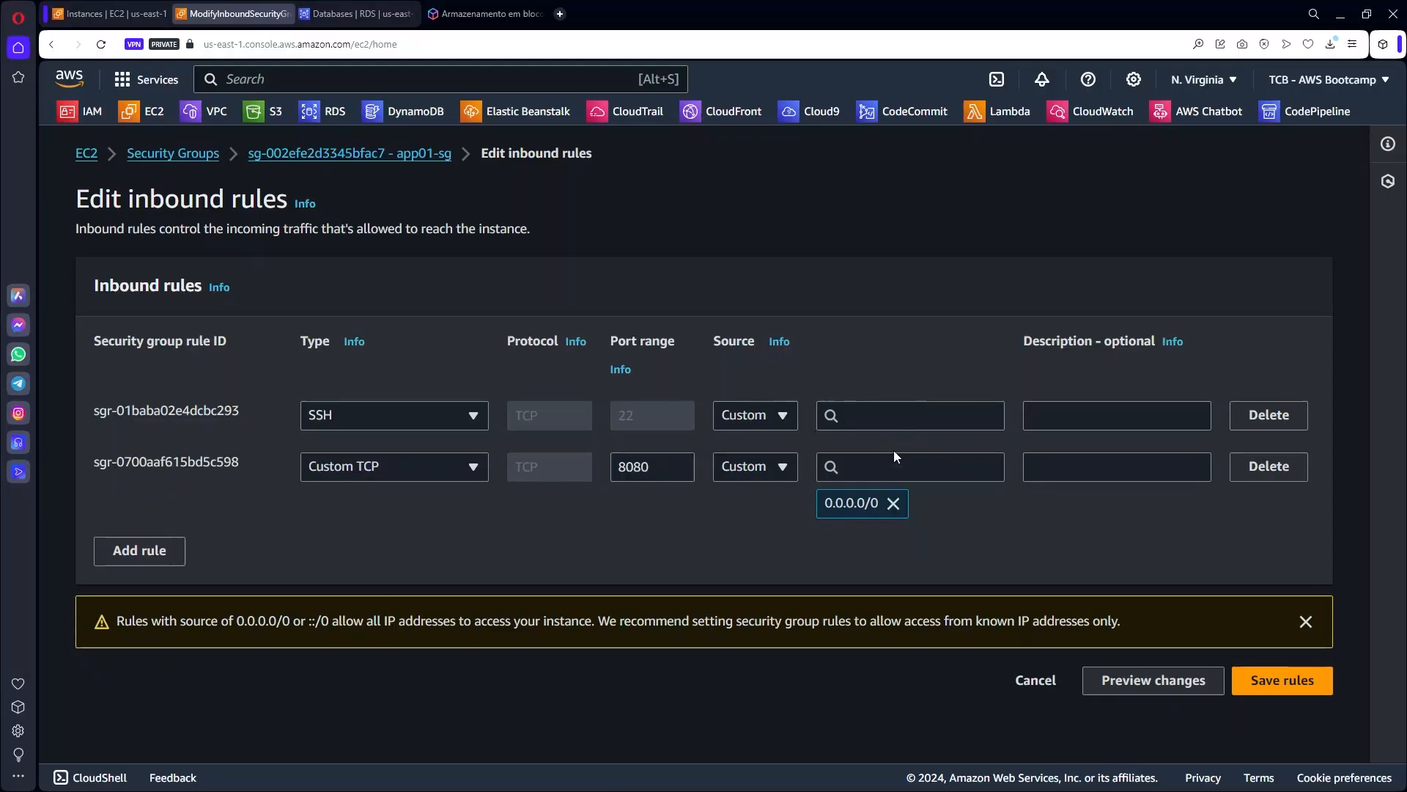
{"action": "left_click", "coordinate": [784, 417]}
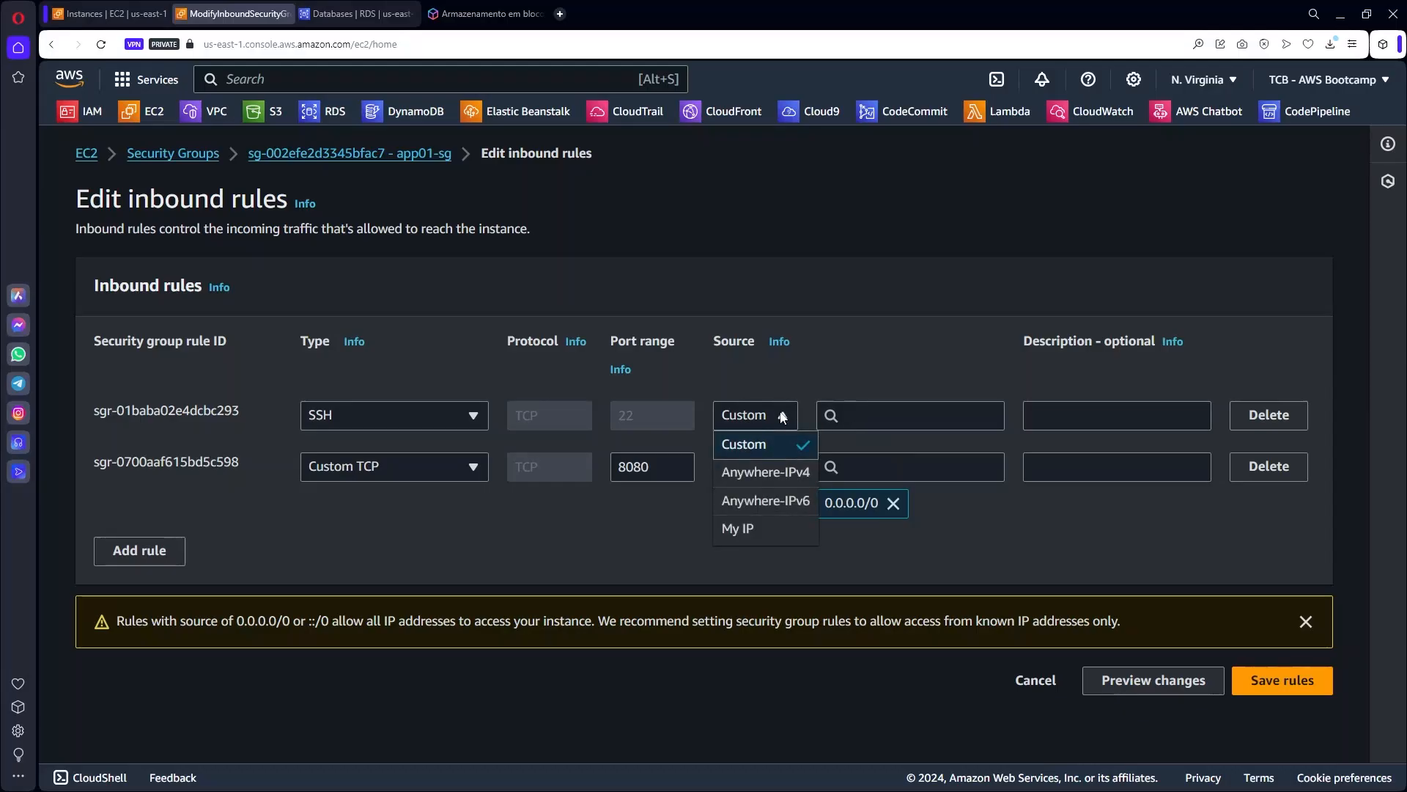
{"action": "left_click", "coordinate": [766, 472]}
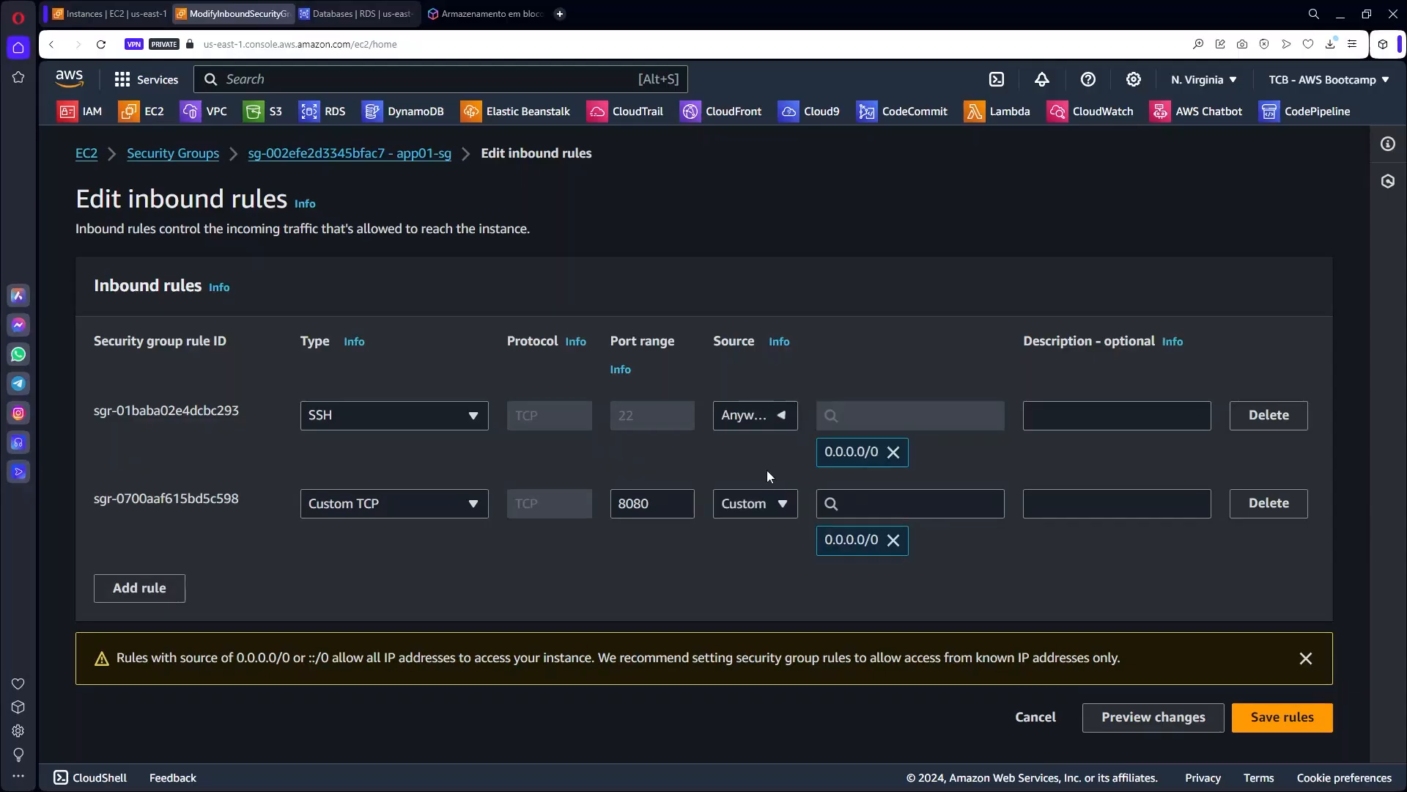
{"action": "left_click", "coordinate": [896, 452]}
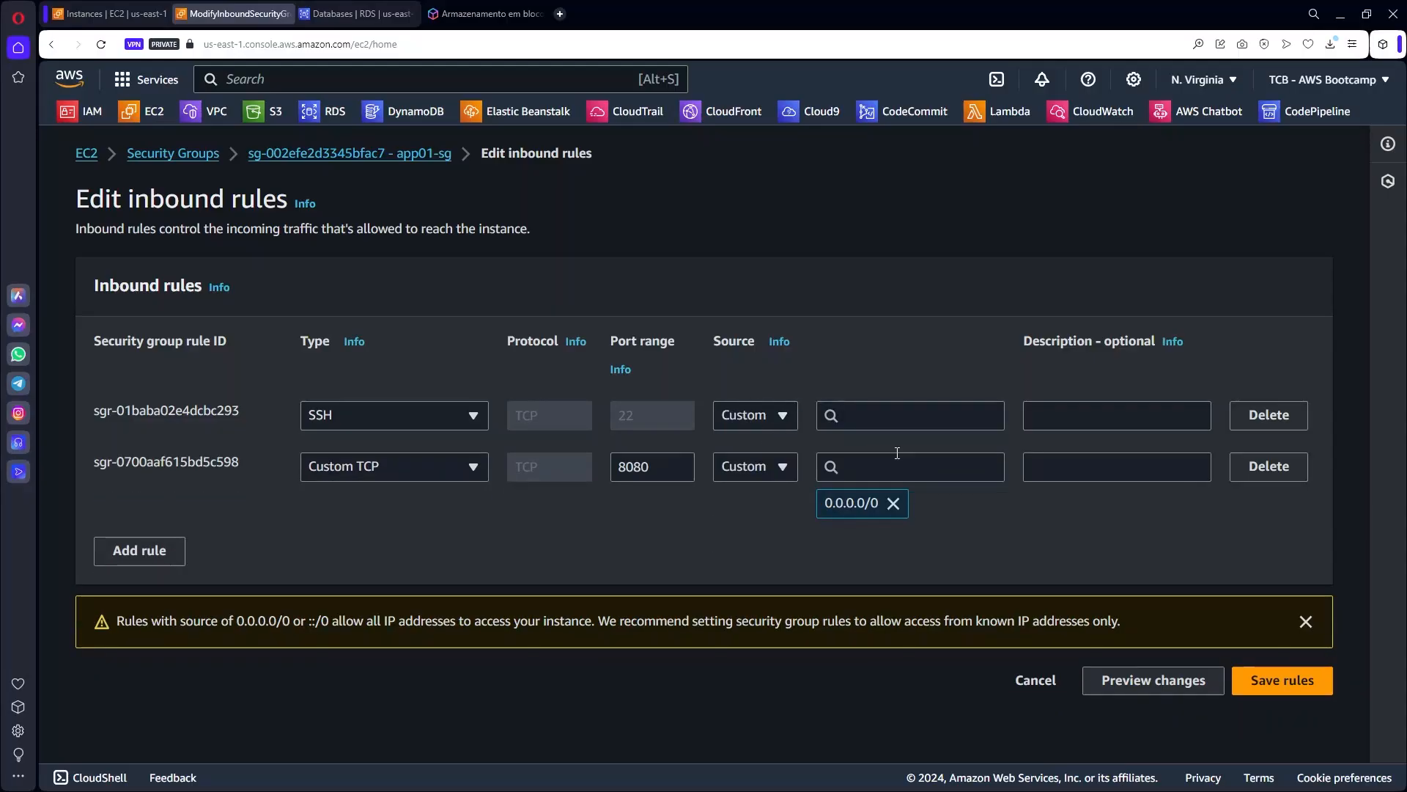
{"action": "left_click", "coordinate": [783, 416]}
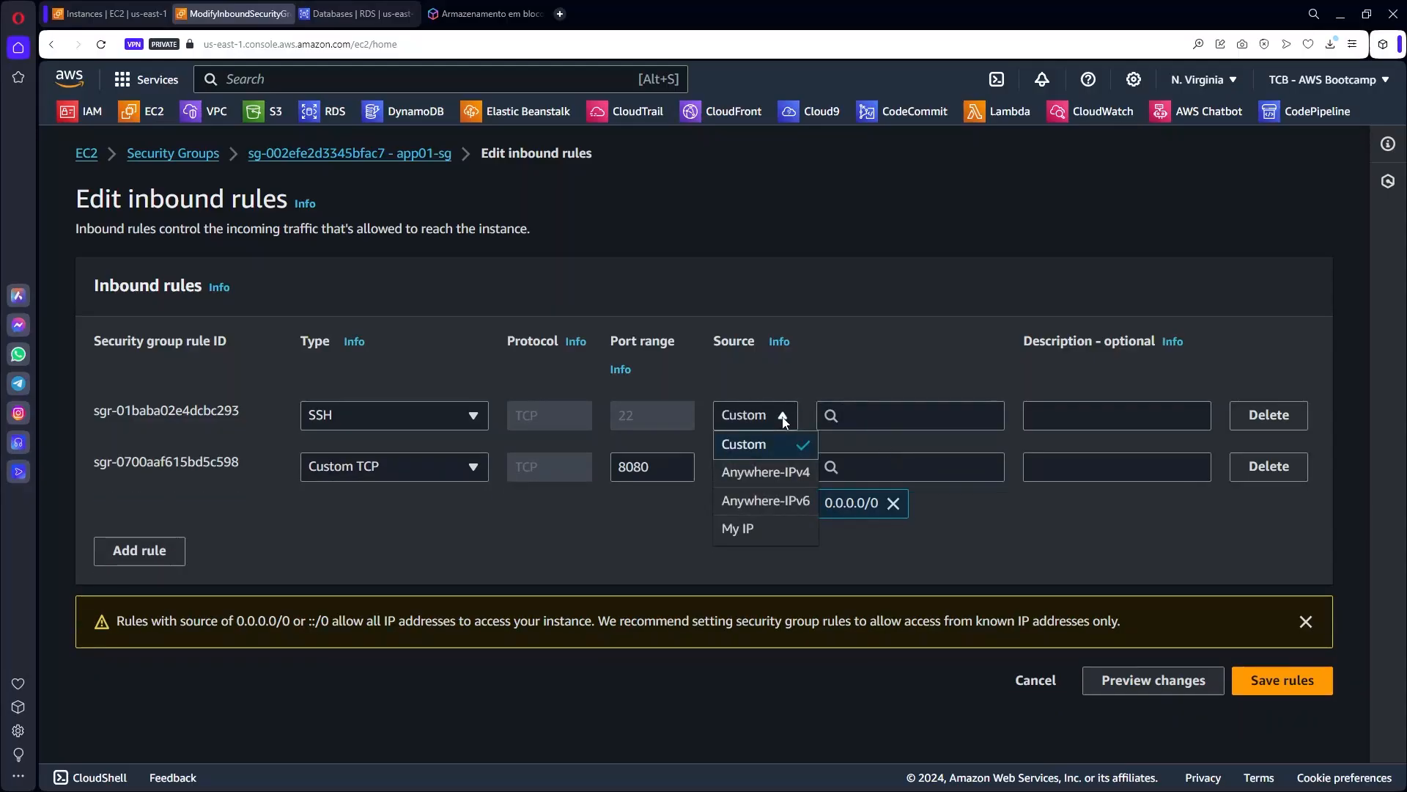
{"action": "left_click", "coordinate": [763, 531]}
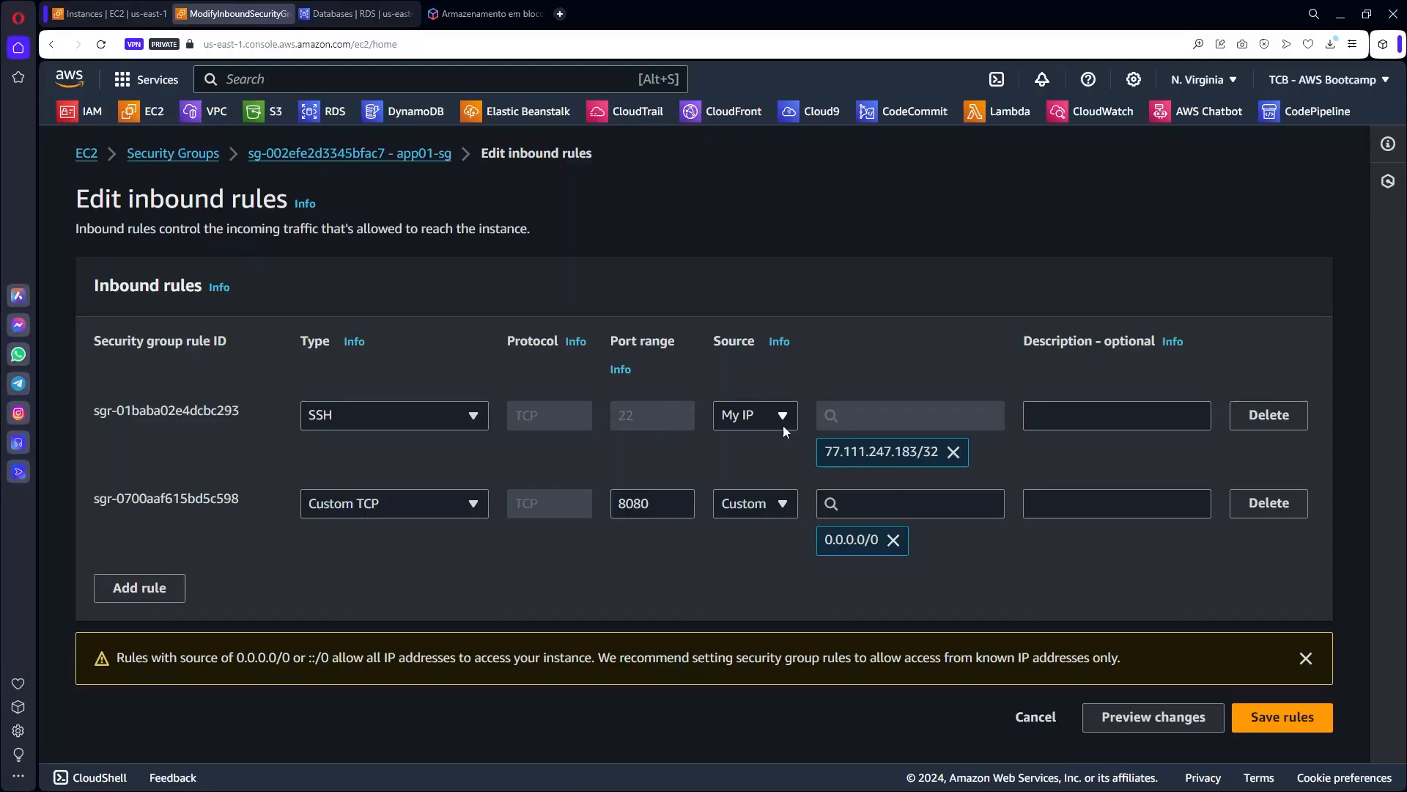
{"action": "left_click", "coordinate": [953, 451]}
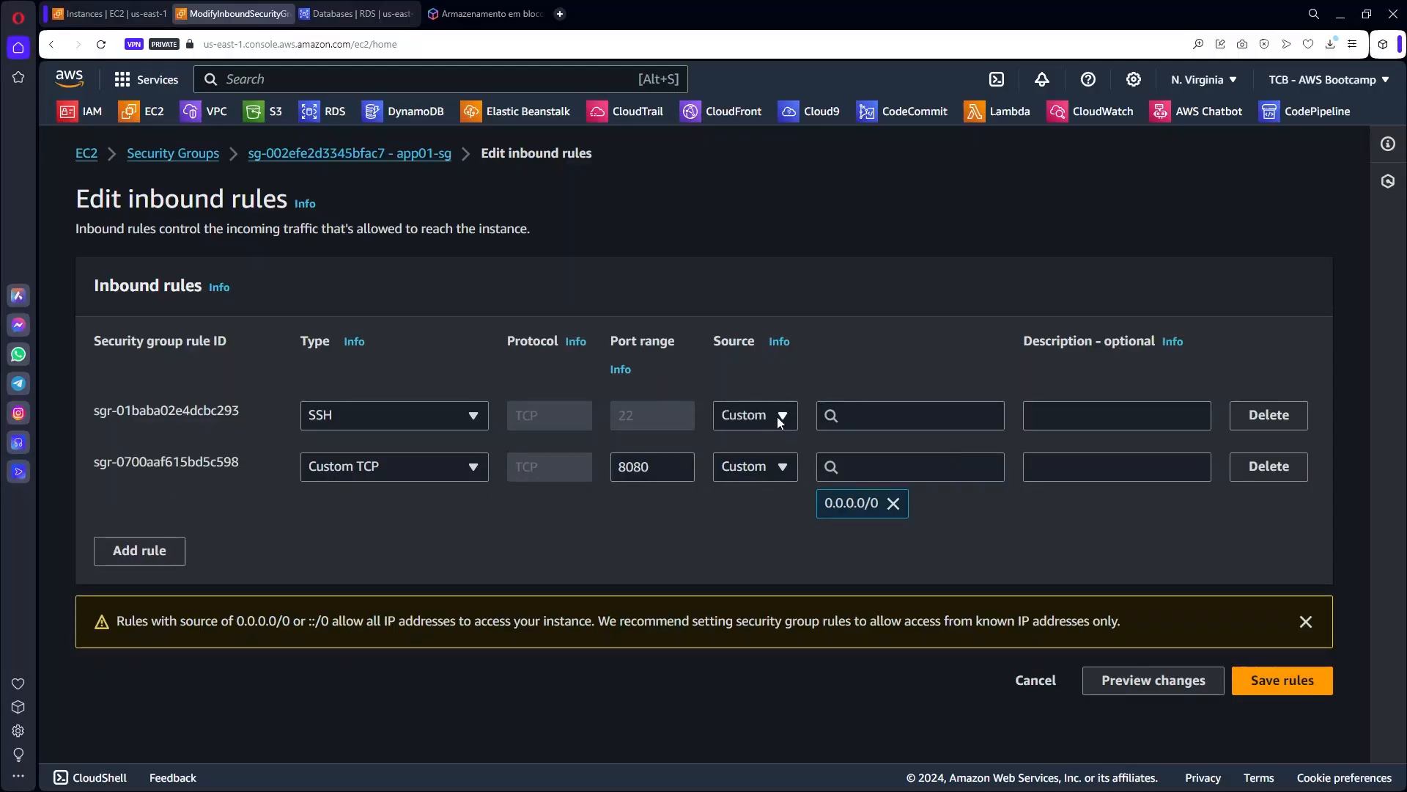
{"action": "left_click", "coordinate": [779, 416]}
{"action": "left_click", "coordinate": [779, 444]}
{"action": "left_click", "coordinate": [781, 423]}
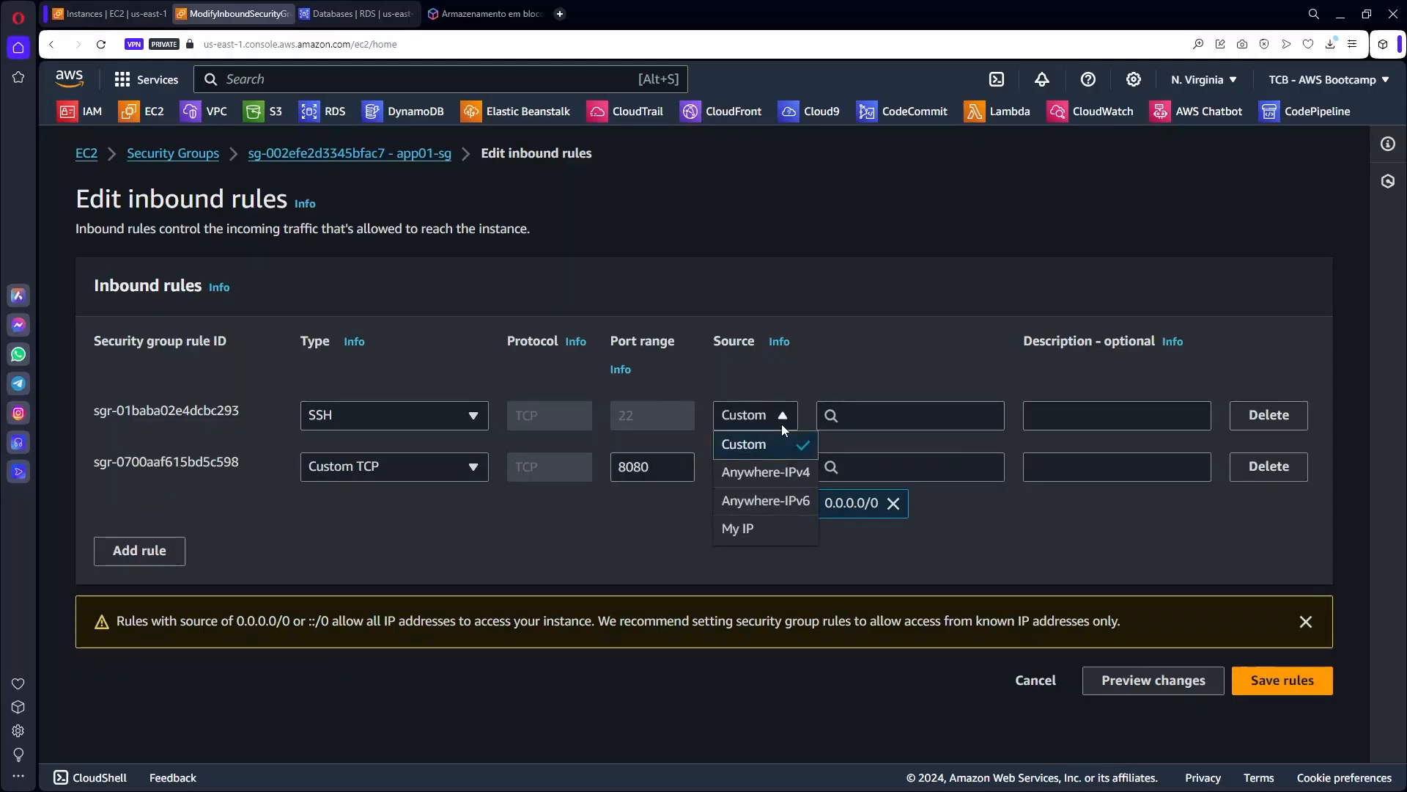
{"action": "left_click", "coordinate": [778, 473]}
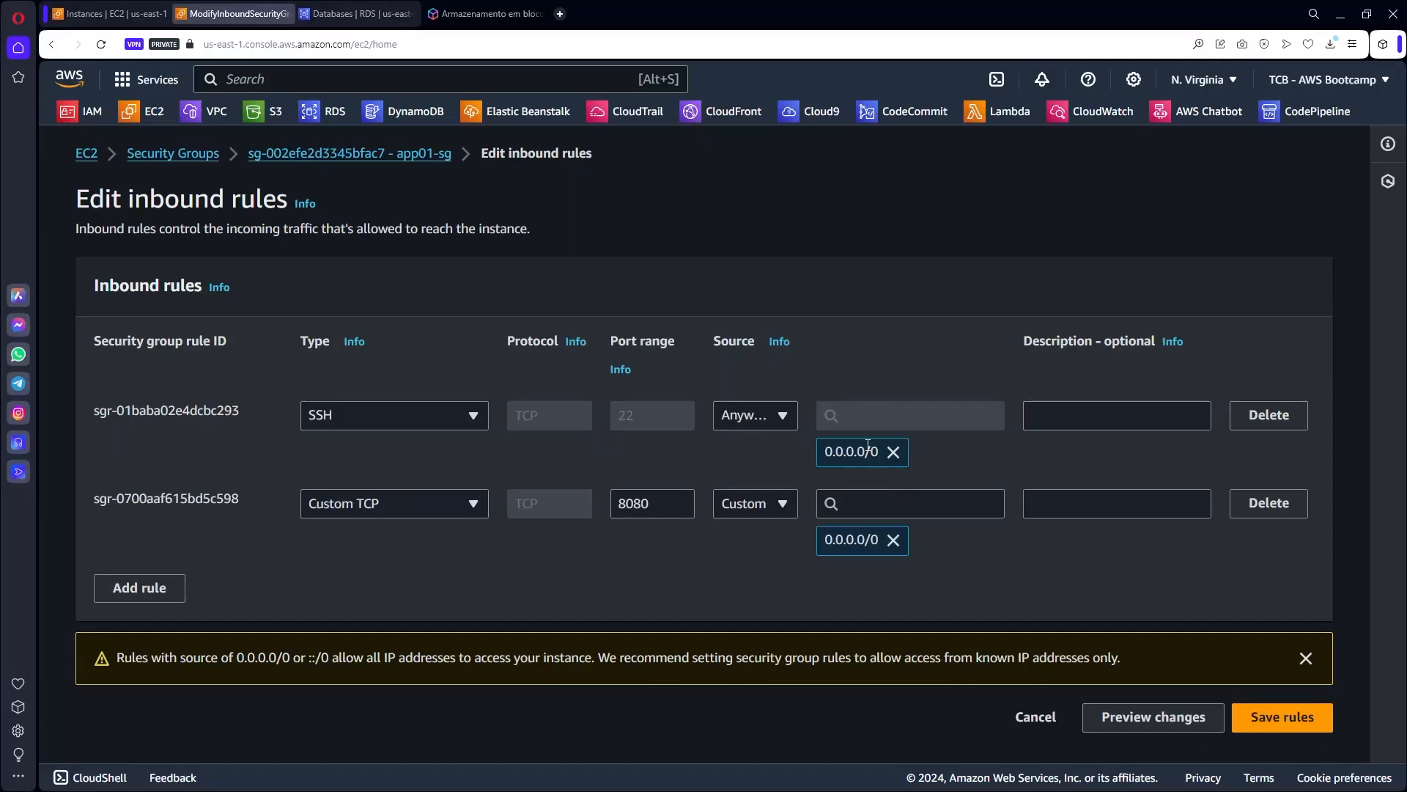
Attempt to save the inbound rules, then cancel back to the Security Groups list.
{"action": "left_click", "coordinate": [1307, 722]}
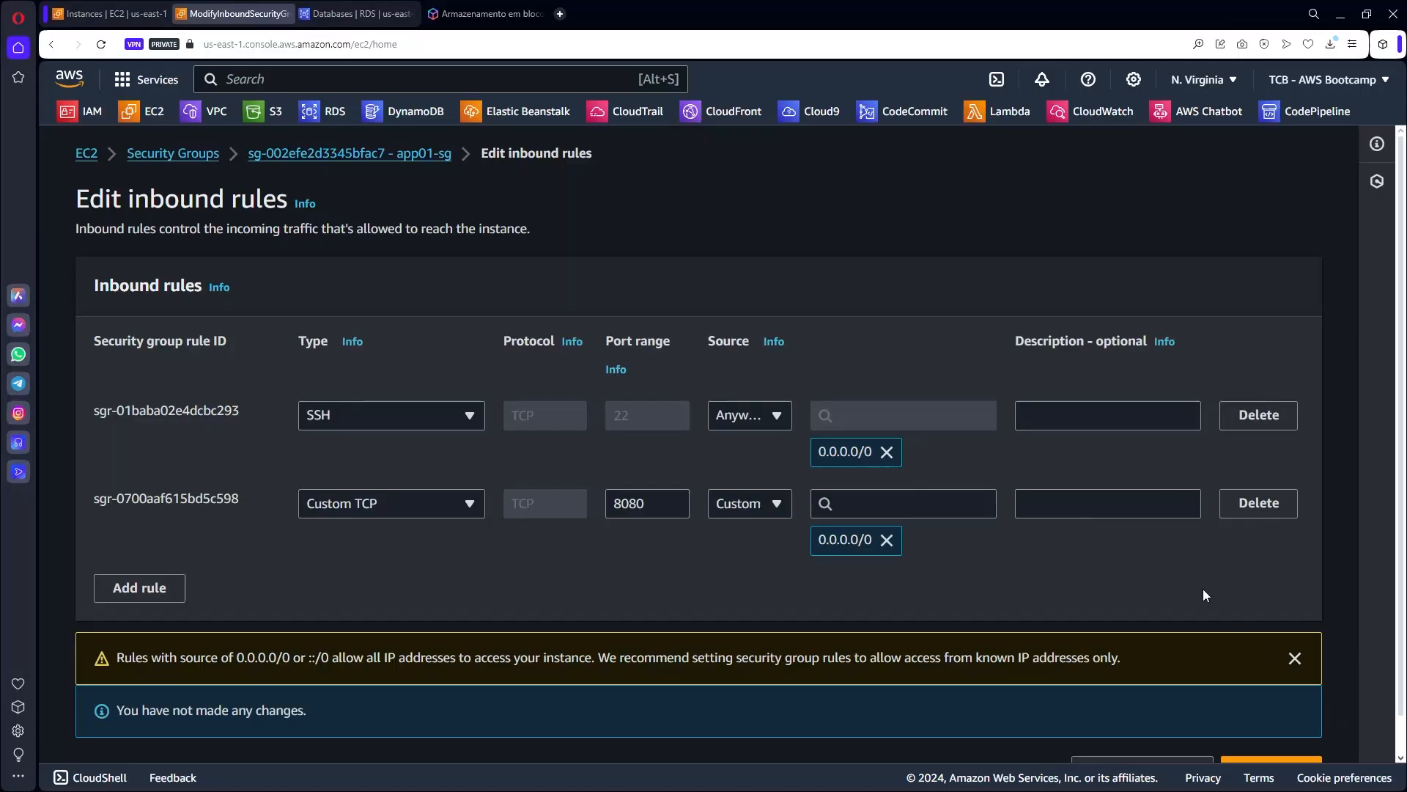
{"action": "scroll", "coordinate": [1204, 595], "scroll_direction": "down", "scroll_amount": 1}
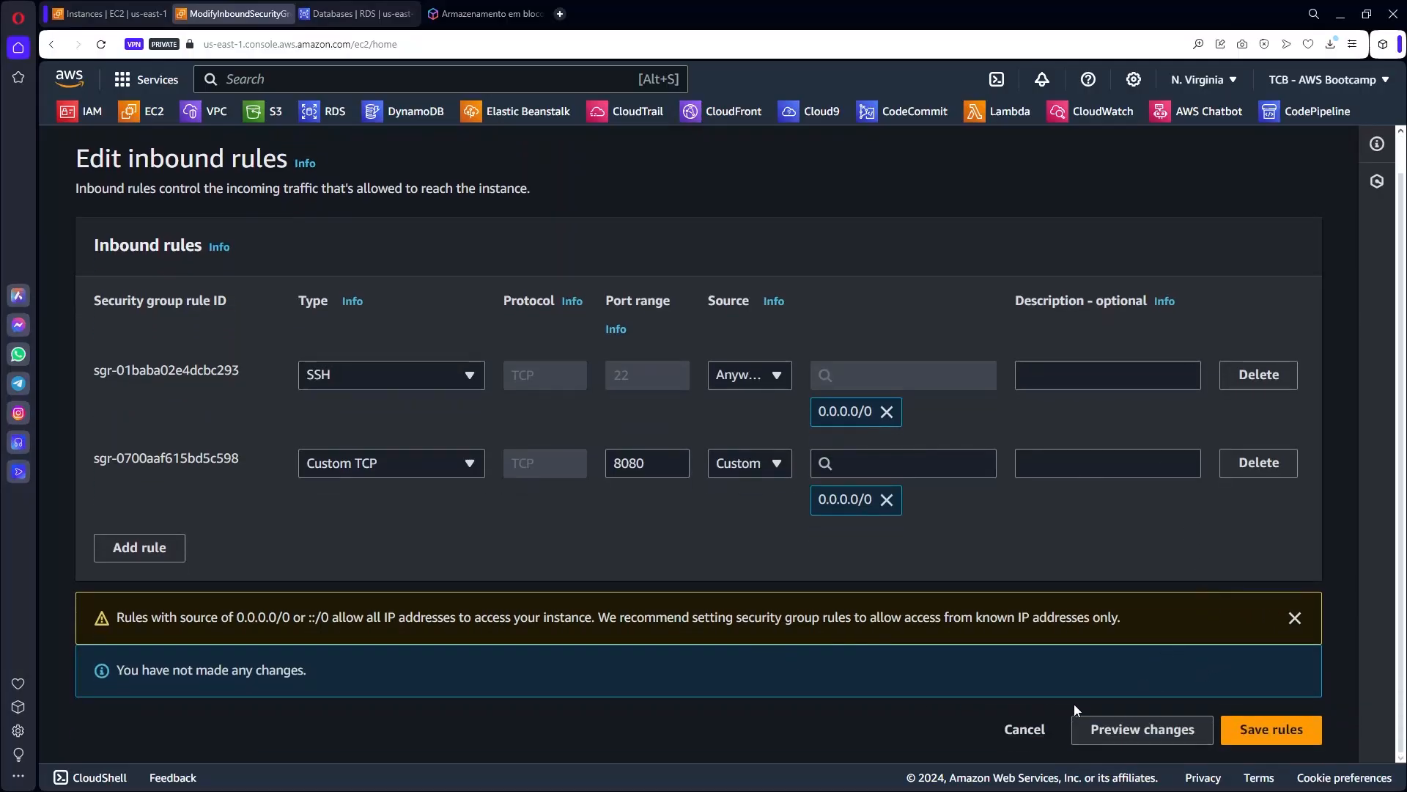
{"action": "left_click", "coordinate": [1024, 729]}
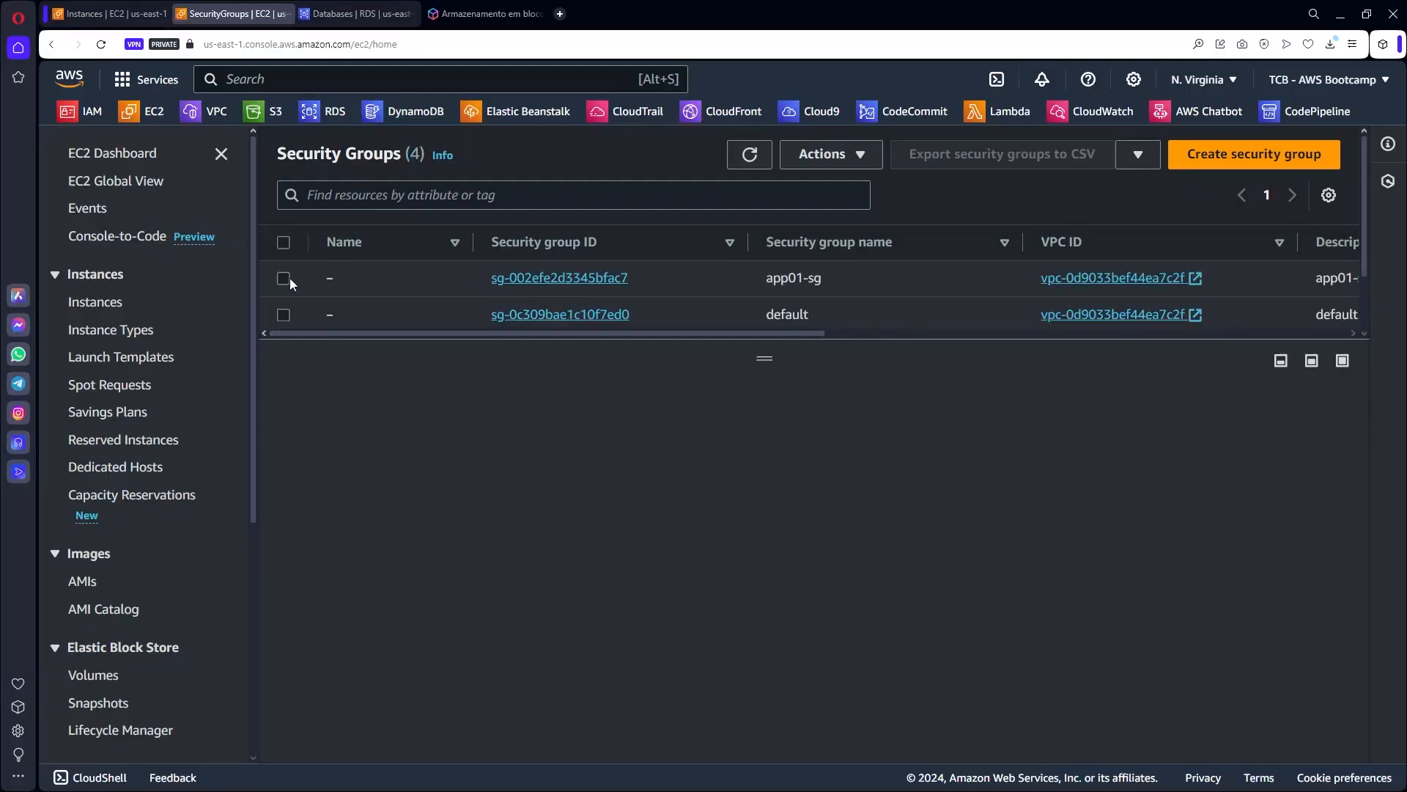
Verify app01-sg's inbound rules for ports 22 and 8080 use source 0.0.0.0/0, then go to EC2.
{"action": "left_click", "coordinate": [283, 279]}
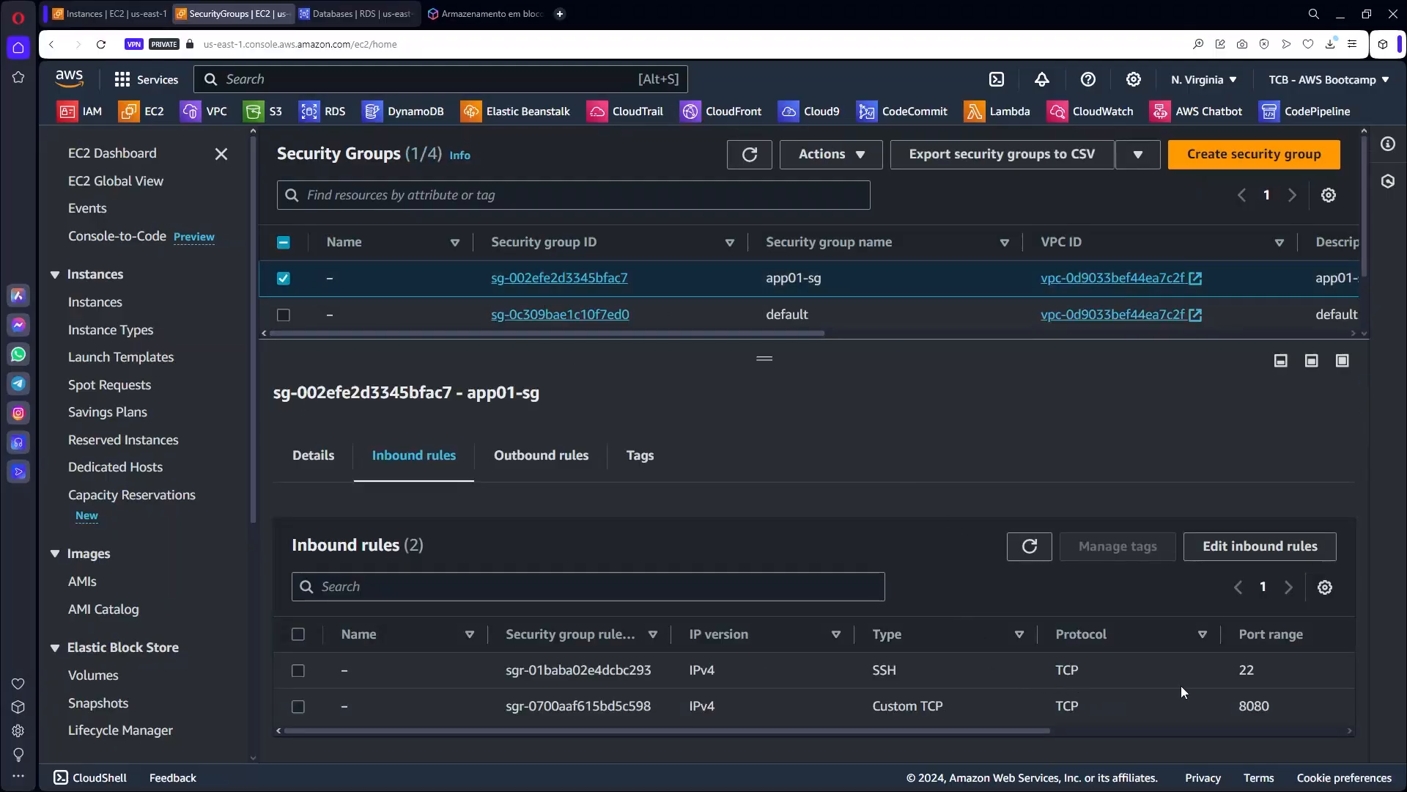
{"action": "left_click_drag", "start_coordinate": [1026, 730], "coordinate": [1249, 732]}
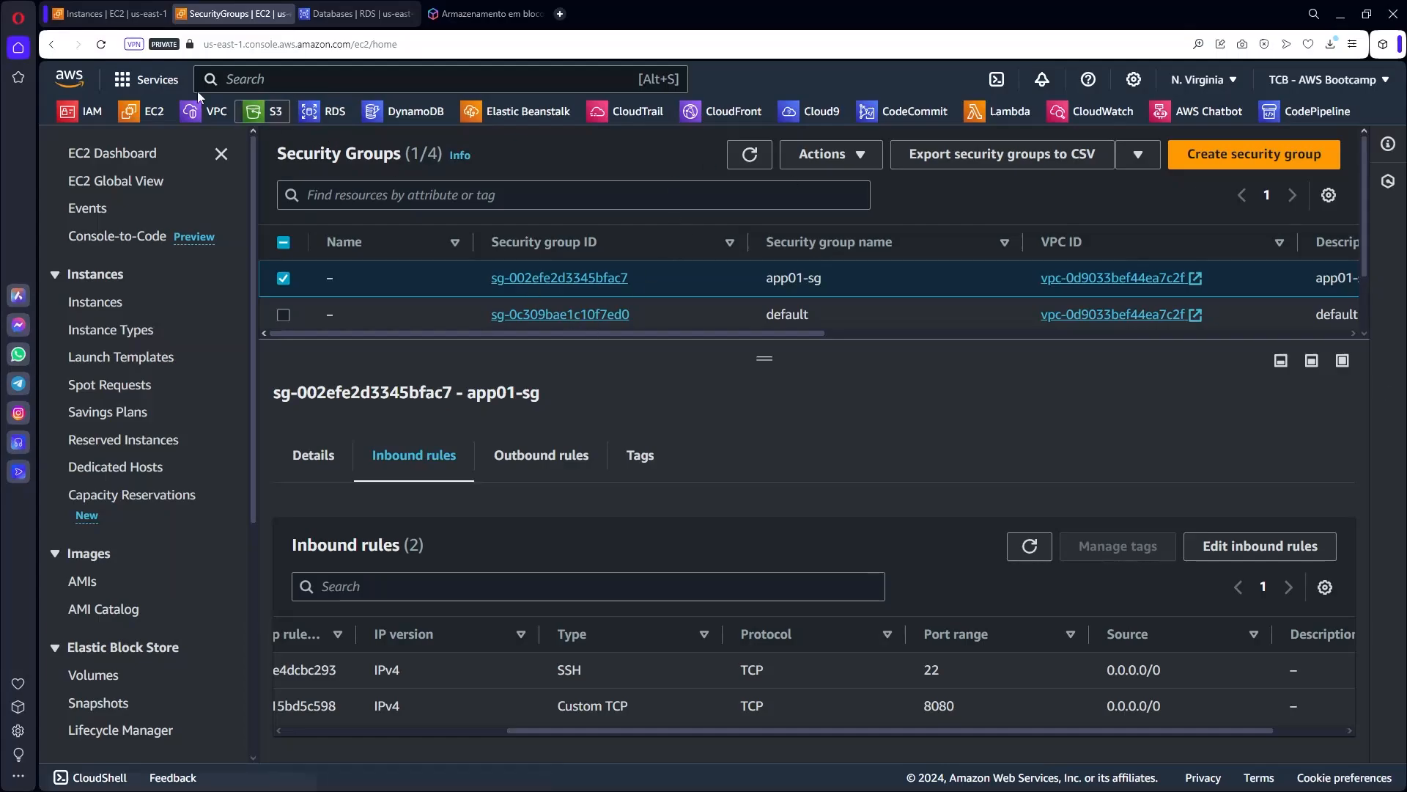
{"action": "left_click", "coordinate": [146, 111]}
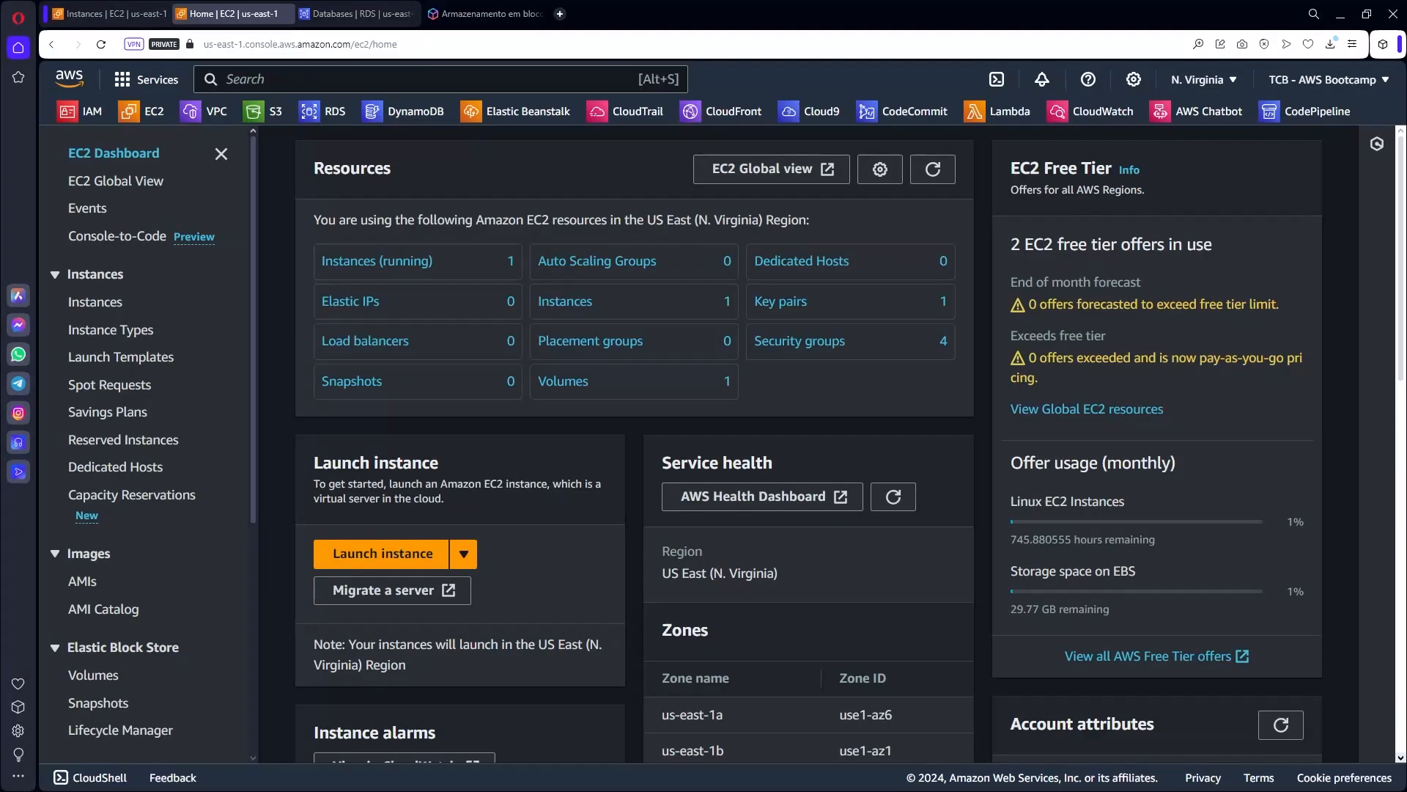
View awsuse1app01's Connect options without connecting, then switch to the Cloud9 service.
{"action": "left_click", "coordinate": [387, 260]}
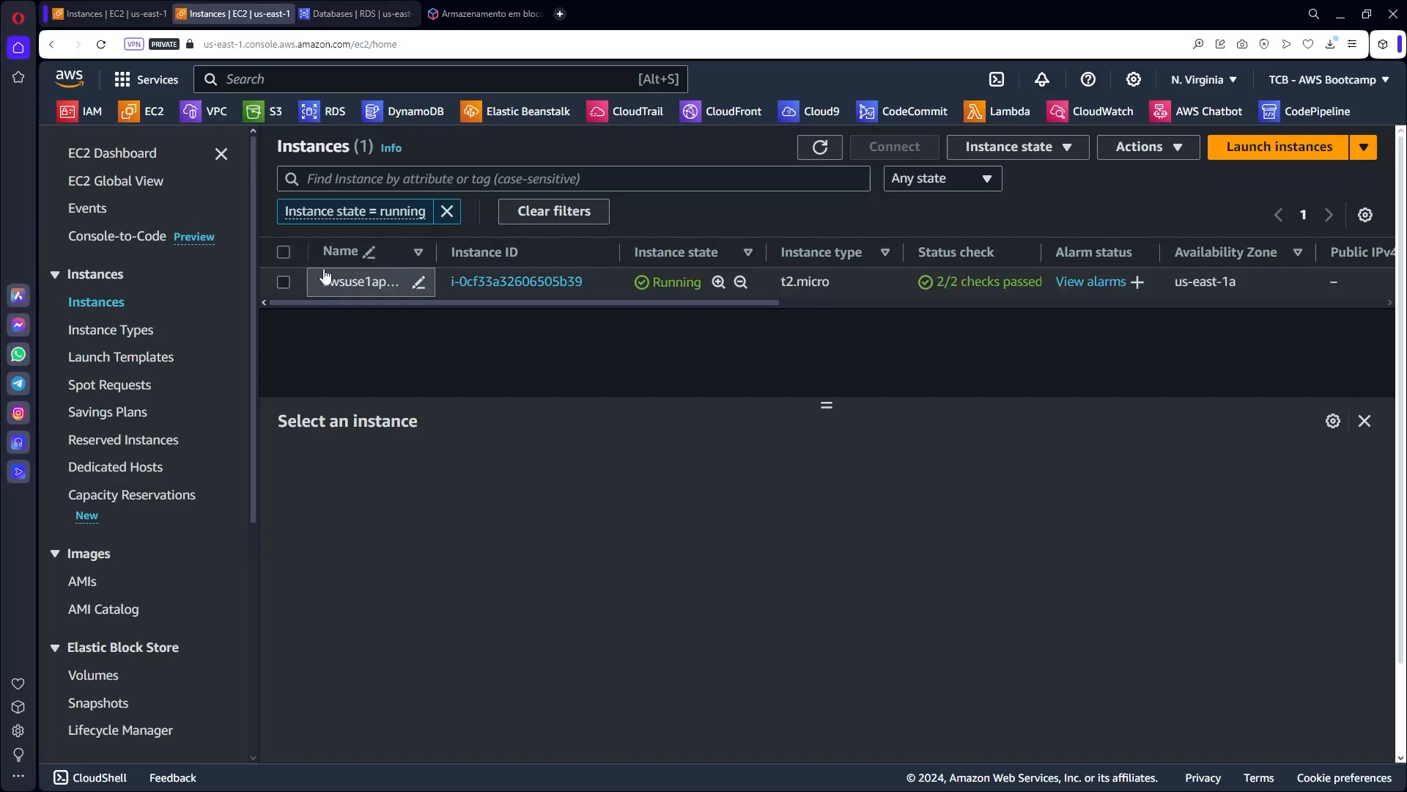
{"action": "left_click", "coordinate": [365, 282]}
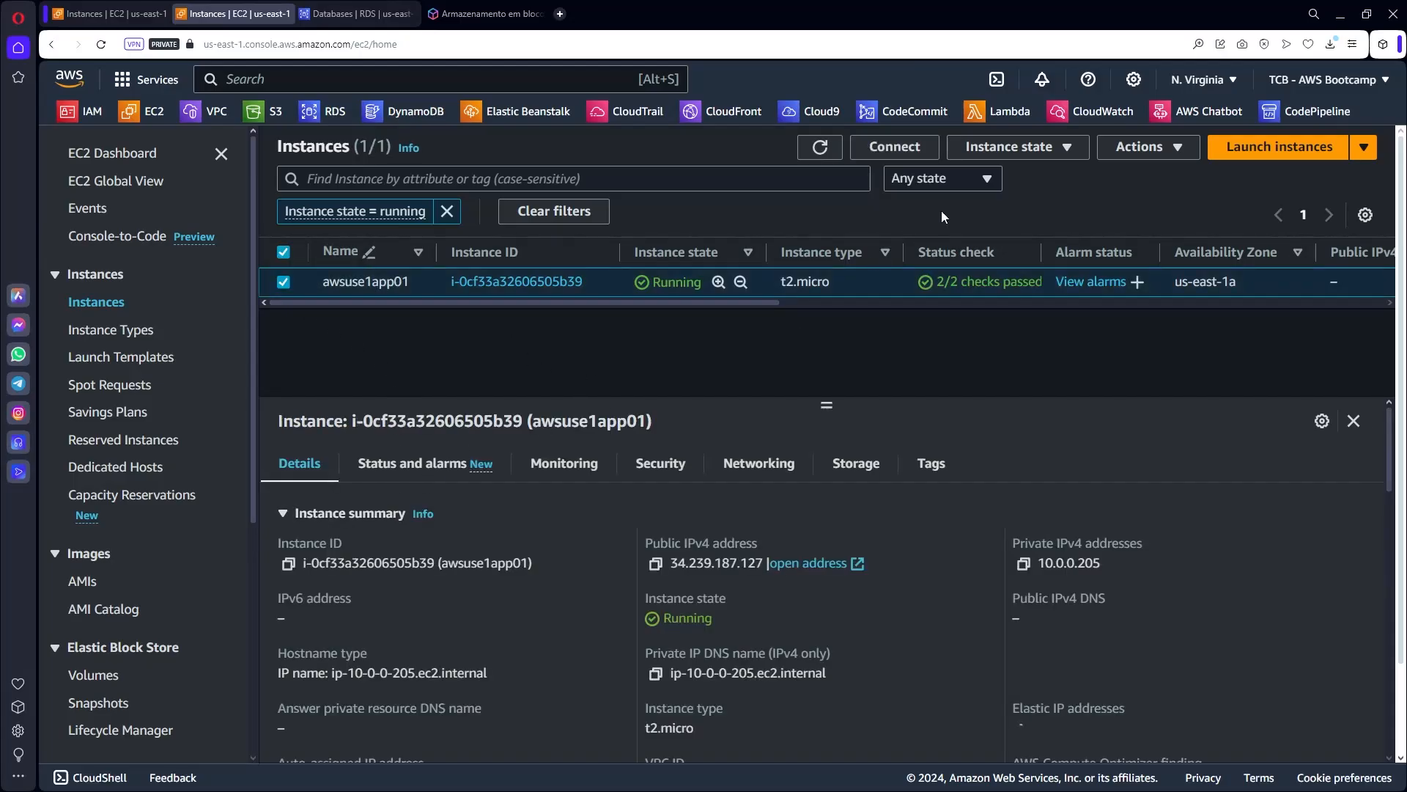
{"action": "left_click", "coordinate": [879, 149]}
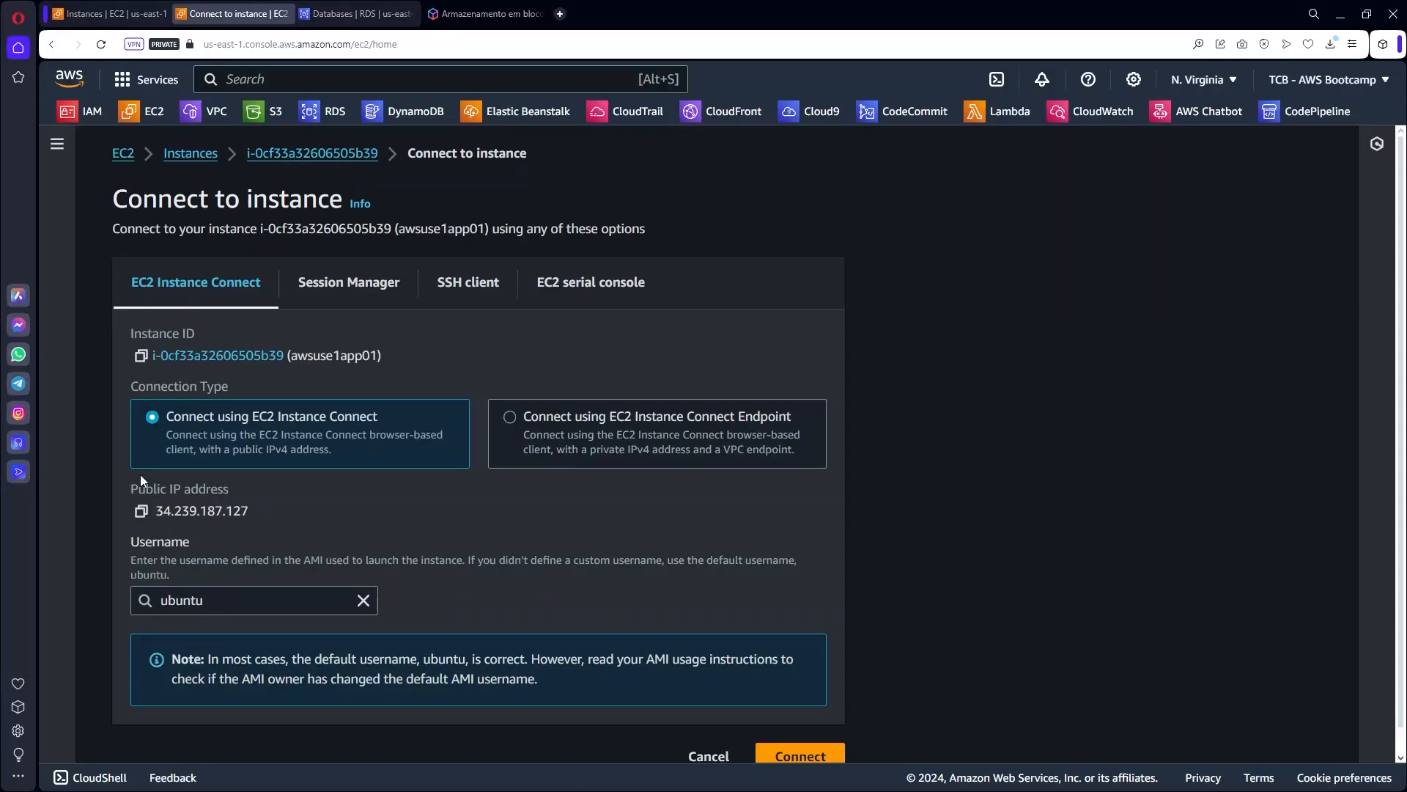
{"action": "left_click", "coordinate": [708, 756]}
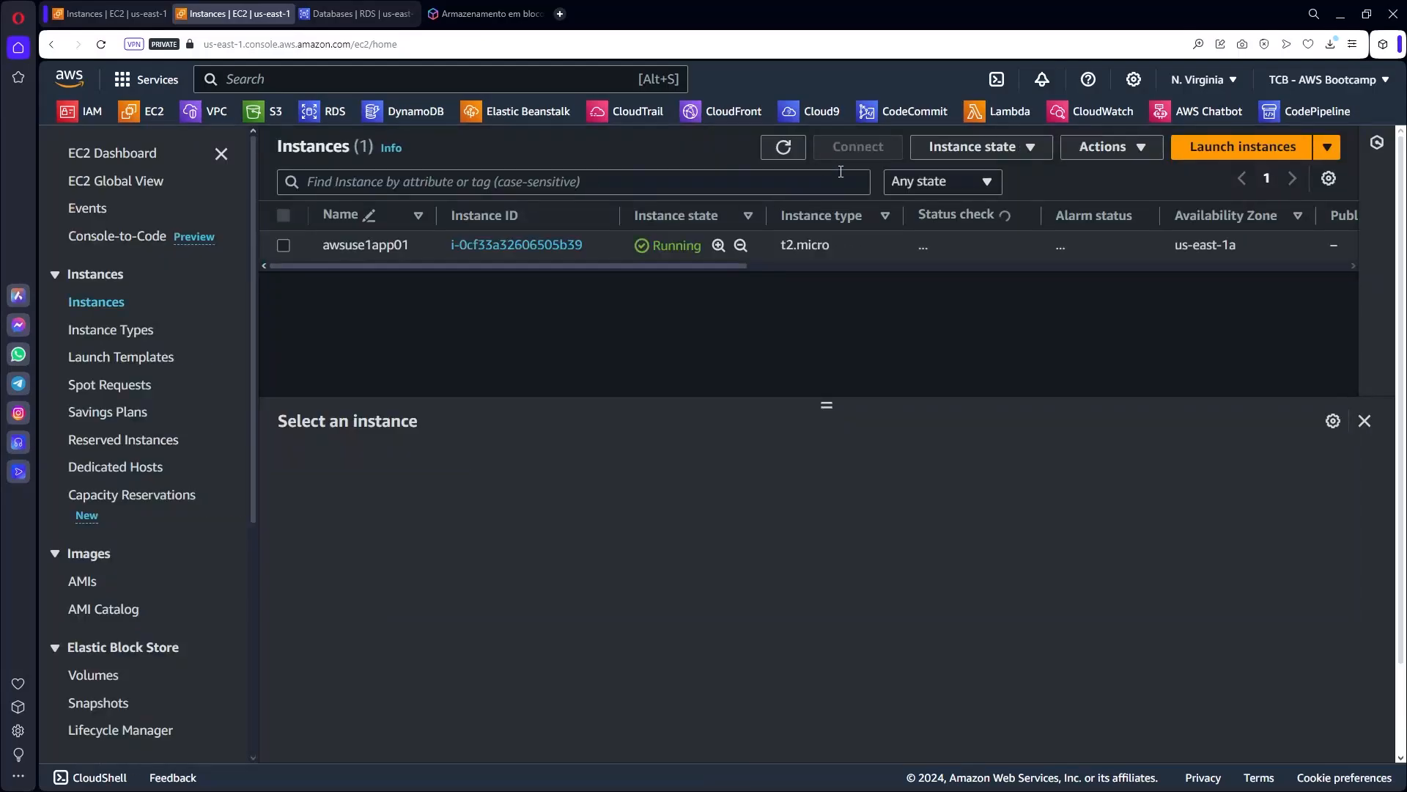
{"action": "left_click", "coordinate": [813, 114]}
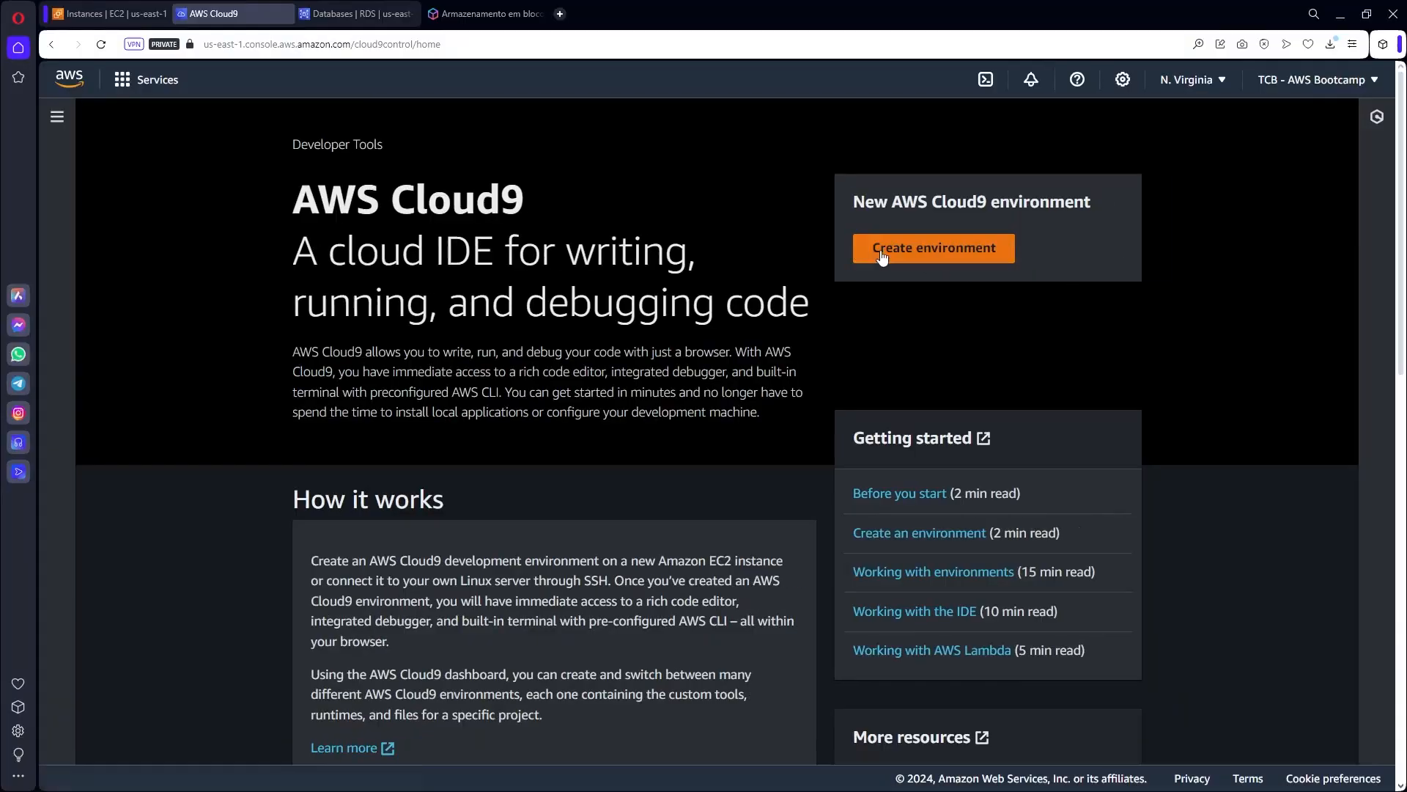
Create environment aws-bootcamp with the 30-minute inactivity timeout and SSM connection.
{"action": "left_click", "coordinate": [934, 282]}
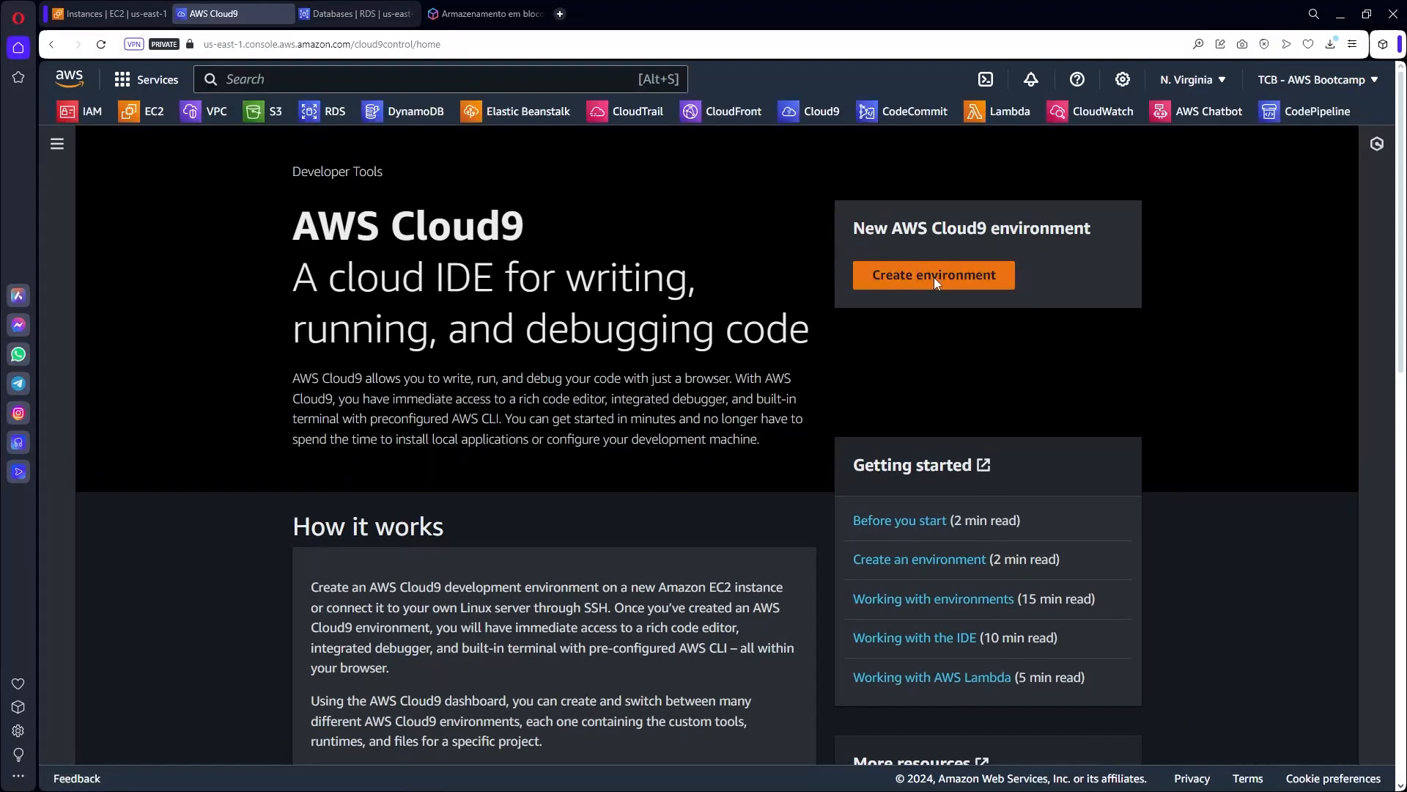
{"action": "left_click", "coordinate": [302, 348]}
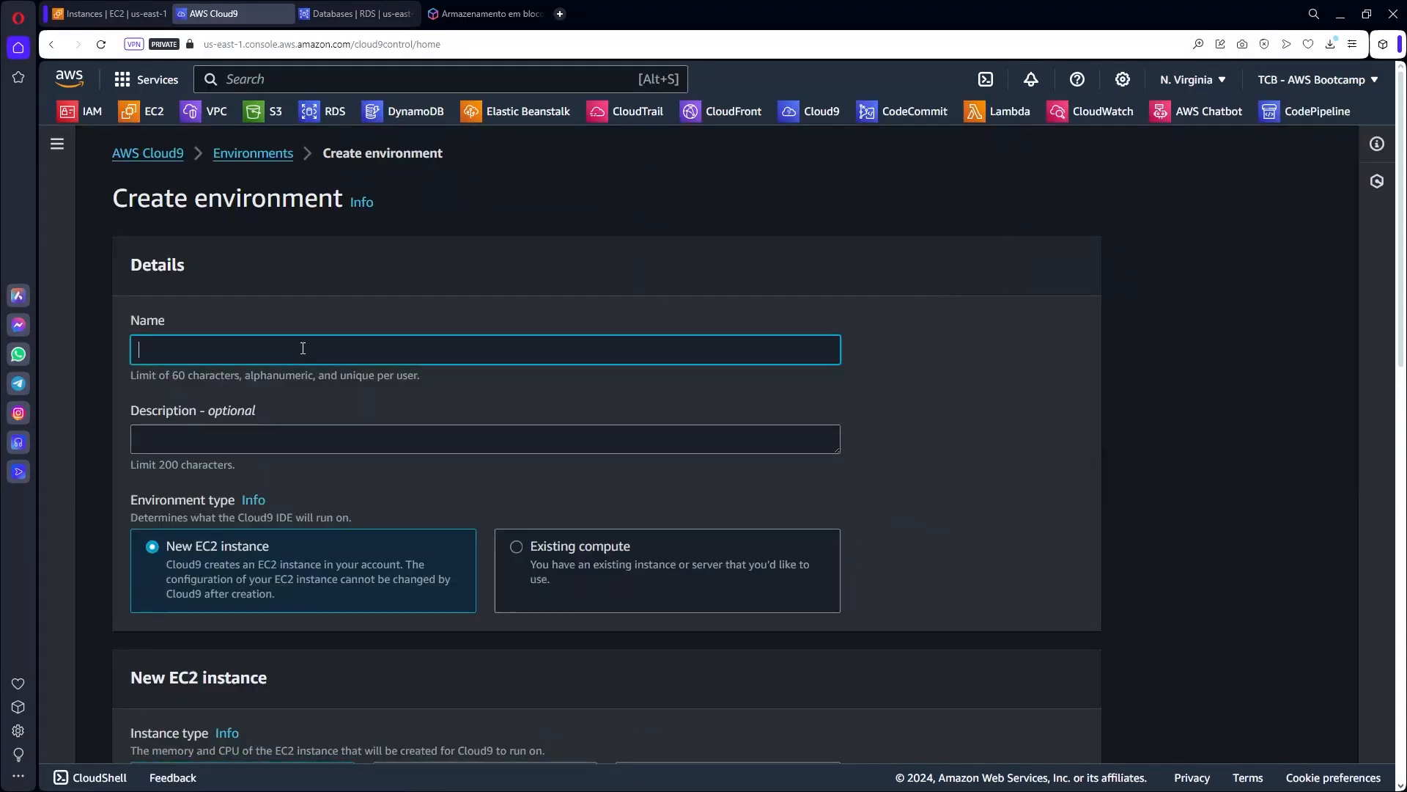
{"action": "type", "text": "aws-bootcamp"}
{"action": "scroll", "coordinate": [1022, 442], "scroll_direction": "down", "scroll_amount": 2}
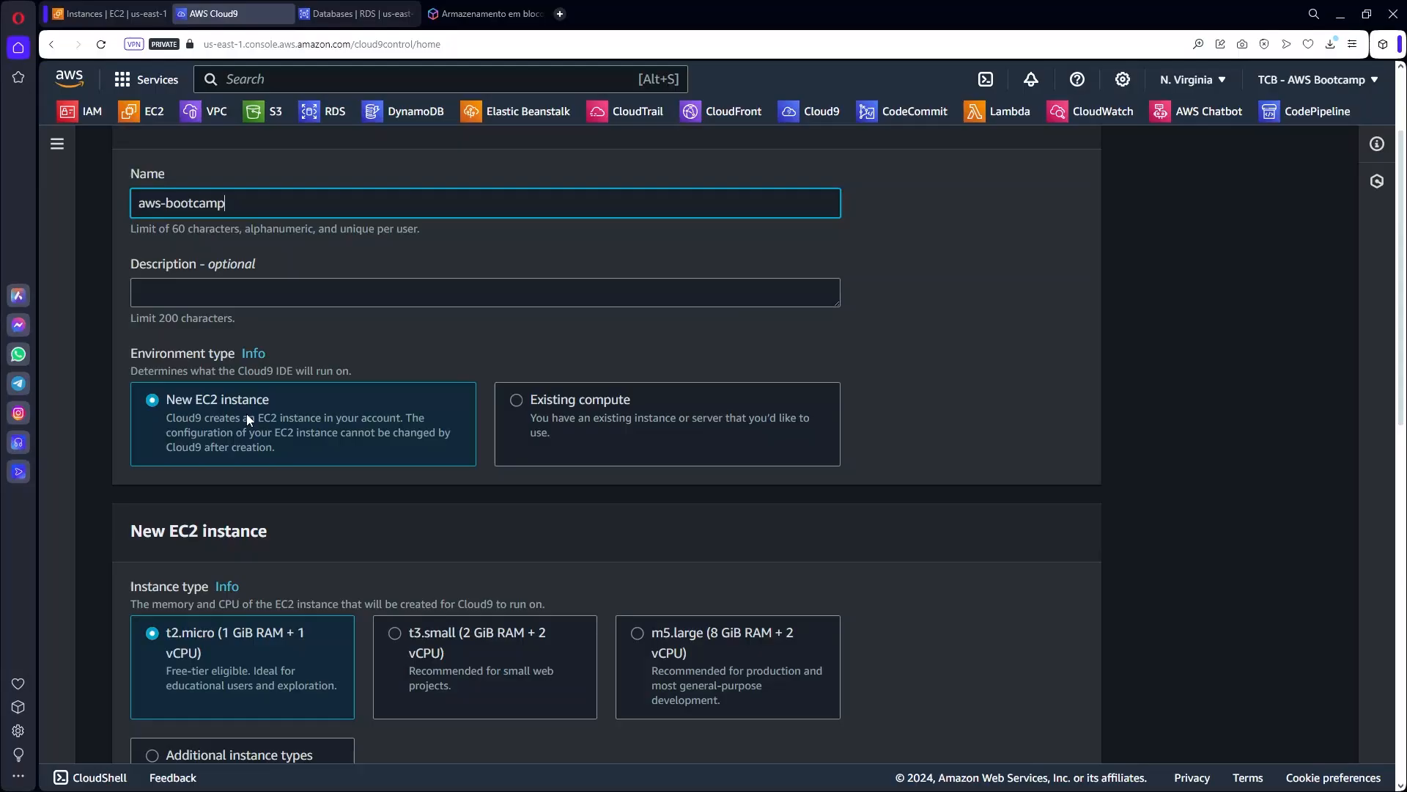
{"action": "scroll", "coordinate": [296, 421], "scroll_direction": "down", "scroll_amount": 2}
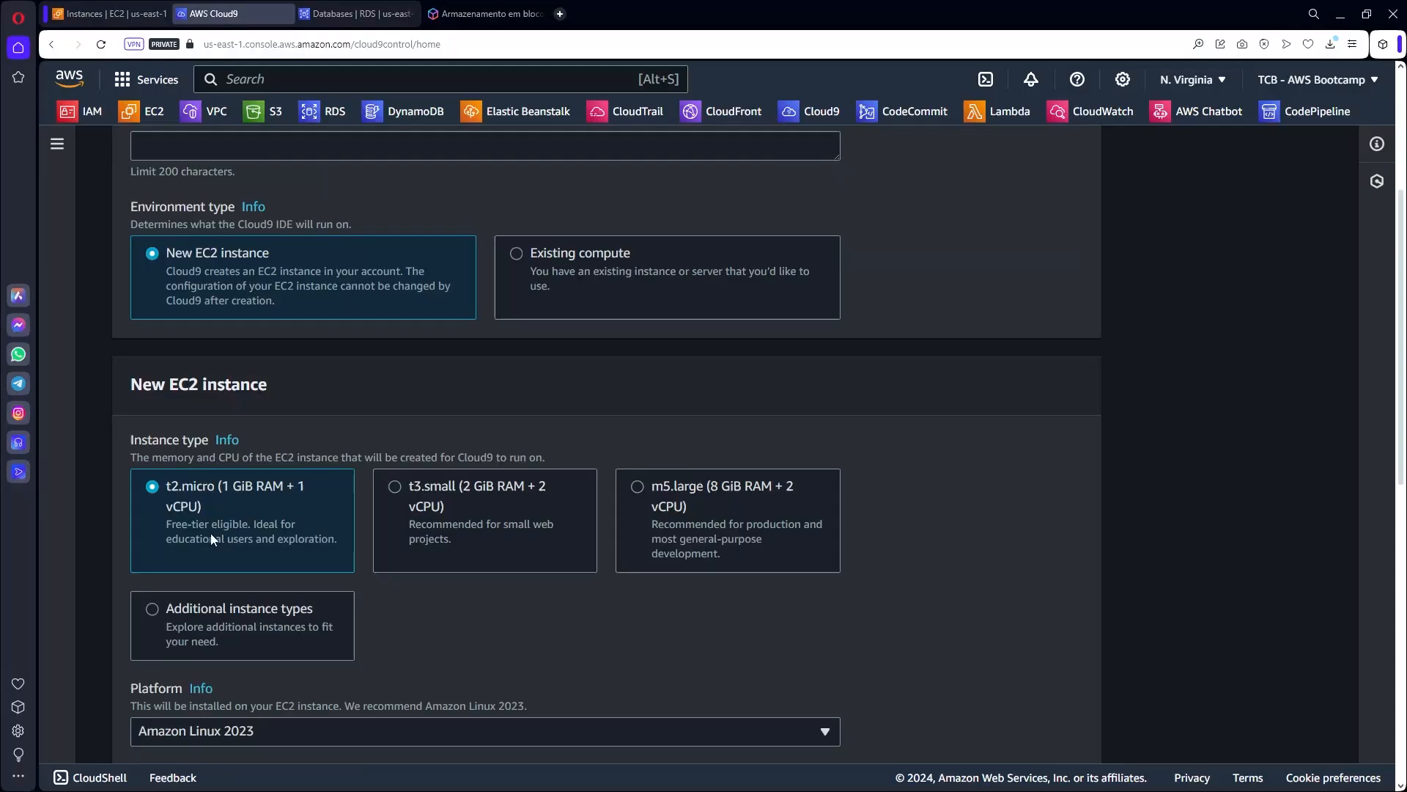
{"action": "scroll", "coordinate": [216, 532], "scroll_direction": "down", "scroll_amount": 2}
{"action": "scroll", "coordinate": [220, 551], "scroll_direction": "down", "scroll_amount": 4}
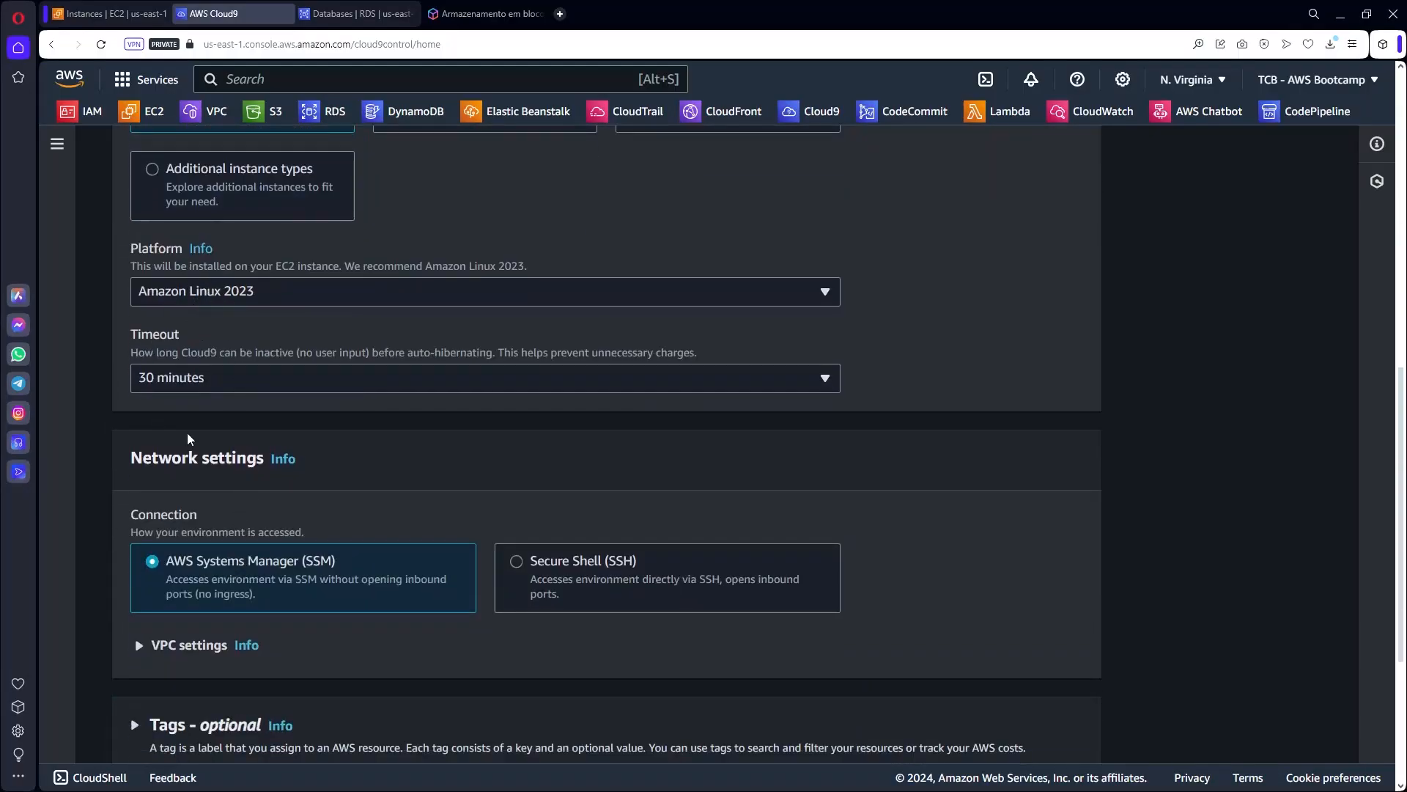
{"action": "left_click", "coordinate": [201, 385]}
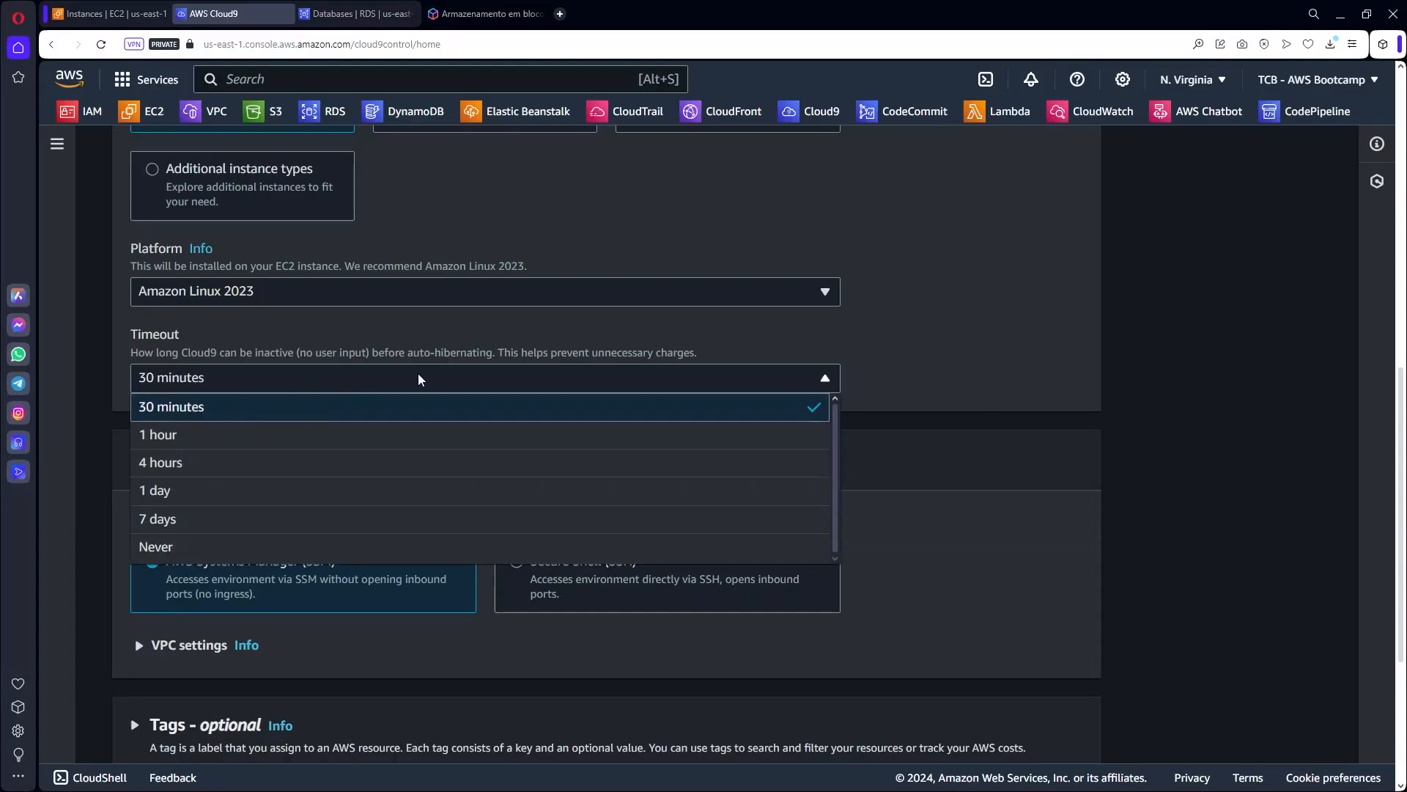
{"action": "left_click", "coordinate": [901, 375]}
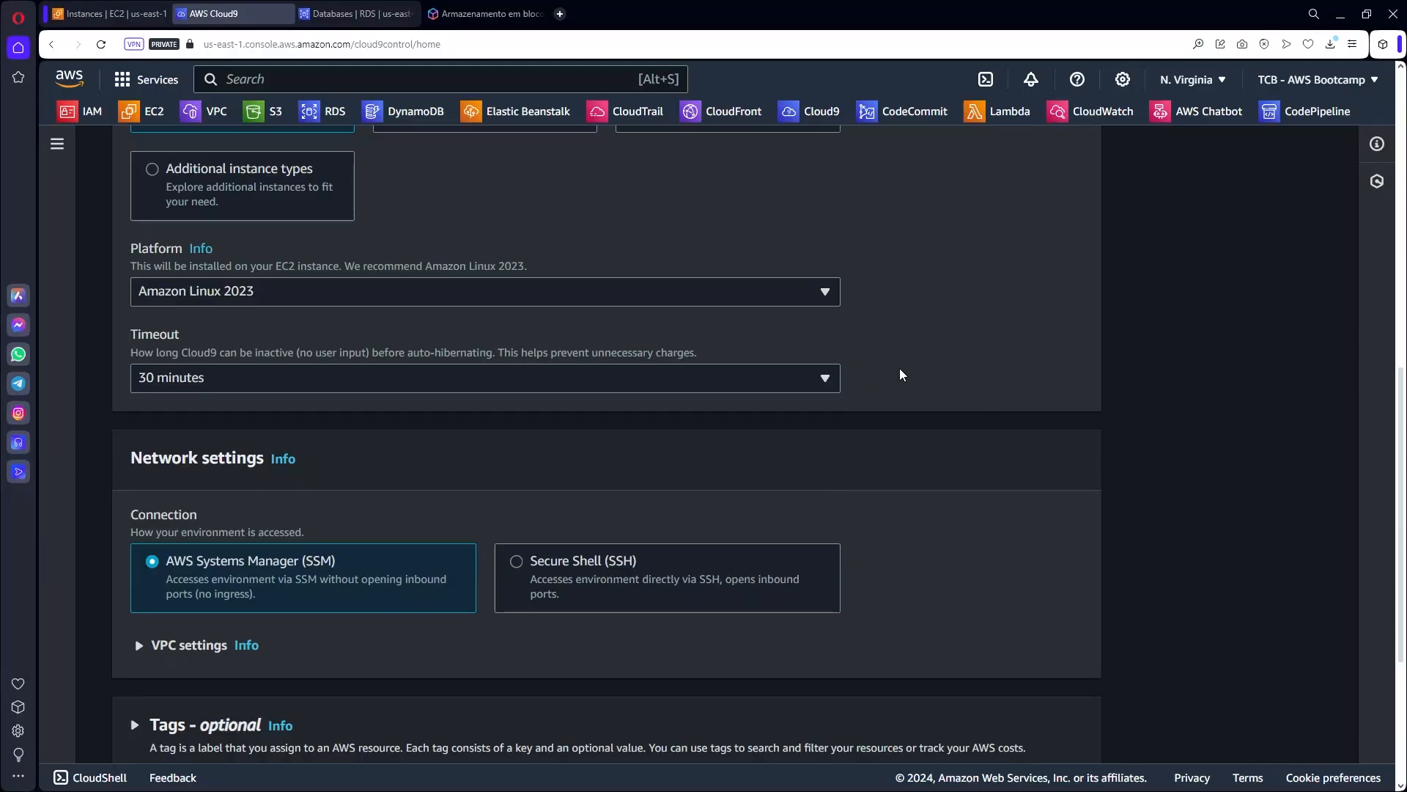
{"action": "scroll", "coordinate": [902, 375], "scroll_direction": "down", "scroll_amount": 2}
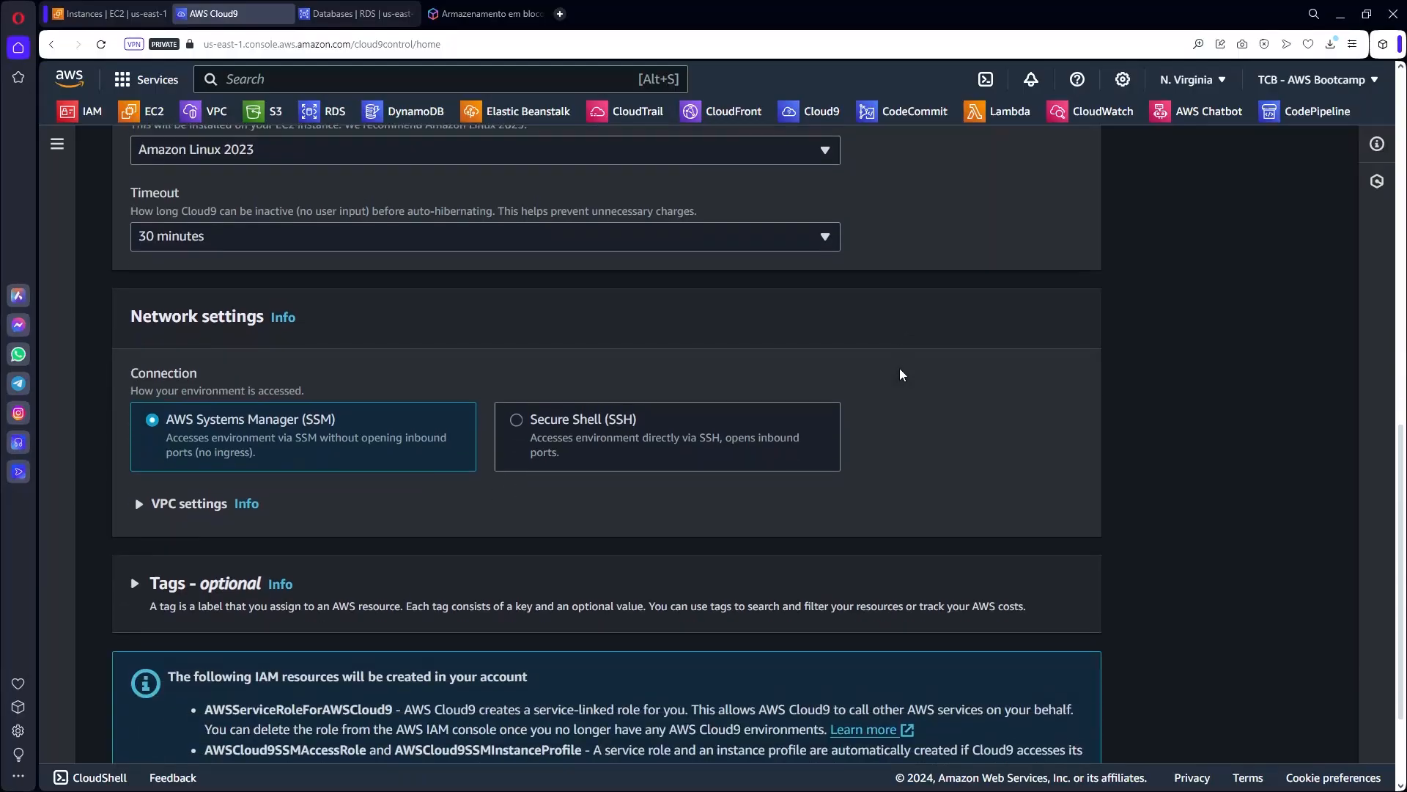
{"action": "scroll", "coordinate": [516, 477], "scroll_direction": "down", "scroll_amount": 2}
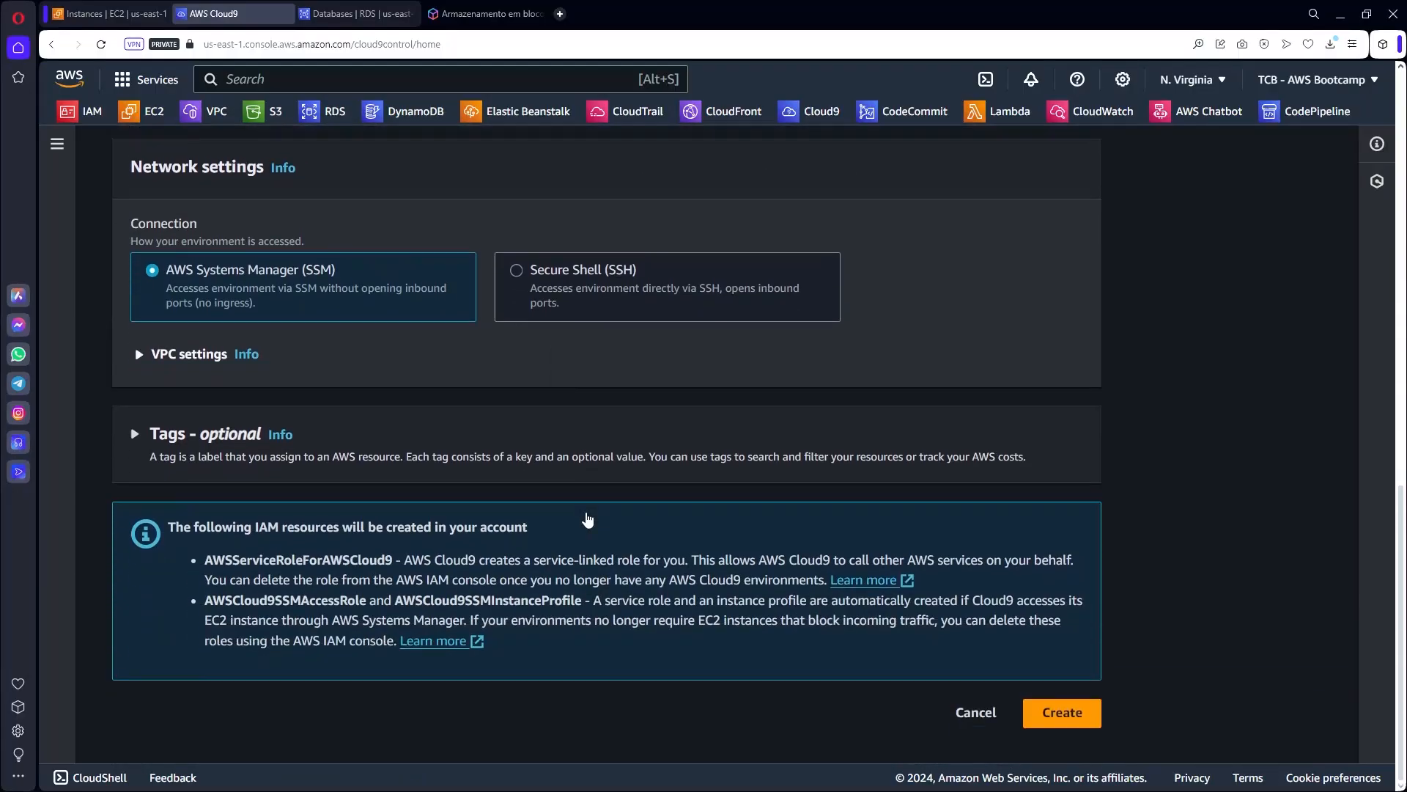
{"action": "left_click", "coordinate": [1074, 718]}
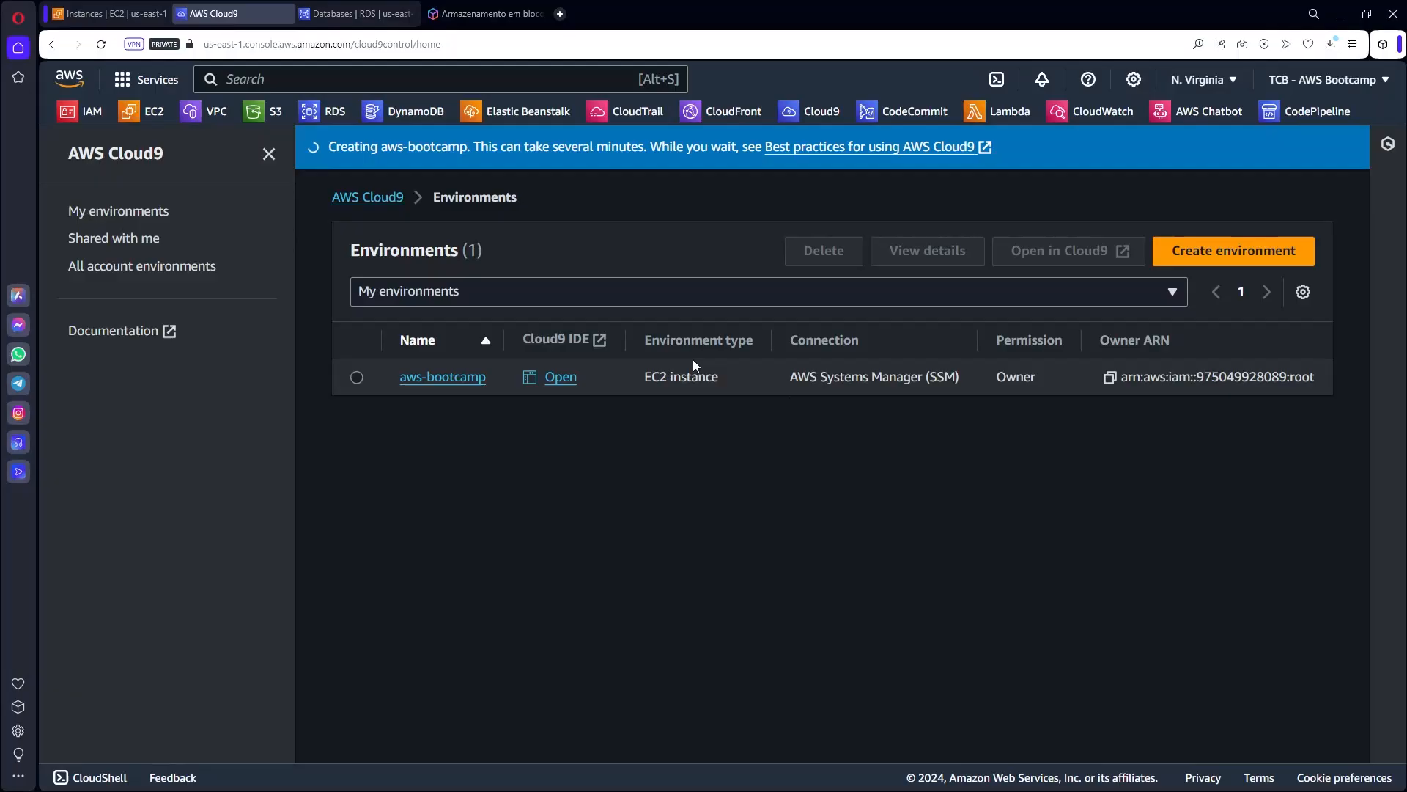
Clear the running filter to see the pending Cloud9 instance, then open the aws-bootcamp IDE.
{"action": "left_click", "coordinate": [113, 14]}
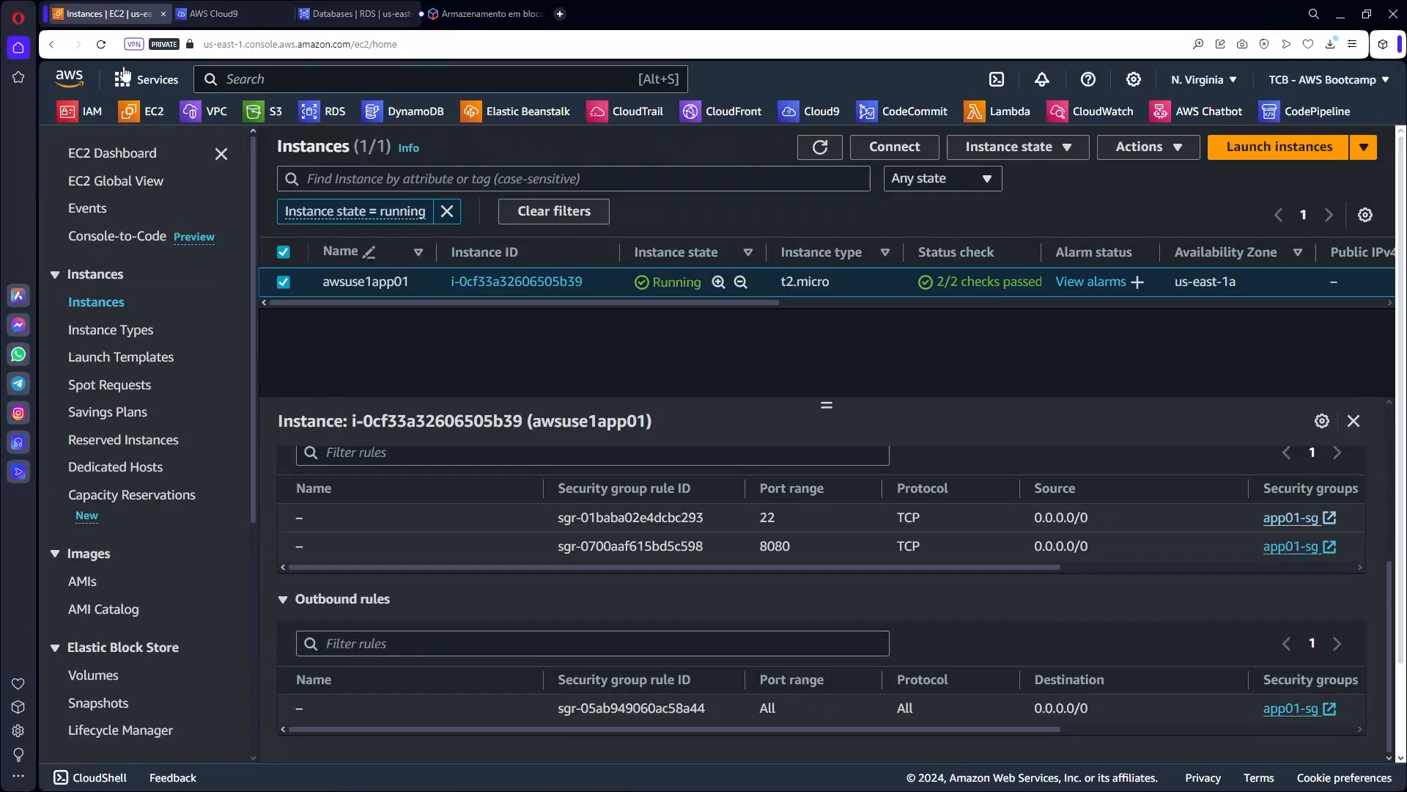
{"action": "left_click", "coordinate": [820, 147]}
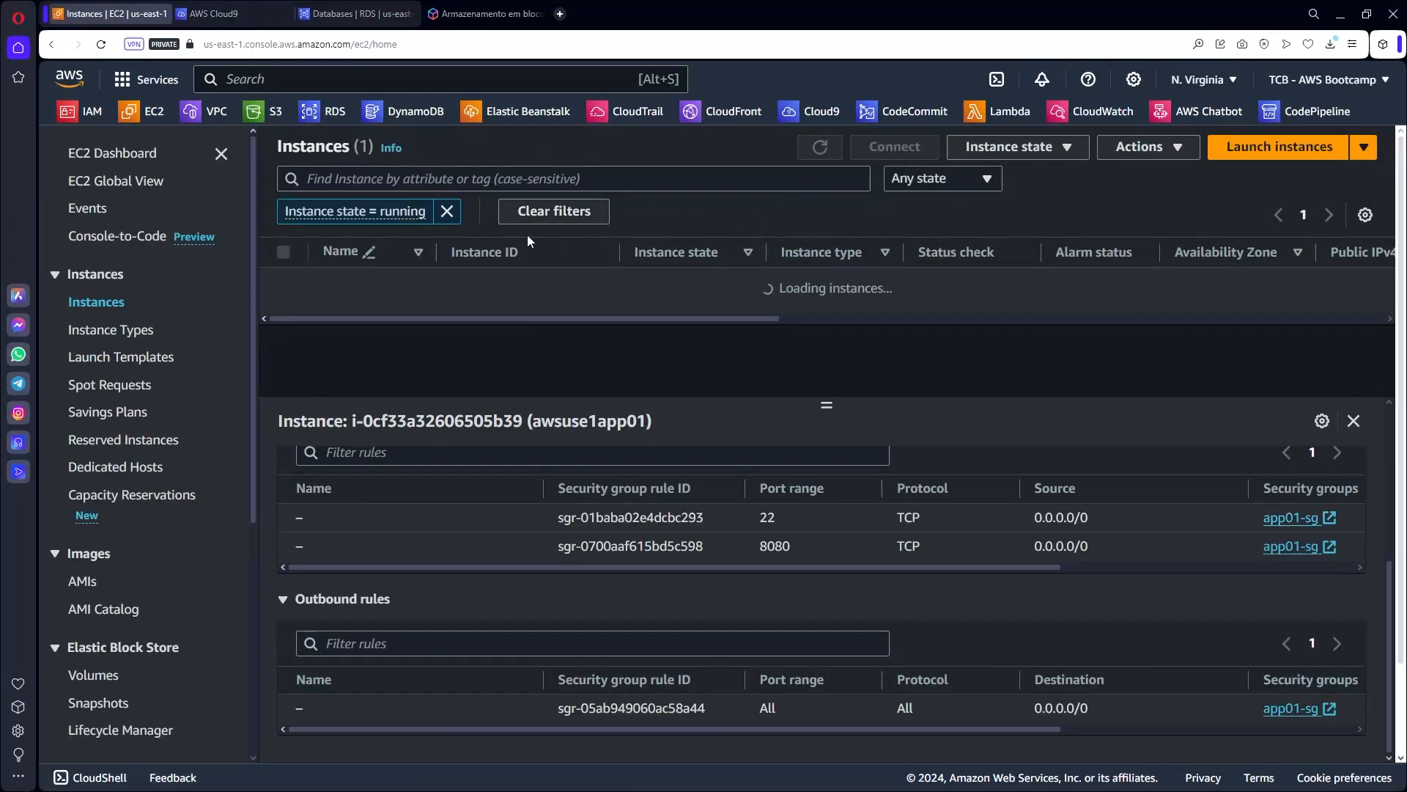
{"action": "left_click", "coordinate": [447, 212]}
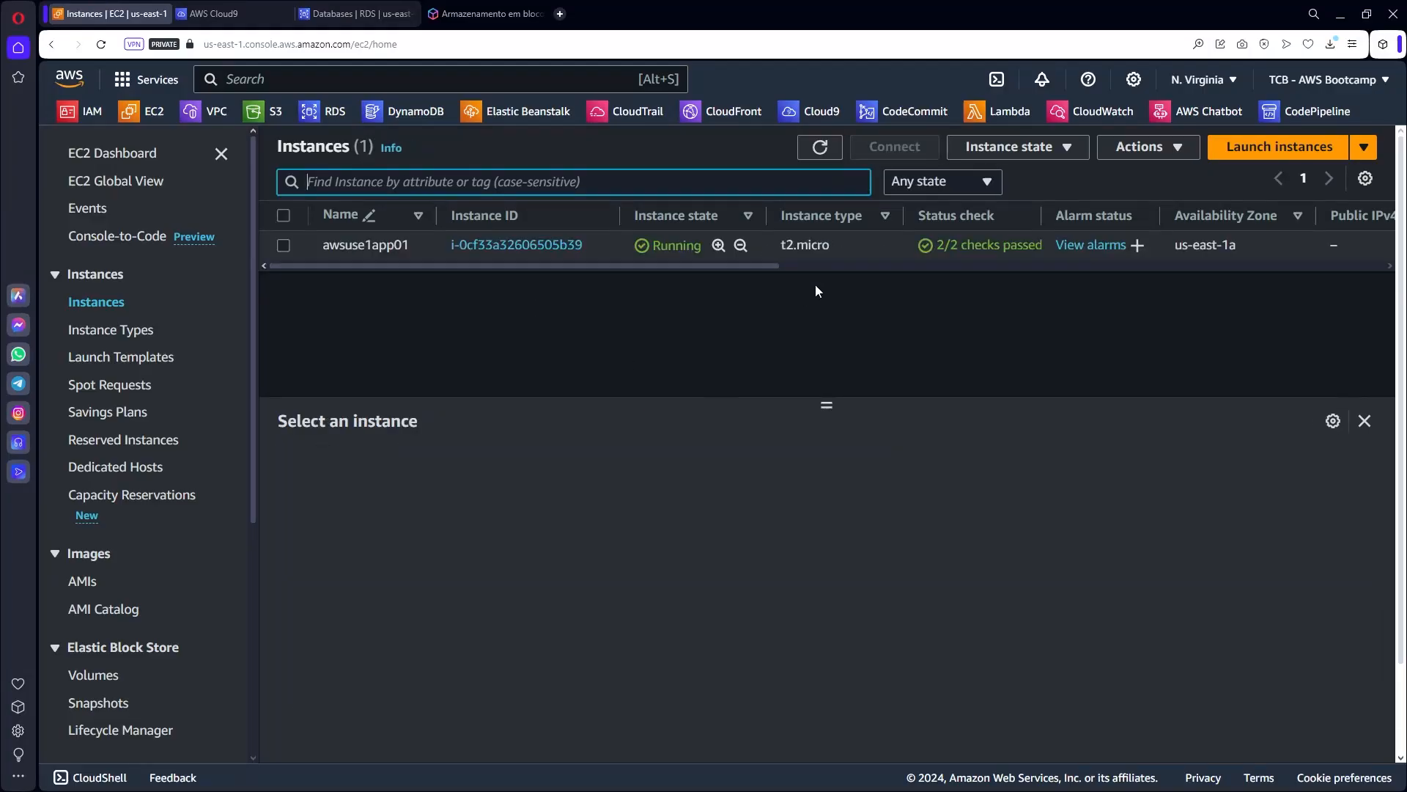
{"action": "left_click", "coordinate": [820, 147]}
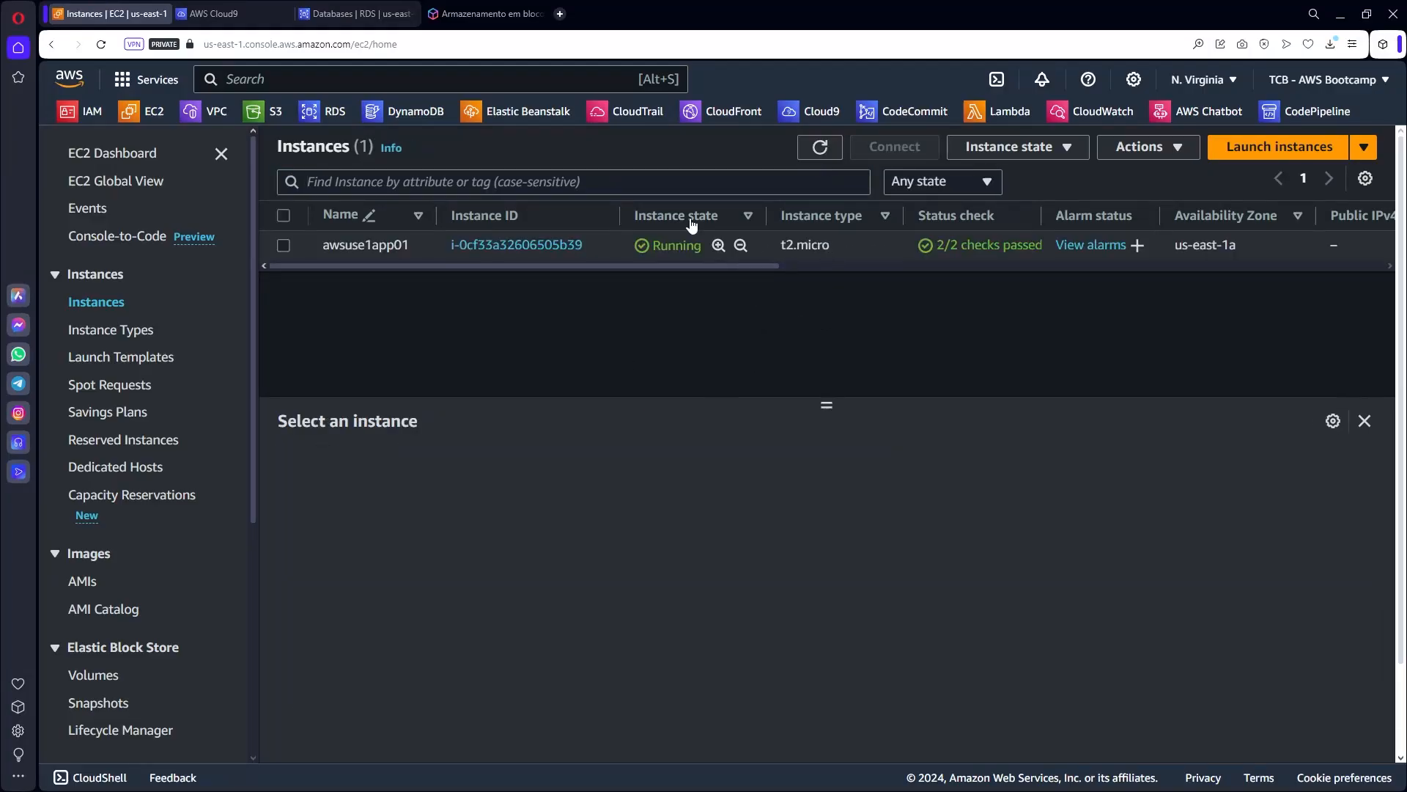
{"action": "left_click", "coordinate": [220, 14]}
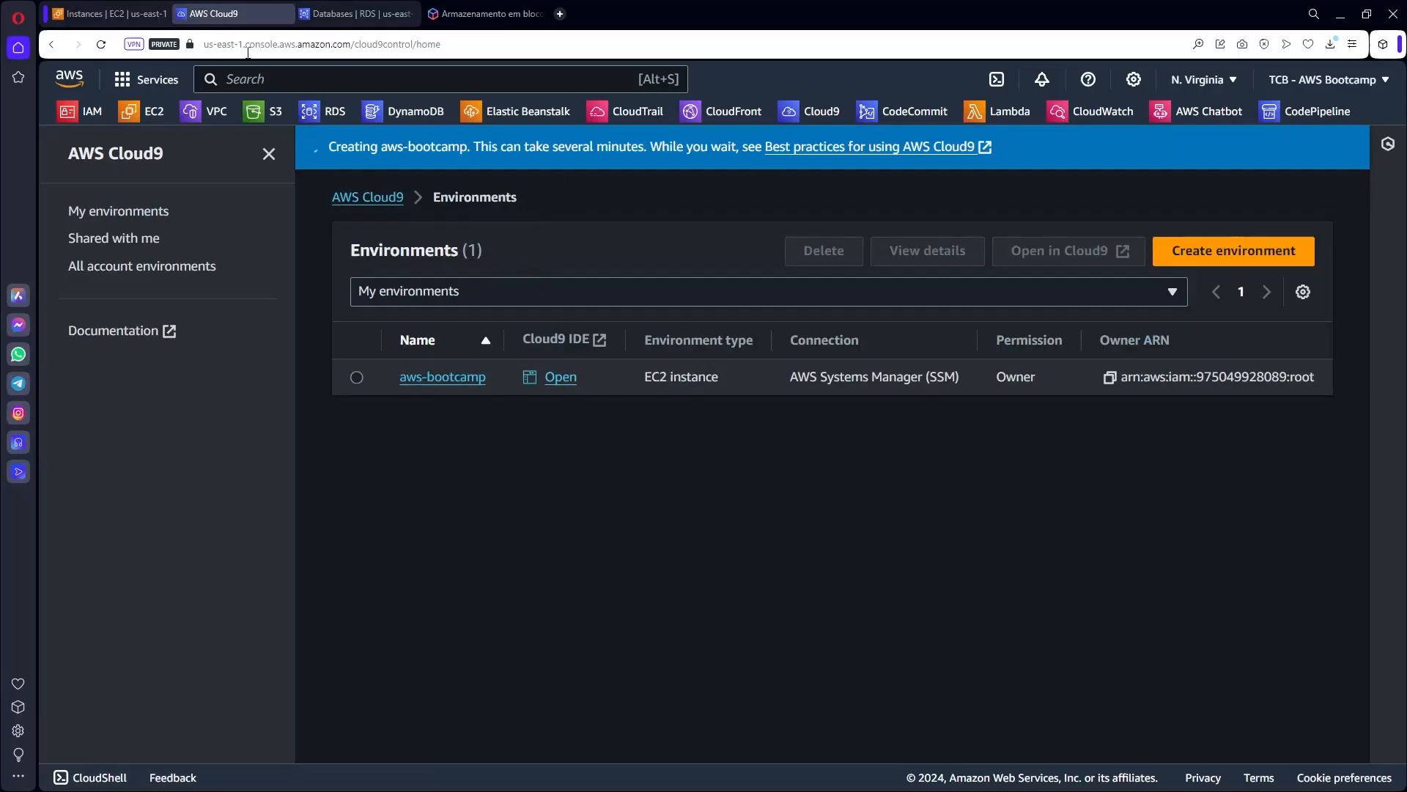
{"action": "left_click", "coordinate": [110, 13]}
{"action": "left_click", "coordinate": [821, 148]}
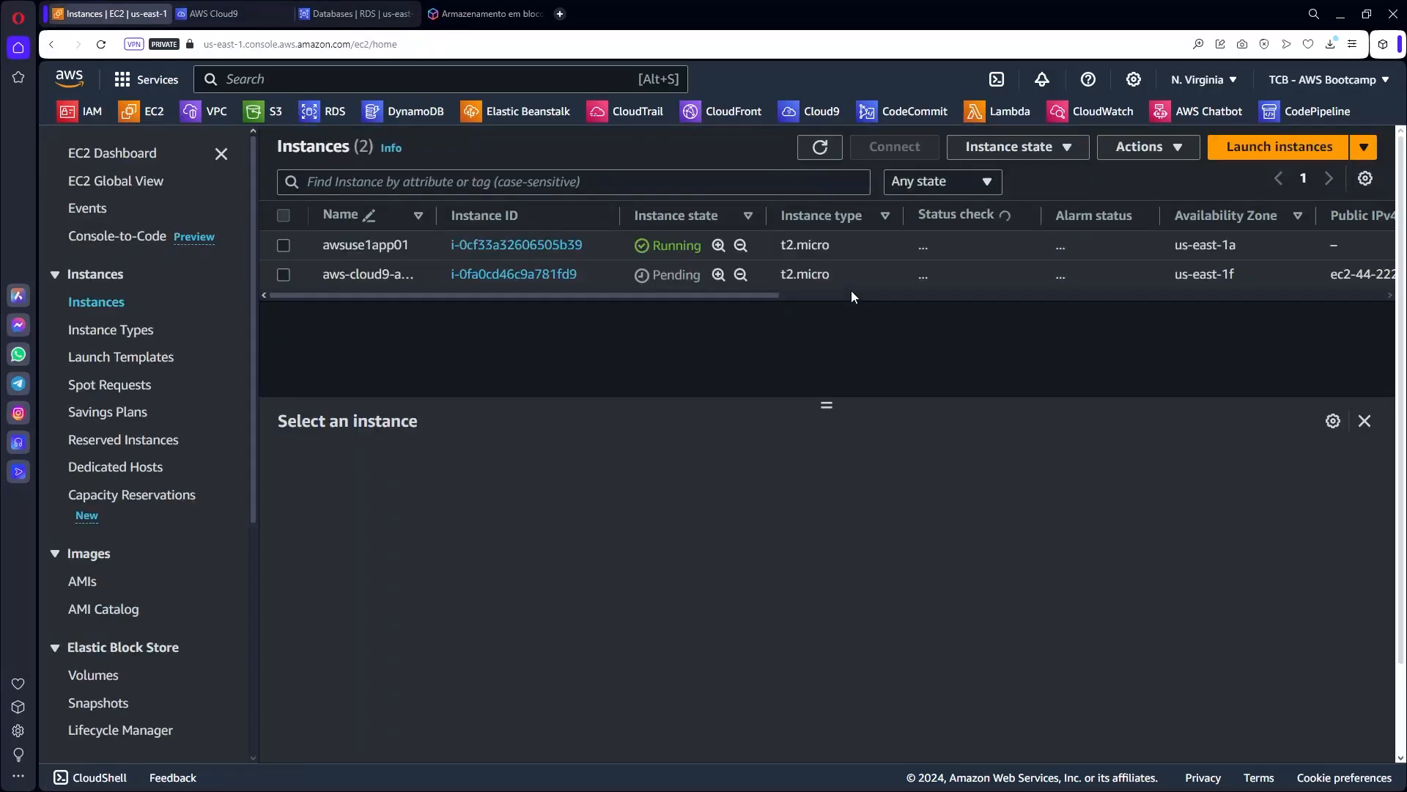
{"action": "left_click_drag", "start_coordinate": [655, 271], "coordinate": [692, 275]}
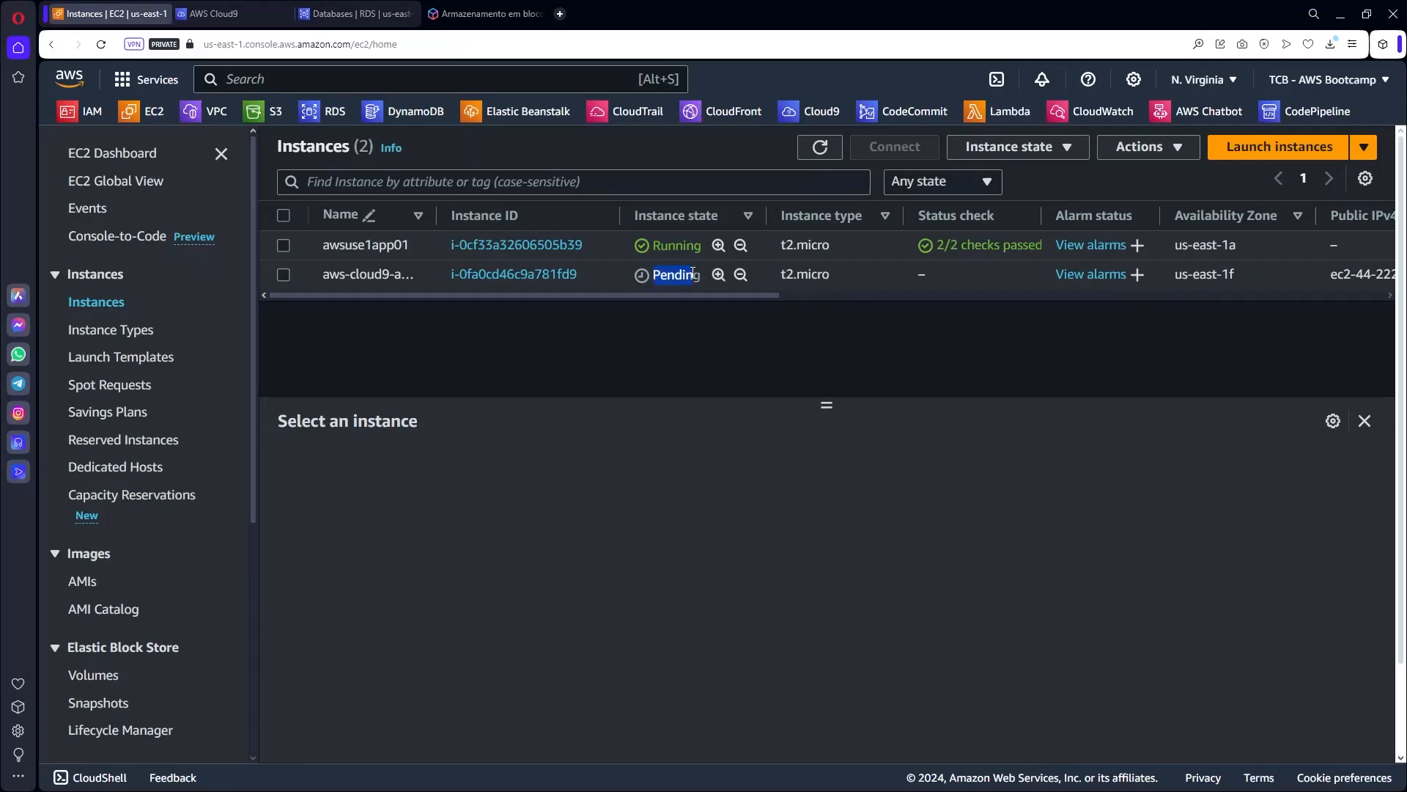
{"action": "left_click_drag", "start_coordinate": [438, 215], "coordinate": [579, 214]}
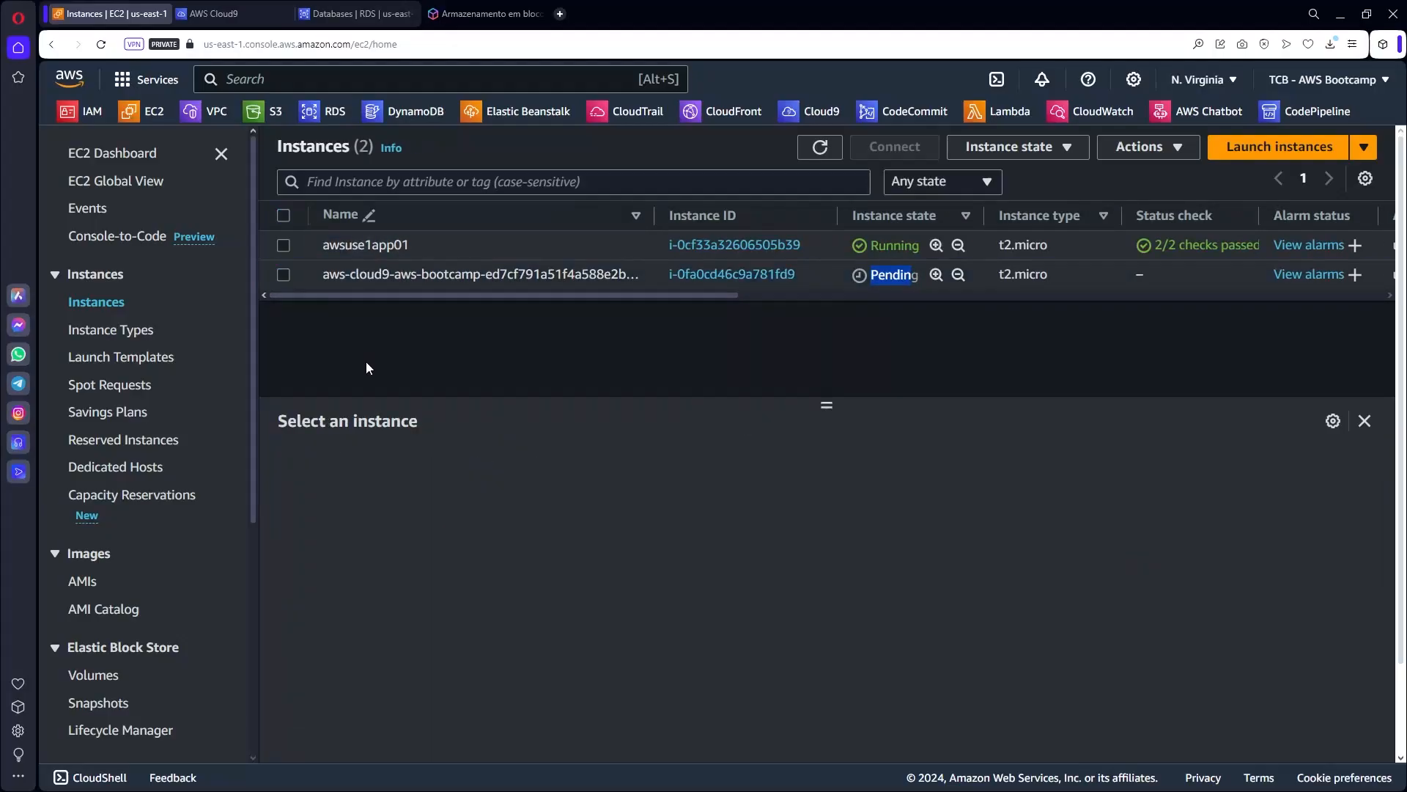
{"action": "left_click", "coordinate": [216, 13]}
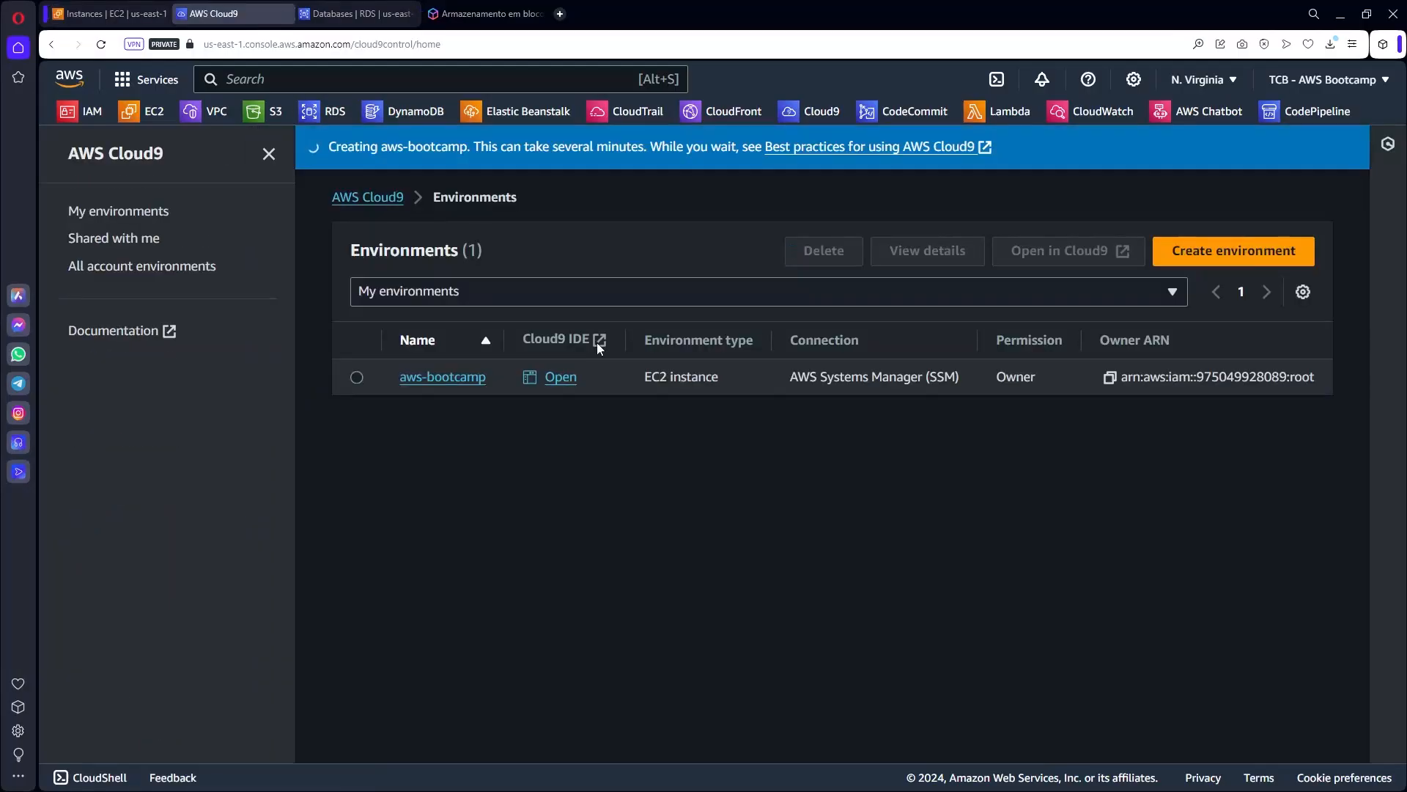
{"action": "left_click", "coordinate": [572, 375]}
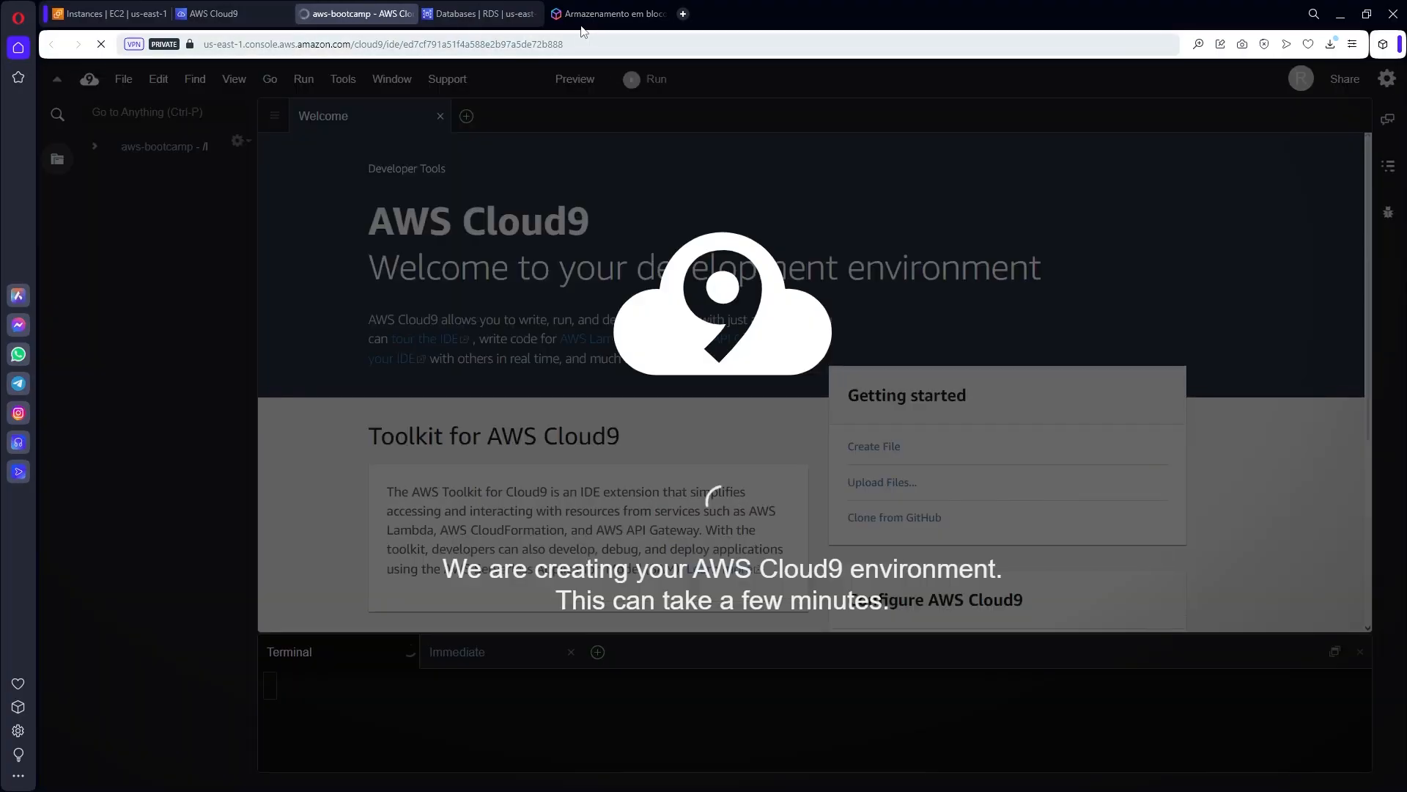
Highlight the EBS free-tier sentence about 30 GB of storage, then return to the Cloud9 IDE.
{"action": "left_click", "coordinate": [586, 18]}
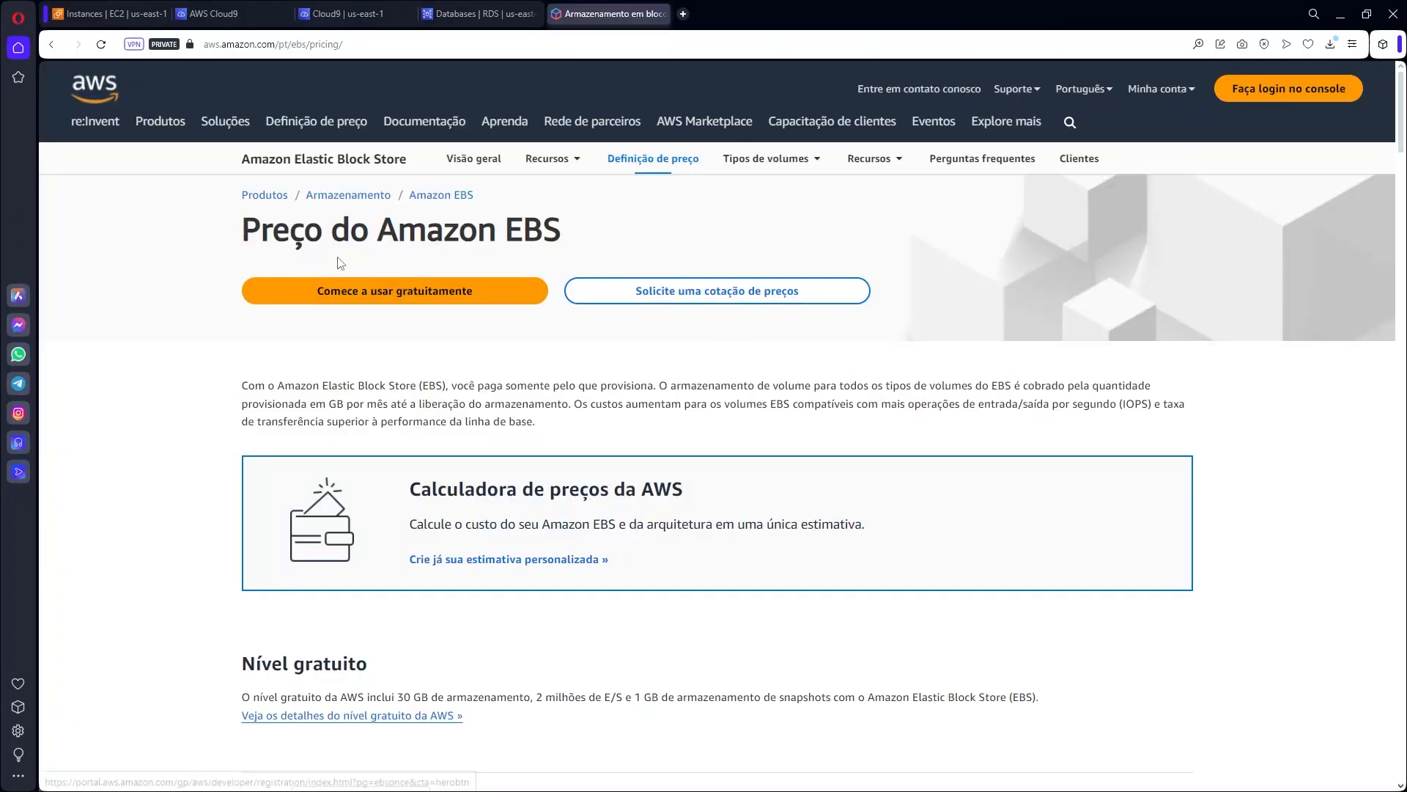
{"action": "left_click", "coordinate": [360, 9]}
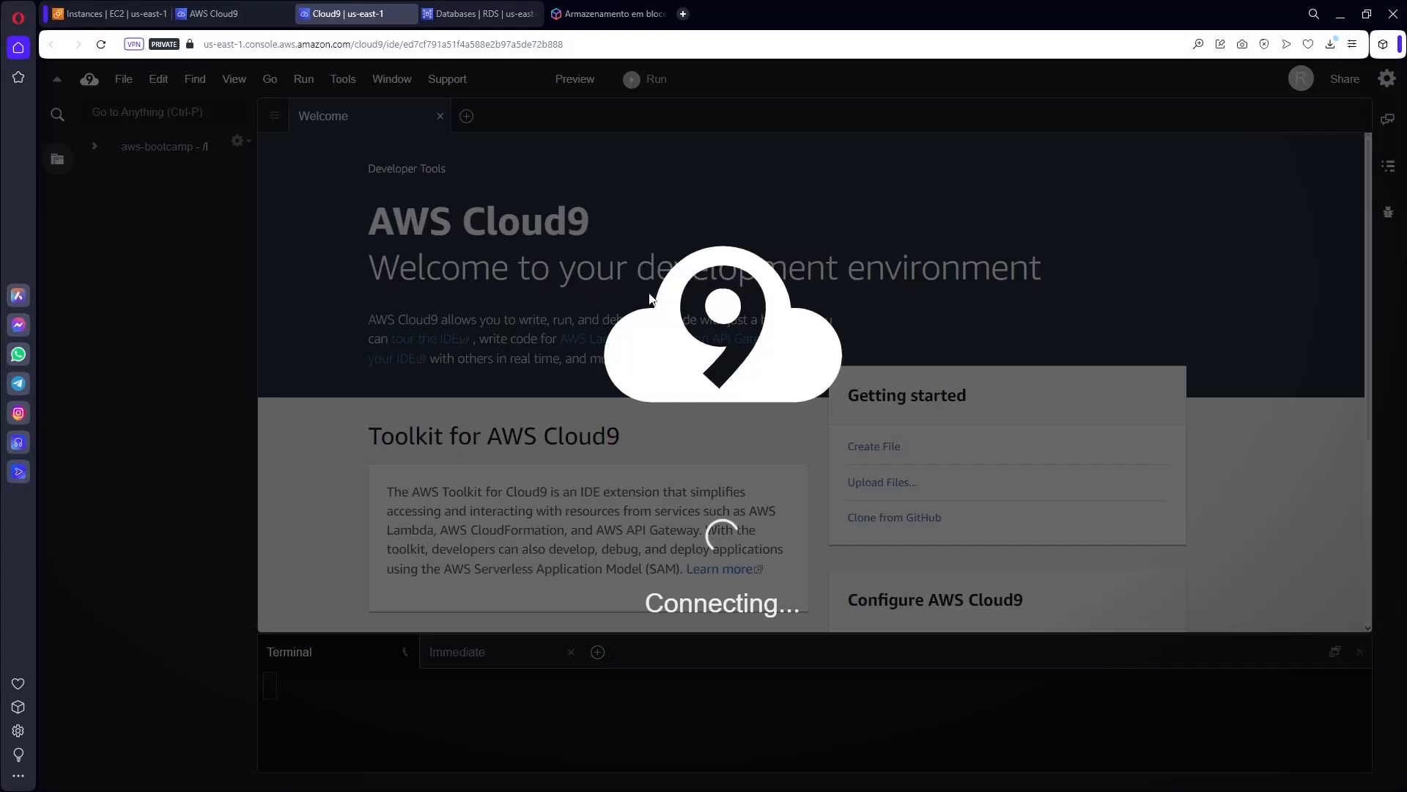
{"action": "left_click", "coordinate": [609, 13]}
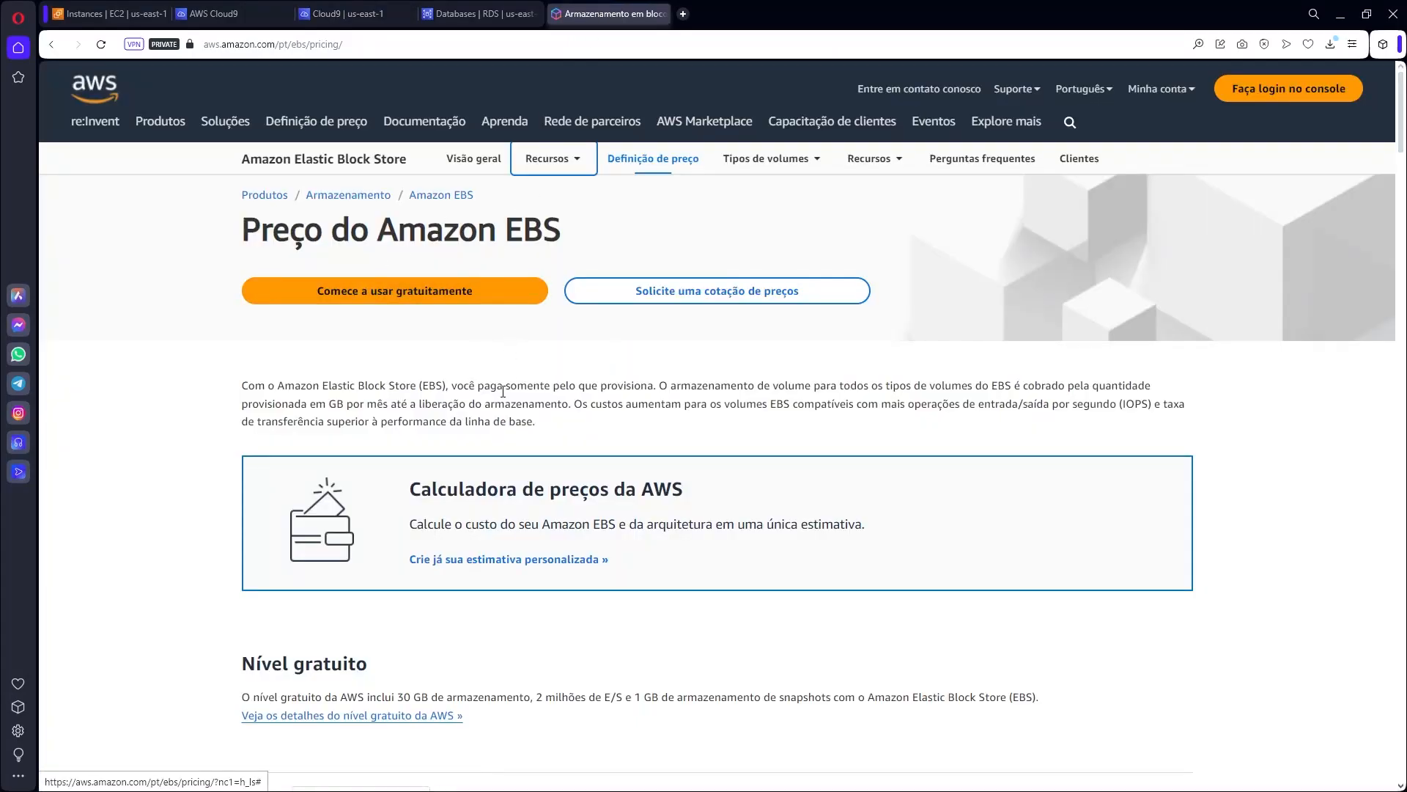
{"action": "scroll", "coordinate": [502, 322], "scroll_direction": "down", "scroll_amount": 4}
{"action": "scroll", "coordinate": [502, 408], "scroll_direction": "up", "scroll_amount": 2, "text": "ctrl"}
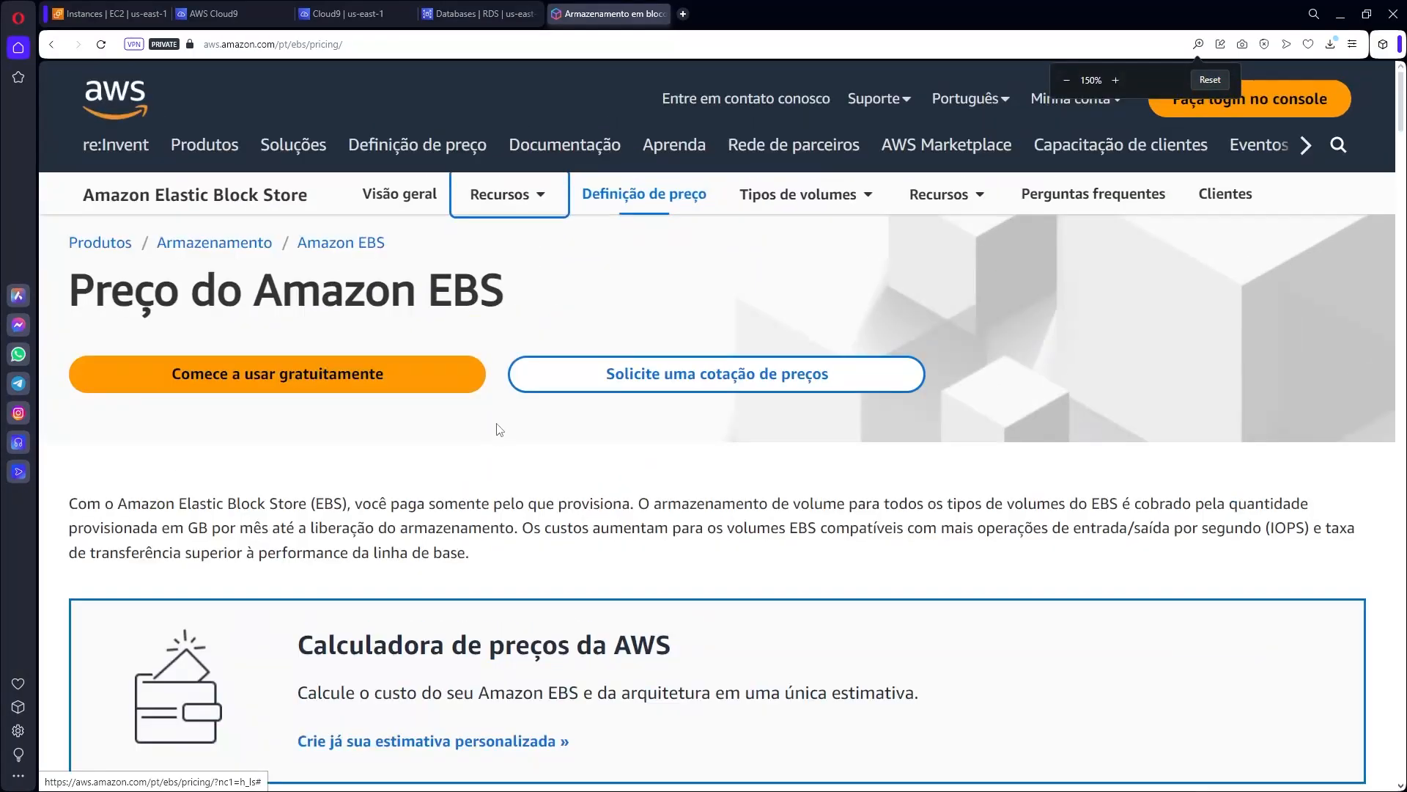
{"action": "scroll", "coordinate": [501, 421], "scroll_direction": "down", "scroll_amount": 3}
{"action": "scroll", "coordinate": [499, 429], "scroll_direction": "down", "scroll_amount": 3}
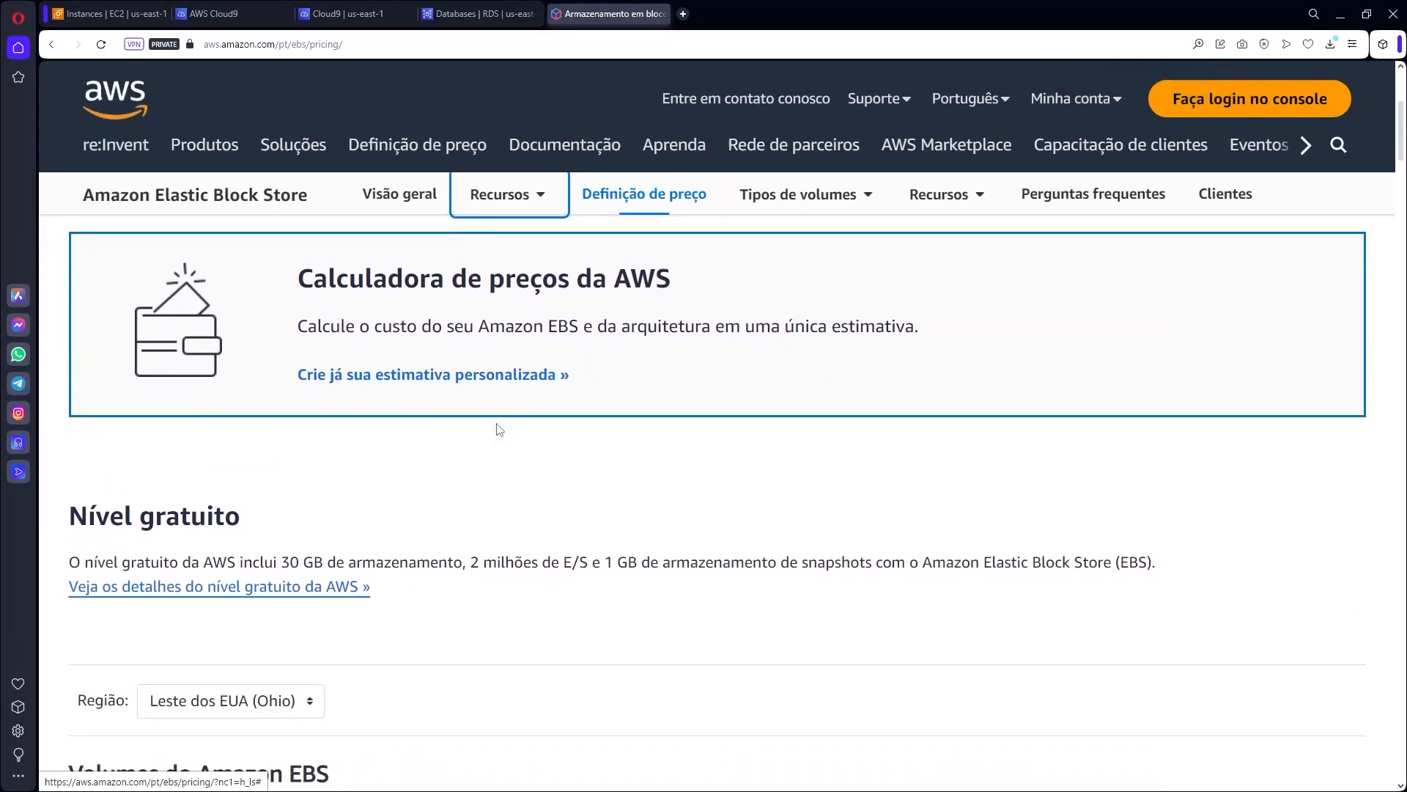
{"action": "left_click_drag", "start_coordinate": [282, 562], "coordinate": [417, 563]}
{"action": "left_click", "coordinate": [369, 565]}
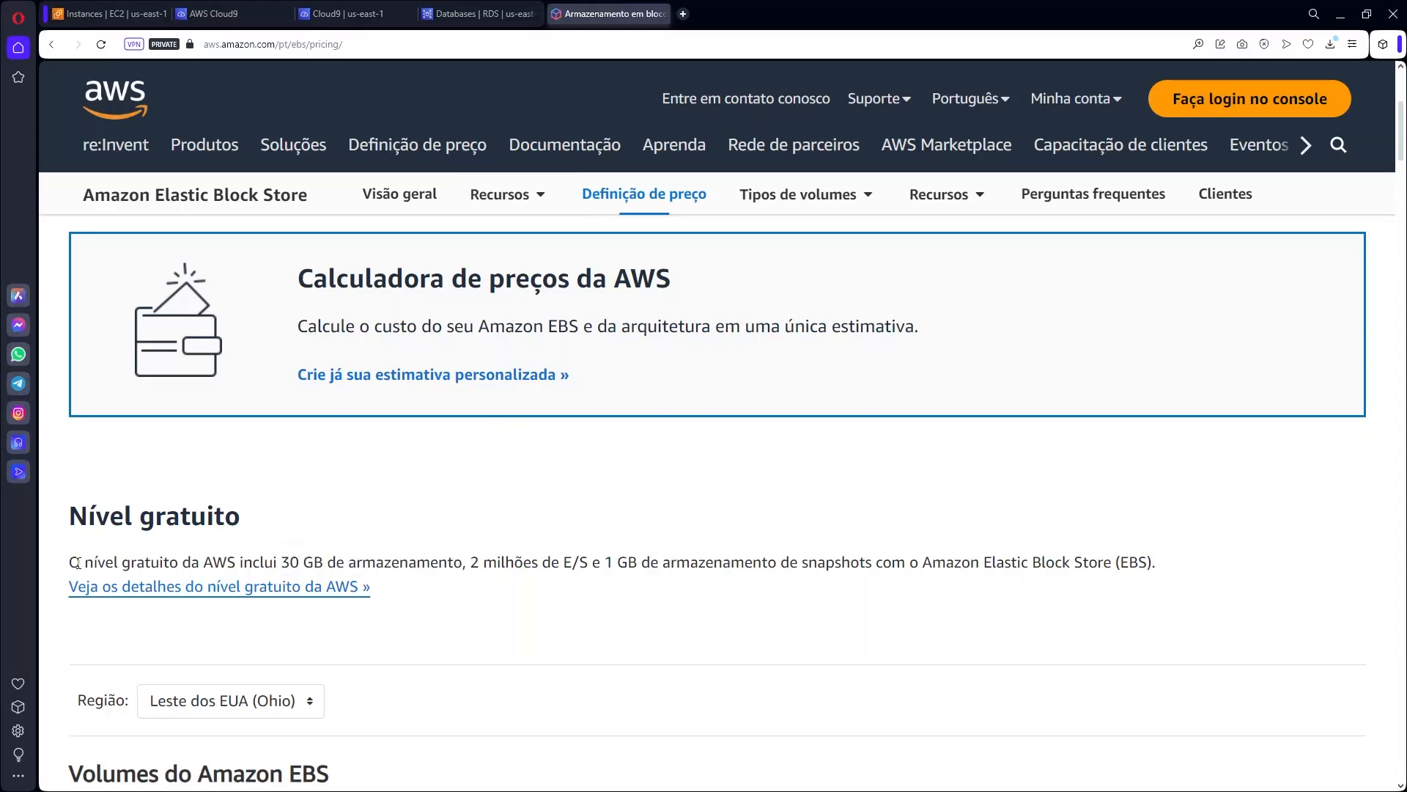
{"action": "left_click_drag", "start_coordinate": [69, 562], "coordinate": [334, 555]}
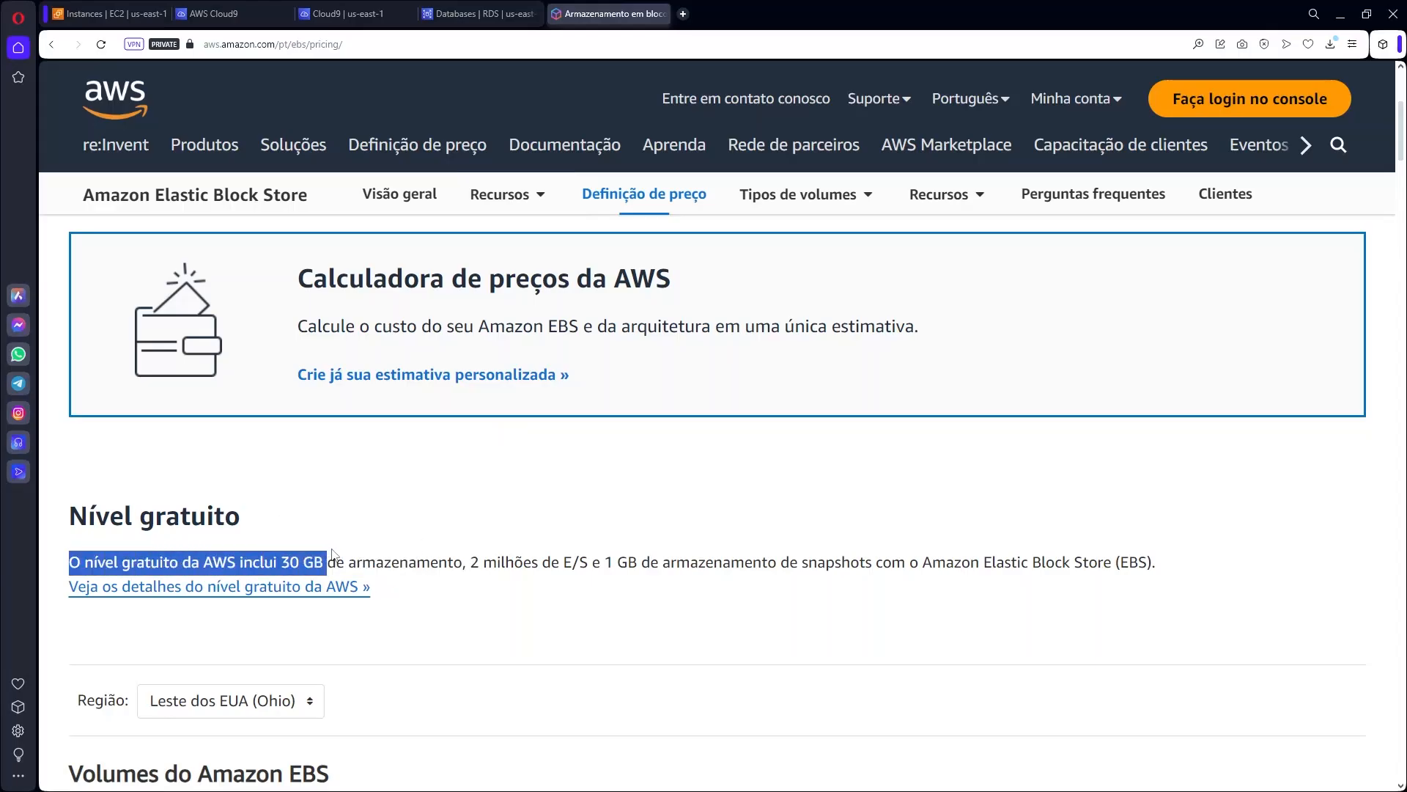
{"action": "left_click", "coordinate": [473, 9]}
{"action": "left_click", "coordinate": [348, 14]}
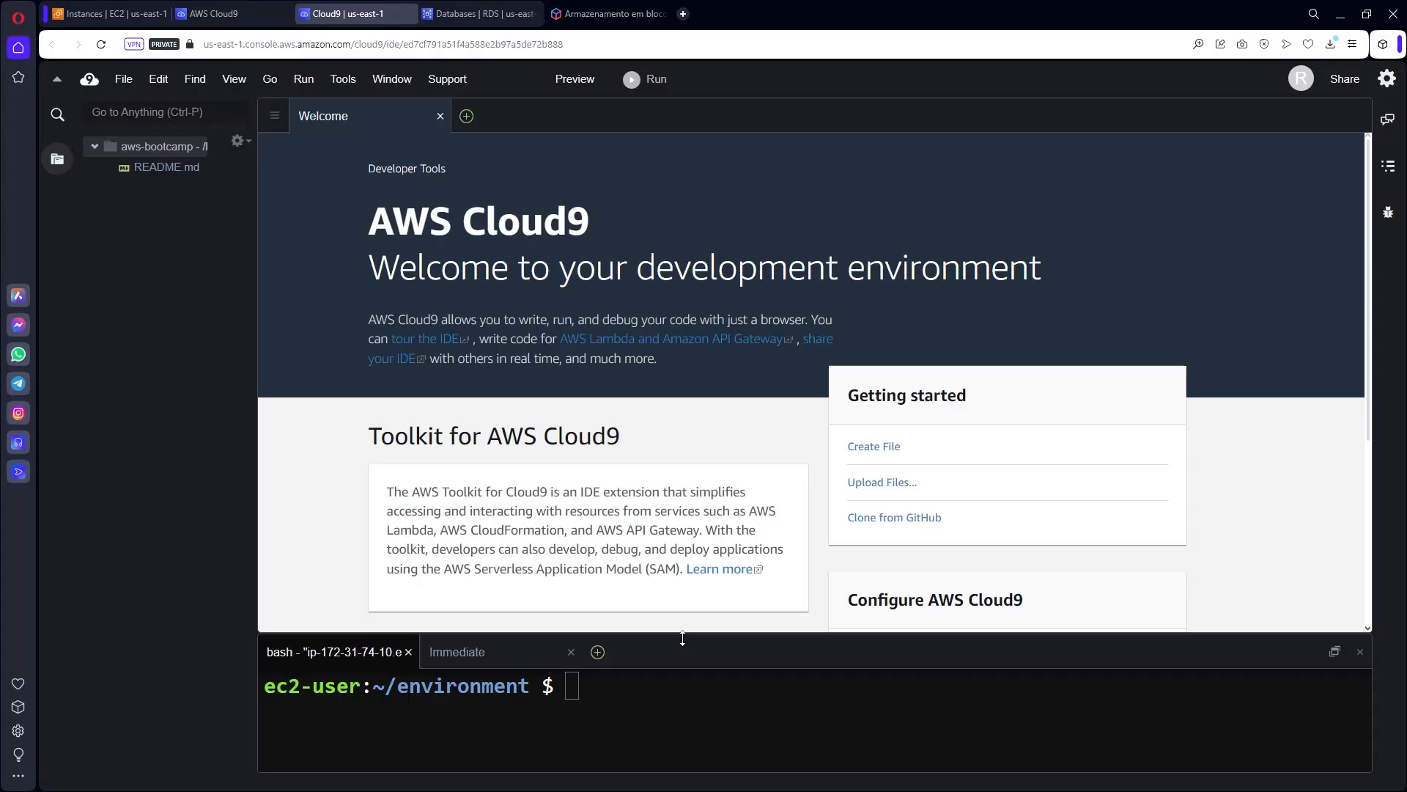
Close the Welcome page and README.md and adjust the editor/terminal split height.
{"action": "left_click_drag", "start_coordinate": [682, 639], "coordinate": [742, 328]}
{"action": "left_click", "coordinate": [440, 116]}
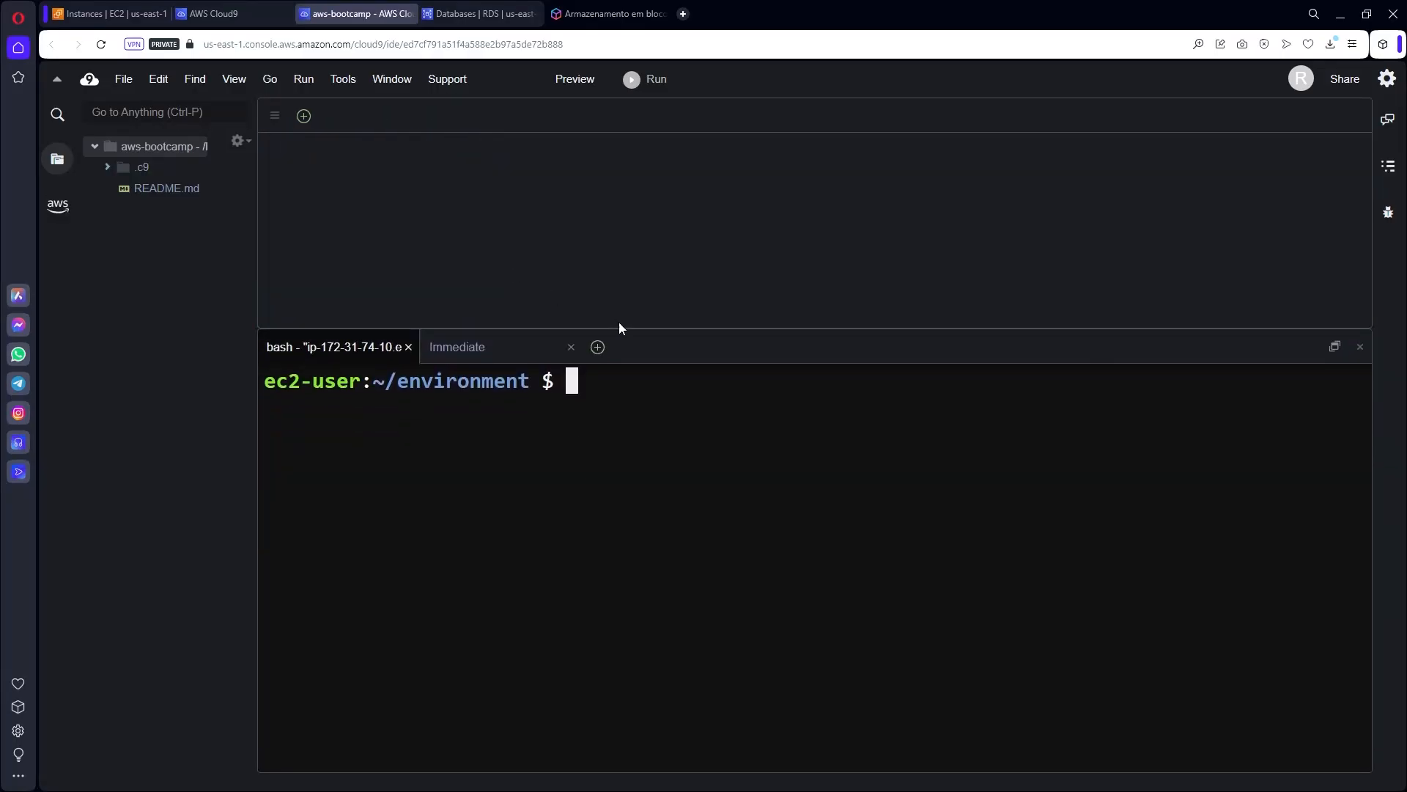
{"action": "left_click_drag", "start_coordinate": [620, 328], "coordinate": [608, 555]}
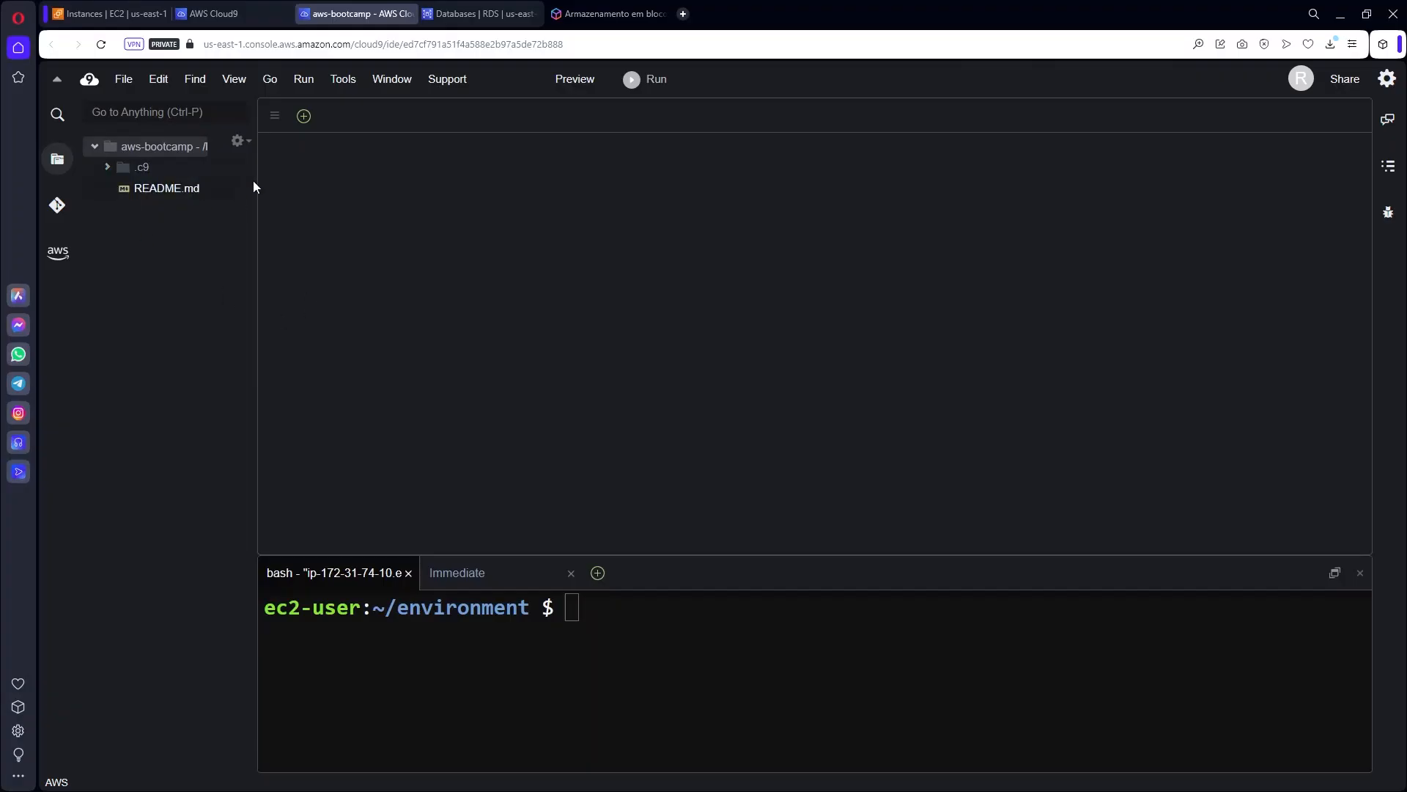
{"action": "left_click", "coordinate": [151, 299]}
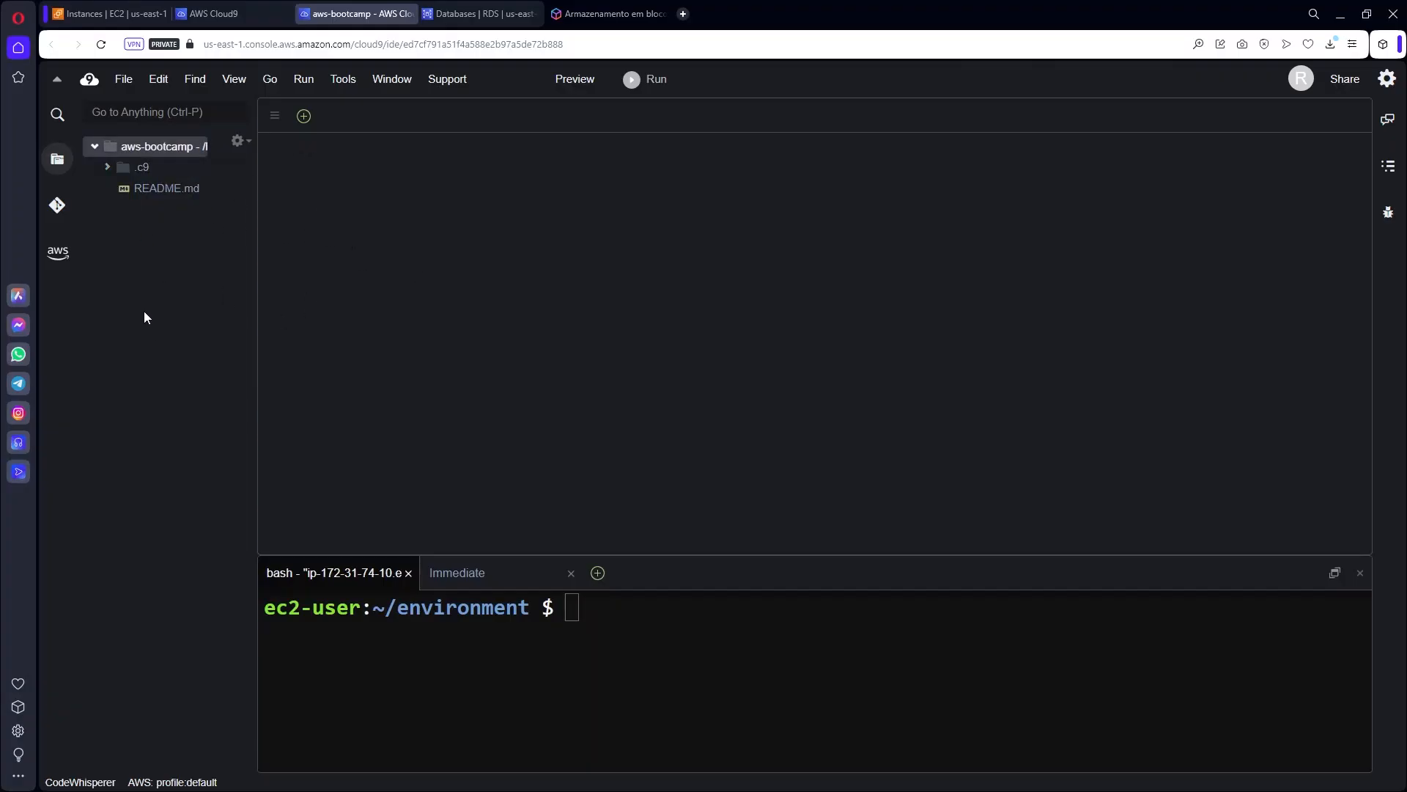
{"action": "left_click", "coordinate": [548, 679]}
{"action": "left_click", "coordinate": [243, 350]}
{"action": "left_click_drag", "start_coordinate": [147, 188], "coordinate": [467, 168]}
{"action": "left_click", "coordinate": [440, 116]}
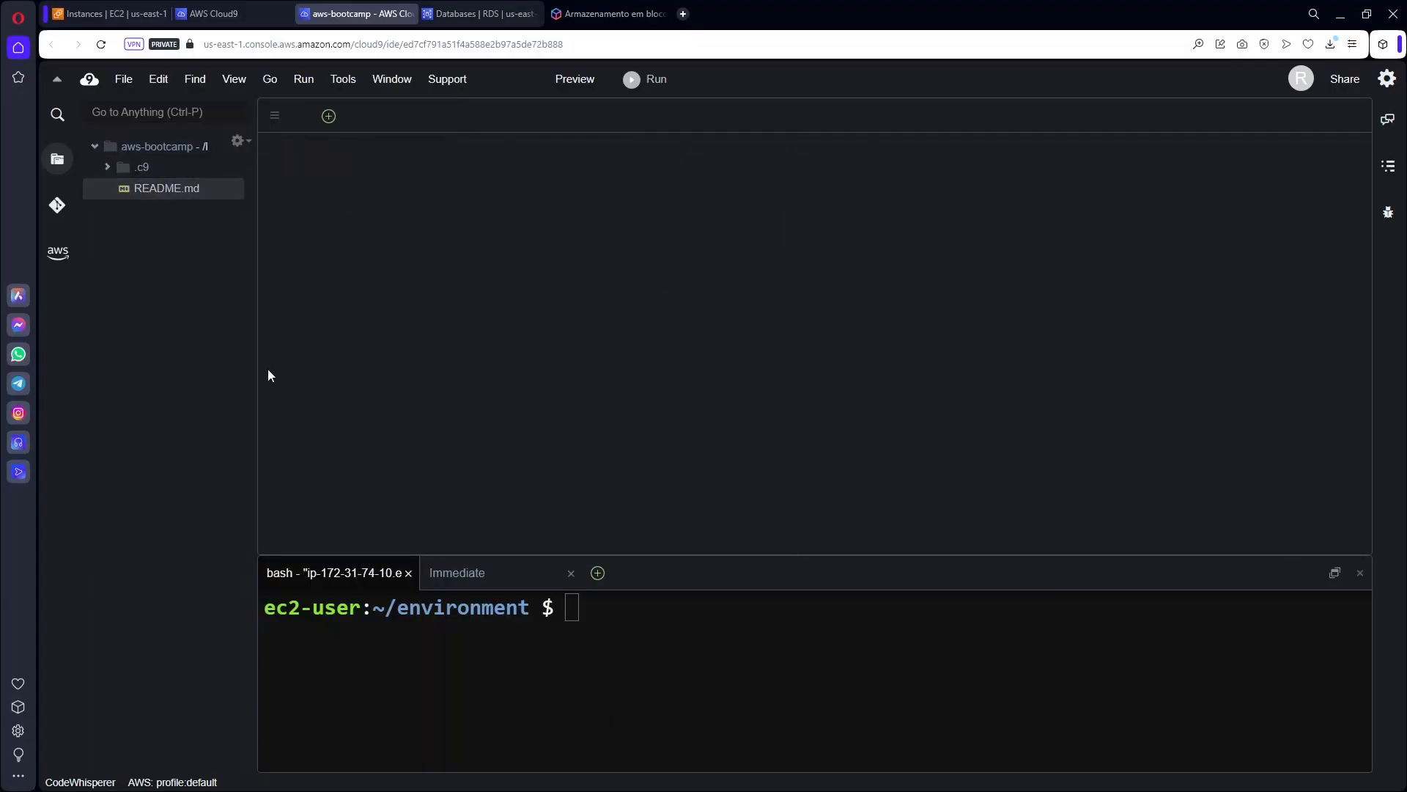
{"action": "left_click_drag", "start_coordinate": [823, 554], "coordinate": [862, 447]}
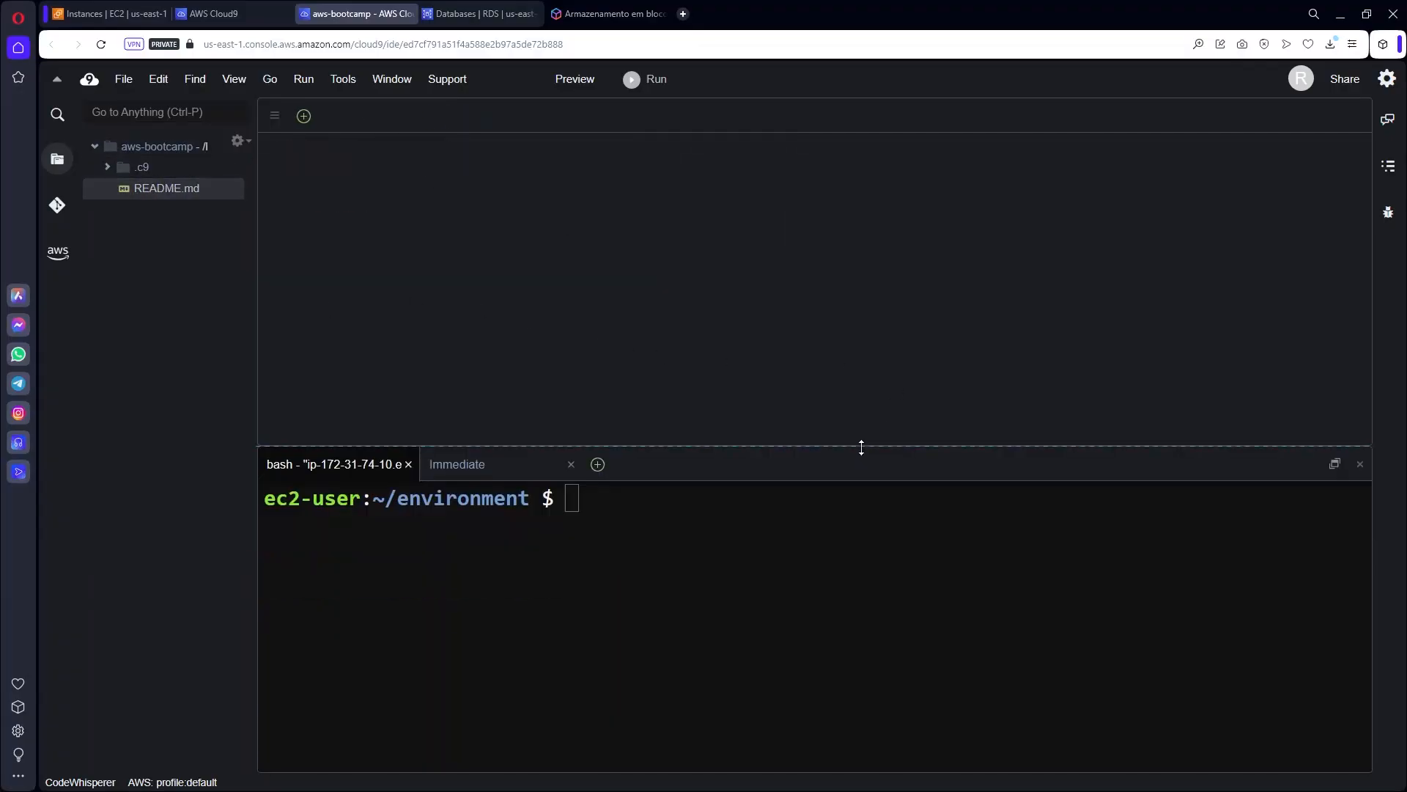
{"action": "left_click_drag", "start_coordinate": [1101, 445], "coordinate": [1107, 525]}
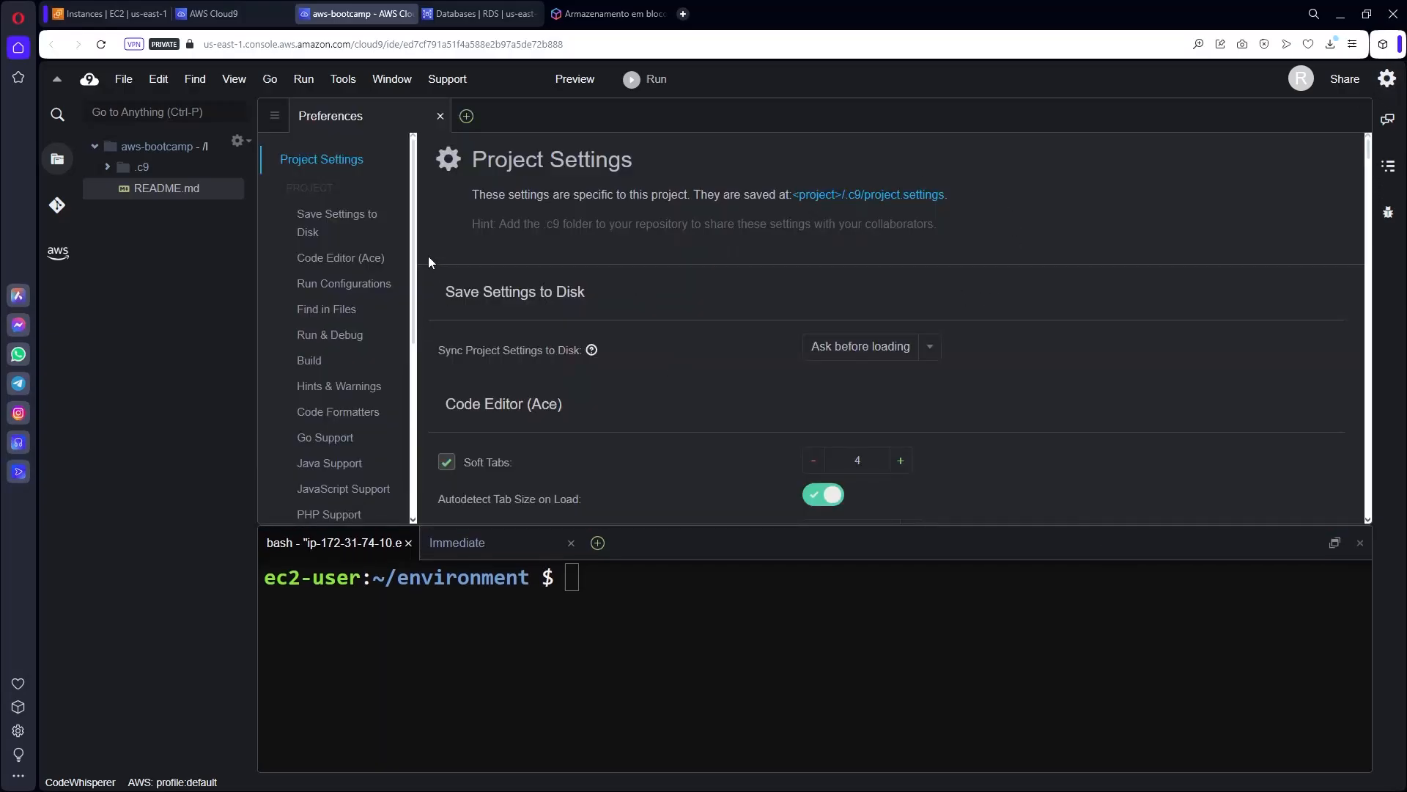
Browse the General, Terminal and Code Editor (Ace) user settings, close Preferences, and enlarge the terminal.
{"action": "scroll", "coordinate": [336, 385], "scroll_direction": "down", "scroll_amount": 3}
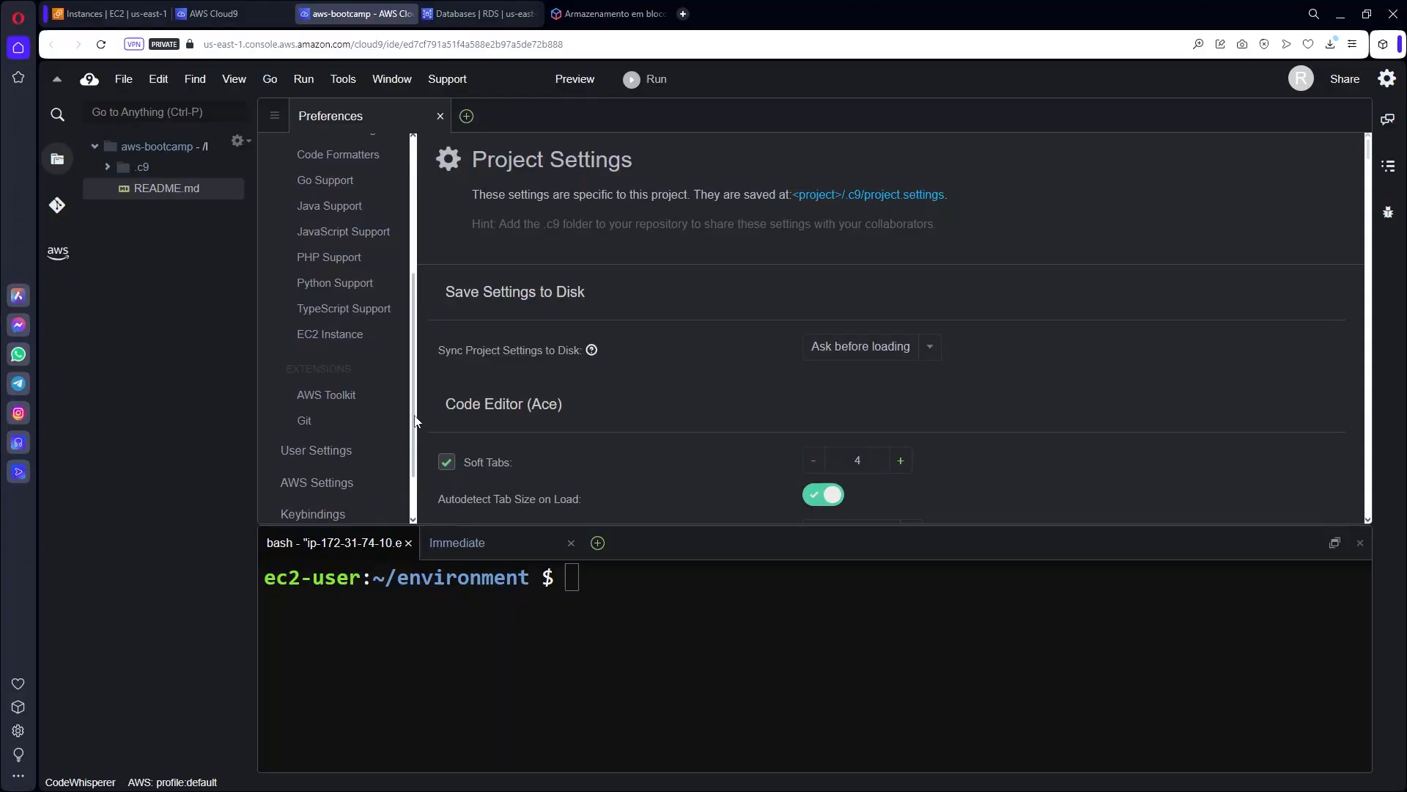
{"action": "left_click", "coordinate": [336, 380]}
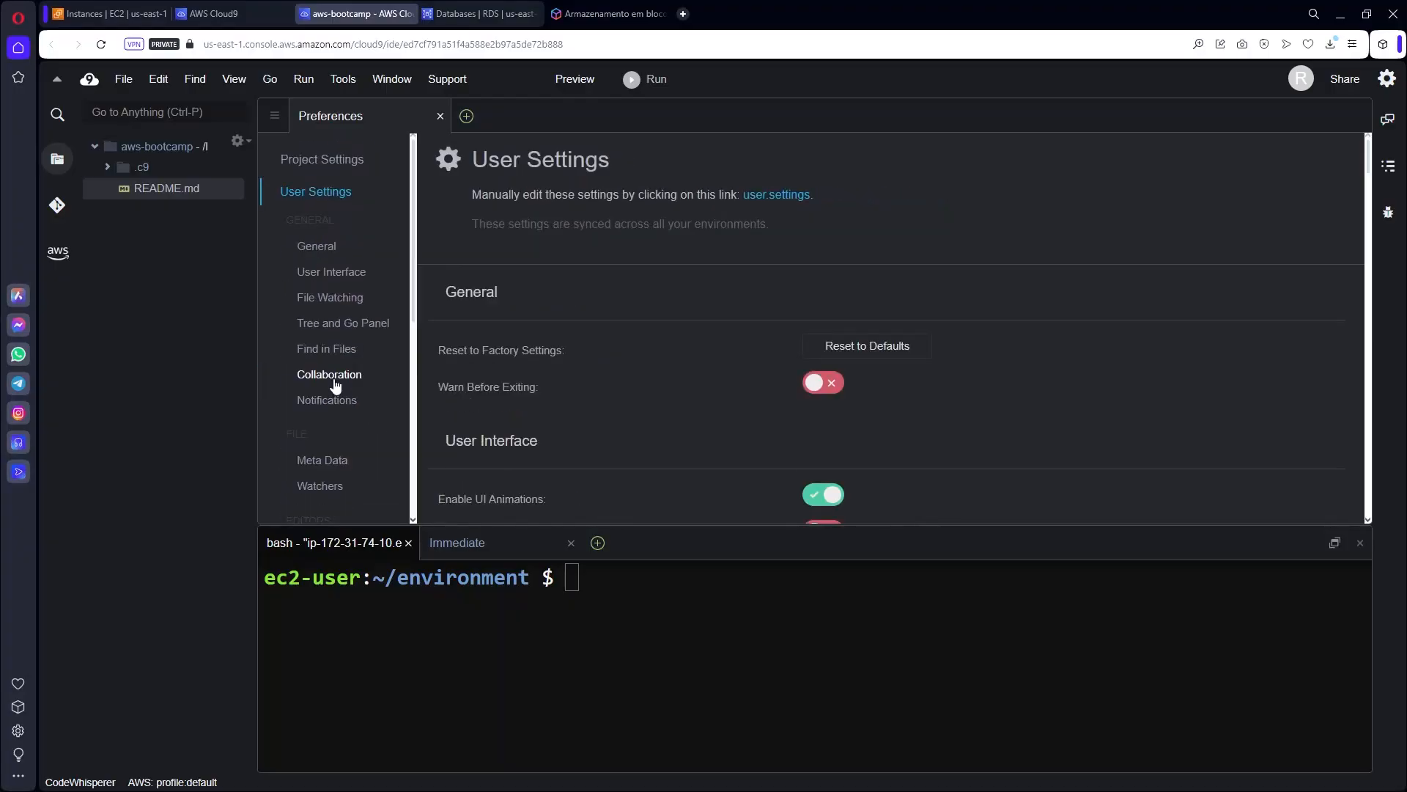
{"action": "left_click", "coordinate": [318, 247]}
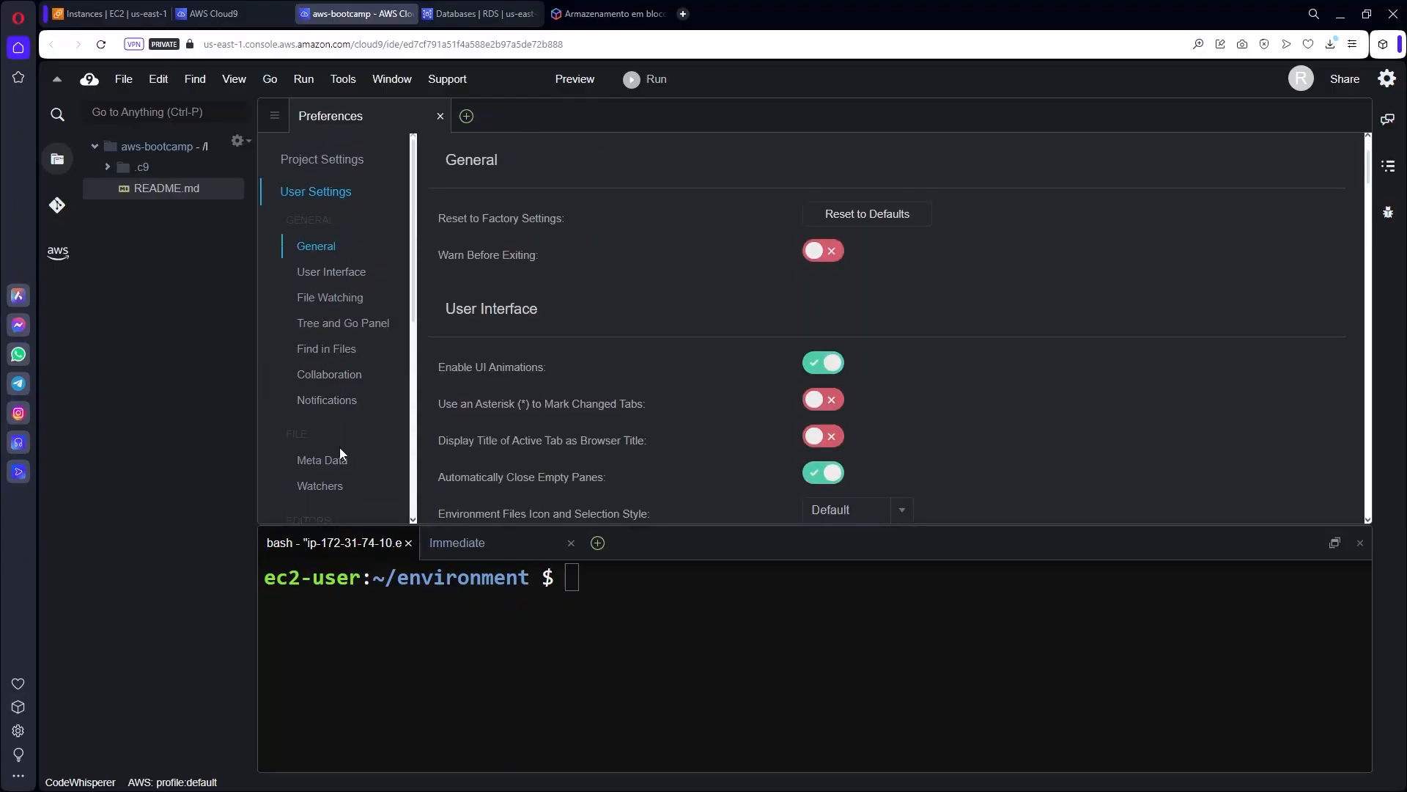
{"action": "left_click", "coordinate": [334, 471]}
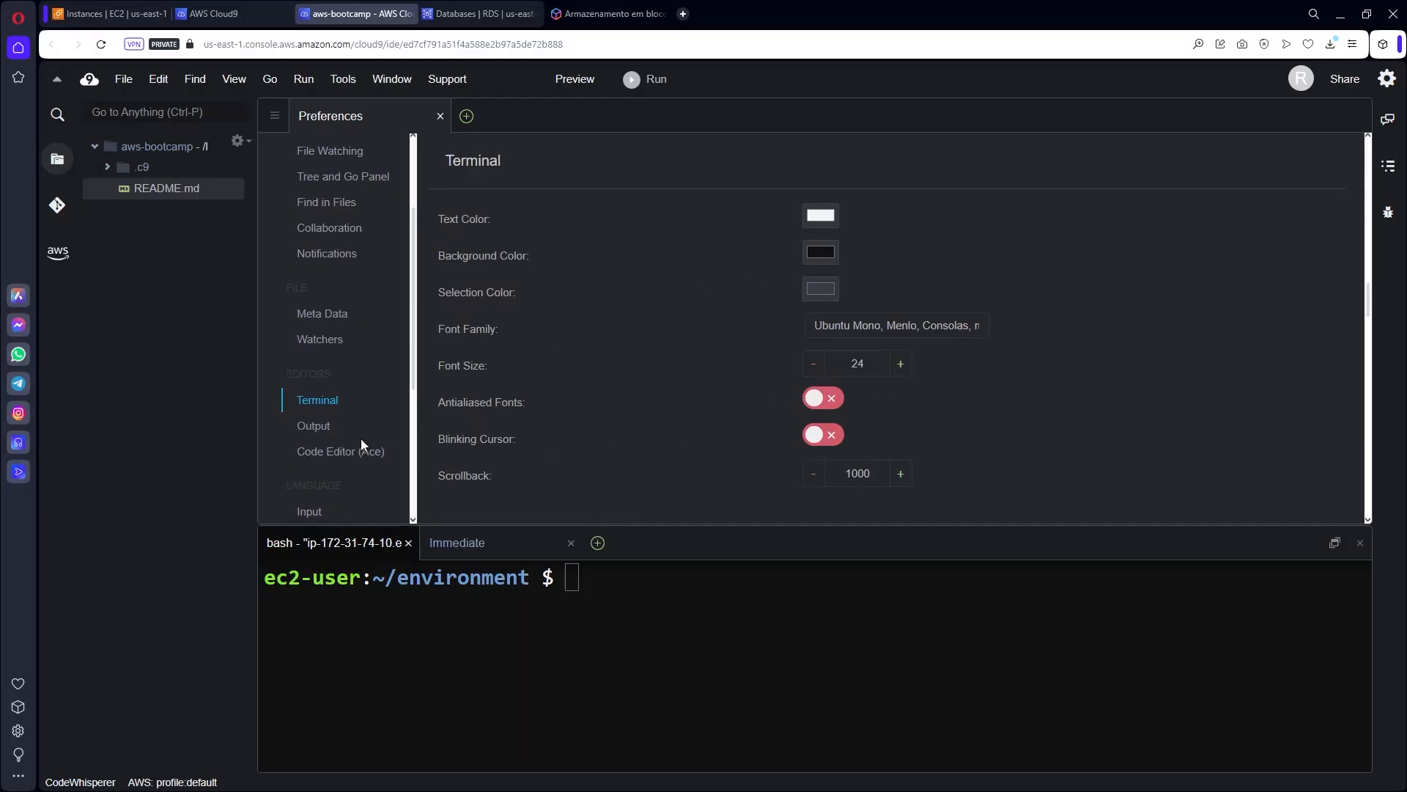
{"action": "left_click", "coordinate": [356, 460]}
{"action": "scroll", "coordinate": [868, 378], "scroll_direction": "down", "scroll_amount": 5}
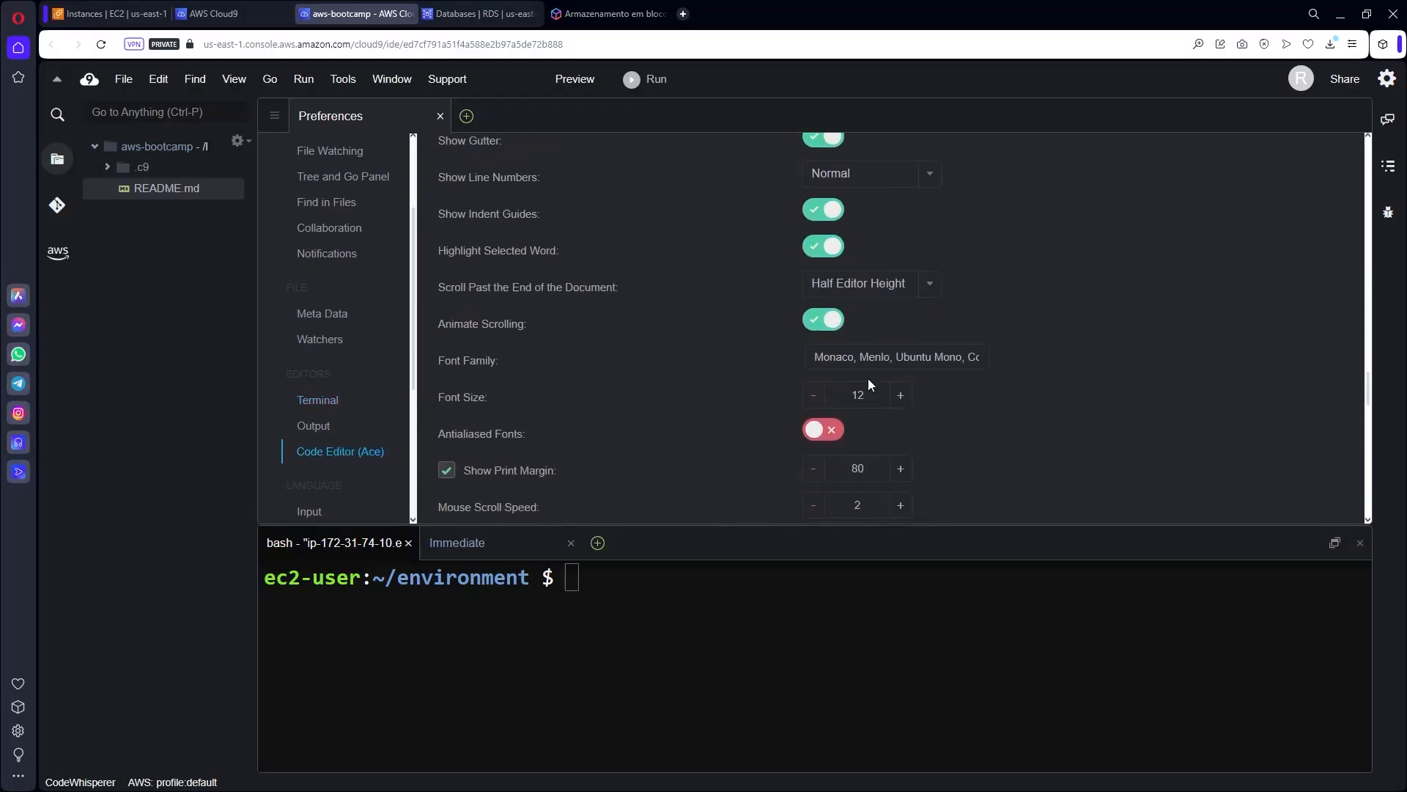
{"action": "left_click", "coordinate": [439, 116]}
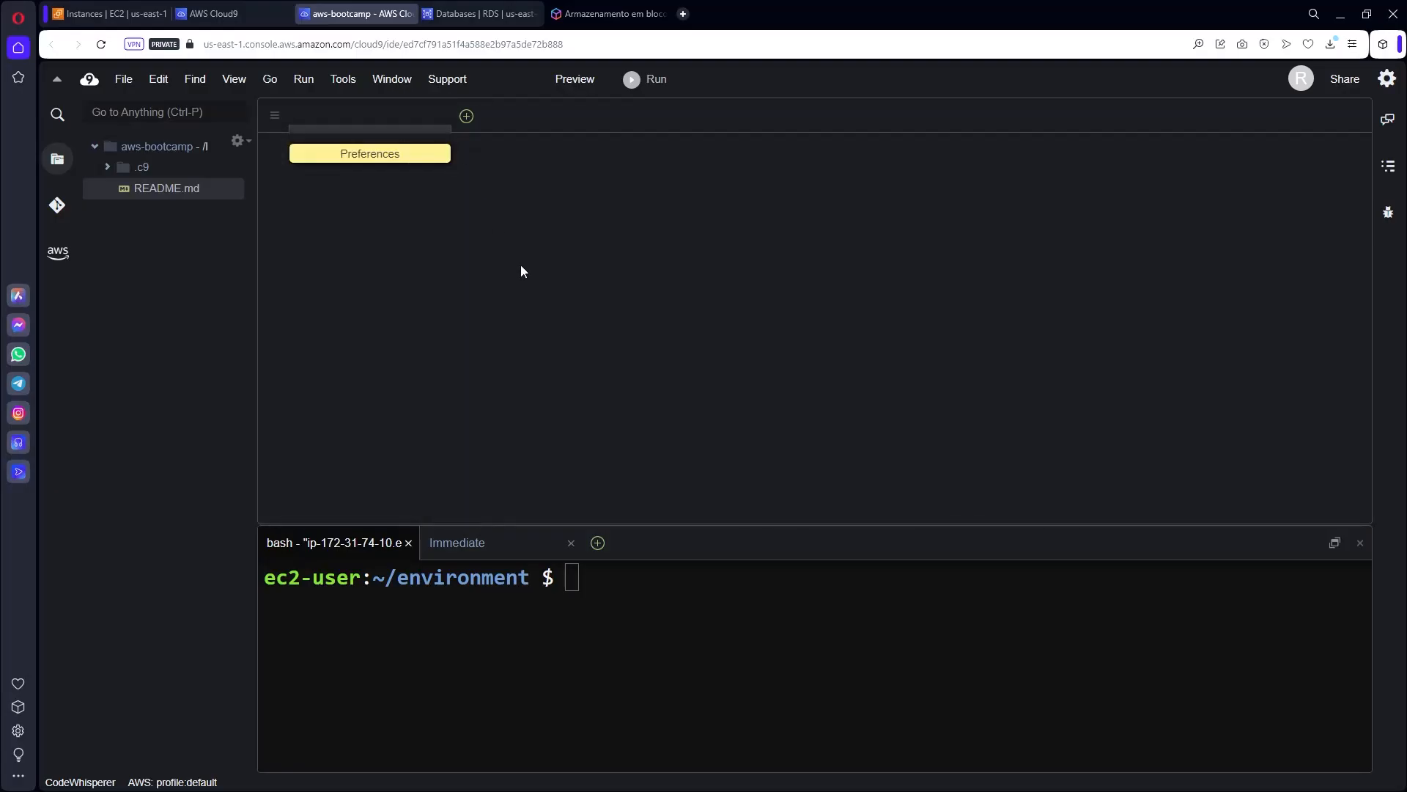
{"action": "left_click_drag", "start_coordinate": [720, 525], "coordinate": [684, 258]}
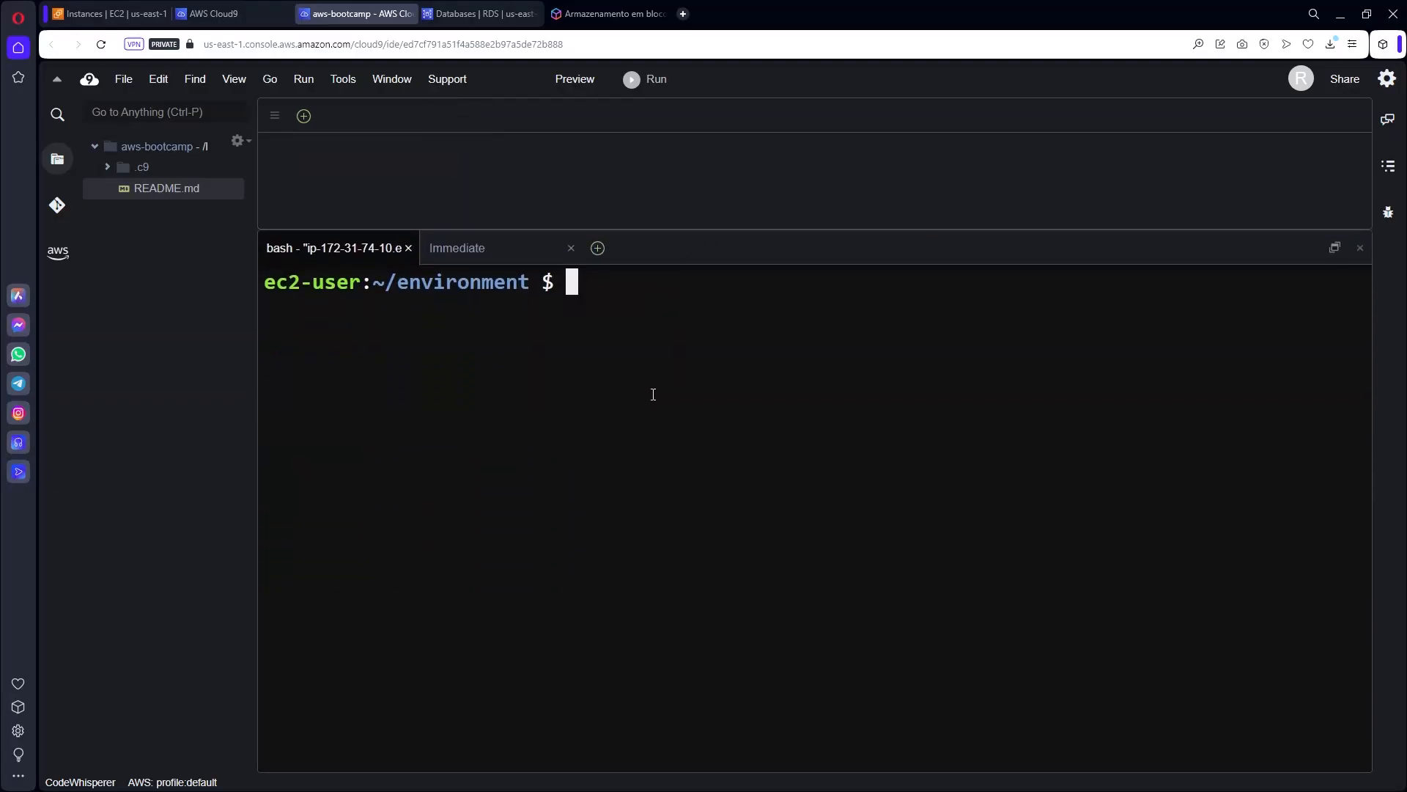
Run ls and cat /etc/*rel* to confirm Amazon Linux 2023, then clear the terminal.
{"action": "type", "text": "ls"}
{"action": "key", "text": "Return"}
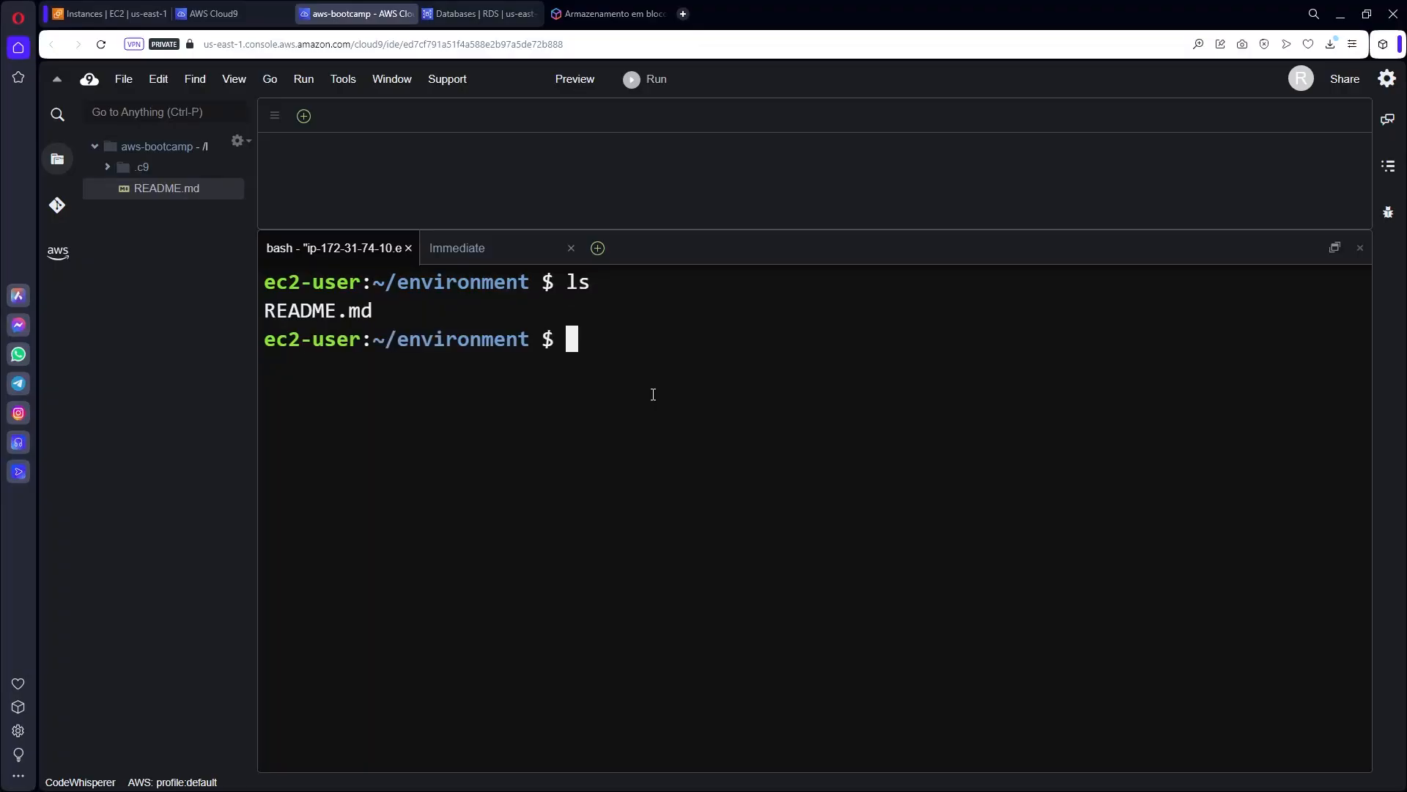
{"action": "type", "text": "cat /etc"}
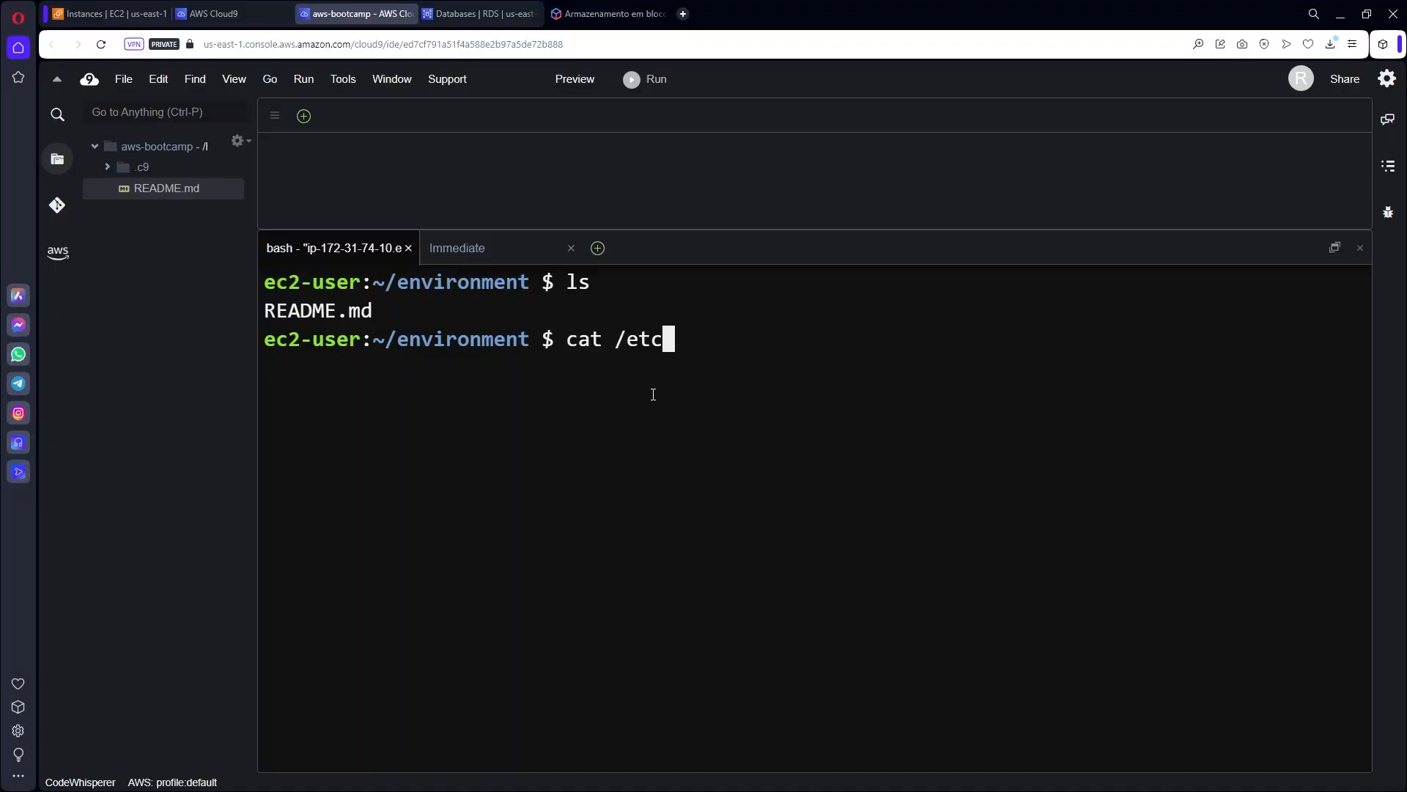
{"action": "type", "text": "/*rel*"}
{"action": "key", "text": "Return"}
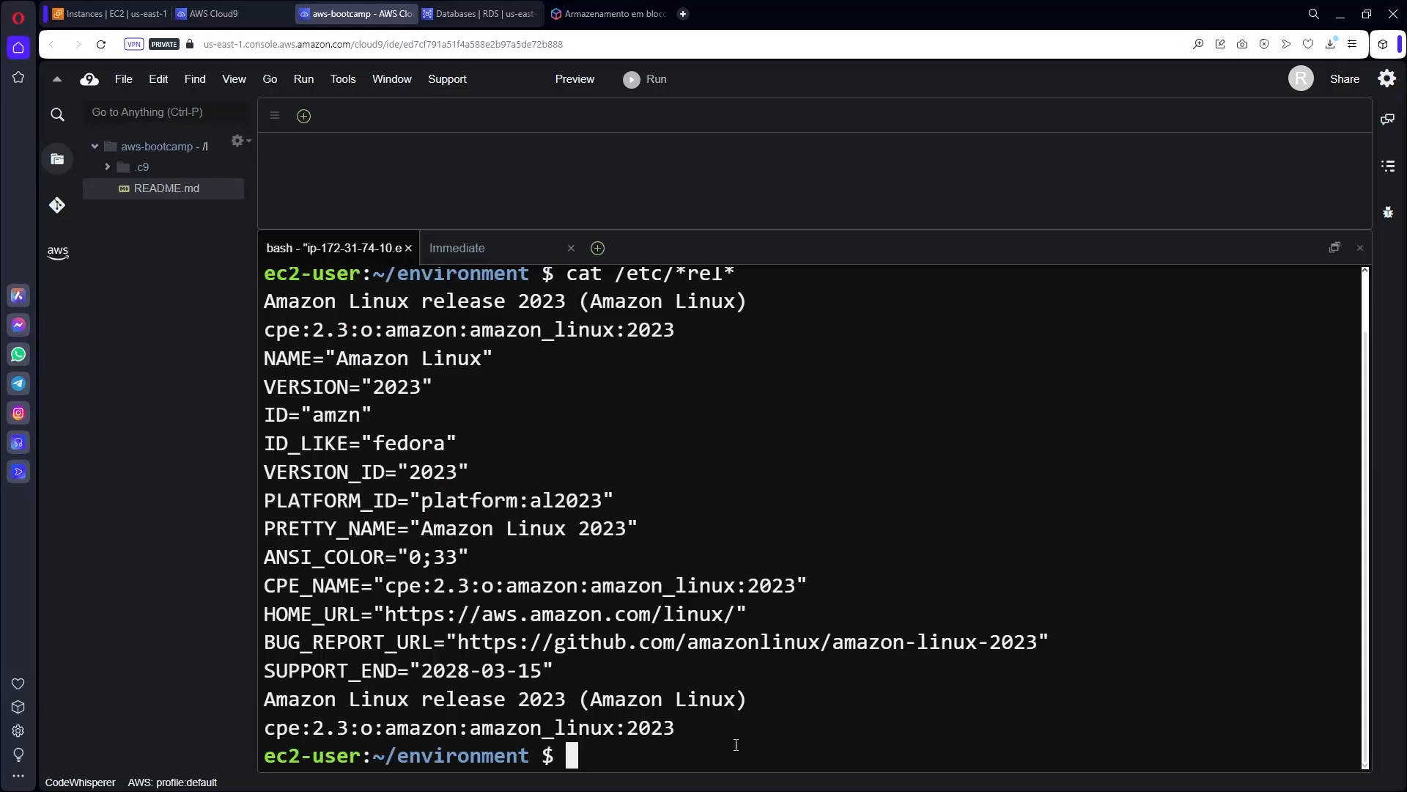
{"action": "key", "text": "ctrl+l"}
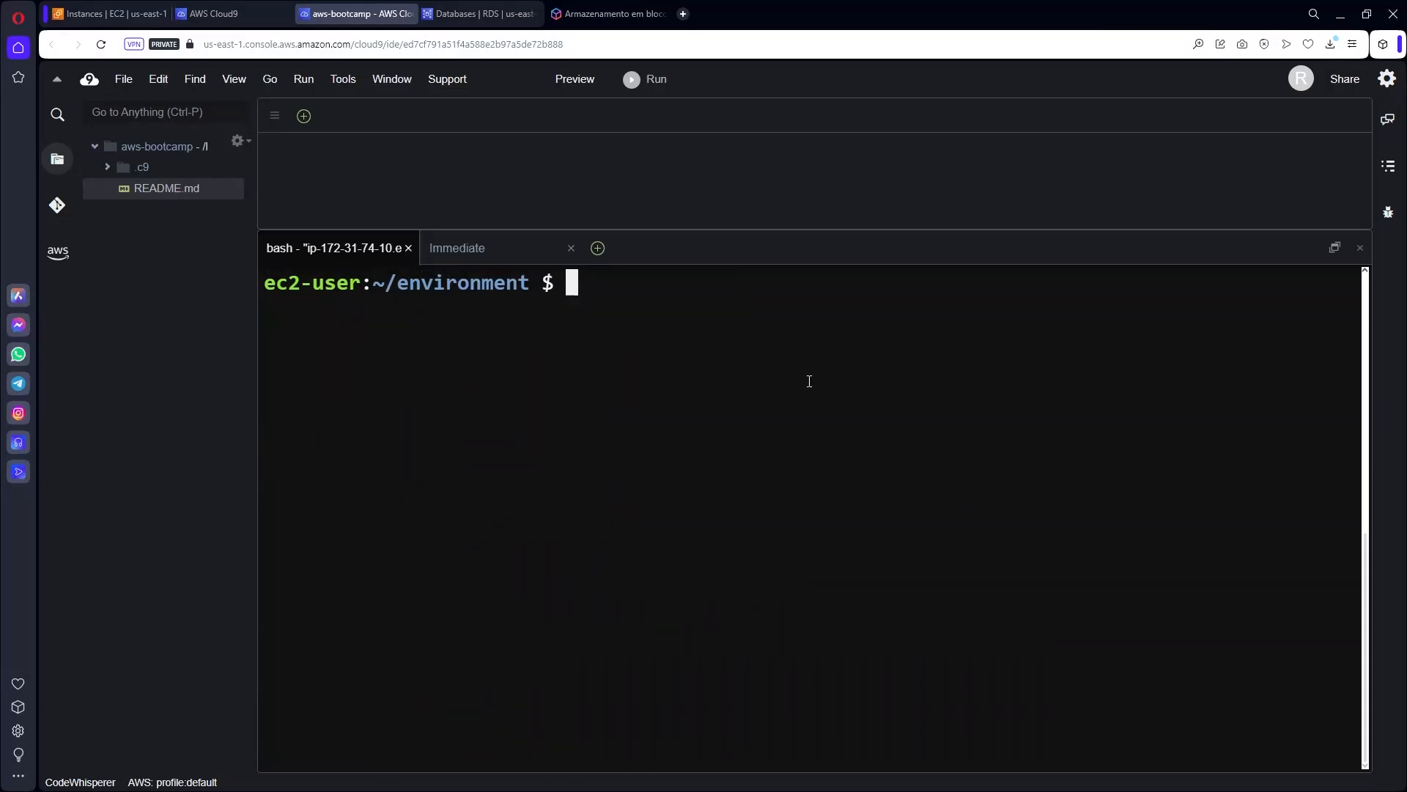
Run df -kh and note the root filesystem's 10G size.
{"action": "type", "text": "df -kh"}
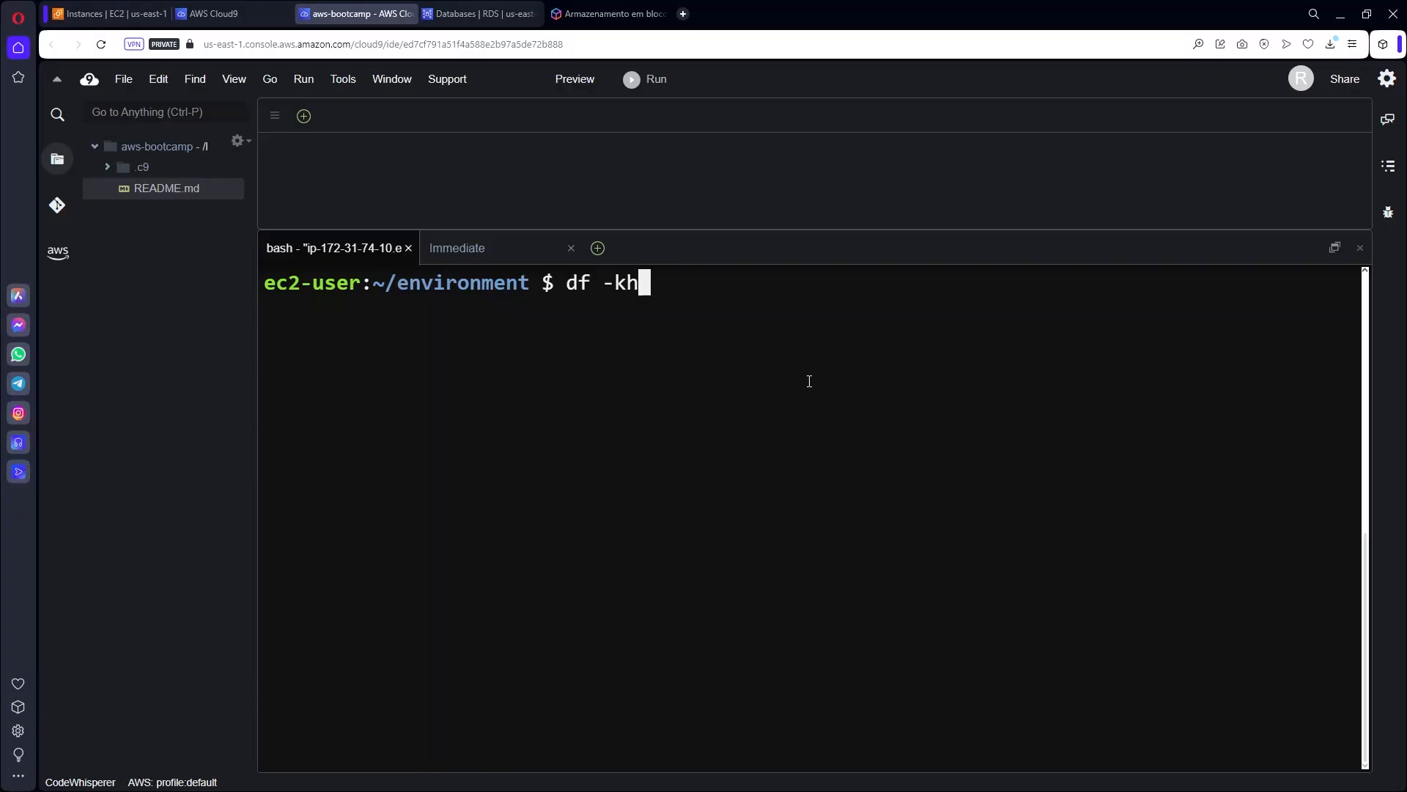
{"action": "key", "text": "Return"}
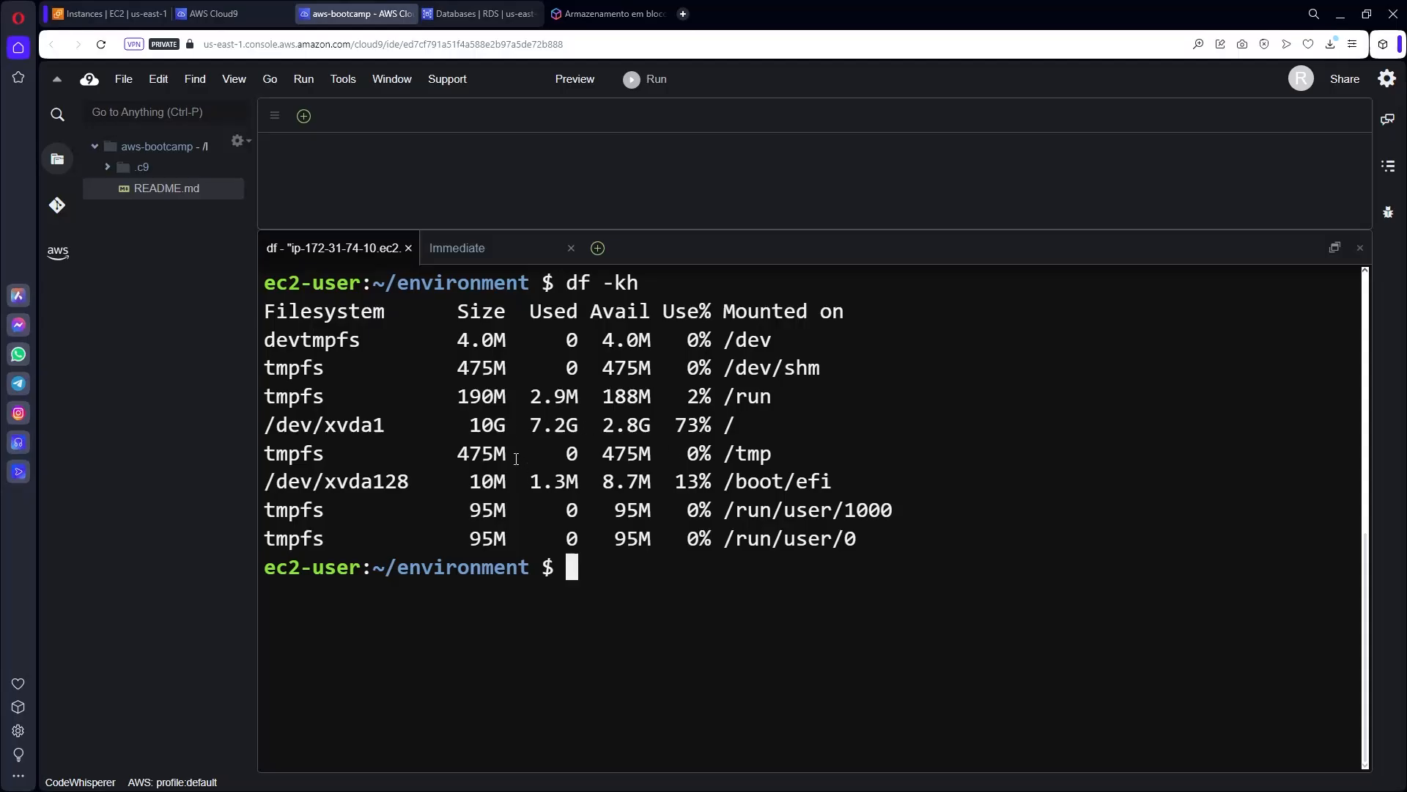
{"action": "left_click_drag", "start_coordinate": [472, 418], "coordinate": [509, 424]}
{"action": "left_click", "coordinate": [650, 599]}
Run lsblk to confirm the 10G xvda disk and xvda1 partition, then clear the terminal.
{"action": "type", "text": "lsblk"}
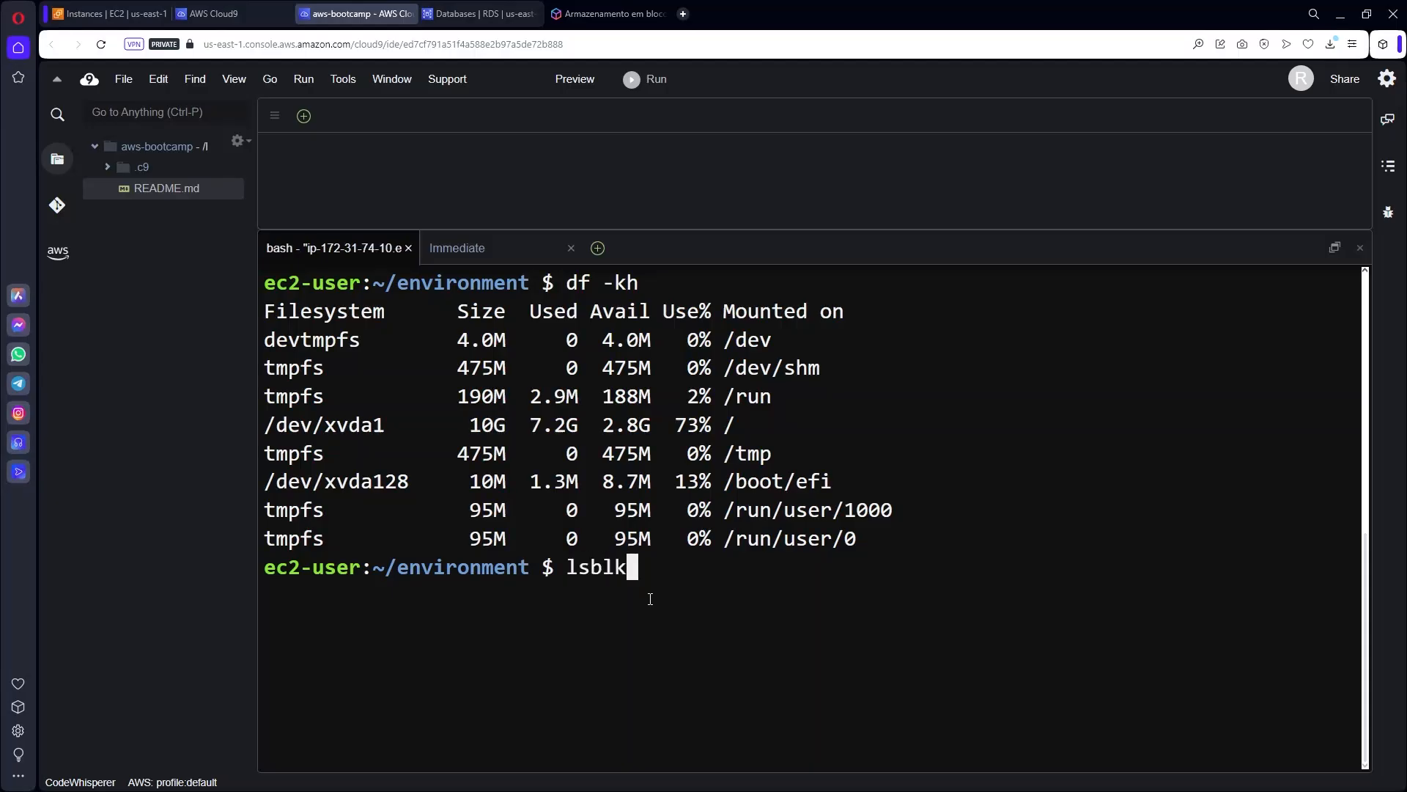
{"action": "key", "text": "Return"}
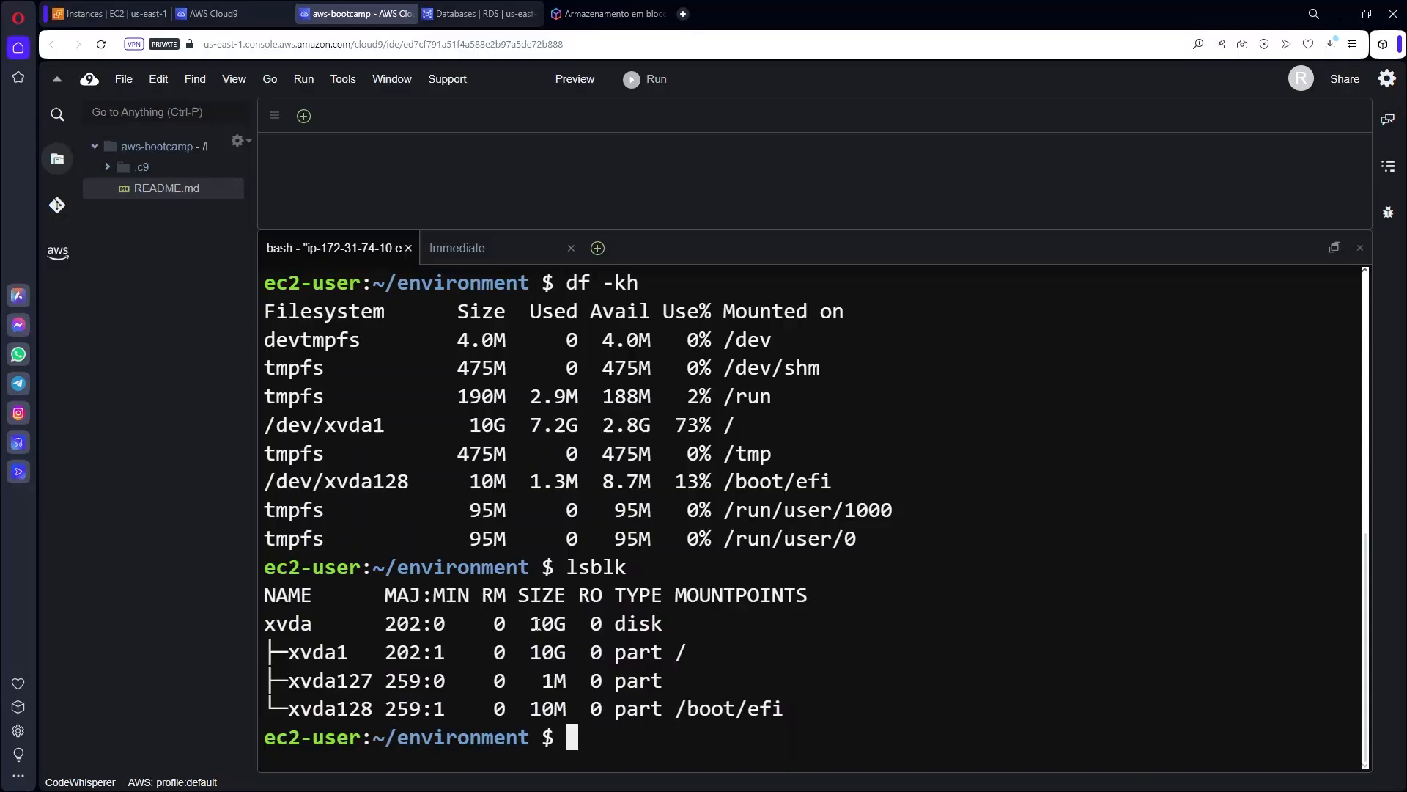
{"action": "left_click_drag", "start_coordinate": [534, 624], "coordinate": [565, 653]}
{"action": "left_click", "coordinate": [578, 650]}
{"action": "left_click", "coordinate": [664, 653]}
{"action": "key", "text": "ctrl+l"}
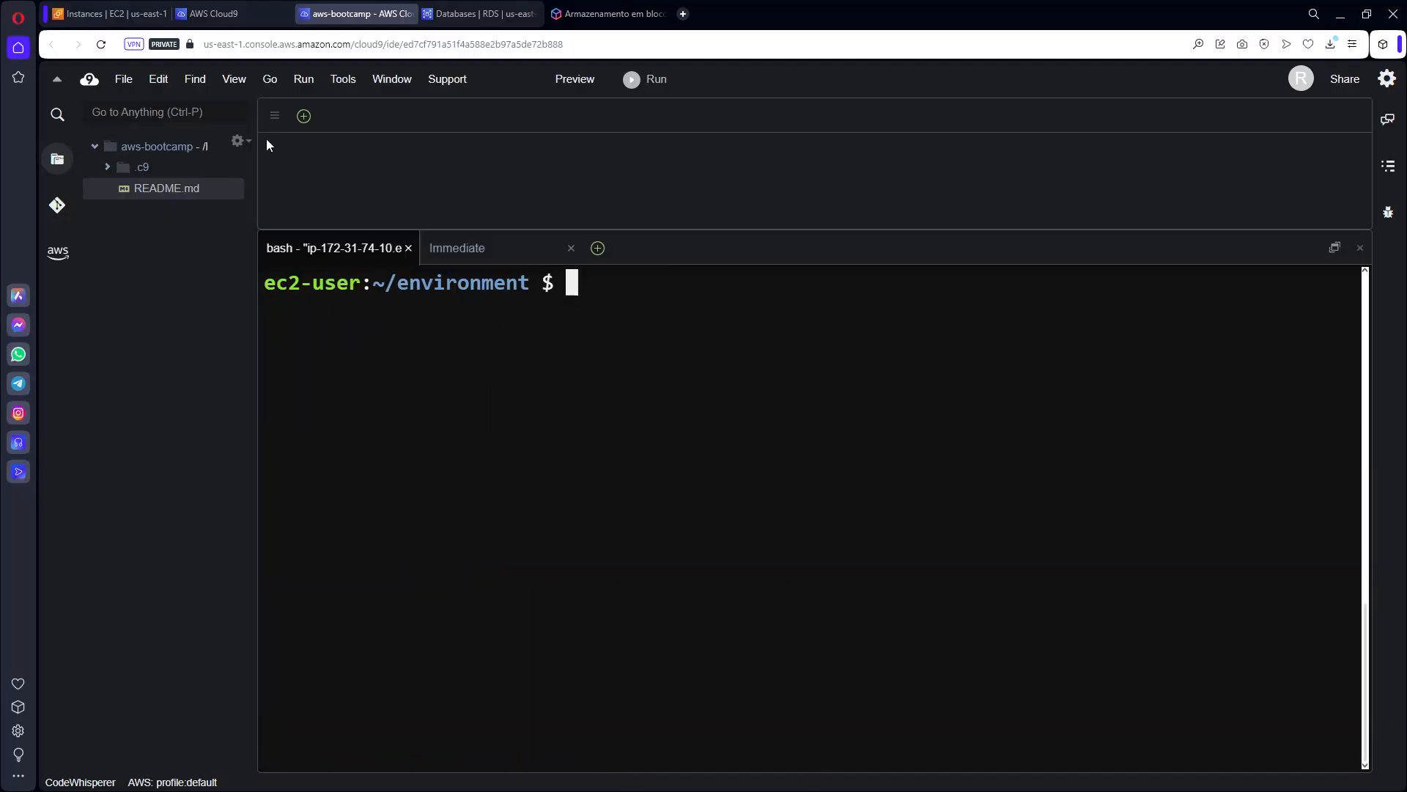
{"action": "left_click", "coordinate": [227, 12]}
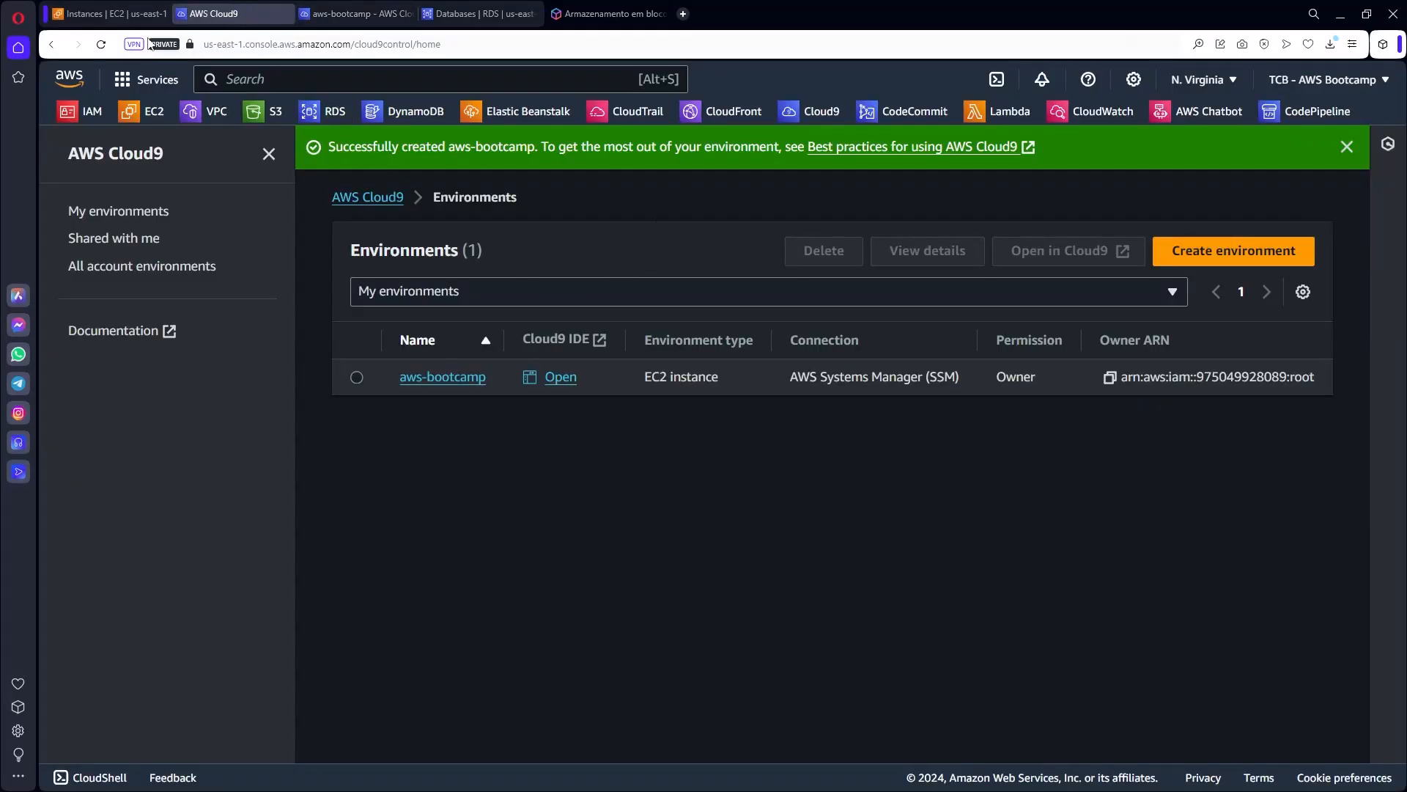
Select the Cloud9 instance in EC2 and open its root volume from the Storage tab.
{"action": "left_click", "coordinate": [110, 13]}
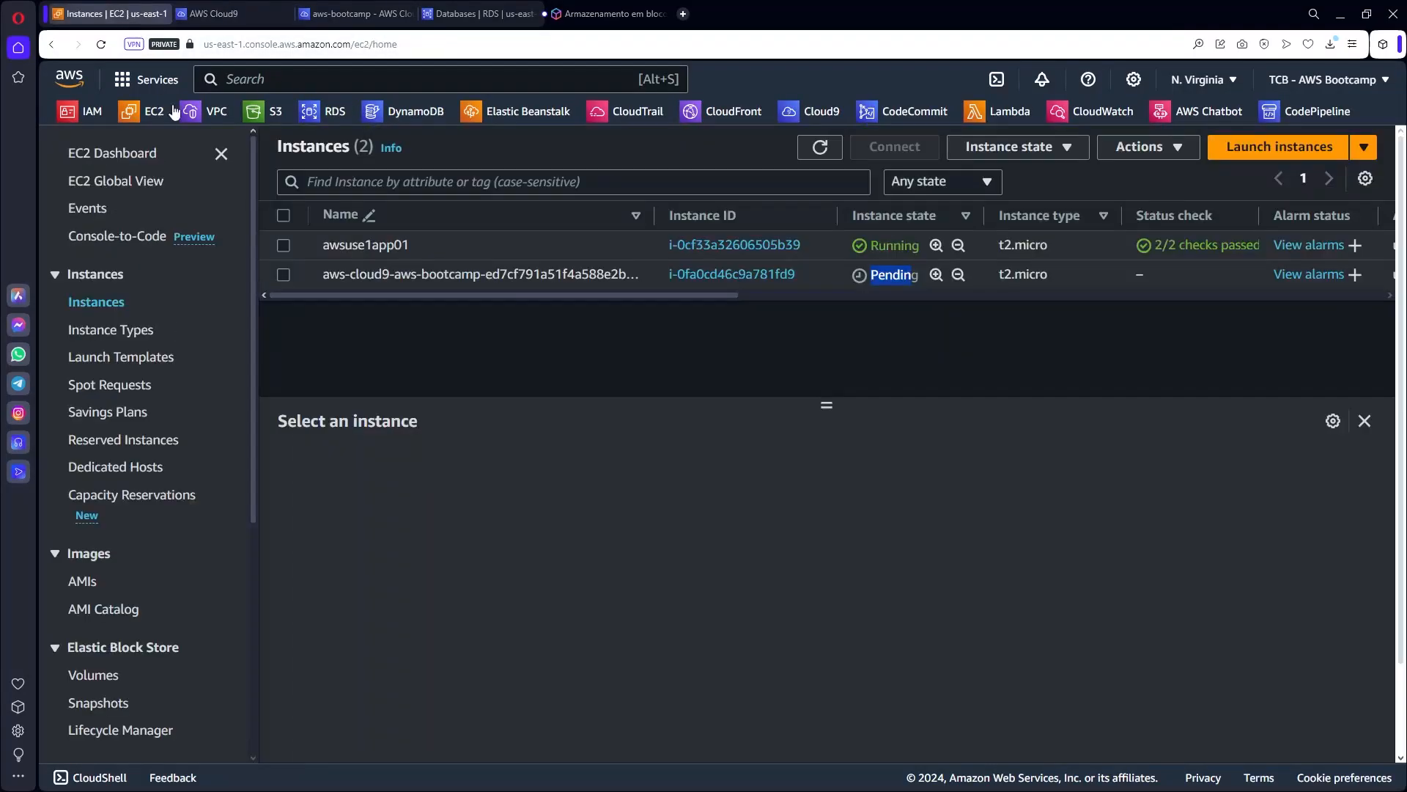
{"action": "left_click", "coordinate": [284, 275]}
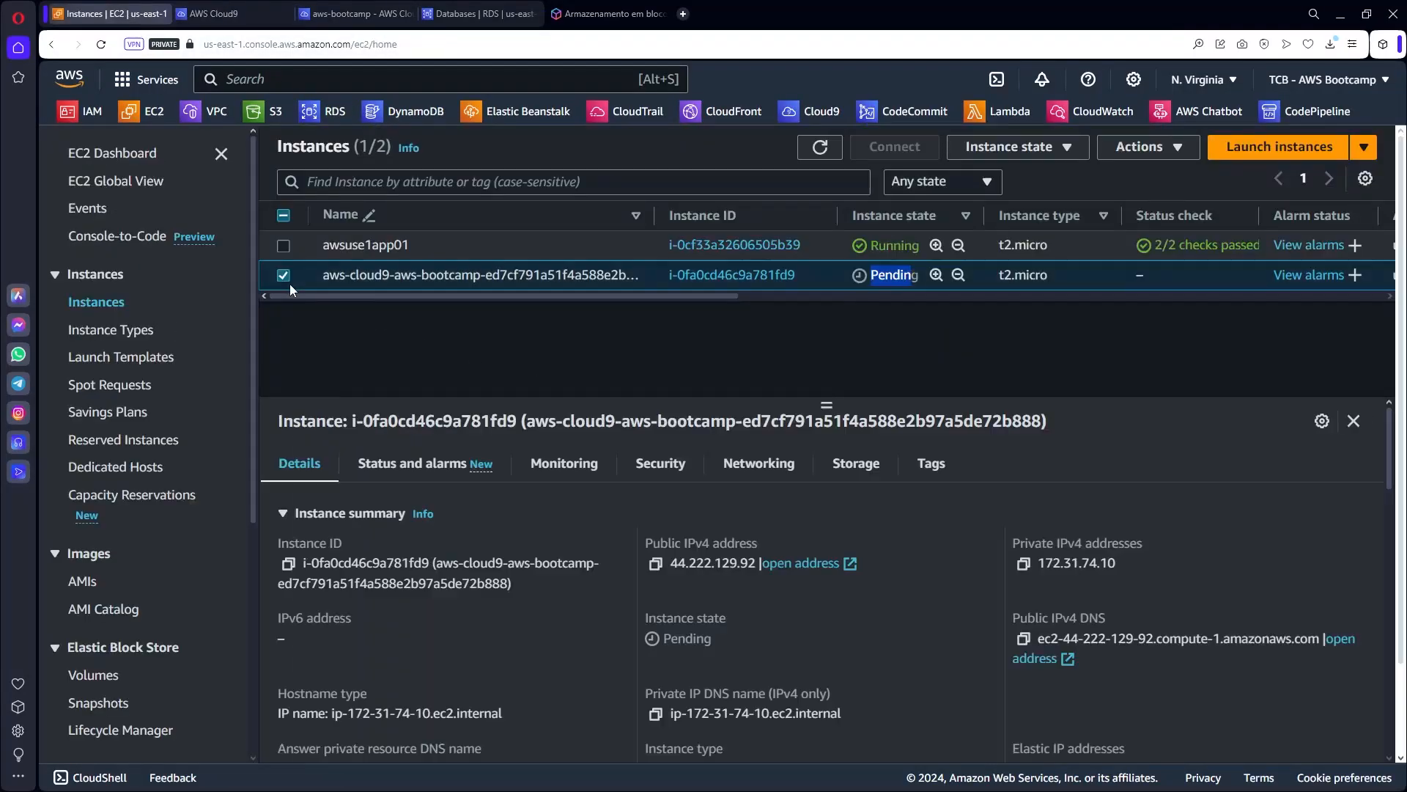
{"action": "left_click", "coordinate": [863, 470]}
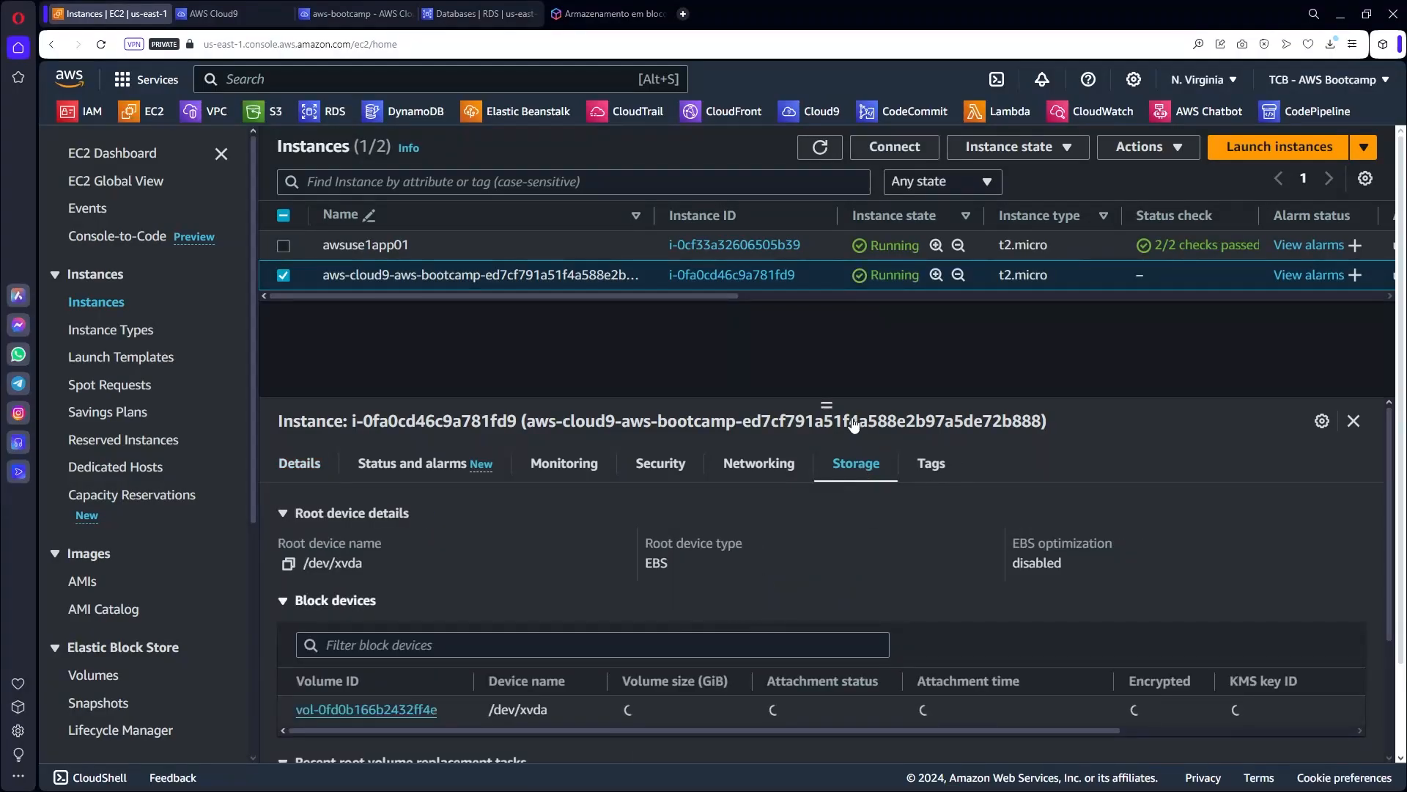
{"action": "left_click_drag", "start_coordinate": [831, 401], "coordinate": [828, 361]}
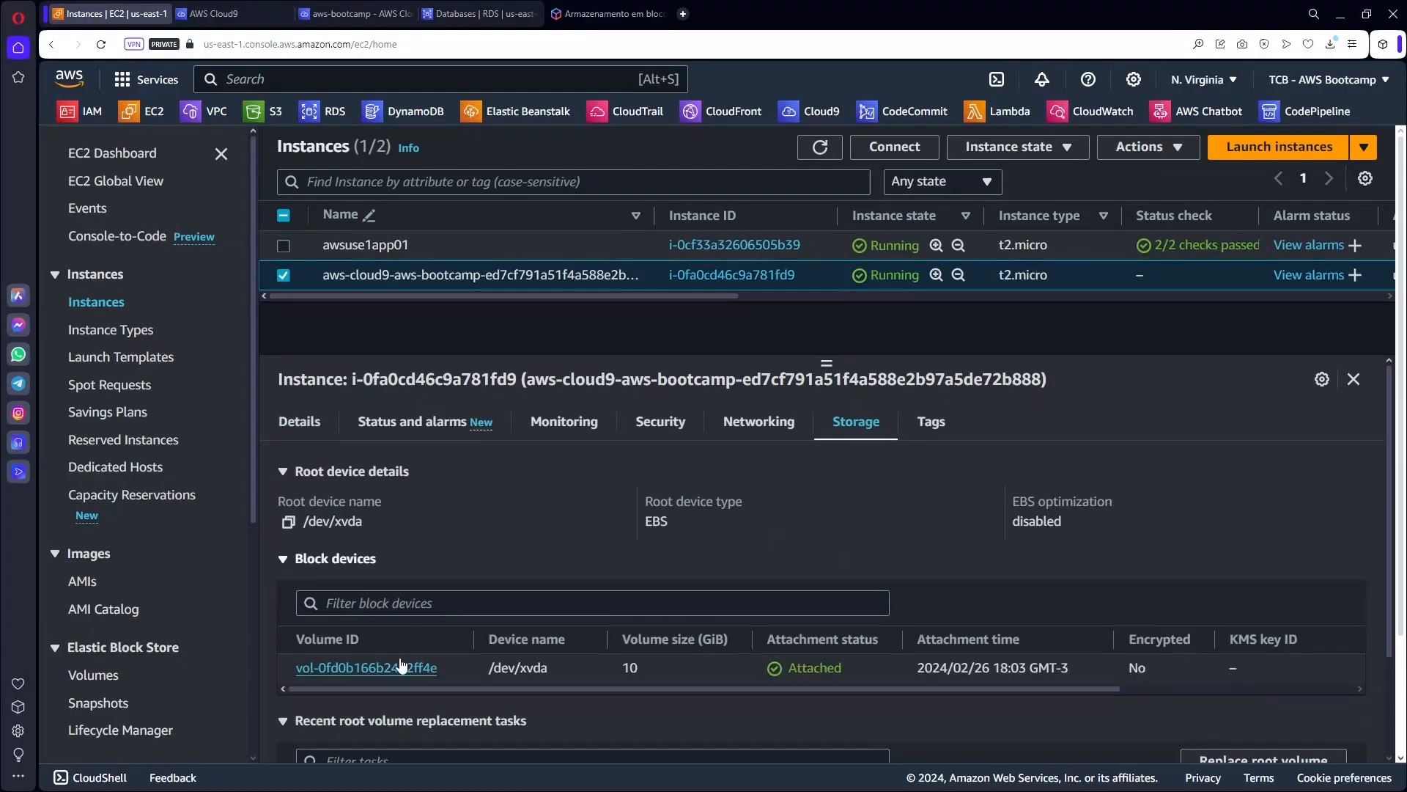
{"action": "scroll", "coordinate": [389, 674], "scroll_direction": "down", "scroll_amount": 1}
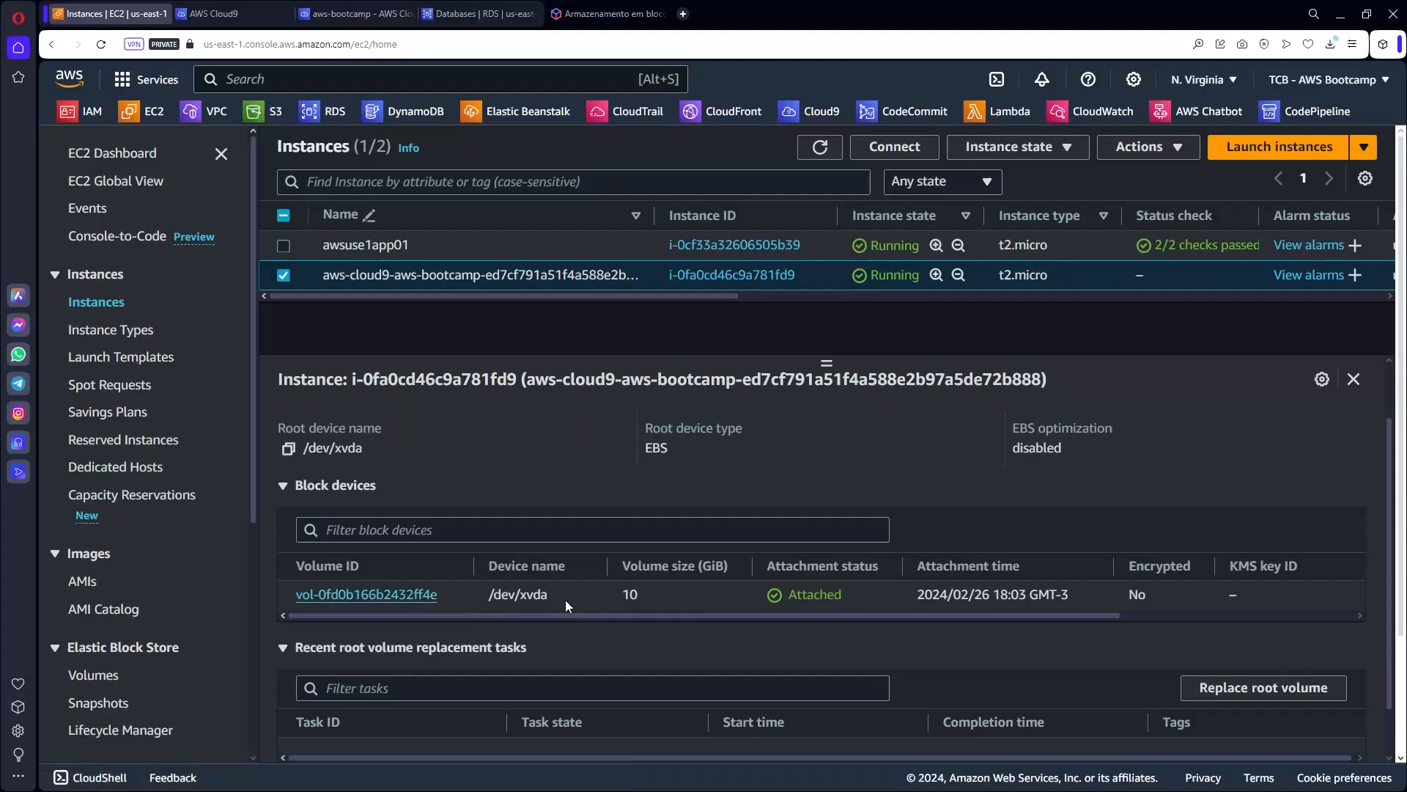
{"action": "left_click", "coordinate": [394, 594]}
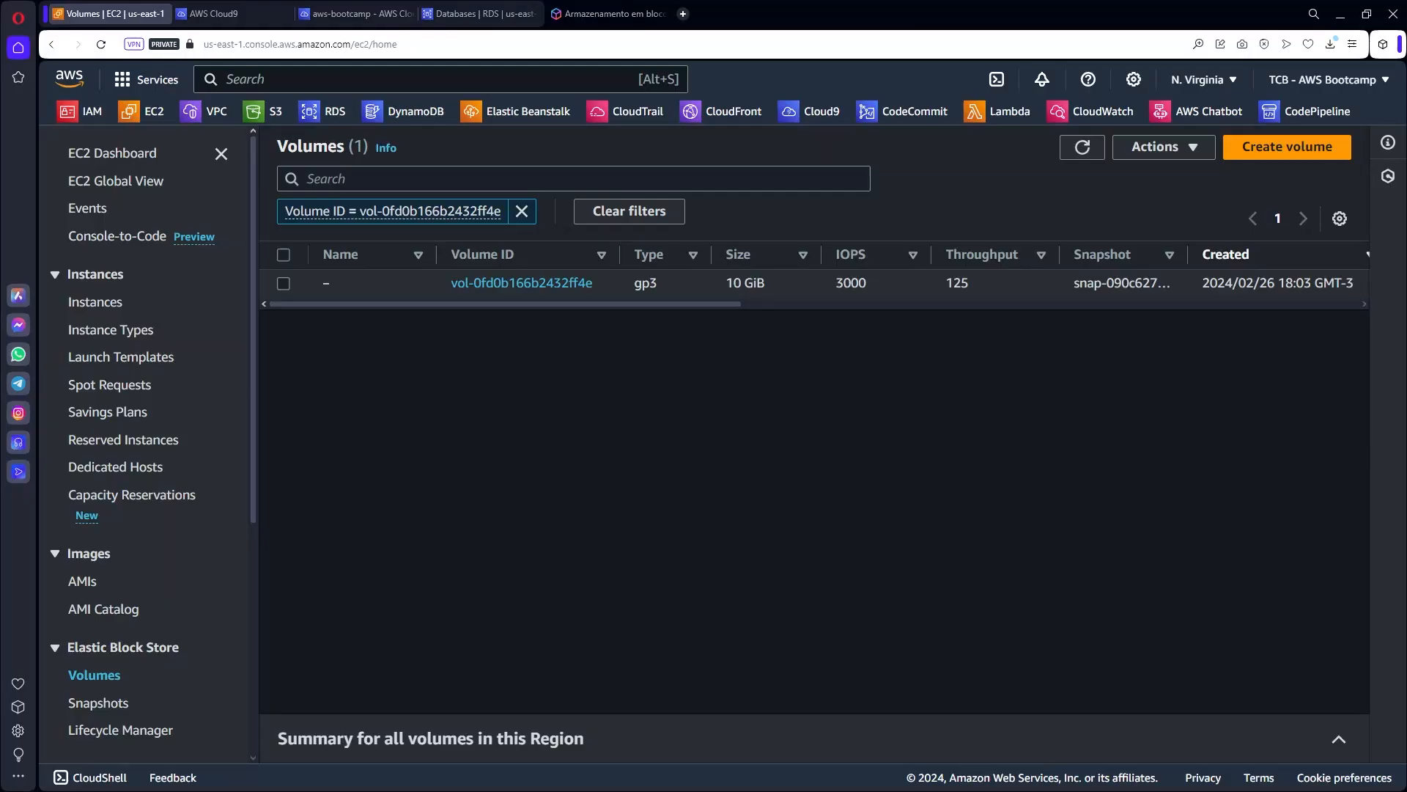
Modify the root volume's size from 10 to 30 GiB and confirm.
{"action": "left_click", "coordinate": [284, 283]}
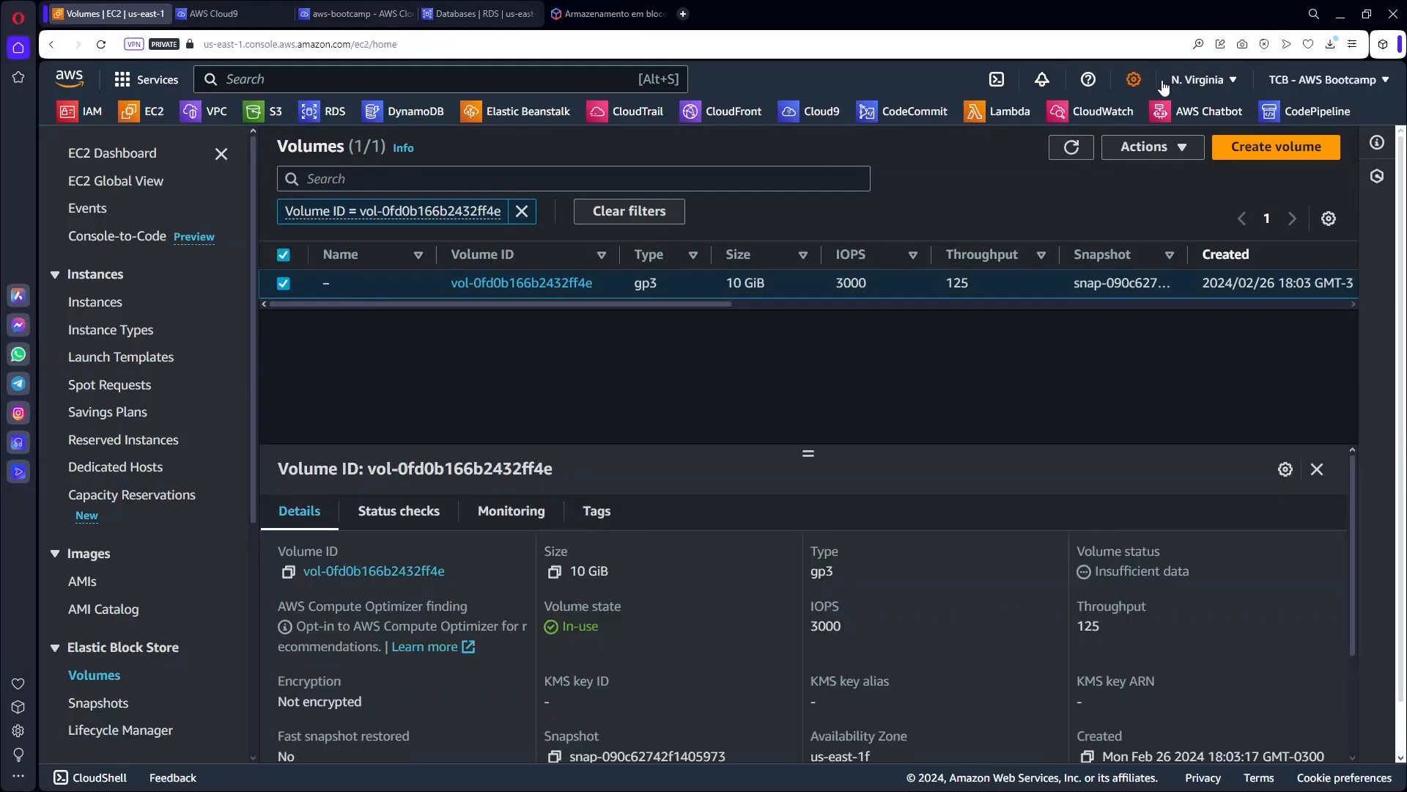
{"action": "left_click", "coordinate": [1149, 147]}
{"action": "left_click", "coordinate": [1169, 175]}
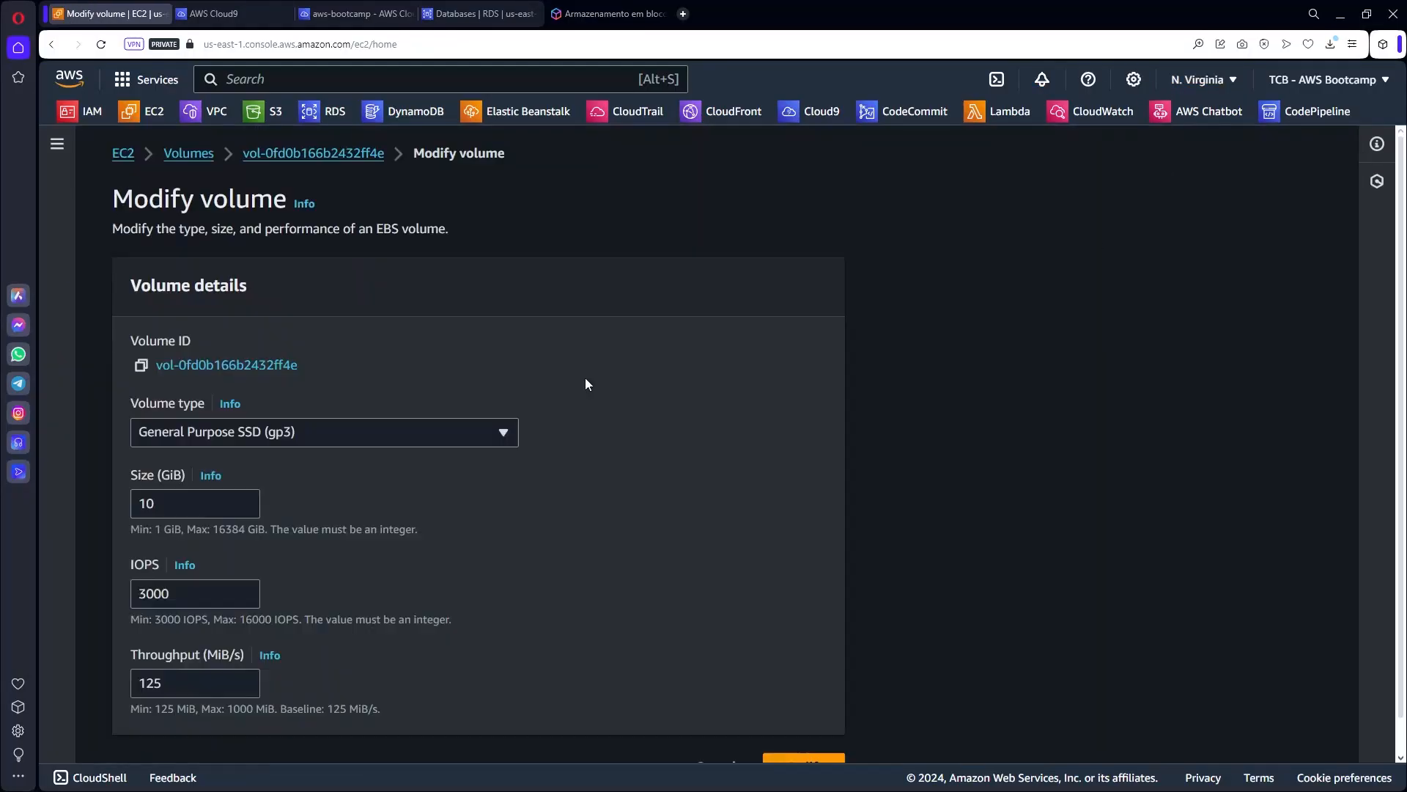
{"action": "left_click_drag", "start_coordinate": [172, 503], "coordinate": [108, 499]}
{"action": "type", "text": "30"}
{"action": "scroll", "coordinate": [586, 609], "scroll_direction": "down", "scroll_amount": 1}
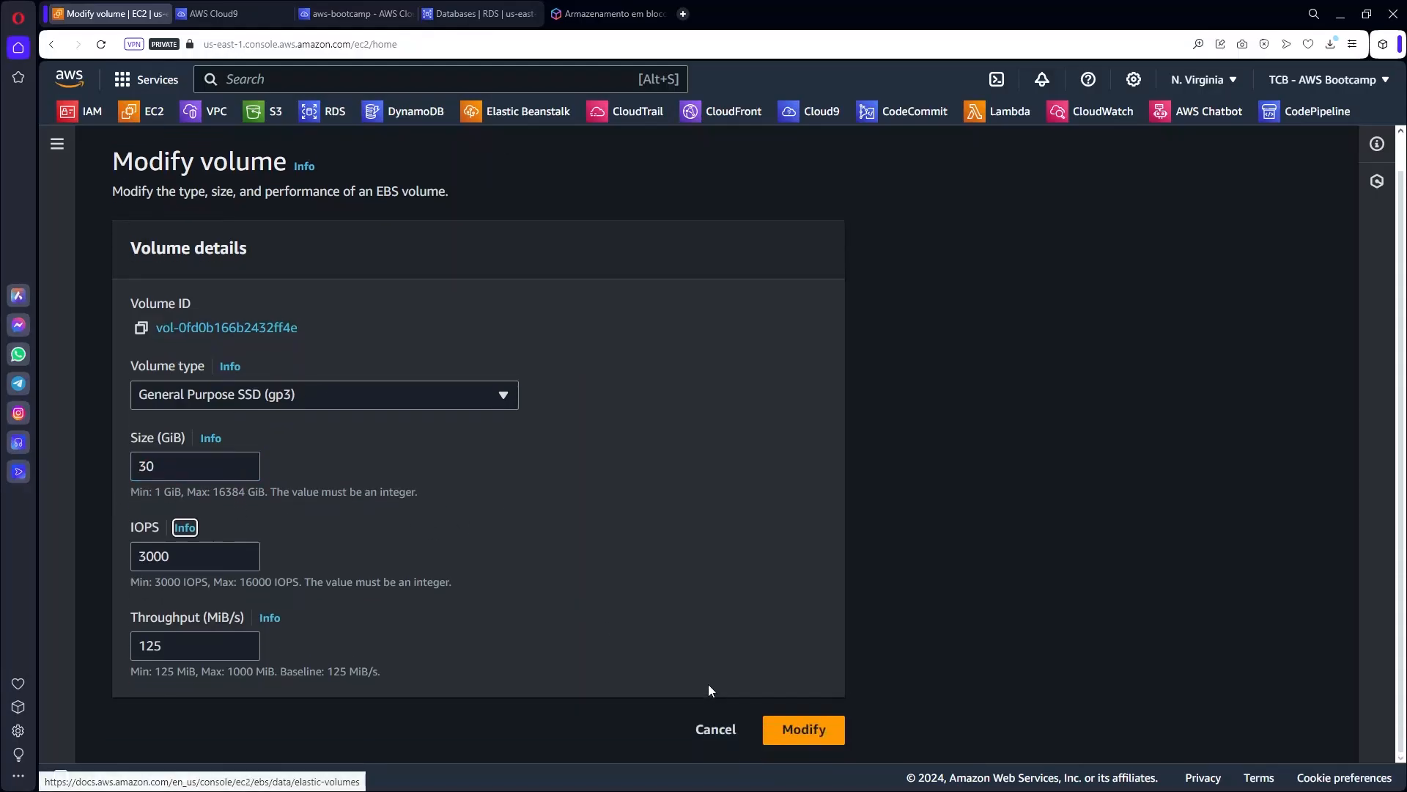
{"action": "left_click", "coordinate": [783, 728]}
{"action": "left_click", "coordinate": [947, 600]}
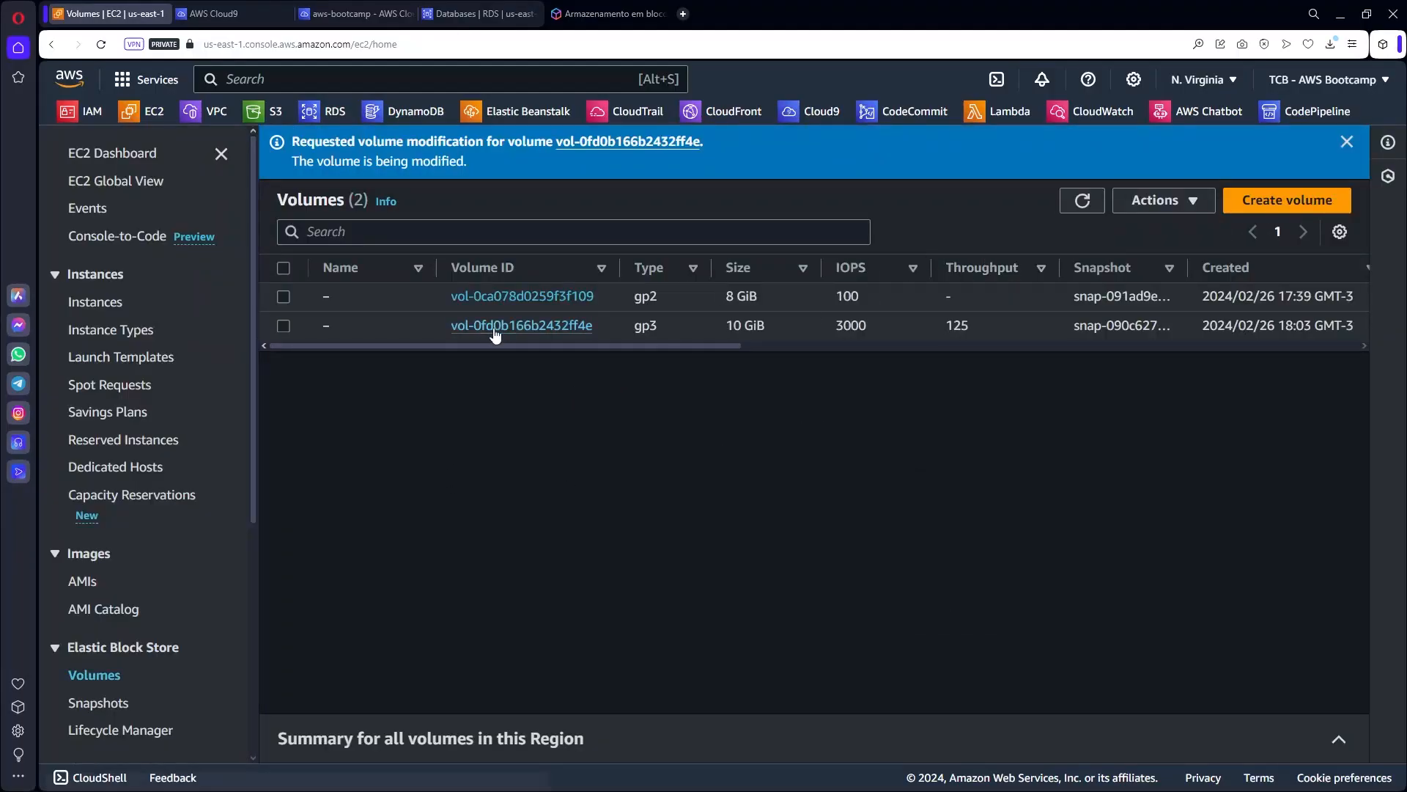
Refresh the volumes to see it optimizing at 30 GiB, then return to Cloud9.
{"action": "left_click_drag", "start_coordinate": [601, 345], "coordinate": [868, 345]}
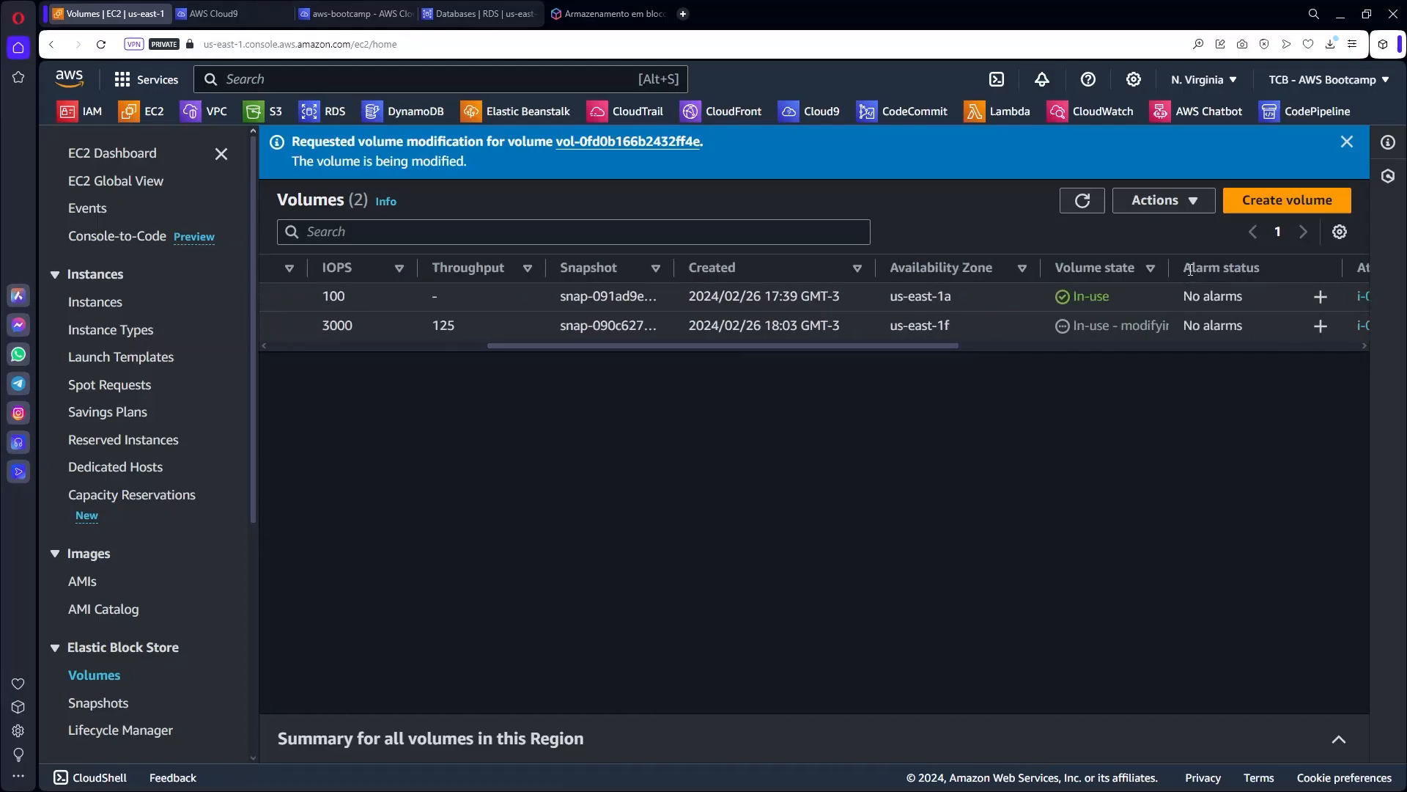
{"action": "left_click_drag", "start_coordinate": [1169, 267], "coordinate": [1242, 267]}
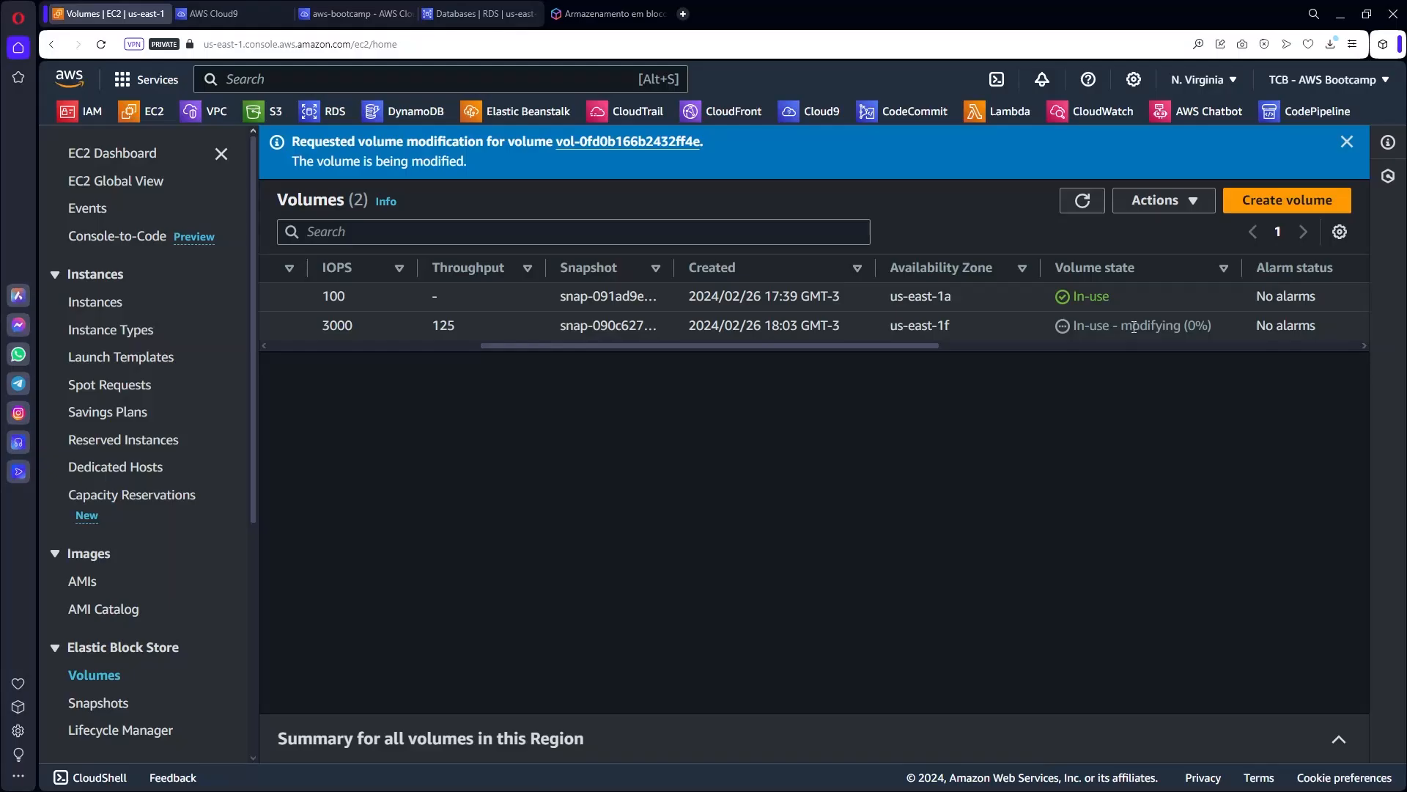
{"action": "left_click", "coordinate": [1088, 209]}
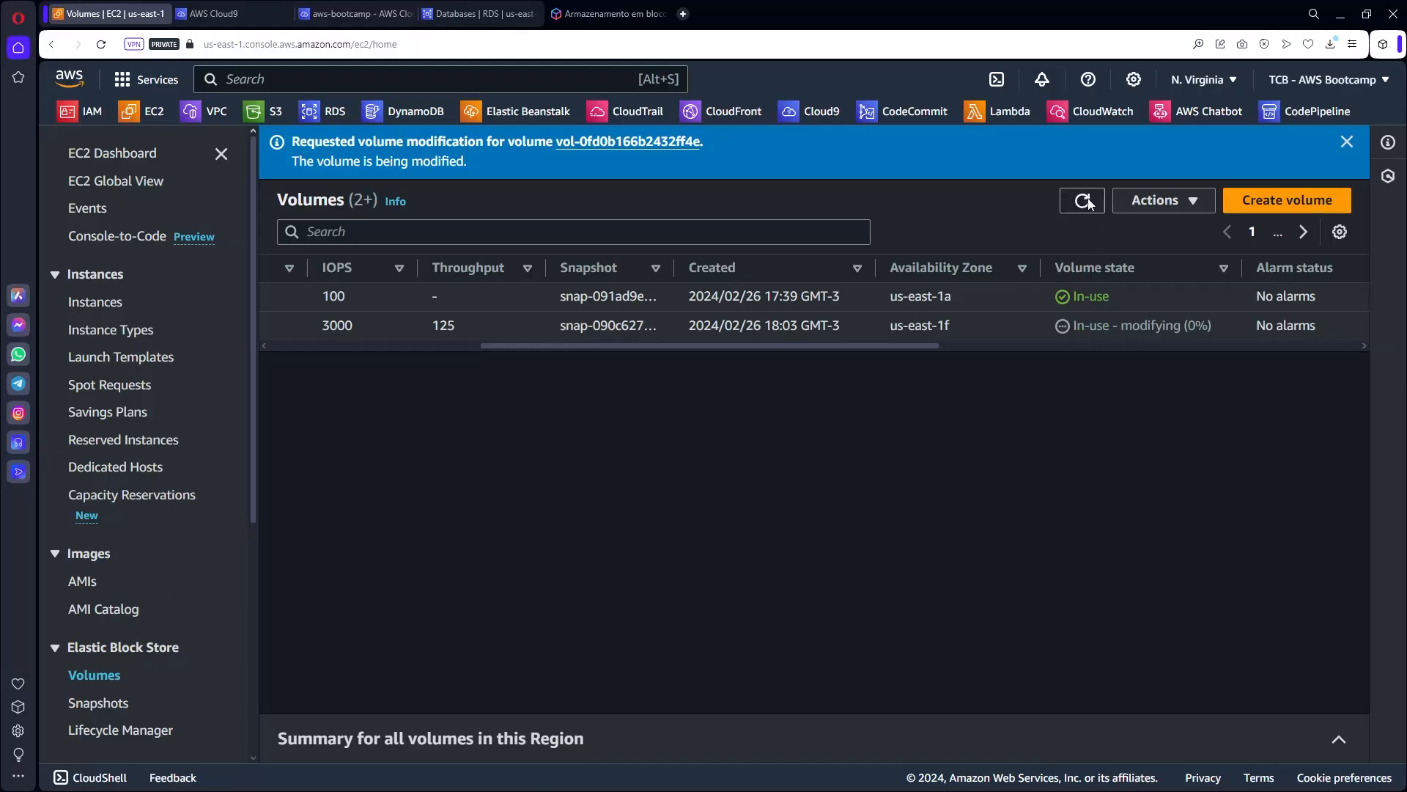
{"action": "double_click", "coordinate": [1151, 325]}
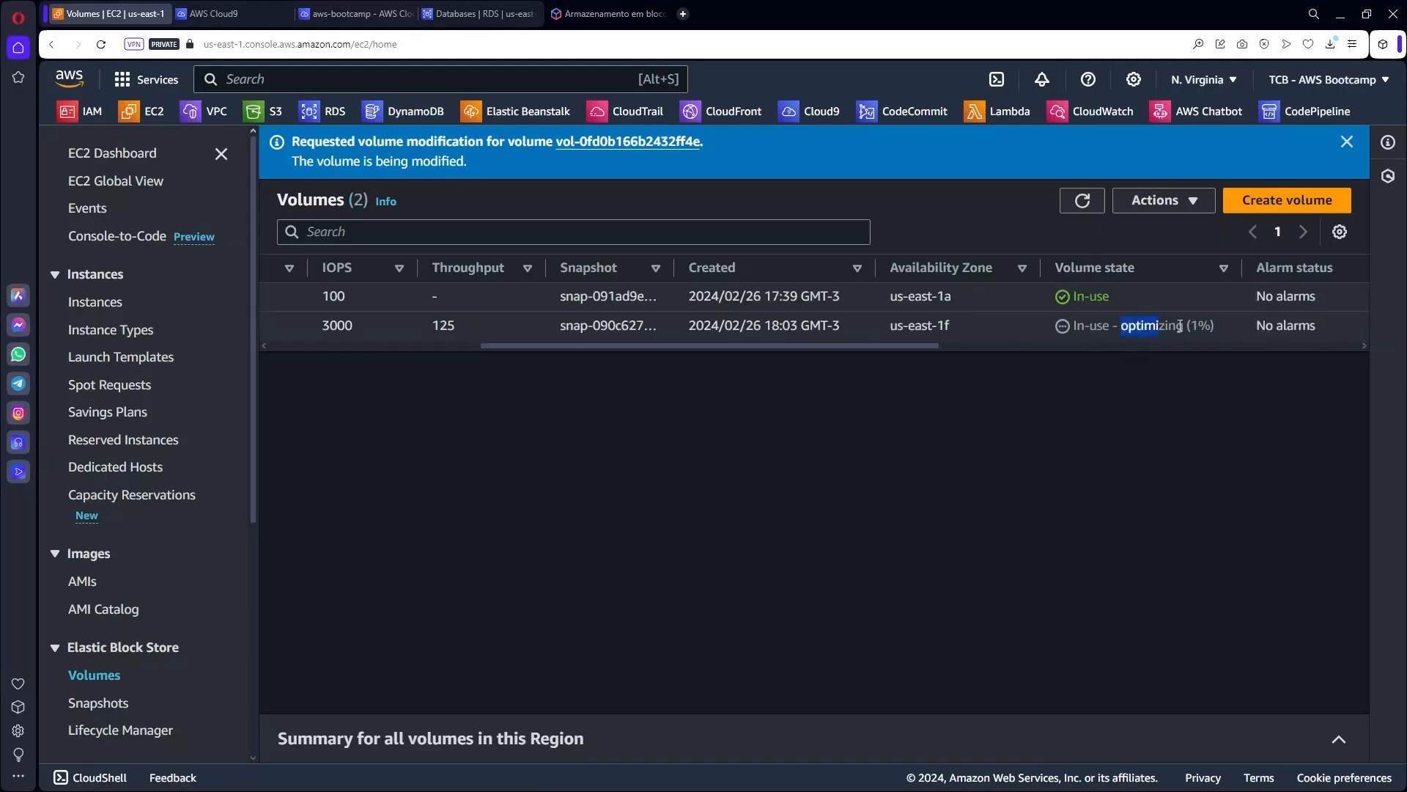
{"action": "left_click", "coordinate": [961, 333]}
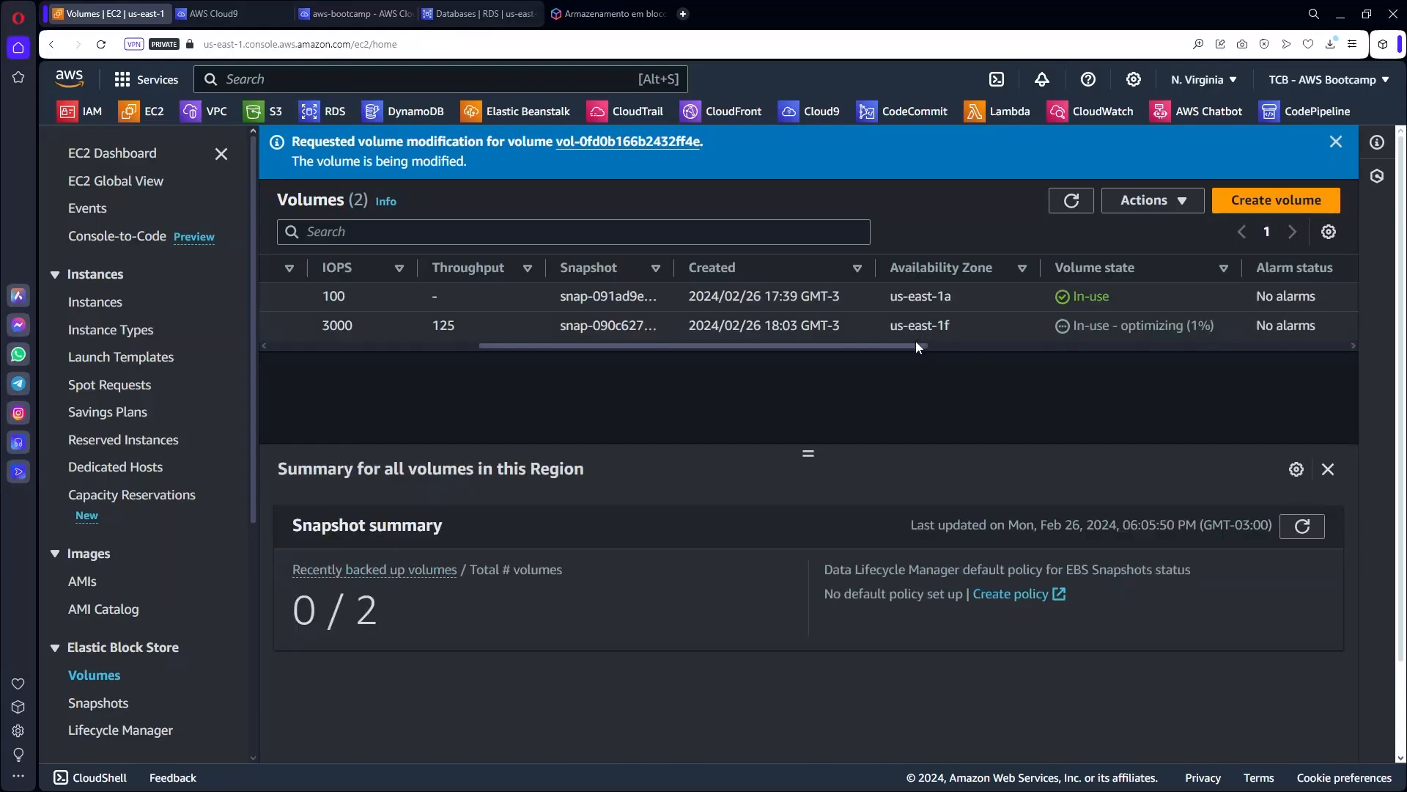
{"action": "left_click_drag", "start_coordinate": [917, 343], "coordinate": [478, 371]}
{"action": "left_click_drag", "start_coordinate": [729, 320], "coordinate": [764, 326]}
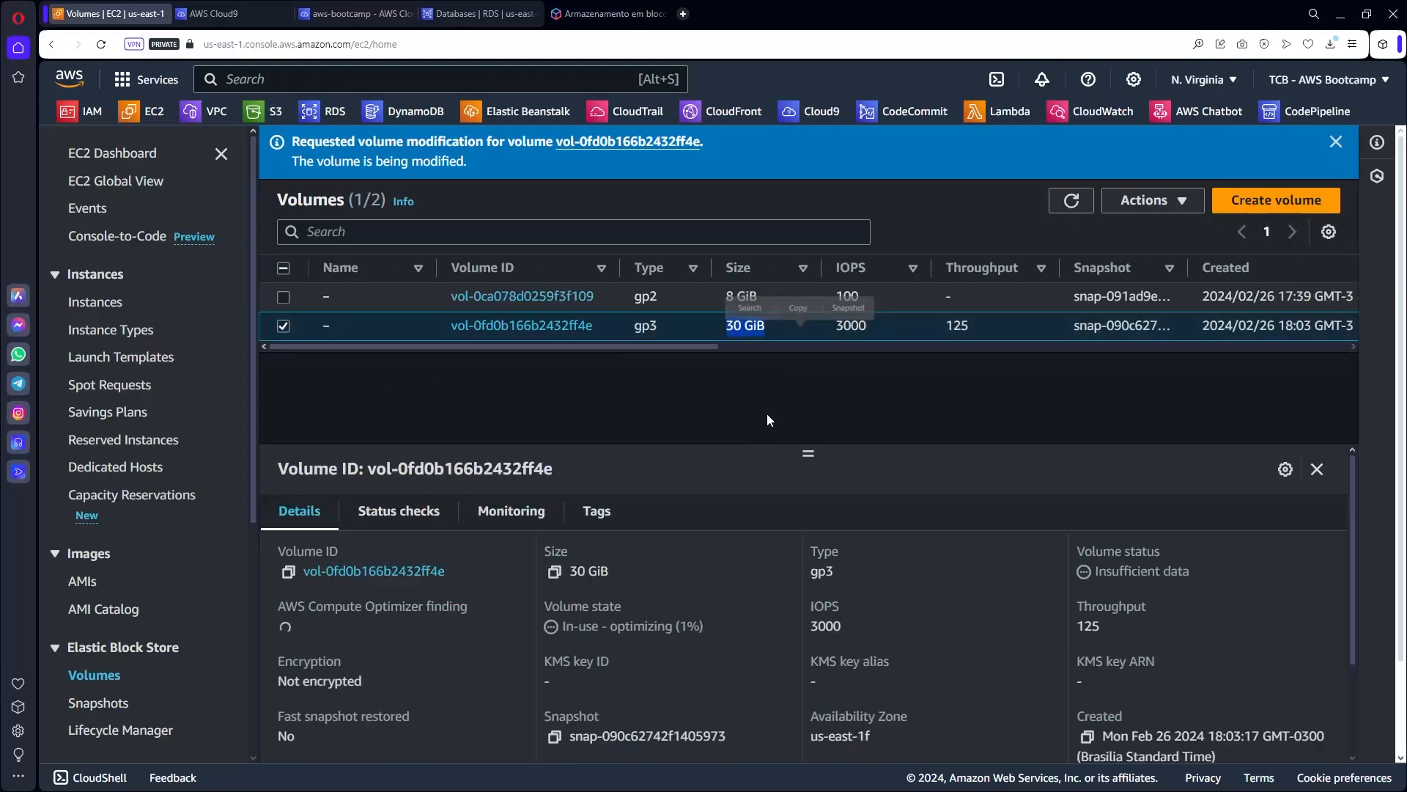
{"action": "left_click", "coordinate": [348, 12]}
Run df -kh and lsblk to confirm the disk is 30G but the root partition is still 10G.
{"action": "type", "text": "df -k"}
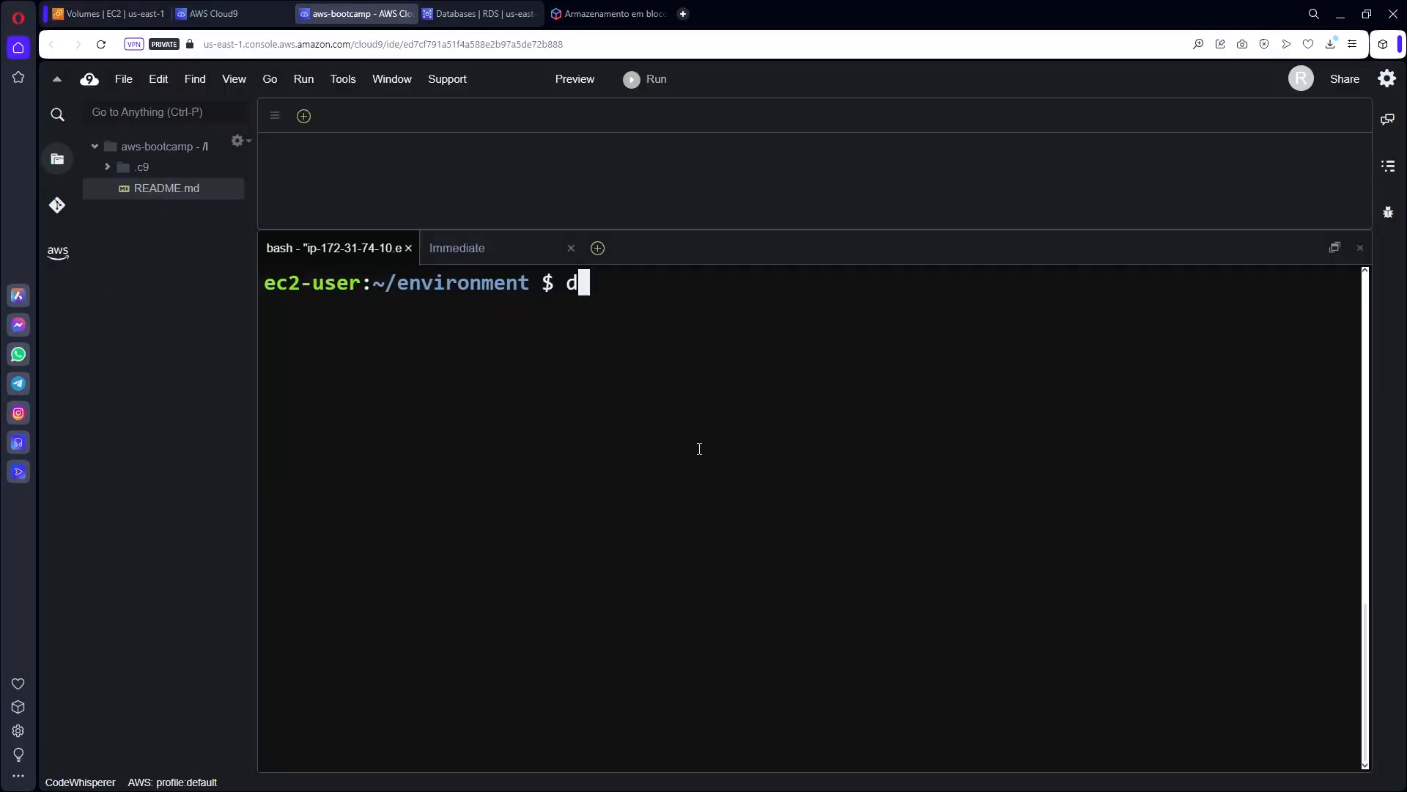
{"action": "type", "text": "h"}
{"action": "key", "text": "Return"}
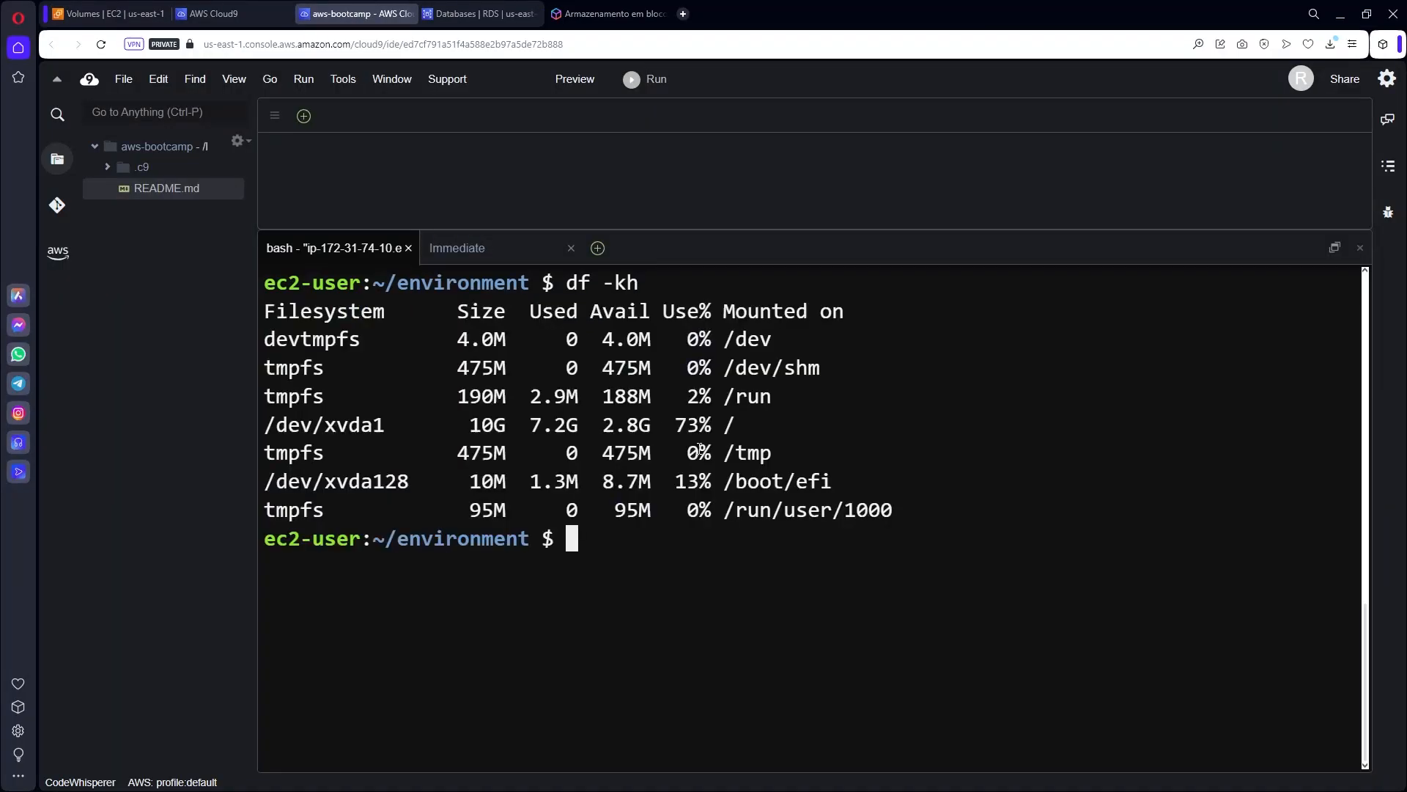
{"action": "double_click", "coordinate": [480, 424]}
{"action": "left_click", "coordinate": [652, 576]}
{"action": "type", "text": "lsblk"}
{"action": "key", "text": "Return"}
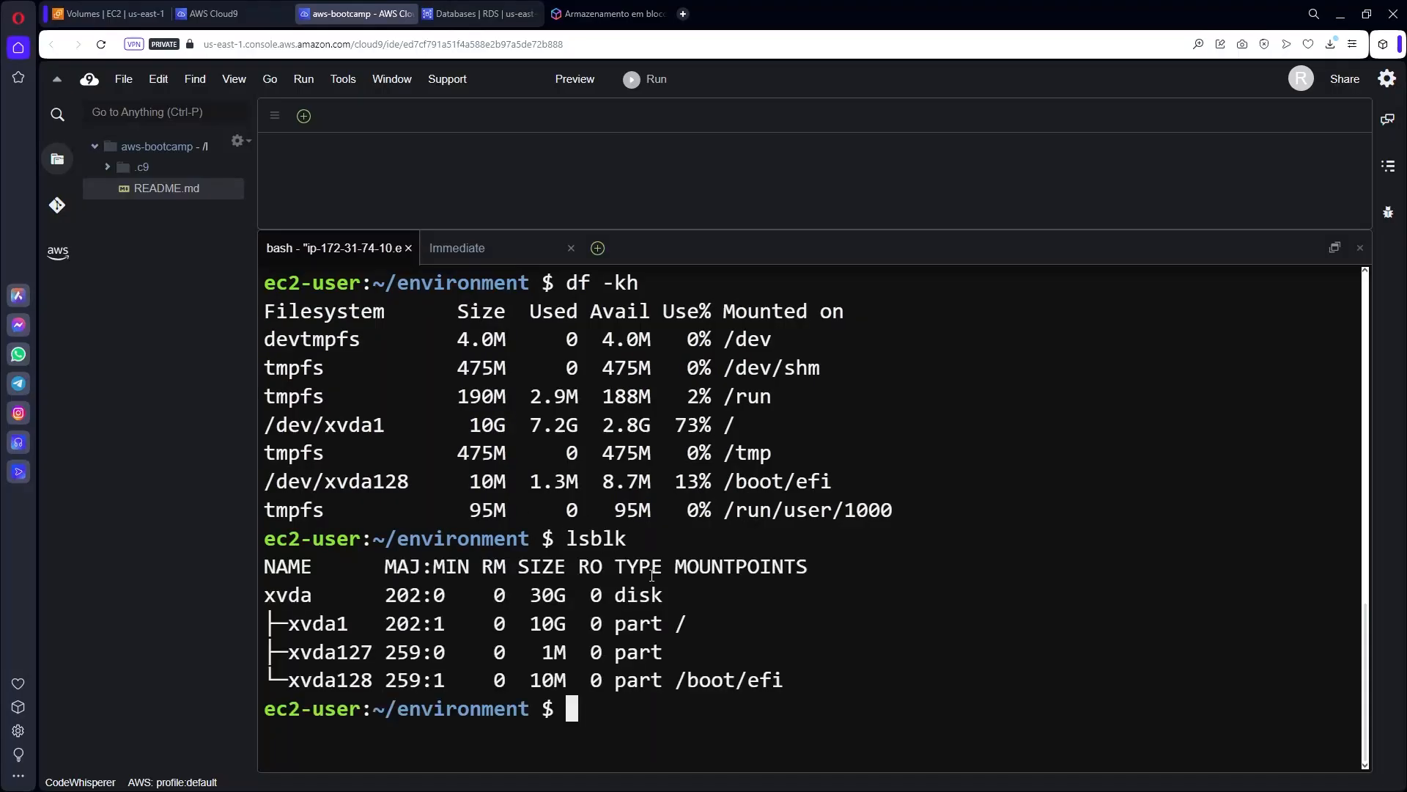
{"action": "key", "text": "ctrl+l"}
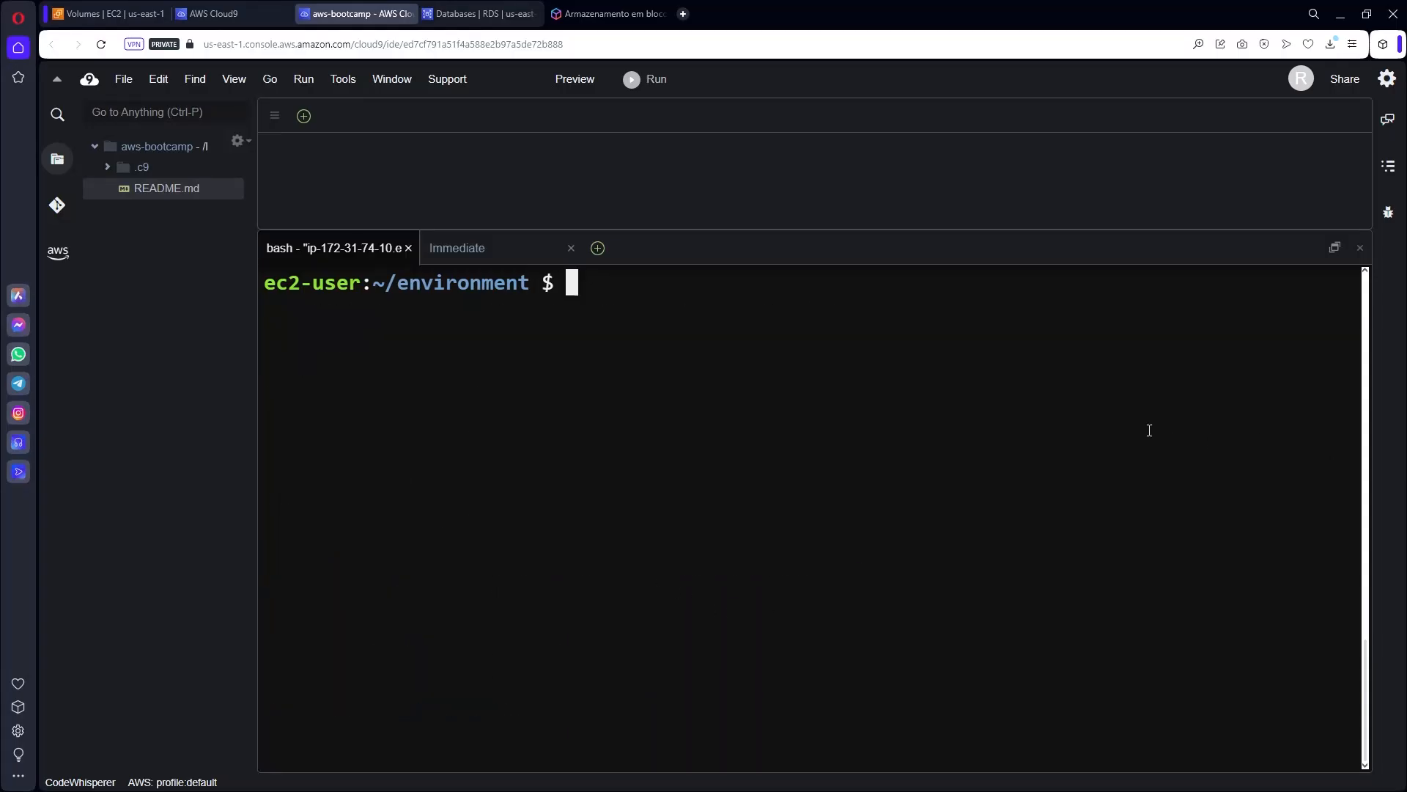
Enter sudo reboot to restart the environment's instance.
{"action": "type", "text": "sudo rebbot"}
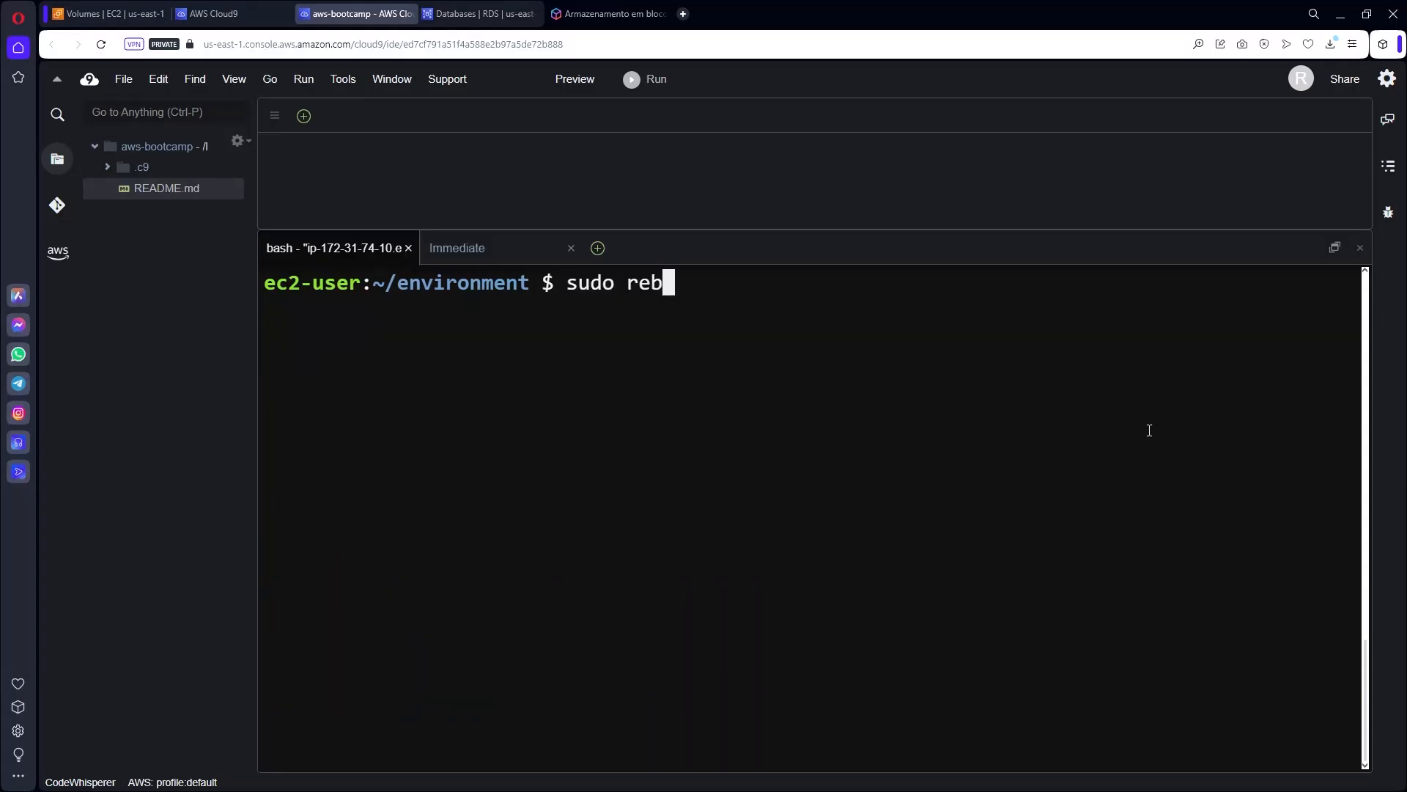
{"action": "key", "text": "BackSpace"}
{"action": "key", "text": "BackSpace"}
{"action": "key", "text": "BackSpace"}
{"action": "type", "text": "oot"}
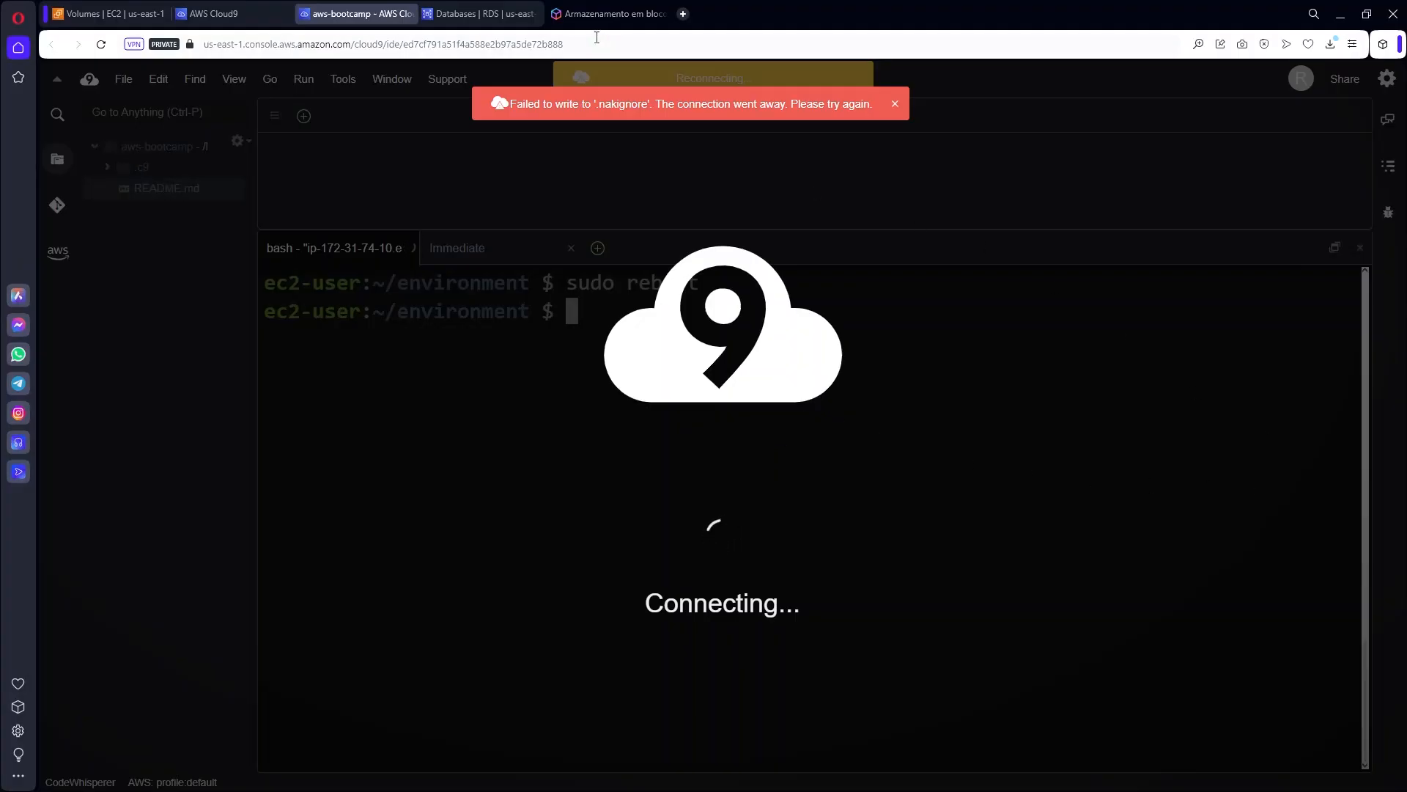
Check the EBS pricing page's free tier for 30 GB of storage, then close it and return to Cloud9.
{"action": "left_click", "coordinate": [593, 12]}
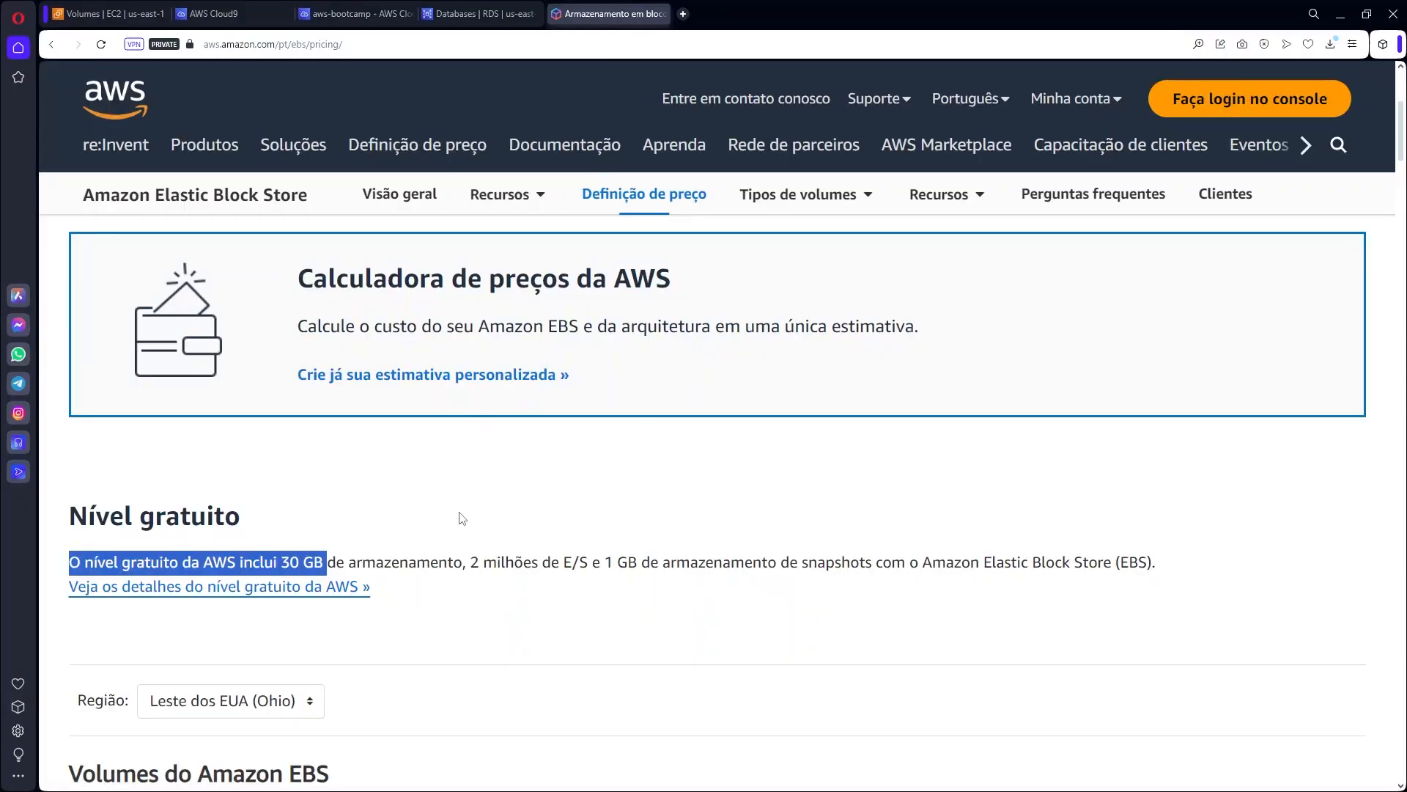
{"action": "scroll", "coordinate": [462, 519], "scroll_direction": "down", "scroll_amount": 5}
{"action": "scroll", "coordinate": [465, 534], "scroll_direction": "up", "scroll_amount": 6}
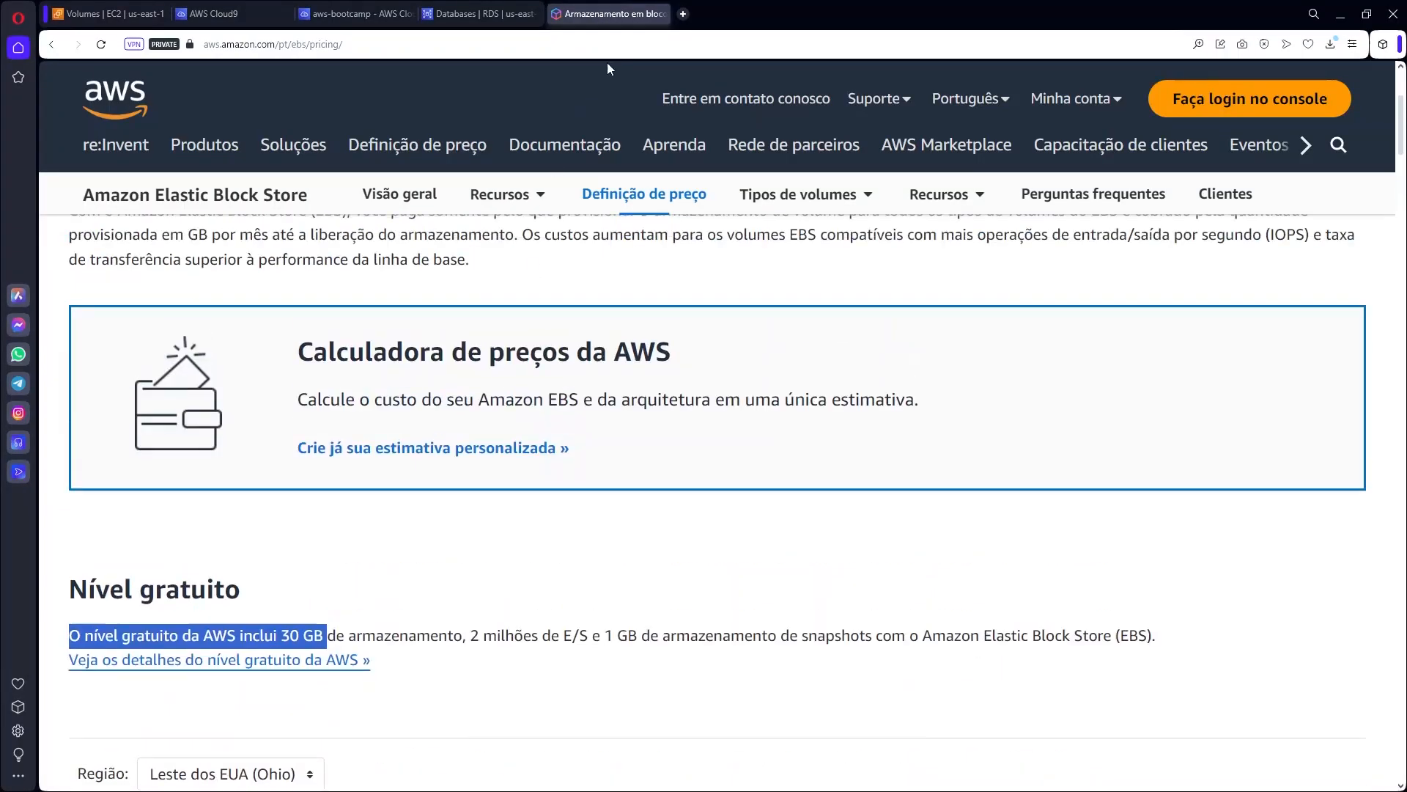
{"action": "left_click", "coordinate": [662, 14]}
{"action": "left_click", "coordinate": [402, 15]}
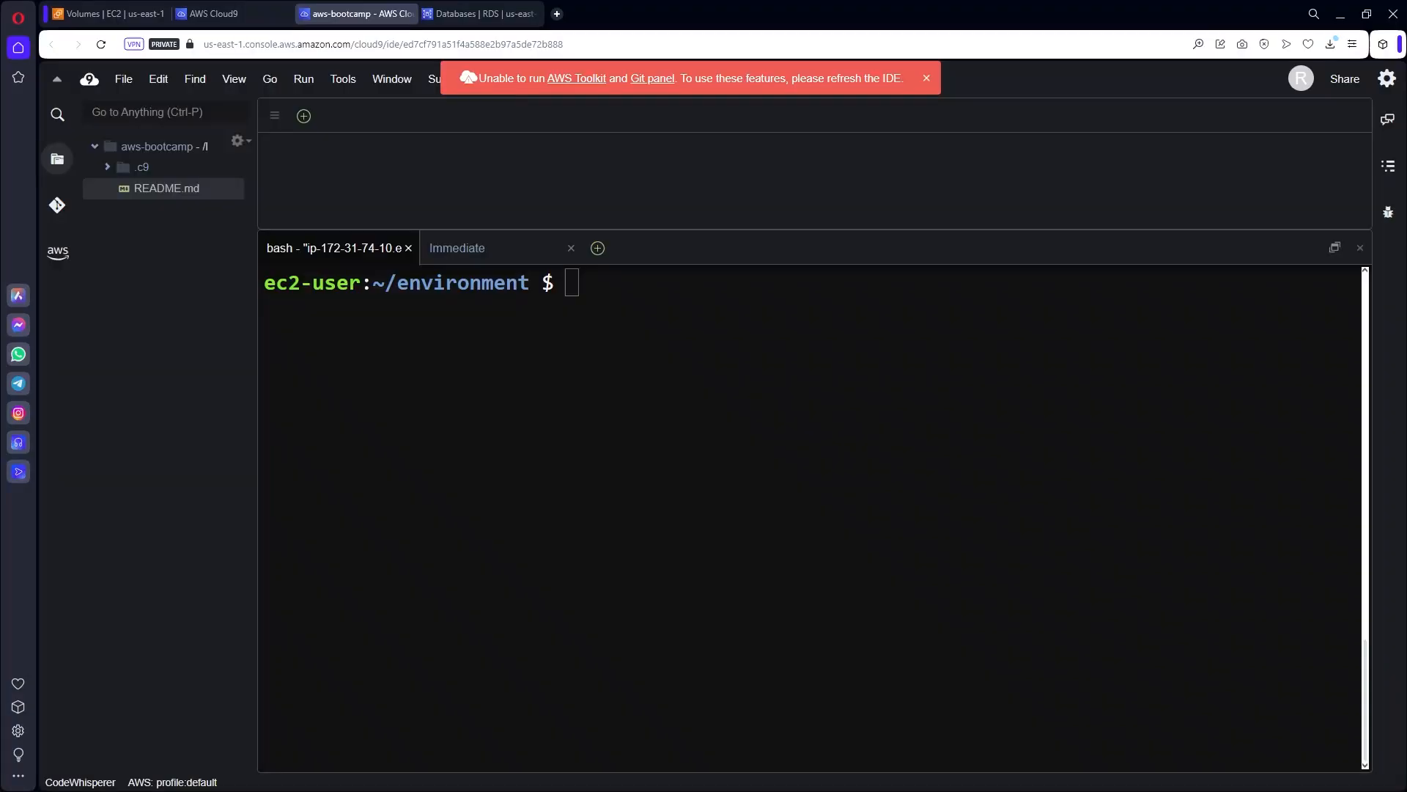
Rerun df -kh and lsblk to confirm the root partition and disk now show 30G.
{"action": "left_click", "coordinate": [877, 436]}
{"action": "key", "text": "Return"}
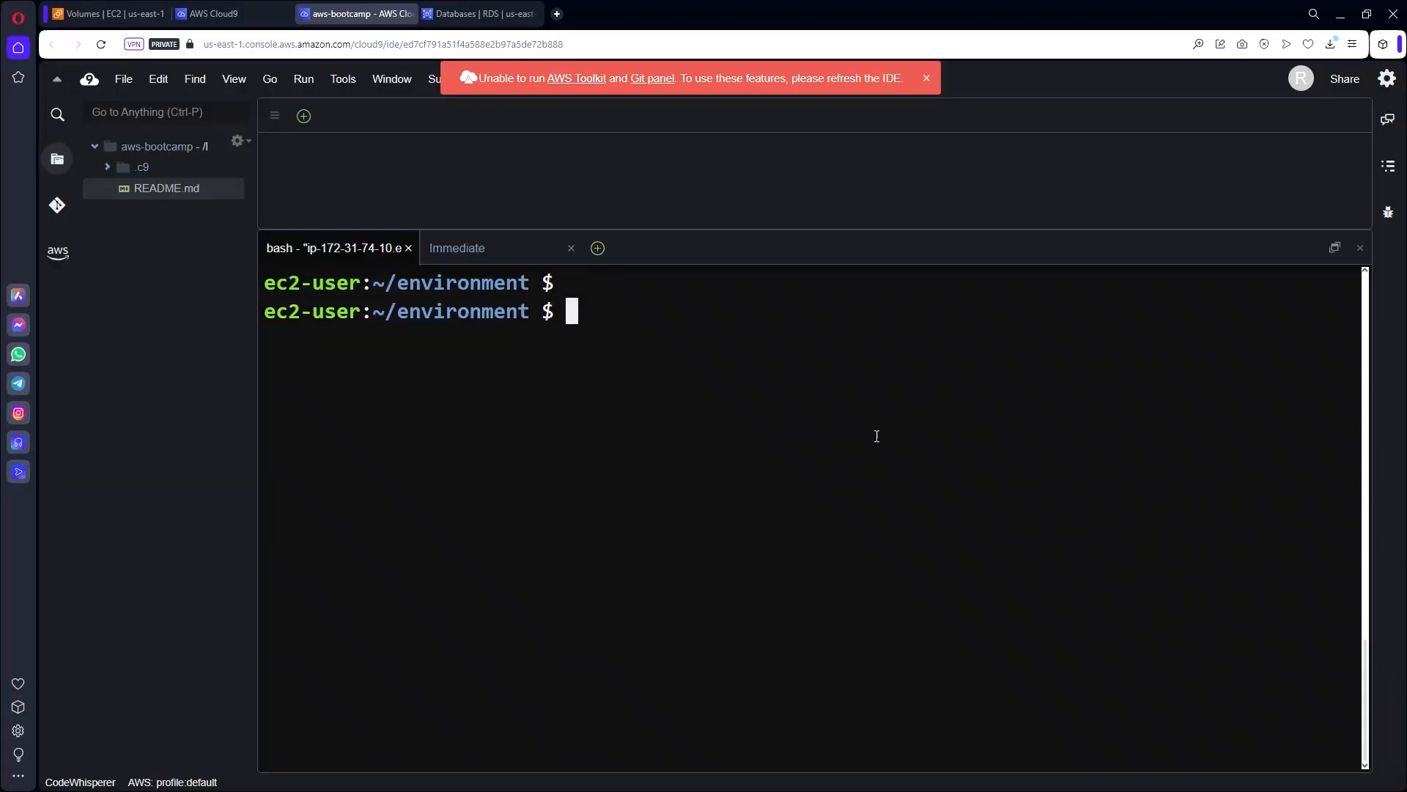
{"action": "type", "text": "df -kh"}
{"action": "key", "text": "Return"}
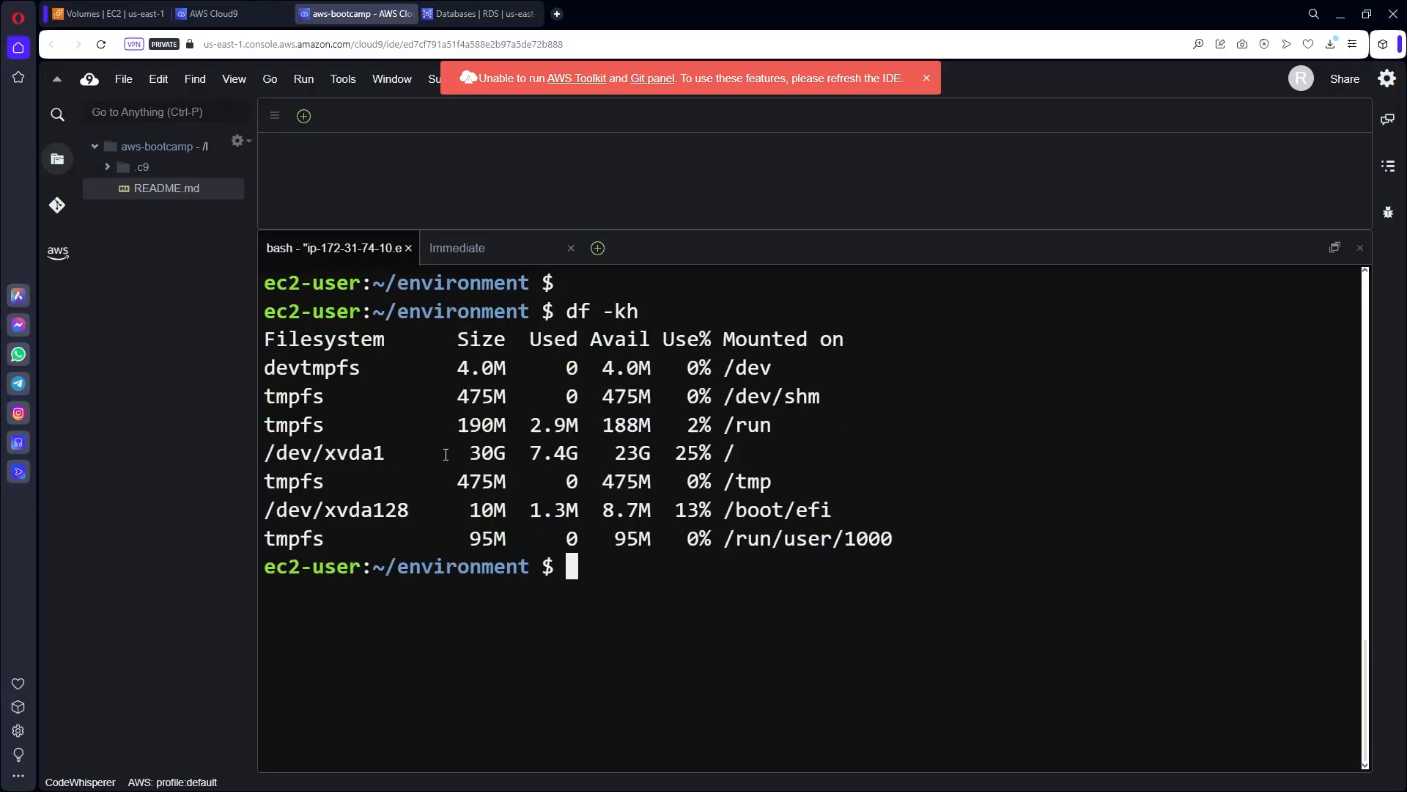
{"action": "left_click_drag", "start_coordinate": [470, 452], "coordinate": [506, 452]}
{"action": "left_click", "coordinate": [644, 588]}
{"action": "type", "text": "lsblk"}
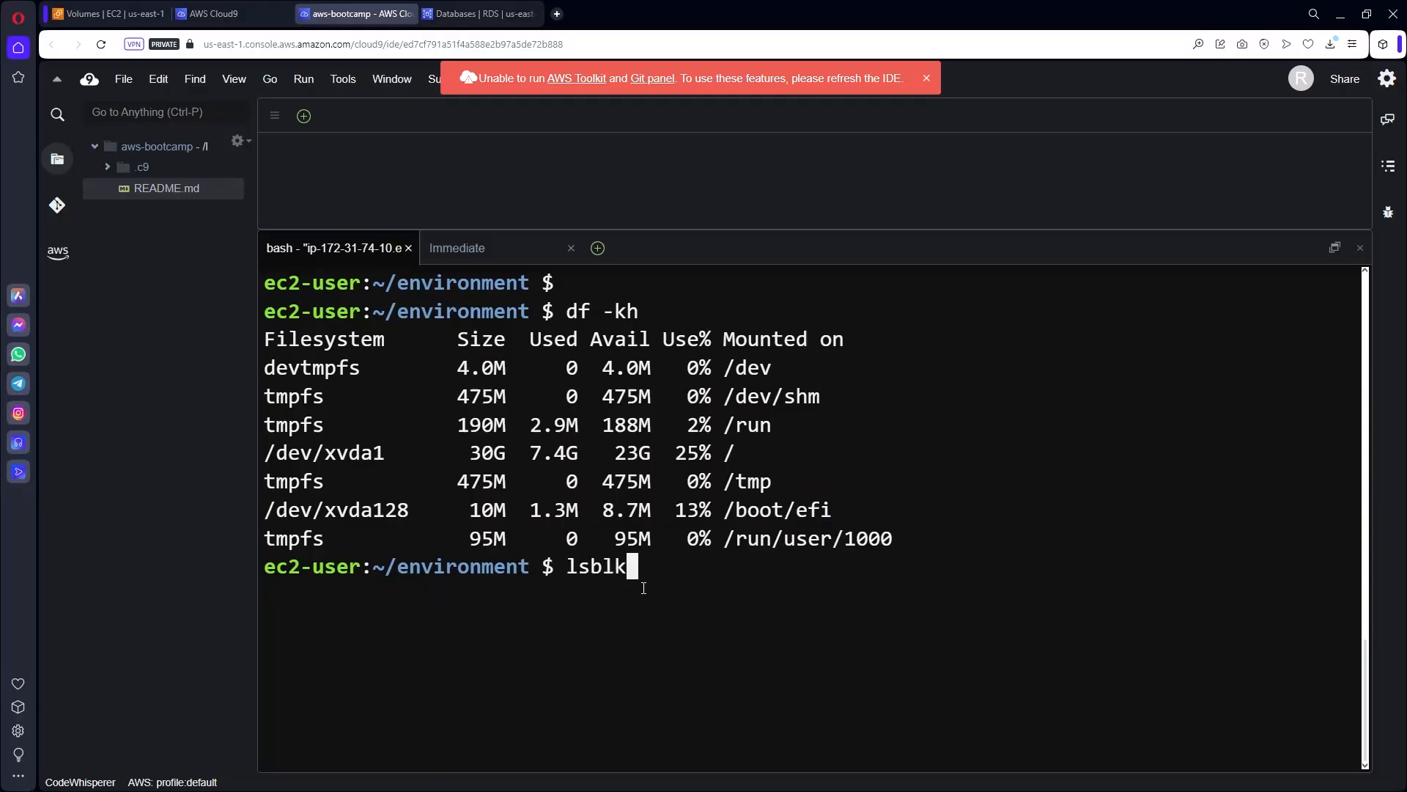
{"action": "key", "text": "Return"}
{"action": "double_click", "coordinate": [547, 623]}
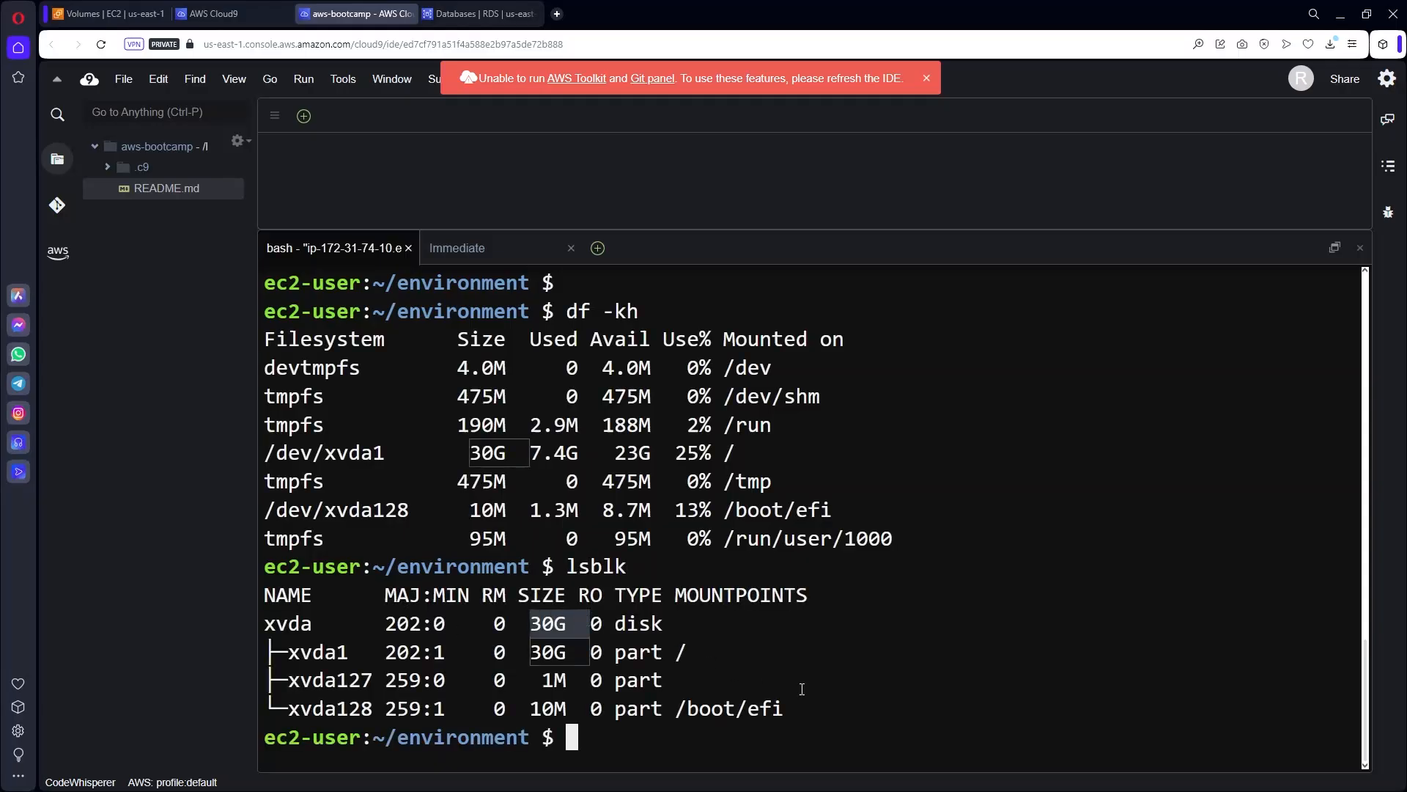
{"action": "left_click", "coordinate": [842, 692]}
{"action": "key", "text": "ctrl+l"}
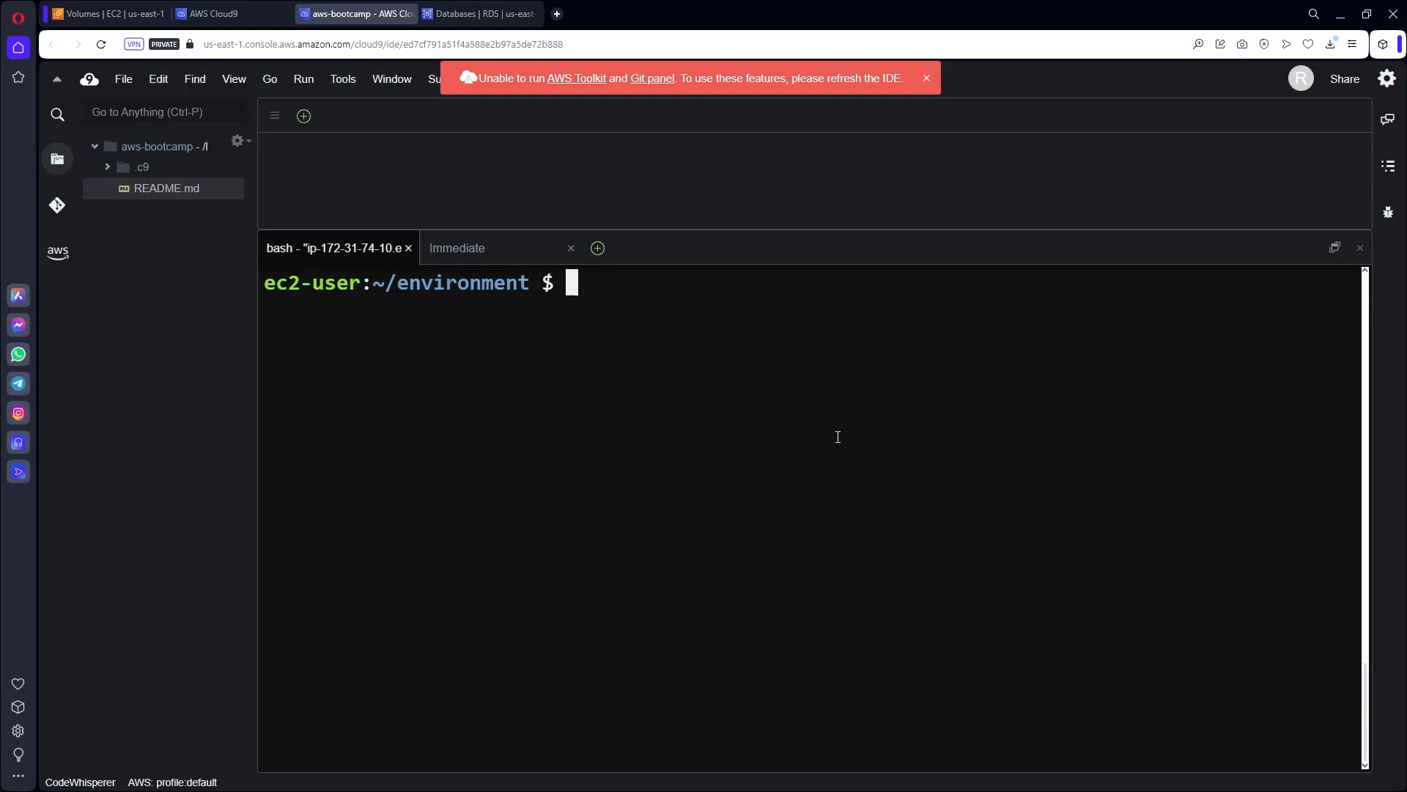
List the environment files, dismiss the refresh notice, and enlarge the terminal to fill the editor area.
{"action": "type", "text": "ls"}
{"action": "key", "text": "Return"}
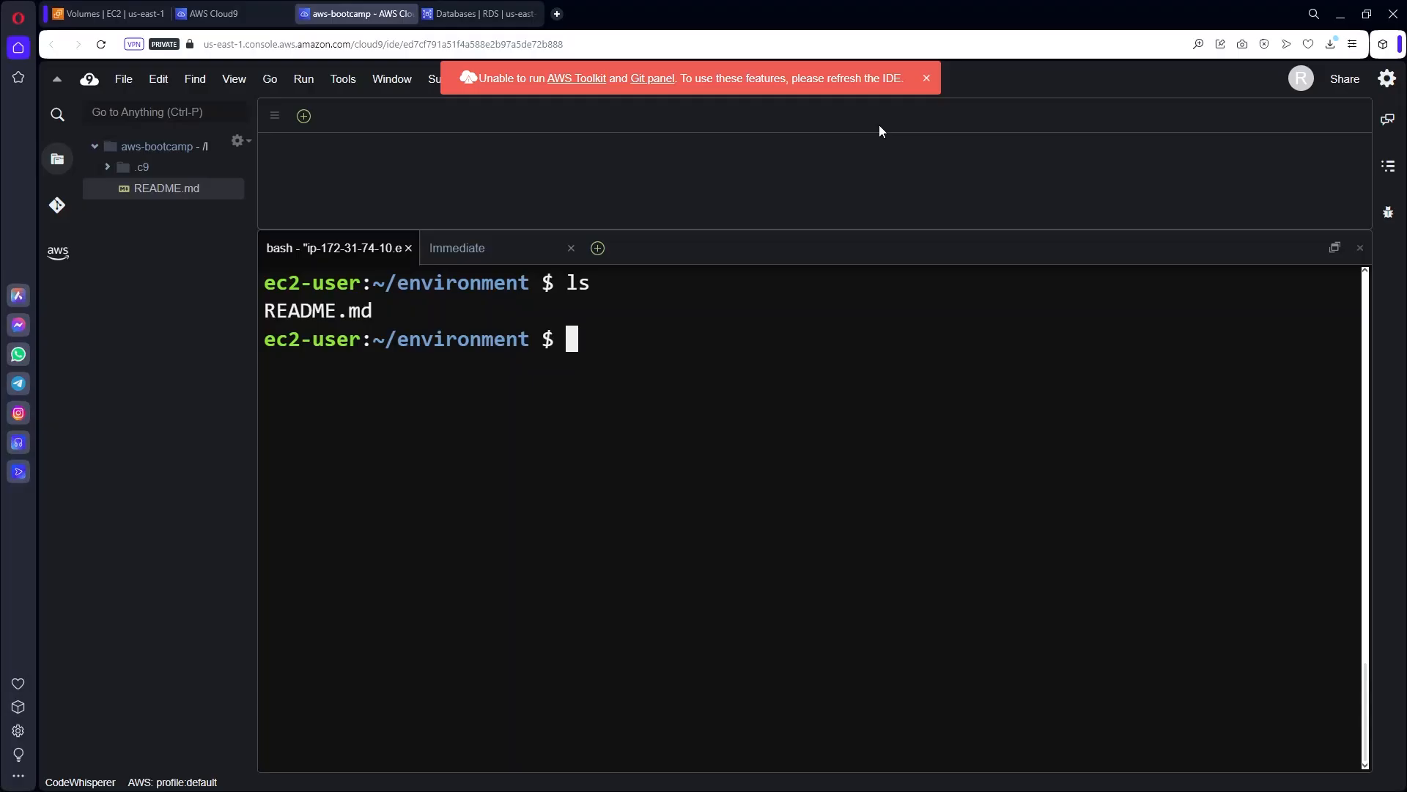
{"action": "left_click", "coordinate": [928, 77]}
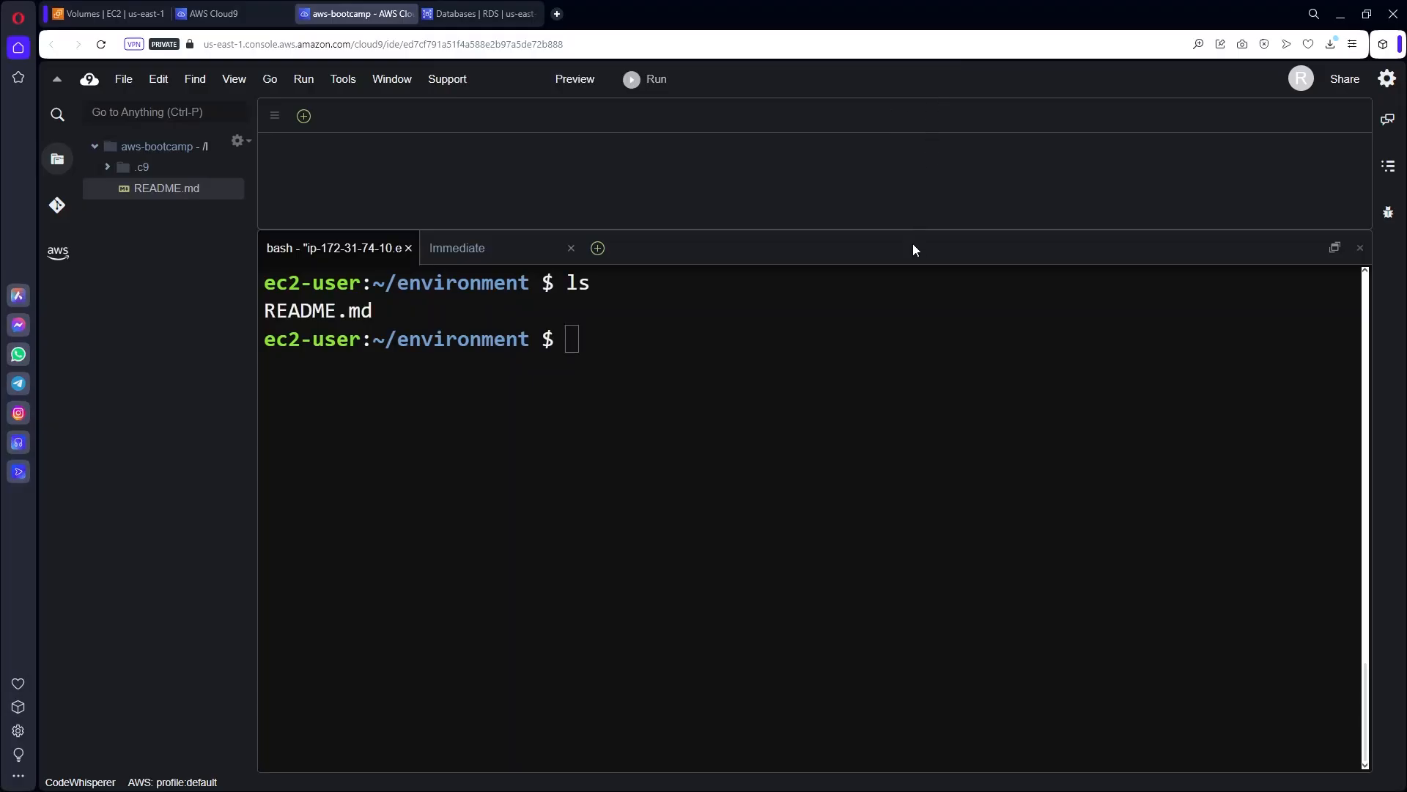
{"action": "left_click_drag", "start_coordinate": [911, 230], "coordinate": [902, 97]}
{"action": "left_click", "coordinate": [755, 373]}
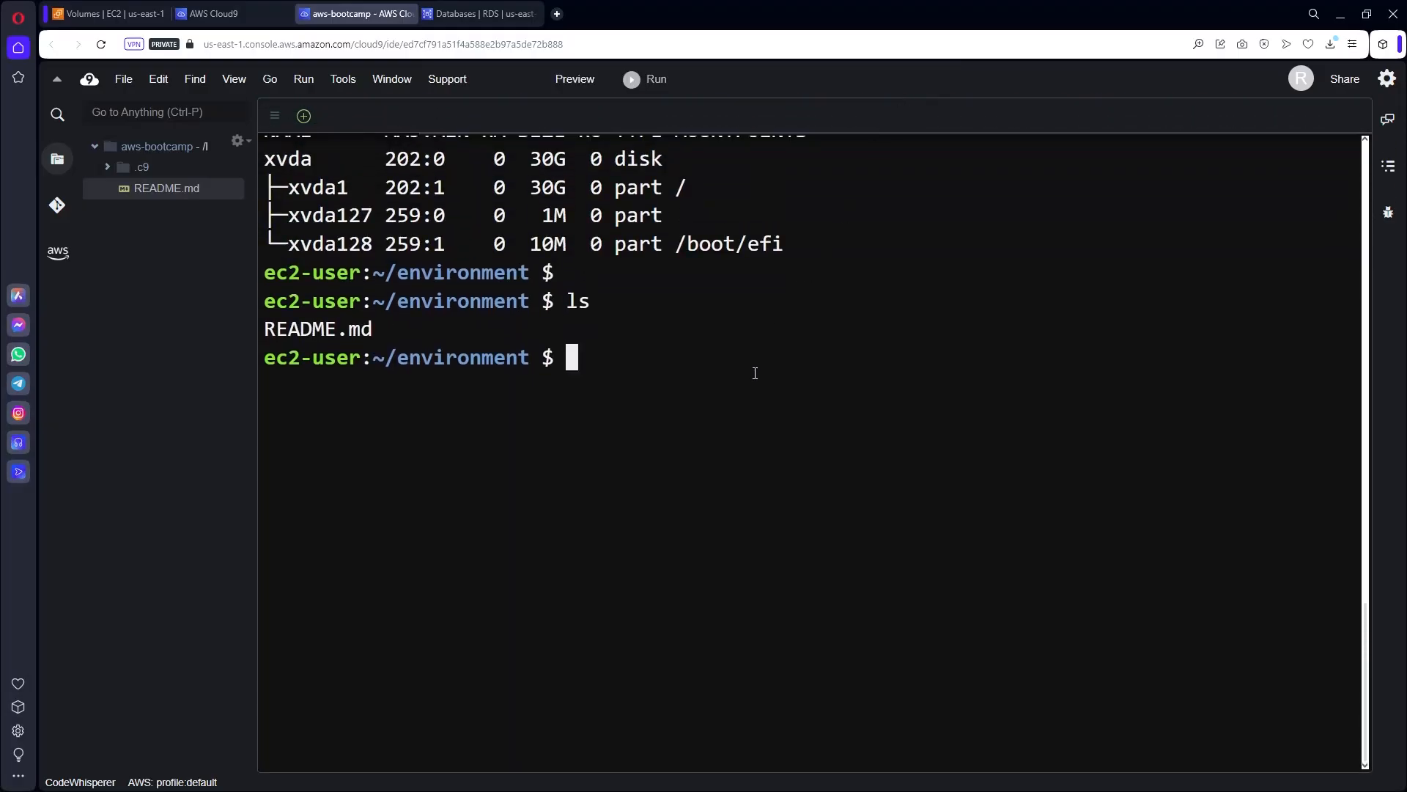
{"action": "key", "text": "ctrl+l"}
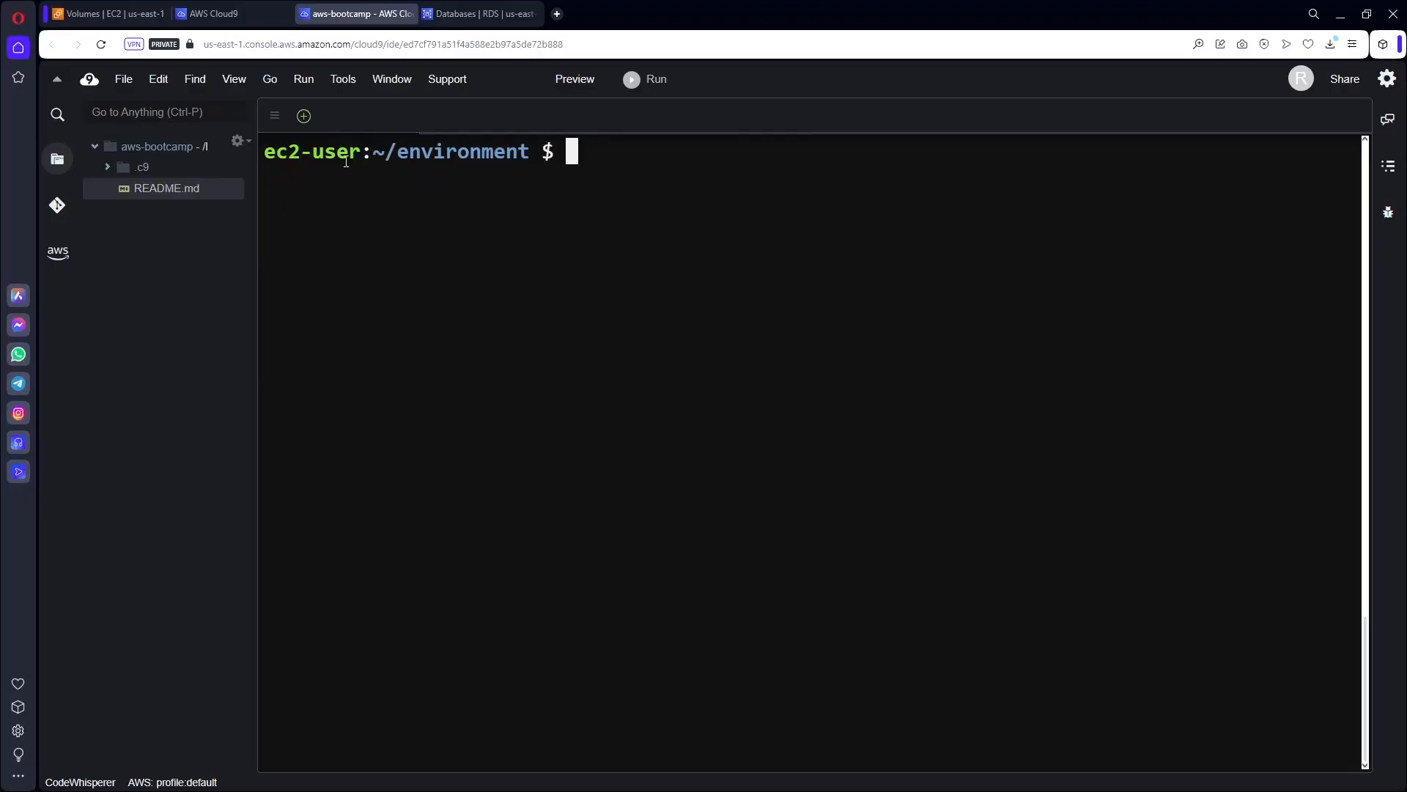
Upload ssh-aws-bootcamp.pem via File > Upload Local Files and verify it with ls -la.
{"action": "left_click", "coordinate": [125, 80]}
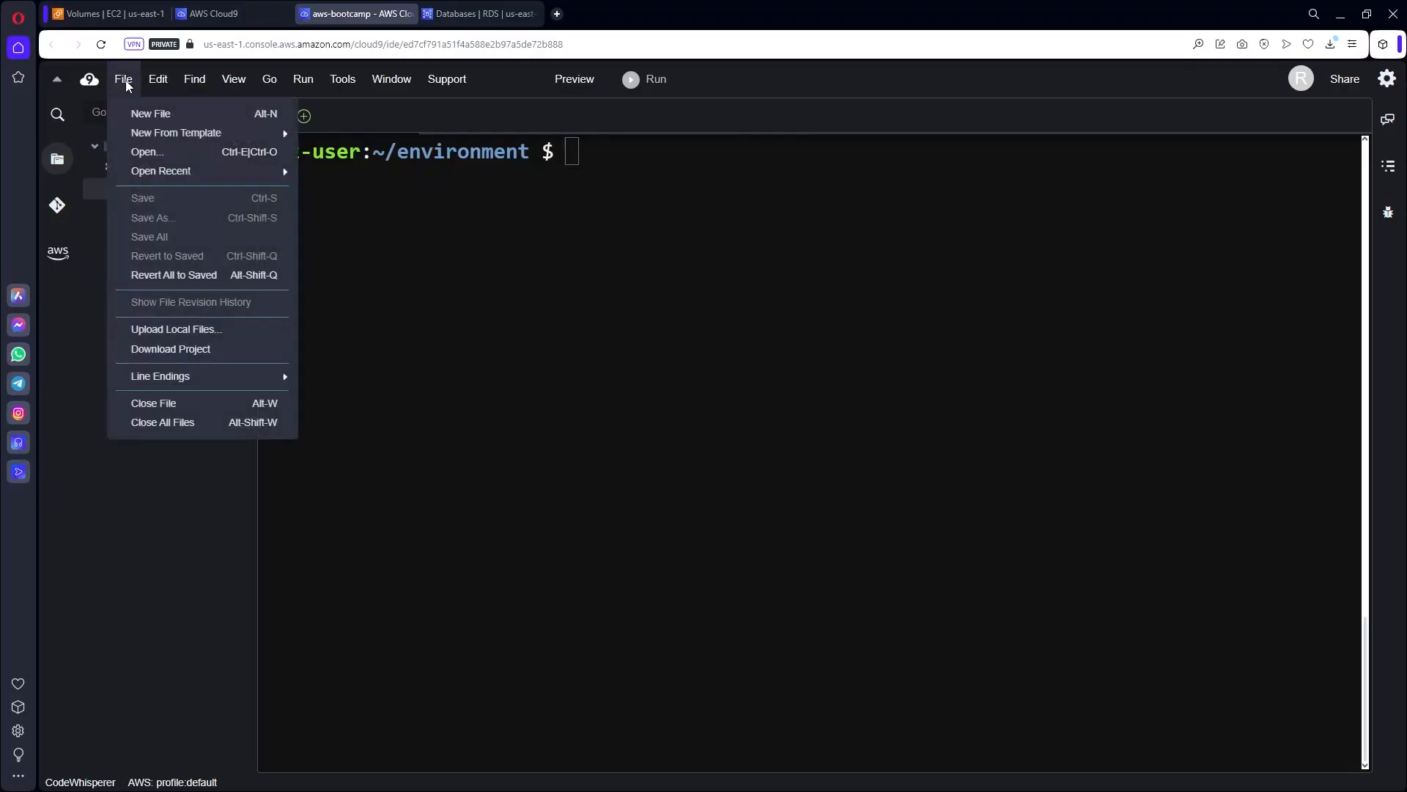
{"action": "left_click", "coordinate": [197, 331]}
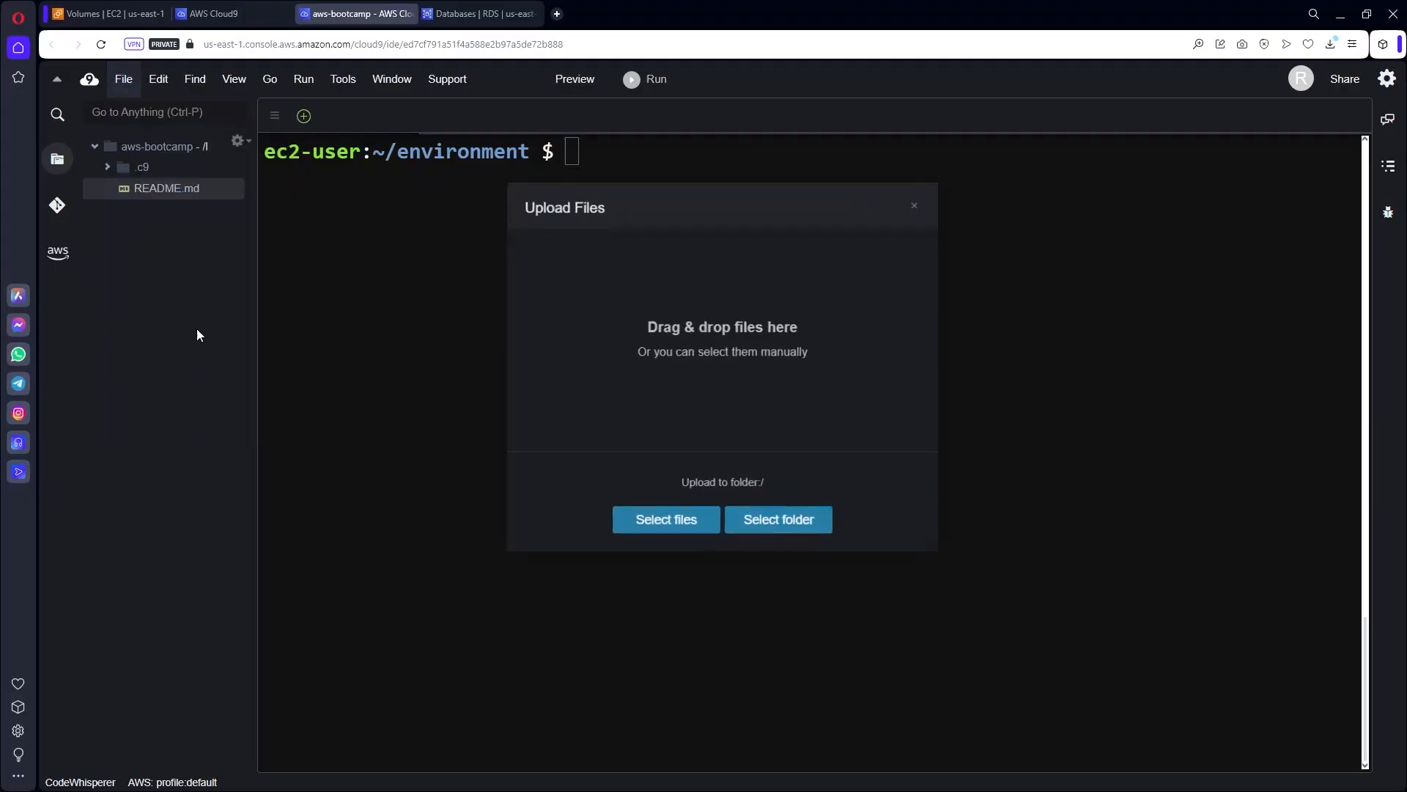
{"action": "left_click", "coordinate": [659, 532]}
{"action": "left_click", "coordinate": [744, 711]}
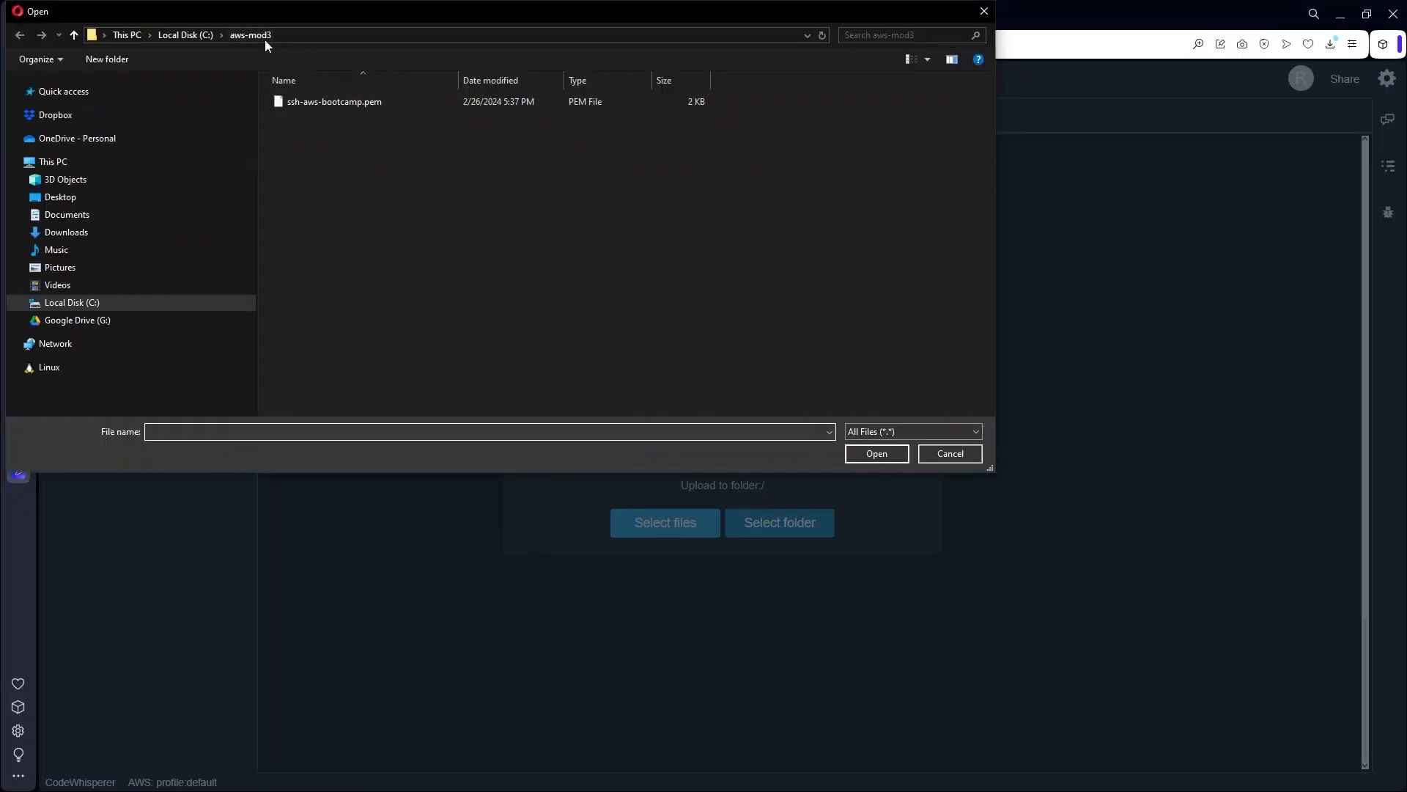
{"action": "left_click", "coordinate": [327, 101]}
{"action": "left_click", "coordinate": [875, 454]}
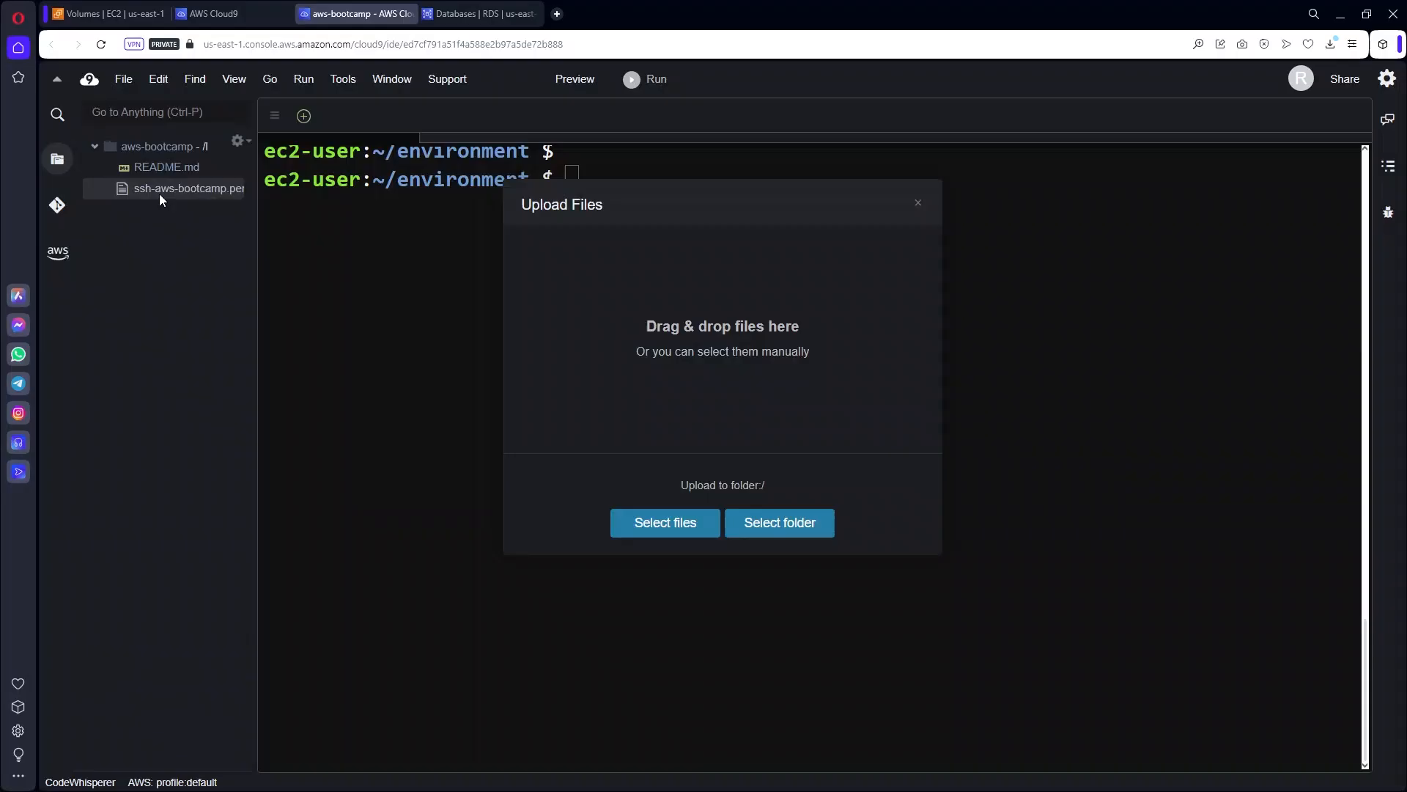
{"action": "left_click", "coordinate": [918, 203]}
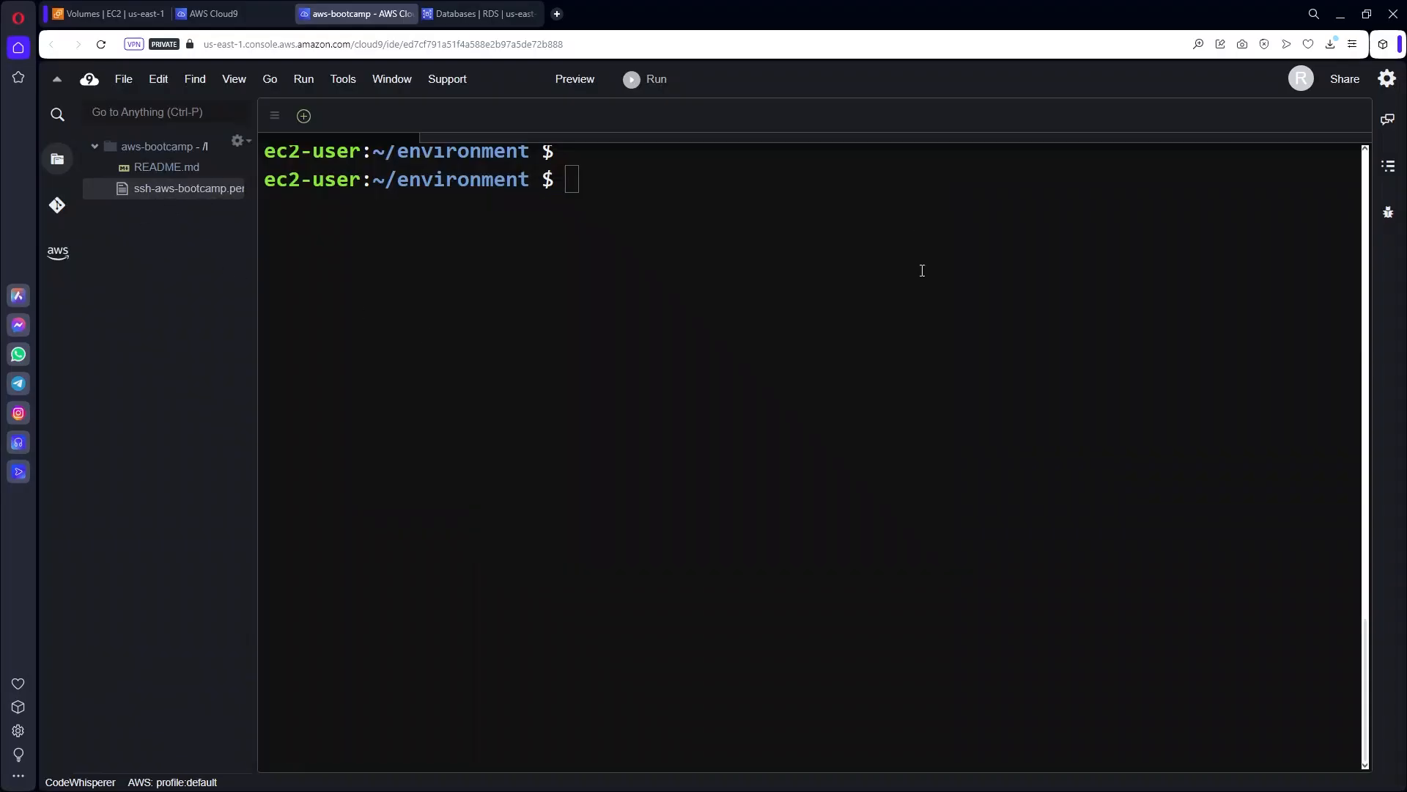
{"action": "type", "text": "ls -la"}
{"action": "key", "text": "Return"}
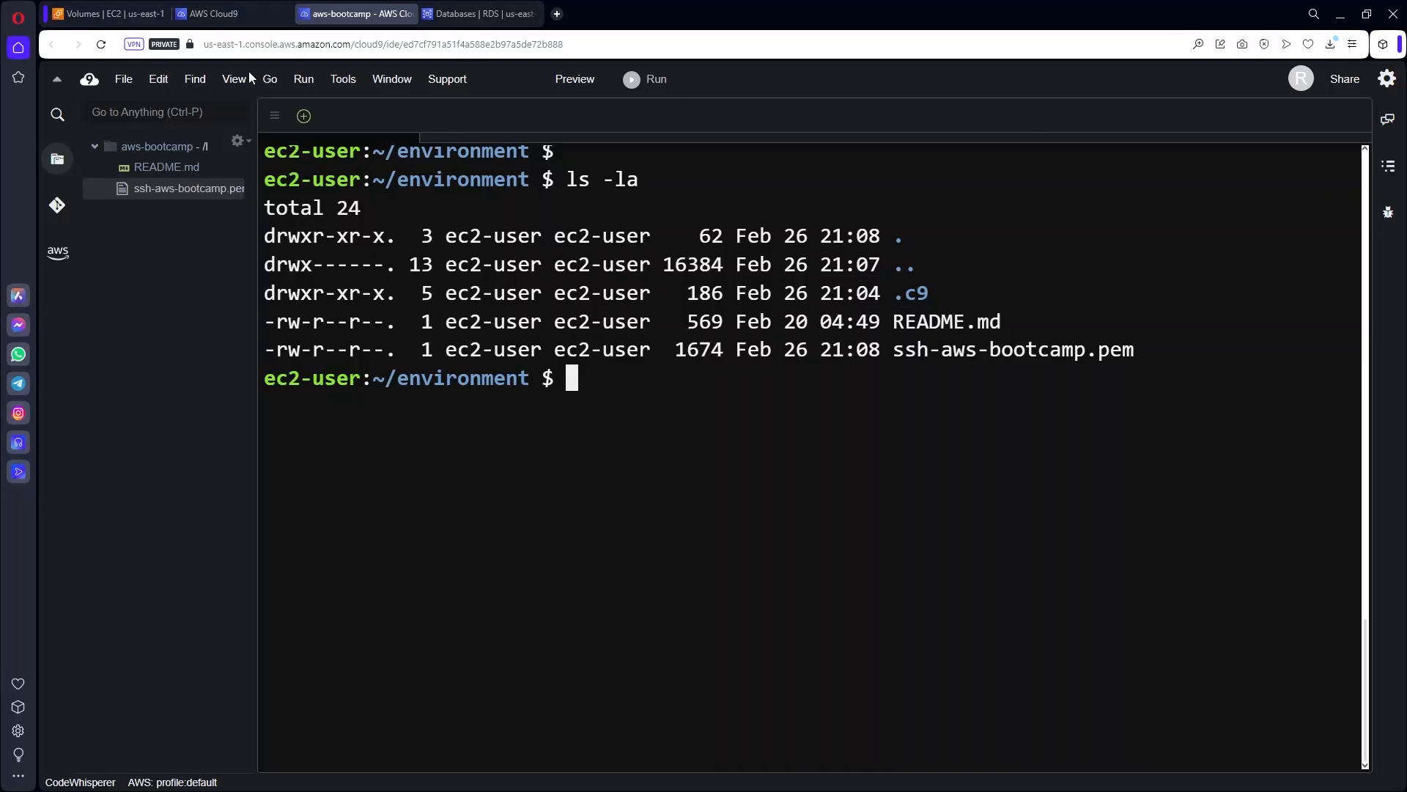
Copy awsuse1app01's public IPv4 address 34.239.187.127 from the EC2 Instances page.
{"action": "left_click", "coordinate": [110, 13]}
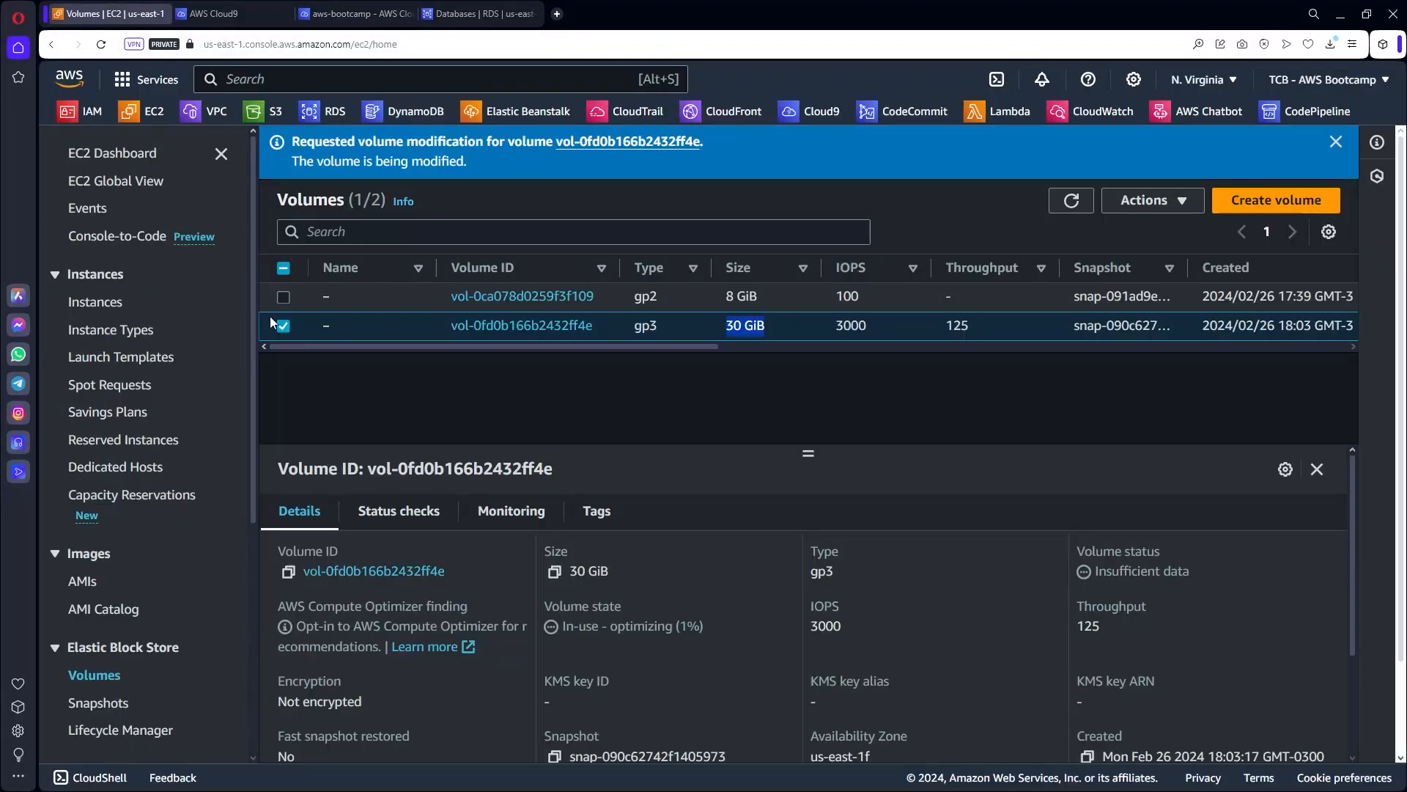
{"action": "left_click", "coordinate": [96, 302]}
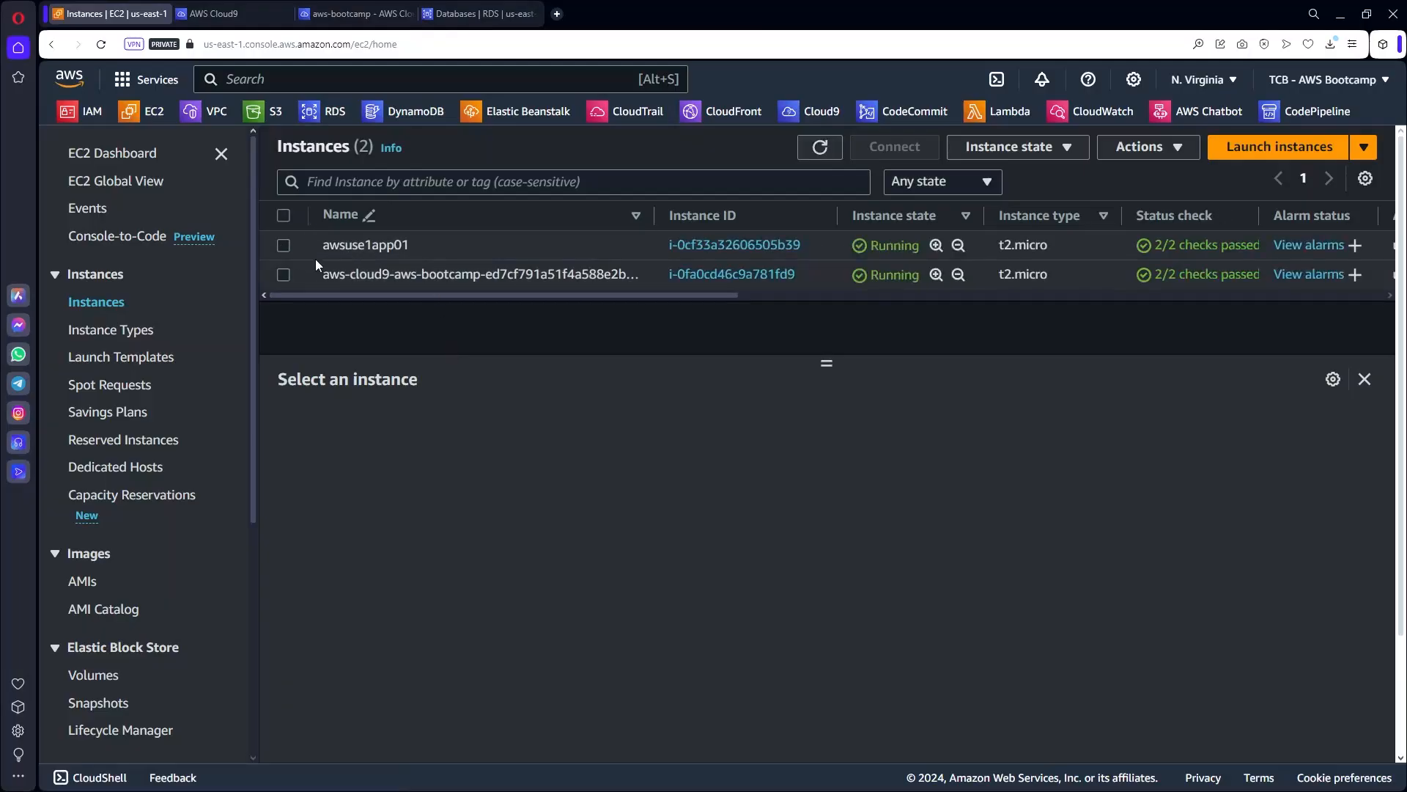
{"action": "left_click", "coordinate": [326, 249]}
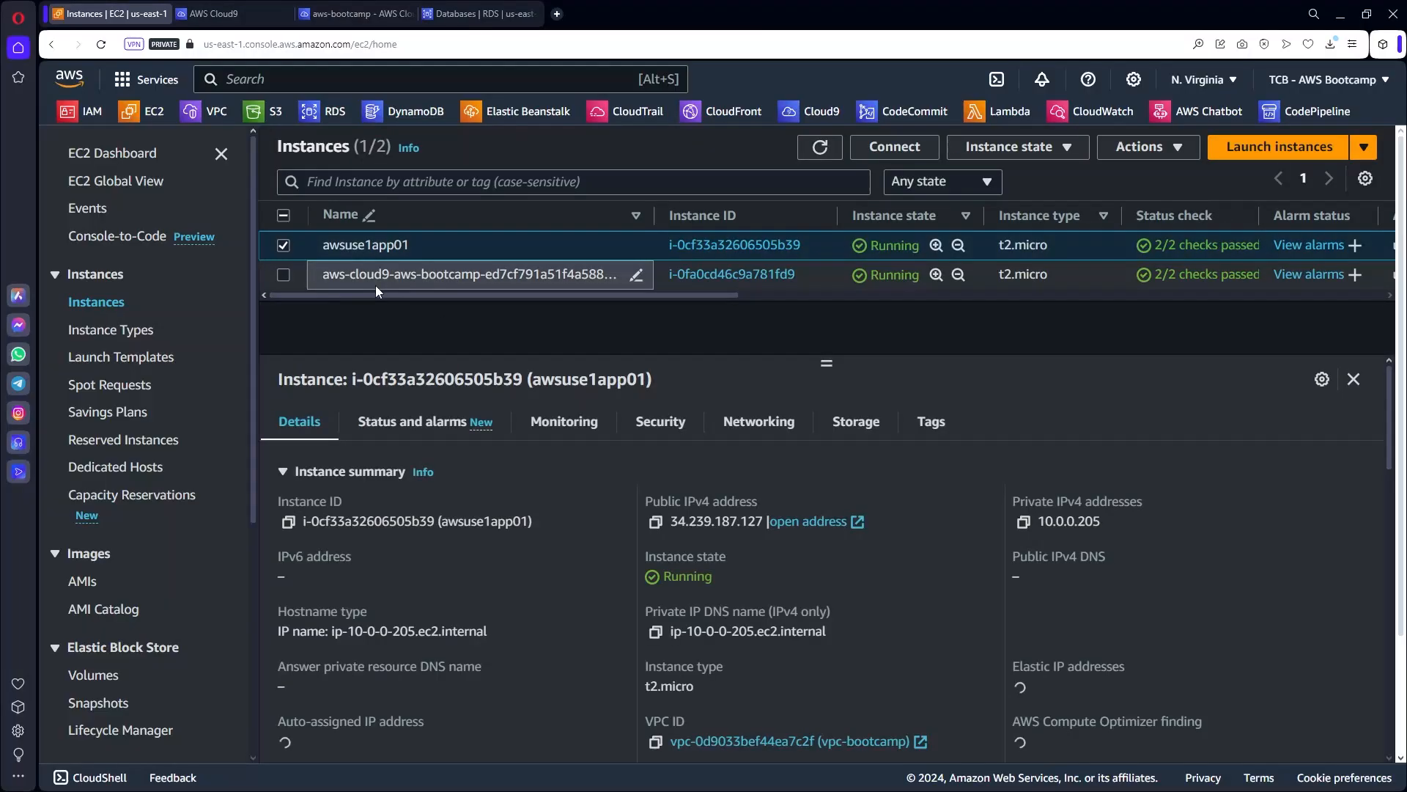
{"action": "left_click", "coordinate": [654, 522]}
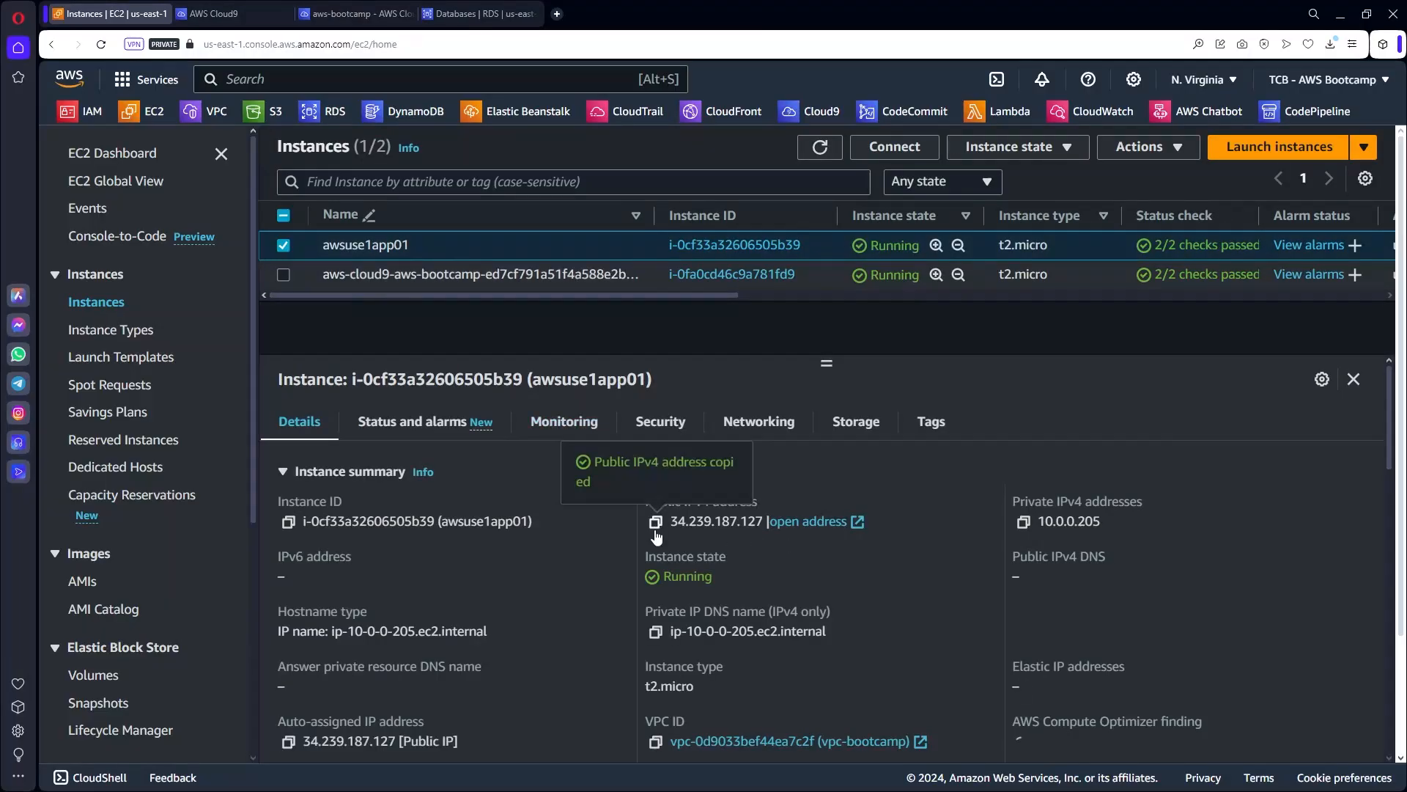
{"action": "left_click", "coordinate": [349, 9]}
{"action": "type", "text": "s"}
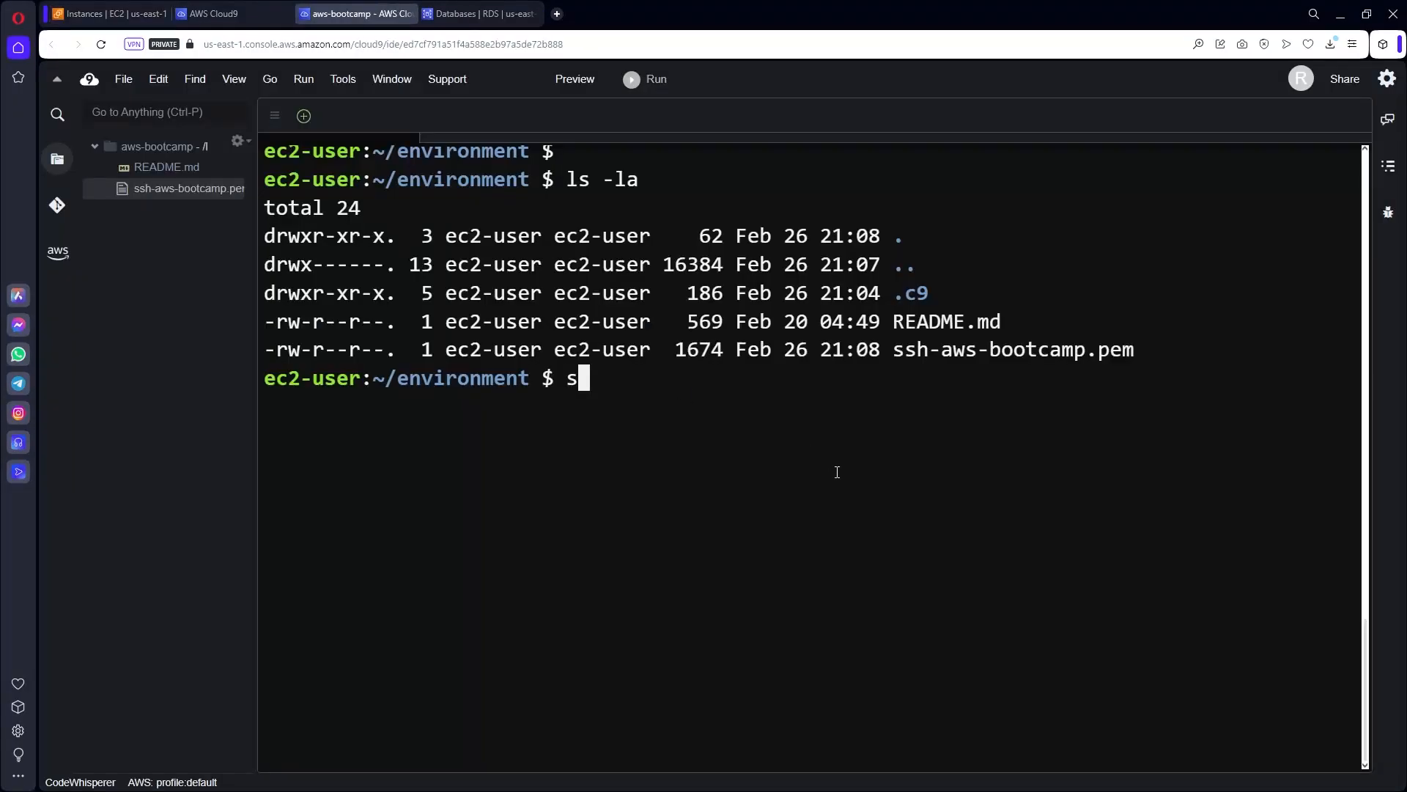
{"action": "type", "text": "sh -i ss"}
{"action": "key", "text": "Tab"}
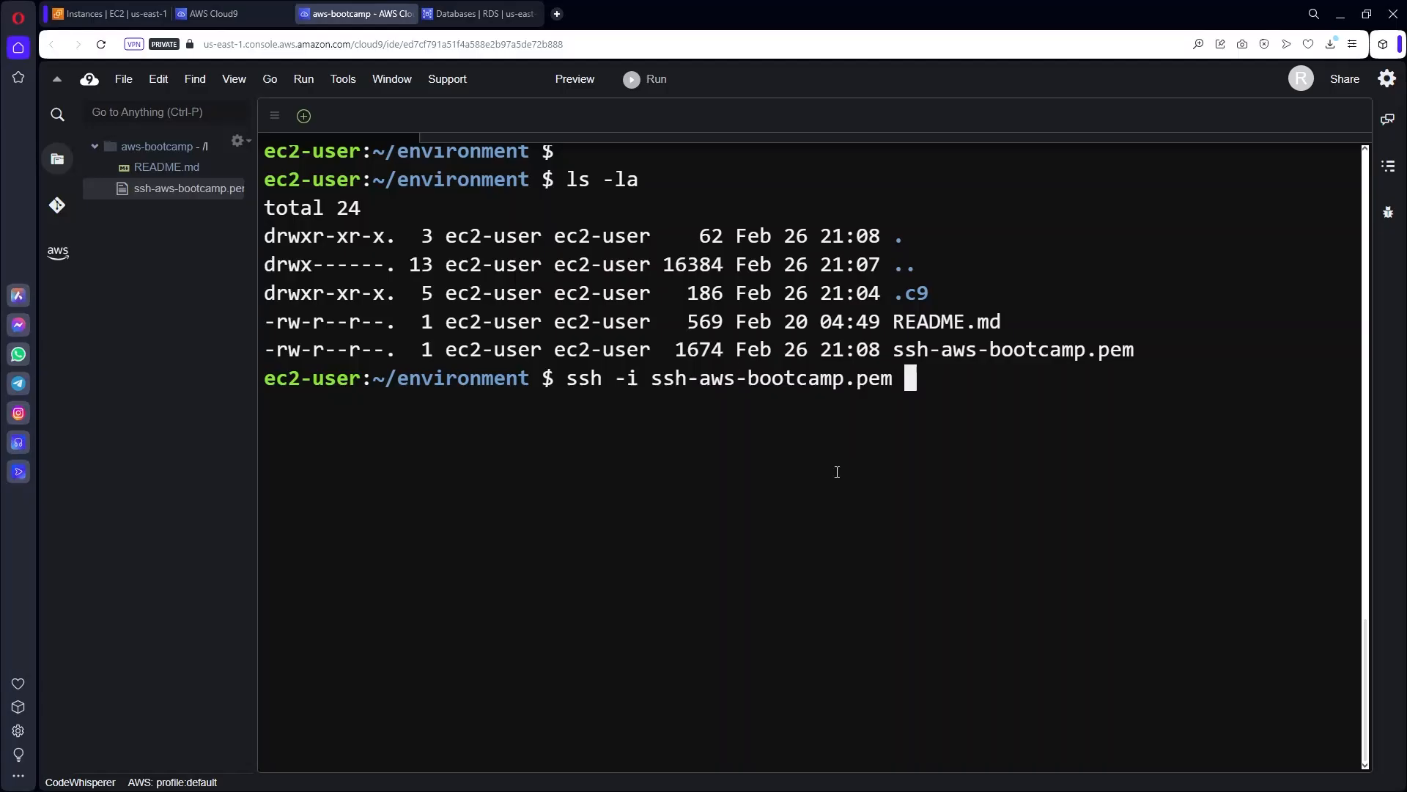
{"action": "type", "text": "ubuntu@"}
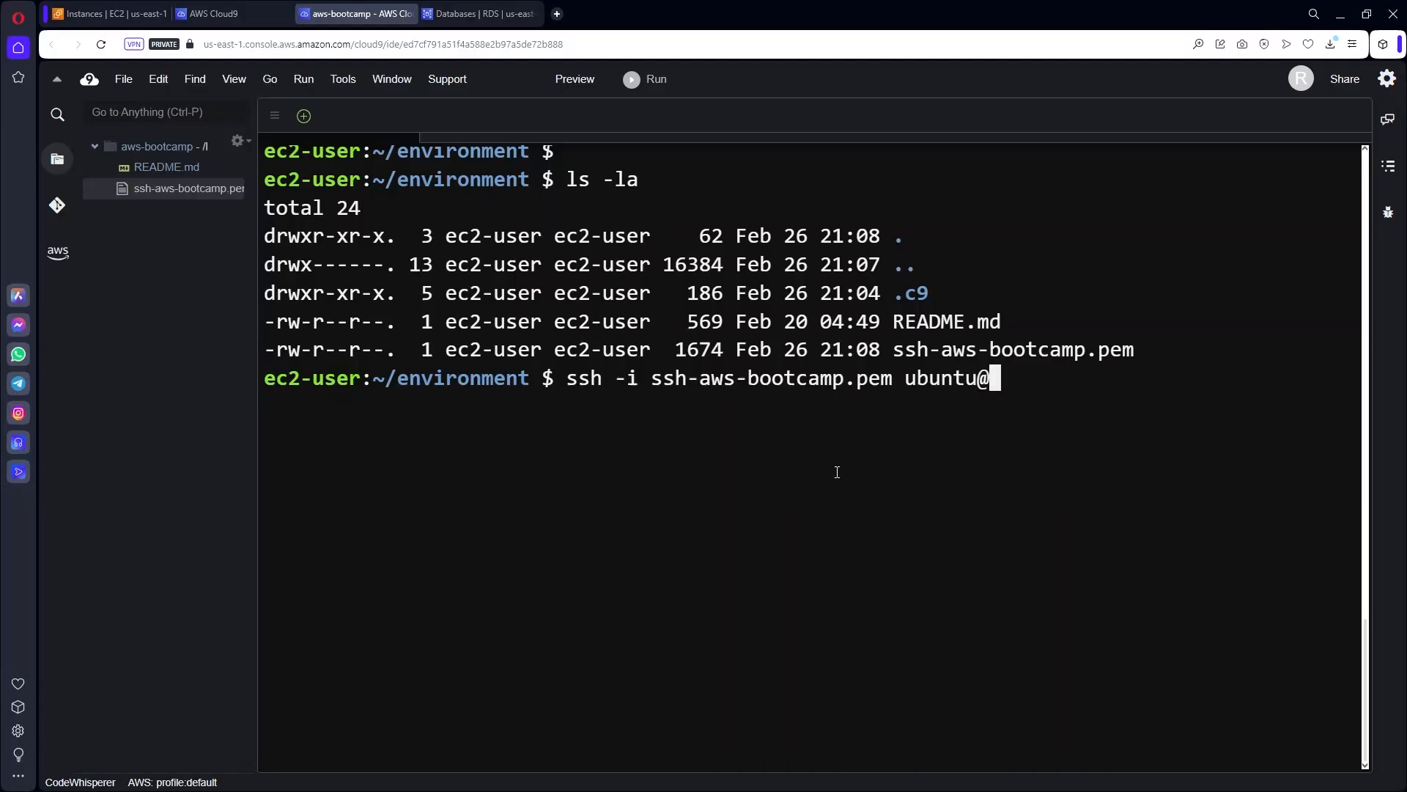
{"action": "key", "text": "ctrl+v"}
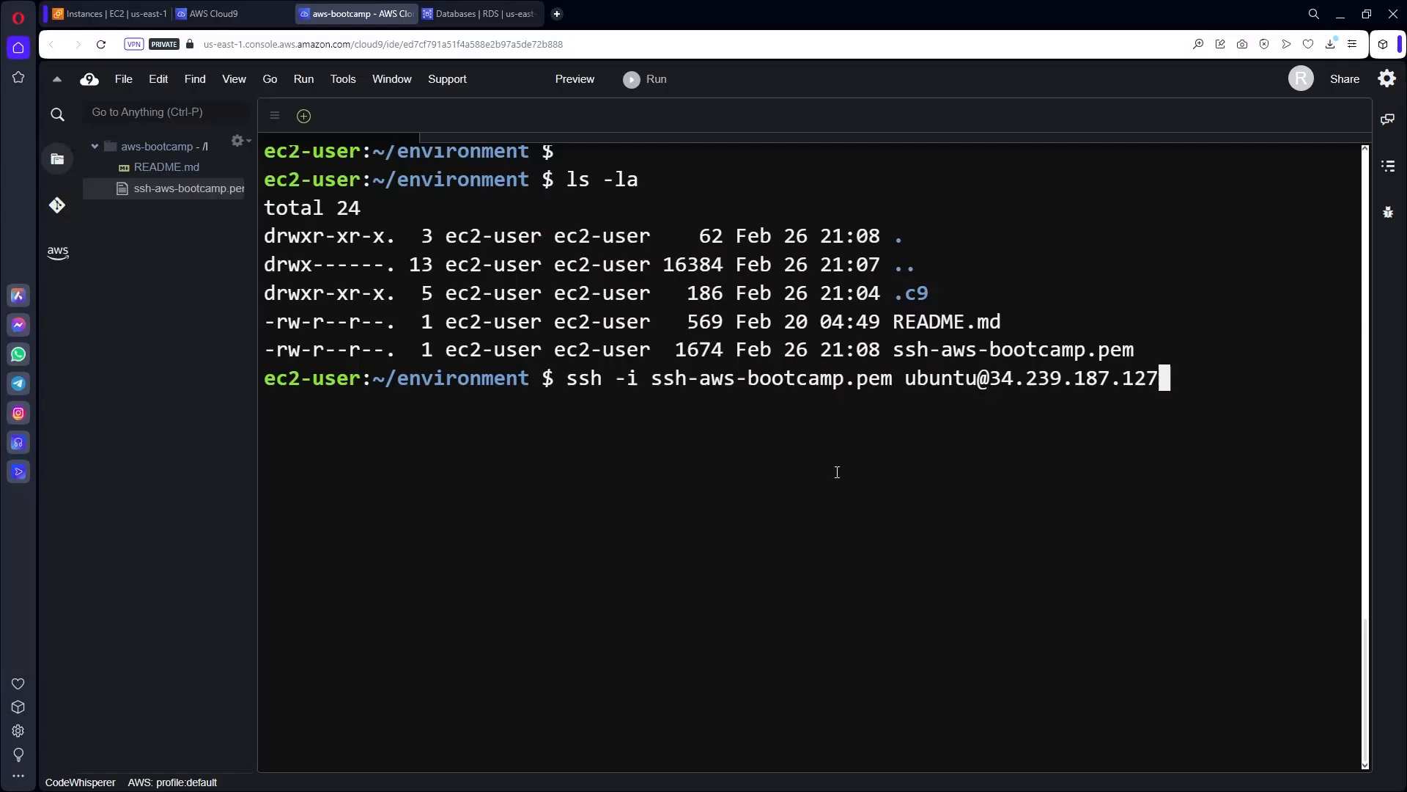
{"action": "key", "text": "Return"}
Switch back to the EC2 Instances tab showing the running awsuse1app01 details.
{"action": "left_click", "coordinate": [108, 14]}
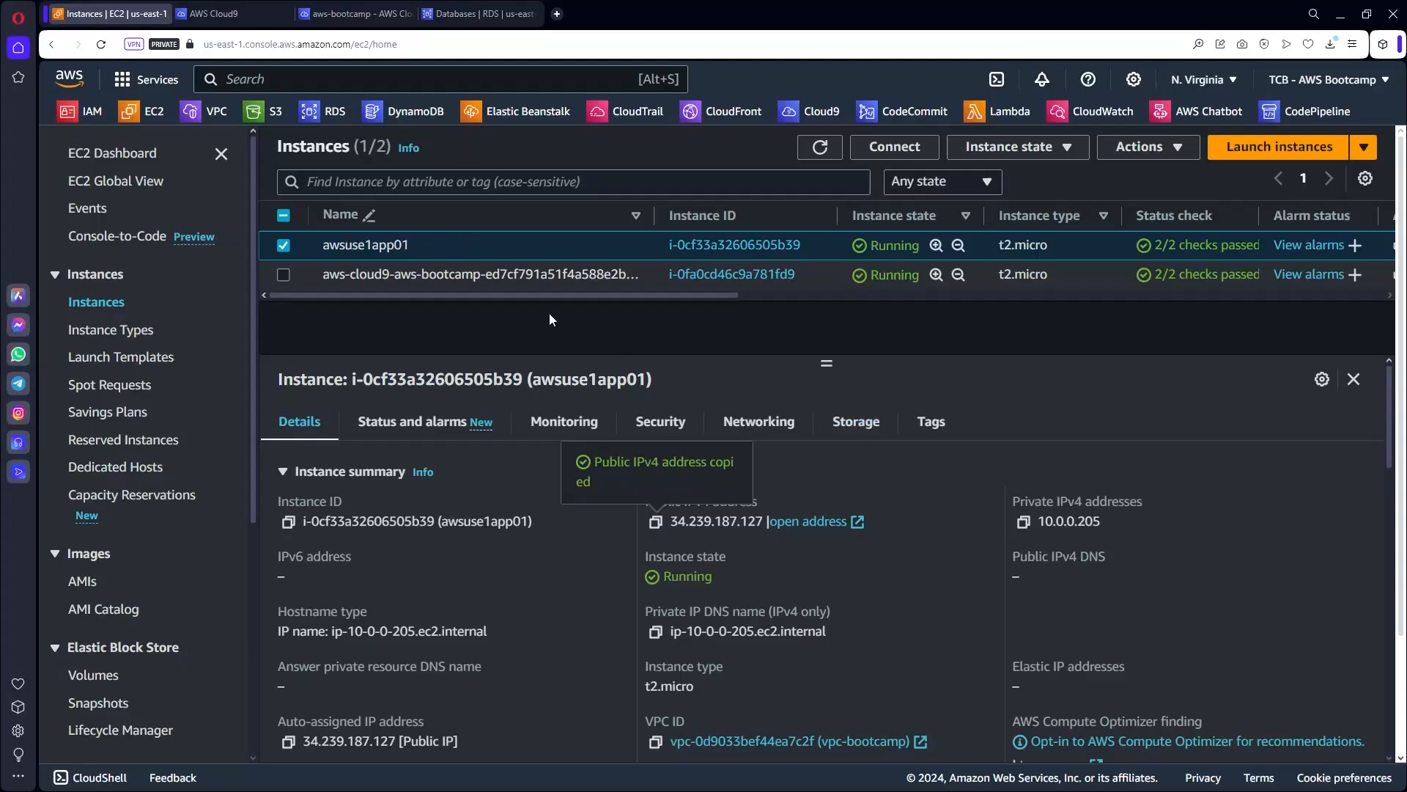
Open VPC Internet gateways and scroll the table to inspect igw-050218dc5eb10188d's columns.
{"action": "left_click", "coordinate": [213, 121]}
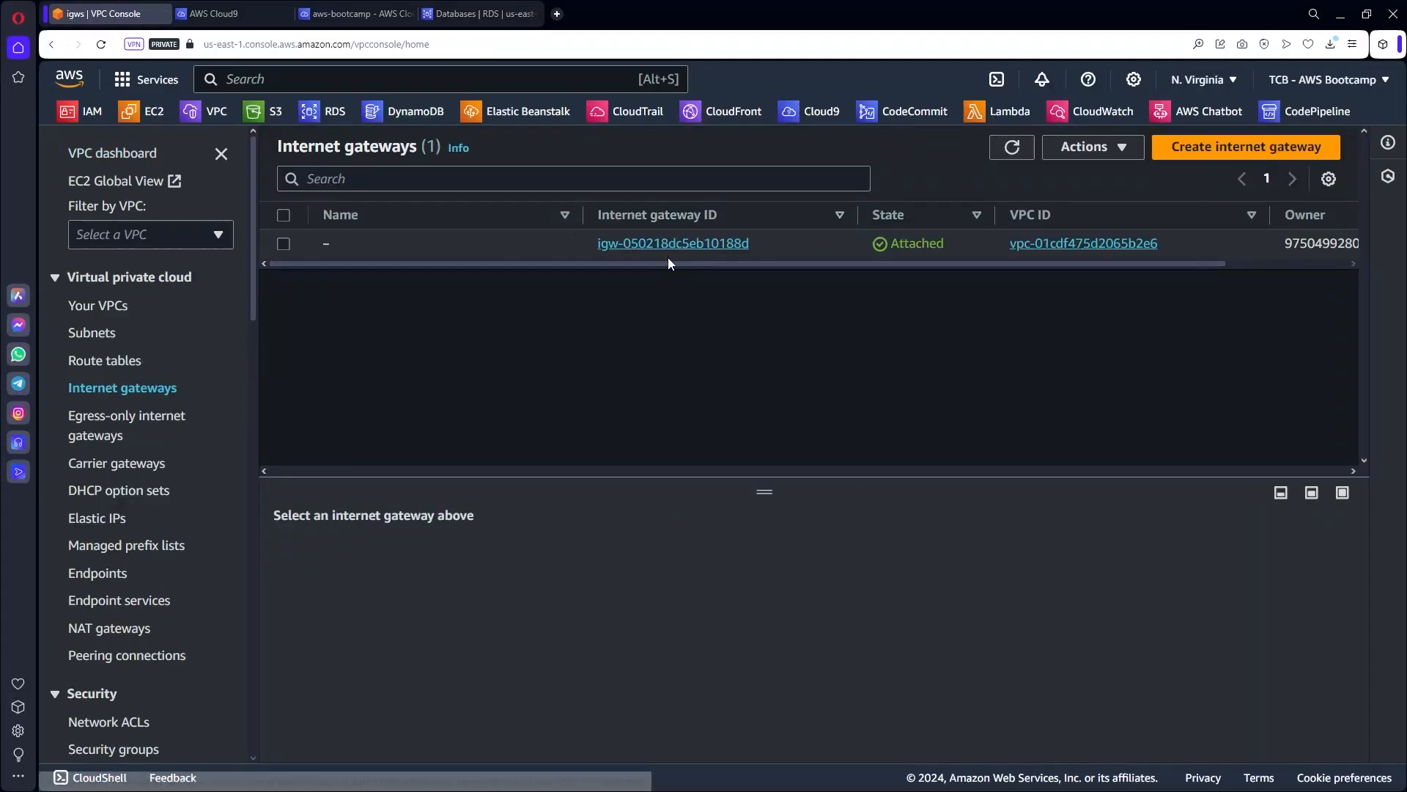
{"action": "left_click_drag", "start_coordinate": [667, 263], "coordinate": [778, 277]}
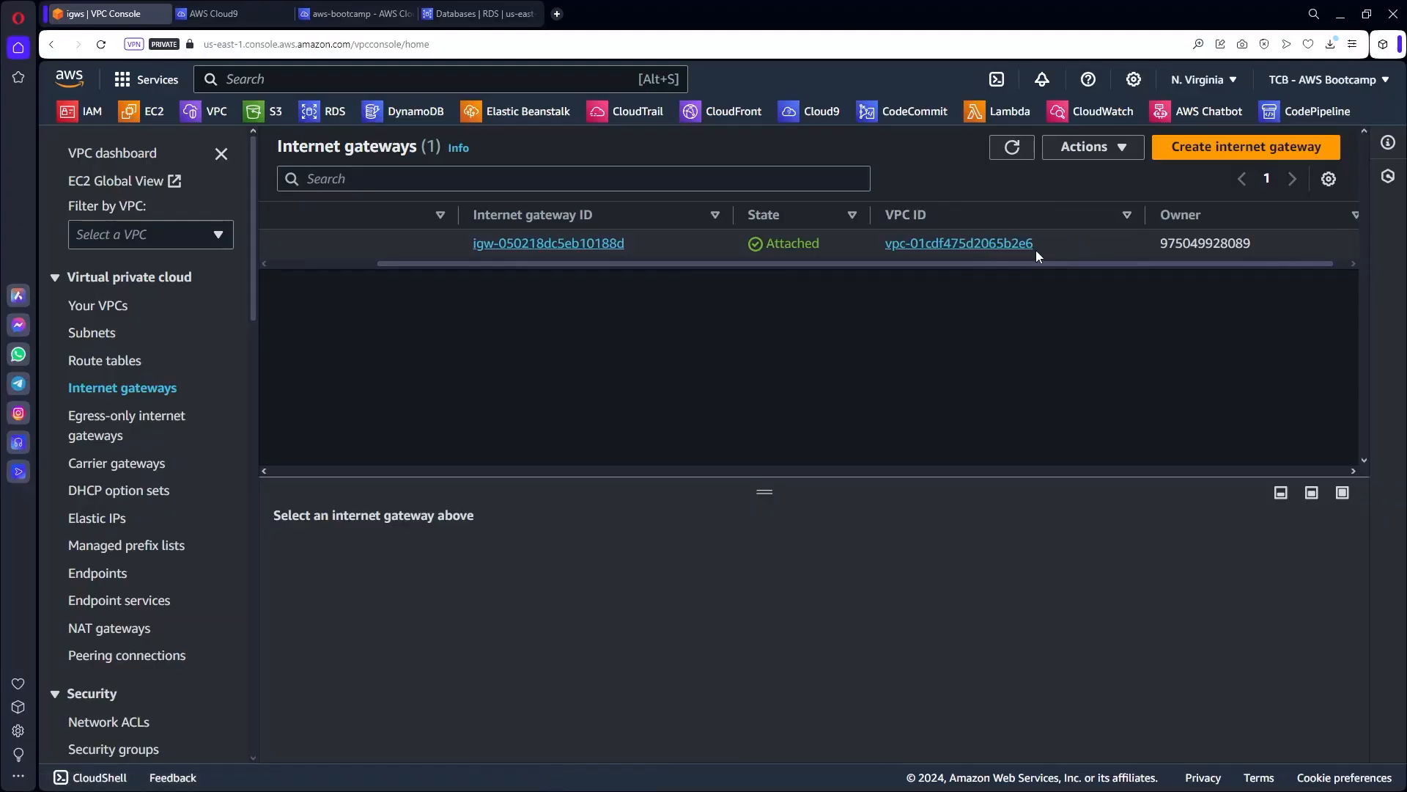
{"action": "left_click_drag", "start_coordinate": [995, 271], "coordinate": [757, 274]}
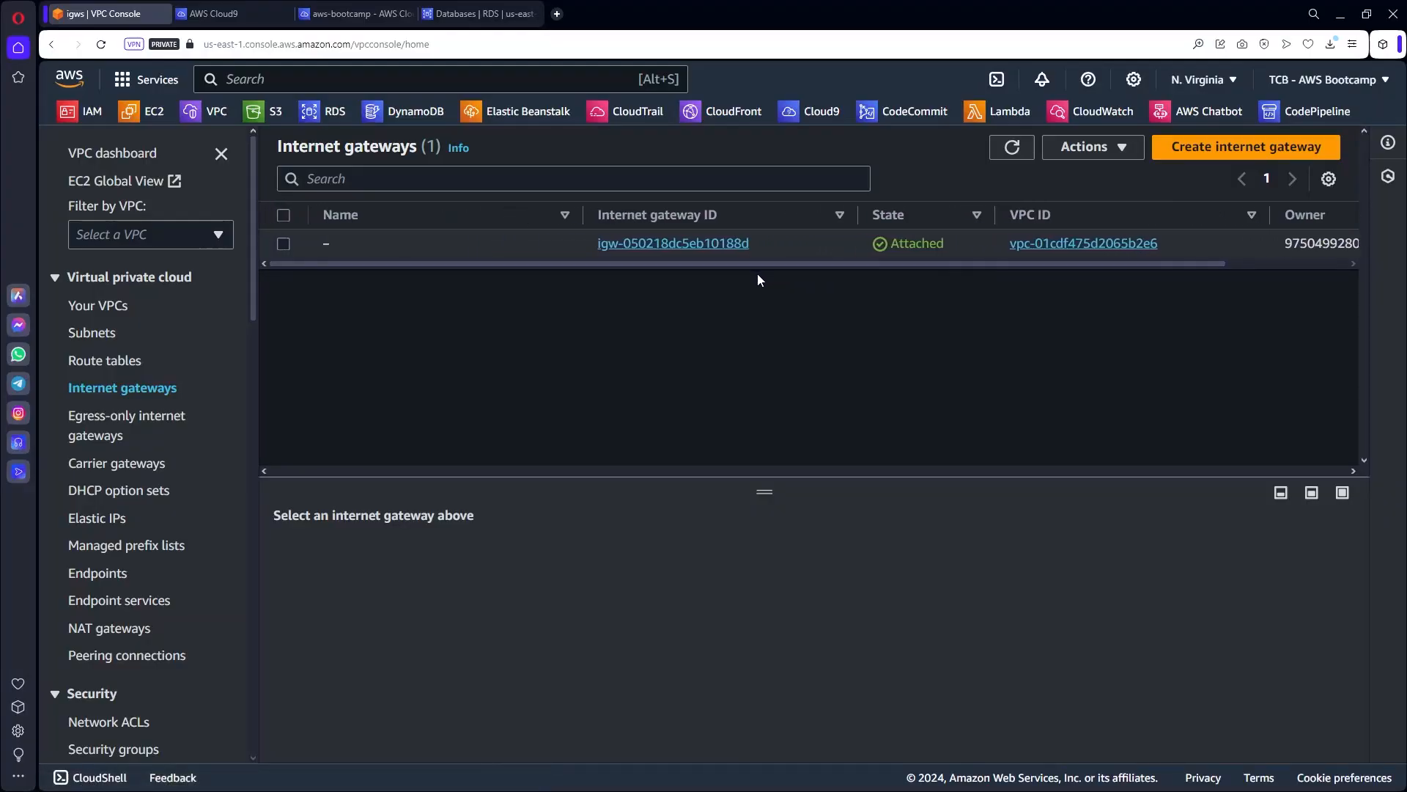
Create a new internet gateway named igw-mod3.
{"action": "left_click", "coordinate": [1242, 148]}
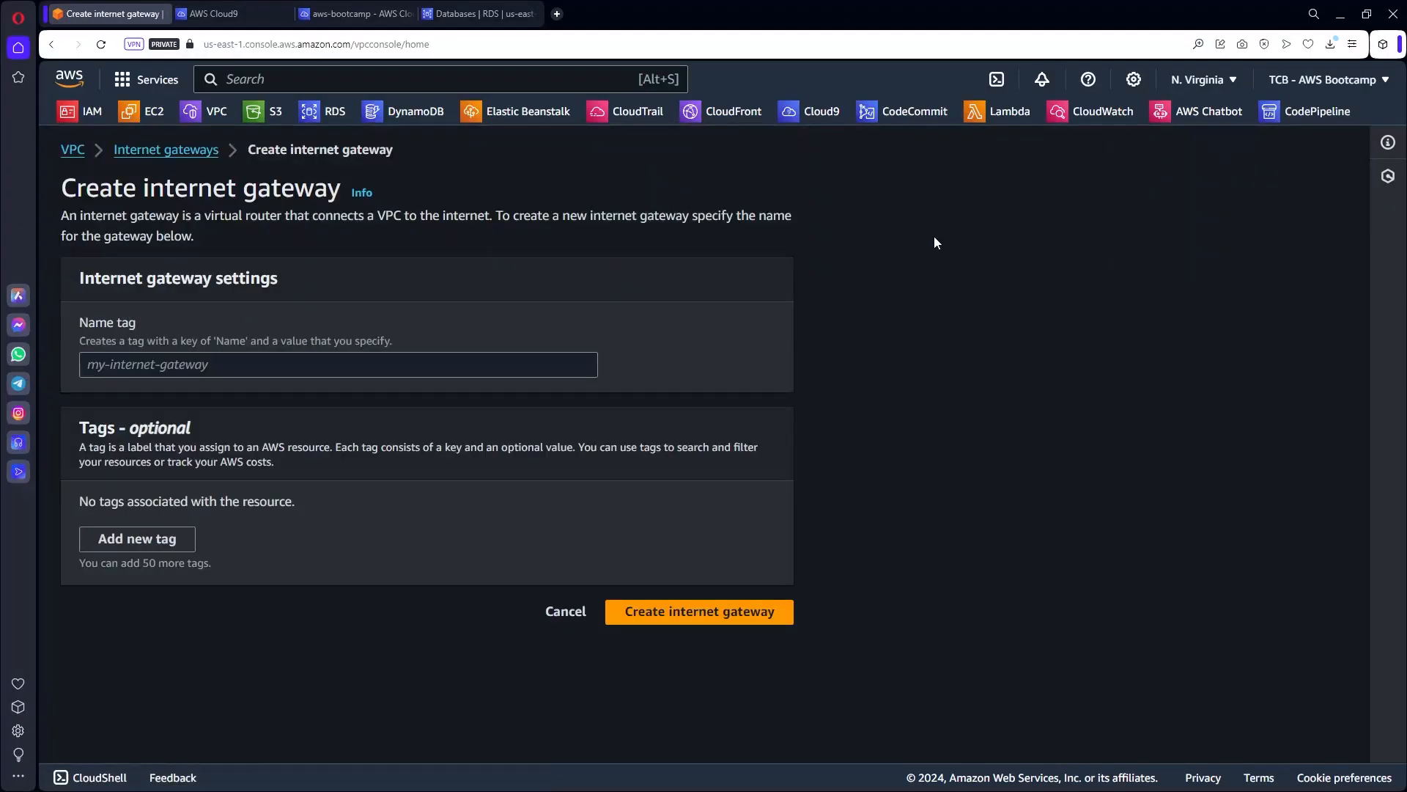
{"action": "left_click", "coordinate": [374, 359]}
{"action": "type", "text": "i"}
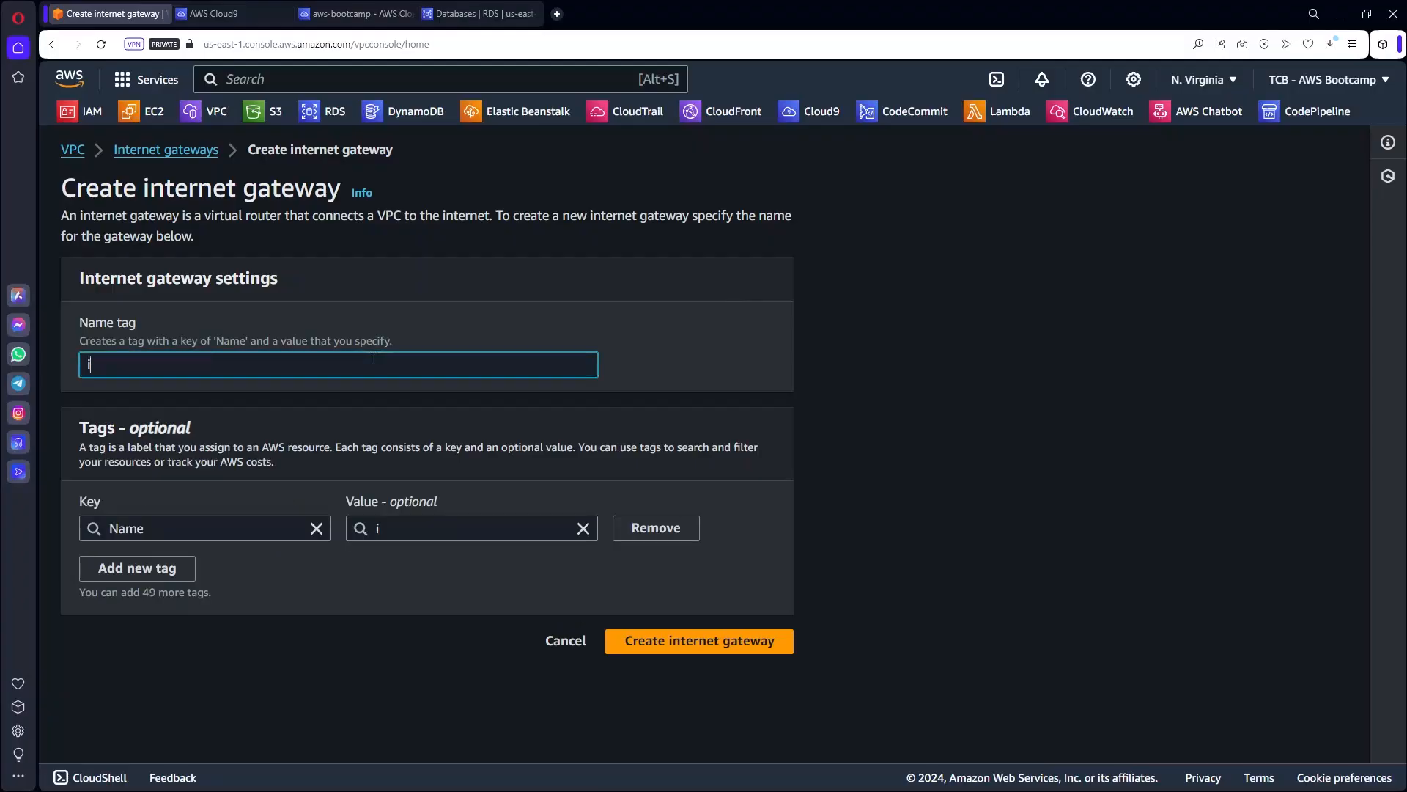
{"action": "type", "text": "gw-mod3"}
{"action": "left_click", "coordinate": [696, 644]}
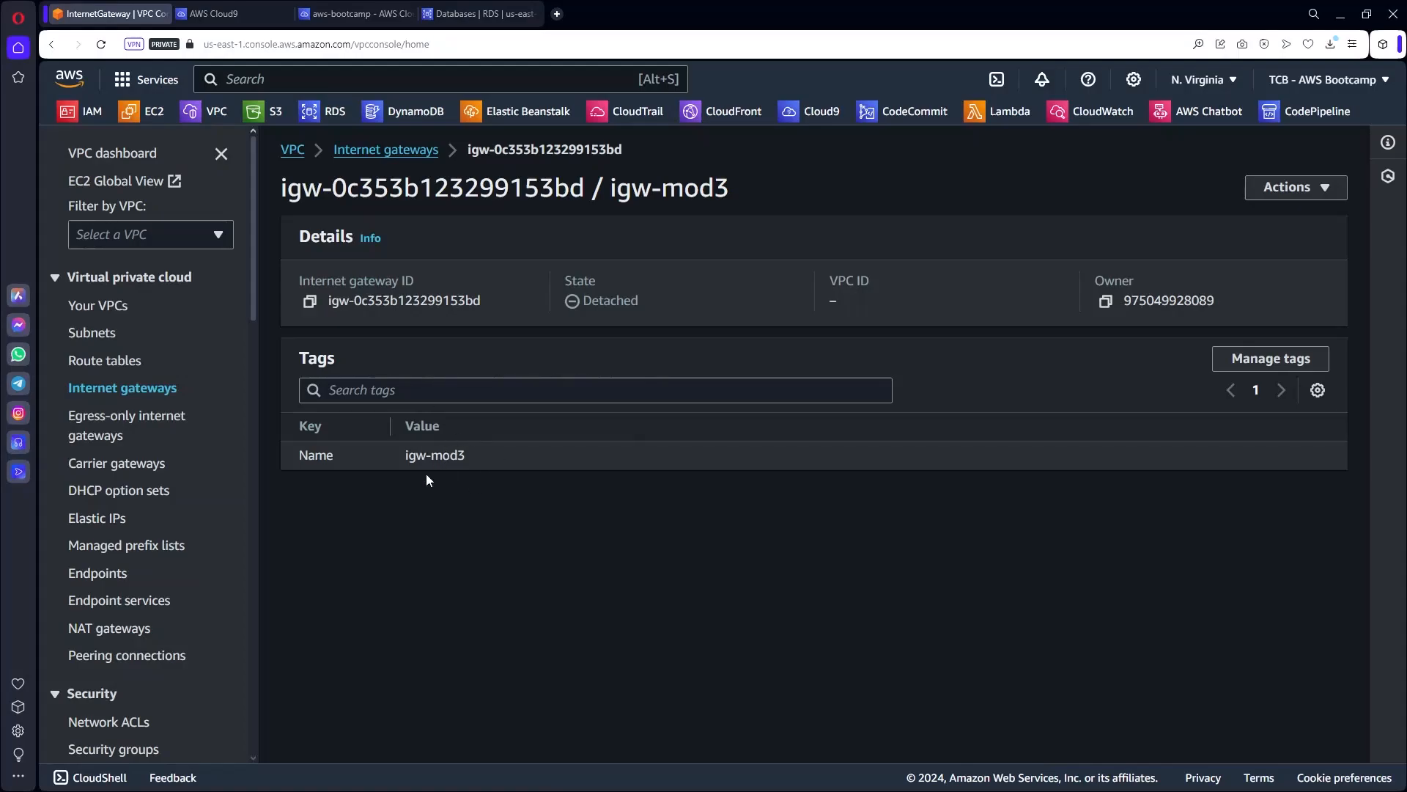
Attach igw-mod3 to vpc-bootcamp through Actions > Attach to VPC.
{"action": "left_click", "coordinate": [1326, 188]}
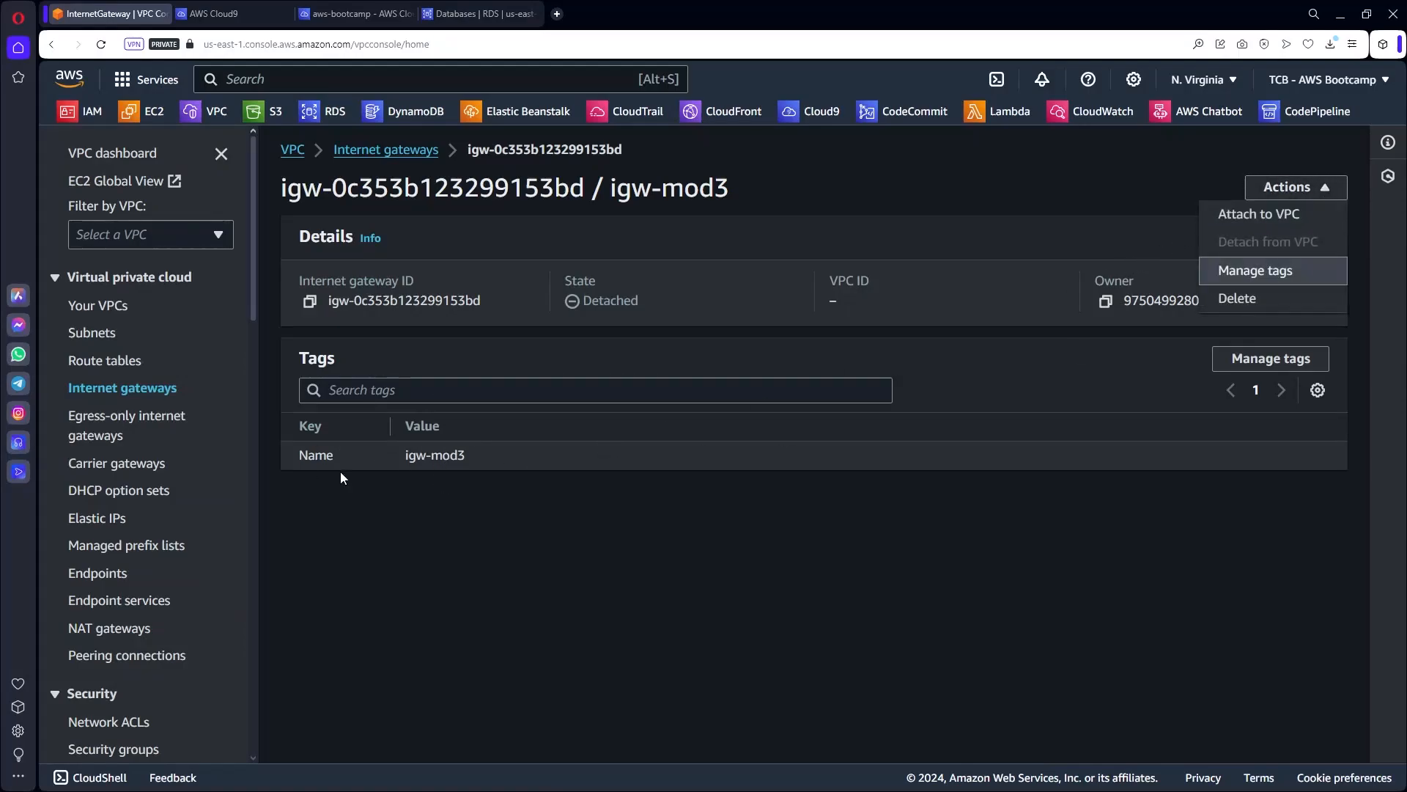
{"action": "left_click", "coordinate": [1241, 216]}
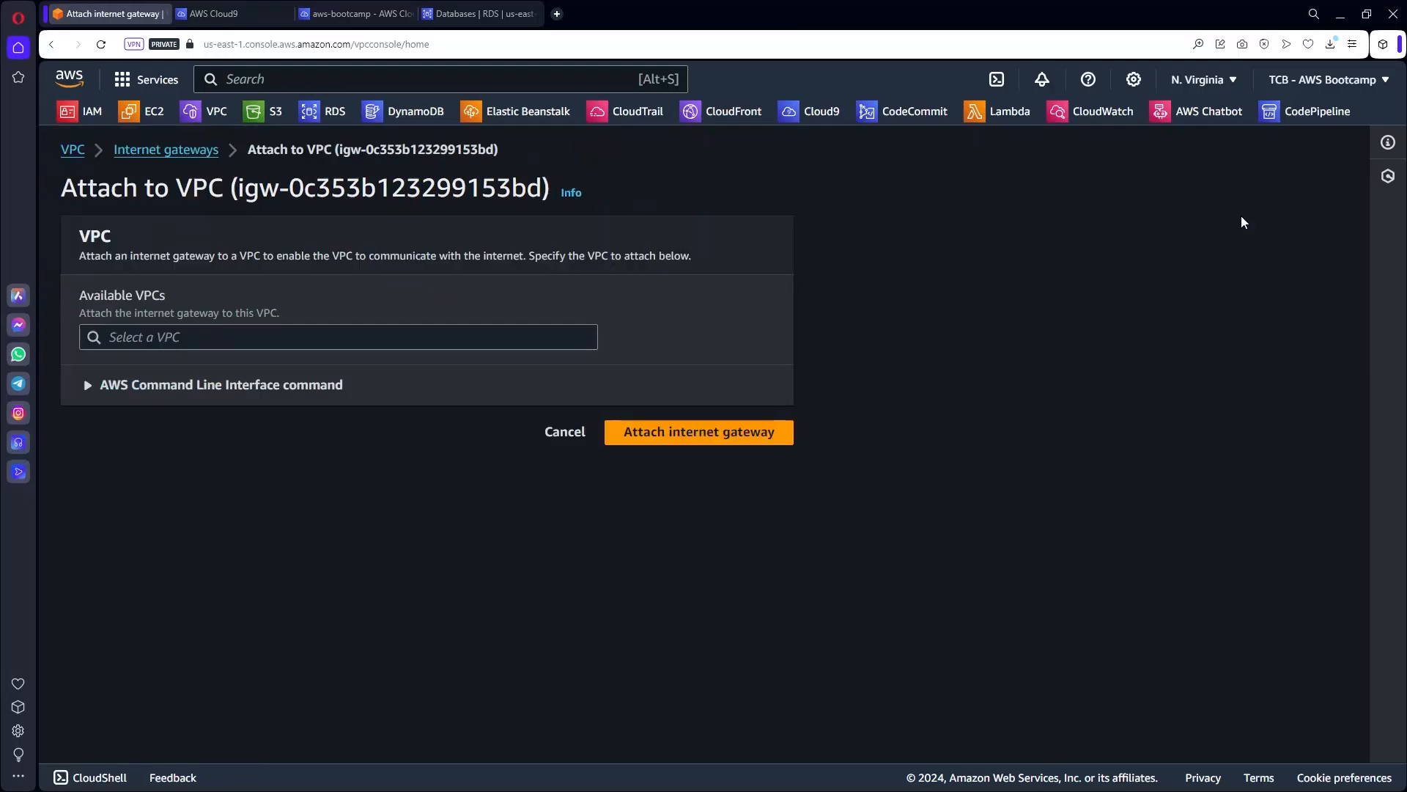
{"action": "left_click", "coordinate": [260, 342]}
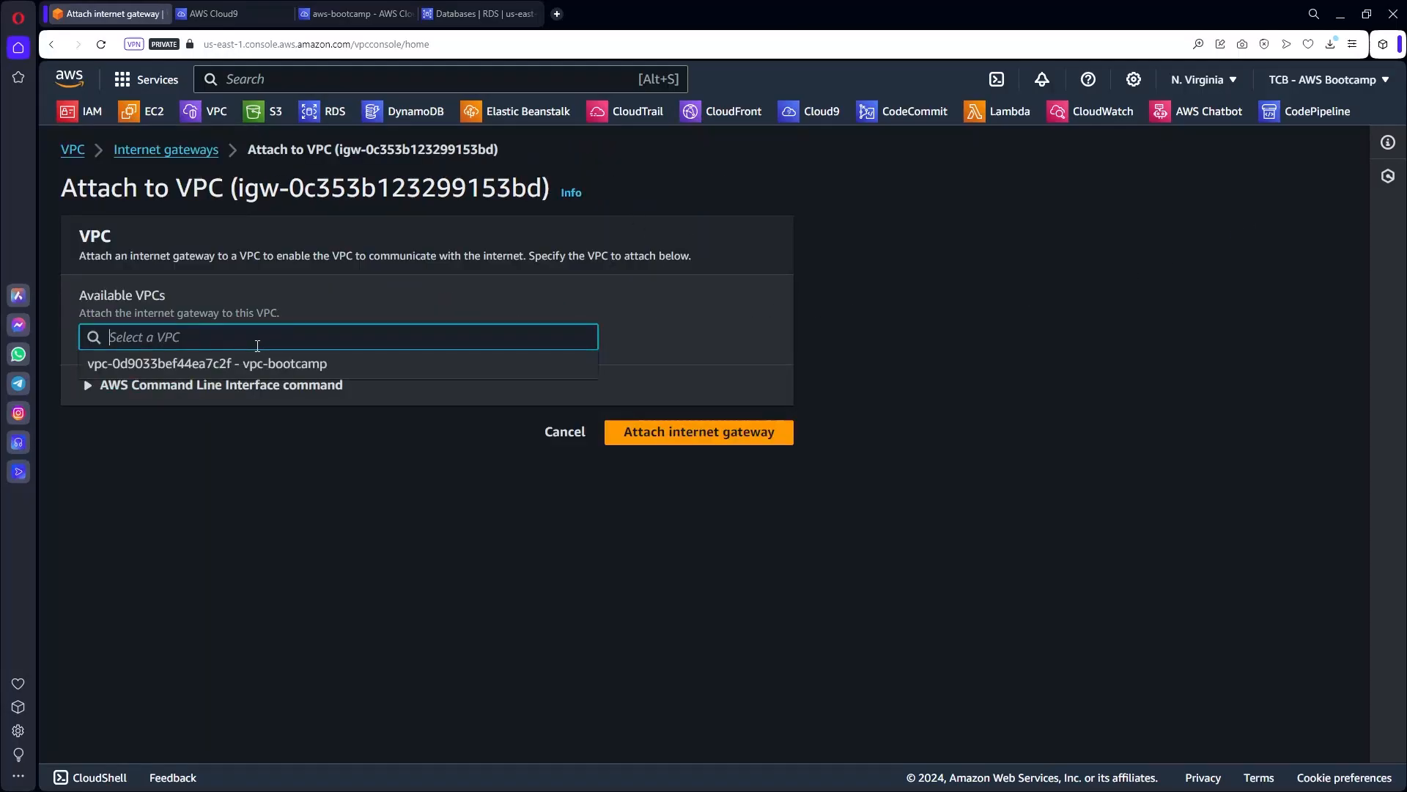
{"action": "left_click", "coordinate": [347, 365]}
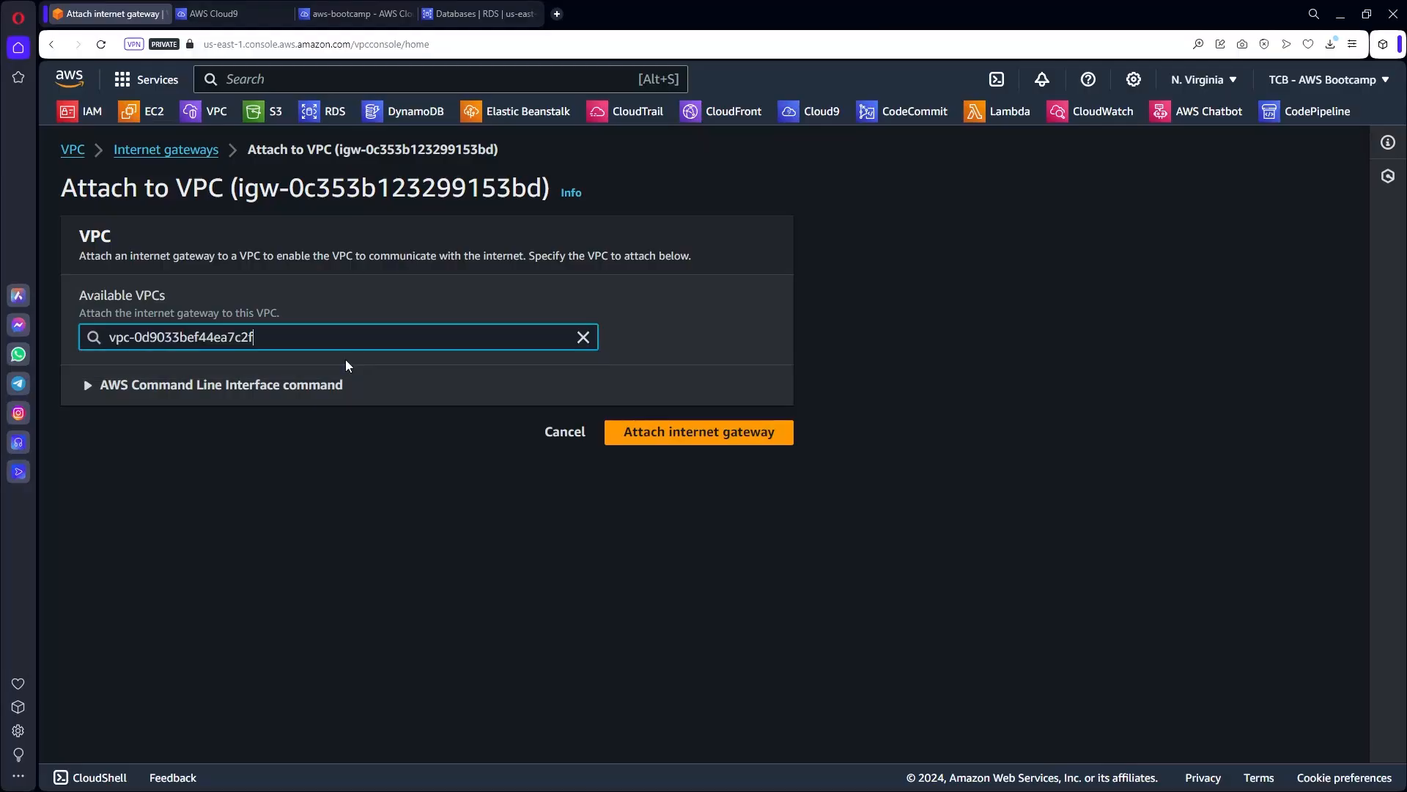
{"action": "left_click", "coordinate": [708, 441]}
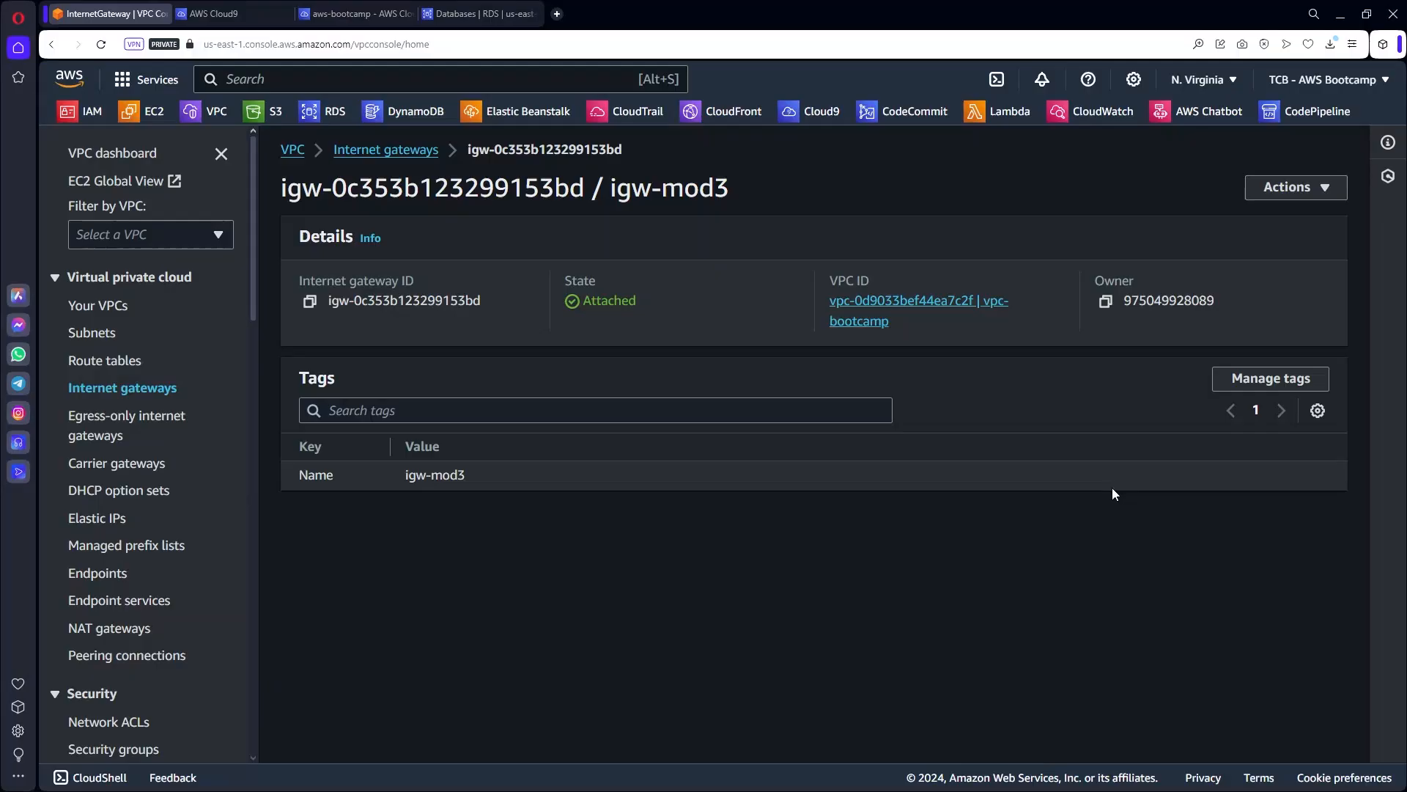
Open vpc-bootcamp's details from Your VPCs and scroll through them.
{"action": "left_click", "coordinate": [106, 306]}
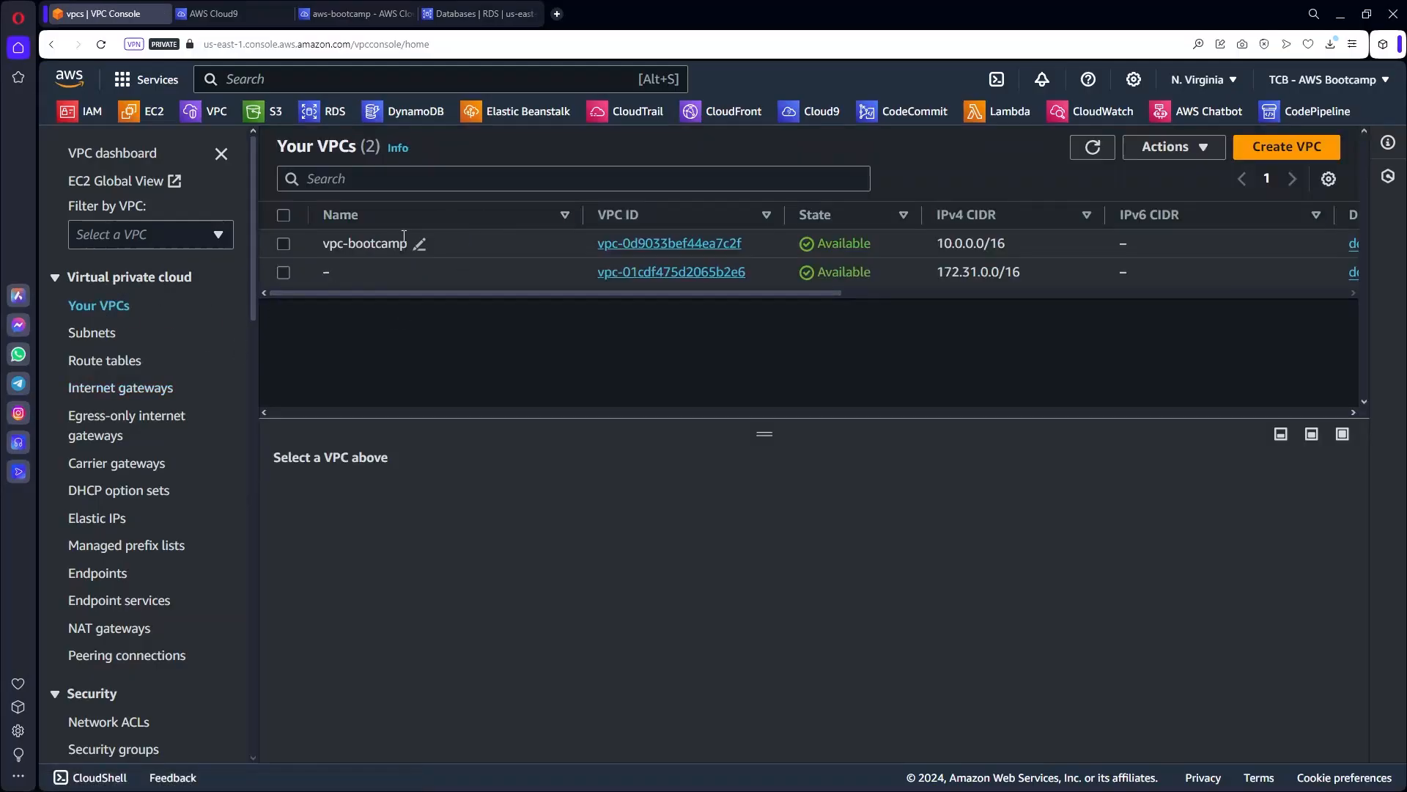
{"action": "left_click", "coordinate": [623, 244]}
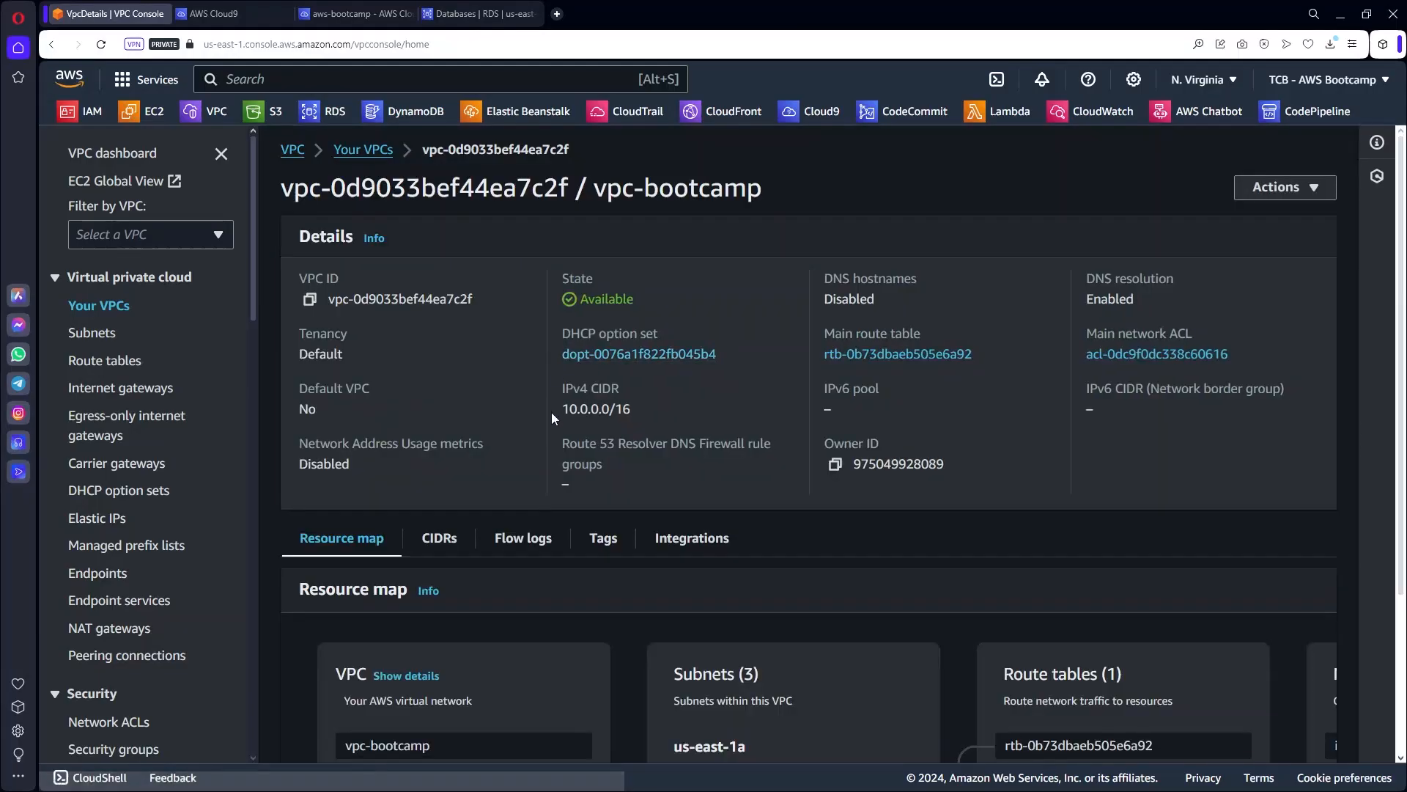
{"action": "scroll", "coordinate": [617, 404], "scroll_direction": "down", "scroll_amount": 2}
{"action": "scroll", "coordinate": [617, 405], "scroll_direction": "down", "scroll_amount": 1}
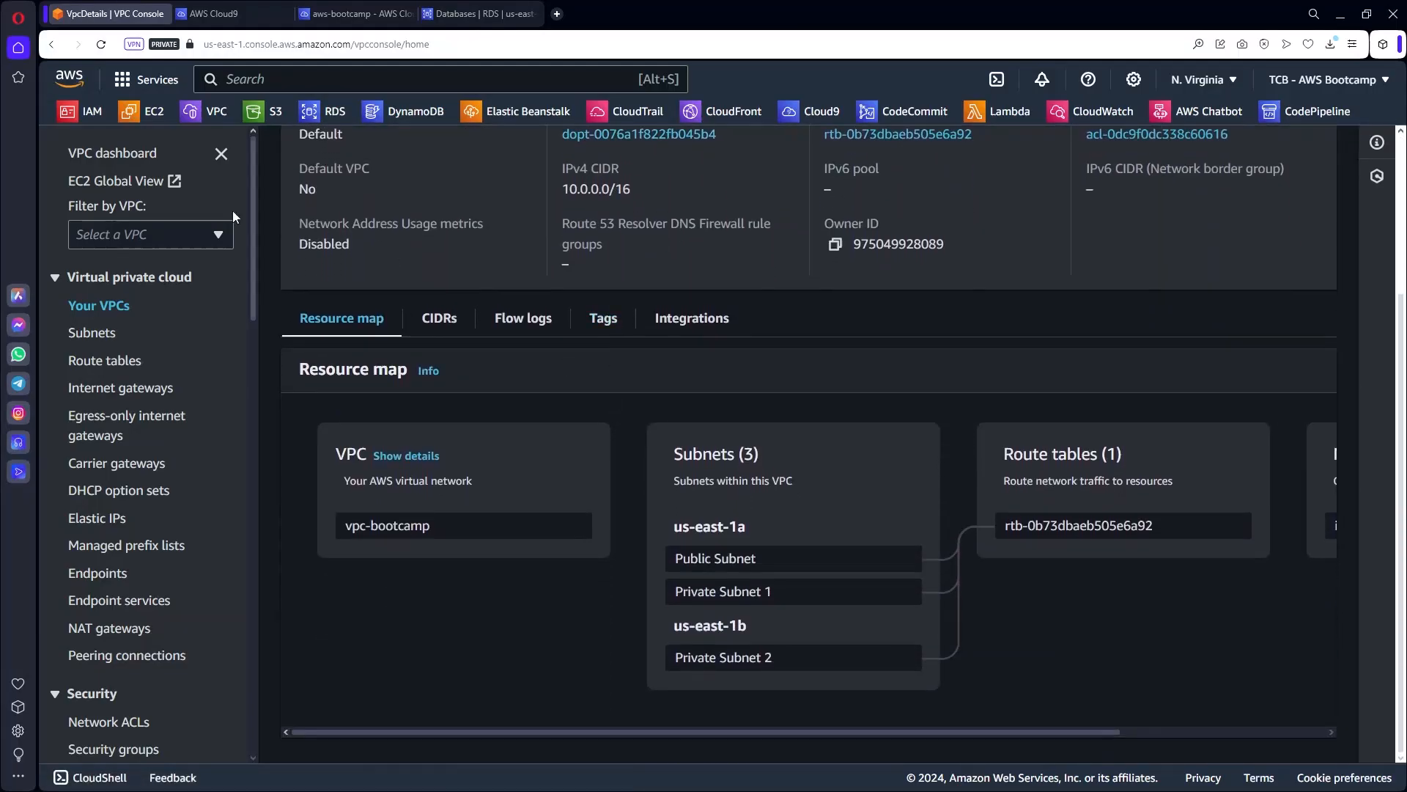
Open Route tables and scroll the table to inspect rtb-0b73dbaeb505e6a92 for vpc-bootcamp.
{"action": "left_click", "coordinate": [134, 359]}
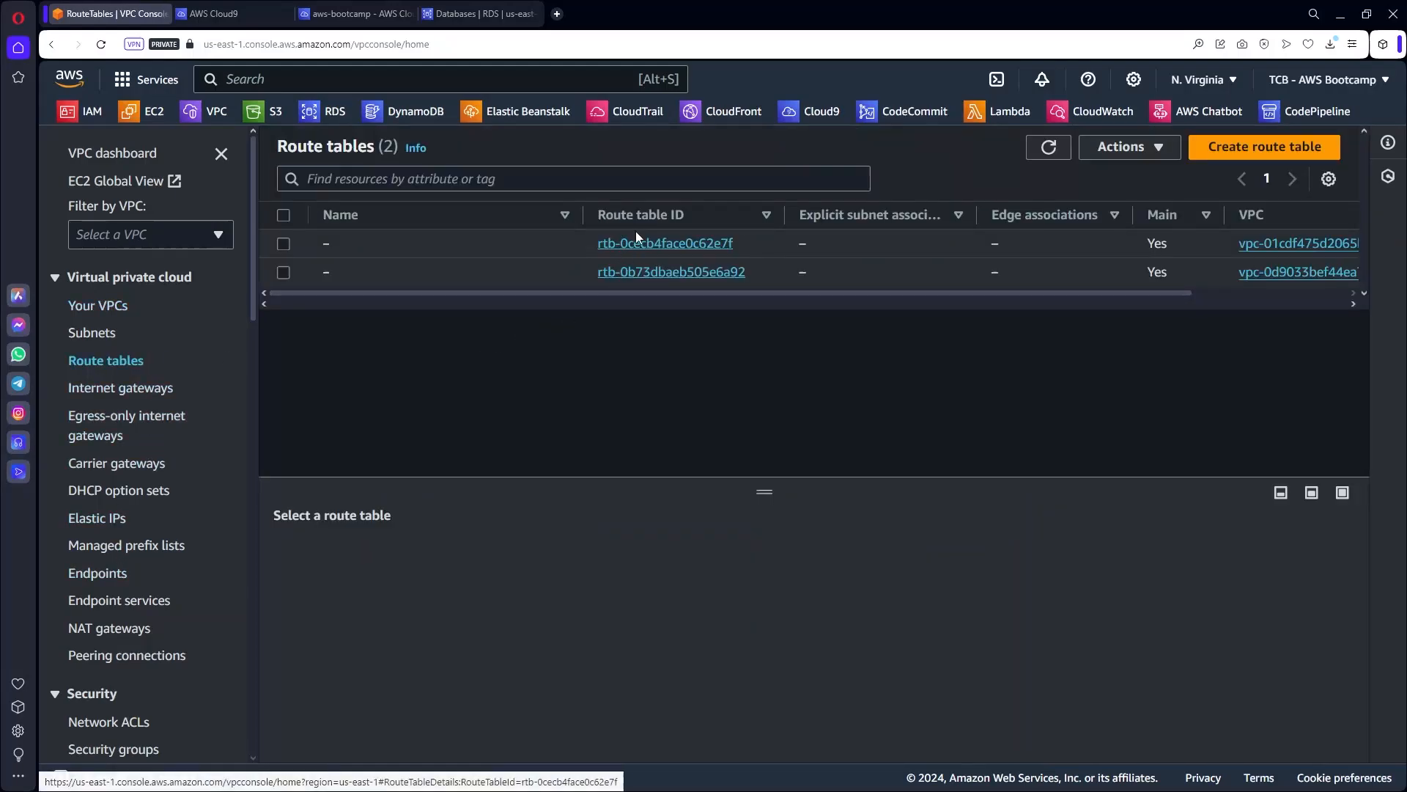
{"action": "left_click_drag", "start_coordinate": [658, 295], "coordinate": [865, 296]}
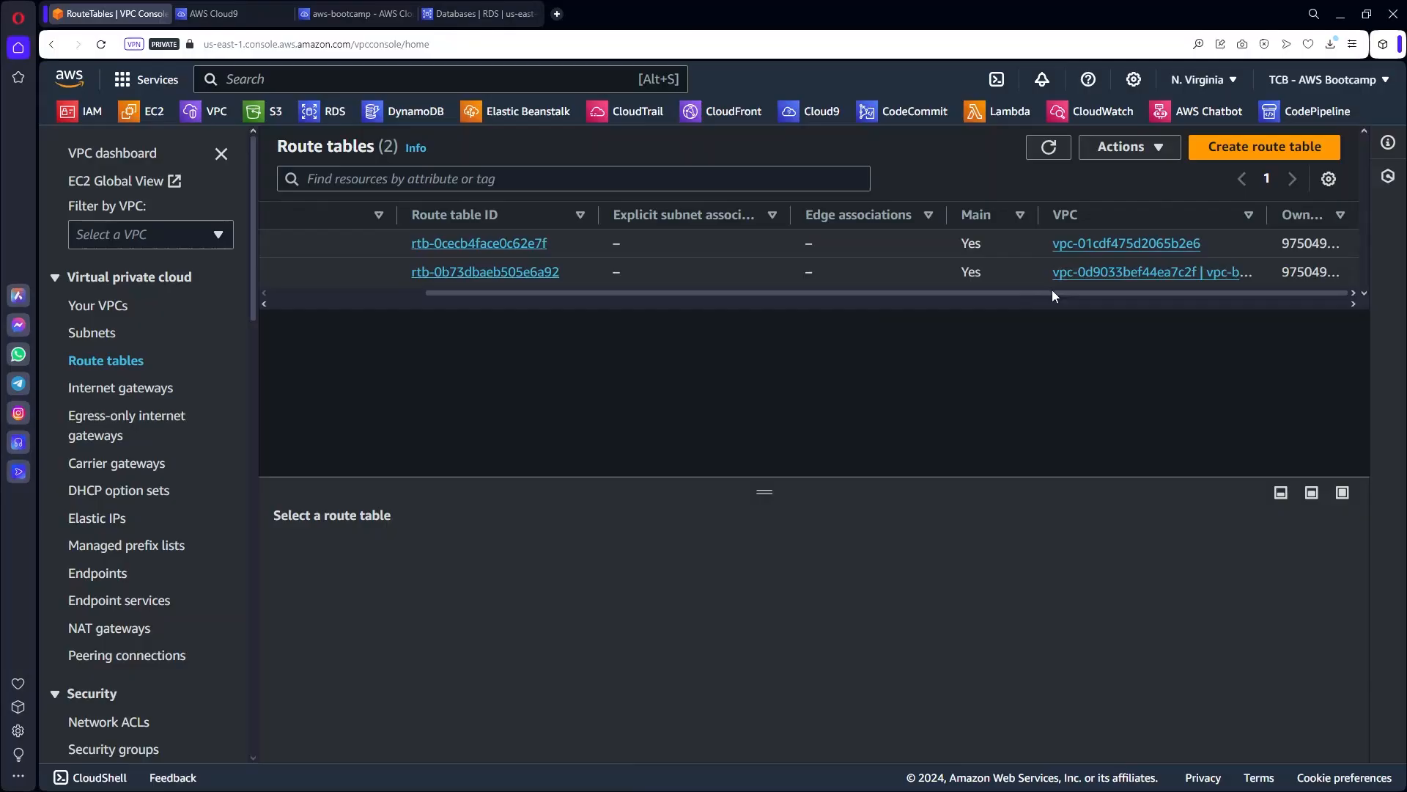
{"action": "left_click_drag", "start_coordinate": [1268, 215], "coordinate": [1356, 216]}
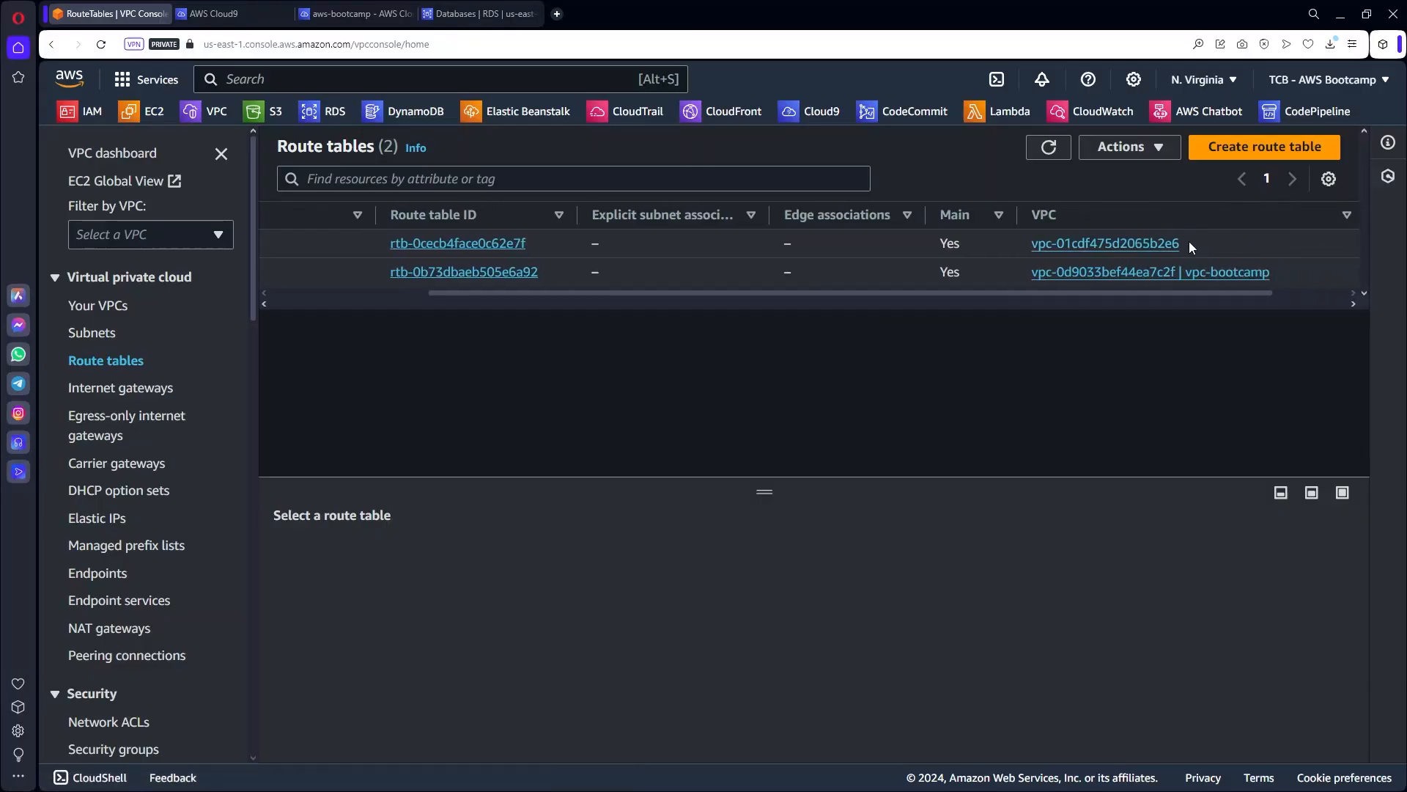
Add a 0.0.0.0/0 route to internet gateway igw-mod3 in route table rtb-0b73dbaeb505e6a92 and save it.
{"action": "left_click", "coordinate": [478, 271]}
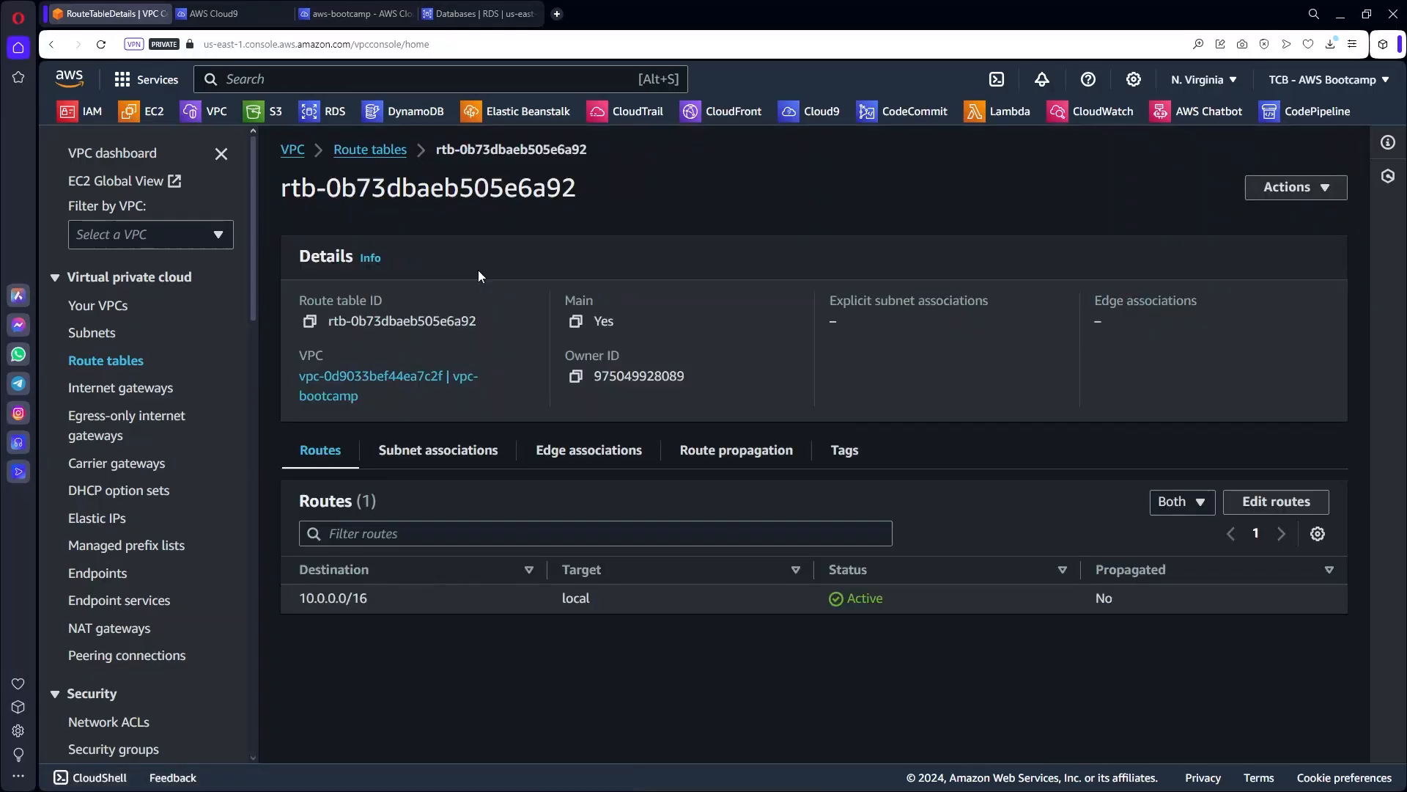
{"action": "left_click", "coordinate": [1274, 503]}
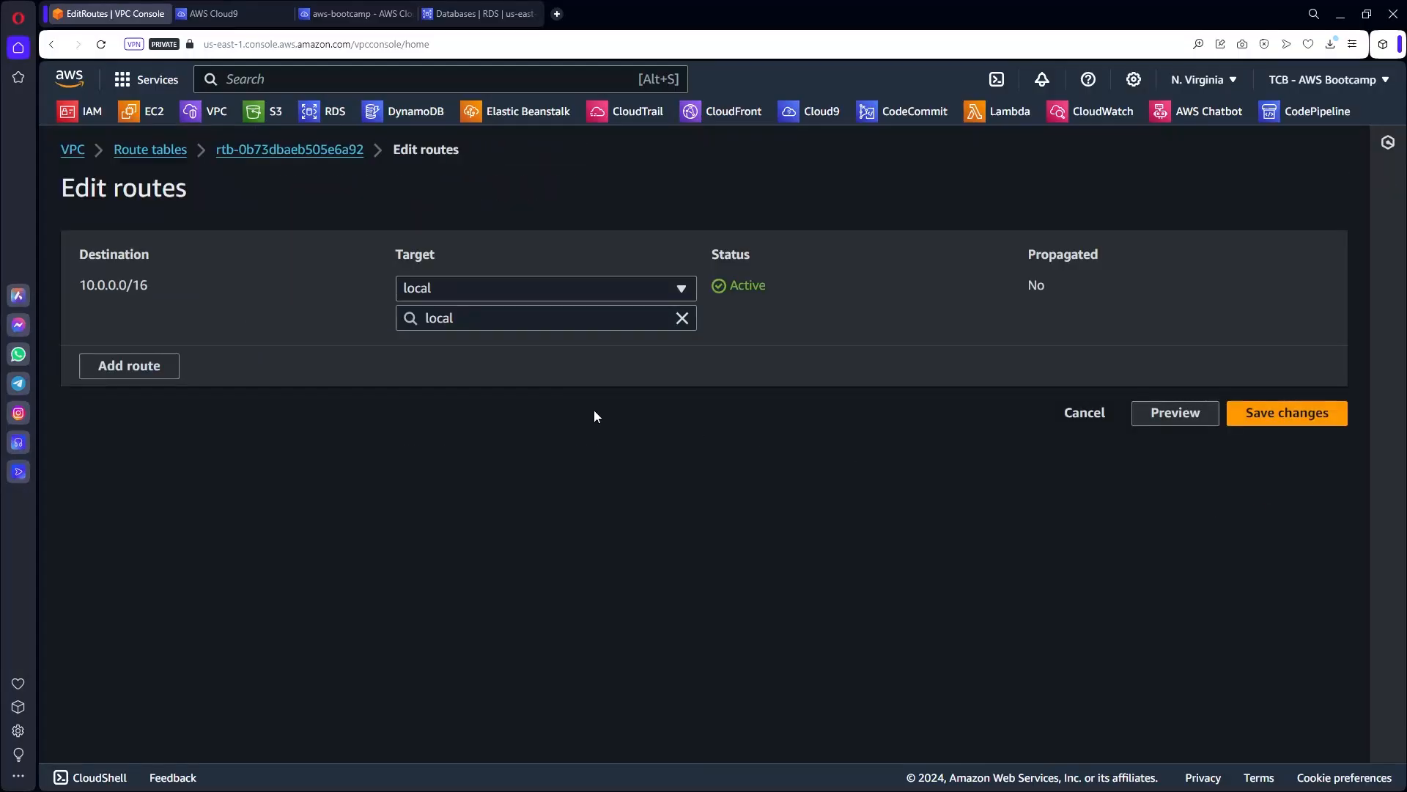
{"action": "left_click", "coordinate": [136, 369]}
{"action": "left_click", "coordinate": [134, 362]}
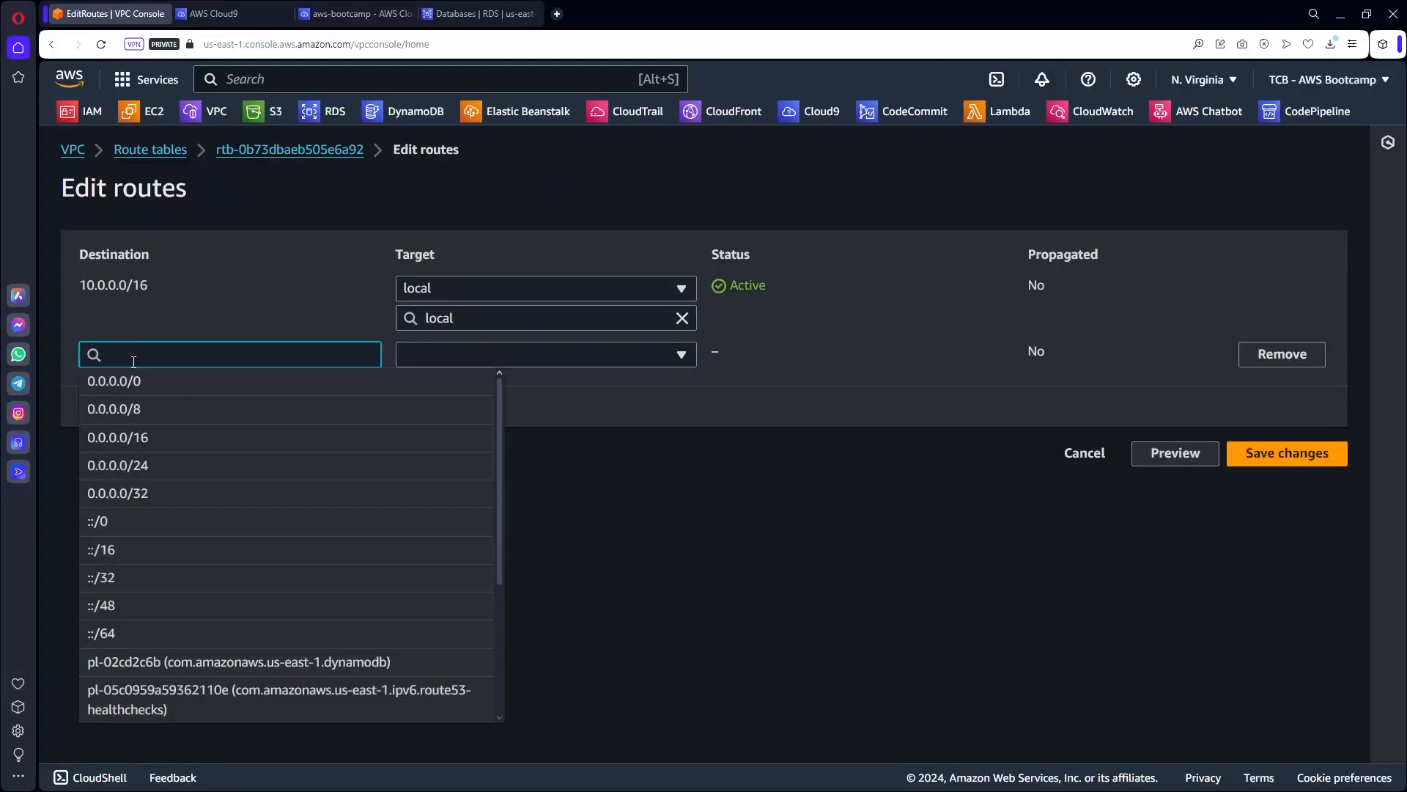
{"action": "left_click", "coordinate": [134, 381]}
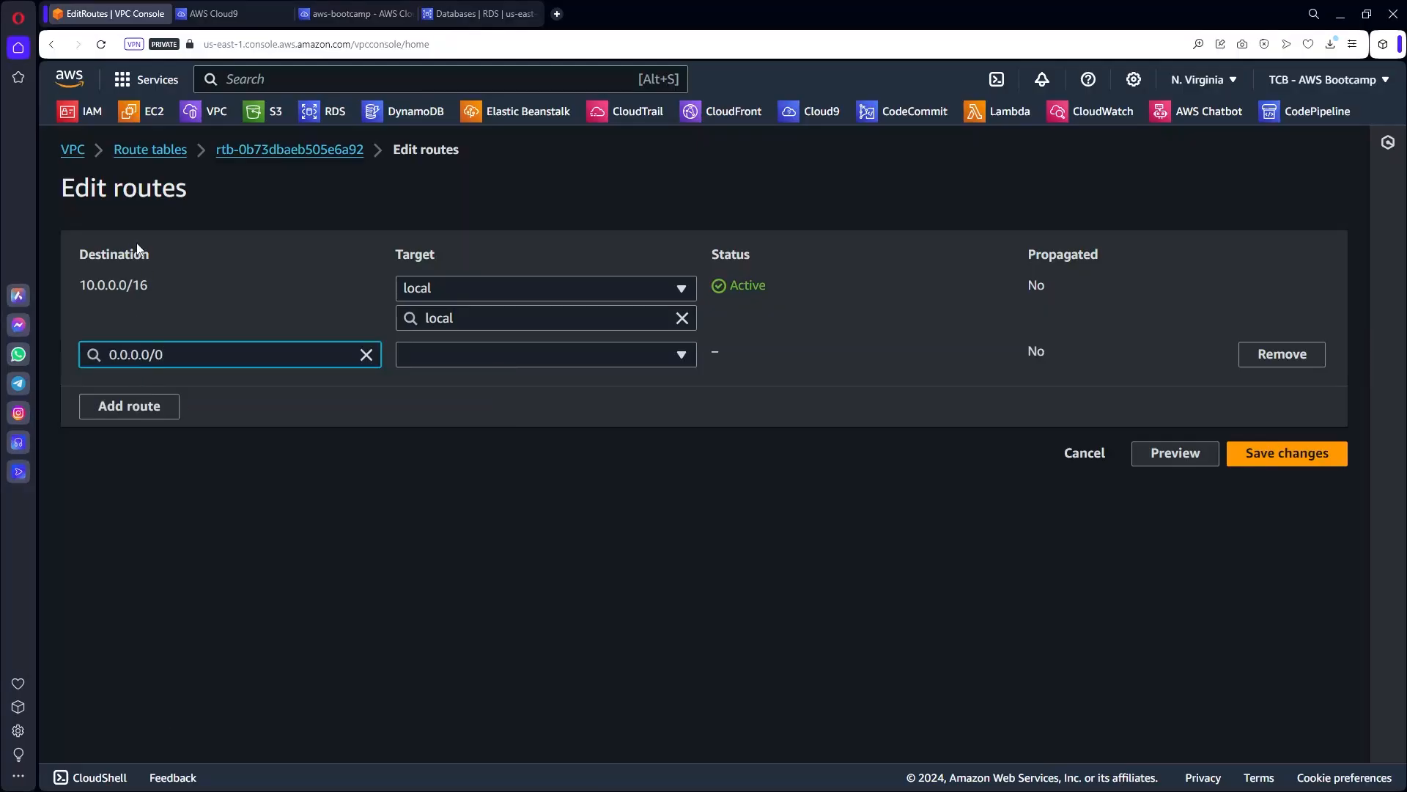
{"action": "left_click", "coordinate": [482, 359]}
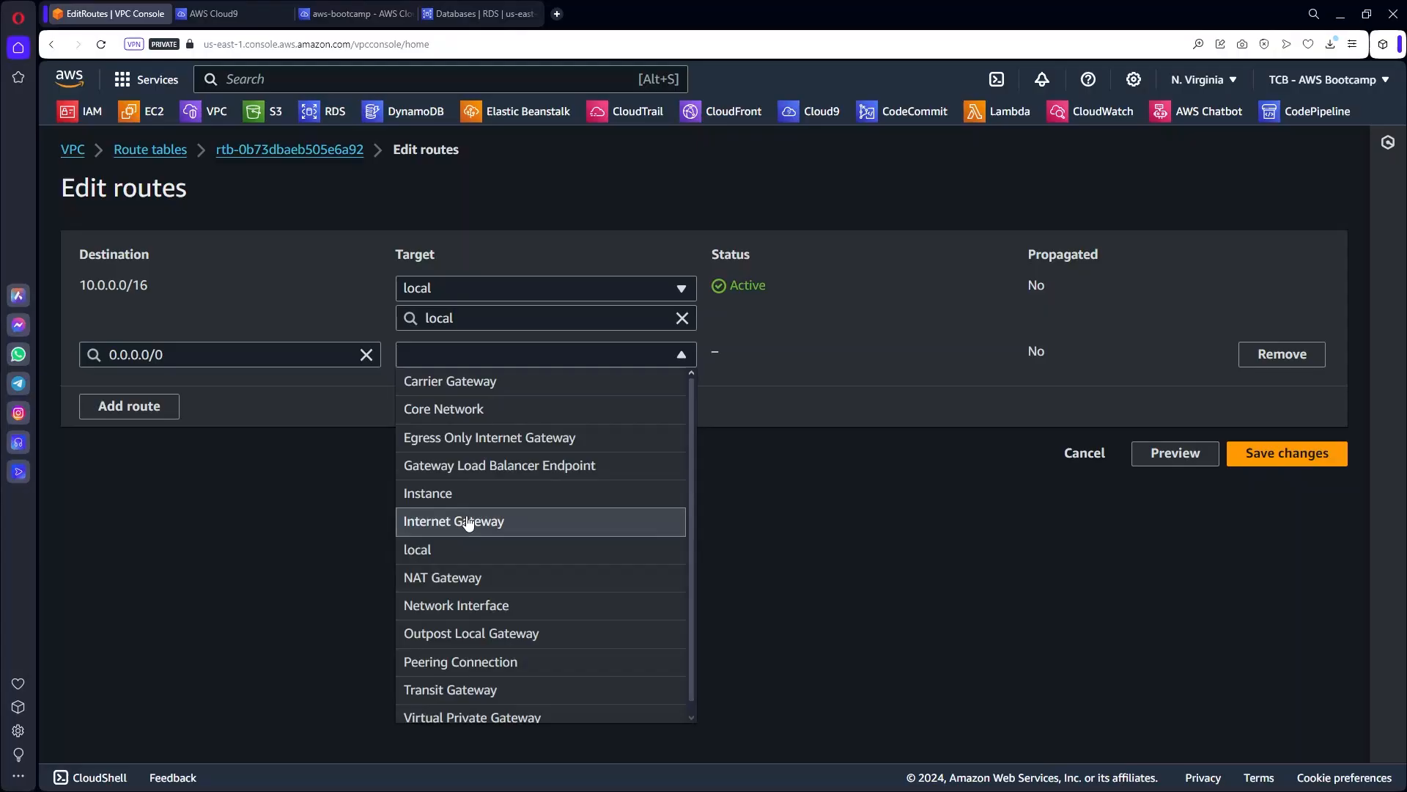
{"action": "left_click", "coordinate": [468, 521]}
{"action": "left_click", "coordinate": [473, 388]}
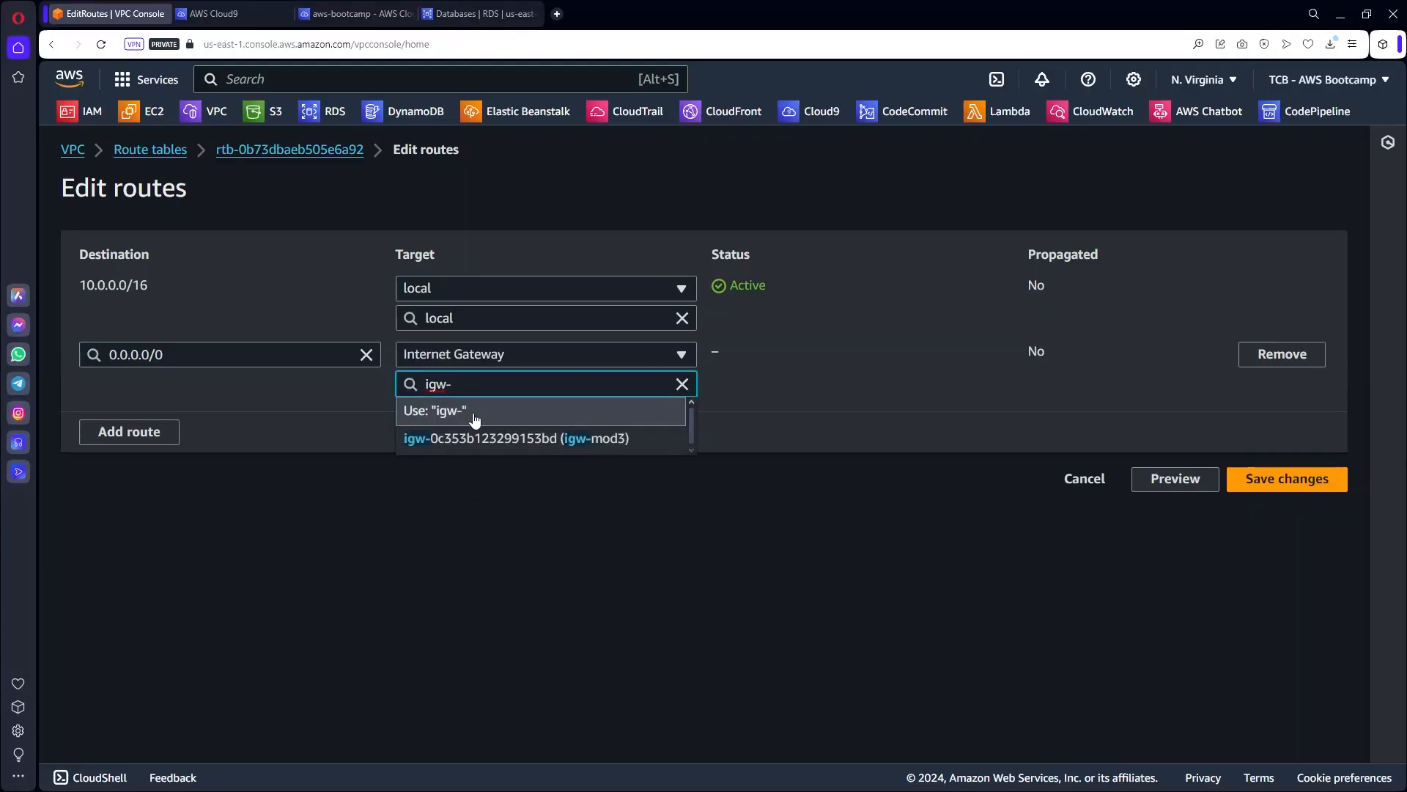
{"action": "left_click", "coordinate": [601, 439]}
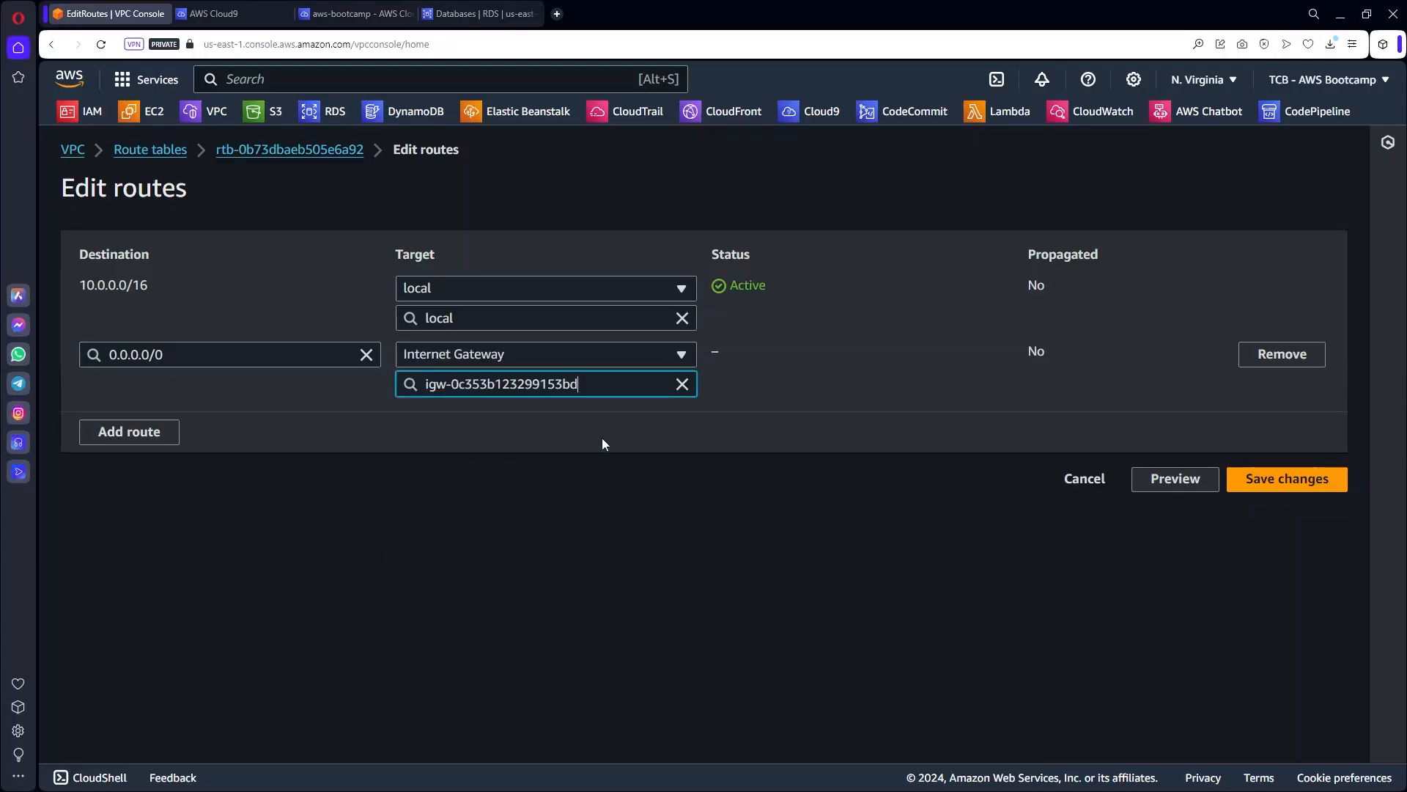
{"action": "left_click", "coordinate": [1287, 478]}
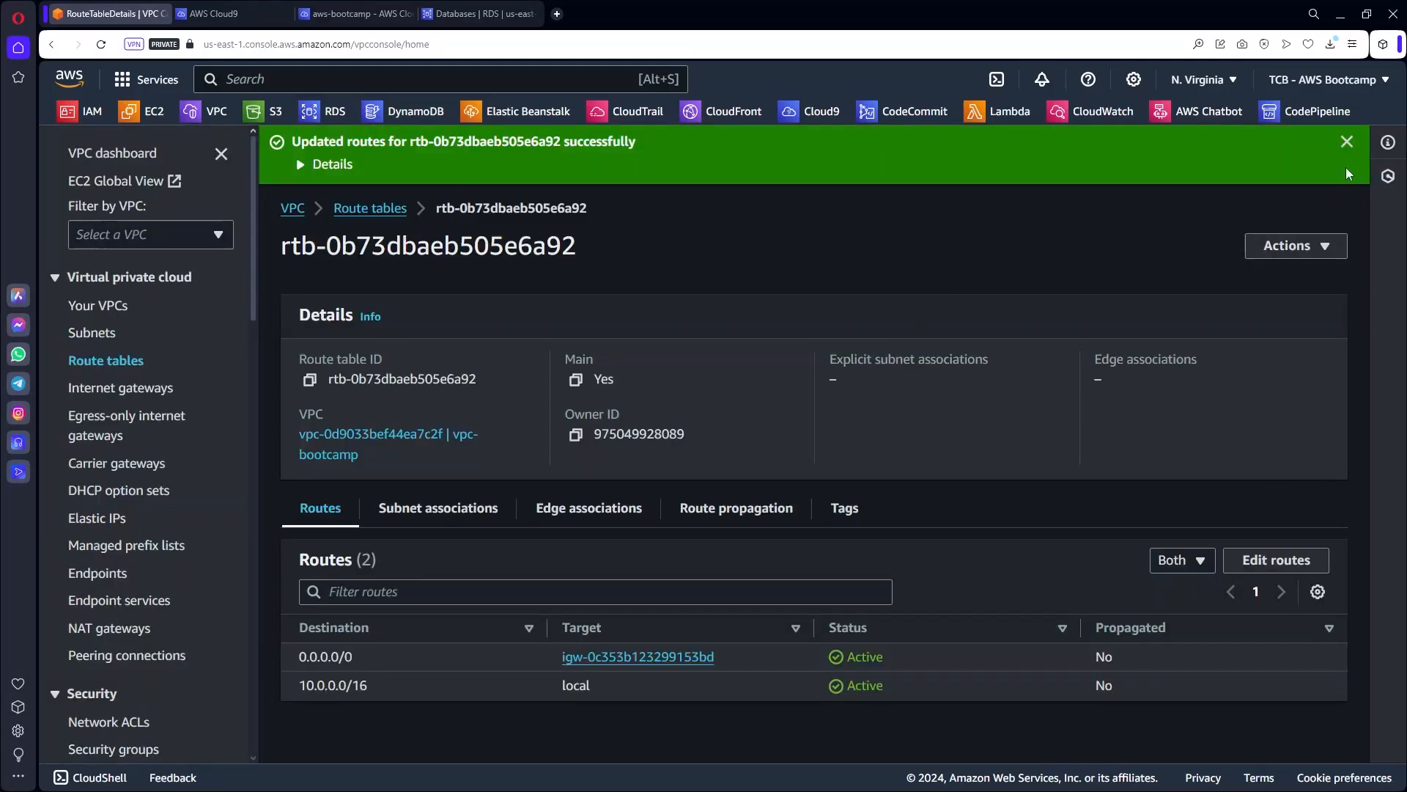
{"action": "left_click", "coordinate": [1346, 141]}
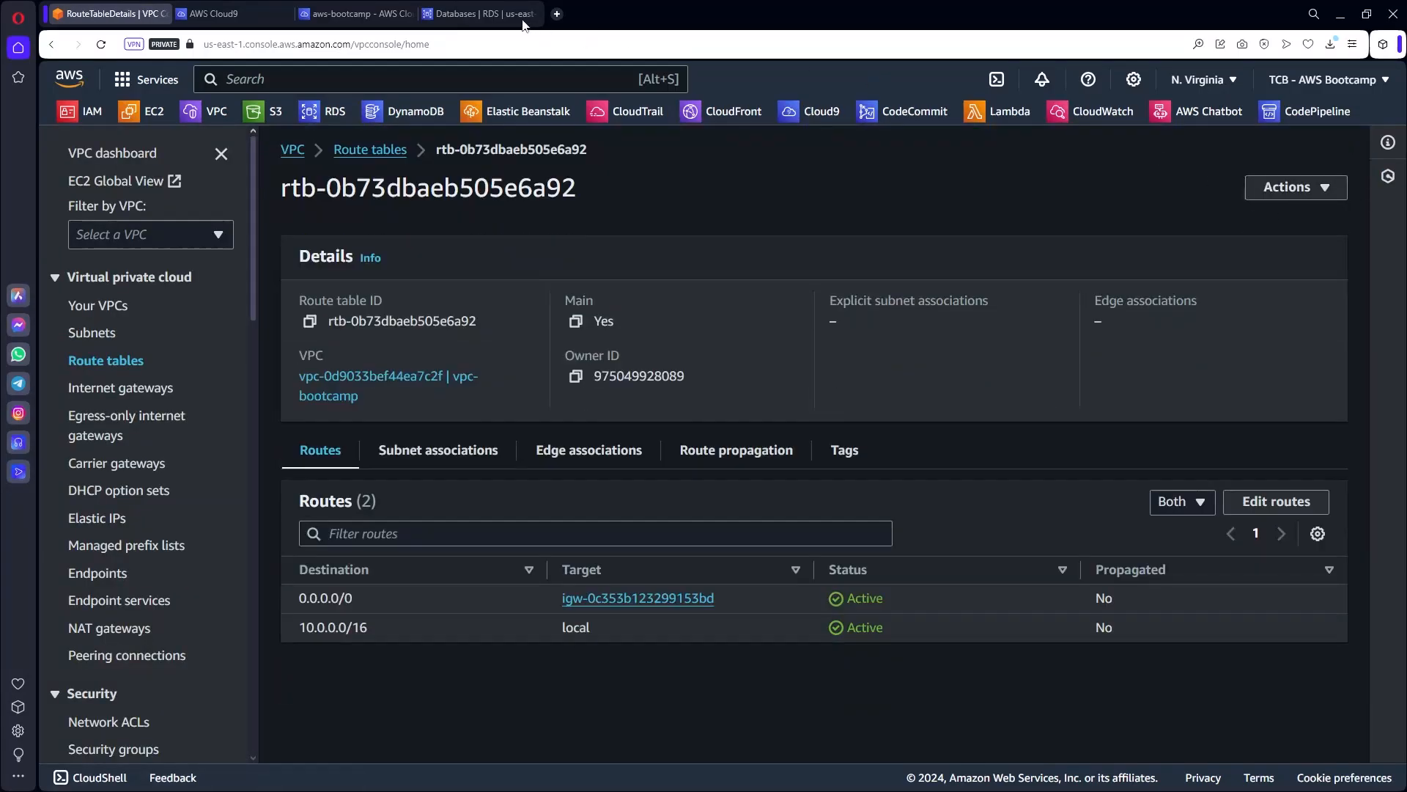
{"action": "left_click", "coordinate": [356, 14]}
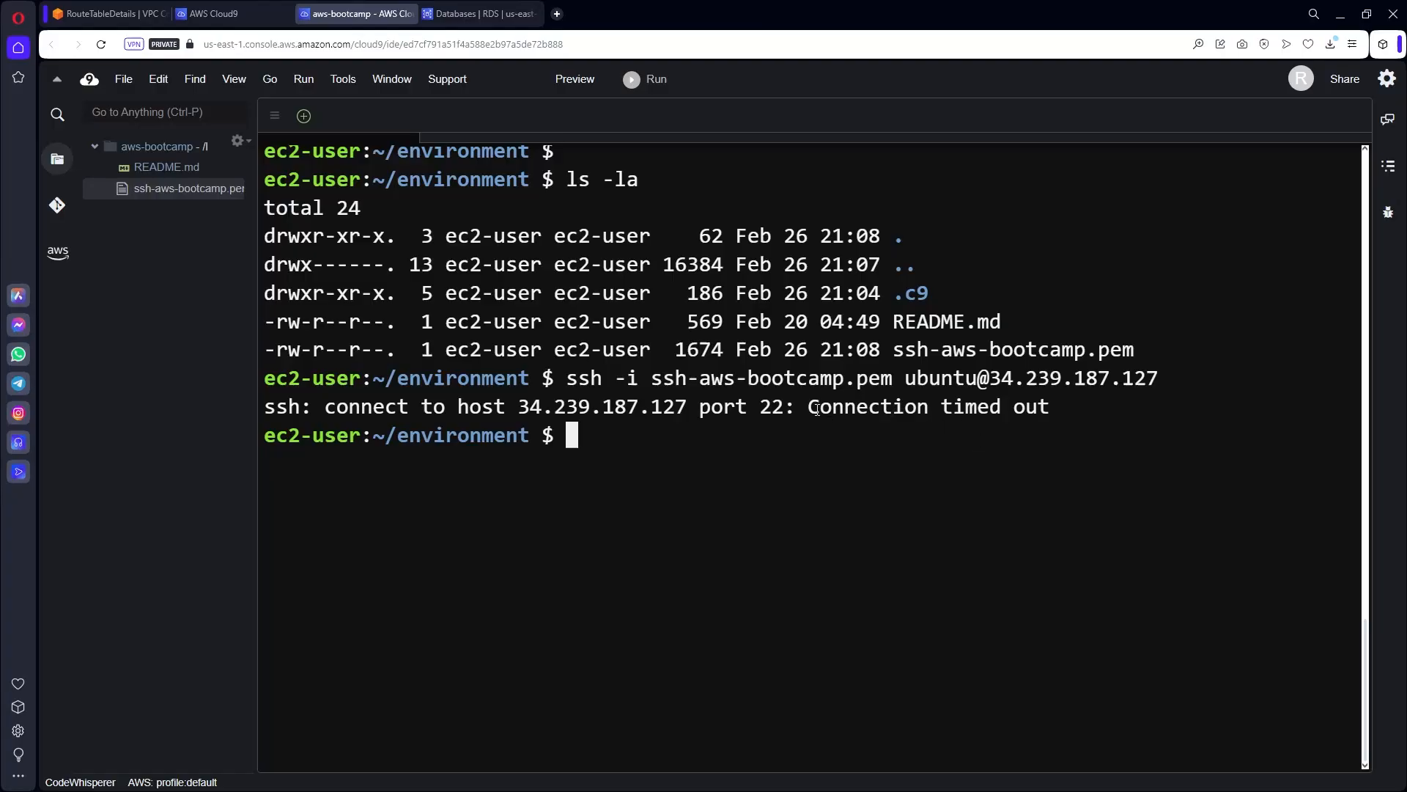
Rerun the previous ssh -i command to the app instance and answer yes to the host-key prompt.
{"action": "left_click_drag", "start_coordinate": [810, 410], "coordinate": [1073, 388]}
{"action": "left_click", "coordinate": [1060, 422]}
{"action": "key", "text": "ctrl+l"}
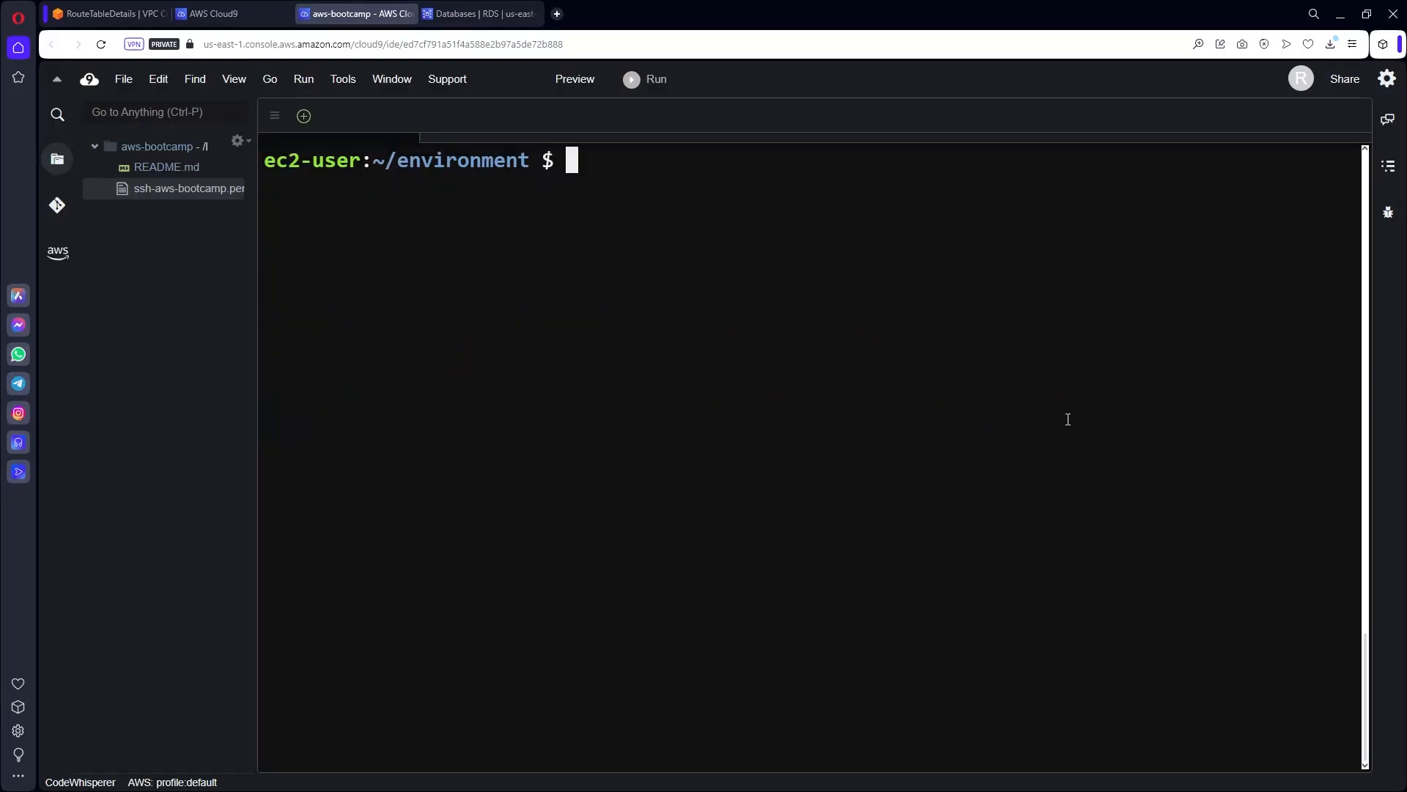
{"action": "key", "text": "Up"}
{"action": "key", "text": "Return"}
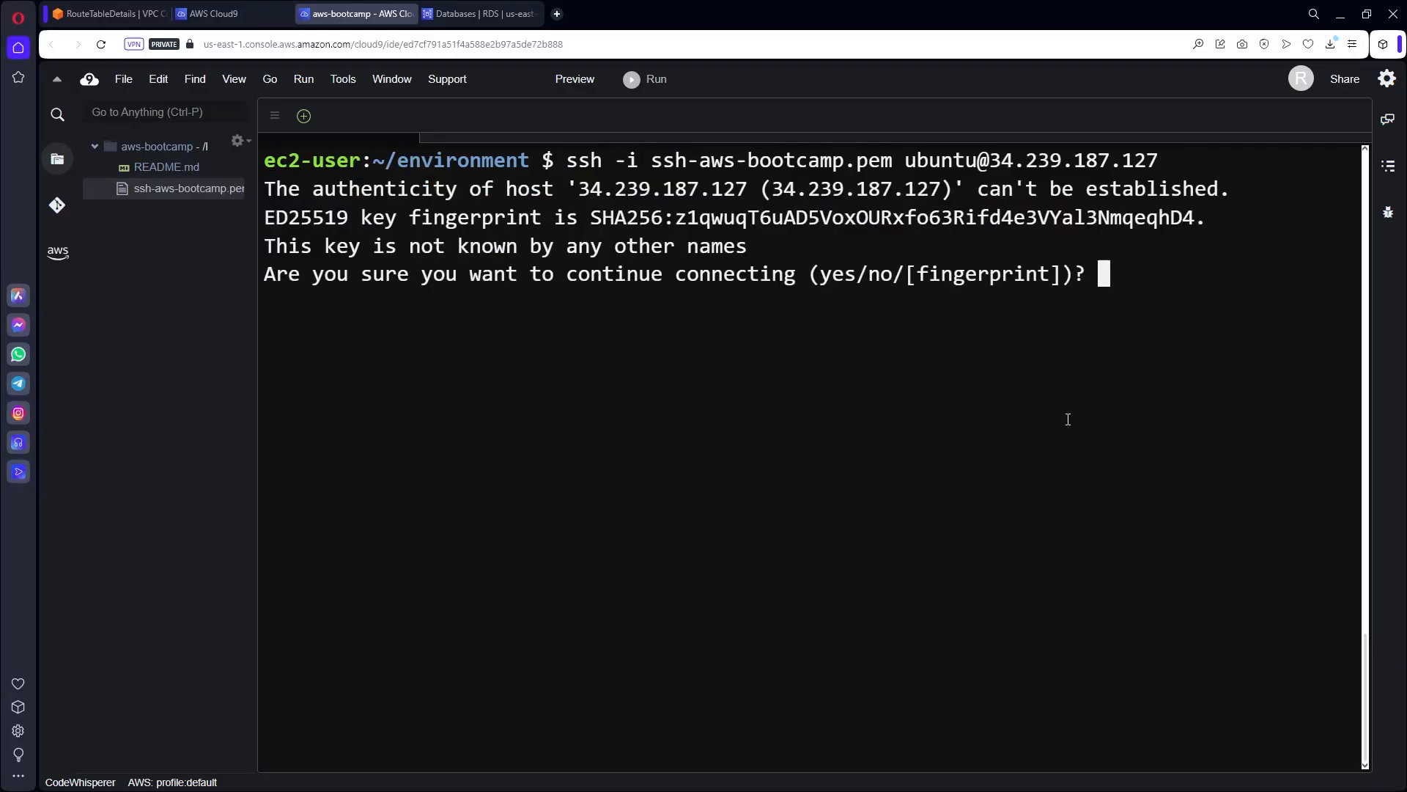
{"action": "type", "text": "yes"}
{"action": "key", "text": "Return"}
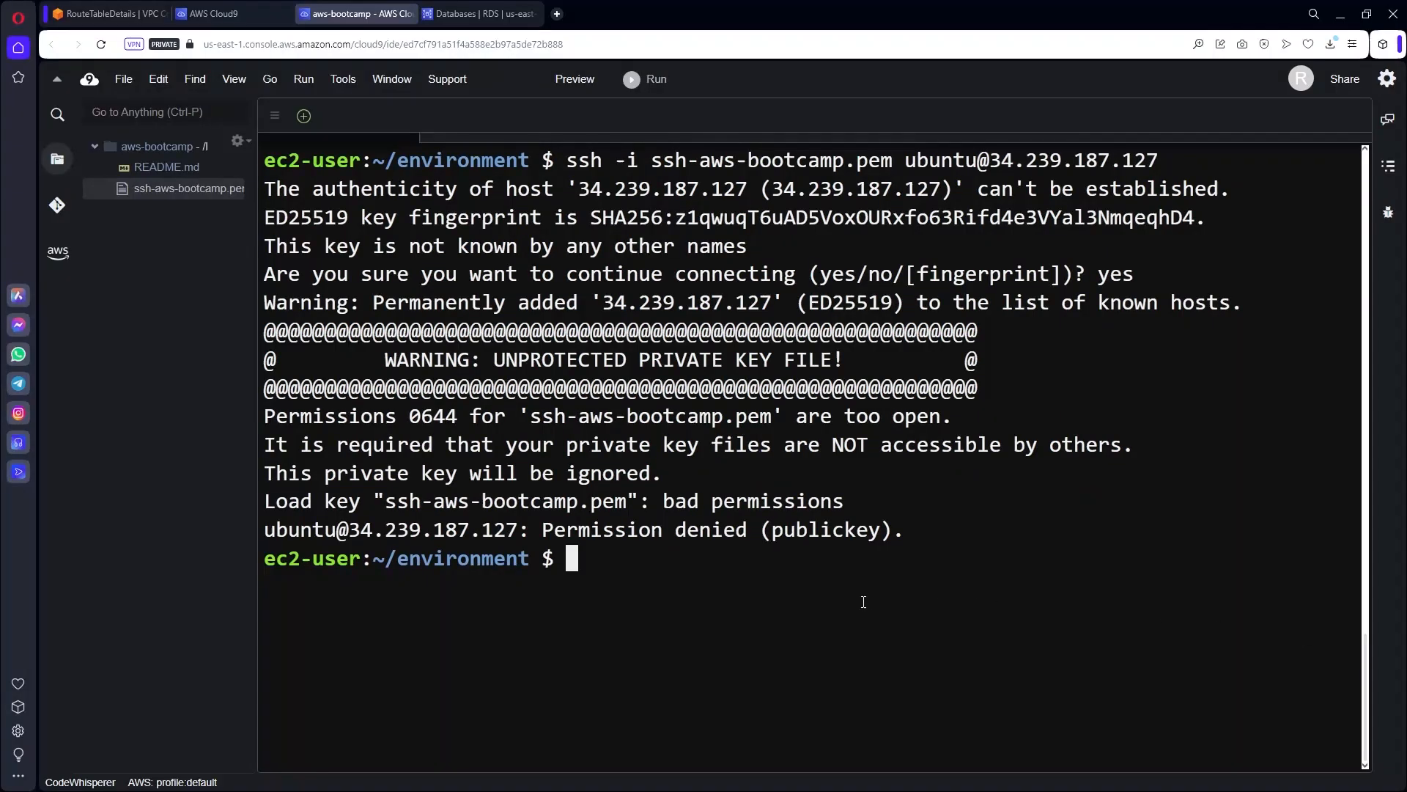
{"action": "key", "text": "ctrl+l"}
List ssh-aws-bootcamp.pem with ls -la to check its current read-write permissions.
{"action": "type", "text": "ls -ls"}
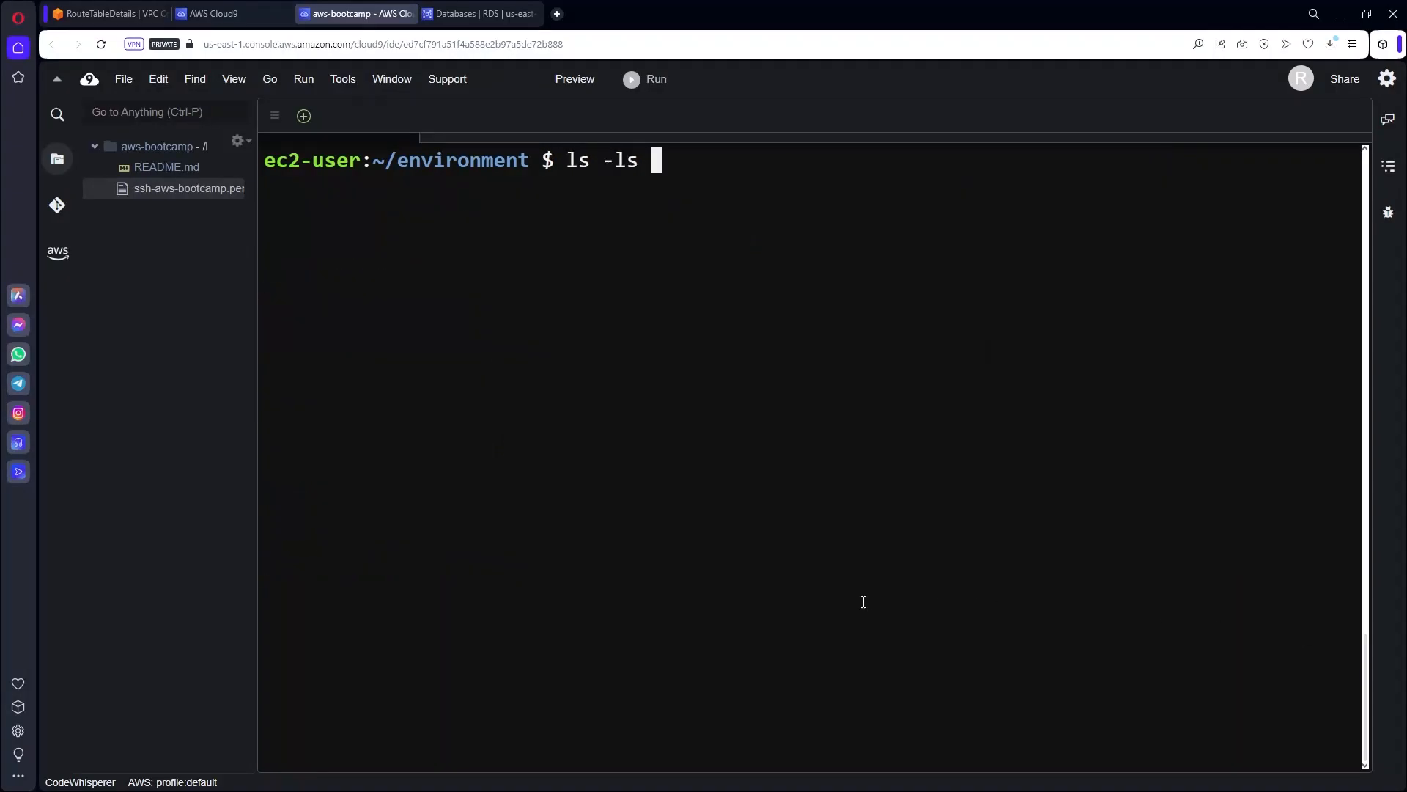
{"action": "key", "text": "BackSpace"}
{"action": "key", "text": "BackSpace"}
{"action": "type", "text": "a ss"}
{"action": "key", "text": "Tab"}
{"action": "key", "text": "Return"}
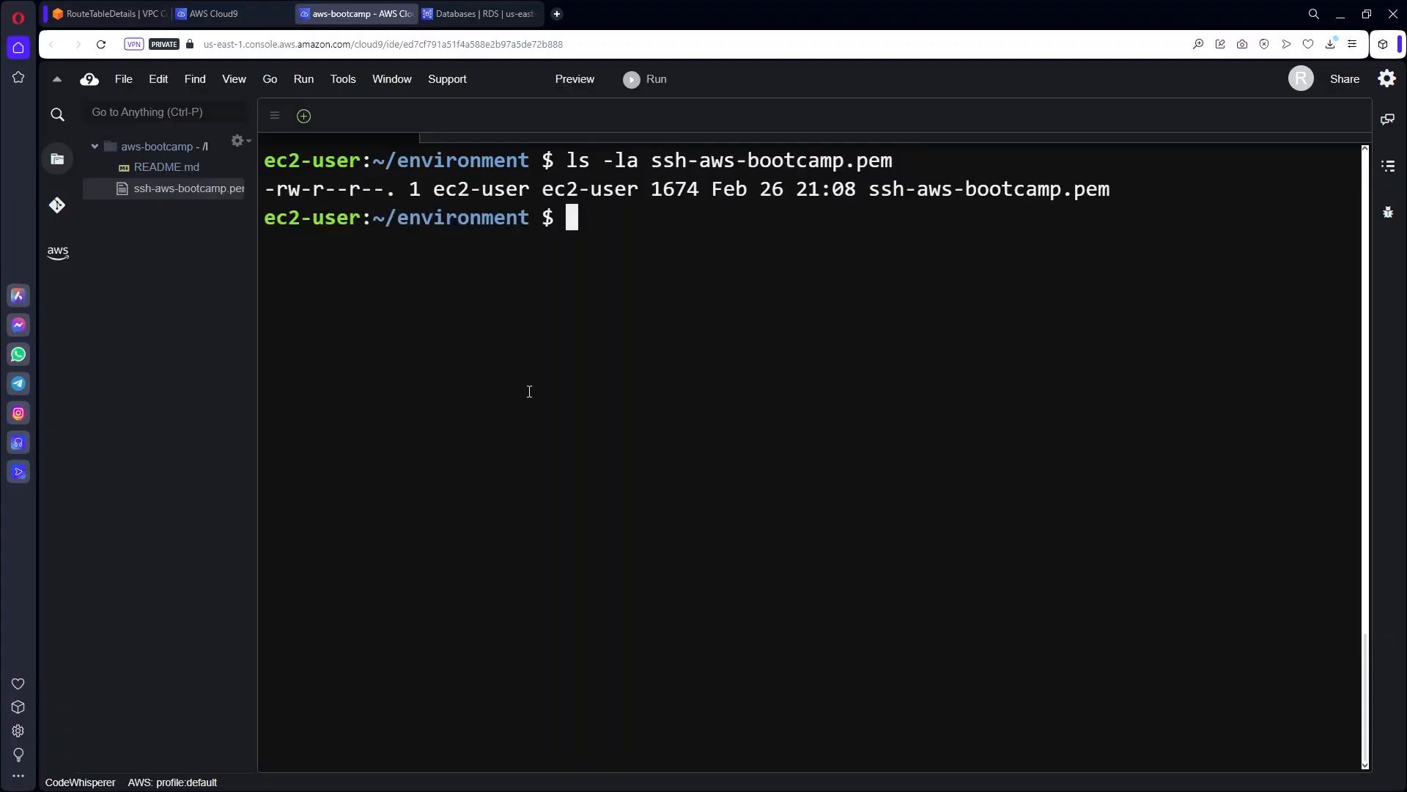
{"action": "left_click_drag", "start_coordinate": [278, 195], "coordinate": [382, 187]}
{"action": "left_click", "coordinate": [313, 189]}
Run chmod 400 on ssh-aws-bootcamp.pem and confirm it is now owner read-only.
{"action": "type", "text": "chmod 400 ssh-aws-bootcamp.pem"}
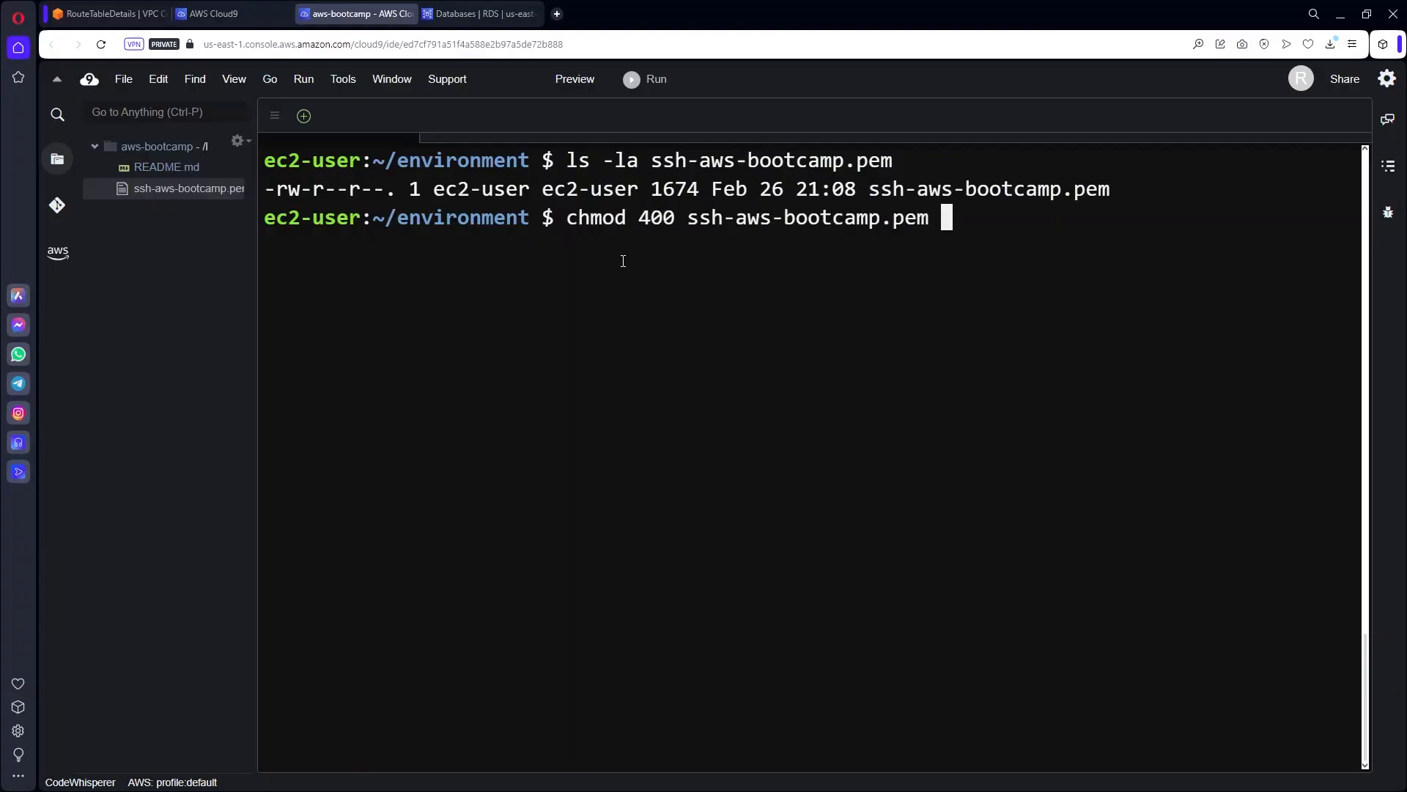
{"action": "key", "text": "Return"}
{"action": "key", "text": "Up"}
{"action": "key", "text": "Up"}
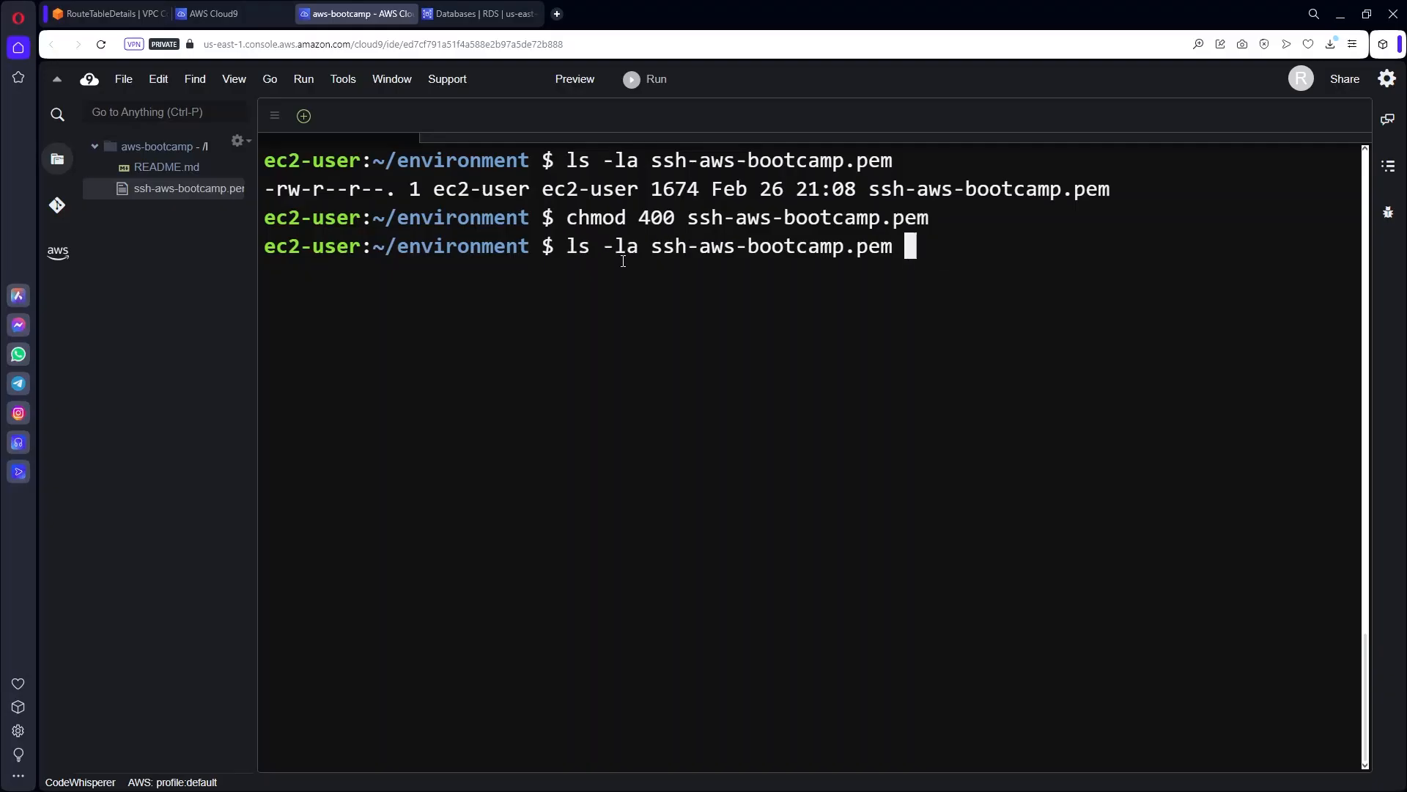
{"action": "key", "text": "Return"}
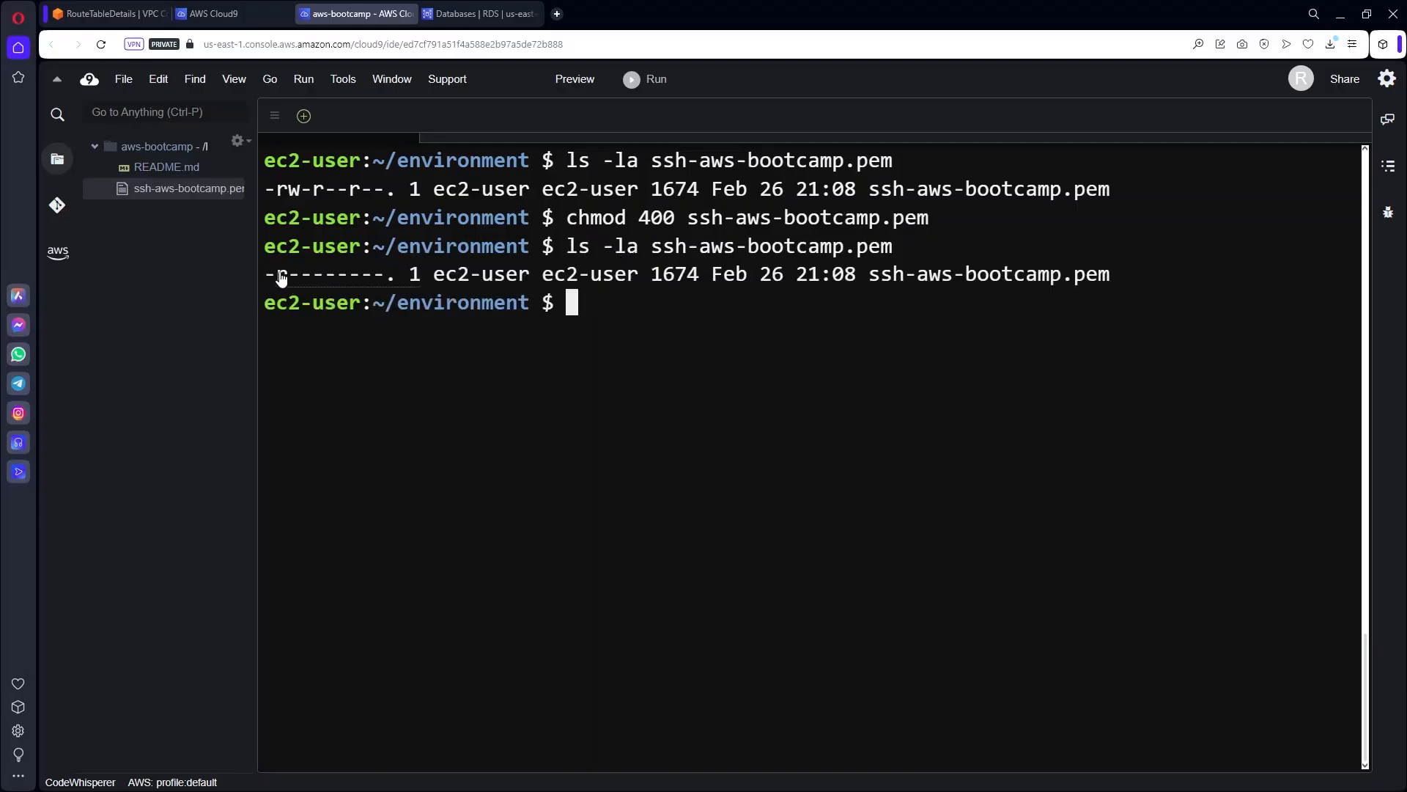
{"action": "left_click_drag", "start_coordinate": [278, 275], "coordinate": [311, 274]}
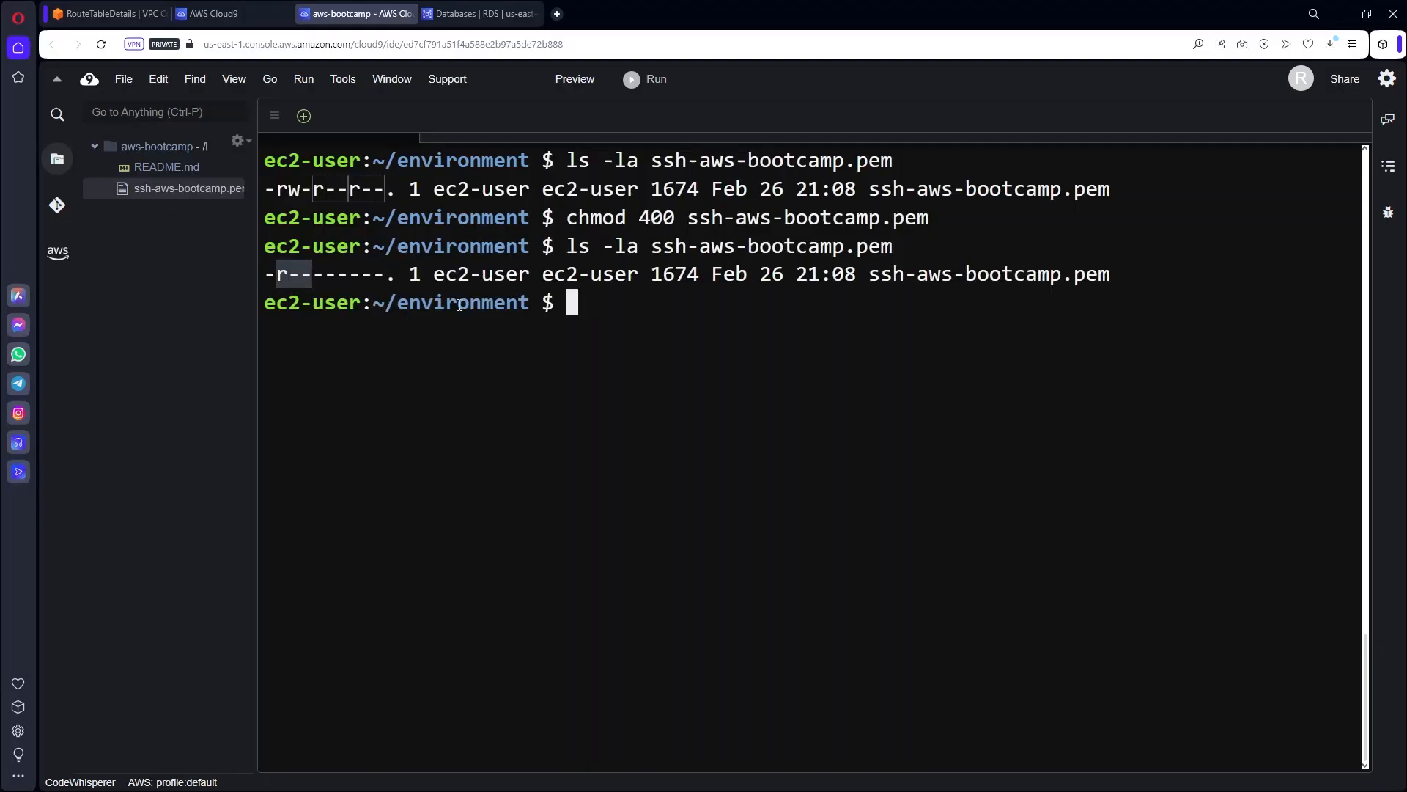
{"action": "left_click", "coordinate": [804, 370]}
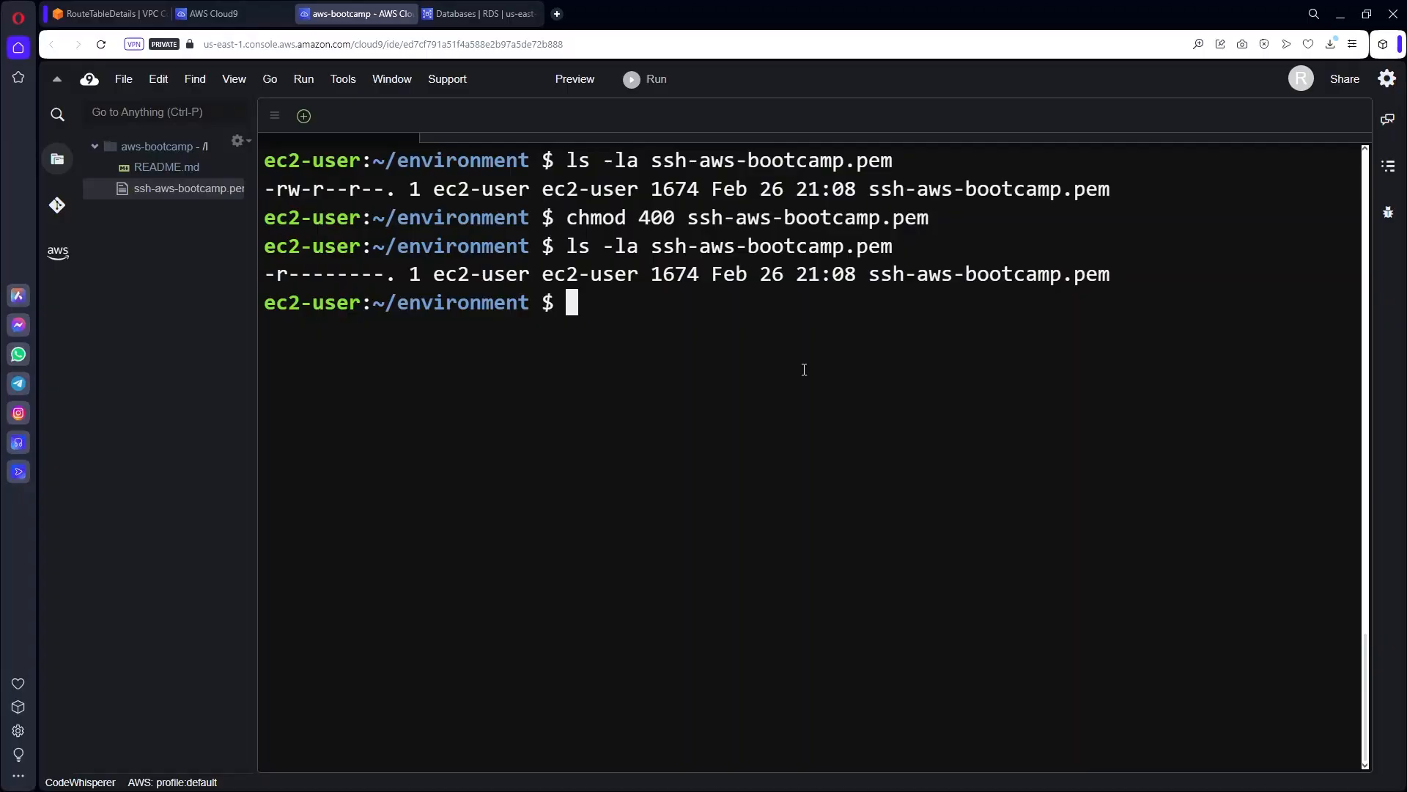
Rerun the ssh command to log into the app instance, then widen the terminal.
{"action": "key", "text": "Up"}
{"action": "key", "text": "Up"}
{"action": "key", "text": "Up"}
{"action": "key", "text": "Up"}
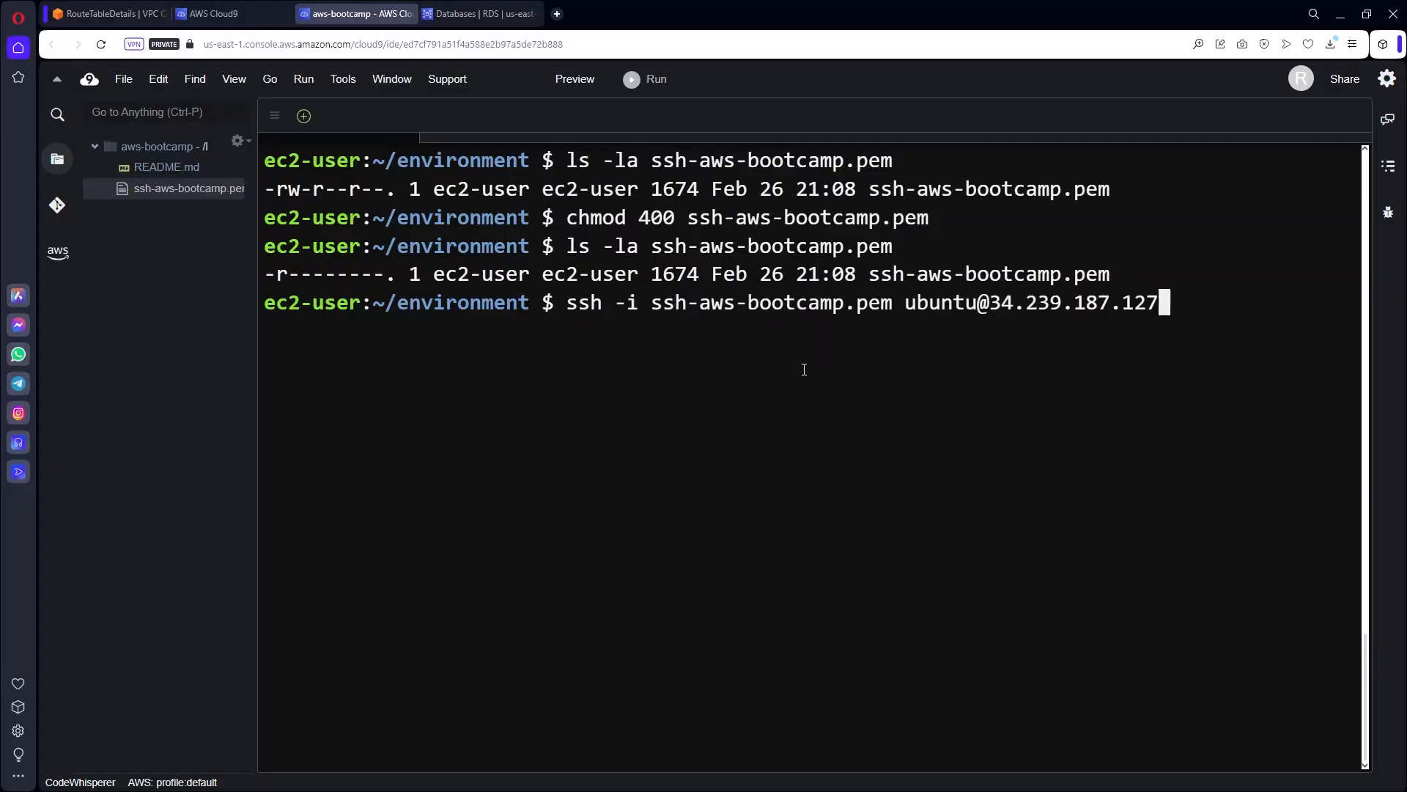
{"action": "key", "text": "Return"}
{"action": "key", "text": "ctrl+l"}
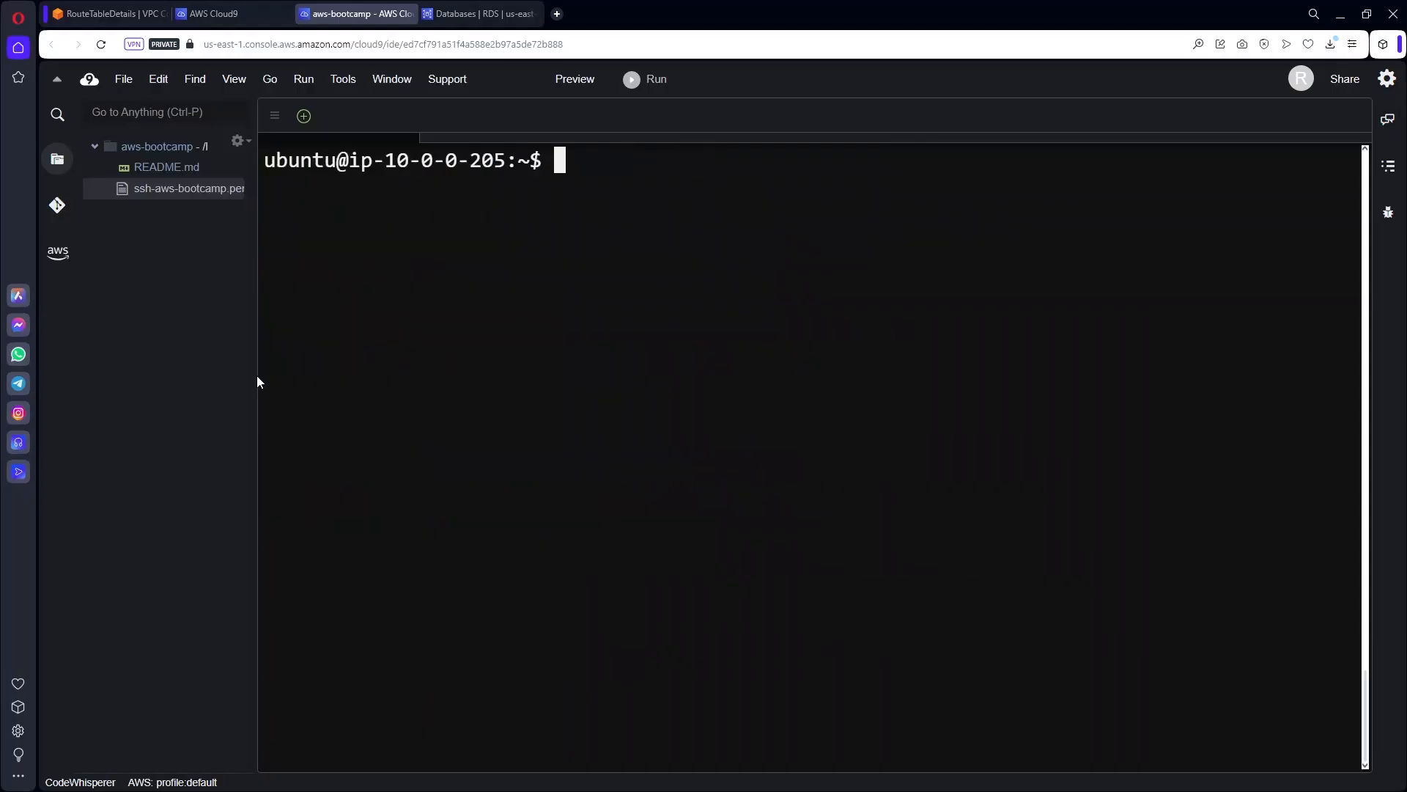
{"action": "left_click_drag", "start_coordinate": [256, 375], "coordinate": [21, 381]}
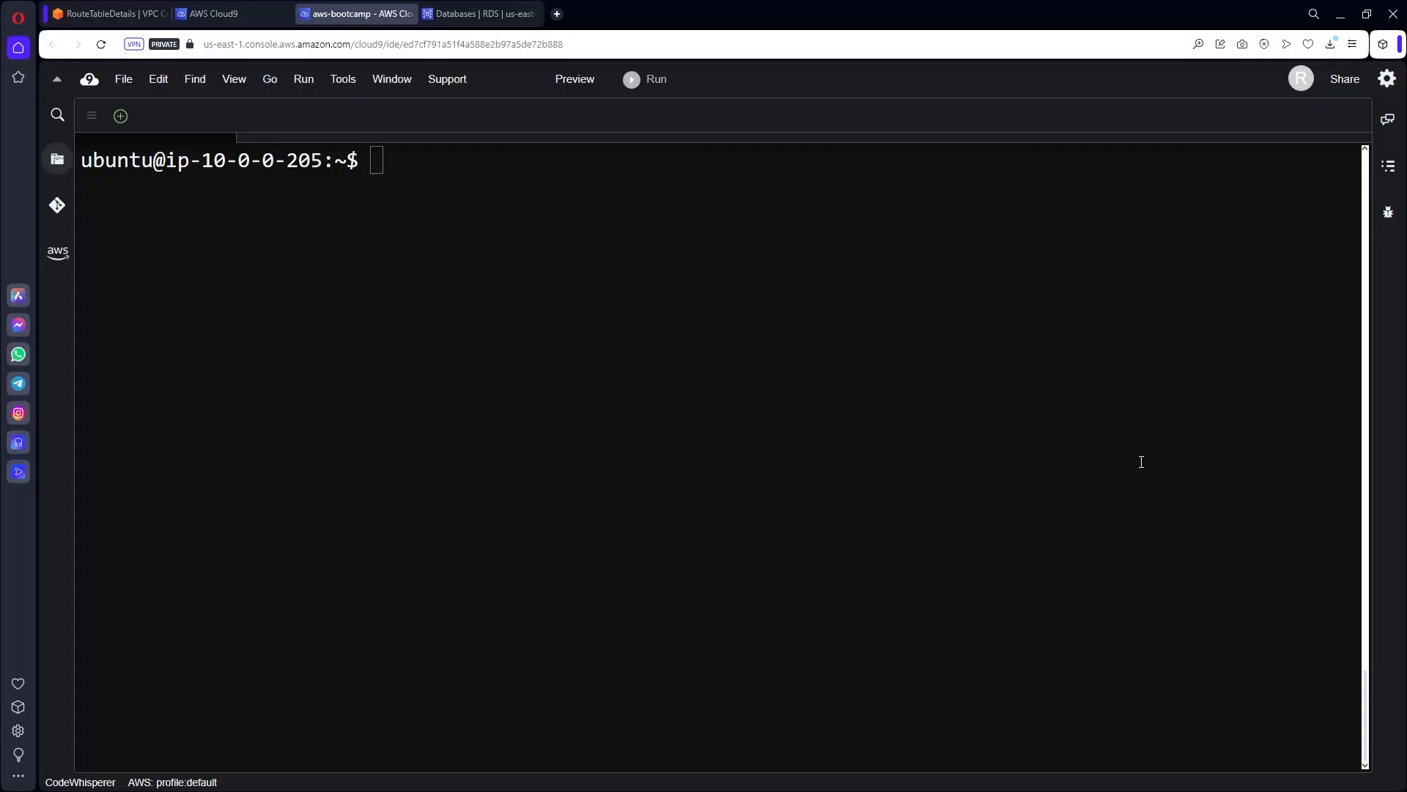
Grep needrestart.conf to show the current $nrconf{restart} value 'i'.
{"action": "left_click", "coordinate": [1038, 433]}
{"action": "left_click", "coordinate": [875, 440]}
{"action": "type", "text": "cat /etc/needrestart/needrestart.conf | grep -i nrconf{restart}"}
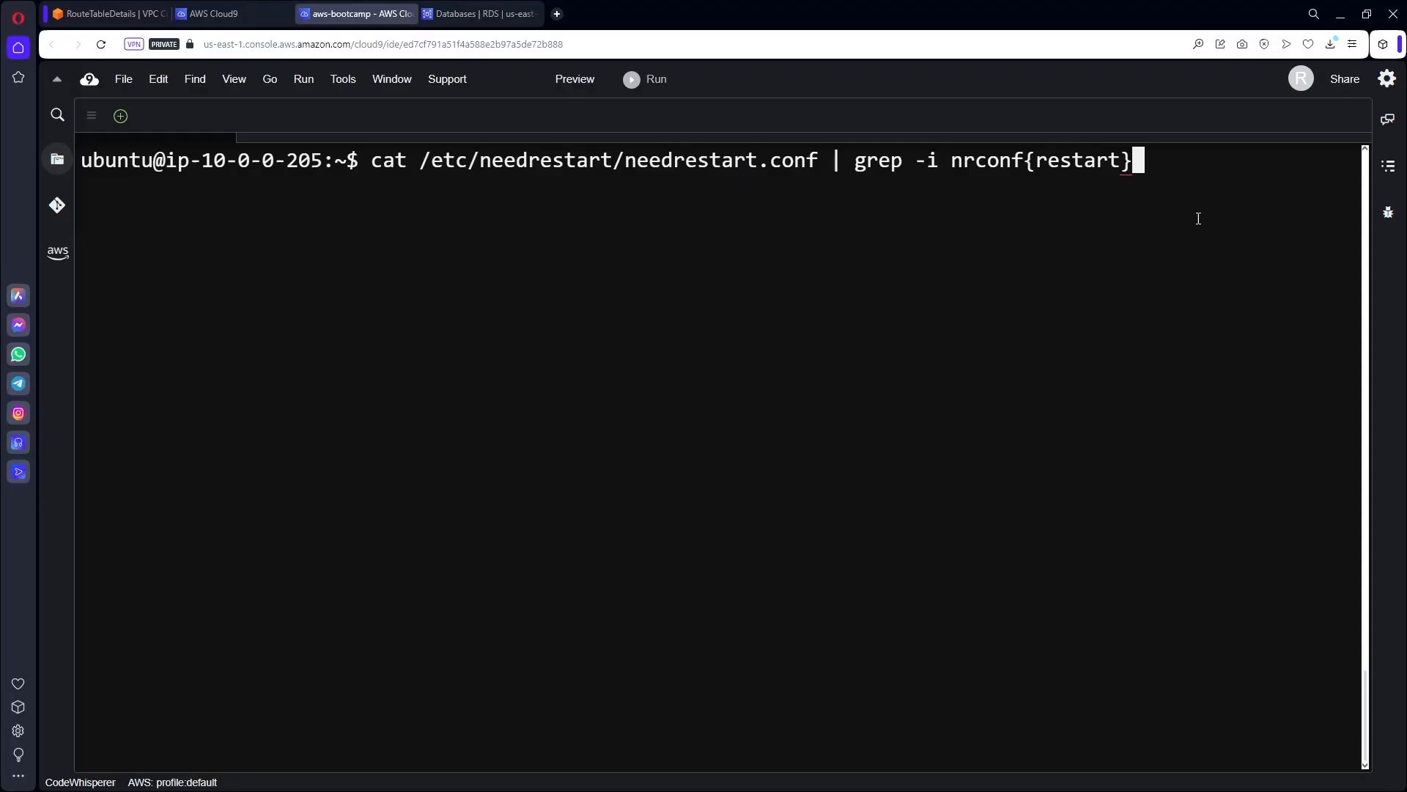
{"action": "key", "text": "Return"}
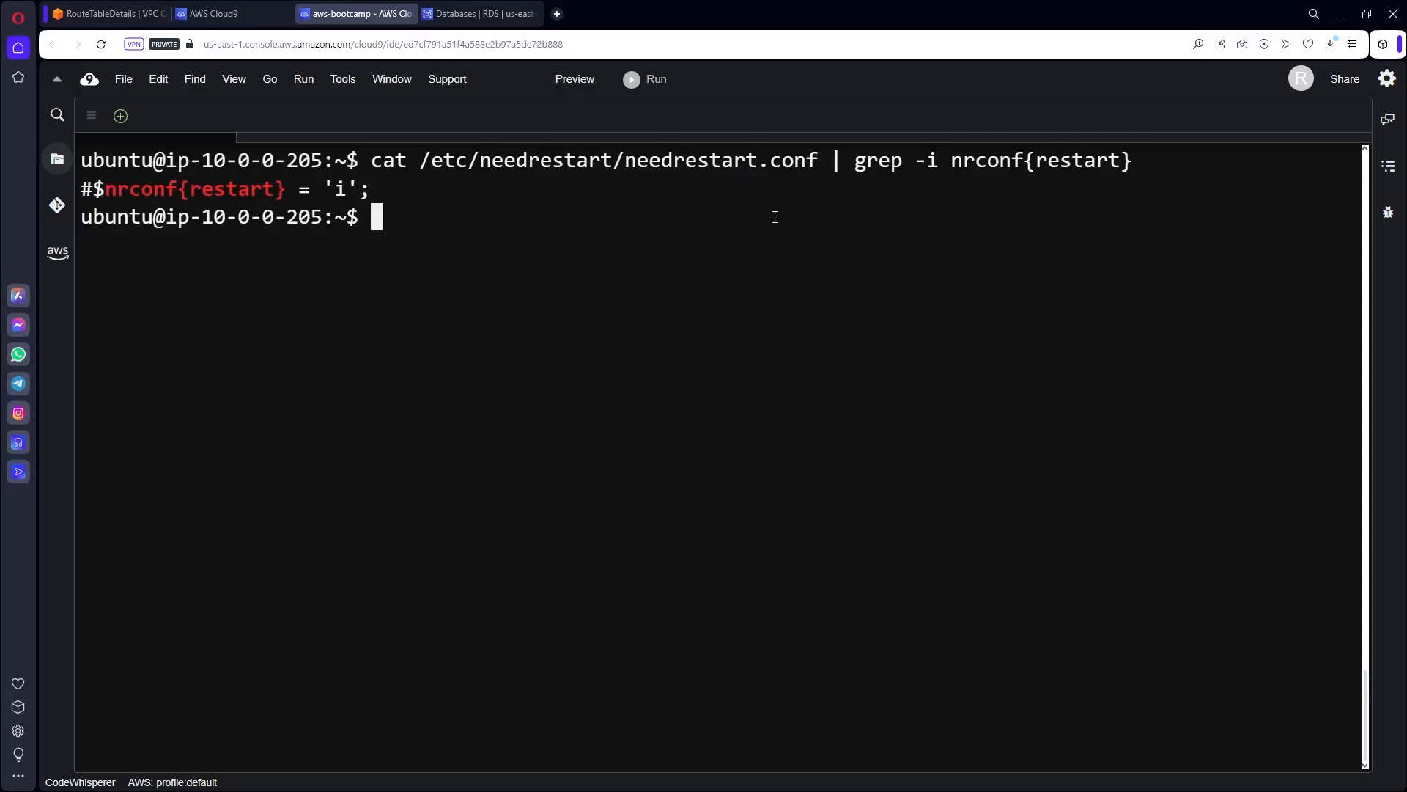
{"action": "double_click", "coordinate": [338, 185]}
{"action": "left_click", "coordinate": [720, 428]}
Paste the sudo sed -i command that replaces the restart value 'i' with 'a' in needrestart.conf.
{"action": "type", "text": "sudo sed -i \"/#\\$nrconf{restart} = 'i';/s/.*/\\$nrconf{restart} = 'a';/\" /etc/needrestart/needrestart.conf"}
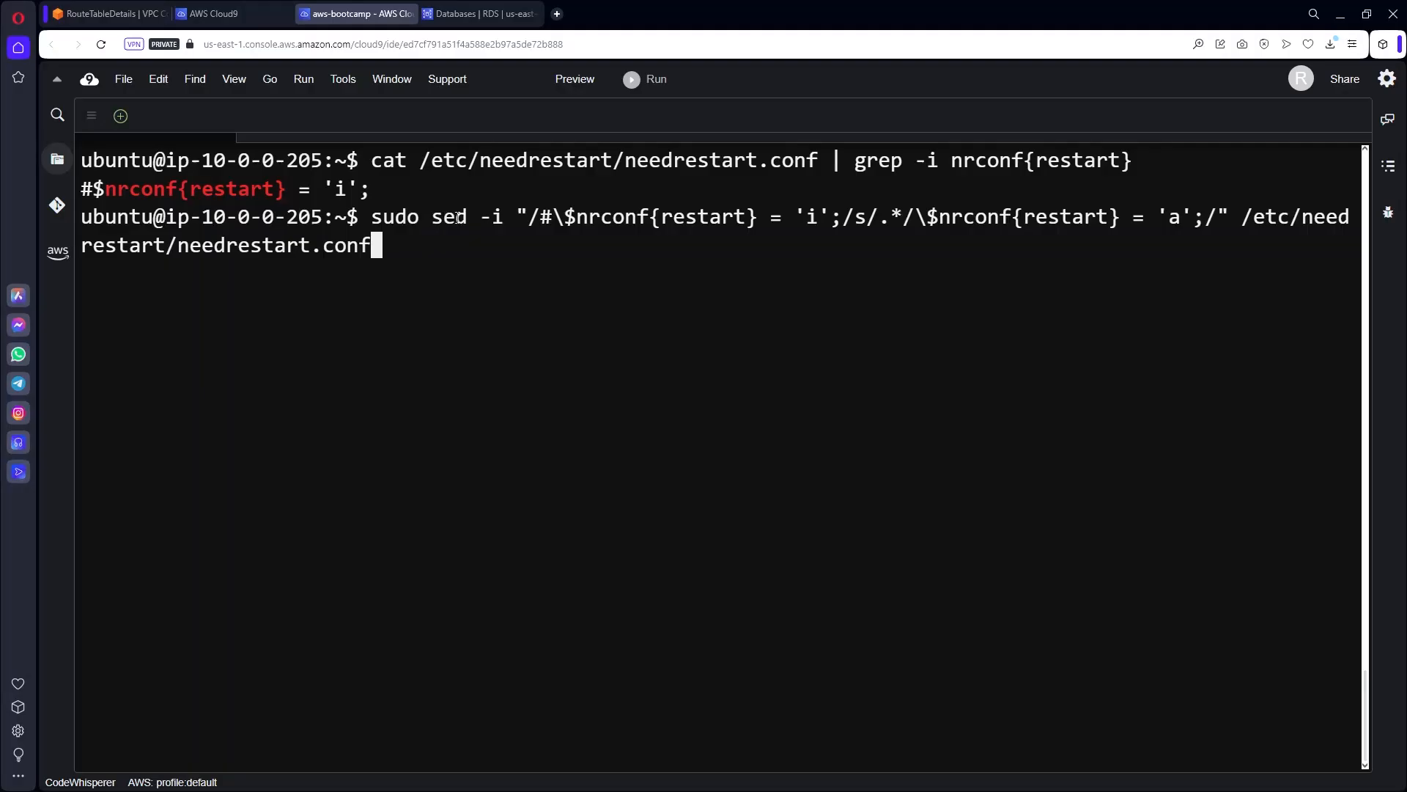
{"action": "left_click_drag", "start_coordinate": [433, 217], "coordinate": [504, 218]}
{"action": "left_click", "coordinate": [510, 261]}
{"action": "left_click", "coordinate": [560, 230]}
{"action": "left_click_drag", "start_coordinate": [566, 218], "coordinate": [829, 218]}
{"action": "left_click", "coordinate": [865, 222]}
{"action": "right_click", "coordinate": [859, 223]}
{"action": "left_click", "coordinate": [780, 256]}
{"action": "double_click", "coordinate": [1176, 217]}
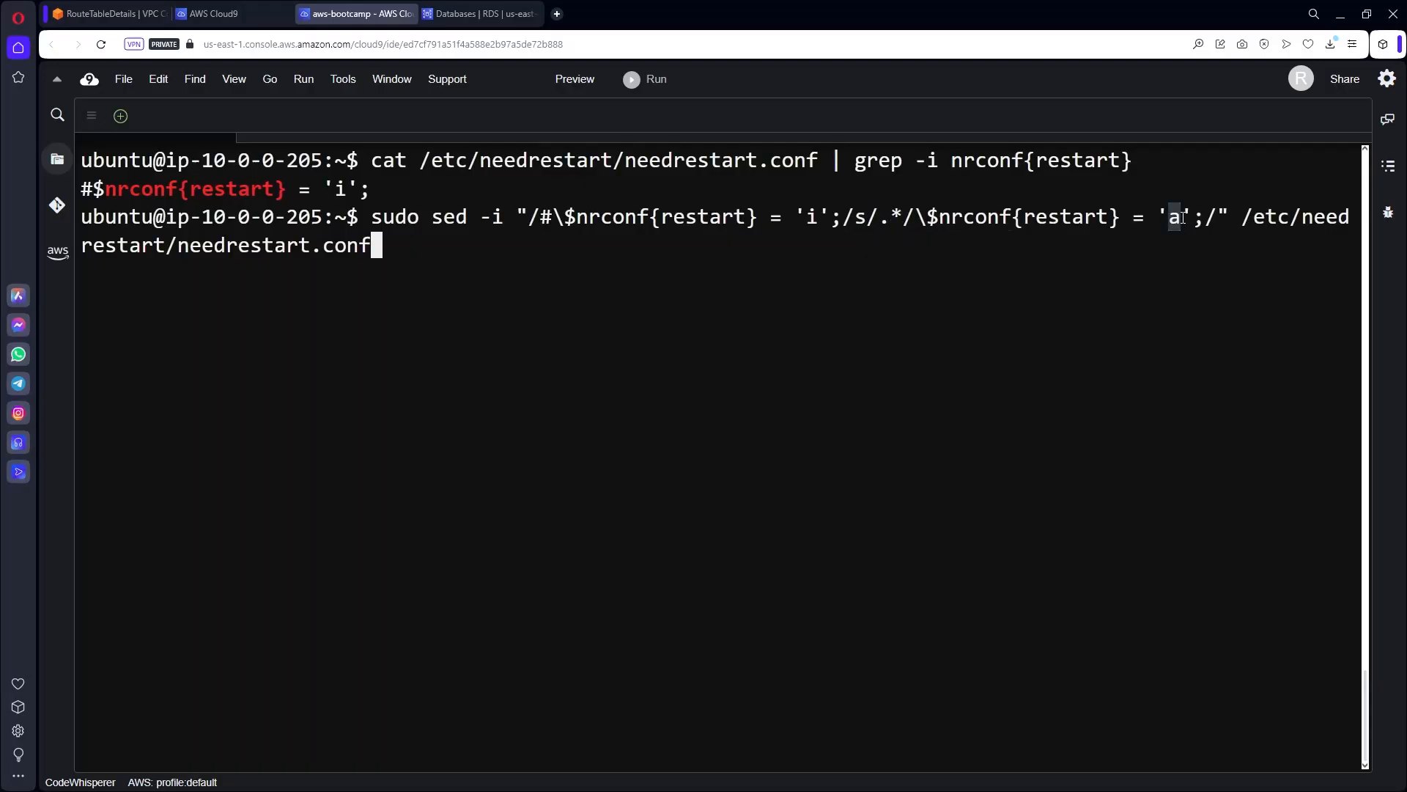
{"action": "double_click", "coordinate": [1251, 219]}
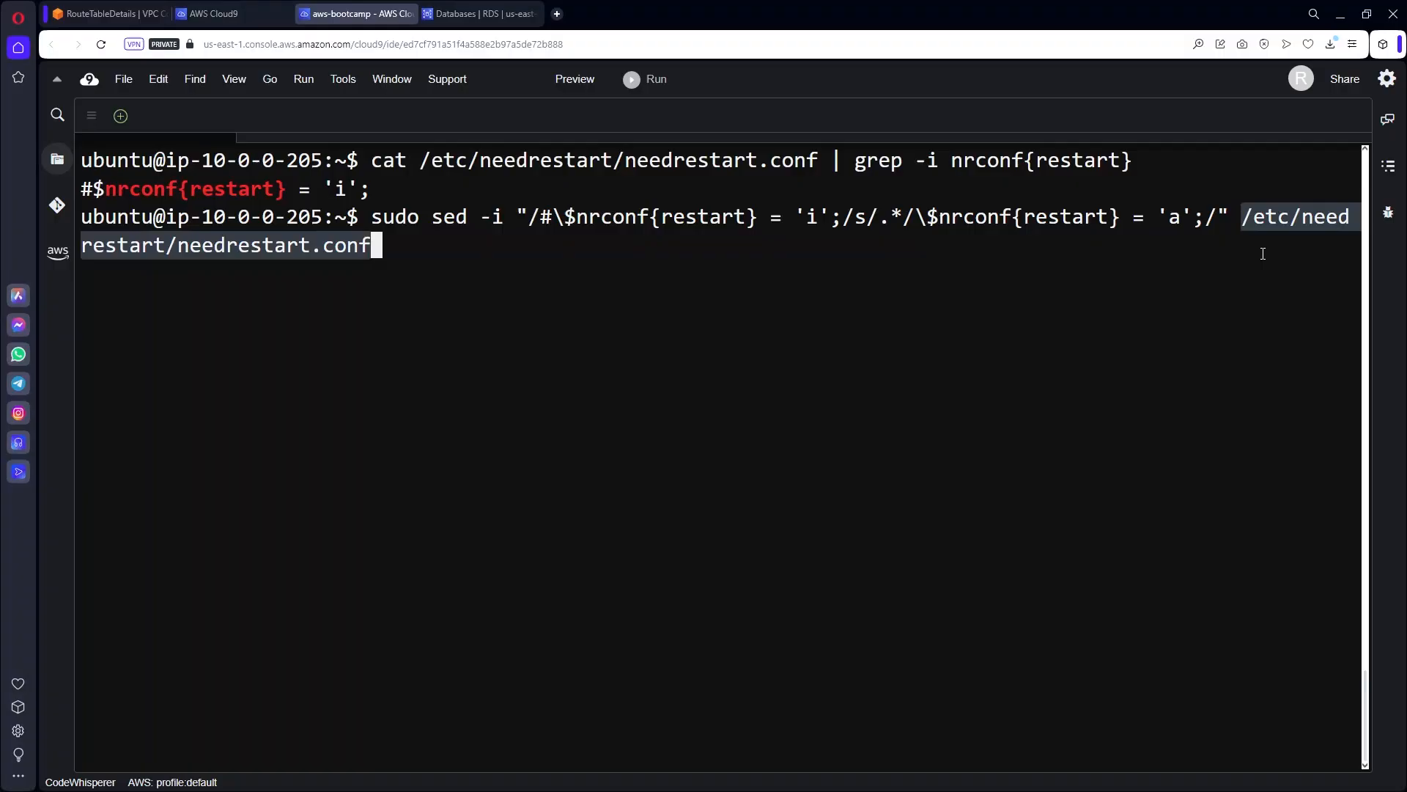
{"action": "left_click", "coordinate": [1011, 307]}
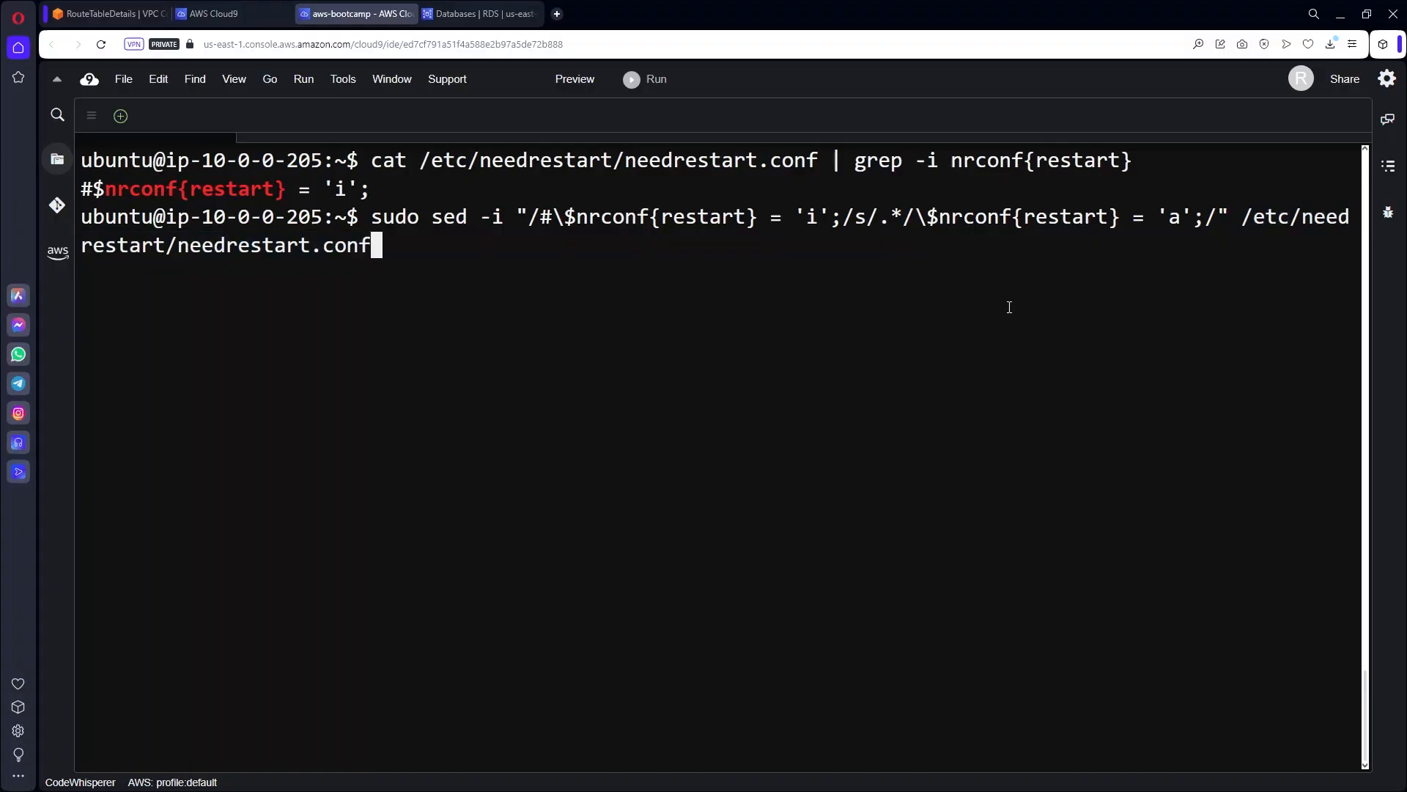
Run the sed replacement and confirm $nrconf{restart} now reads 'a'.
{"action": "key", "text": "Return"}
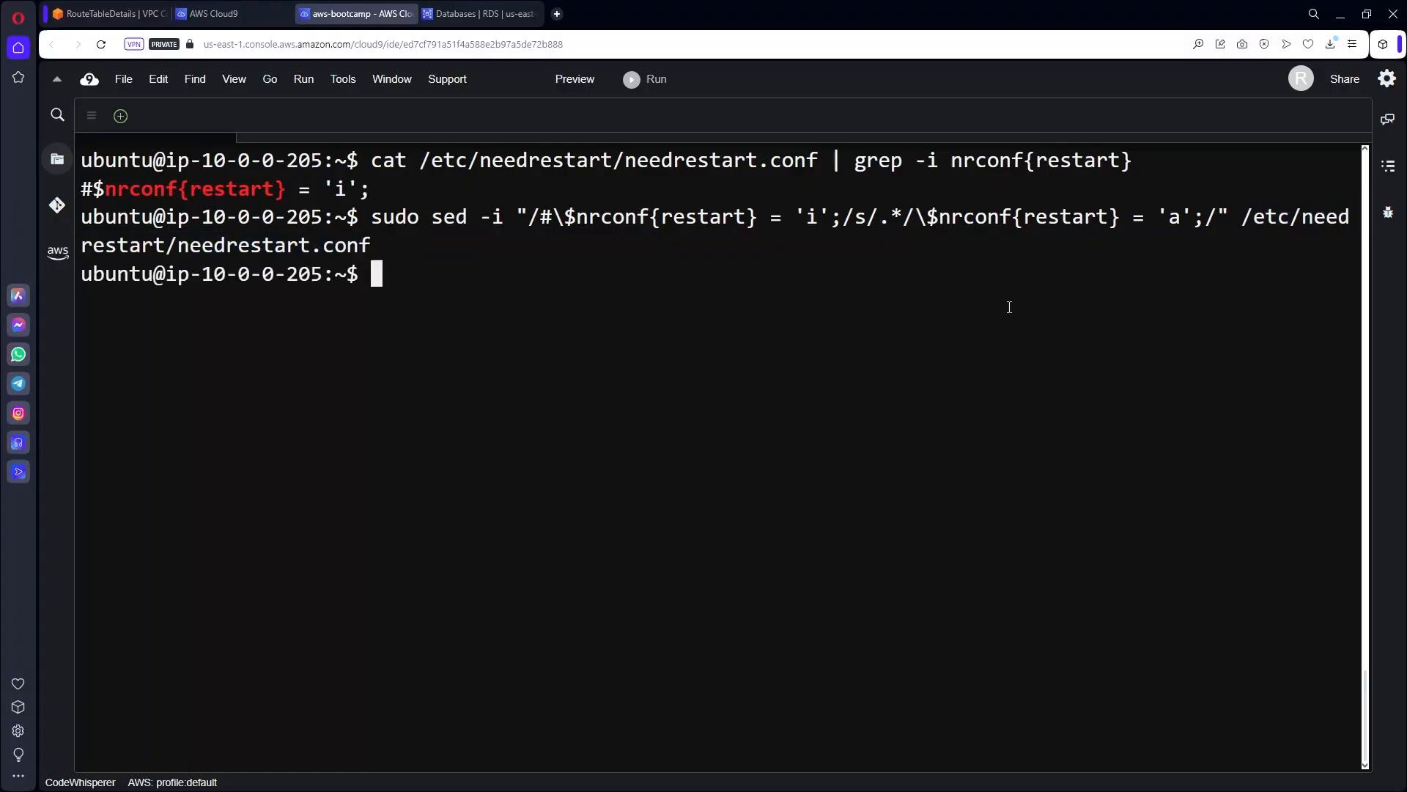
{"action": "key", "text": "Up"}
{"action": "key", "text": "Up"}
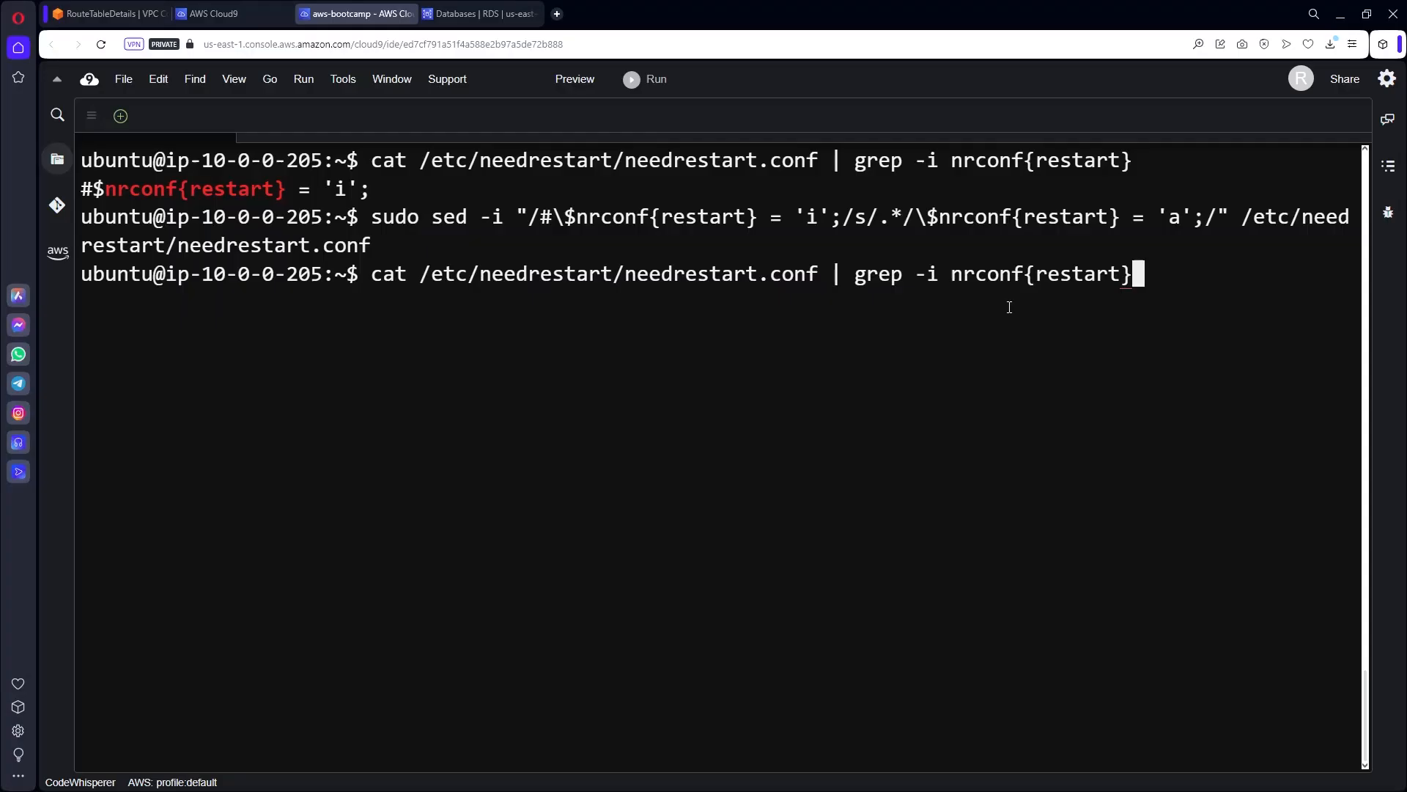
{"action": "key", "text": "Return"}
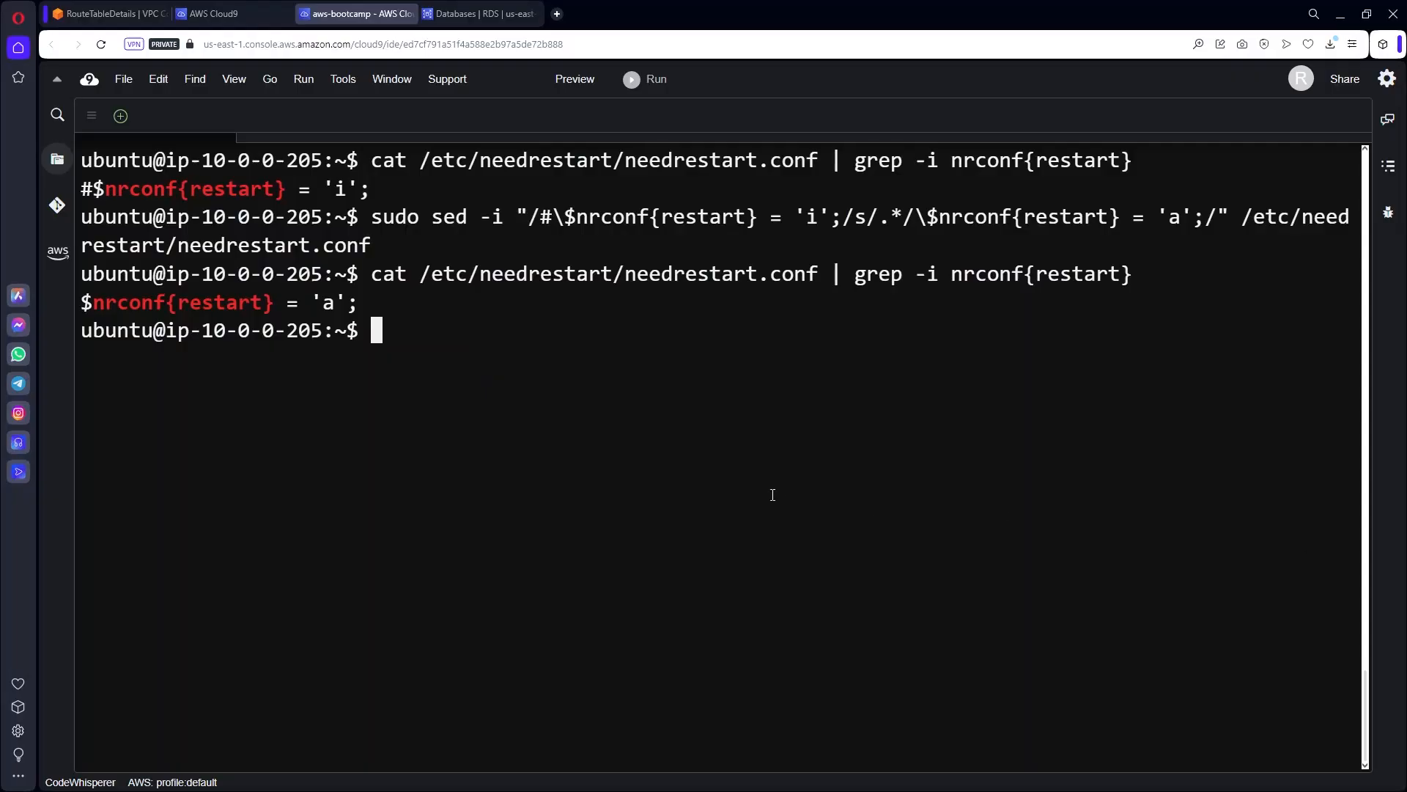
{"action": "key", "text": "ctrl+l"}
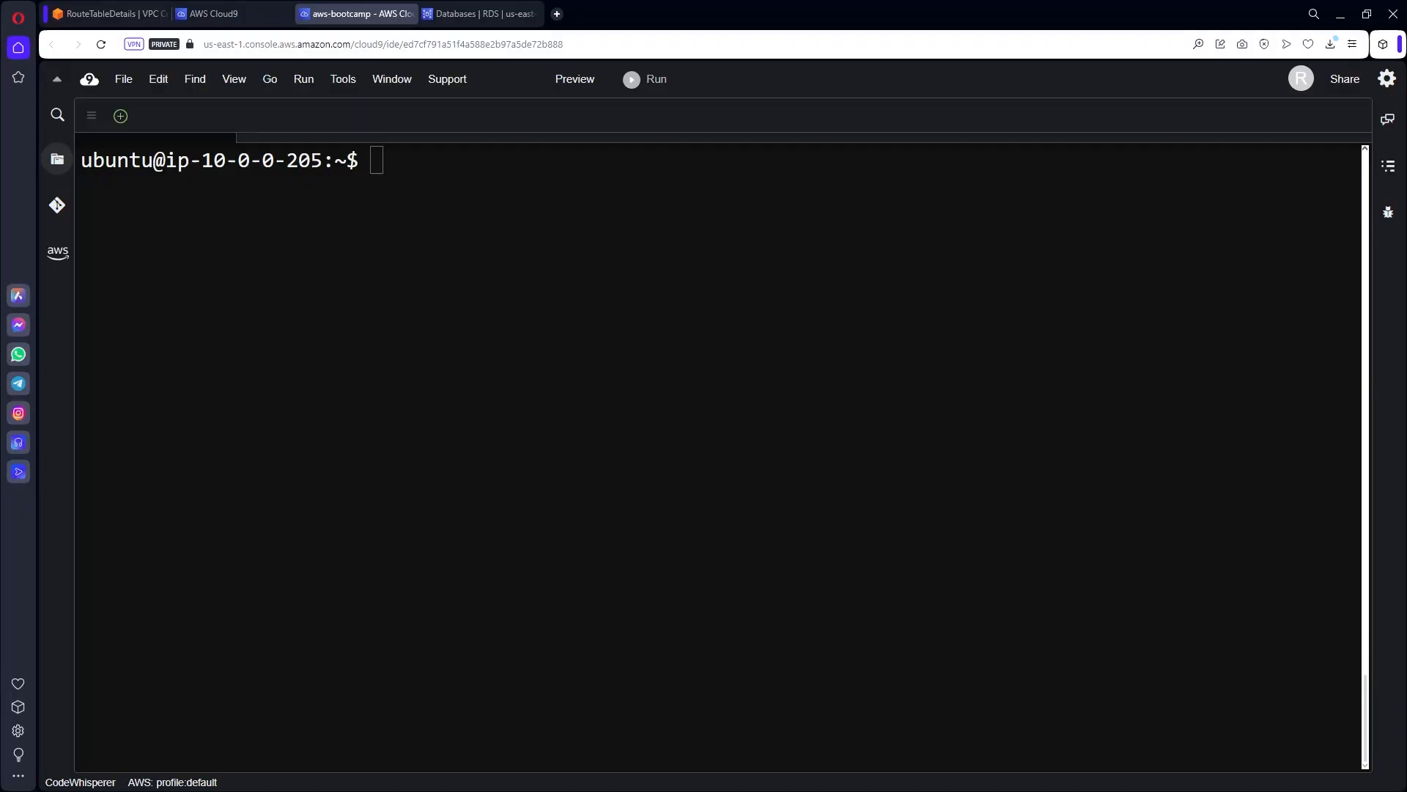
Refresh the instance's package lists with sudo apt update.
{"action": "left_click", "coordinate": [898, 524]}
{"action": "type", "text": "sudo apt update"}
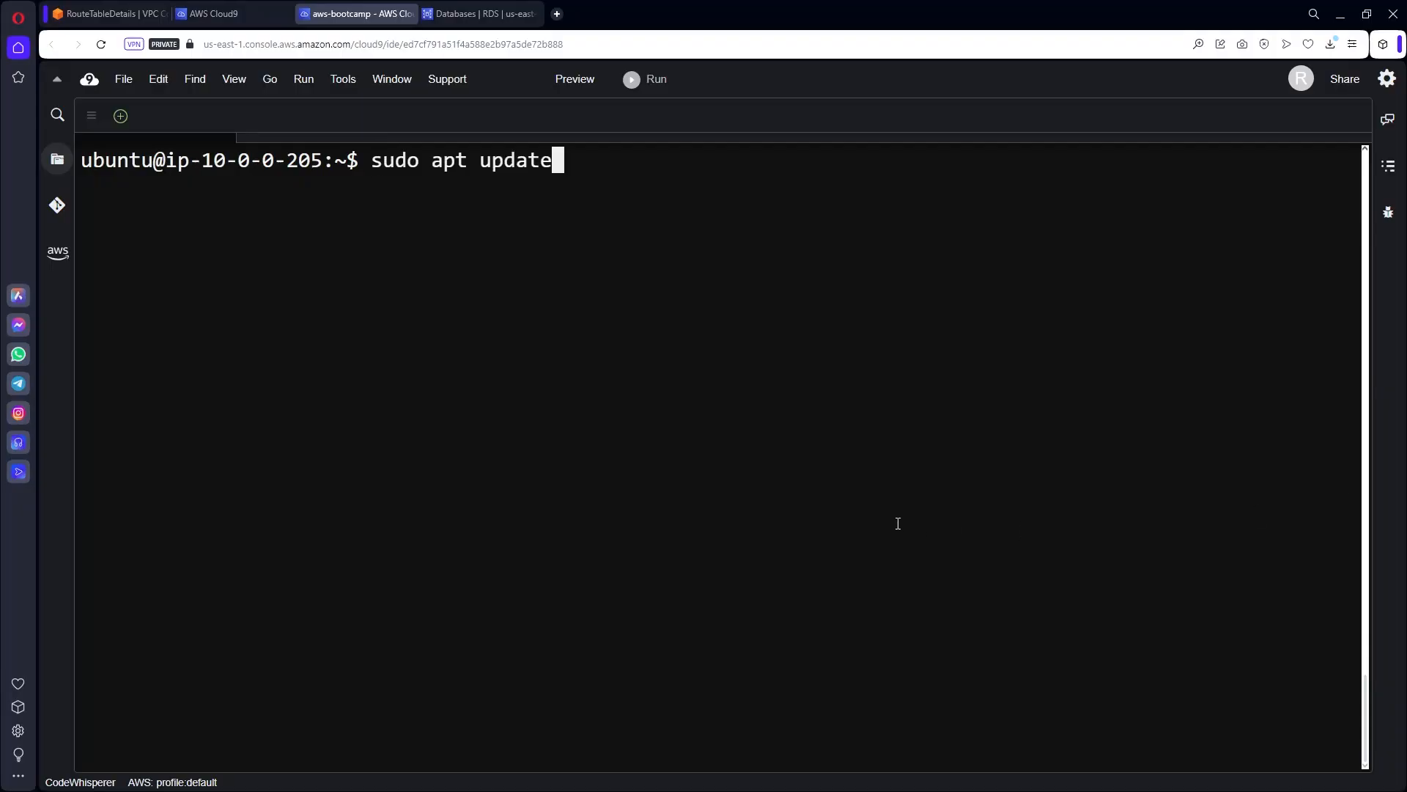
{"action": "key", "text": "Return"}
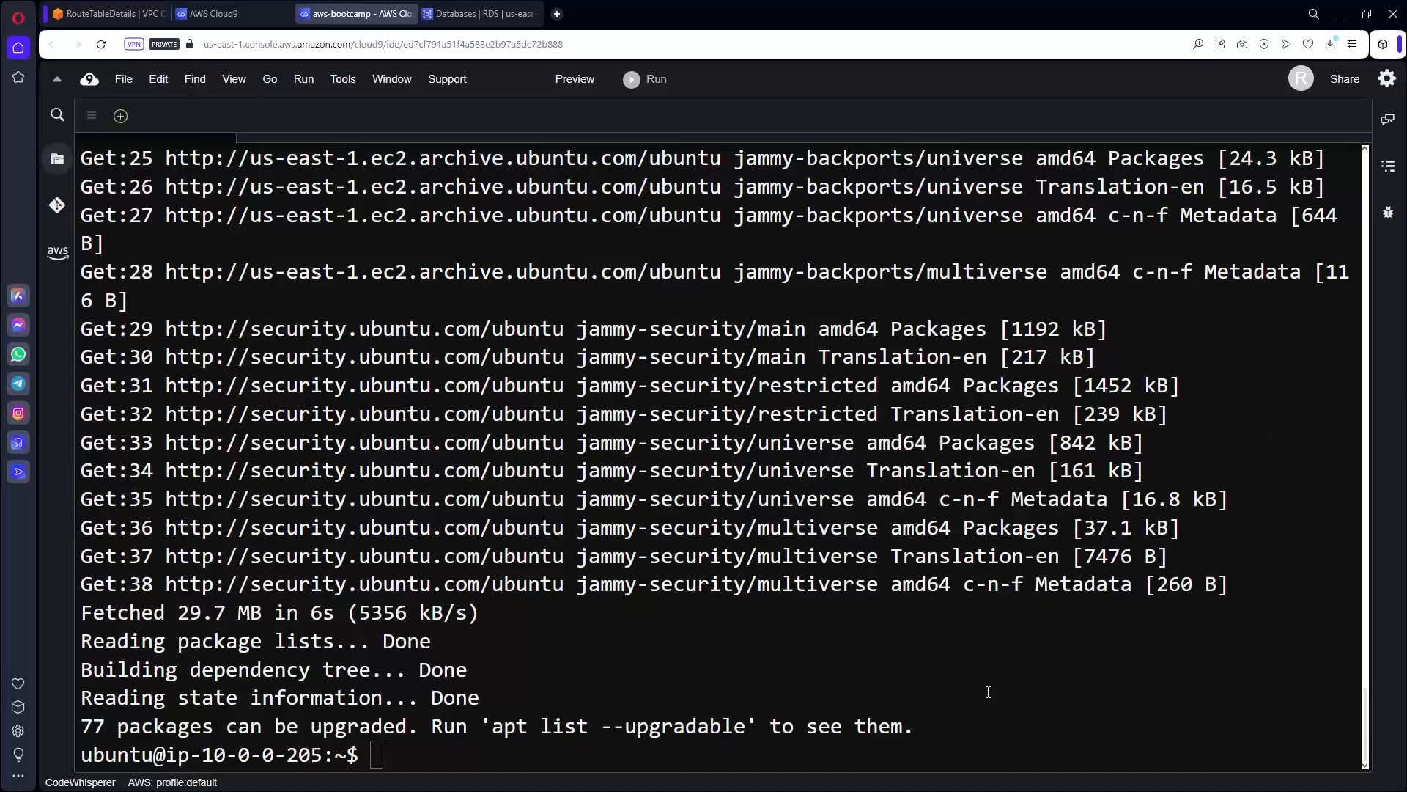
{"action": "key", "text": "ctrl+l"}
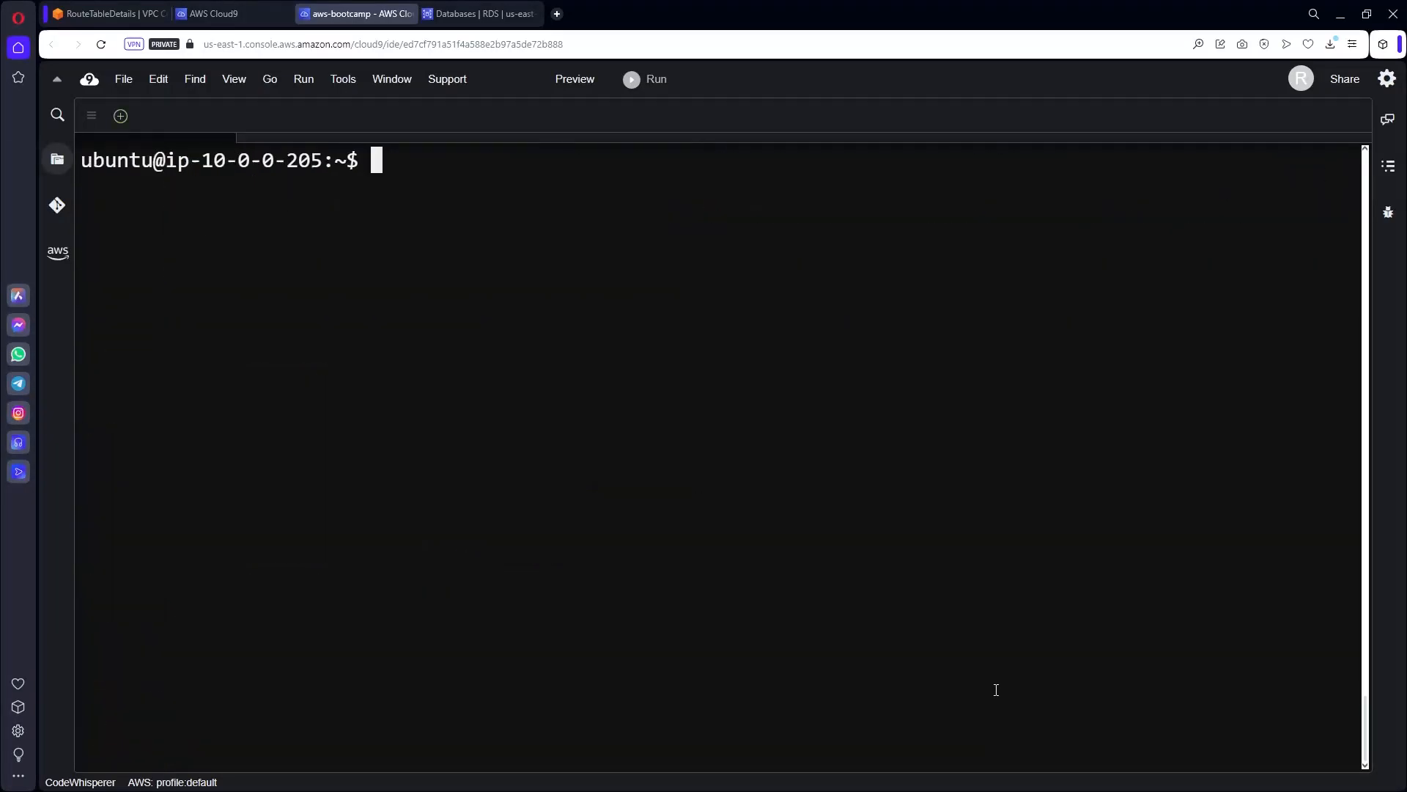
Install python3-dev with sudo apt install python3-dev -y.
{"action": "type", "text": "sudo apt install python3-dev -y"}
{"action": "key", "text": "Return"}
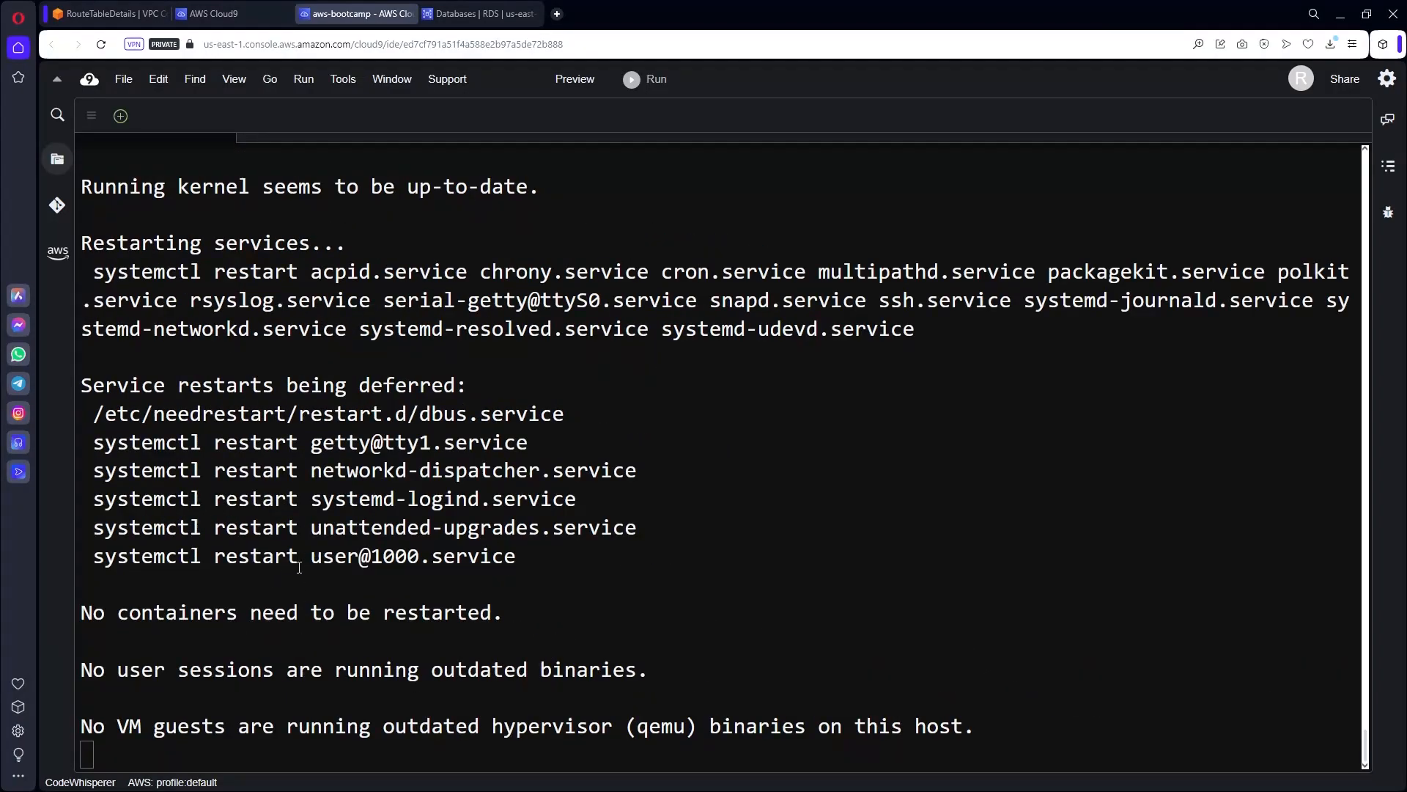
{"action": "left_click", "coordinate": [870, 662]}
{"action": "key", "text": "ctrl+l"}
Install python3-pip with sudo apt install python3-pip -y.
{"action": "type", "text": "sudo apt install python3-pip -y"}
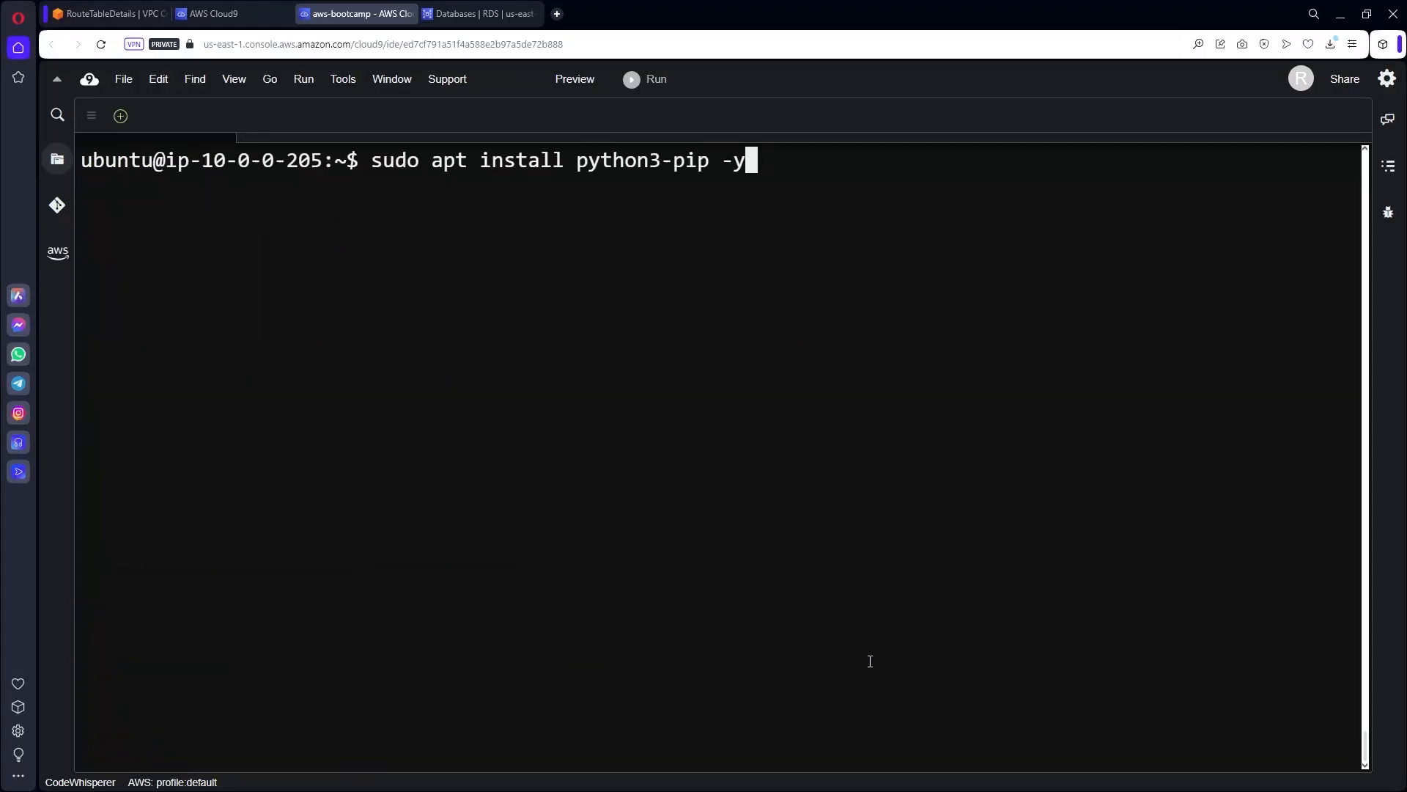
{"action": "key", "text": "Return"}
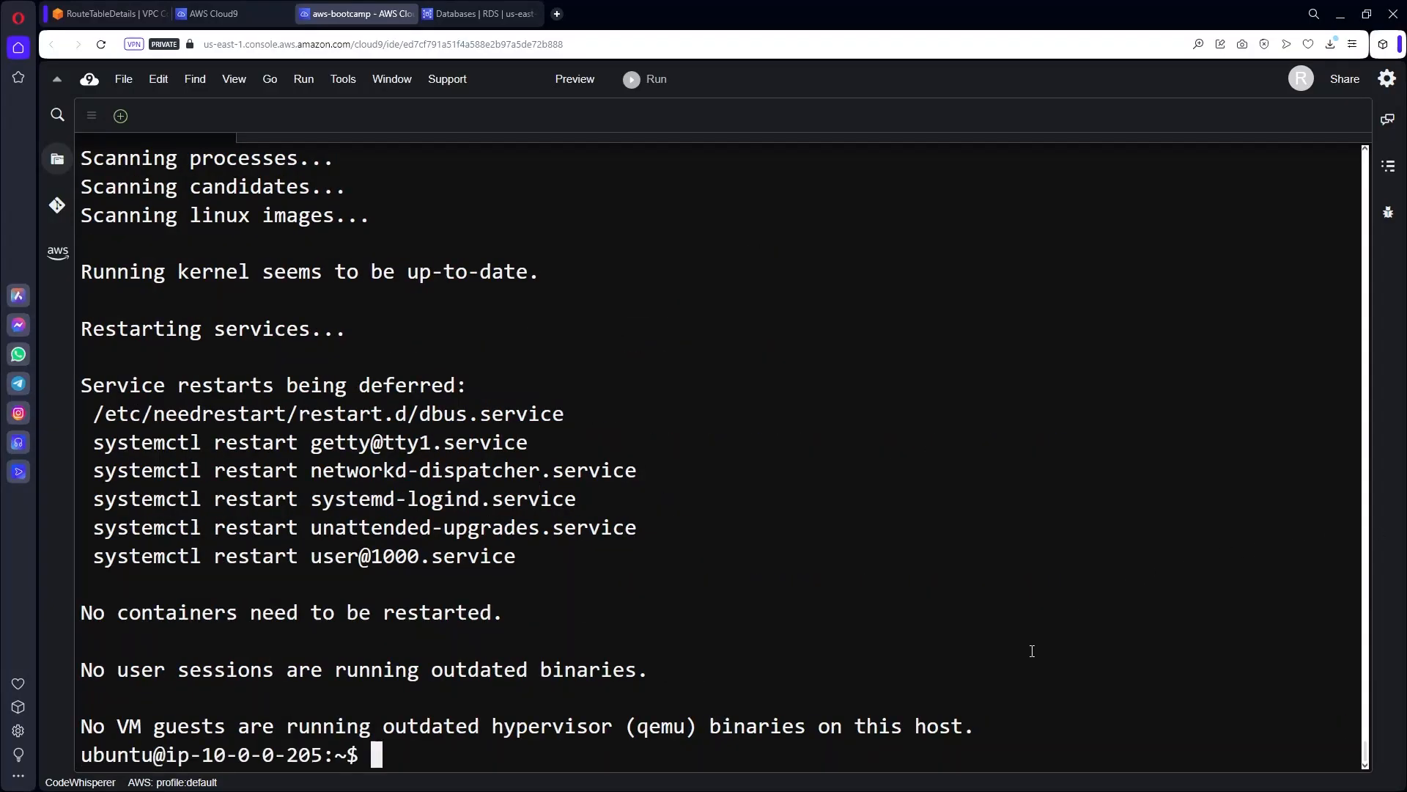
{"action": "key", "text": "ctrl+l"}
Install build-essential, libssl-dev and libffi-dev with apt.
{"action": "type", "text": "sudo apt install build-essential libssl-dev libffi-dev -y"}
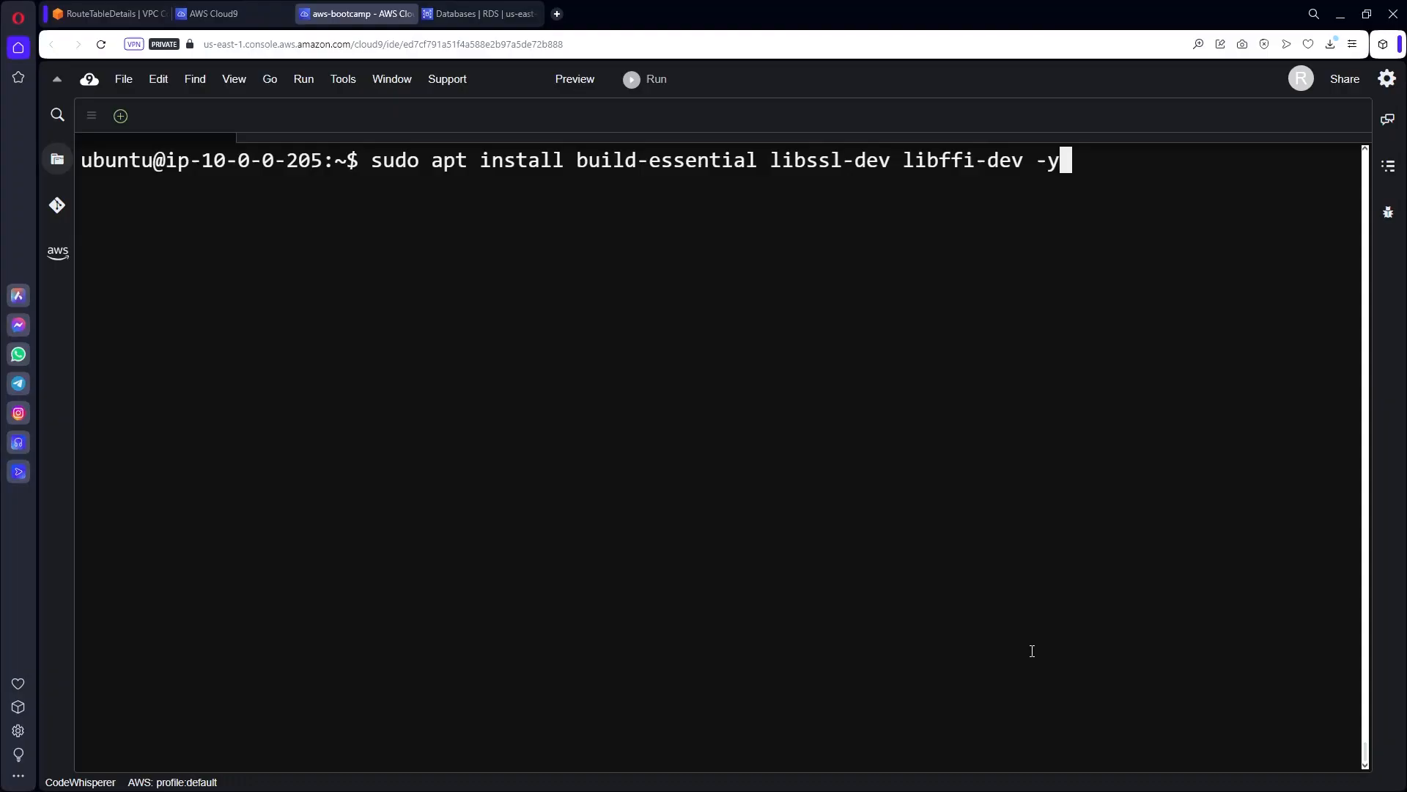
{"action": "key", "text": "Return"}
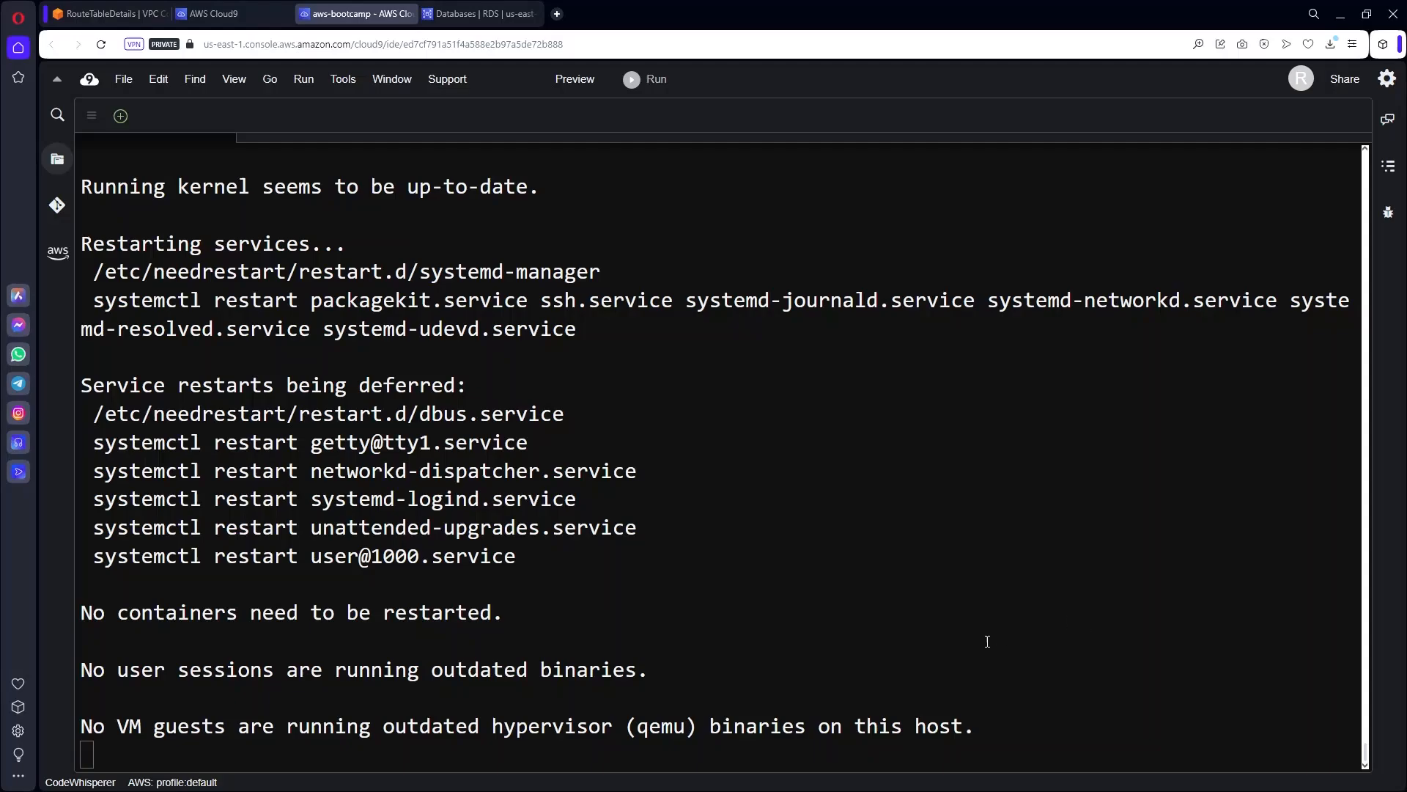
{"action": "key", "text": "ctrl+l"}
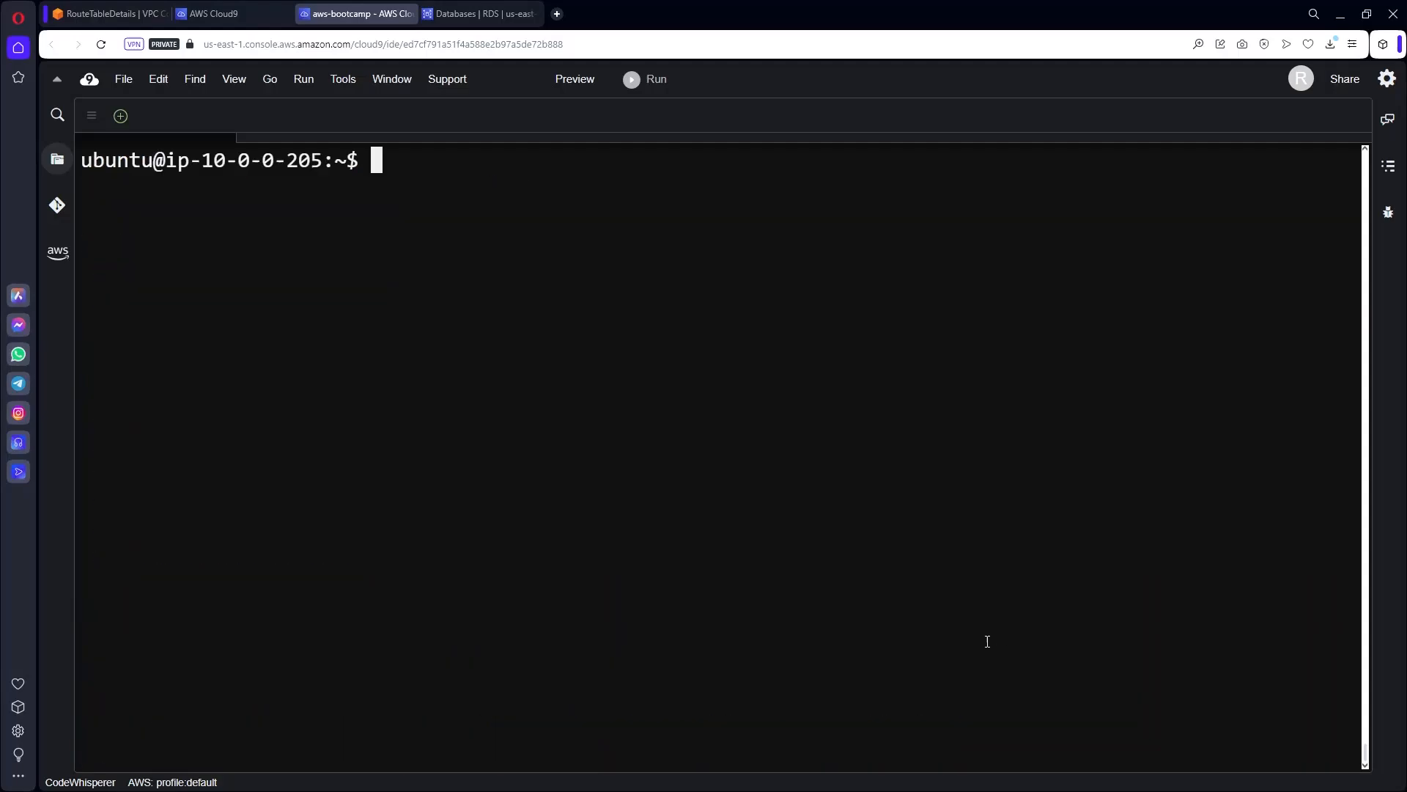
Install libmysqlclient-dev with sudo apt install libmysqlclient-dev -y.
{"action": "type", "text": "sudo apt install libmysqlclient-dev -y"}
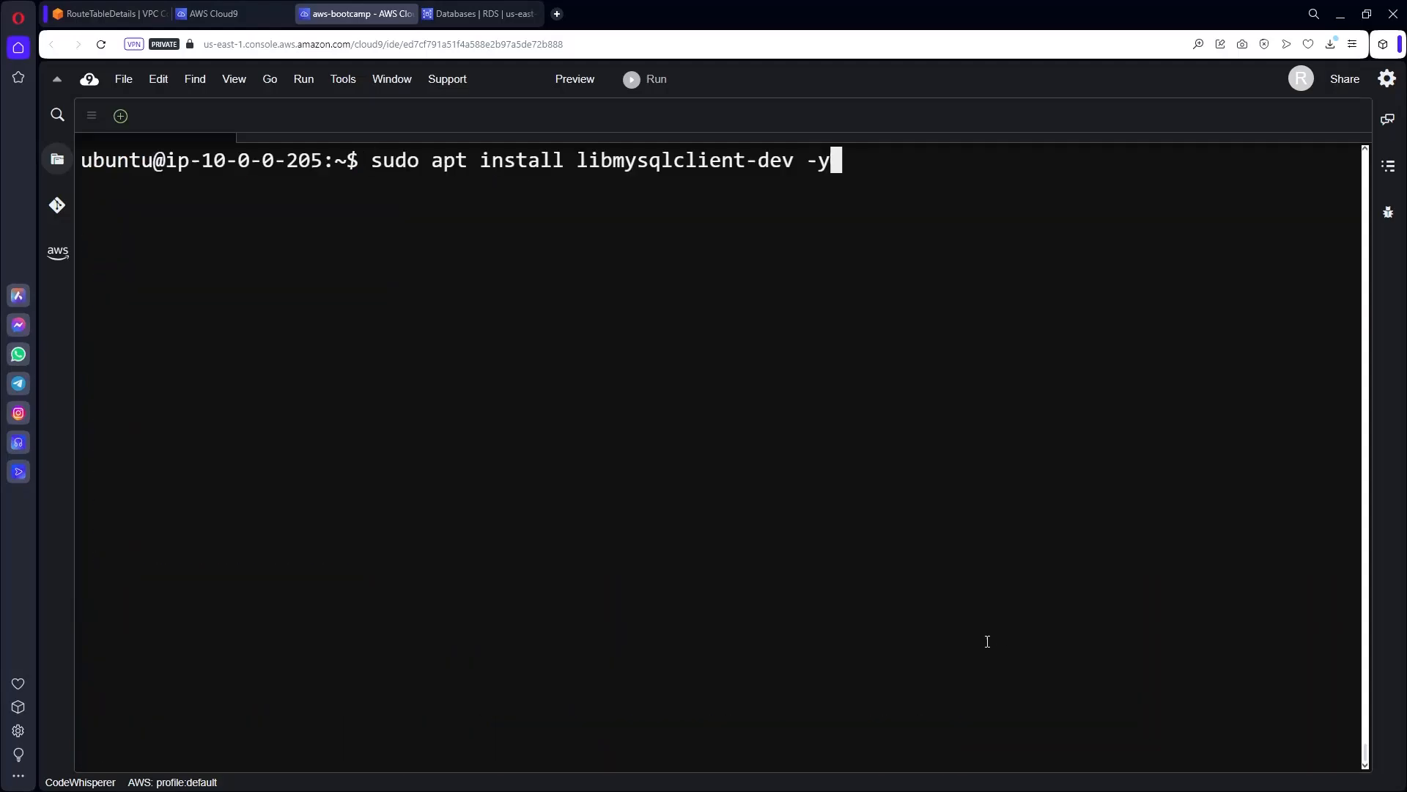
{"action": "key", "text": "Return"}
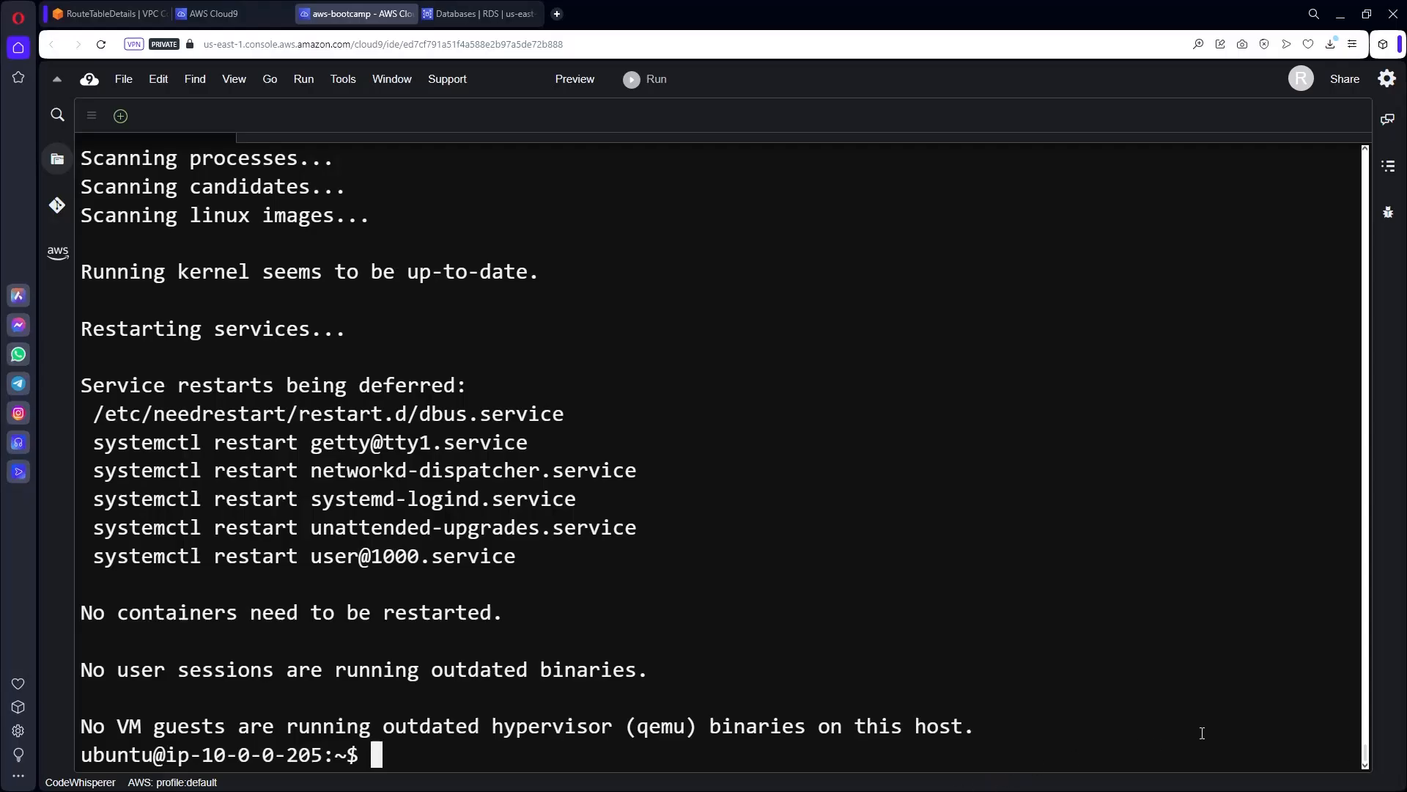
{"action": "key", "text": "ctrl+l"}
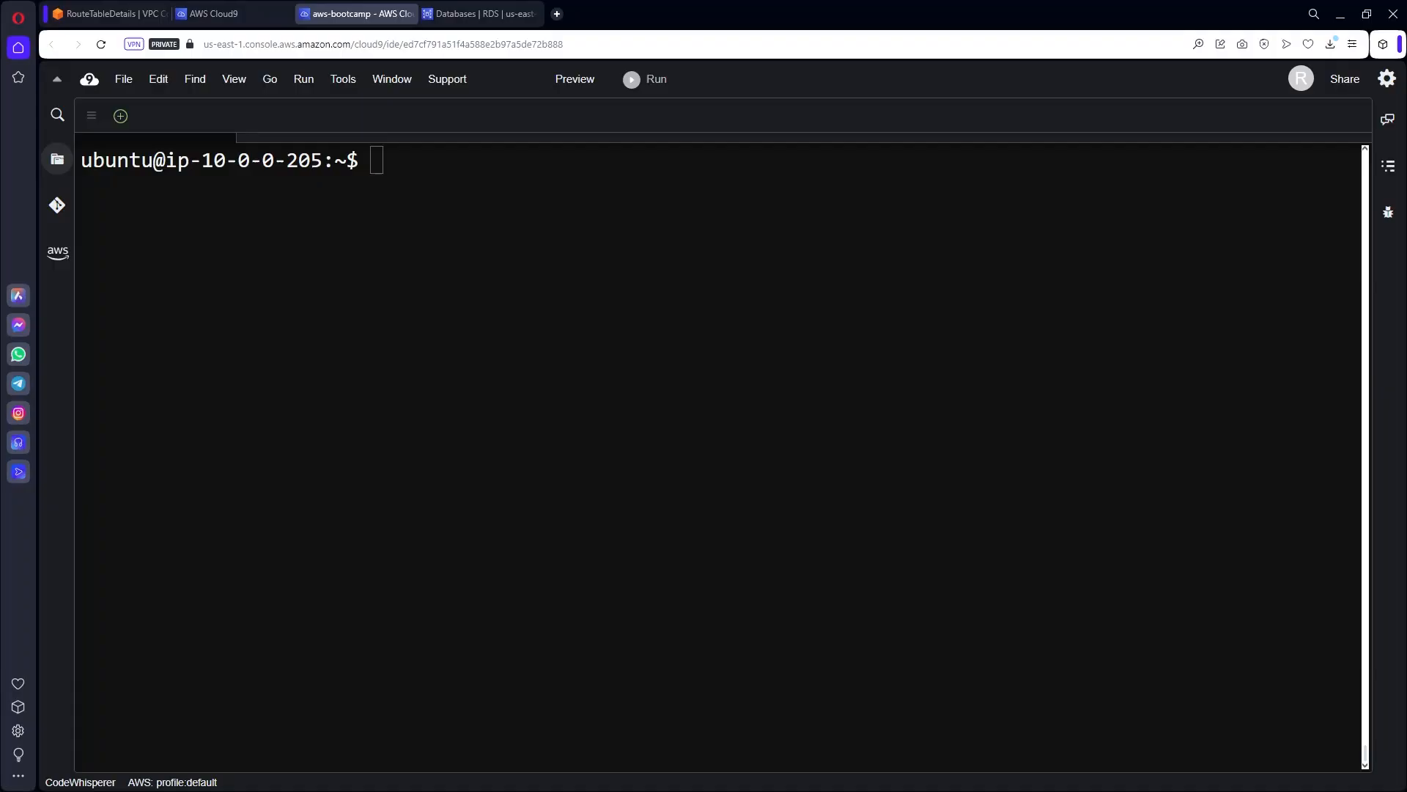
Install unzip, then libpq-dev, libxml2-dev, libxslt1-dev and libldap2-dev with apt.
{"action": "left_click", "coordinate": [841, 504]}
{"action": "type", "text": "sudo apt install unzip -y"}
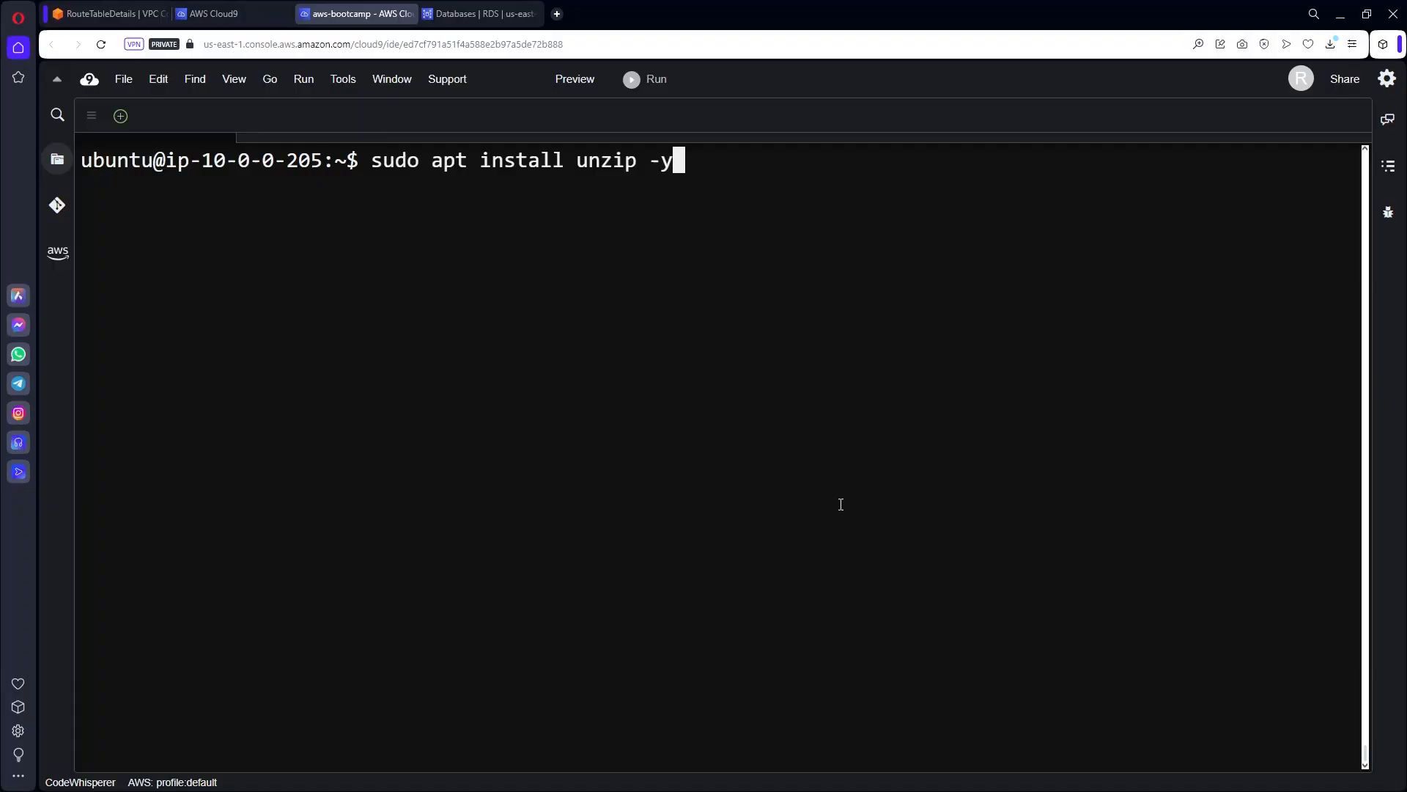
{"action": "key", "text": "Return"}
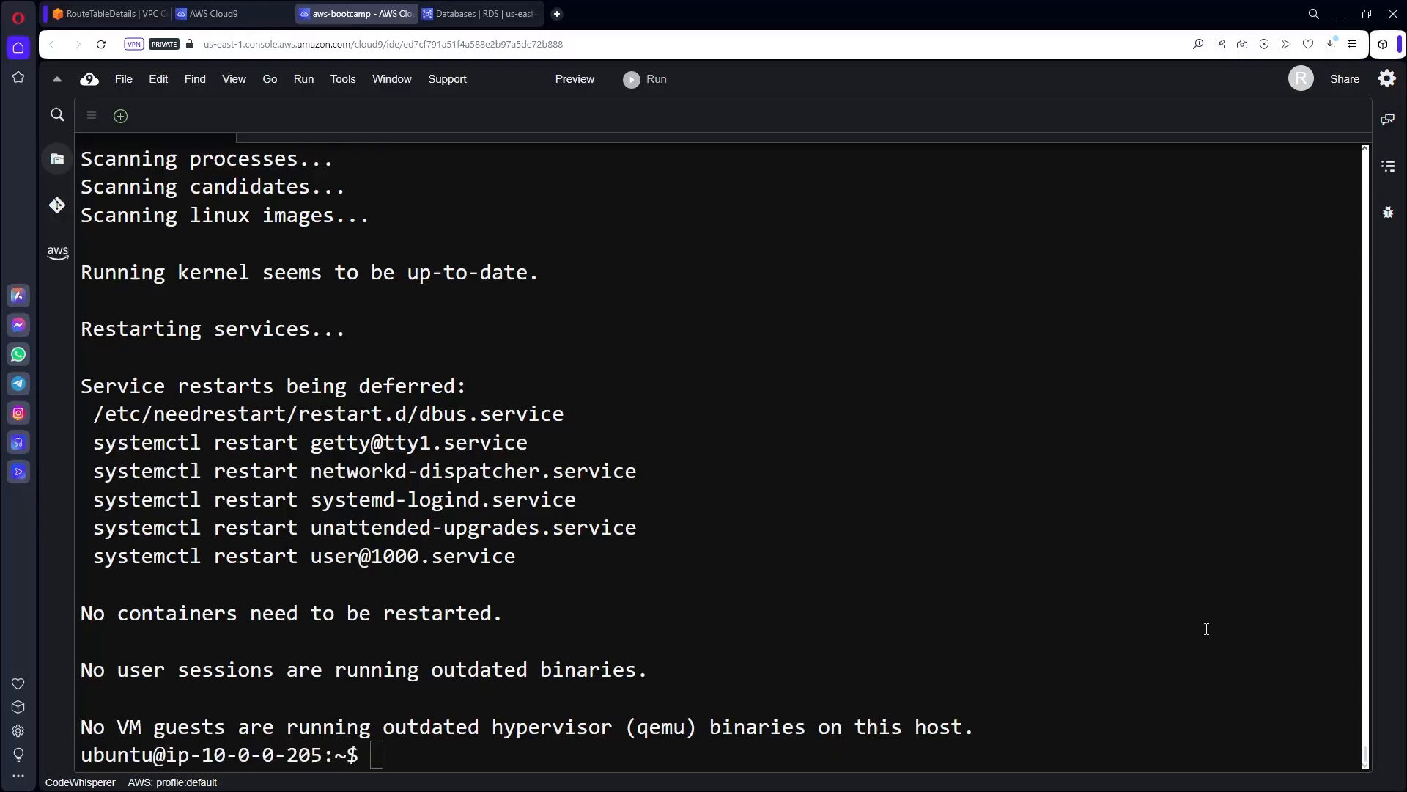
{"action": "left_click", "coordinate": [1017, 620]}
{"action": "key", "text": "ctrl+l"}
{"action": "type", "text": "sudo apt install libpq-dev libxml2-dev libxslt1-dev libldap2-dev -y"}
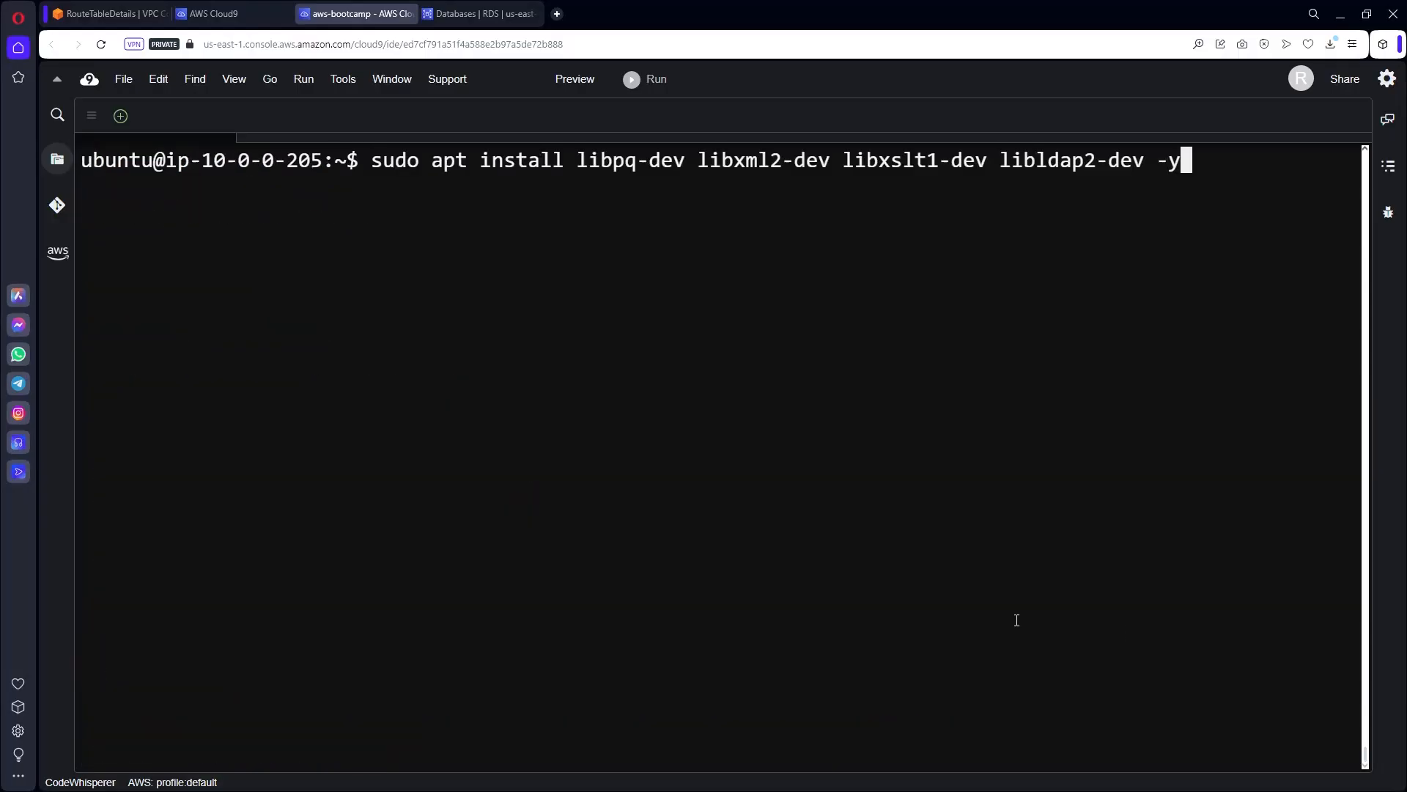
{"action": "key", "text": "Return"}
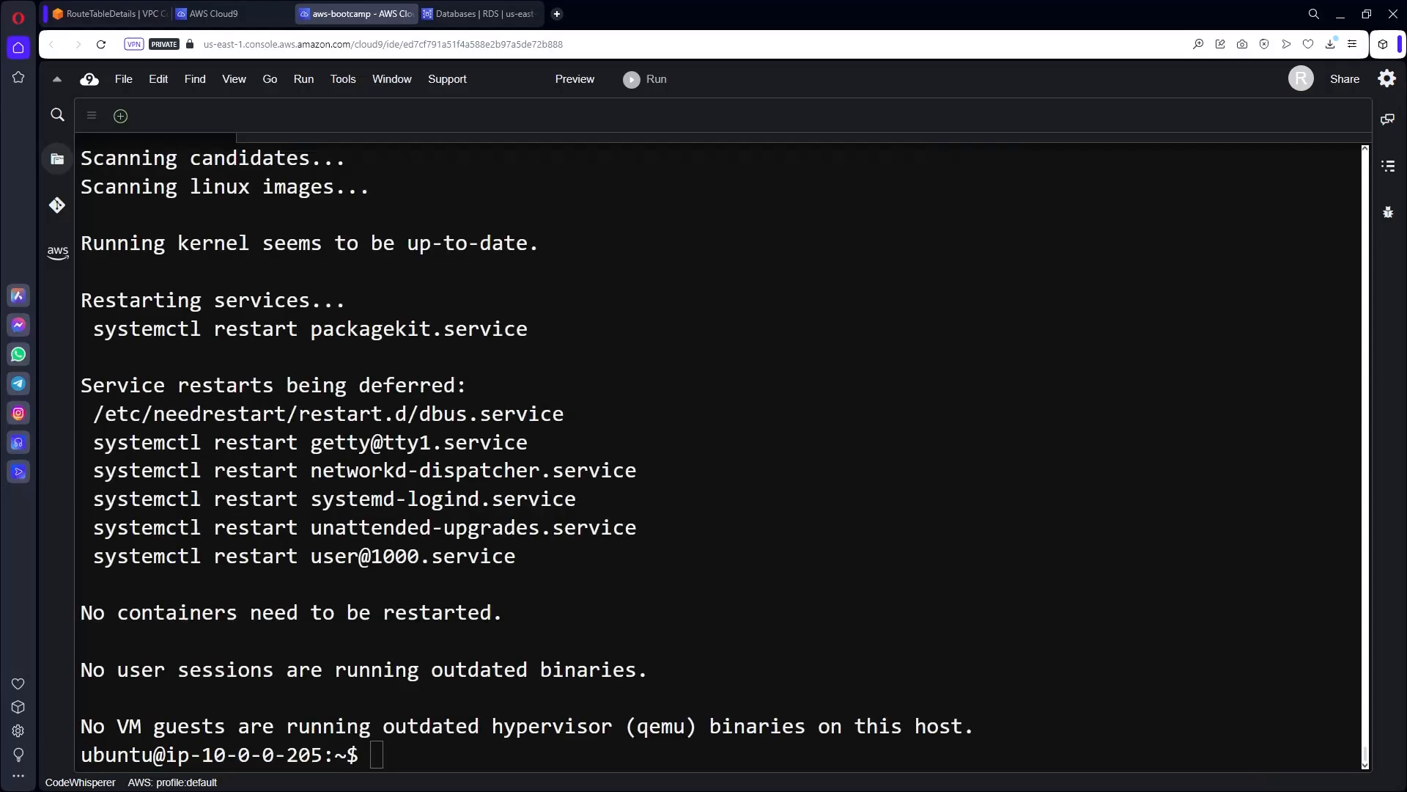
Install libsasl2-dev and libffi-dev with apt.
{"action": "left_click", "coordinate": [910, 642]}
{"action": "key", "text": "ctrl+l"}
{"action": "type", "text": "sudo apt install libsasl2-dev libffi-dev -y"}
{"action": "key", "text": "Return"}
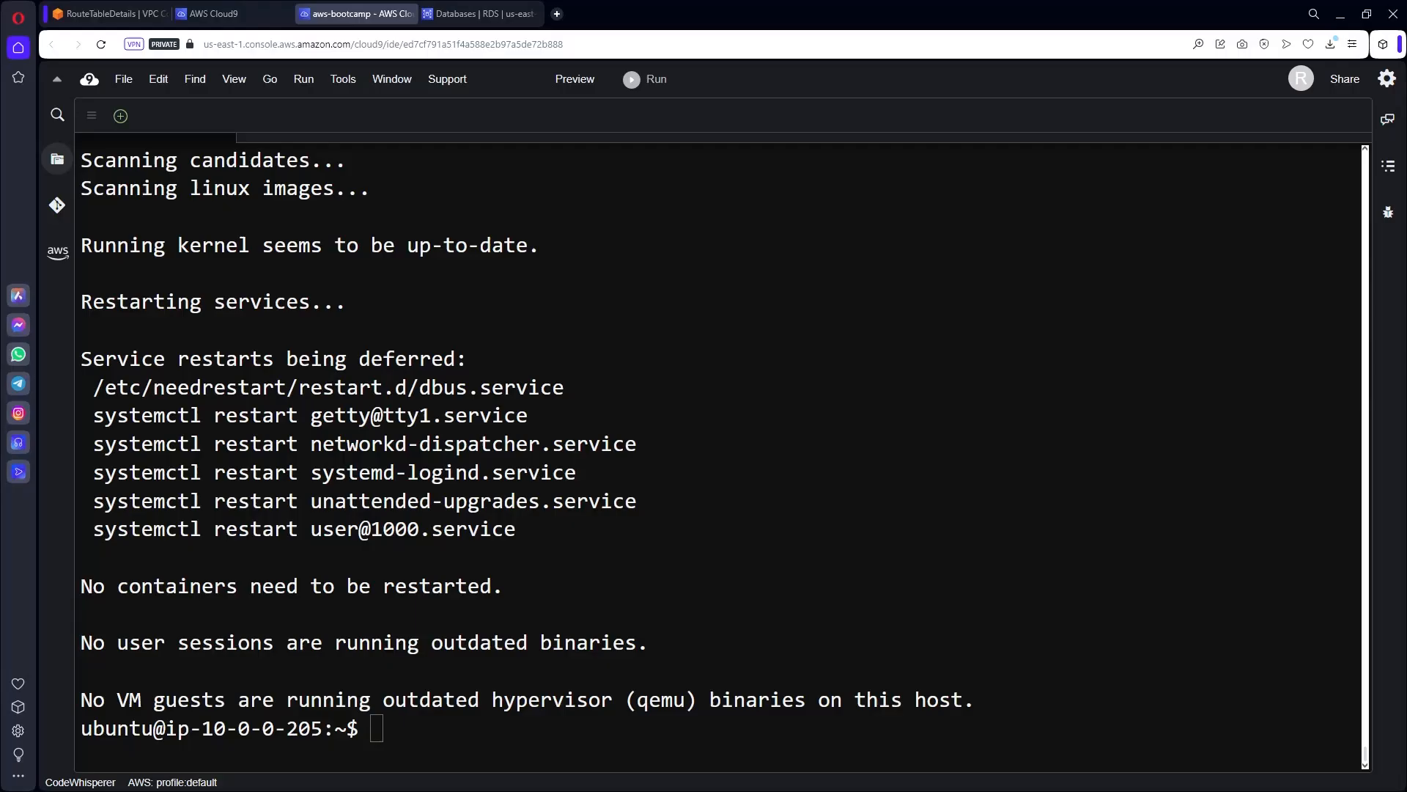
Put pip install Flask==2.3.3 at a cleared prompt.
{"action": "left_click", "coordinate": [748, 656]}
{"action": "key", "text": "ctrl+l"}
{"action": "type", "text": "pip install Flask==2.3.3"}
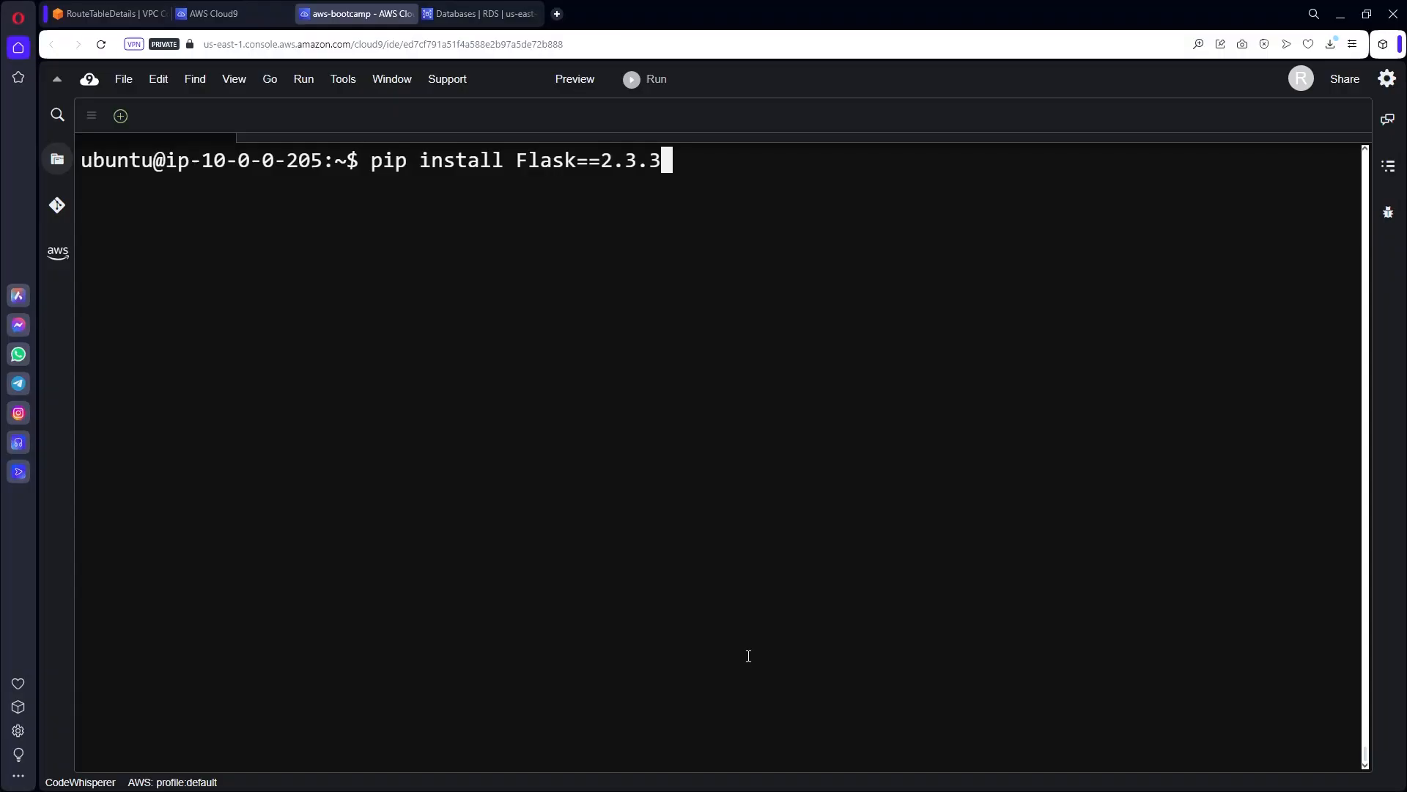
Install Flask 2.3.3 and add /home/ubuntu/.local/bin to PATH.
{"action": "key", "text": "Return"}
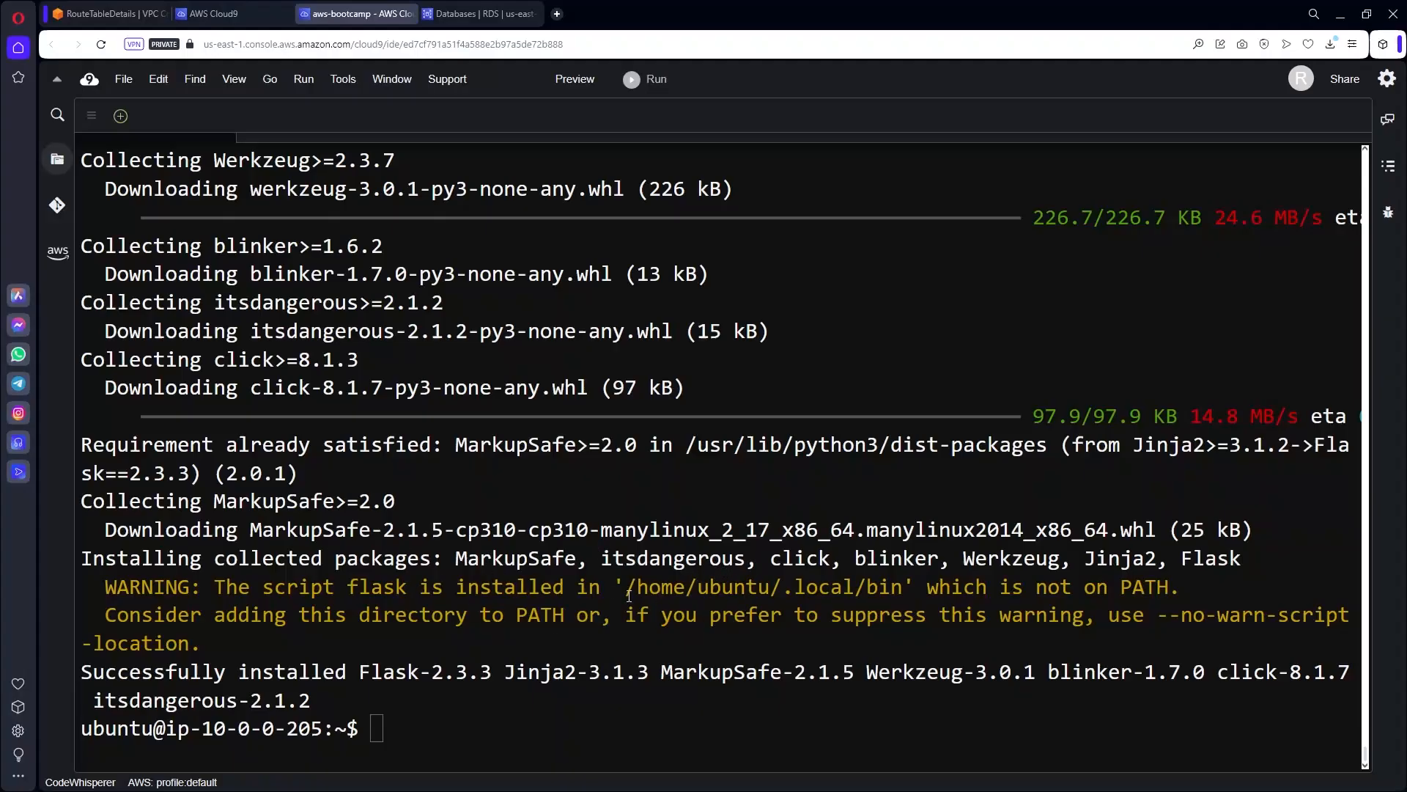
{"action": "left_click", "coordinate": [563, 724]}
{"action": "type", "text": "export PATH=$PATH:/home/ubuntu/.local/bin/"}
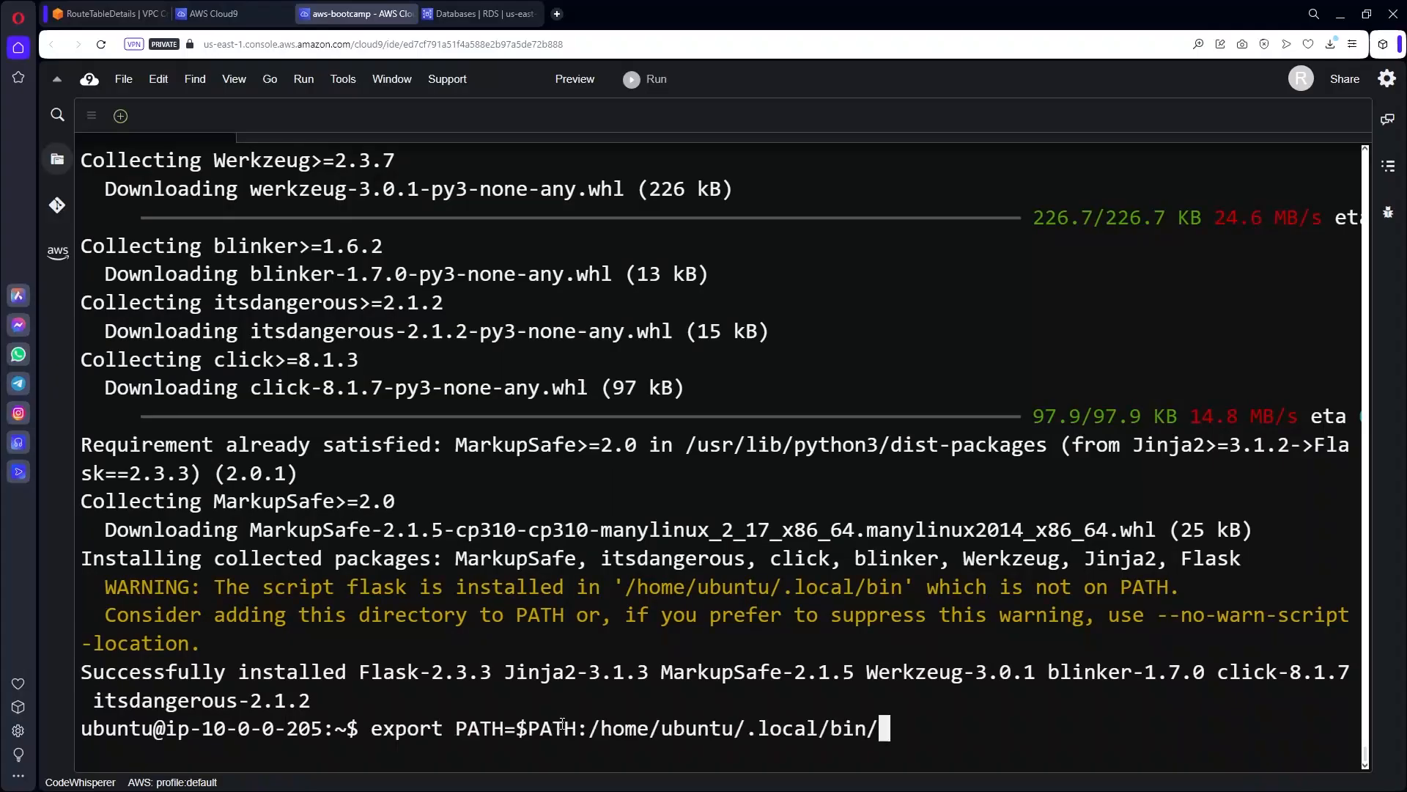
{"action": "key", "text": "Return"}
{"action": "key", "text": "ctrl+l"}
{"action": "key", "text": "Return"}
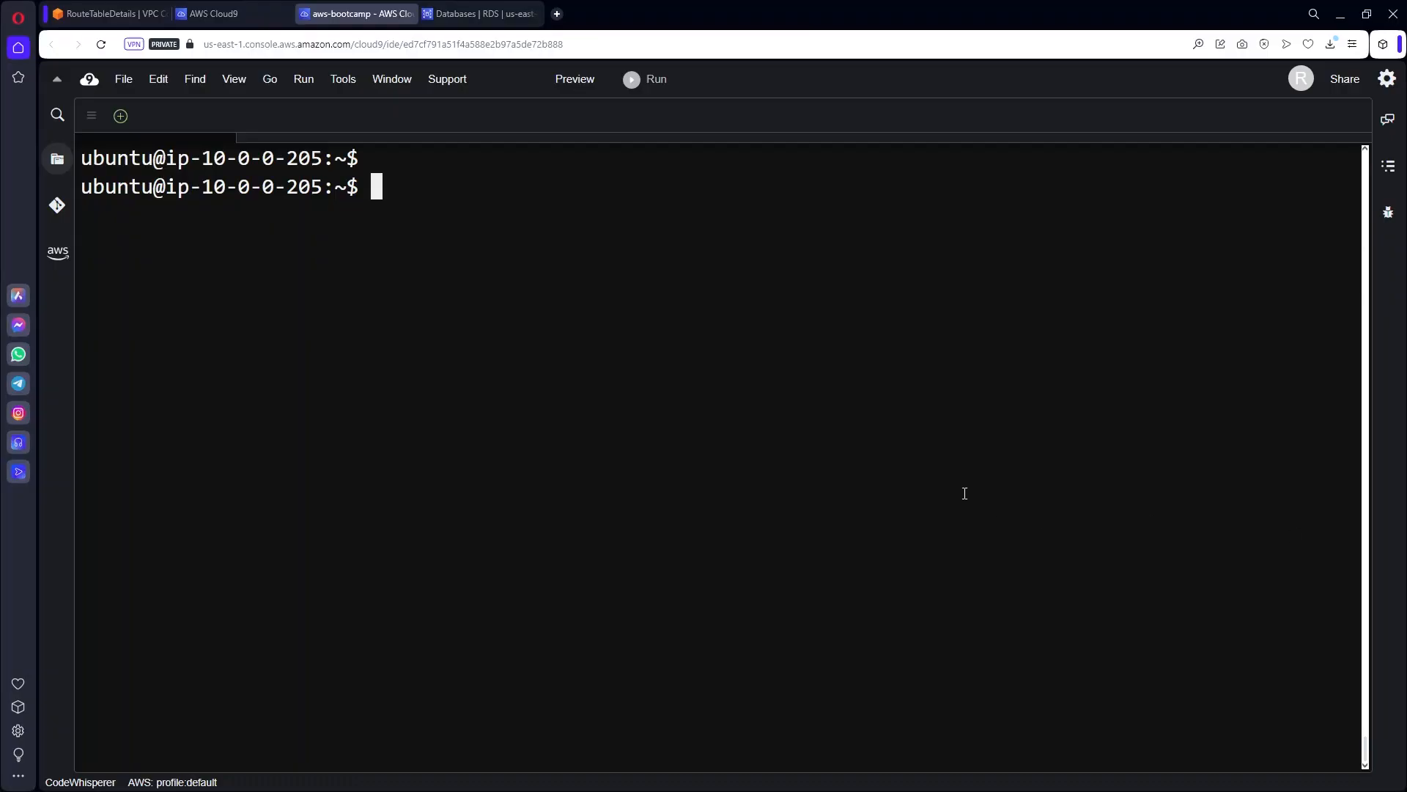
Install wtforms with pip3 and pkg-config with apt.
{"action": "type", "text": "pip3 install wtforms"}
{"action": "key", "text": "Return"}
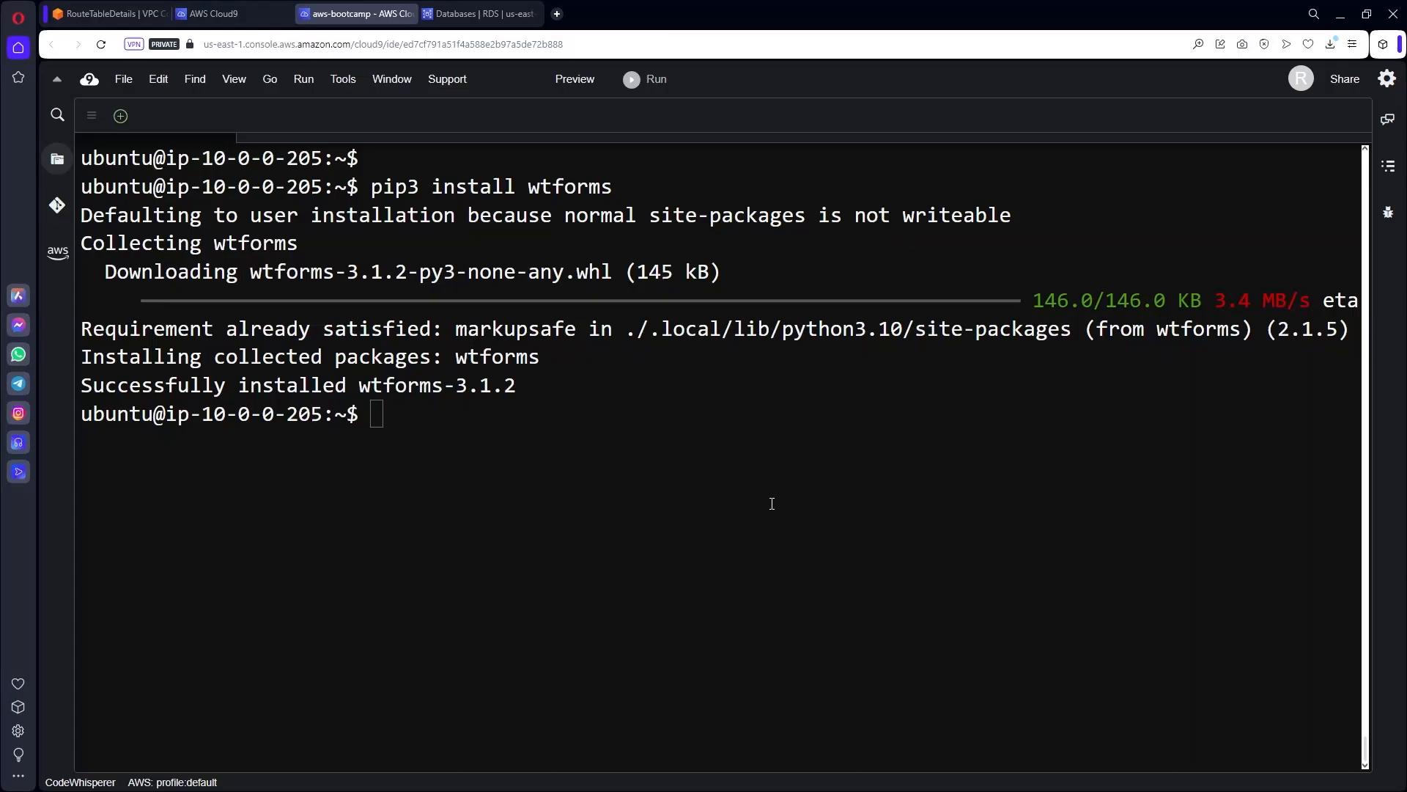
{"action": "type", "text": "sudo apt install pkg-config"}
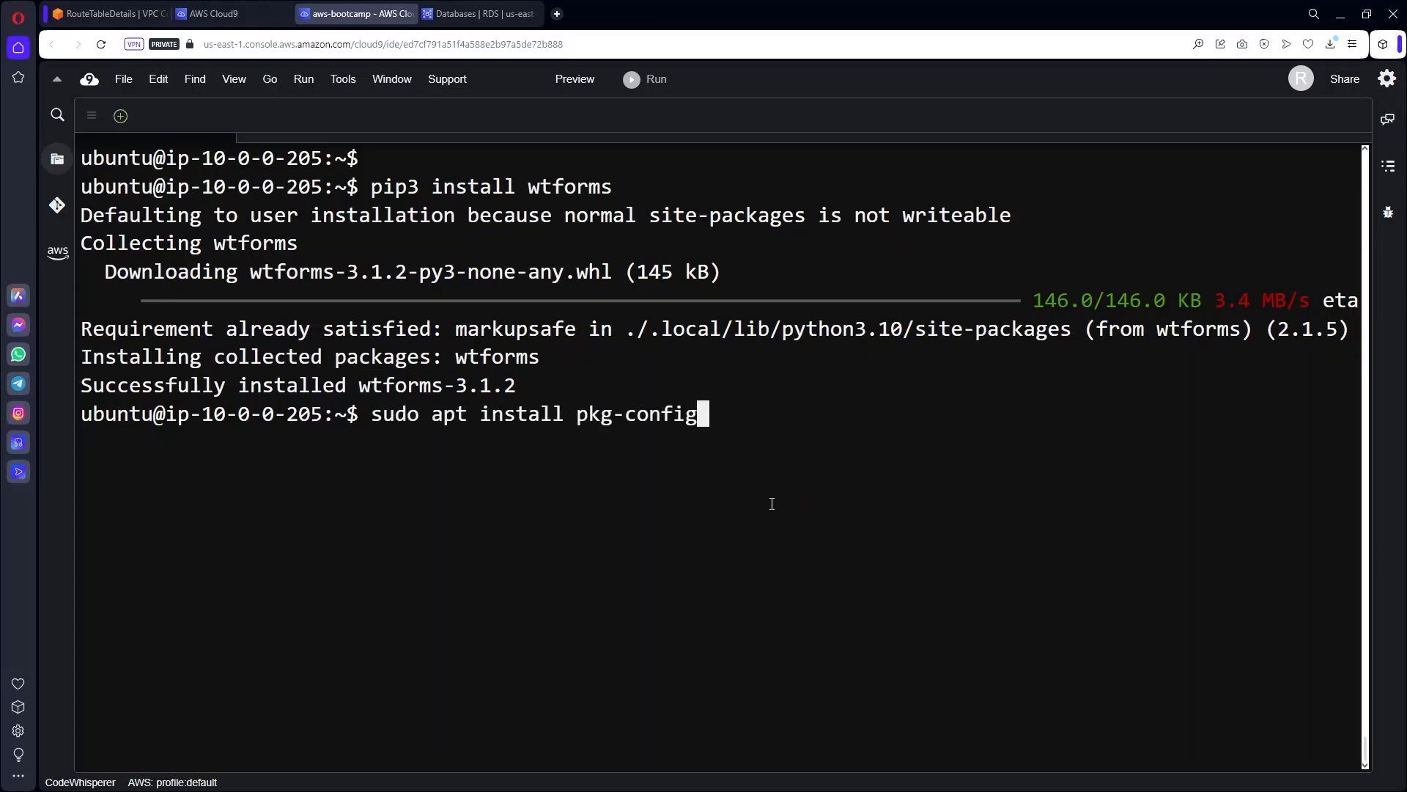
{"action": "key", "text": "Return"}
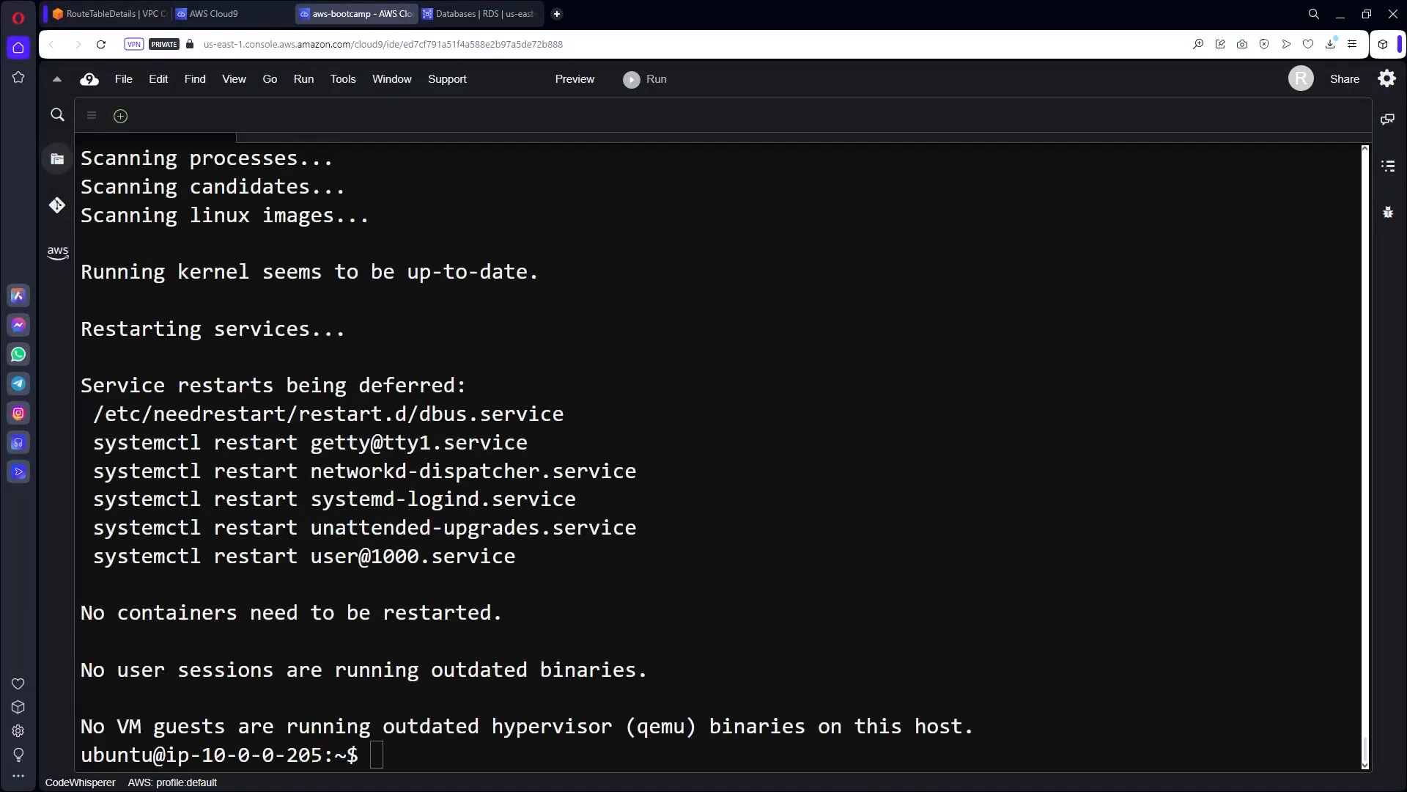
Put pip3 install flask_mysqldb at a cleared prompt.
{"action": "left_click", "coordinate": [796, 680]}
{"action": "key", "text": "ctrl+l"}
{"action": "type", "text": "pip3 install flask_mysqldb"}
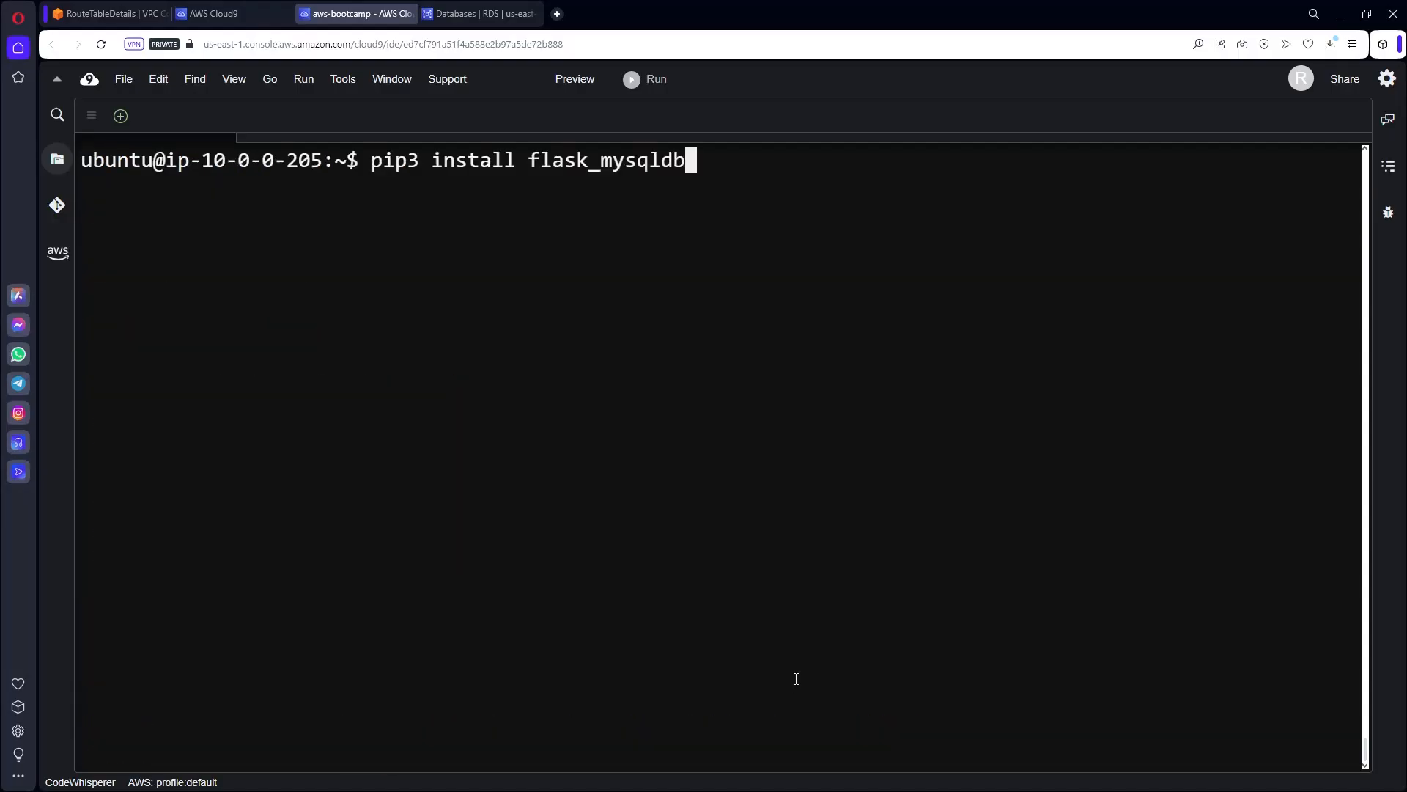
Install flask_mysqldb 1.0.1 with mysqlclient 2.1.1, then passlib 1.7.4 via pip3.
{"action": "key", "text": "Return"}
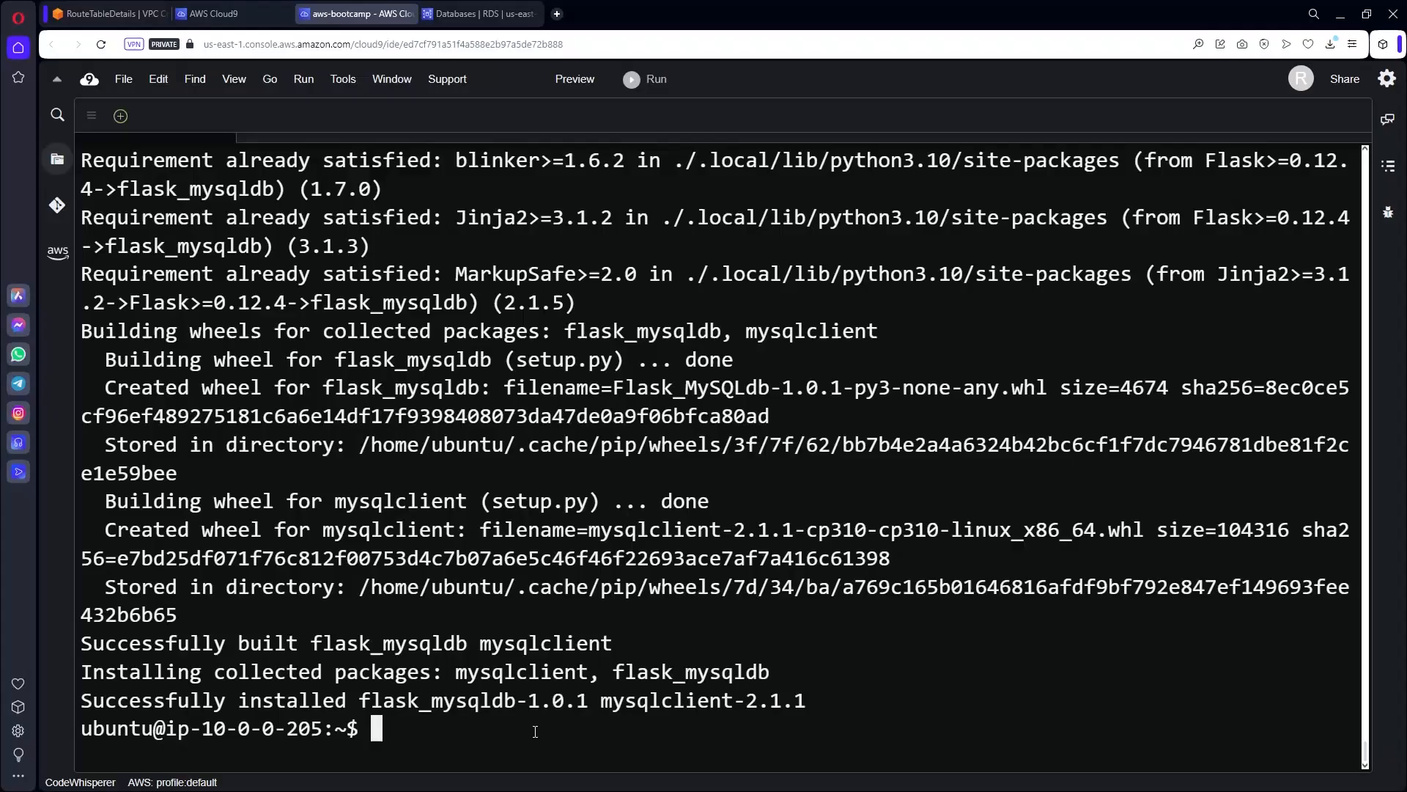
{"action": "key", "text": "ctrl+l"}
{"action": "type", "text": "pip3 install passlib"}
{"action": "key", "text": "Return"}
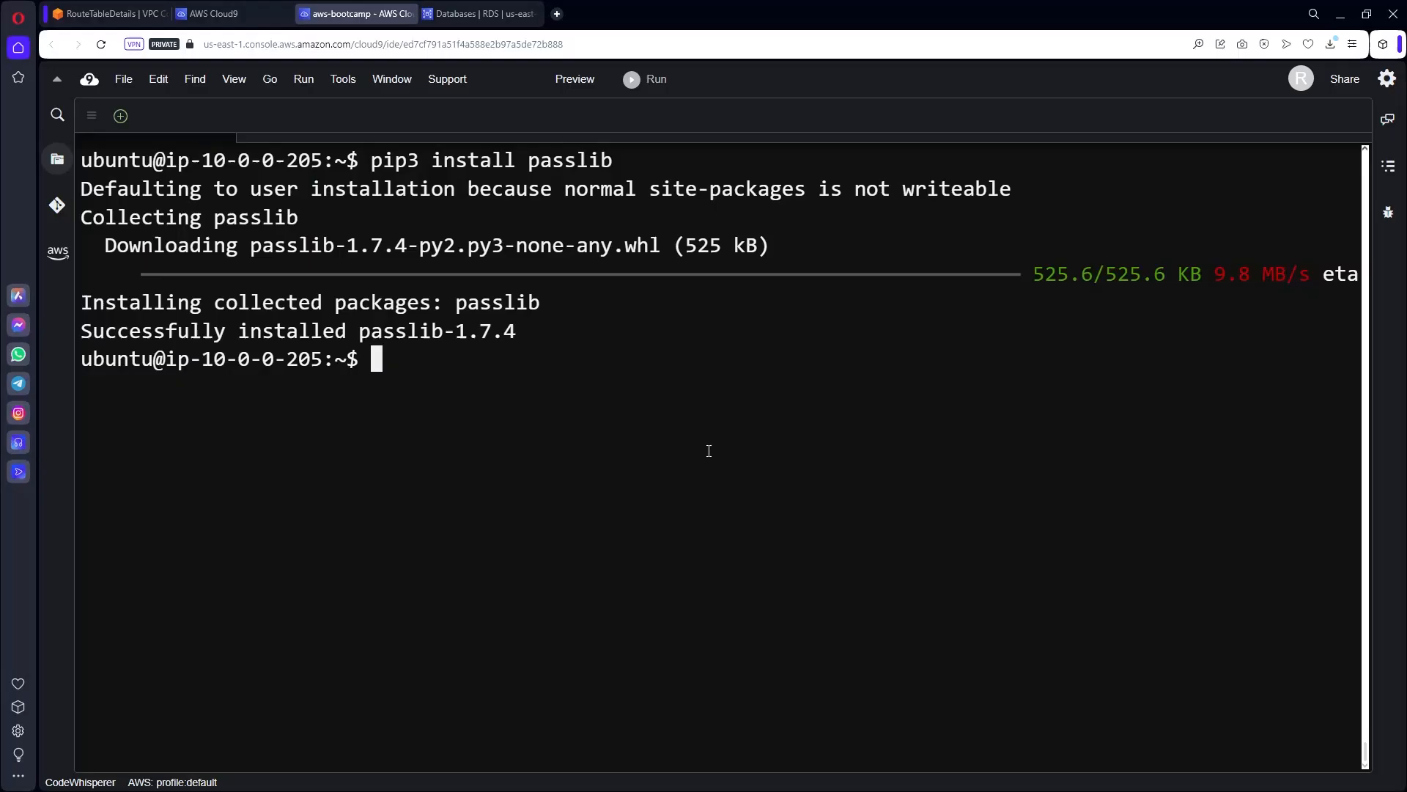
Install mysql-client 8.0.36 with sudo apt-get install mysql-client -y.
{"action": "type", "text": "sudo apt-get install mysql-client -y"}
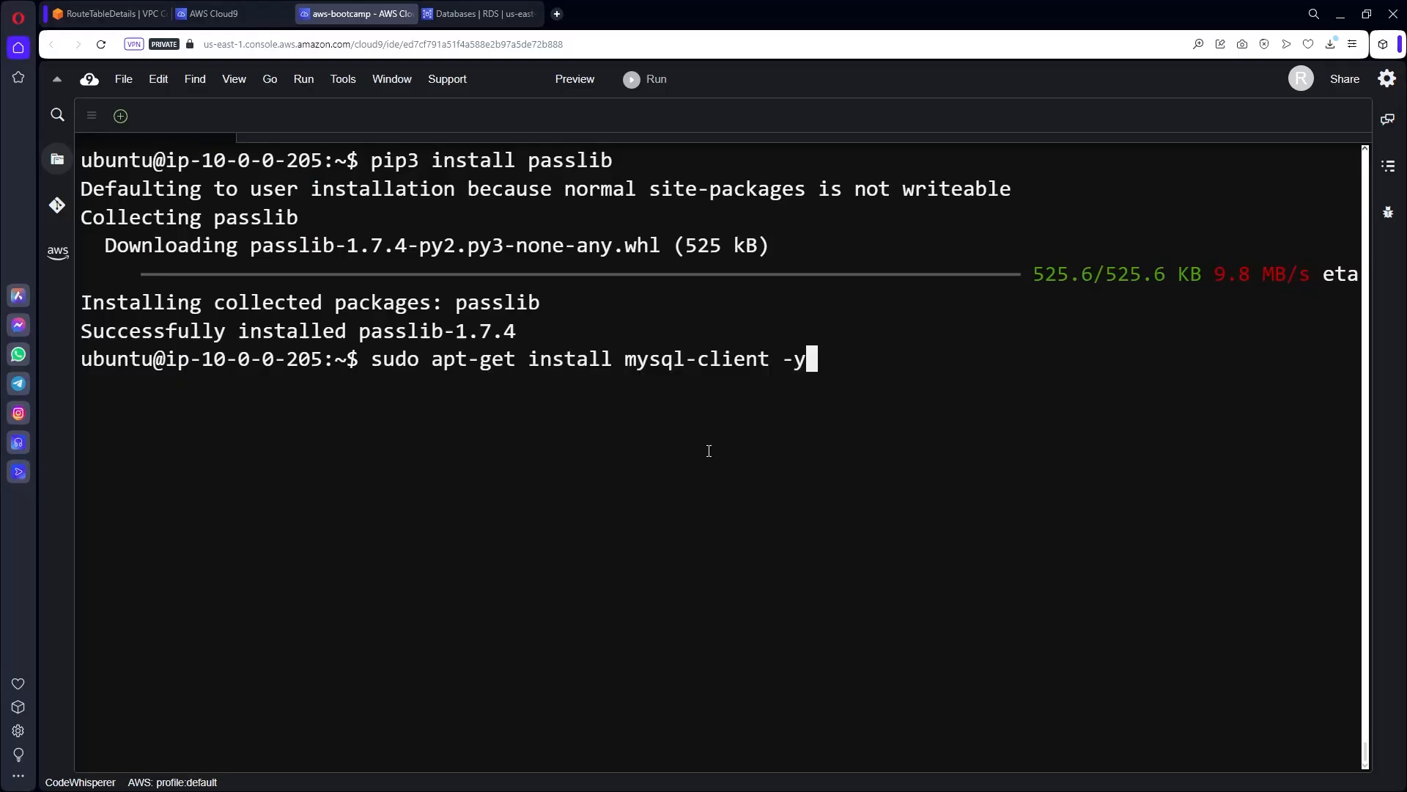
{"action": "key", "text": "Return"}
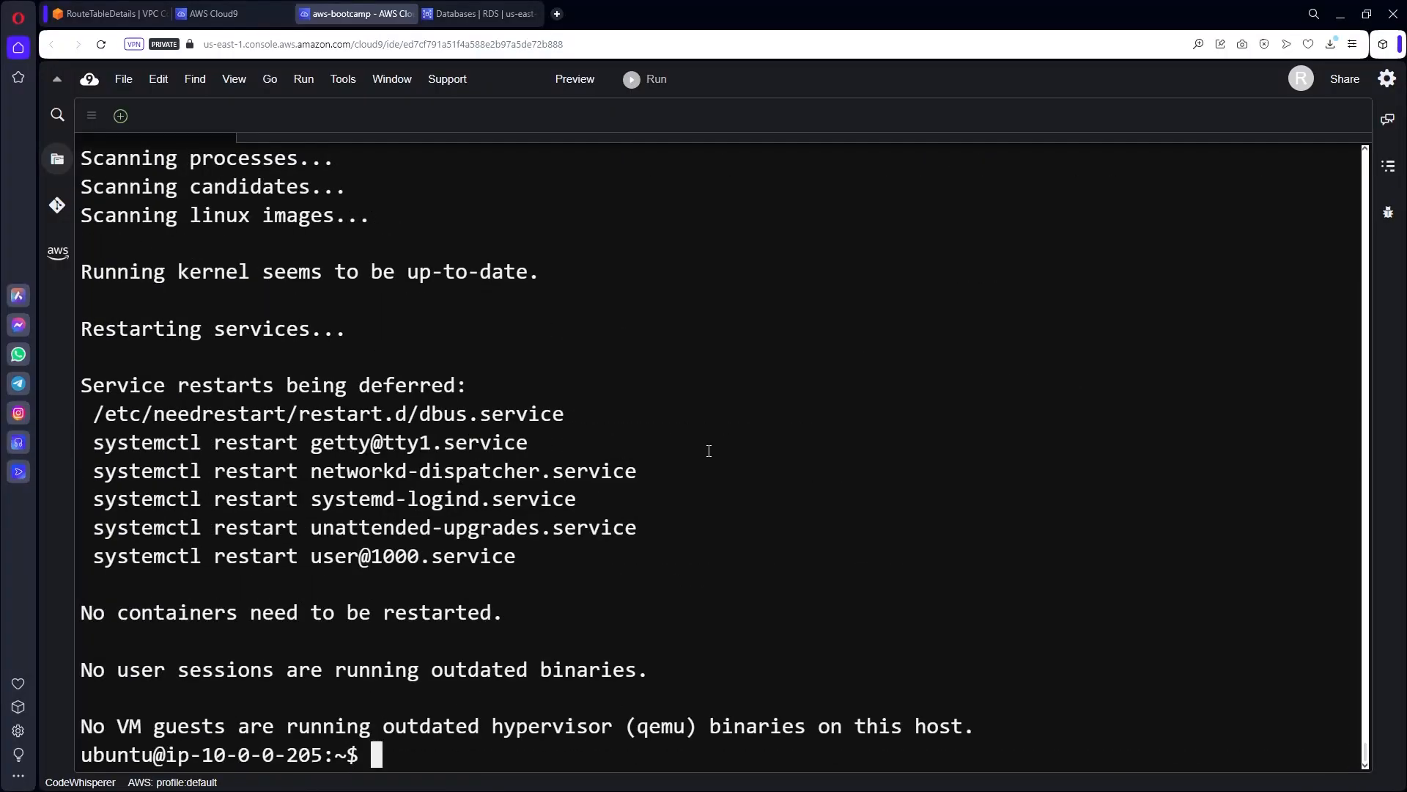
{"action": "key", "text": "ctrl+l"}
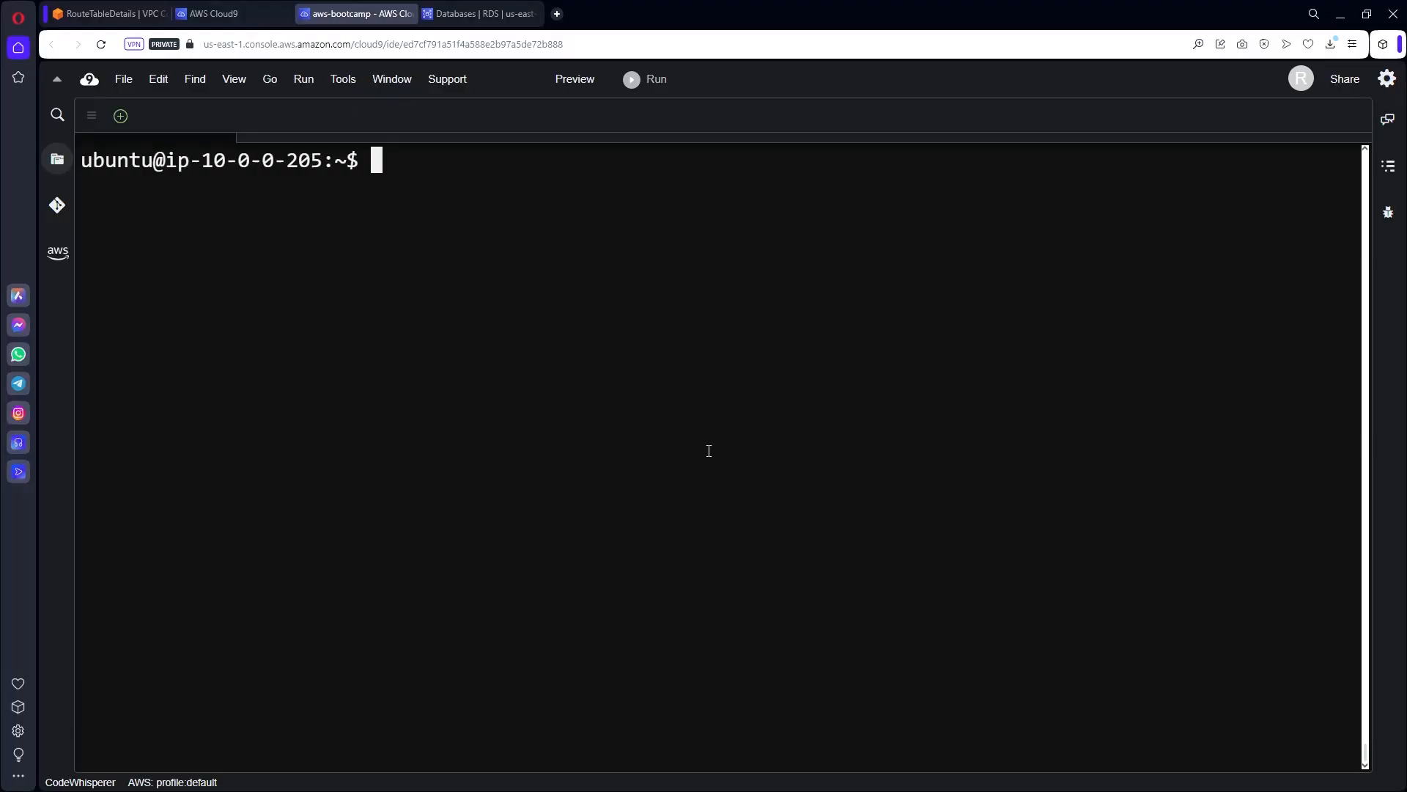
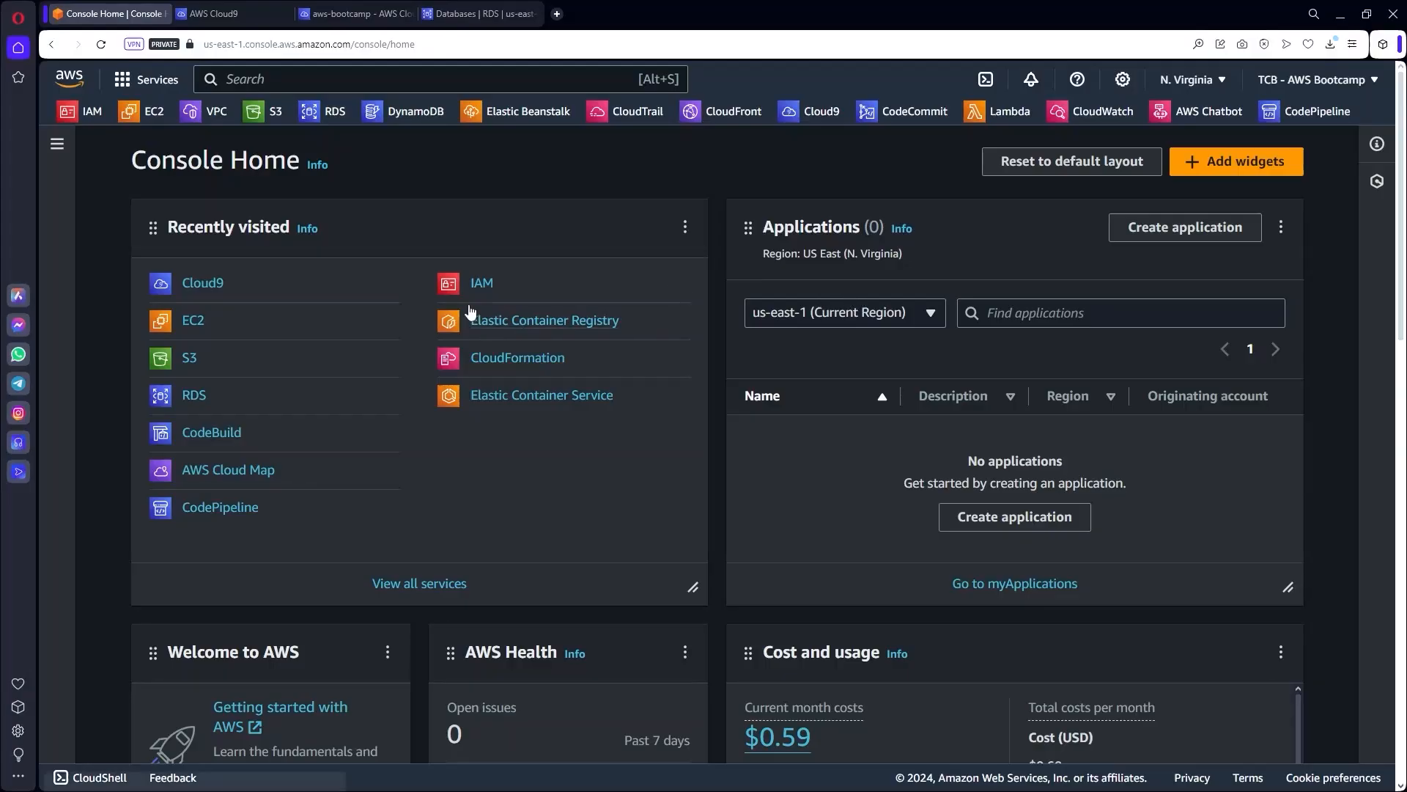
Go to EC2 from favorites and open Security Groups under Network & Security.
{"action": "left_click", "coordinate": [148, 115]}
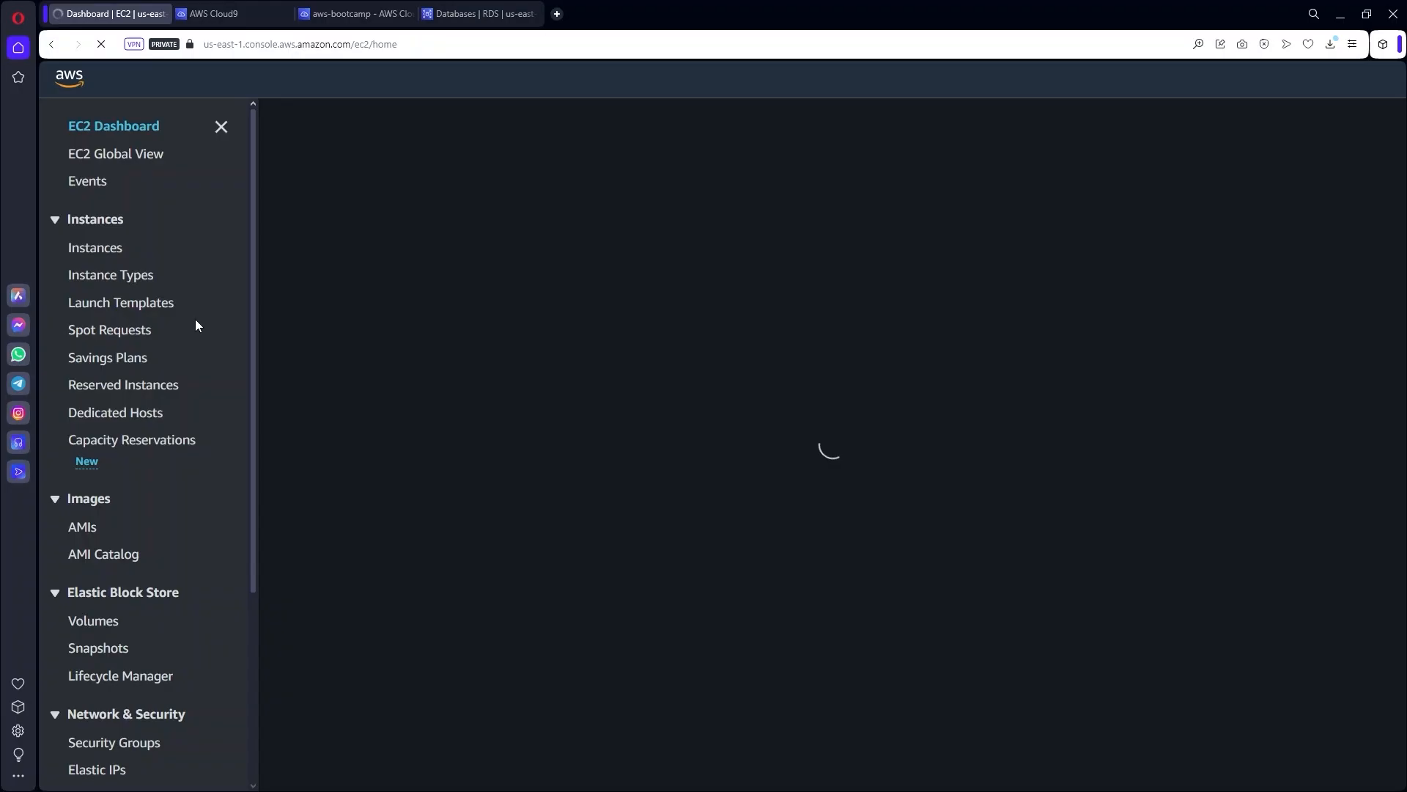
{"action": "scroll", "coordinate": [179, 484], "scroll_direction": "down", "scroll_amount": 2}
{"action": "scroll", "coordinate": [173, 524], "scroll_direction": "down", "scroll_amount": 2}
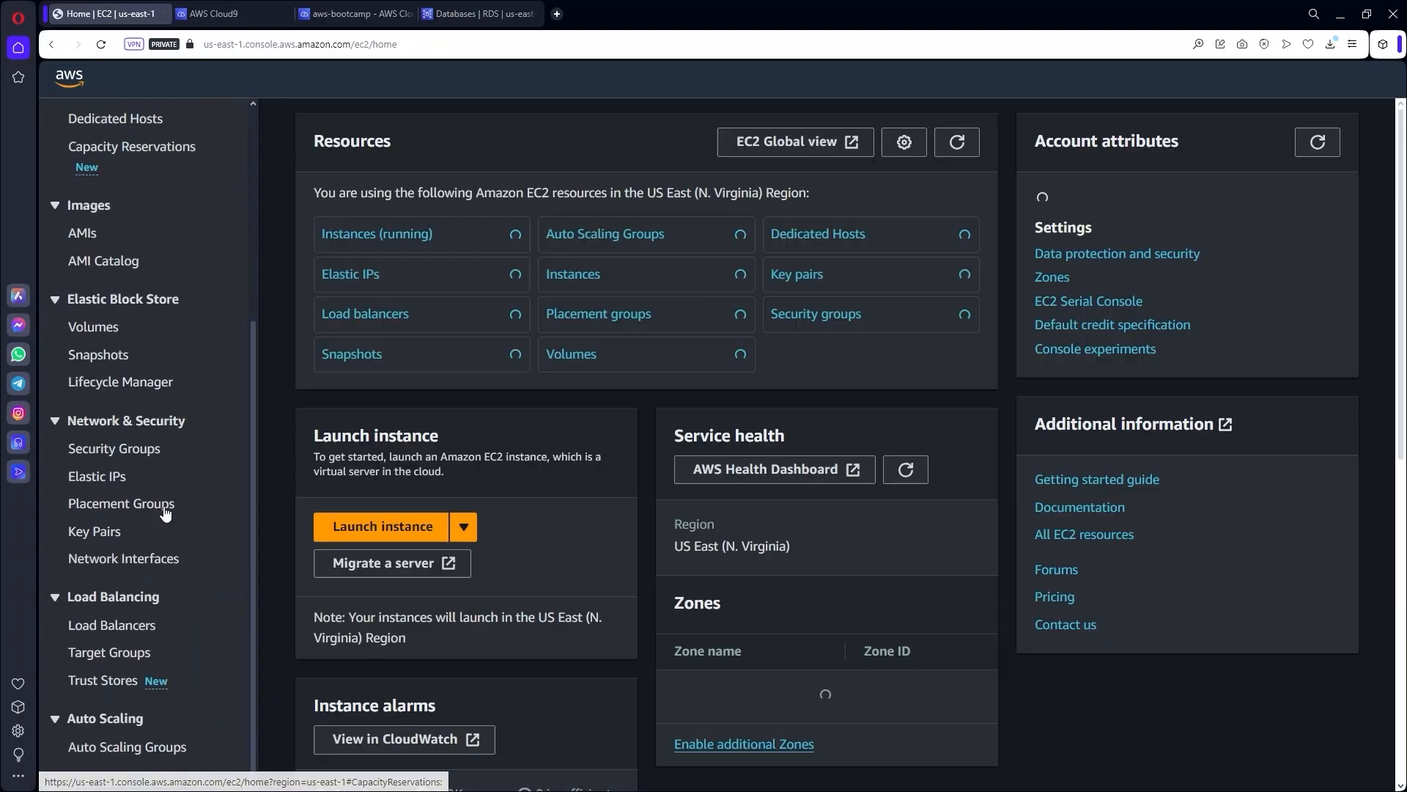
{"action": "left_click", "coordinate": [114, 445]}
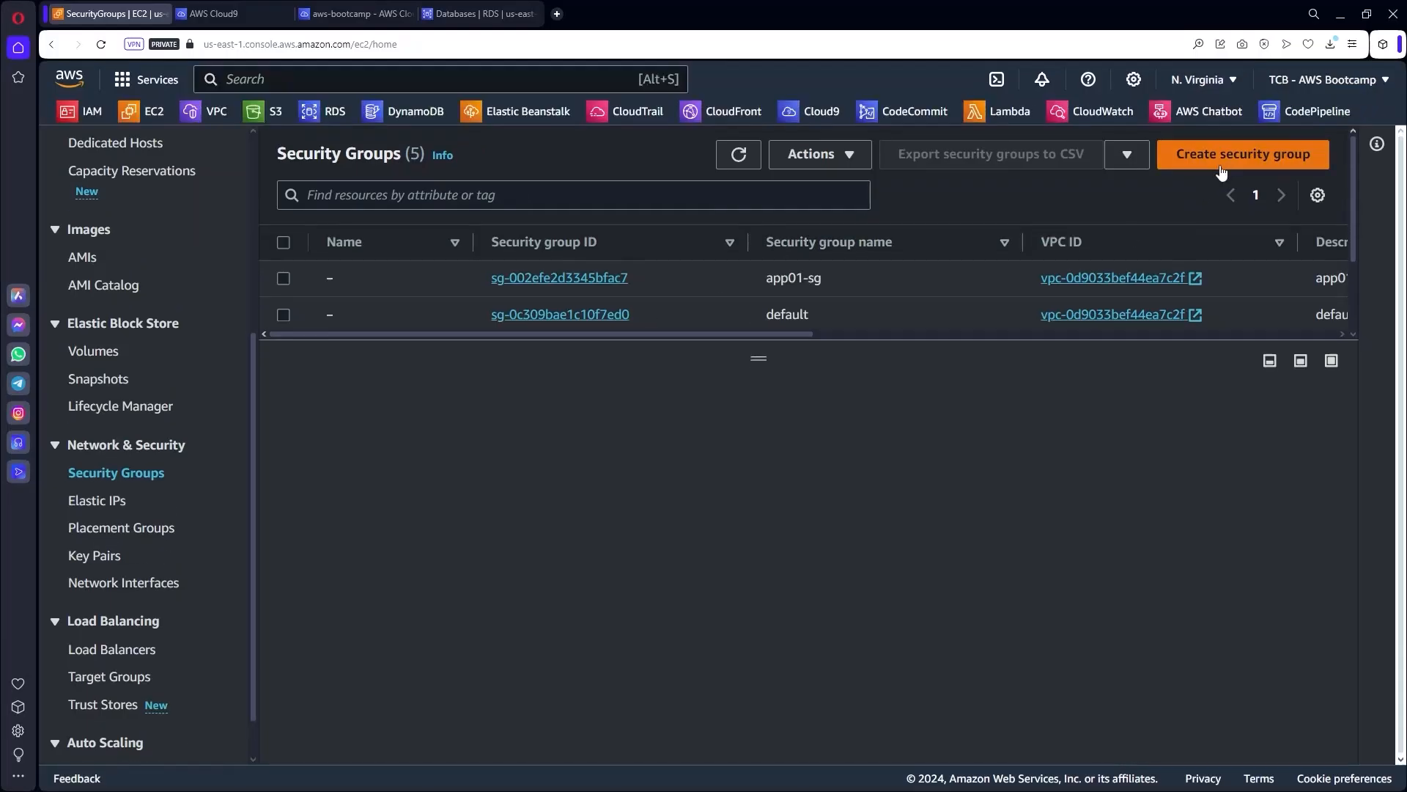
Start a new security group named EC2toRDS-sg with a MySQL-access description.
{"action": "left_click", "coordinate": [1243, 154]}
{"action": "scroll", "coordinate": [522, 288], "scroll_direction": "down", "scroll_amount": 6}
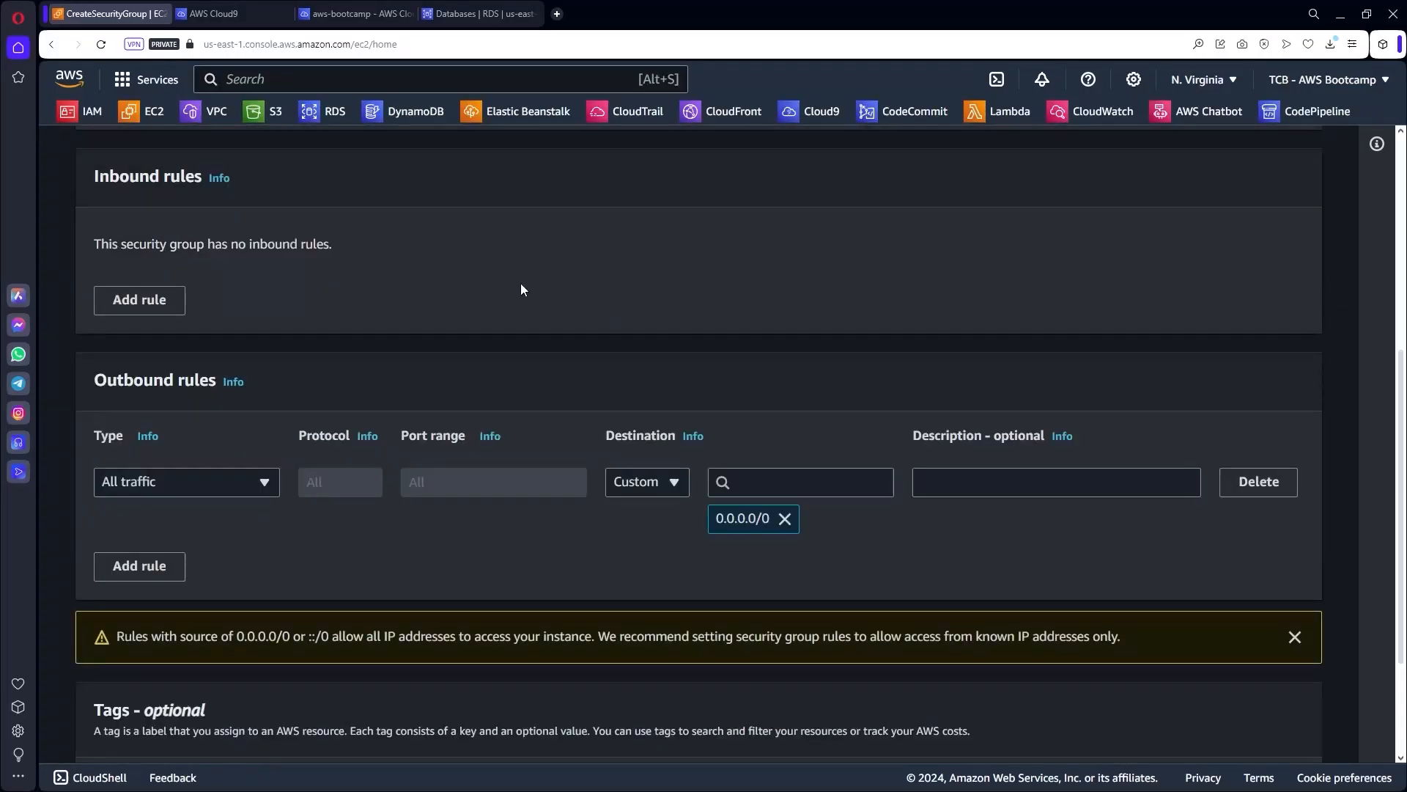
{"action": "scroll", "coordinate": [349, 367], "scroll_direction": "up", "scroll_amount": 6}
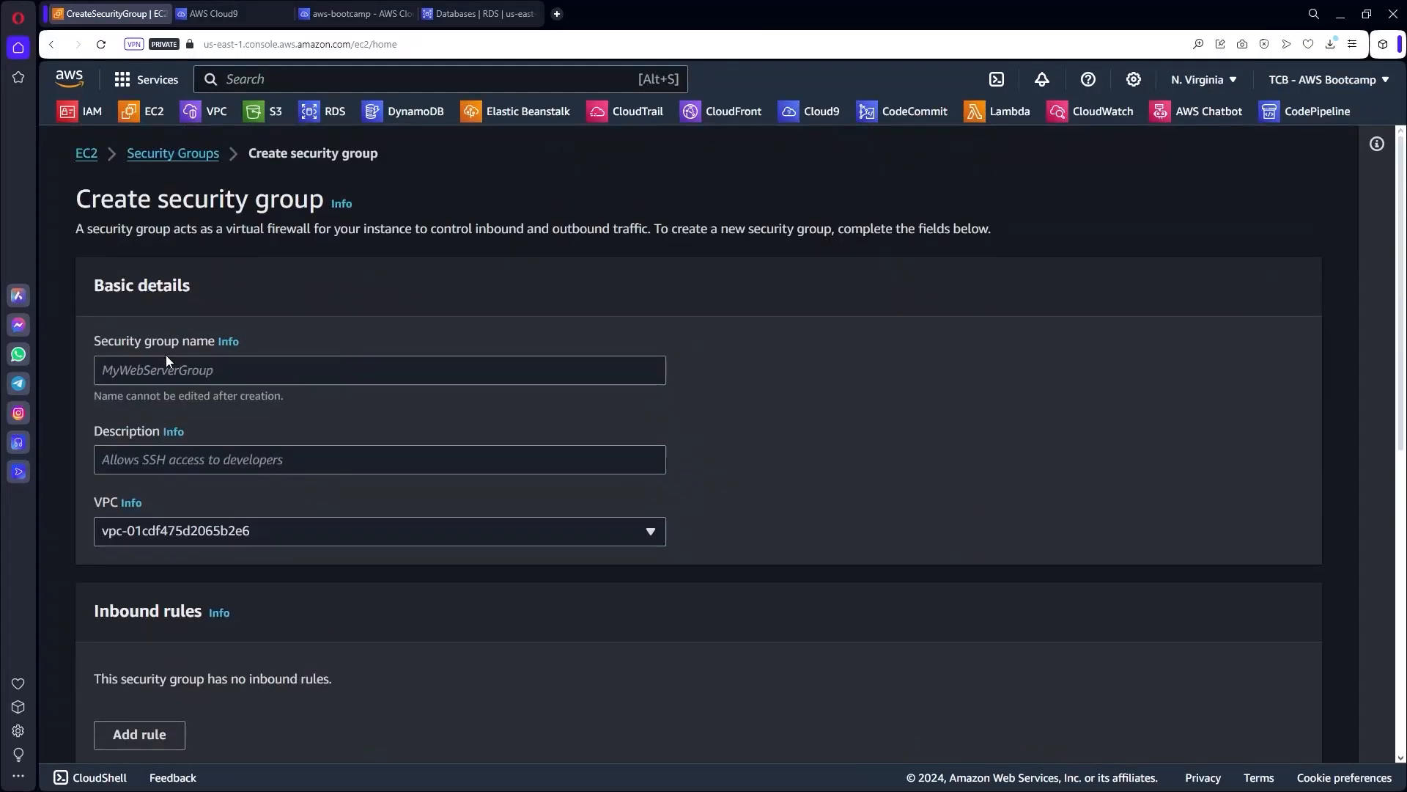
{"action": "scroll", "coordinate": [166, 354], "scroll_direction": "down", "scroll_amount": 1}
{"action": "left_click", "coordinate": [189, 297]}
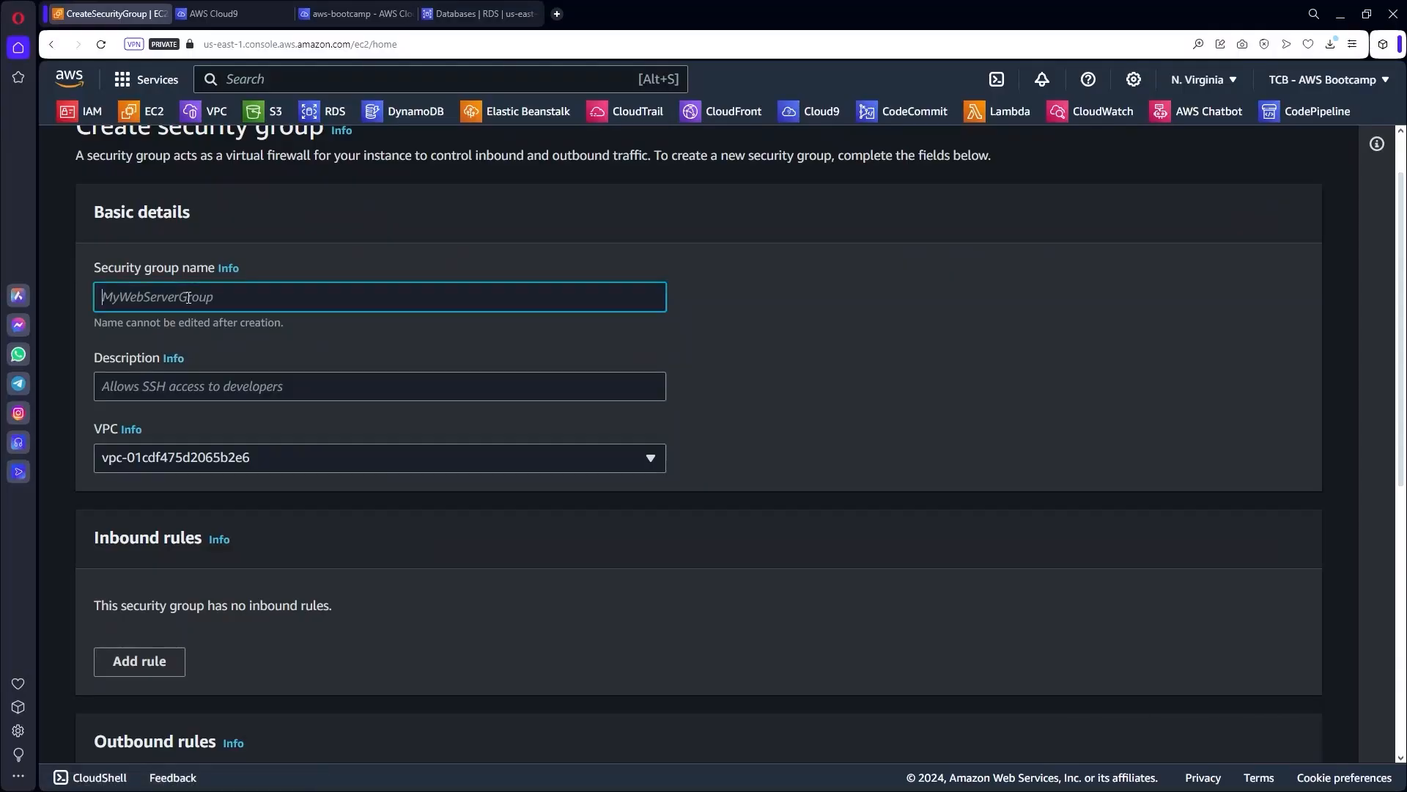
{"action": "type", "text": "EC2toRDS-sg"}
{"action": "left_click", "coordinate": [126, 297]}
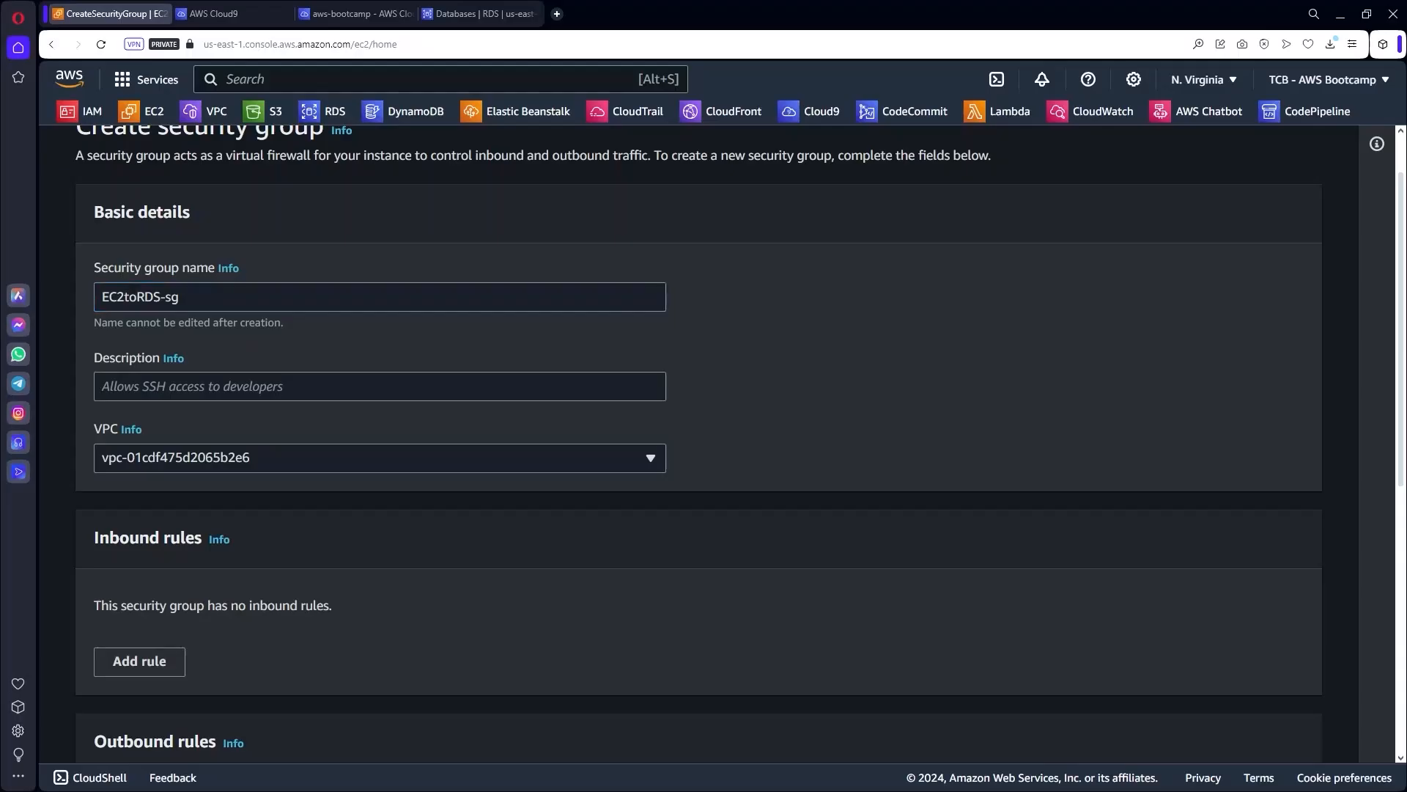
{"action": "left_click", "coordinate": [145, 394]}
{"action": "type", "text": "SG para permitir acesso ao MySQL atraves da aplicacao rodando no EC2."}
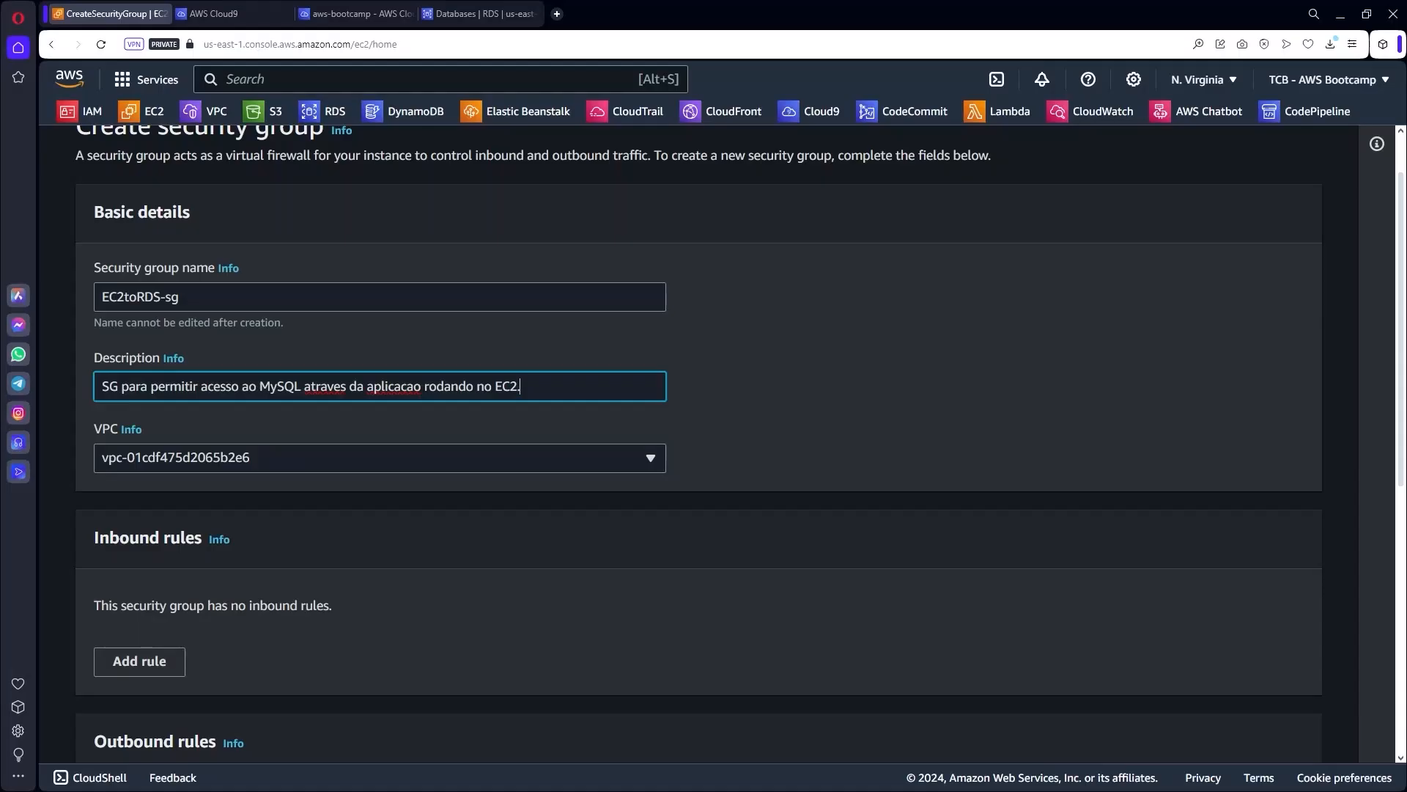
Place the group in the vpc-bootcamp VPC and add one inbound rule.
{"action": "scroll", "coordinate": [828, 399], "scroll_direction": "down", "scroll_amount": 2}
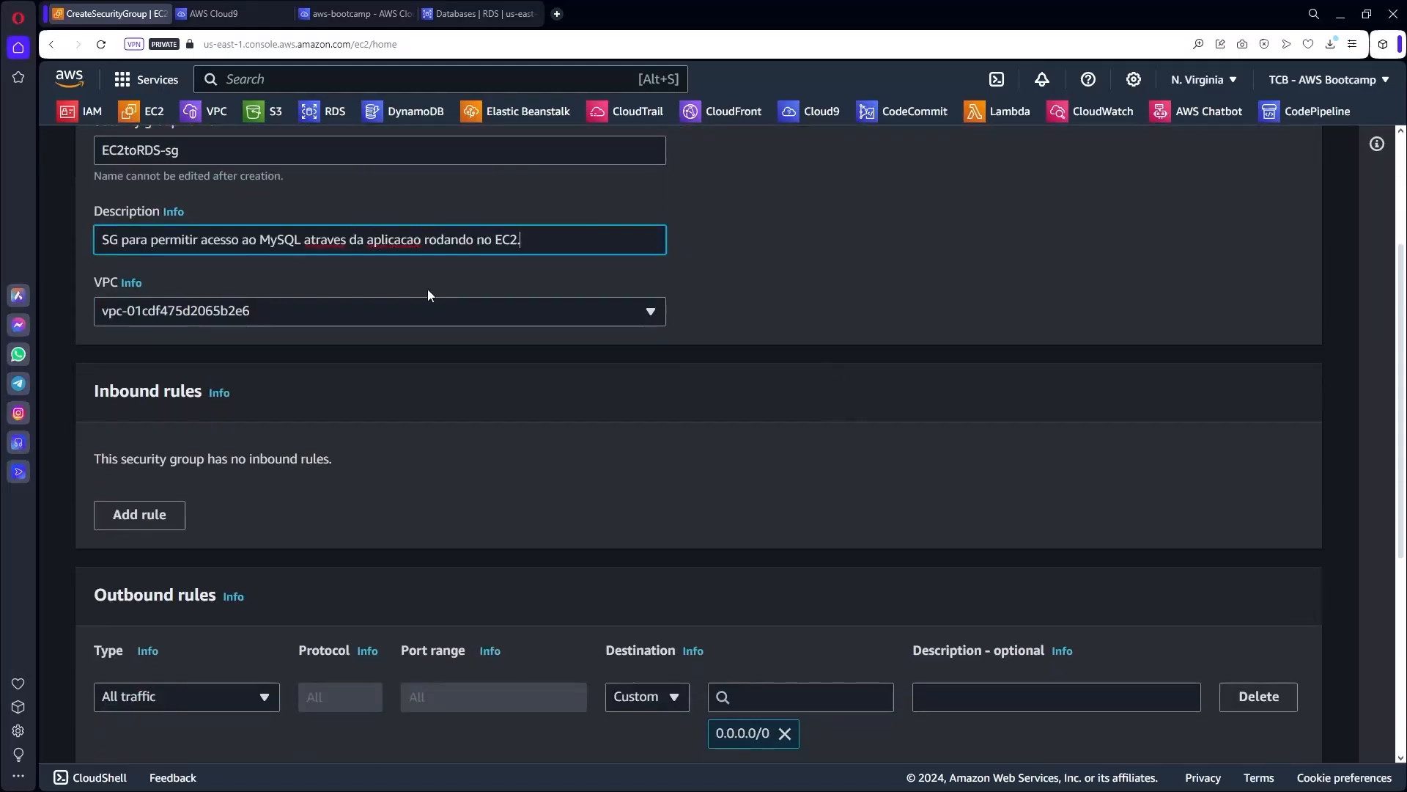
{"action": "left_click", "coordinate": [212, 311]}
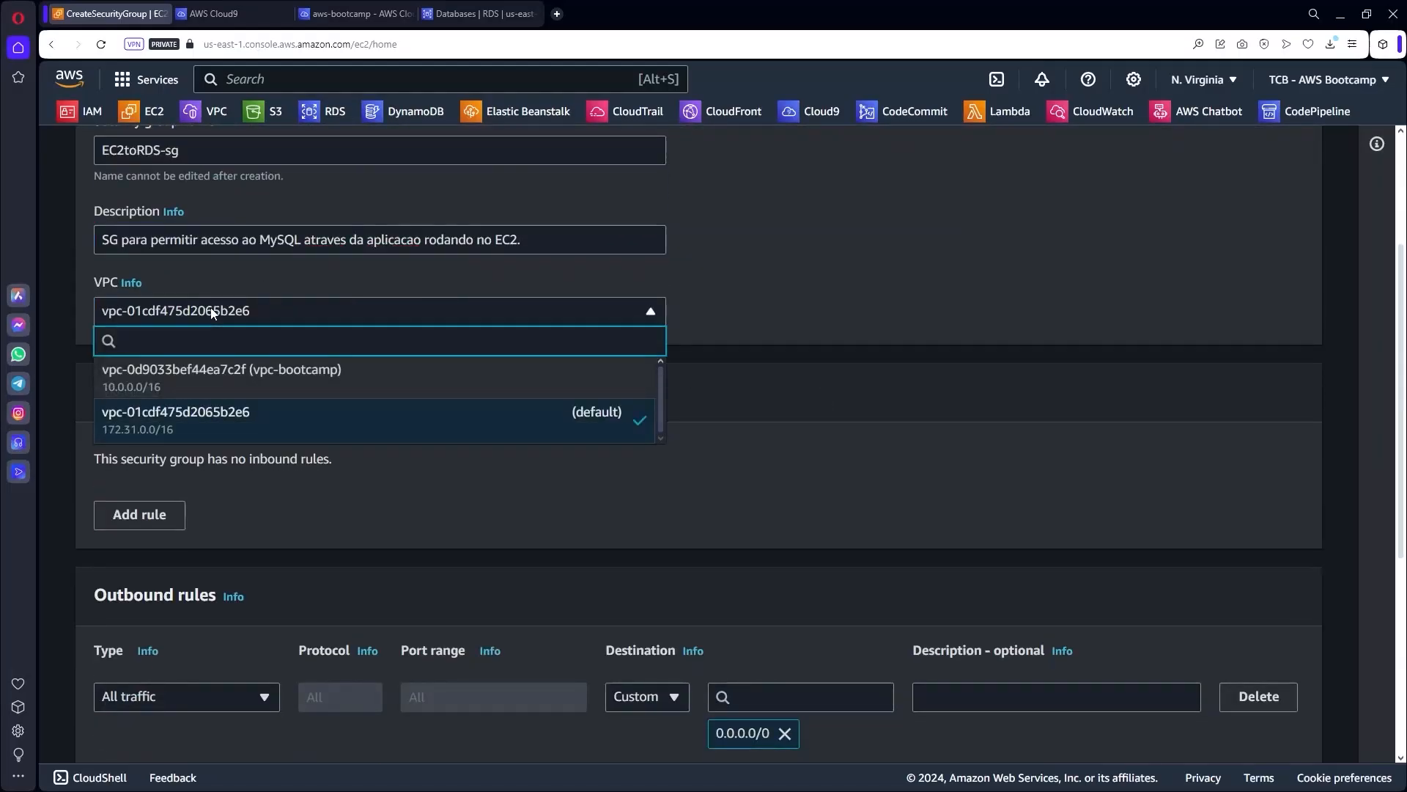
{"action": "left_click", "coordinate": [233, 381]}
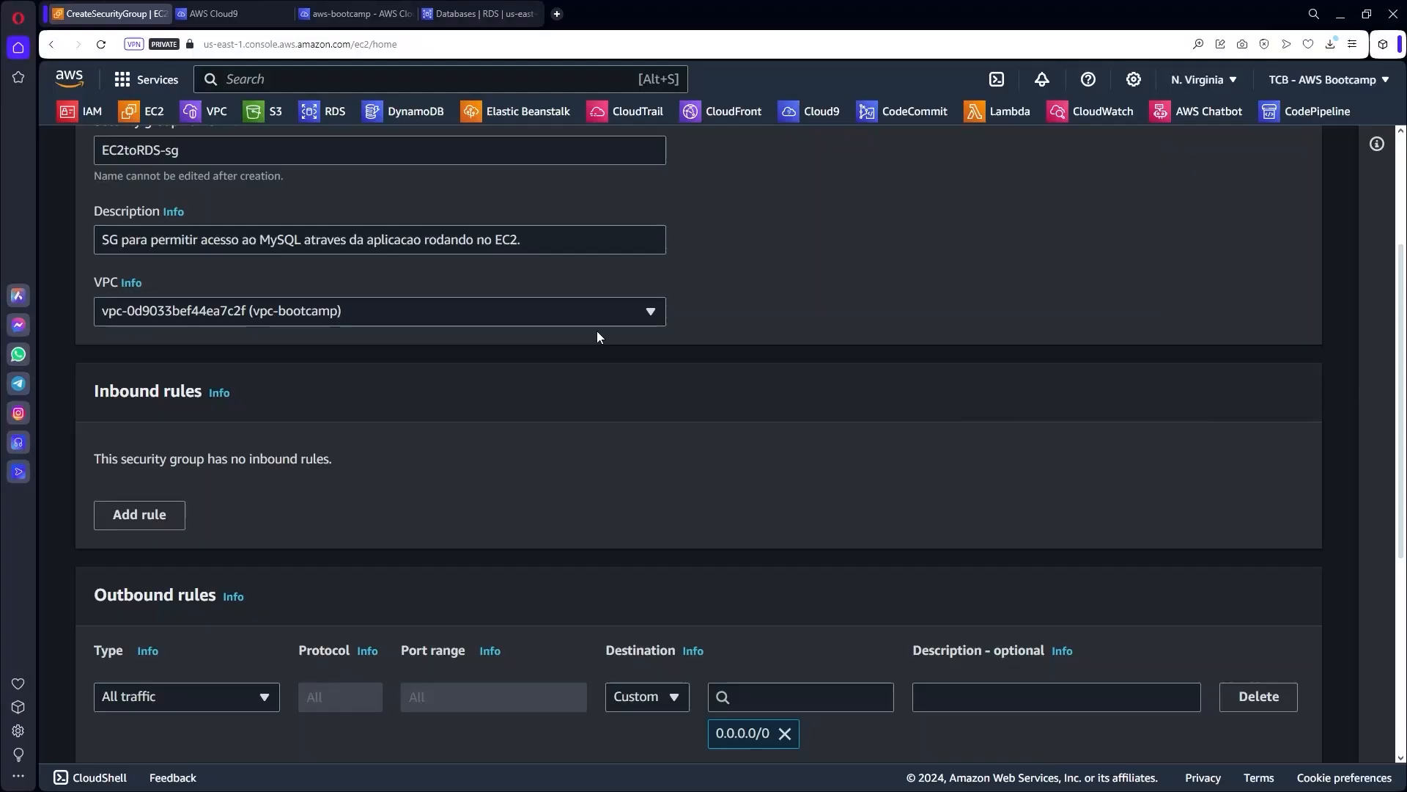
{"action": "scroll", "coordinate": [458, 337], "scroll_direction": "down", "scroll_amount": 2}
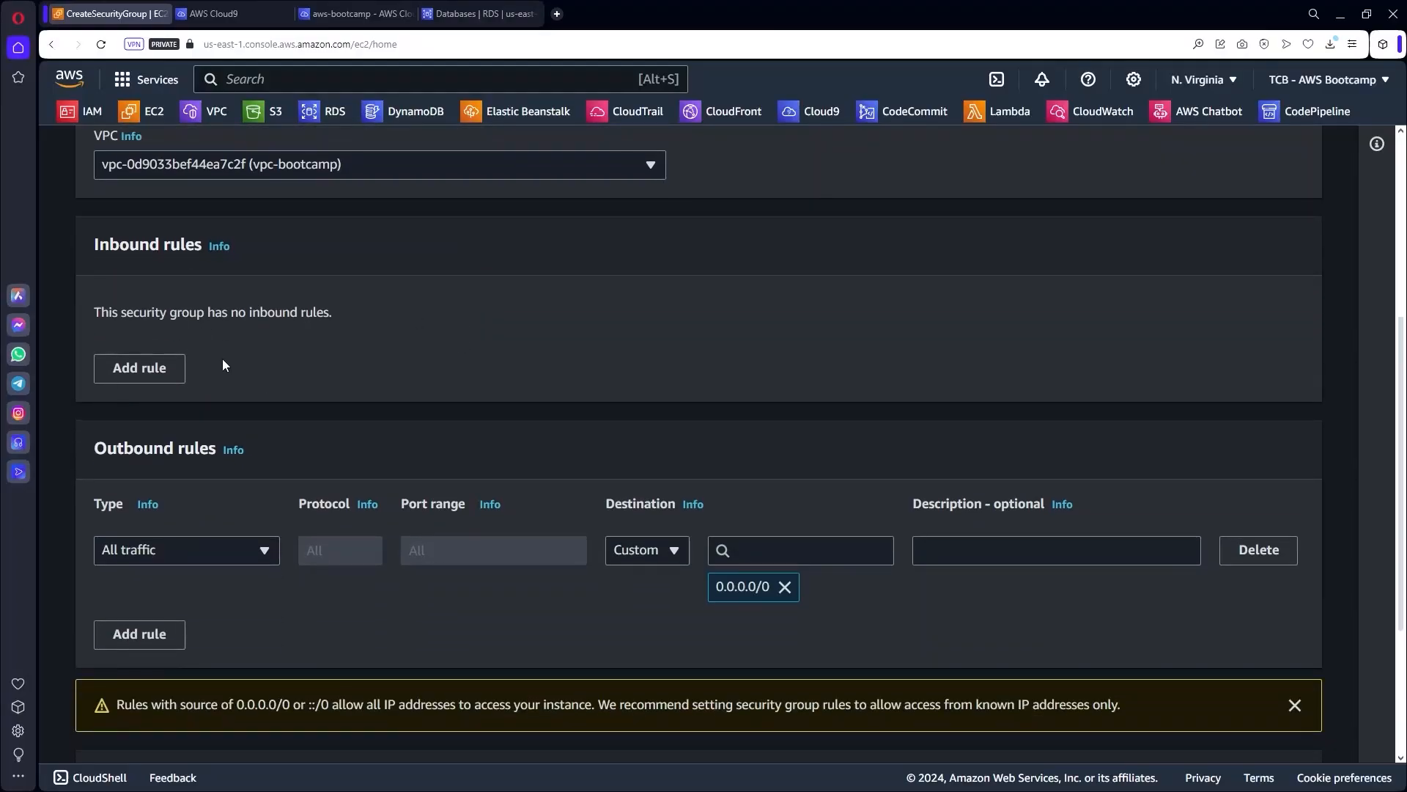
{"action": "left_click", "coordinate": [168, 371]}
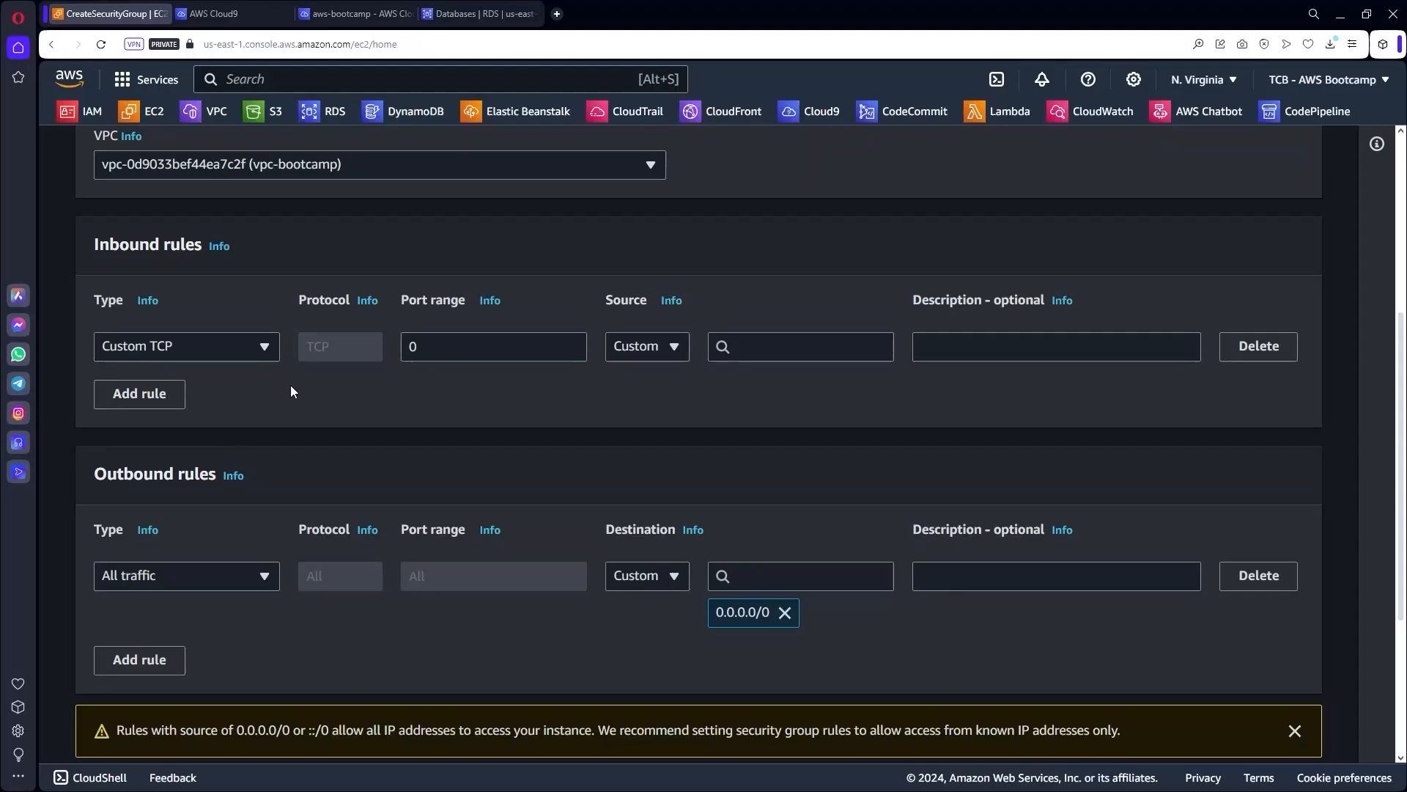
Set the inbound rule to MYSQL/Aurora port 3306 from 0.0.0.0/0 and create the group.
{"action": "left_click", "coordinate": [266, 349]}
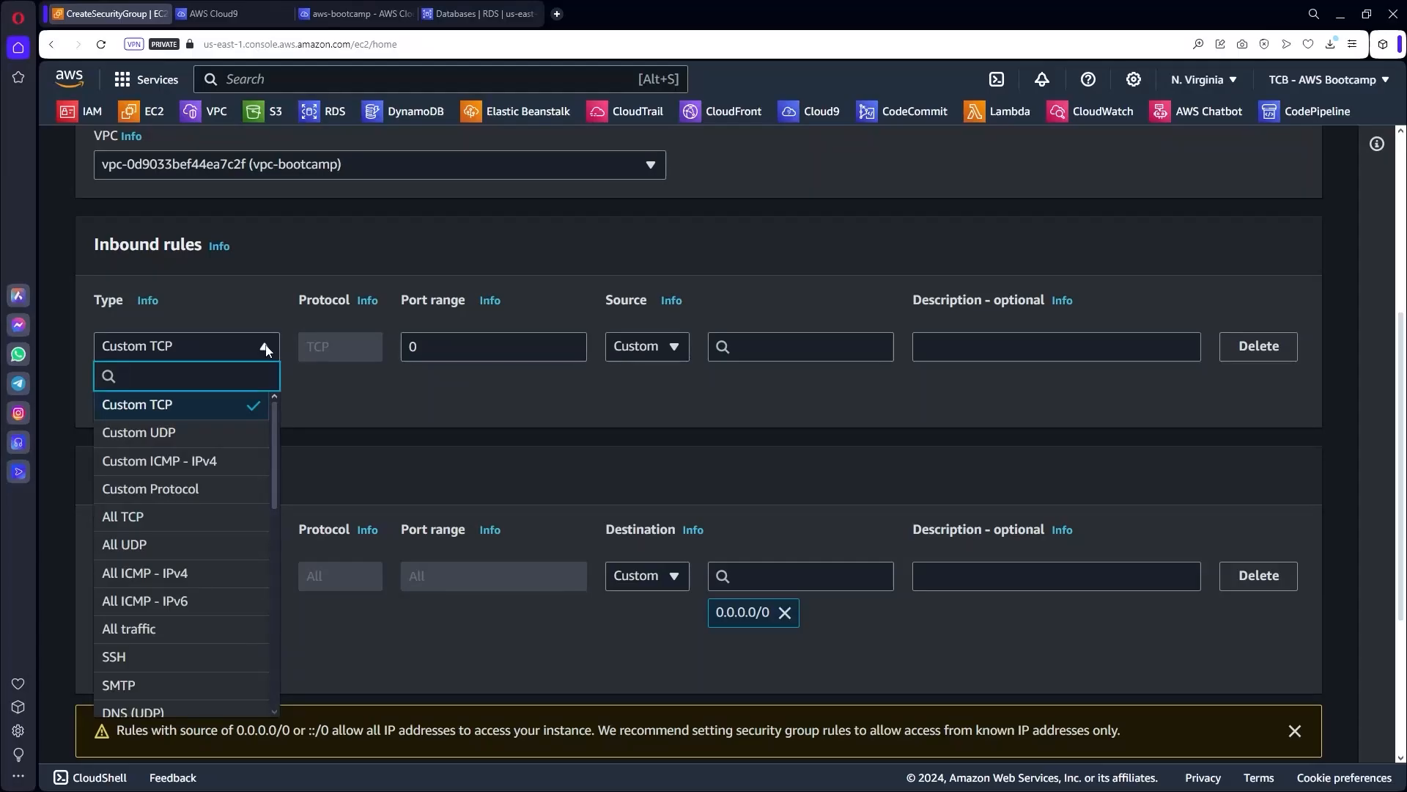
{"action": "left_click_drag", "start_coordinate": [275, 420], "coordinate": [274, 588]}
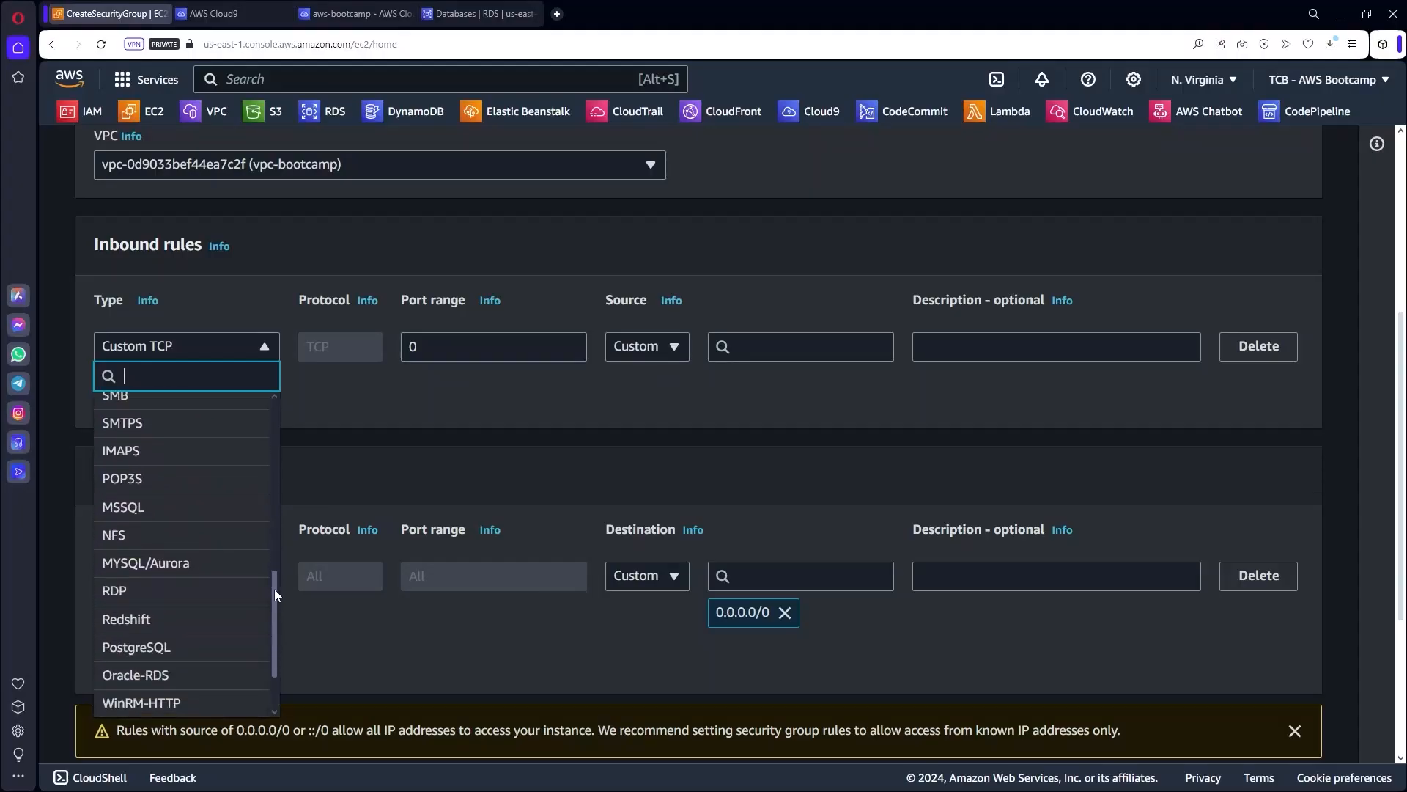
{"action": "left_click", "coordinate": [136, 566]}
{"action": "left_click_drag", "start_coordinate": [442, 346], "coordinate": [406, 346]}
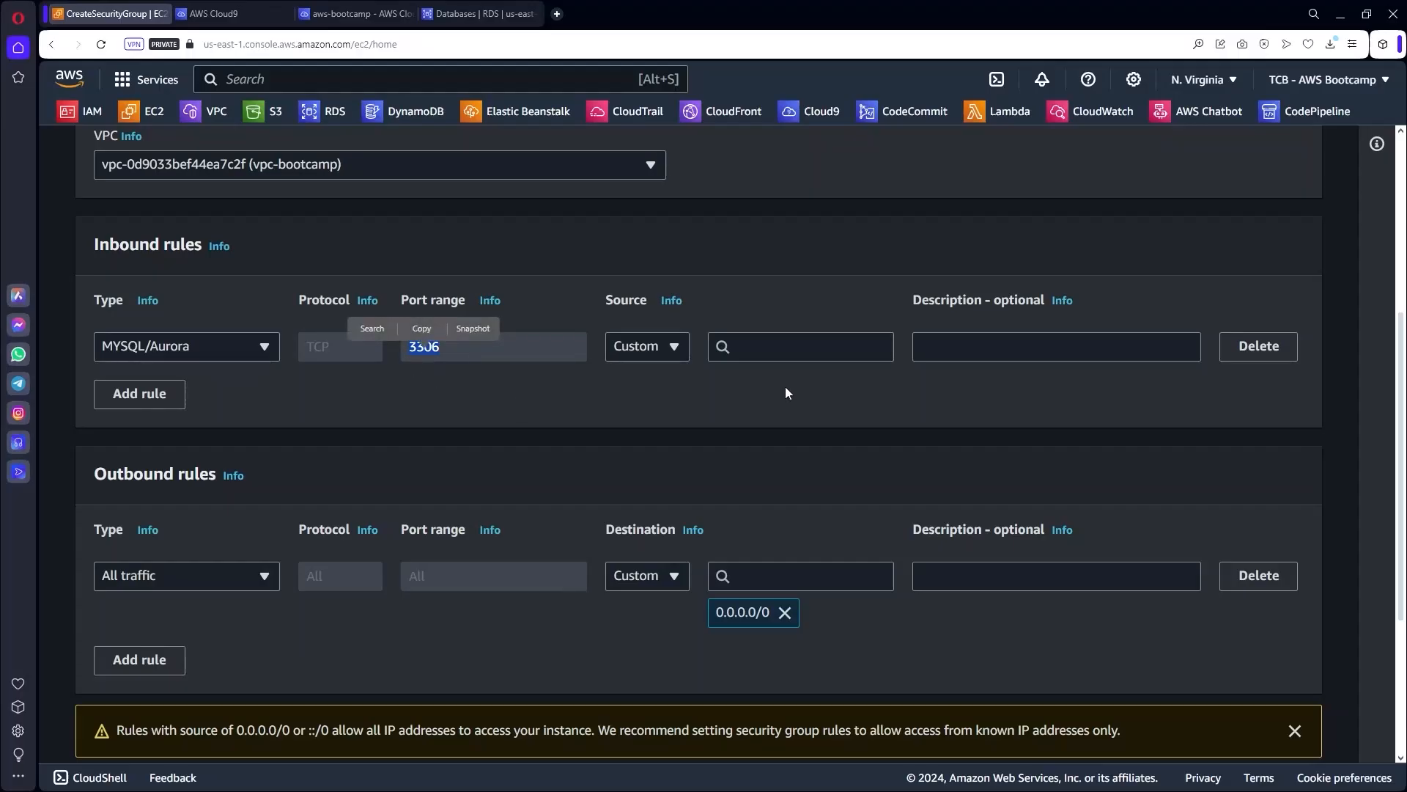
{"action": "left_click", "coordinate": [804, 348]}
{"action": "left_click", "coordinate": [750, 409]}
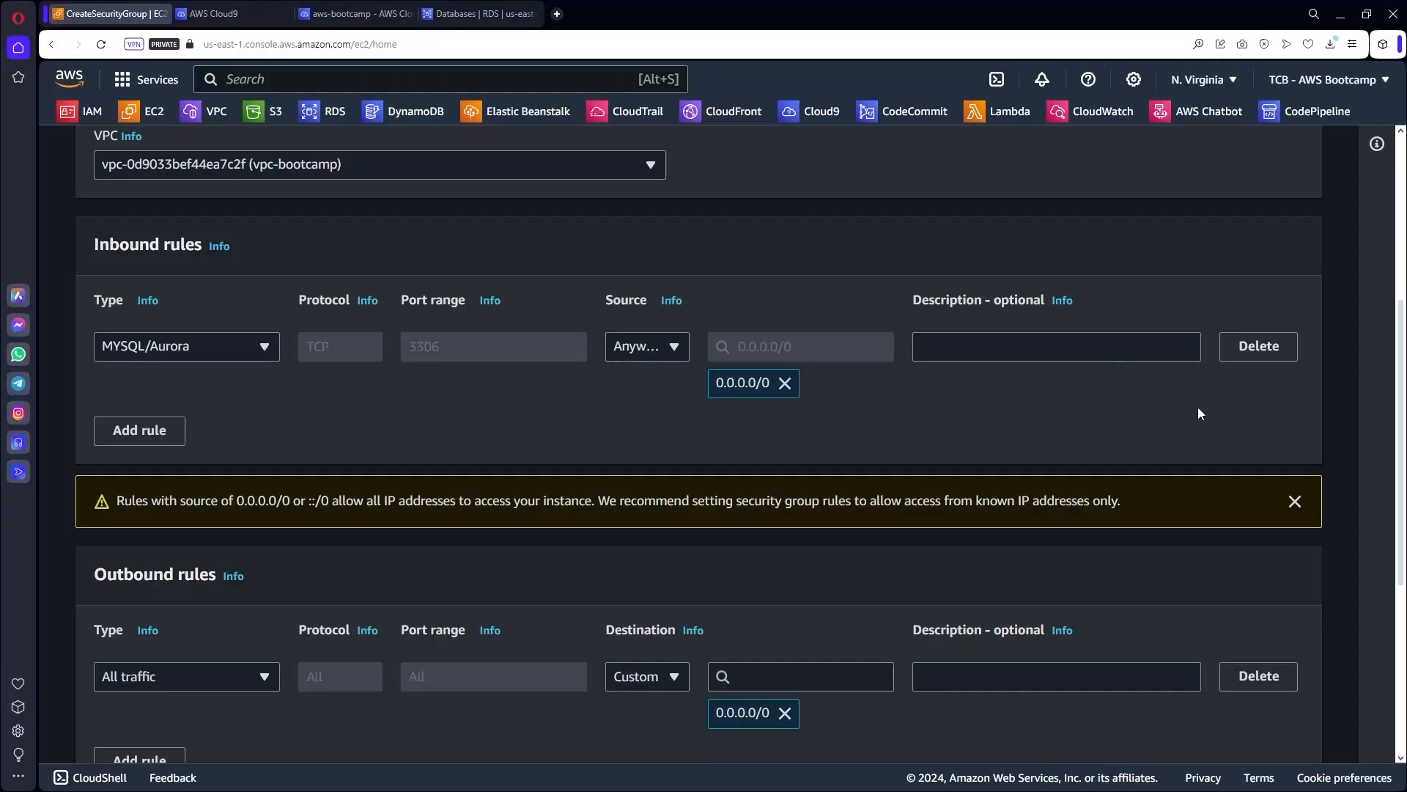
{"action": "scroll", "coordinate": [1052, 403], "scroll_direction": "down", "scroll_amount": 5}
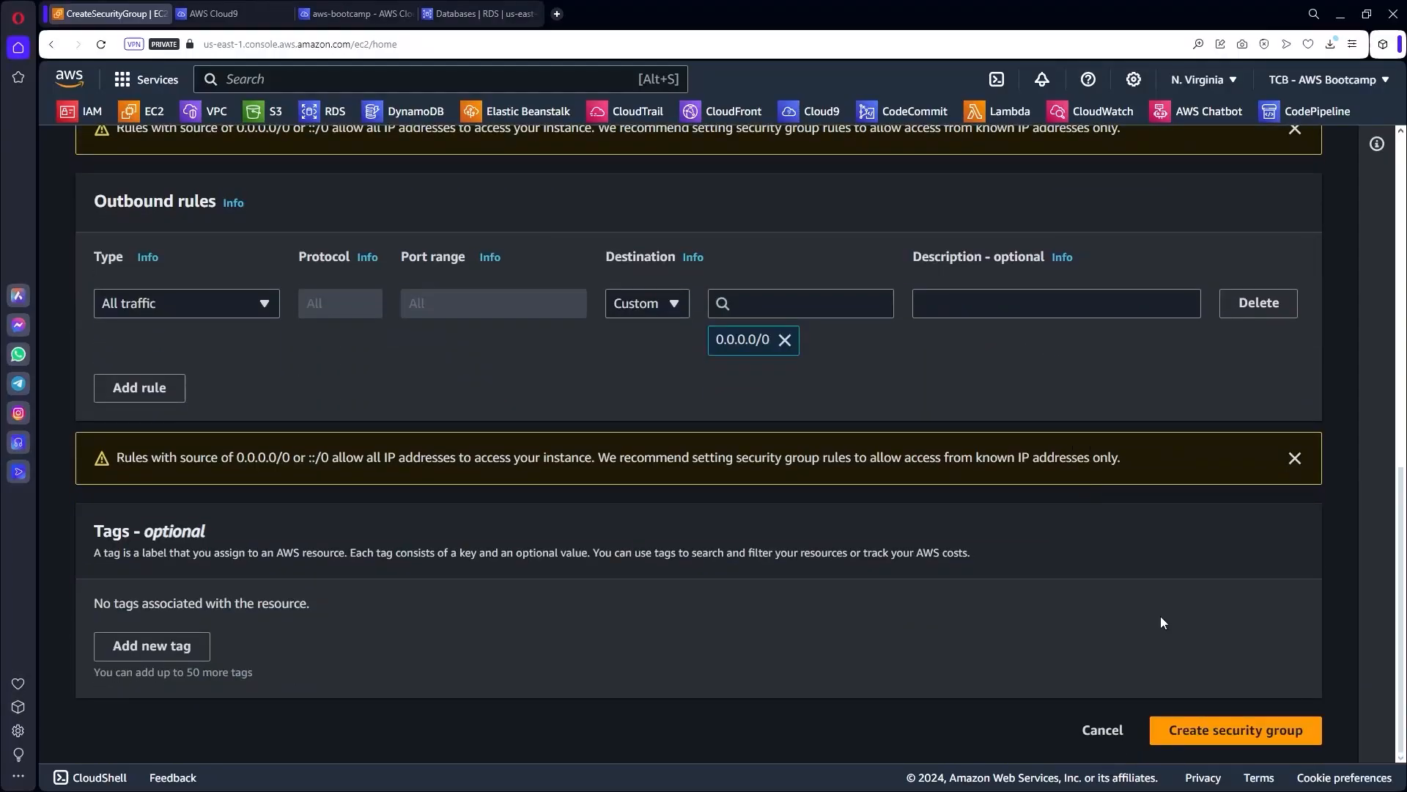
{"action": "left_click", "coordinate": [1299, 731]}
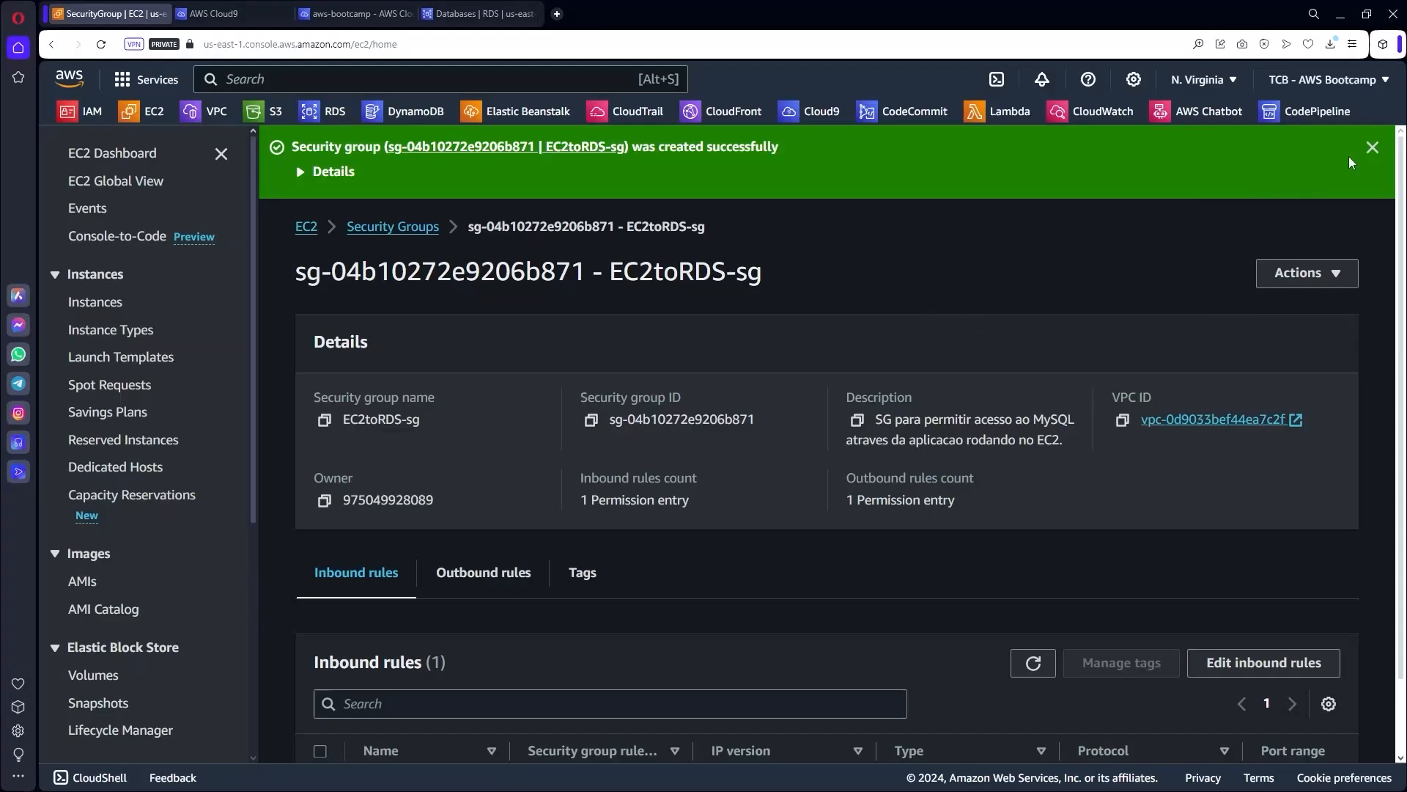
Open the awsuse1db01 database in RDS and start modifying it.
{"action": "left_click", "coordinate": [1372, 148]}
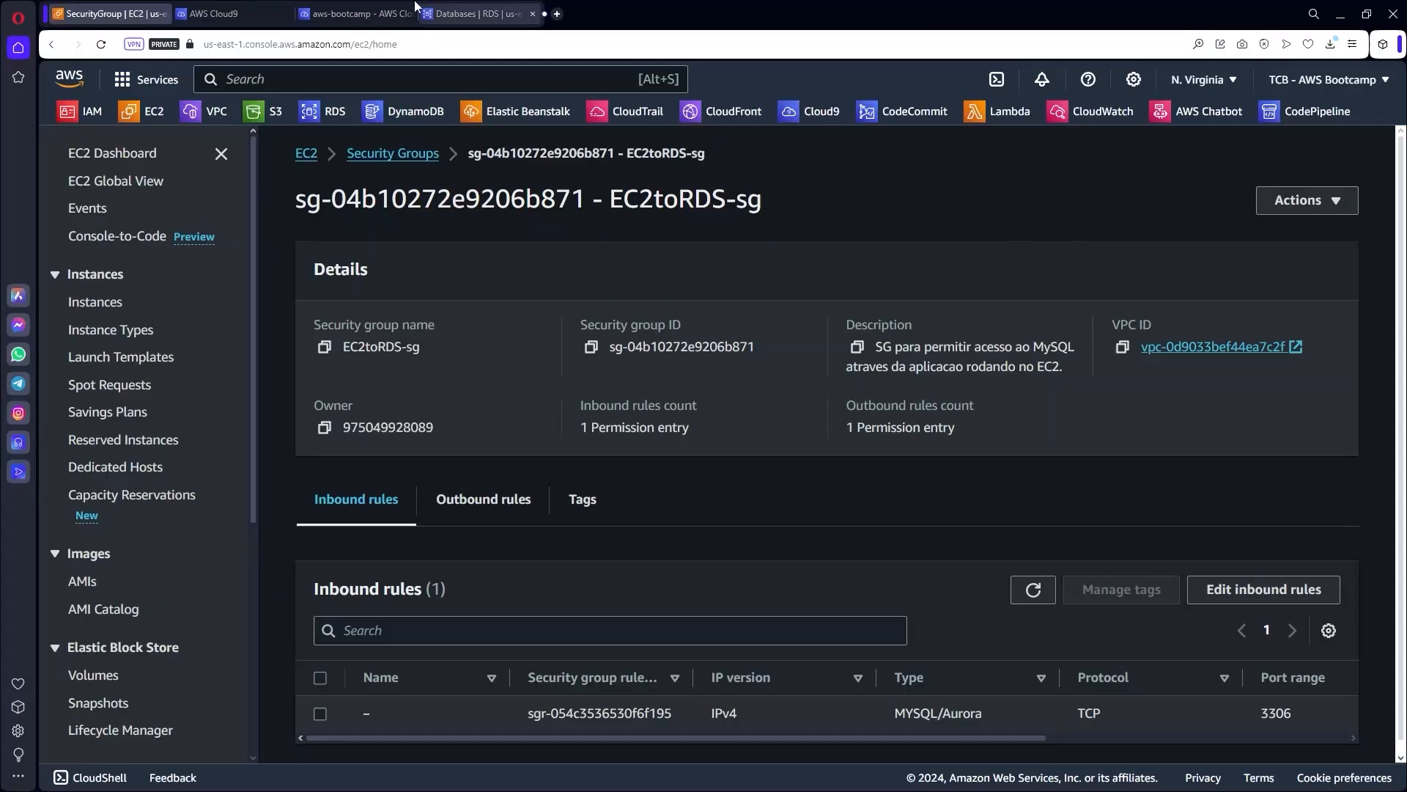
{"action": "left_click", "coordinate": [481, 13]}
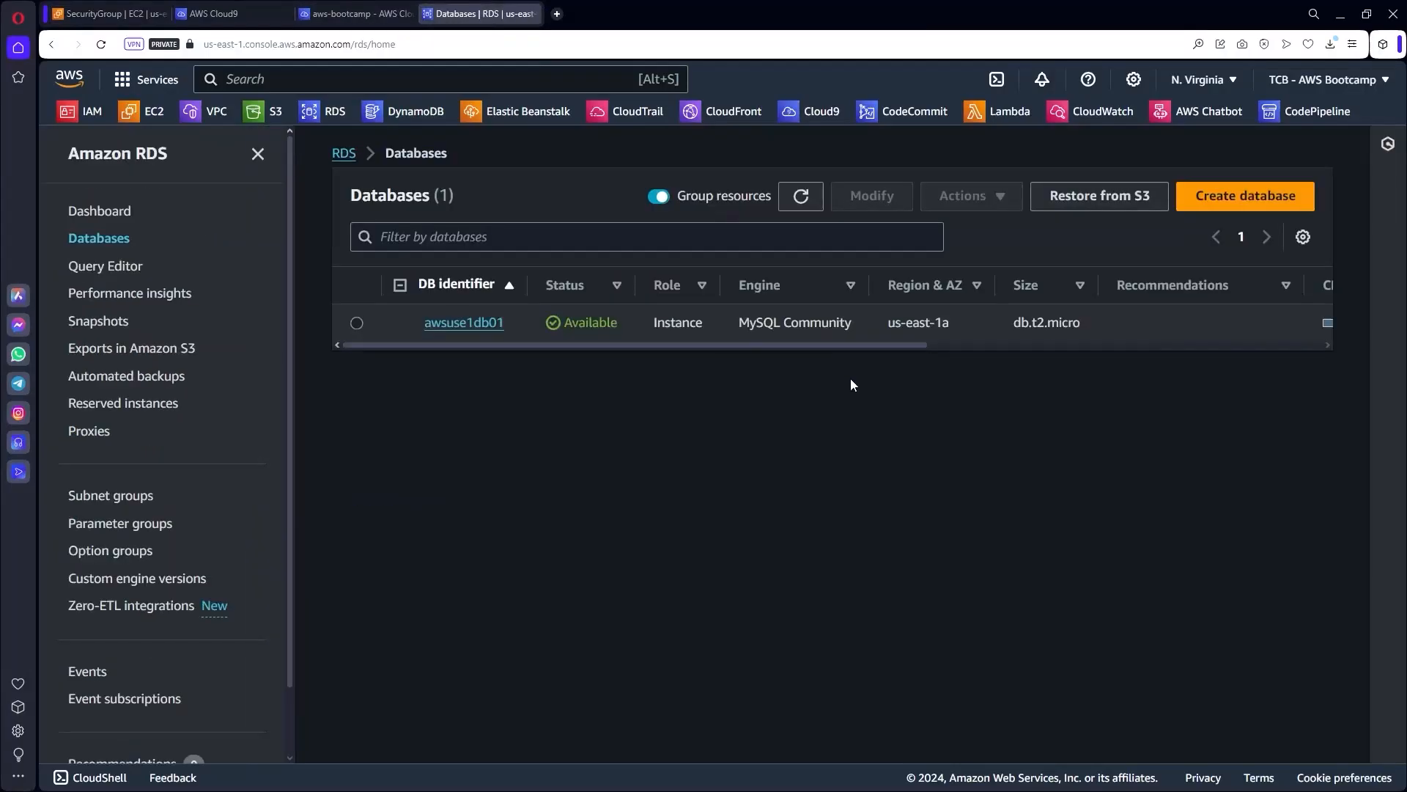
{"action": "left_click", "coordinate": [458, 324]}
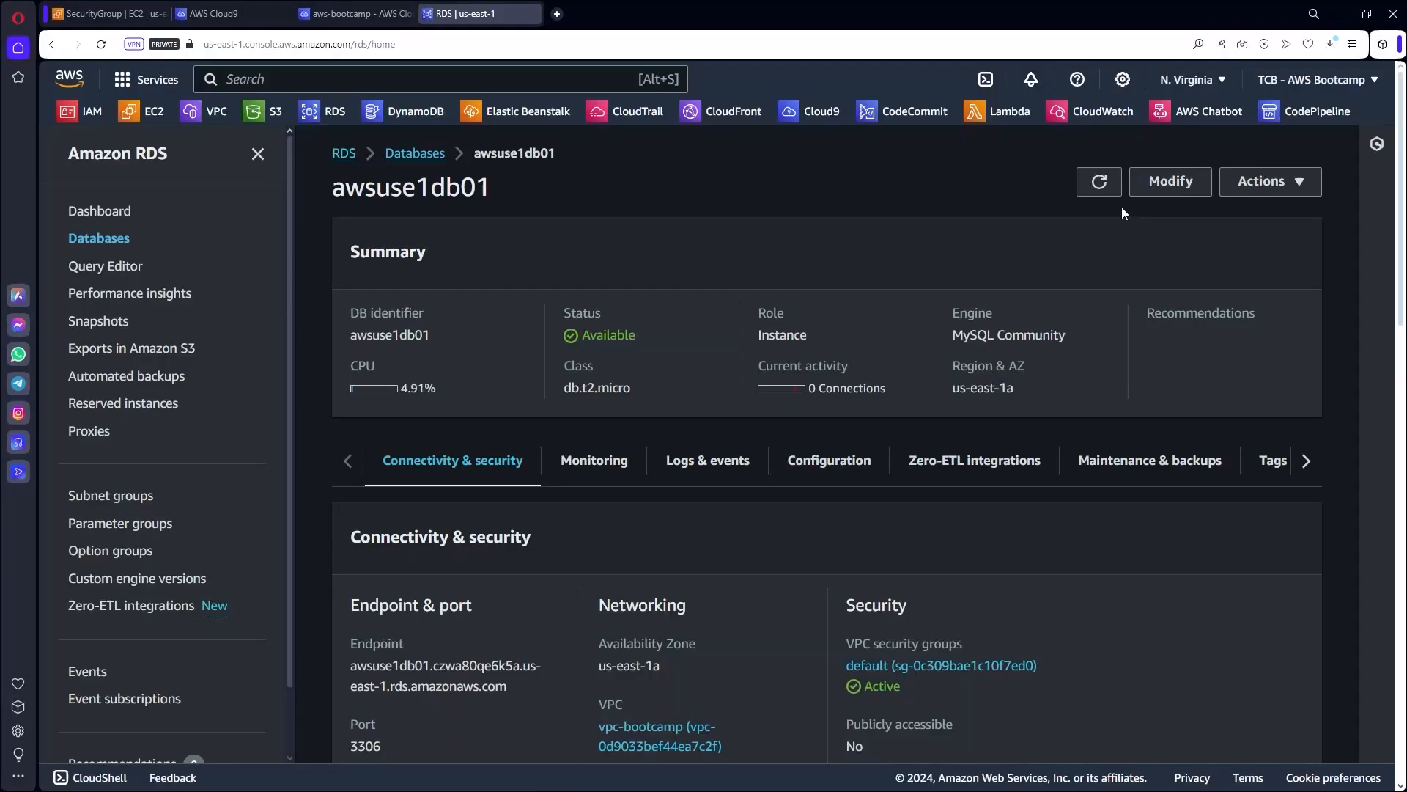
{"action": "left_click", "coordinate": [1173, 180]}
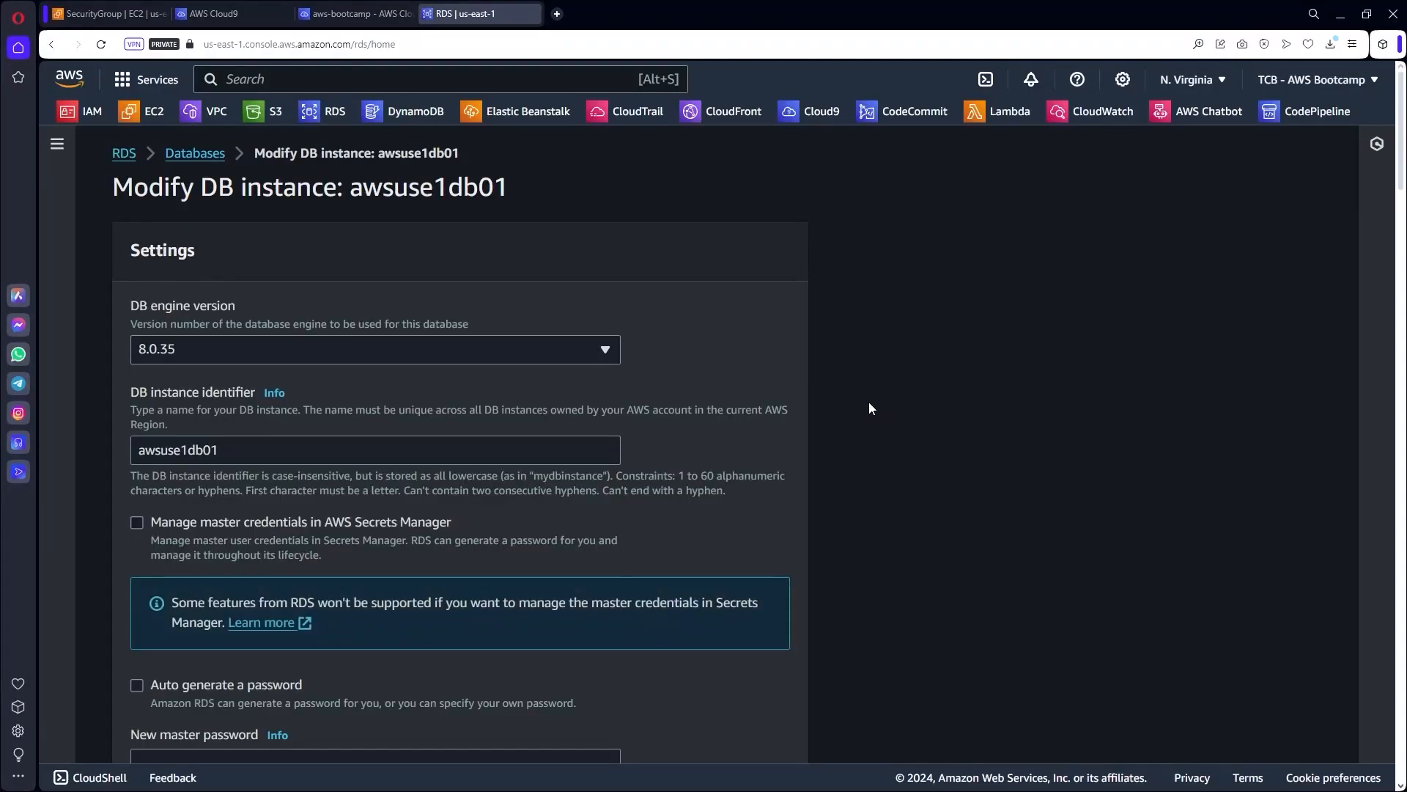
Add app01-sg alongside default in the database's security groups.
{"action": "scroll", "coordinate": [790, 381], "scroll_direction": "down", "scroll_amount": 10}
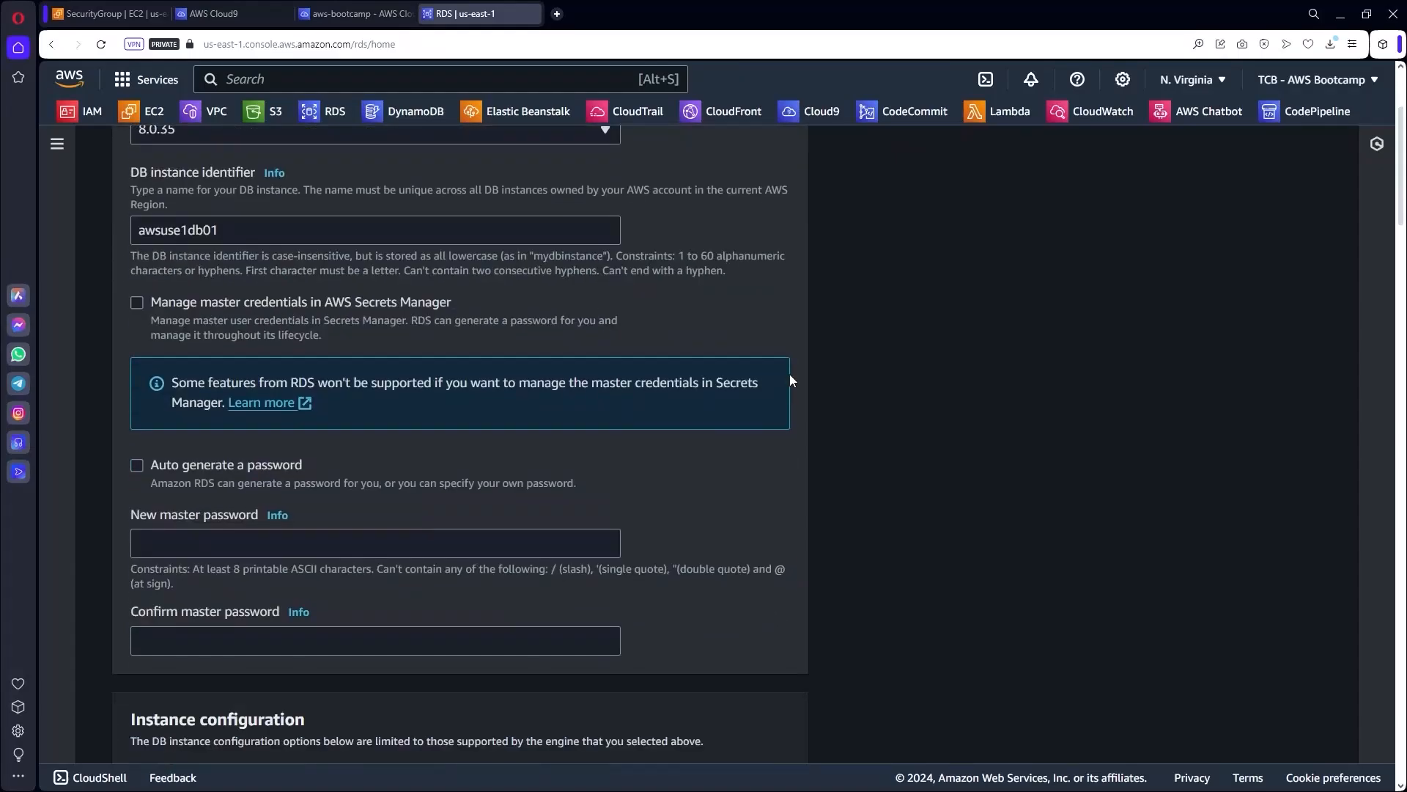
{"action": "scroll", "coordinate": [789, 380], "scroll_direction": "down", "scroll_amount": 5}
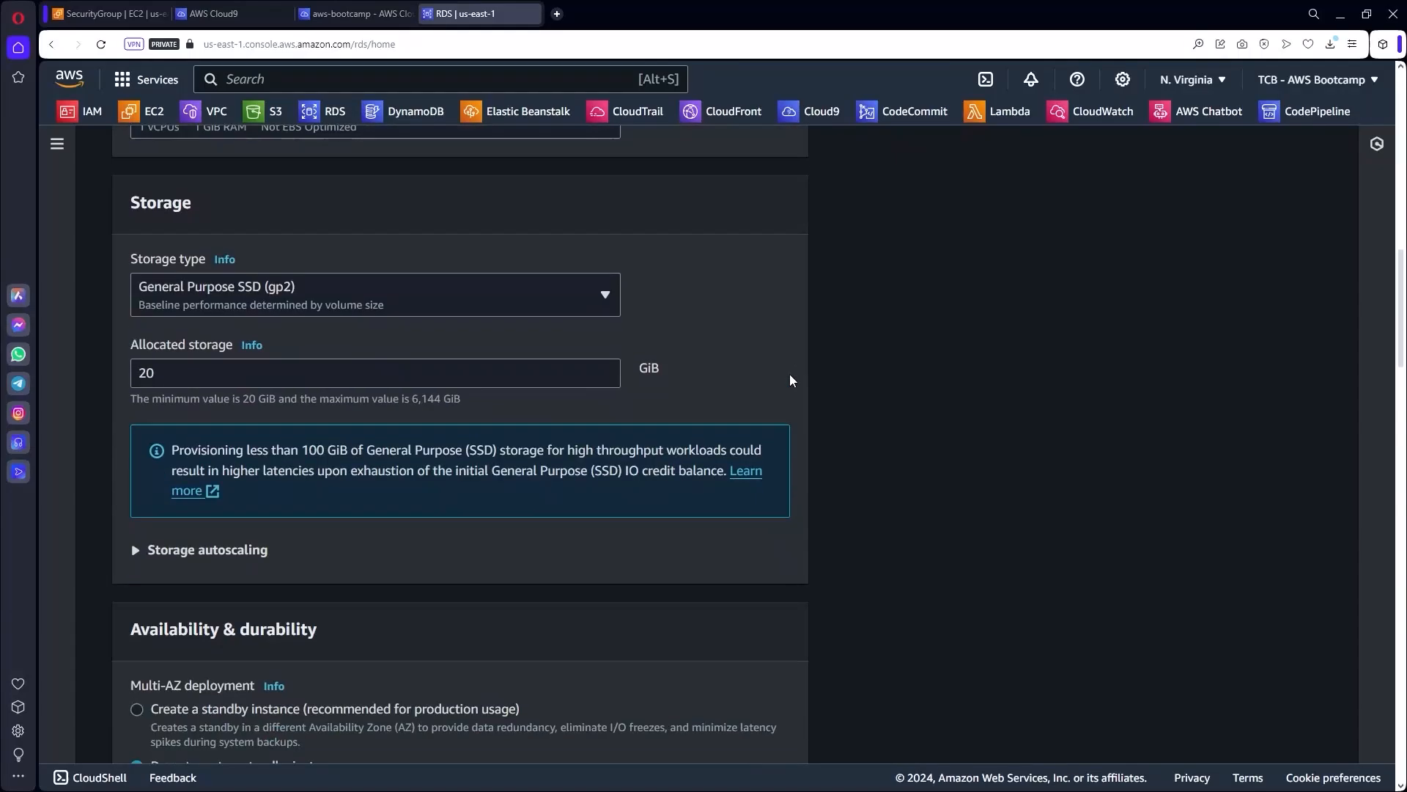
{"action": "scroll", "coordinate": [790, 381], "scroll_direction": "down", "scroll_amount": 2}
{"action": "scroll", "coordinate": [789, 380], "scroll_direction": "down", "scroll_amount": 10}
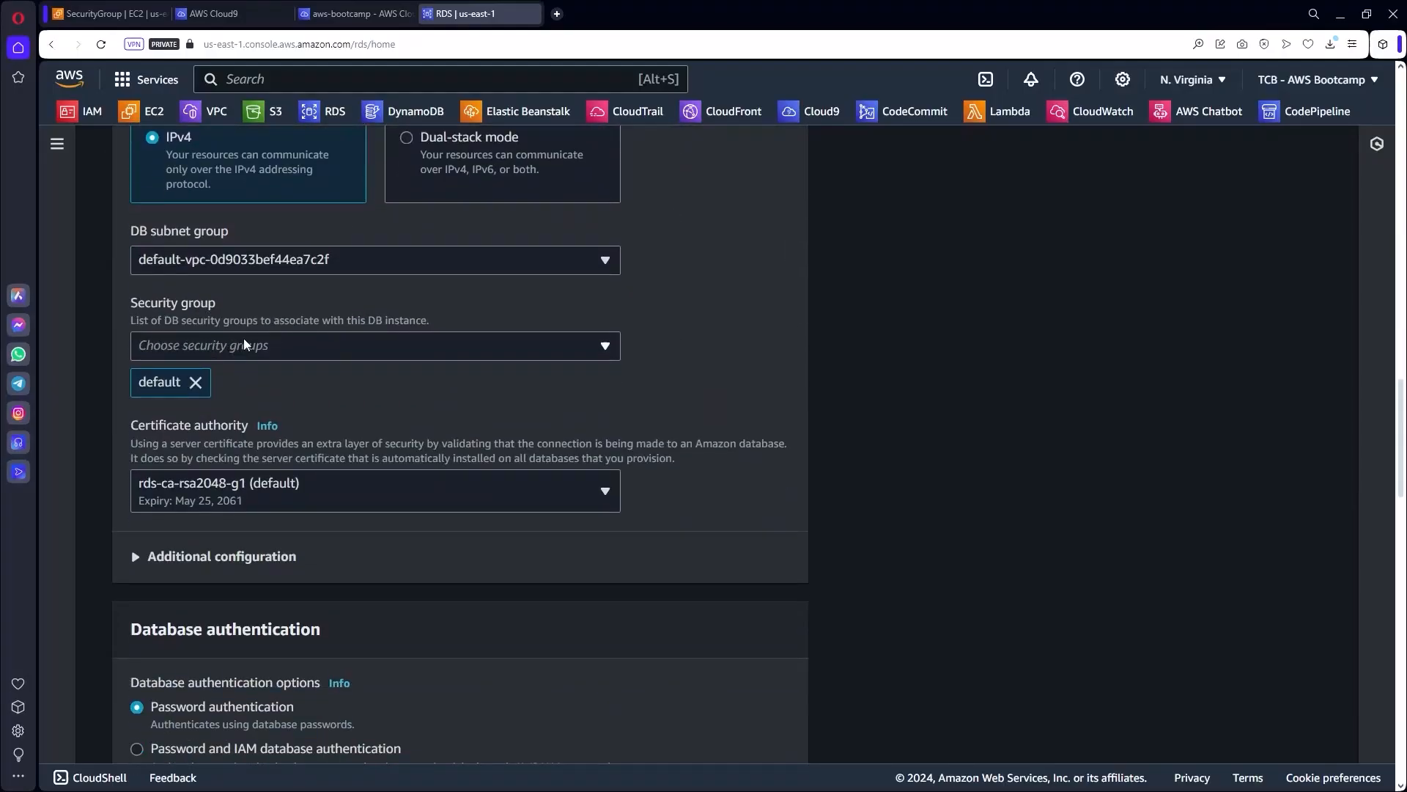
{"action": "scroll", "coordinate": [243, 337], "scroll_direction": "up", "scroll_amount": 8}
{"action": "scroll", "coordinate": [279, 367], "scroll_direction": "down", "scroll_amount": 6}
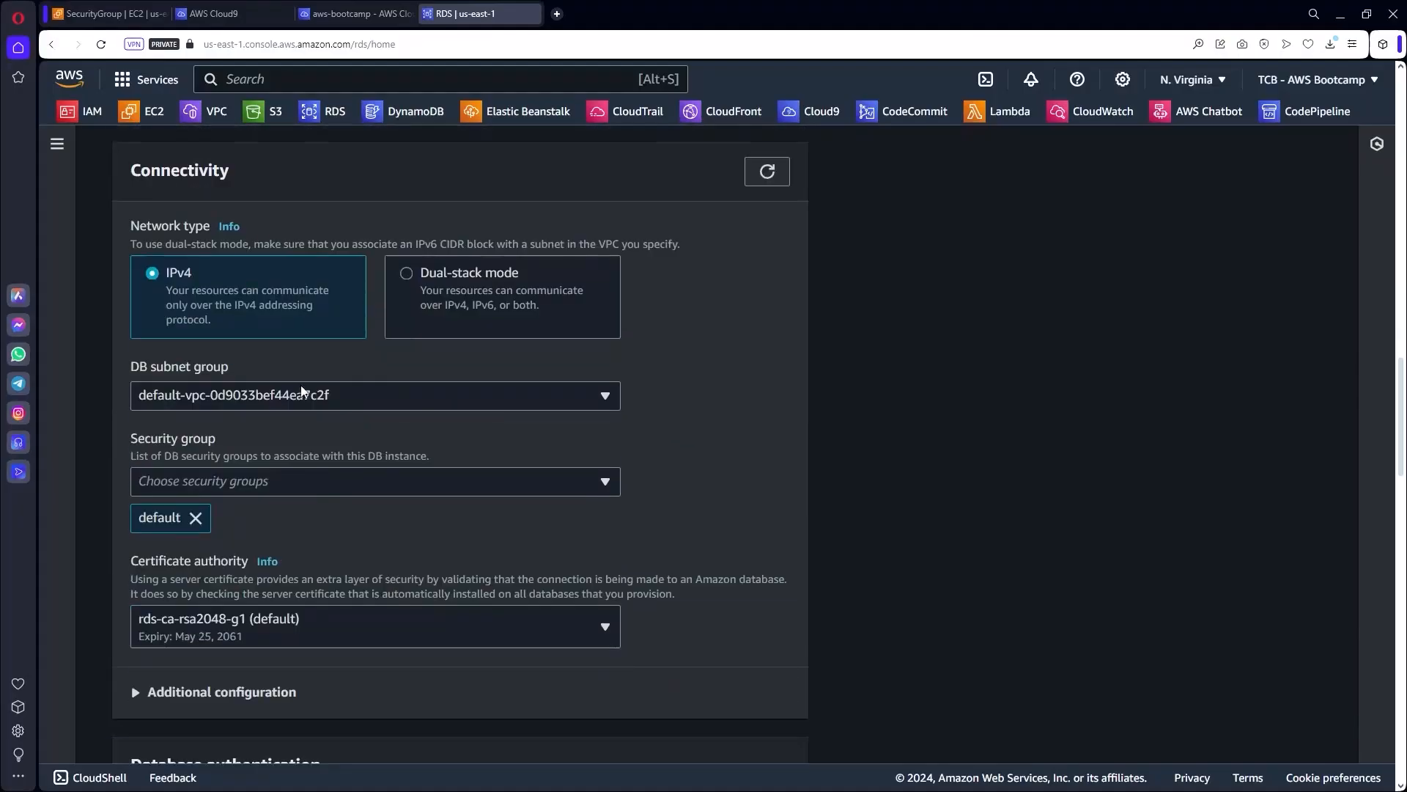
{"action": "scroll", "coordinate": [302, 389], "scroll_direction": "down", "scroll_amount": 4}
{"action": "scroll", "coordinate": [280, 284], "scroll_direction": "up", "scroll_amount": 1}
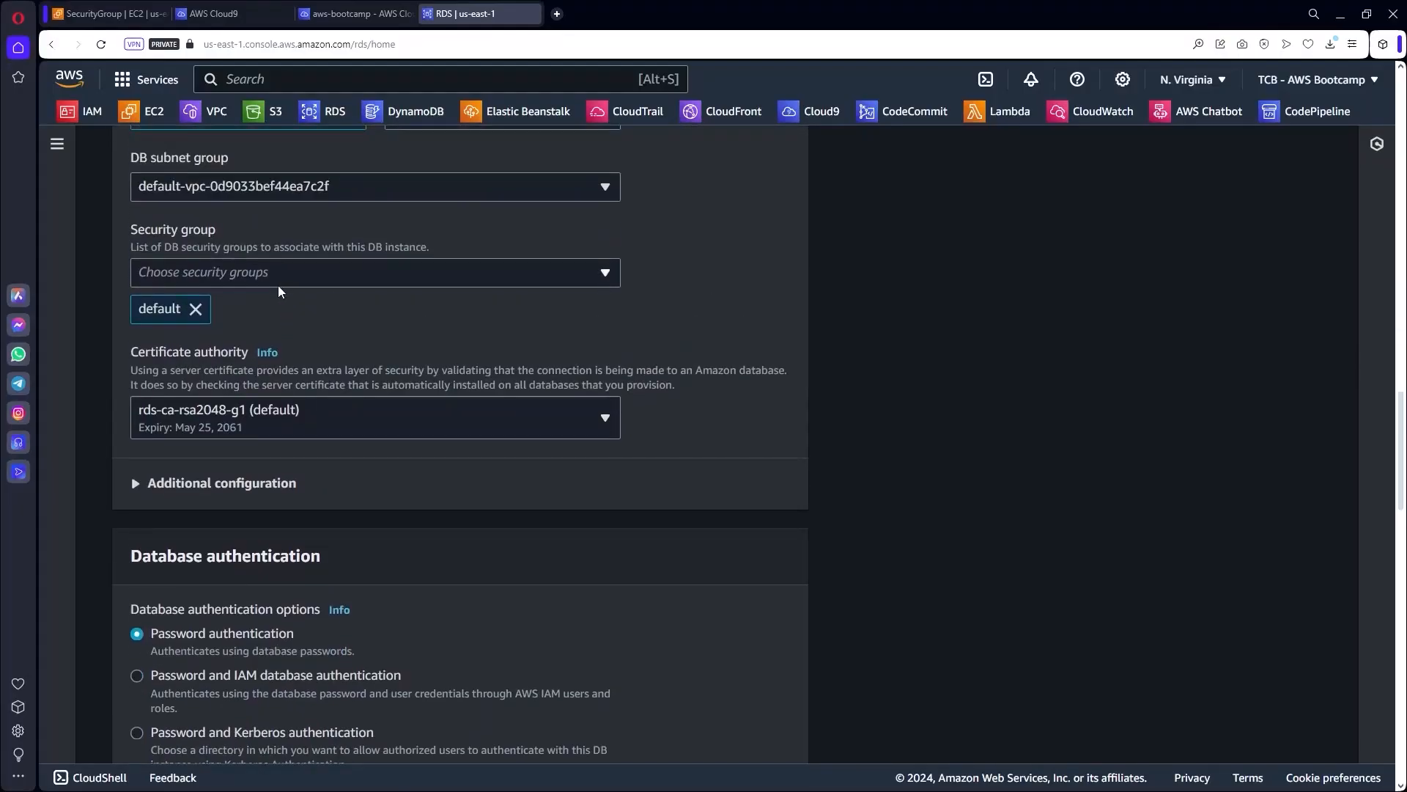
{"action": "left_click", "coordinate": [270, 274]}
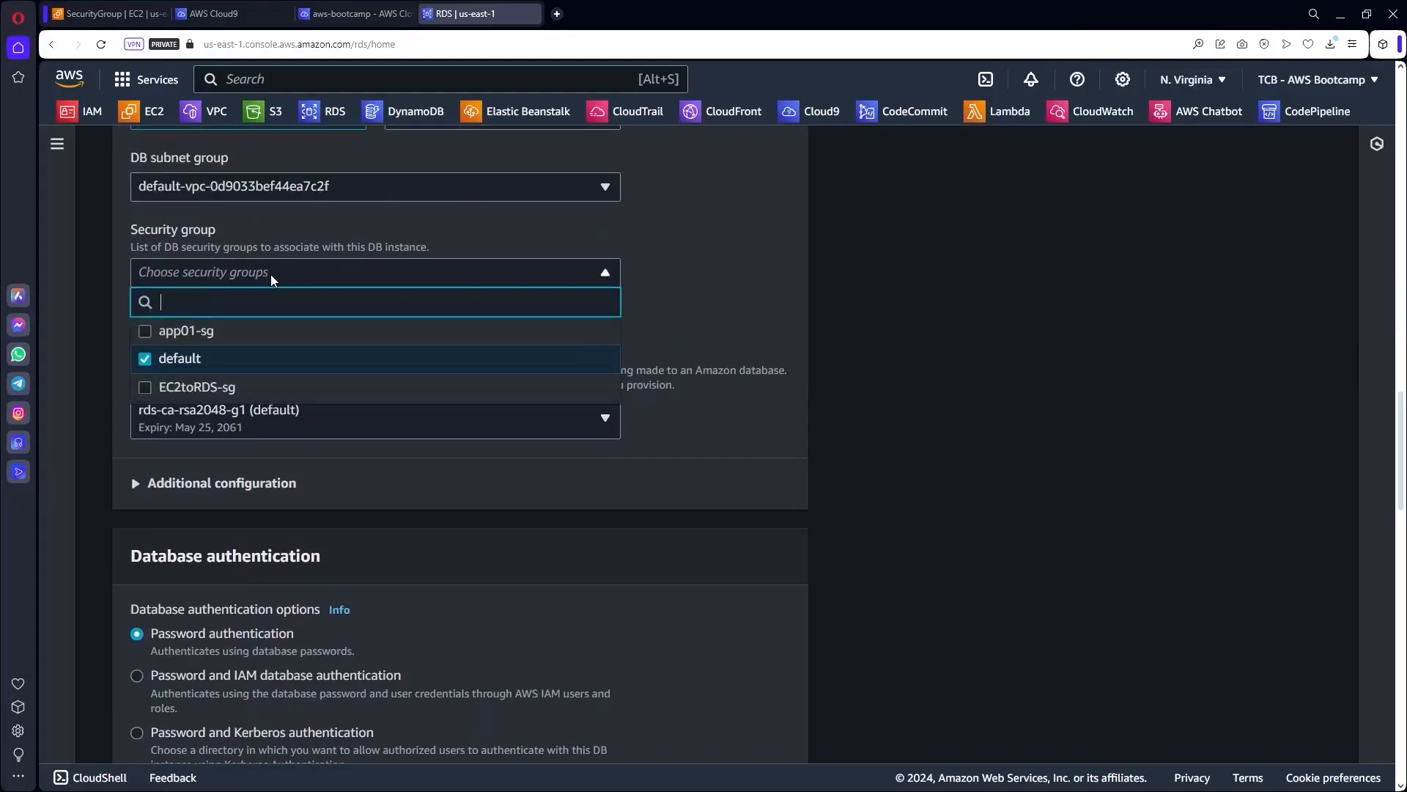
{"action": "left_click", "coordinate": [144, 332]}
{"action": "left_click", "coordinate": [735, 249]}
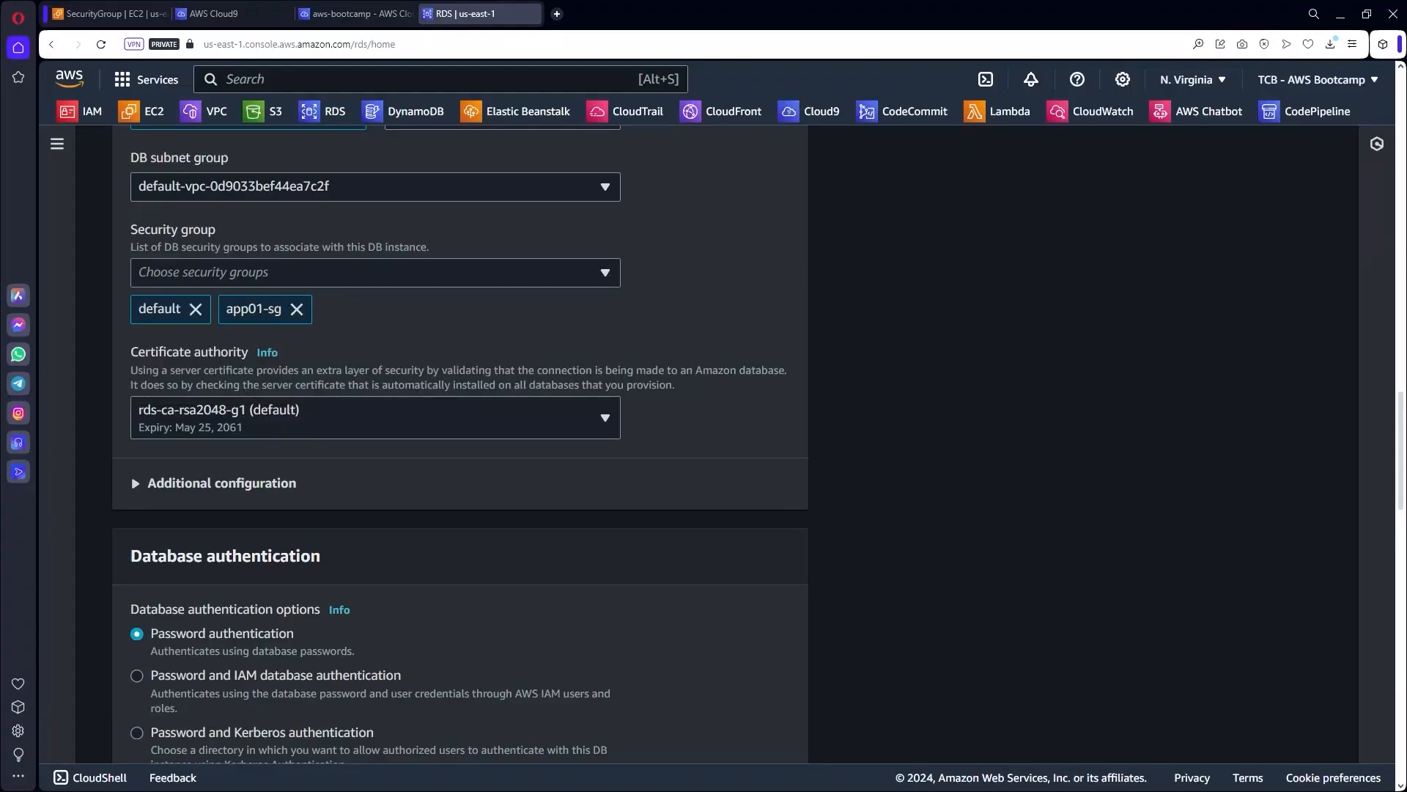
Continue to the summary and submit the modification, applied immediately.
{"action": "scroll", "coordinate": [836, 435], "scroll_direction": "down", "scroll_amount": 20}
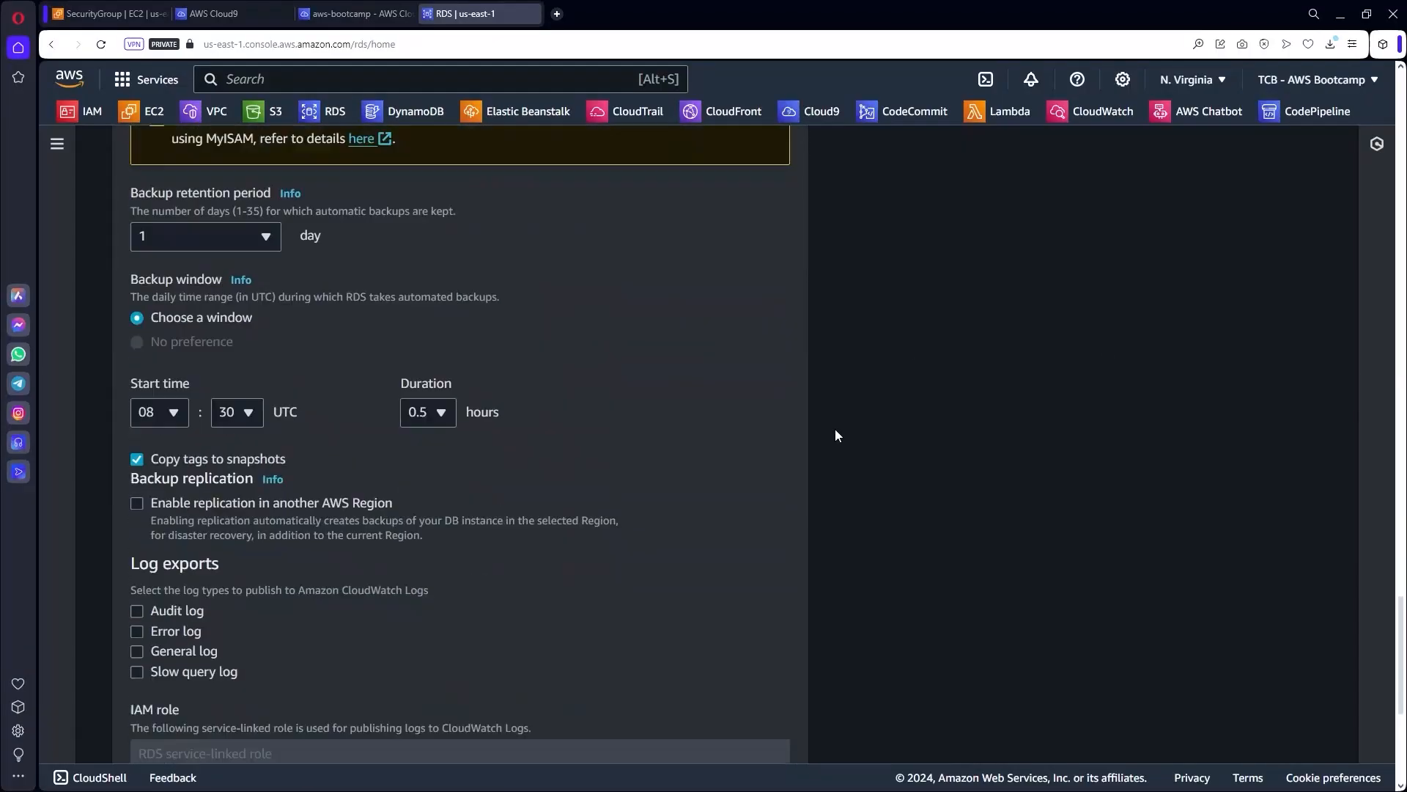
{"action": "scroll", "coordinate": [835, 436], "scroll_direction": "down", "scroll_amount": 1}
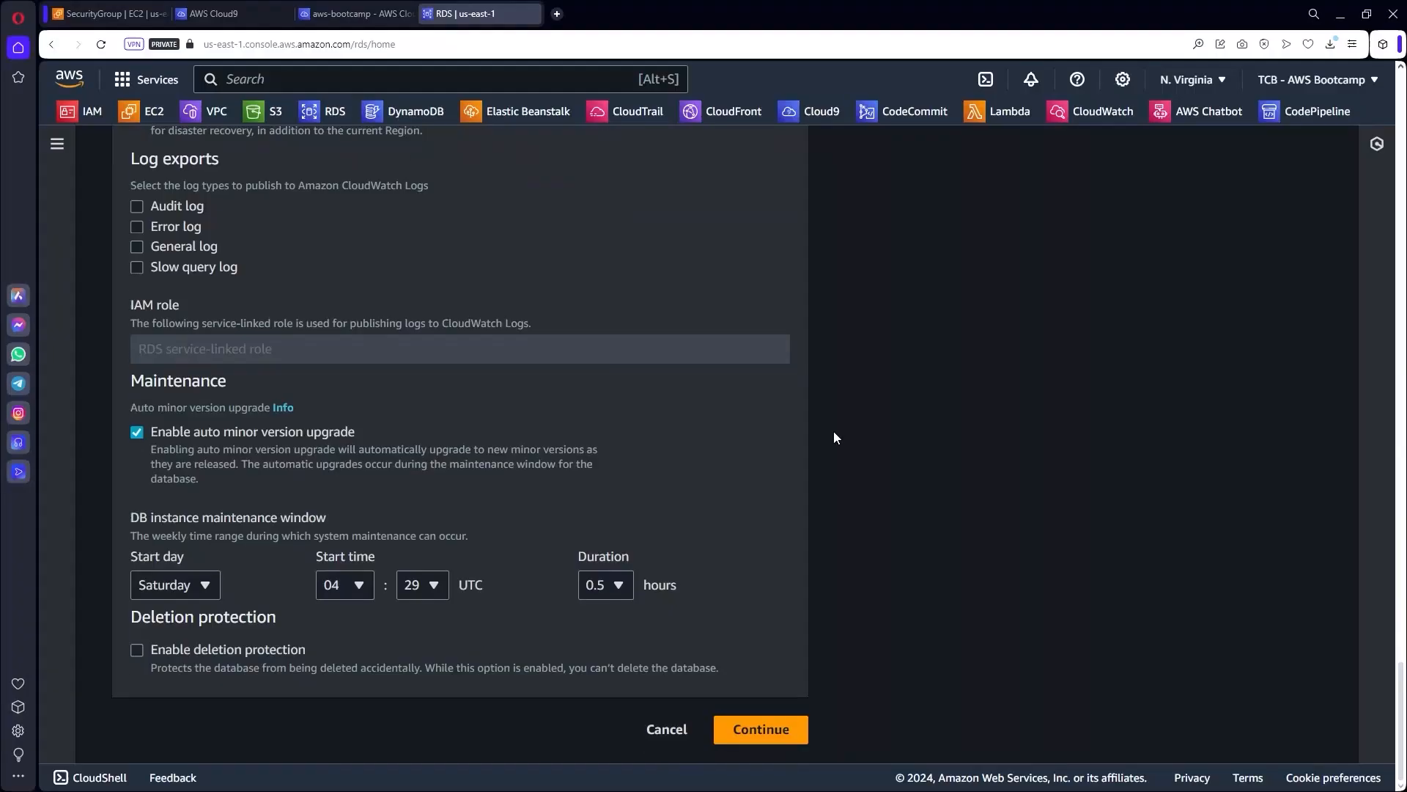
{"action": "left_click", "coordinate": [772, 729]}
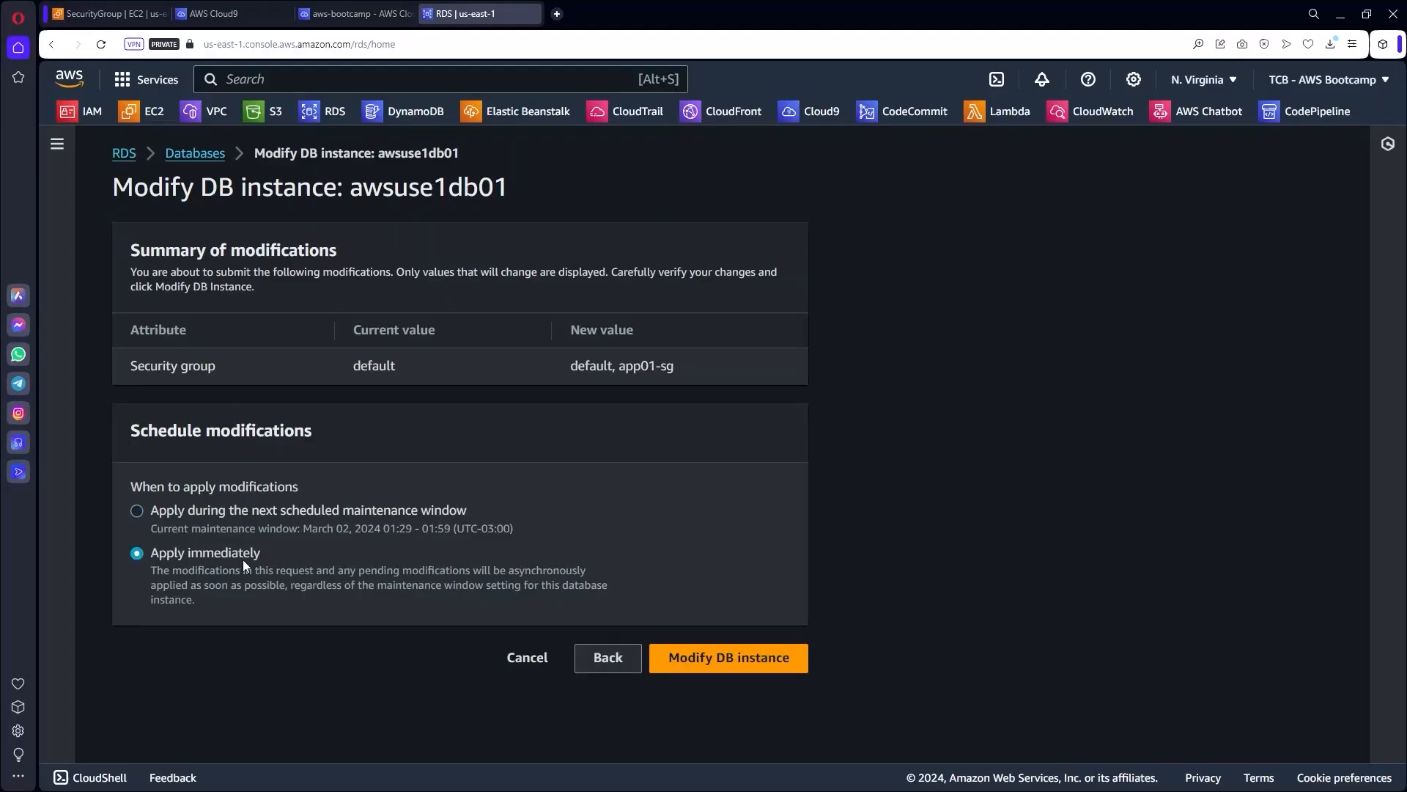
{"action": "left_click", "coordinate": [725, 660]}
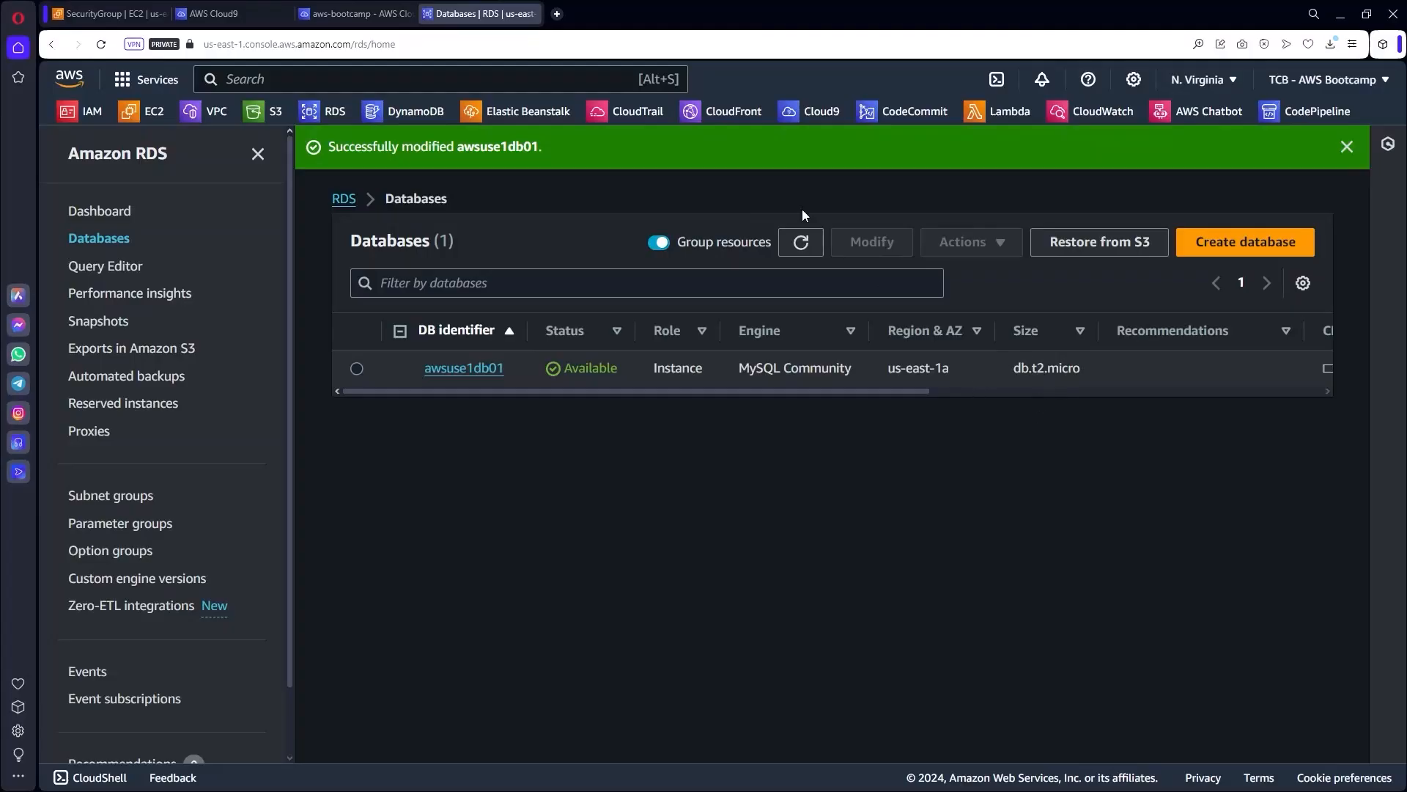
Open awsuse1db01's details and check the Security section shows app01-sg Active beside default.
{"action": "left_click", "coordinate": [1347, 147]}
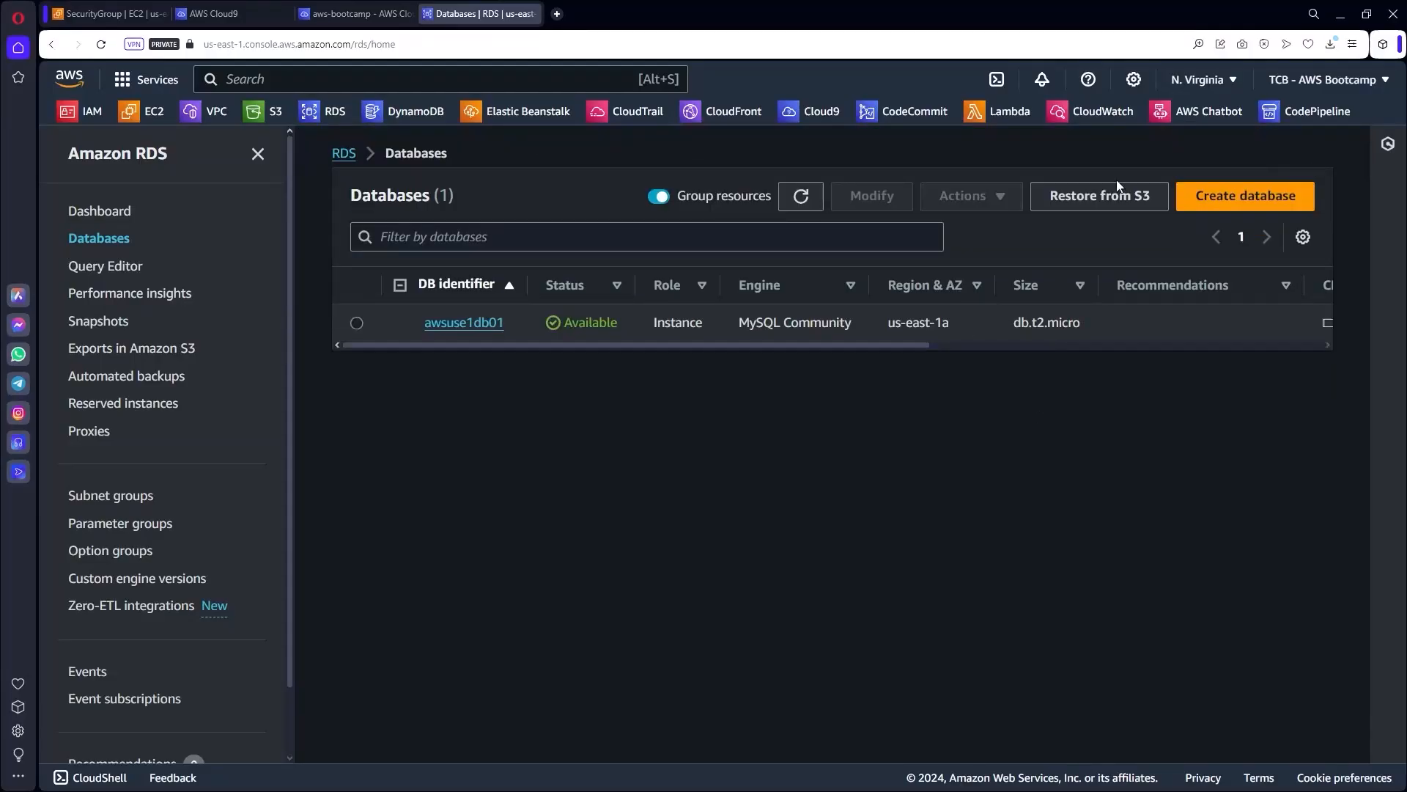
{"action": "left_click", "coordinate": [445, 324]}
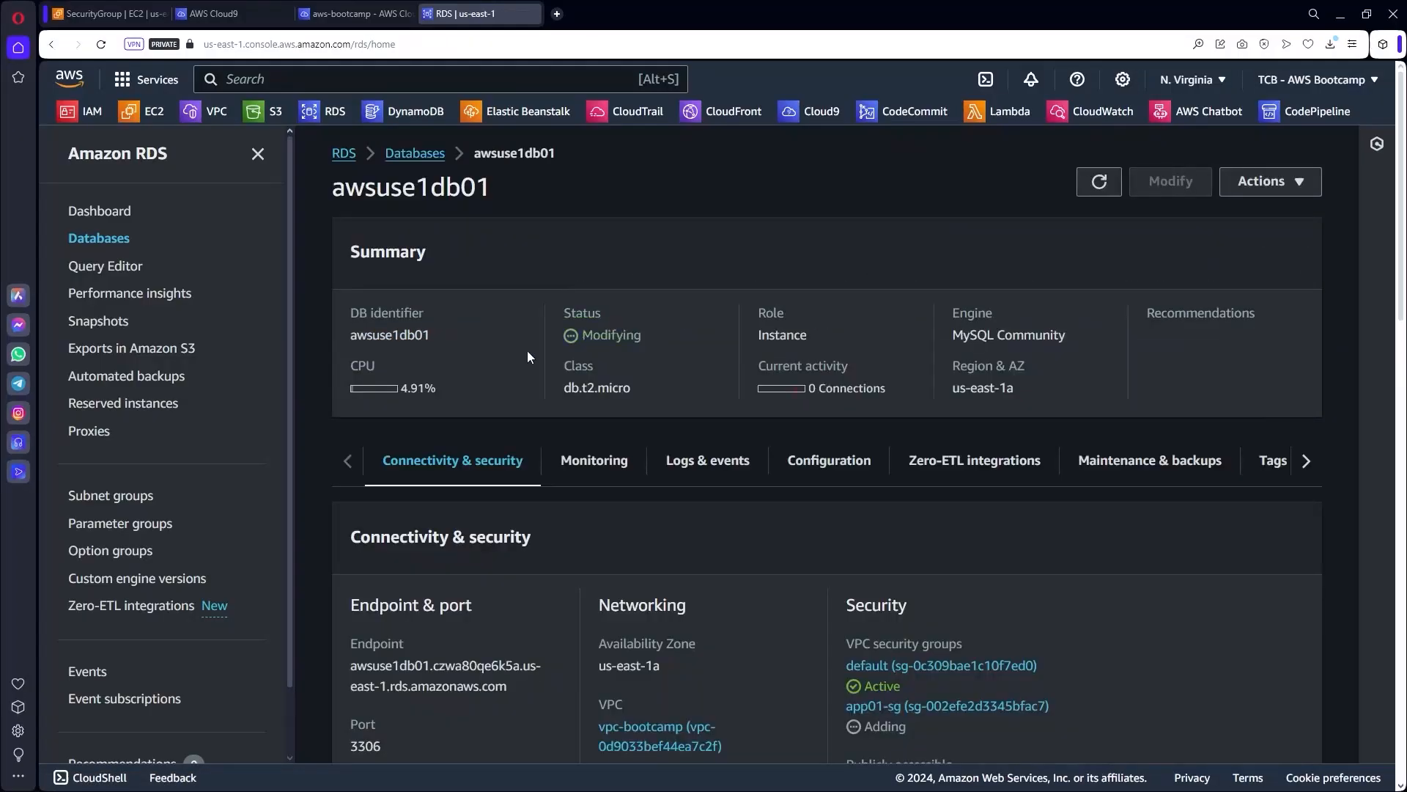
{"action": "scroll", "coordinate": [582, 375], "scroll_direction": "down", "scroll_amount": 5}
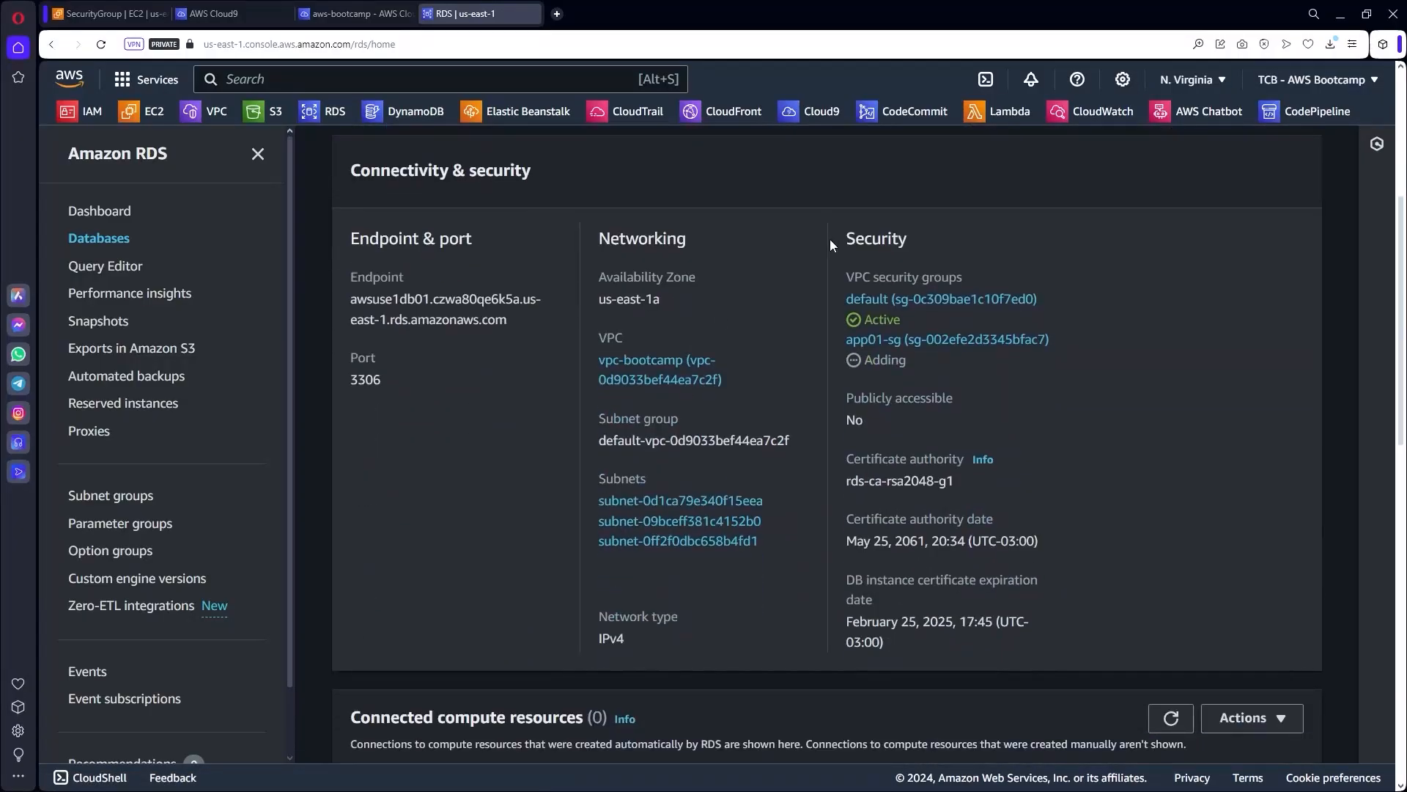
{"action": "left_click_drag", "start_coordinate": [848, 236], "coordinate": [951, 236]}
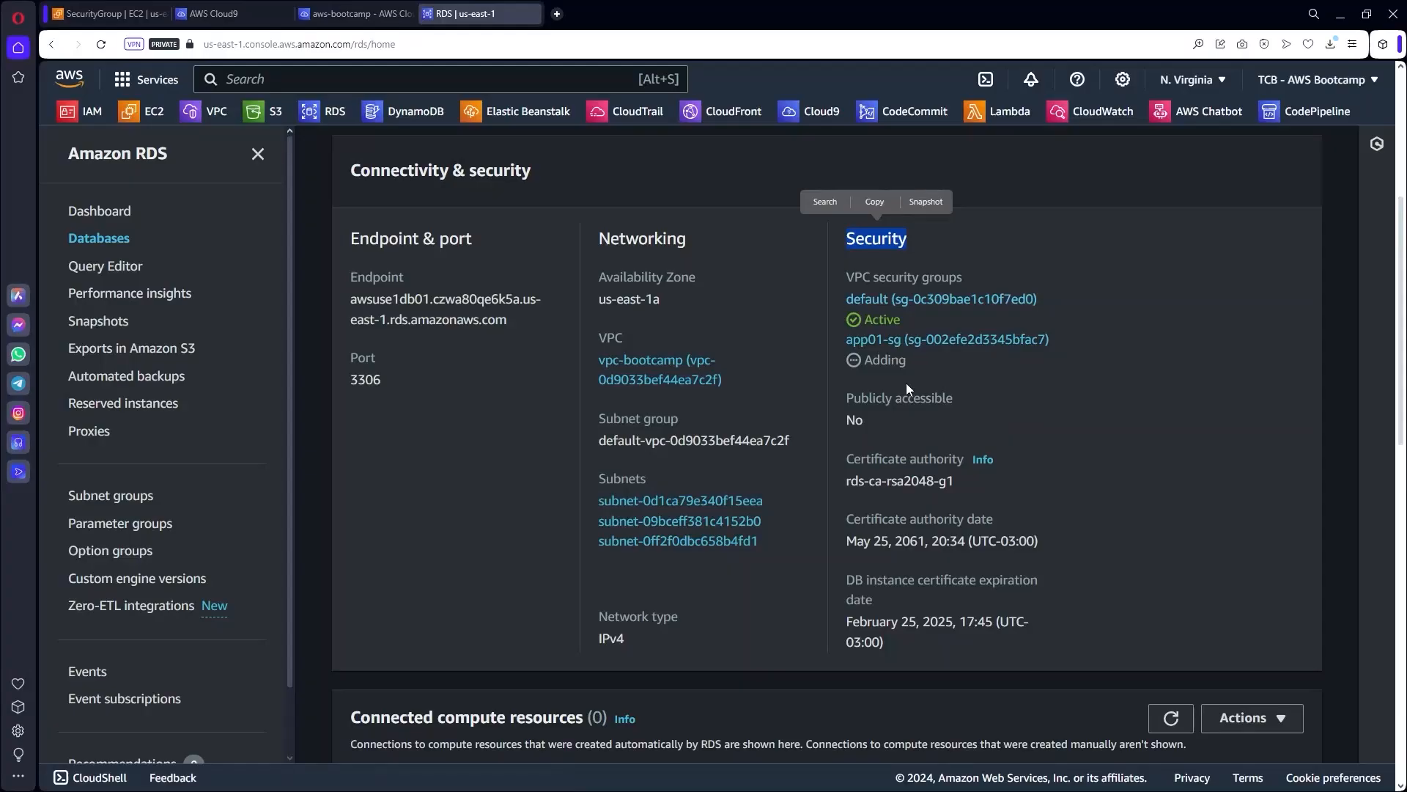
{"action": "scroll", "coordinate": [865, 371], "scroll_direction": "up", "scroll_amount": 5}
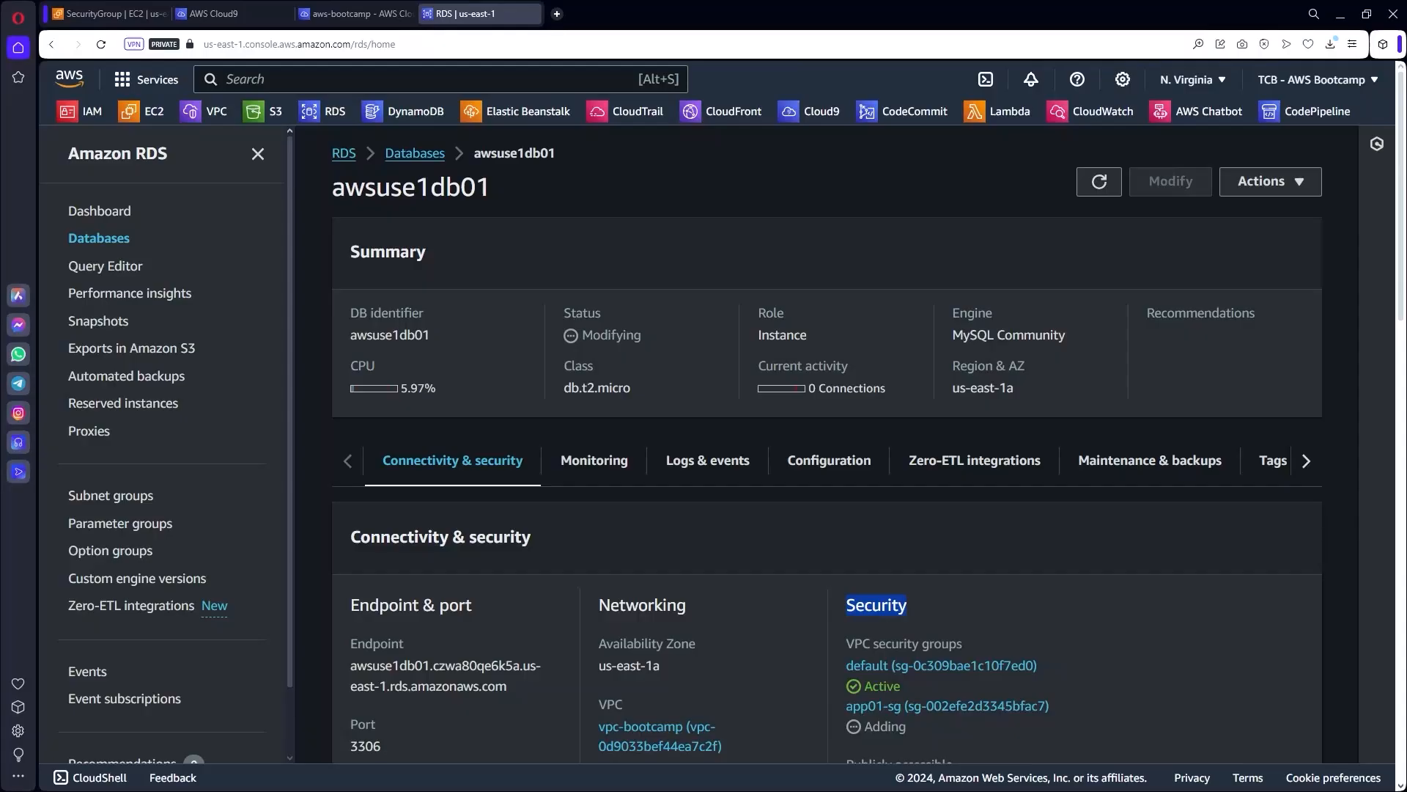
{"action": "scroll", "coordinate": [1040, 662], "scroll_direction": "down", "scroll_amount": 3}
{"action": "scroll", "coordinate": [1043, 661], "scroll_direction": "up", "scroll_amount": 3}
{"action": "scroll", "coordinate": [922, 653], "scroll_direction": "down", "scroll_amount": 4}
{"action": "scroll", "coordinate": [983, 482], "scroll_direction": "up", "scroll_amount": 2}
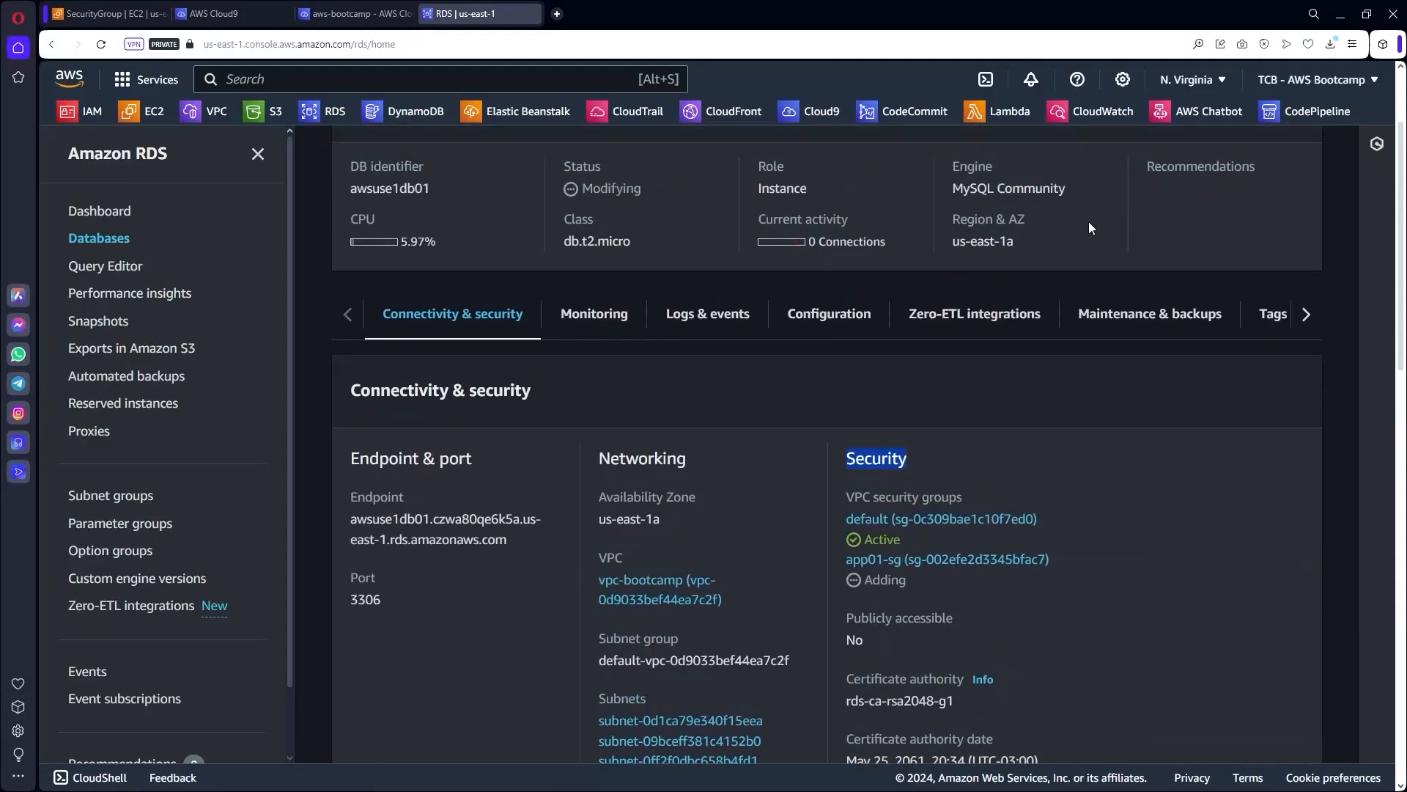
{"action": "scroll", "coordinate": [1088, 221], "scroll_direction": "up", "scroll_amount": 2}
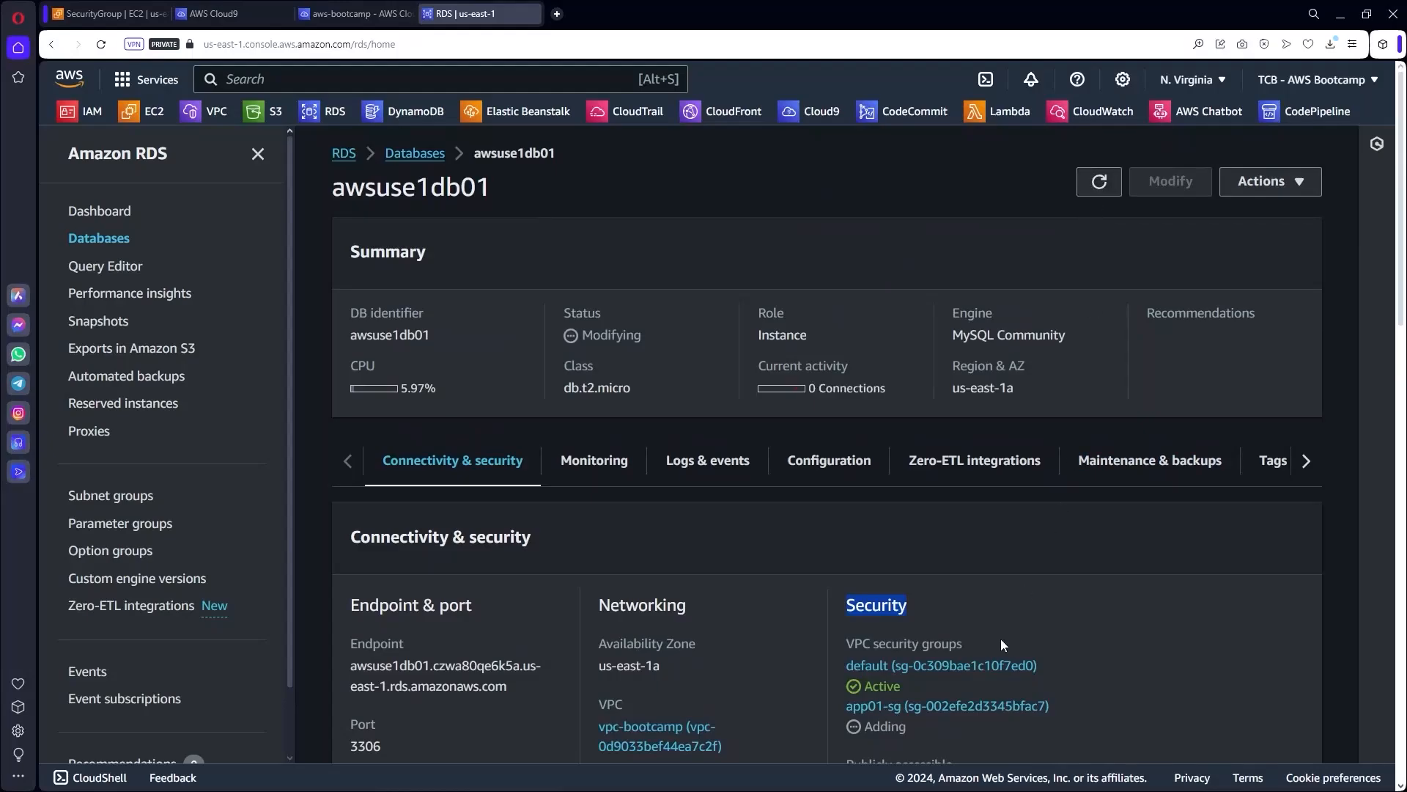
{"action": "scroll", "coordinate": [1000, 640], "scroll_direction": "down", "scroll_amount": 3}
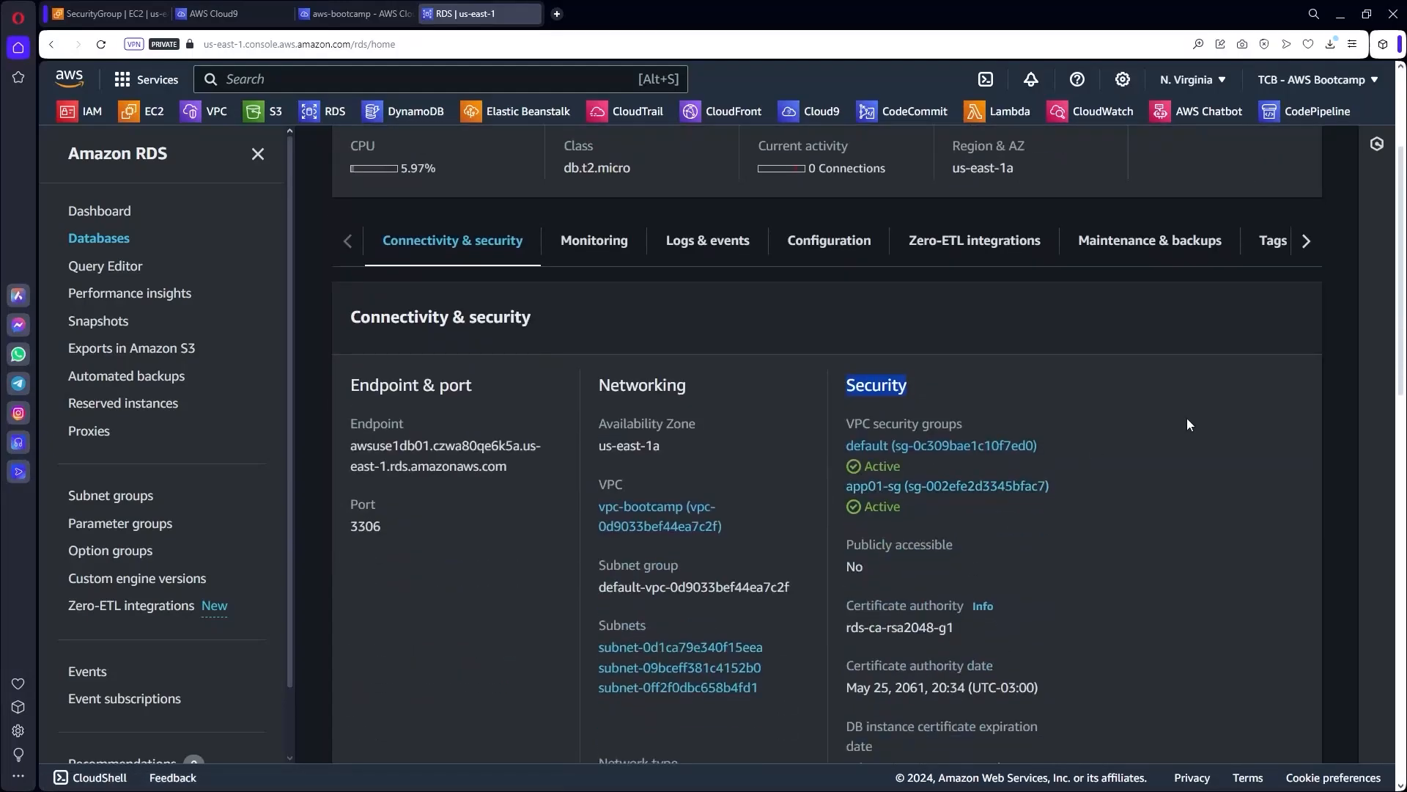
{"action": "scroll", "coordinate": [1192, 425], "scroll_direction": "up", "scroll_amount": 3}
In awsuse1db01's Modify form, remove app01-sg and add EC2toRDS-sg, keeping default.
{"action": "left_click", "coordinate": [1173, 181]}
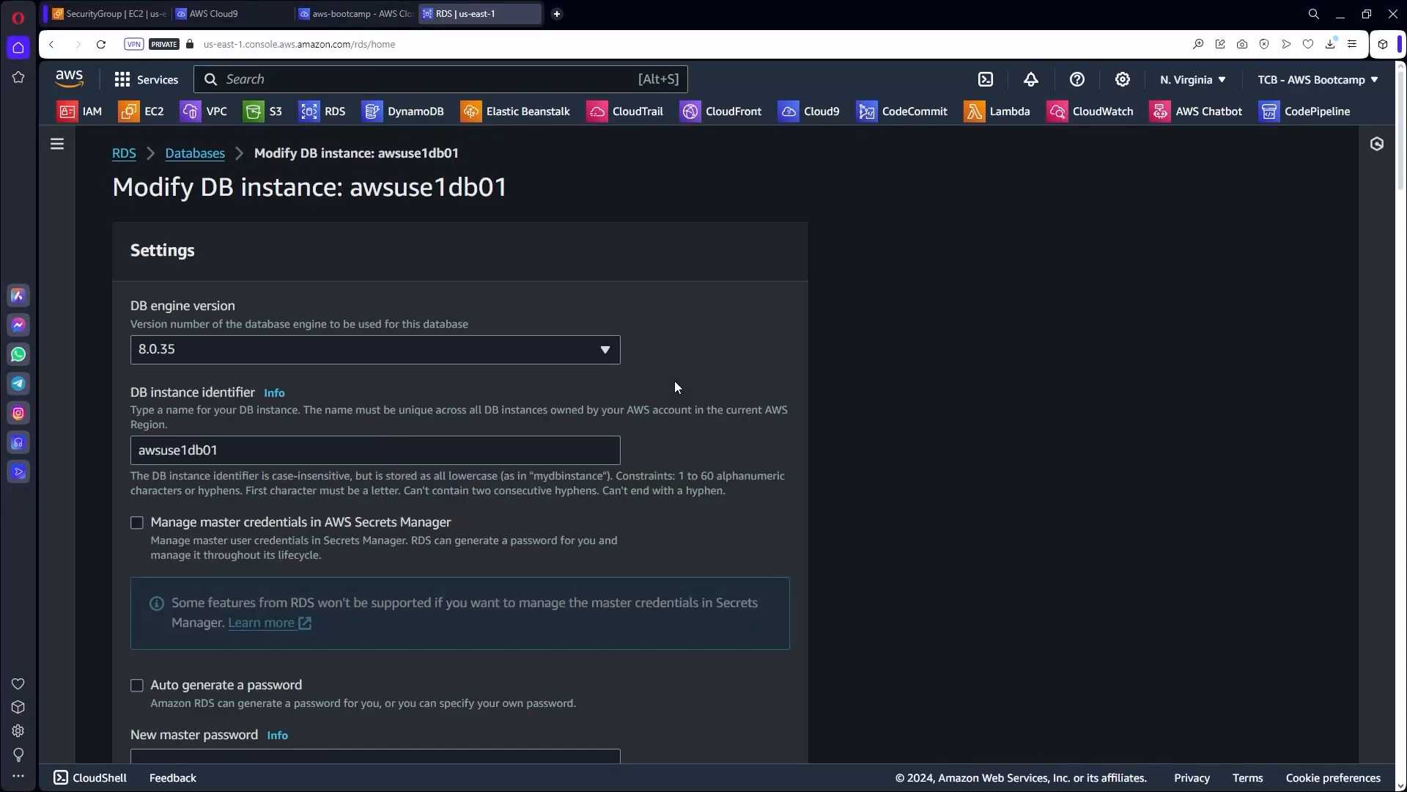
{"action": "scroll", "coordinate": [674, 436], "scroll_direction": "down", "scroll_amount": 2}
{"action": "scroll", "coordinate": [675, 444], "scroll_direction": "down", "scroll_amount": 10}
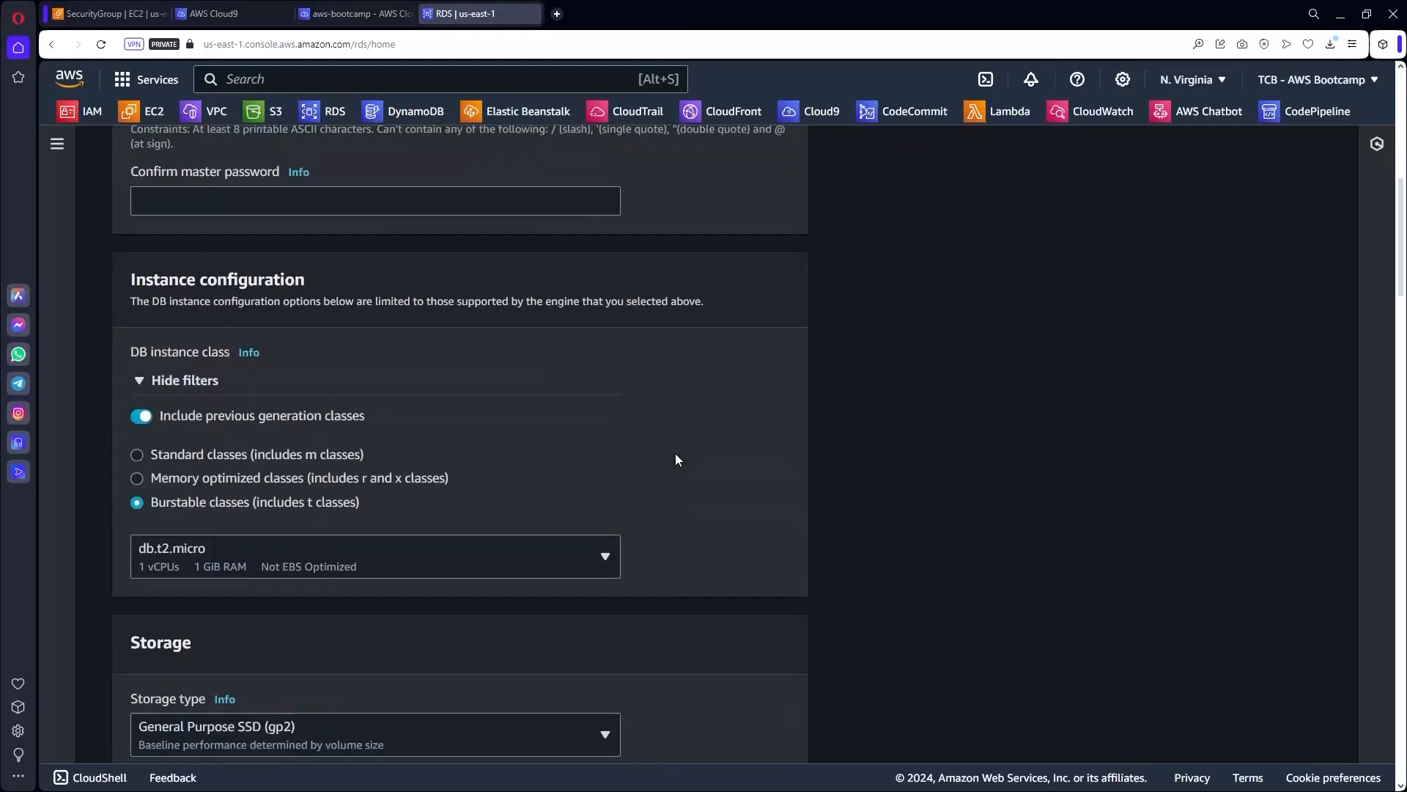
{"action": "scroll", "coordinate": [675, 460], "scroll_direction": "down", "scroll_amount": 10}
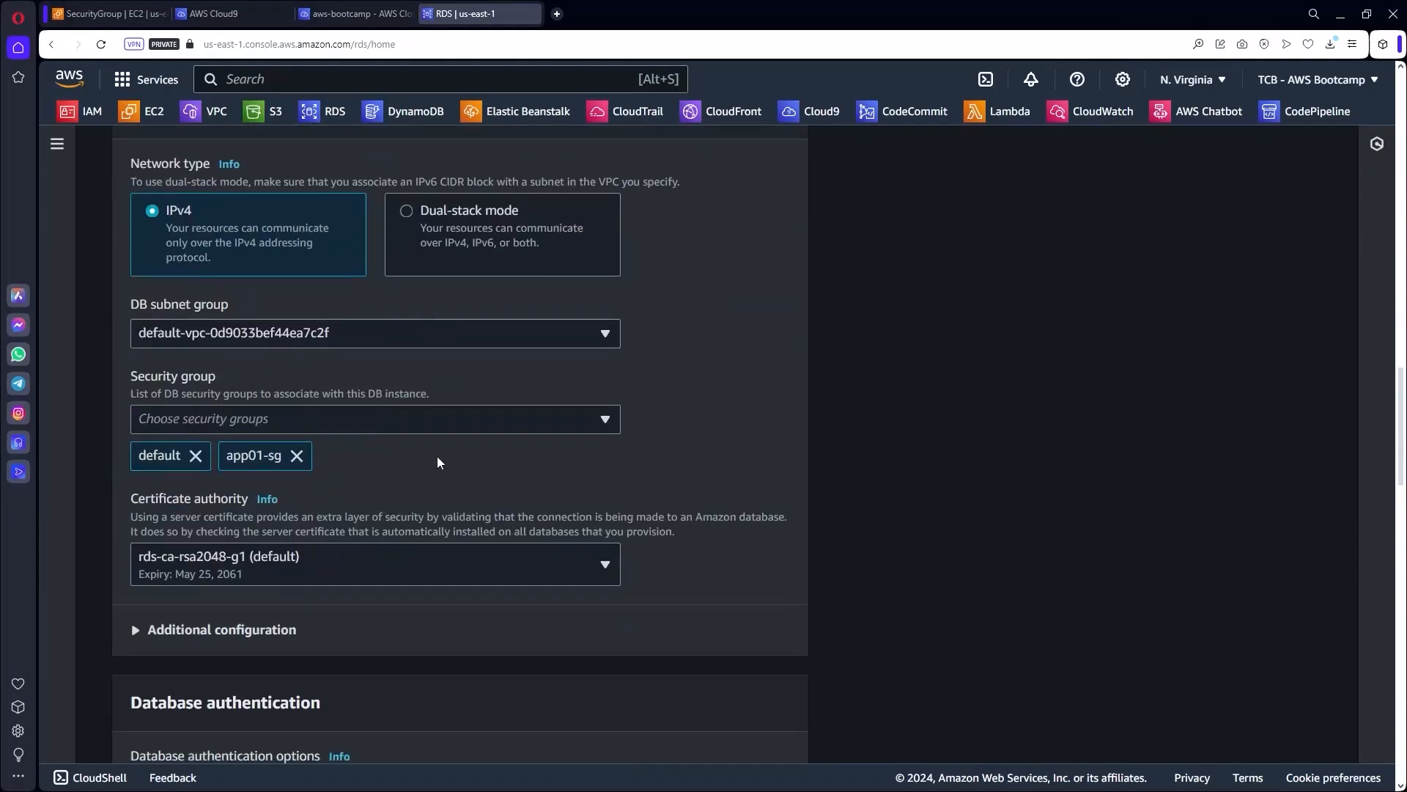
{"action": "left_click", "coordinate": [296, 455]}
{"action": "left_click", "coordinate": [317, 427]}
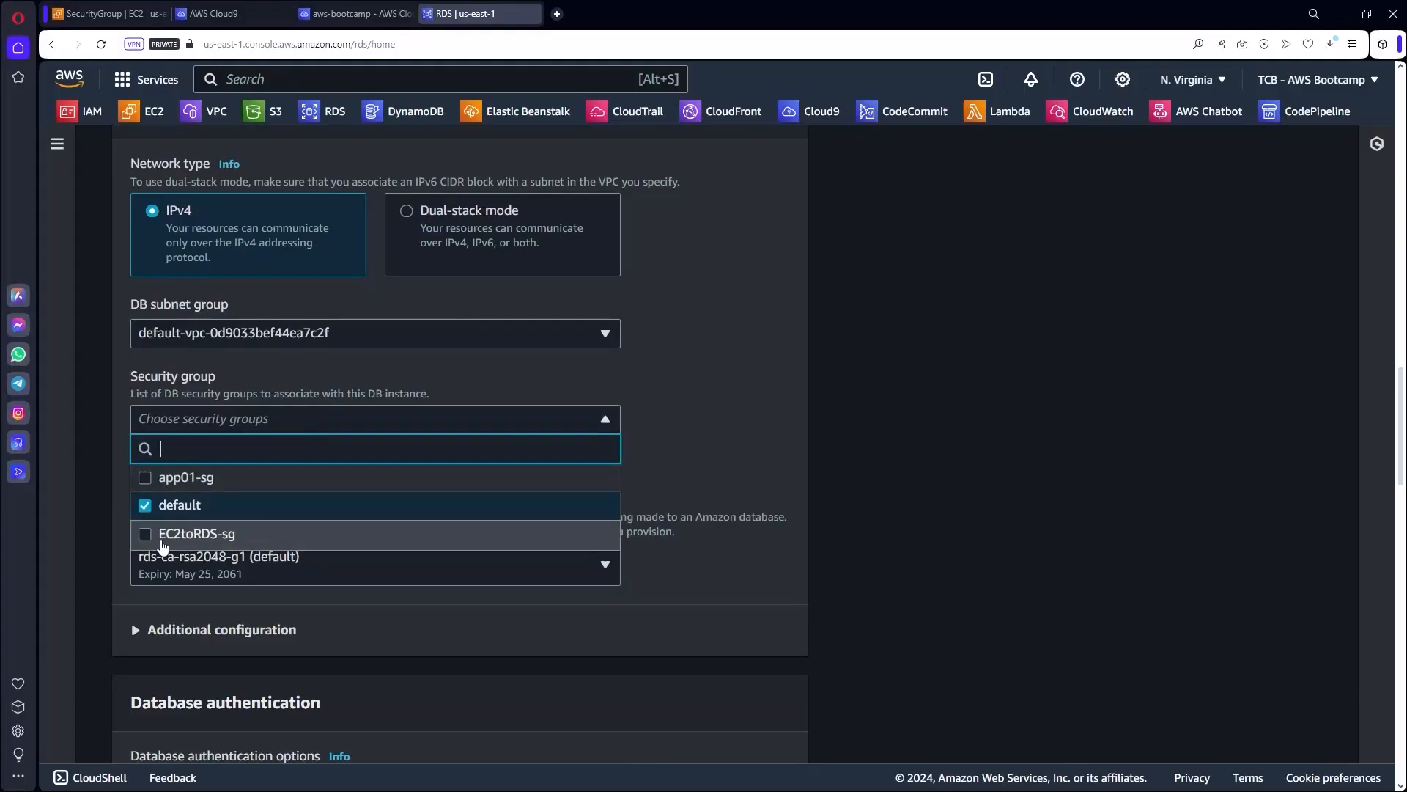
{"action": "left_click", "coordinate": [278, 534]}
{"action": "left_click", "coordinate": [807, 430]}
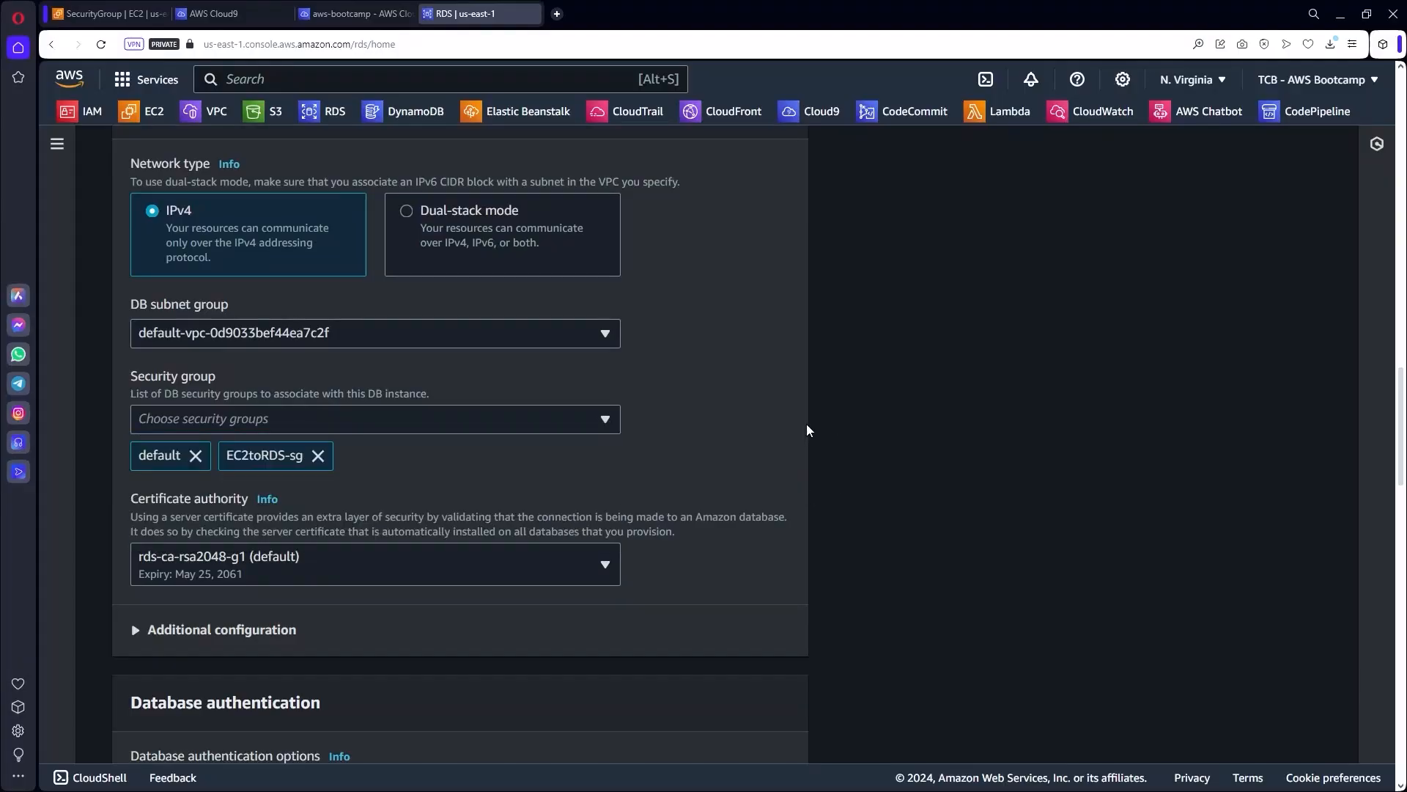
Continue to the summary and confirm the DB instance modification.
{"action": "scroll", "coordinate": [853, 474], "scroll_direction": "down", "scroll_amount": 10}
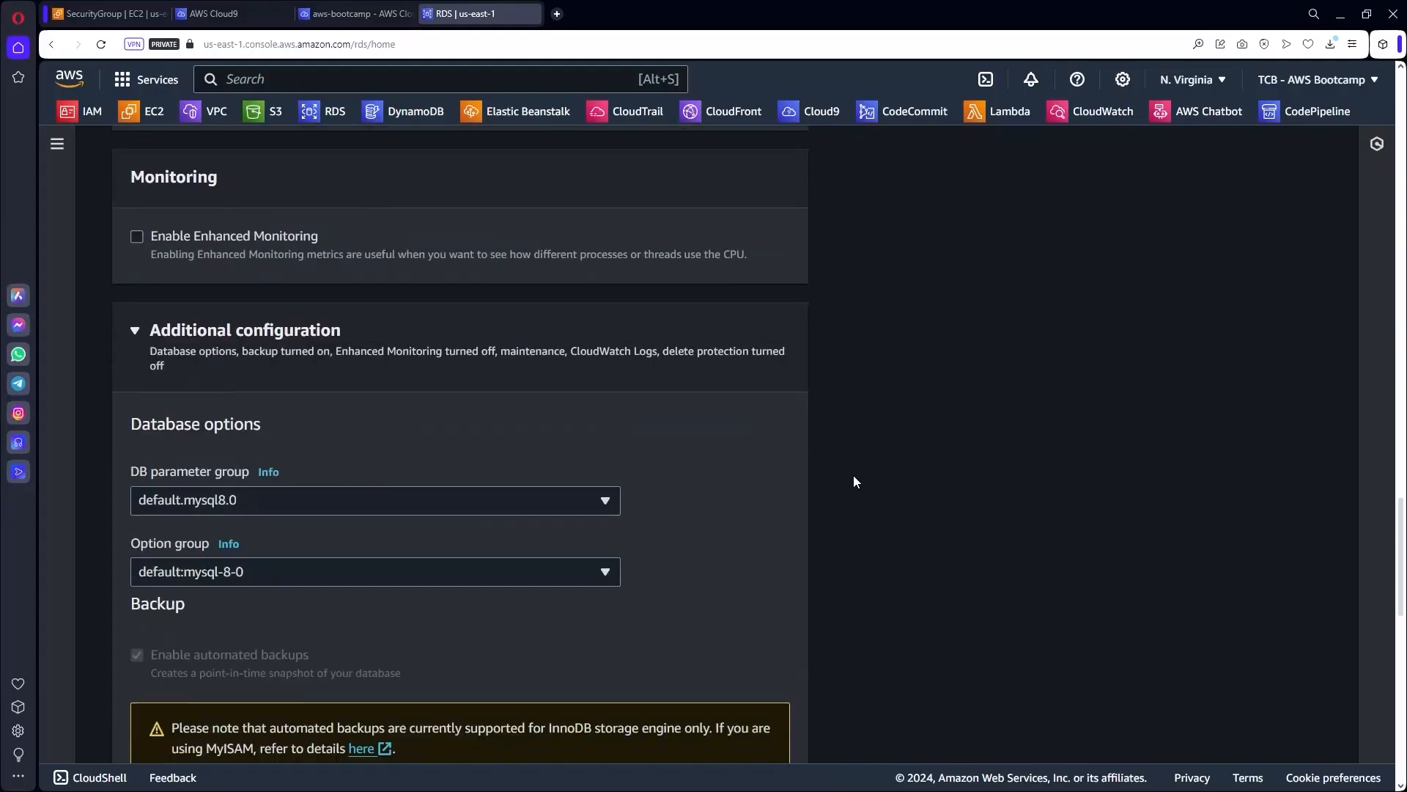
{"action": "scroll", "coordinate": [854, 477], "scroll_direction": "down", "scroll_amount": 15}
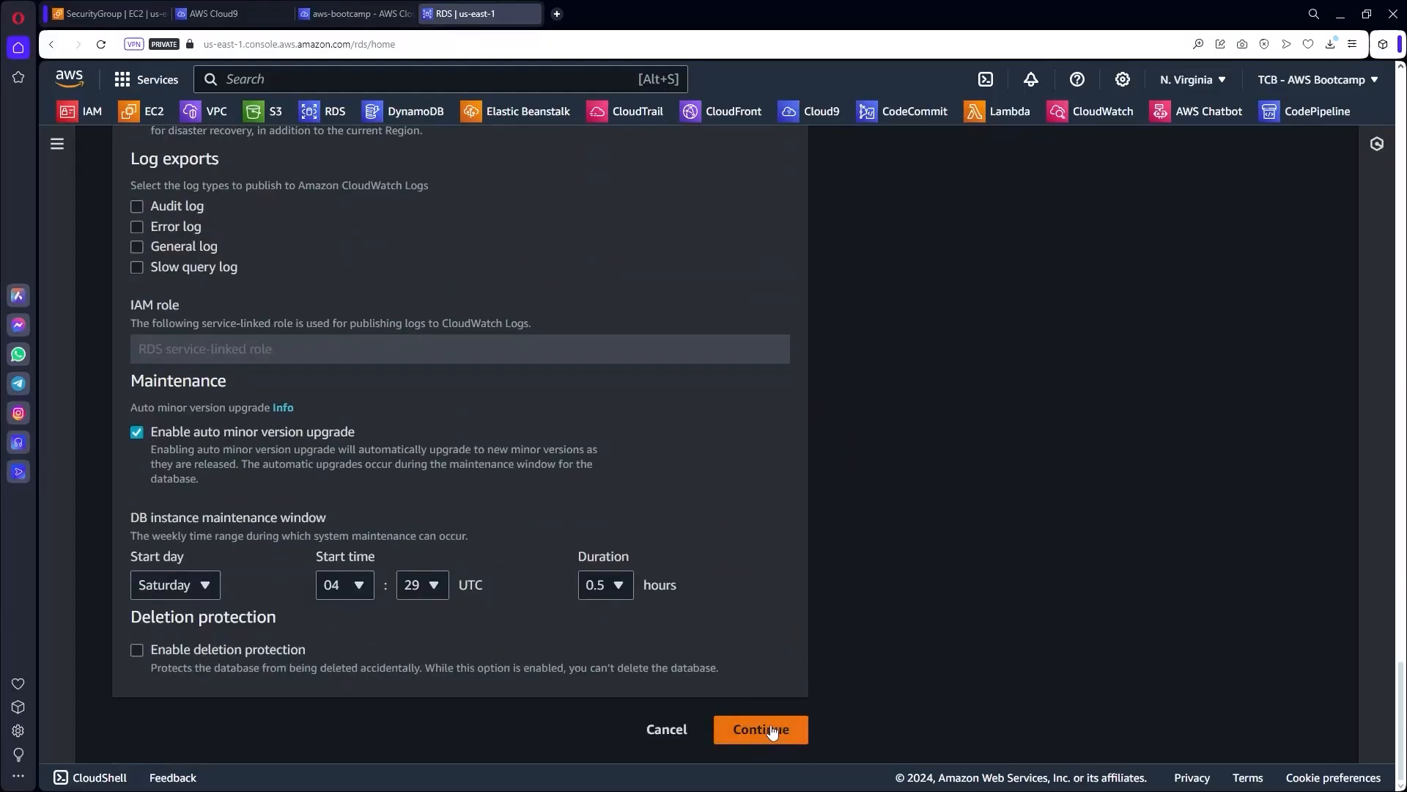
{"action": "left_click", "coordinate": [772, 731]}
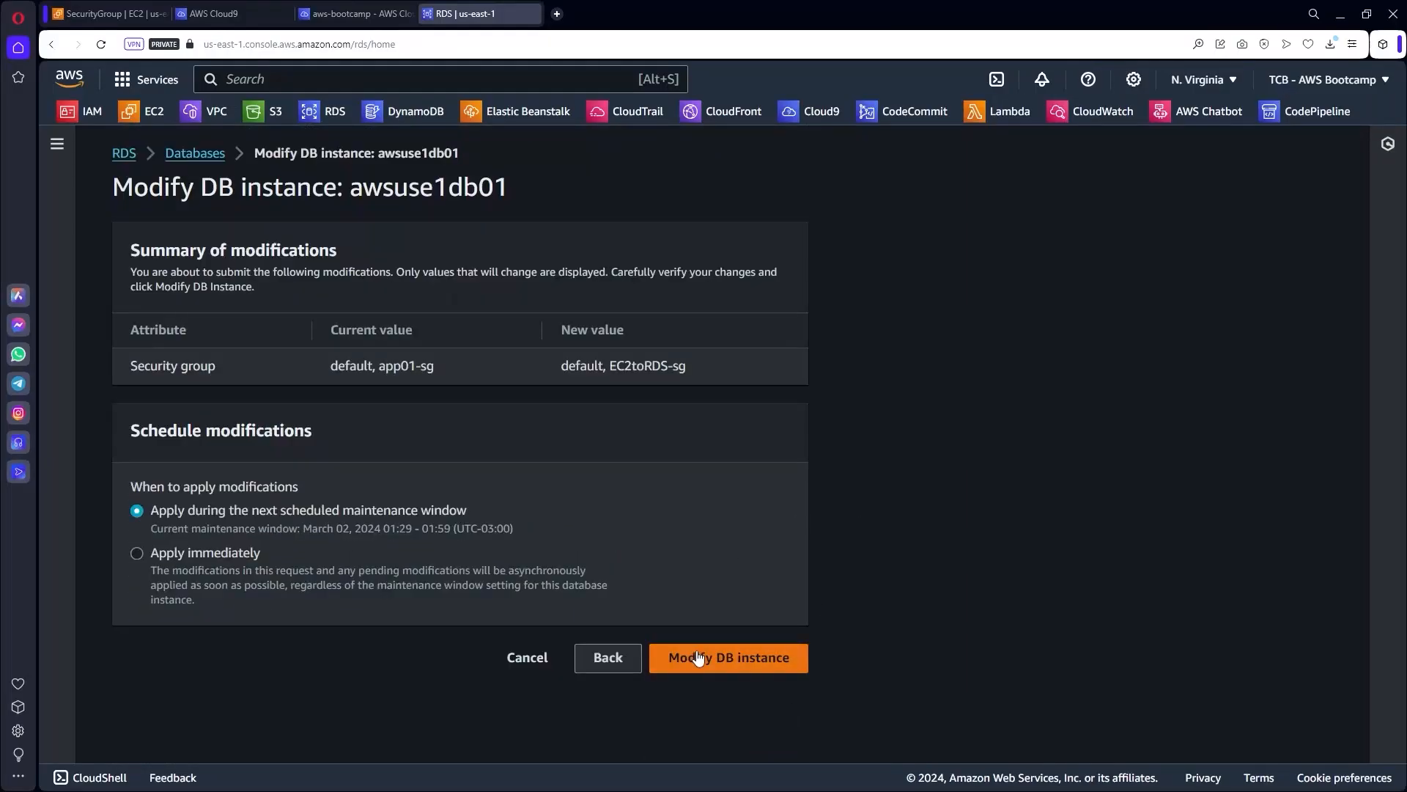
{"action": "left_click", "coordinate": [751, 658]}
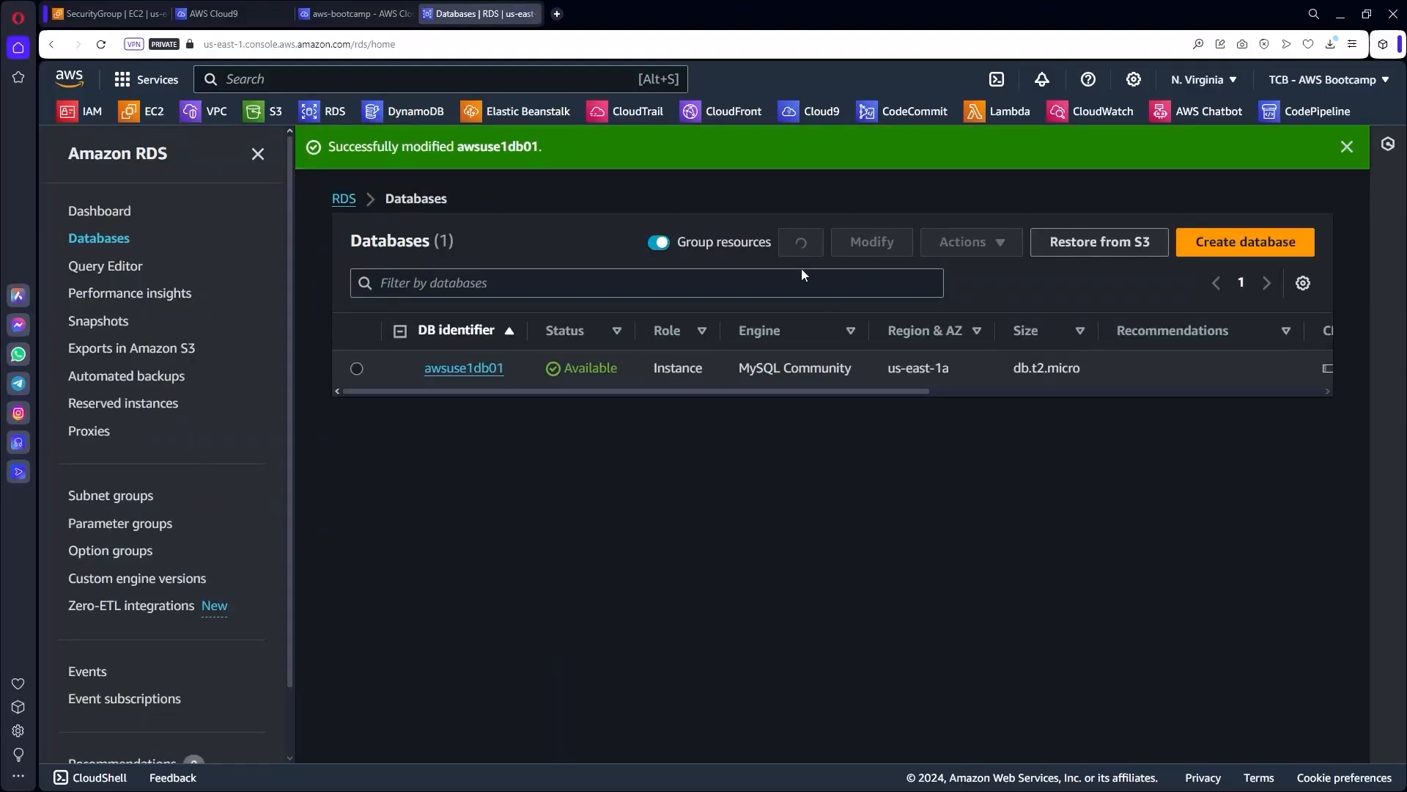
Open awsuse1db01's details and refresh its status twice.
{"action": "left_click", "coordinate": [468, 368]}
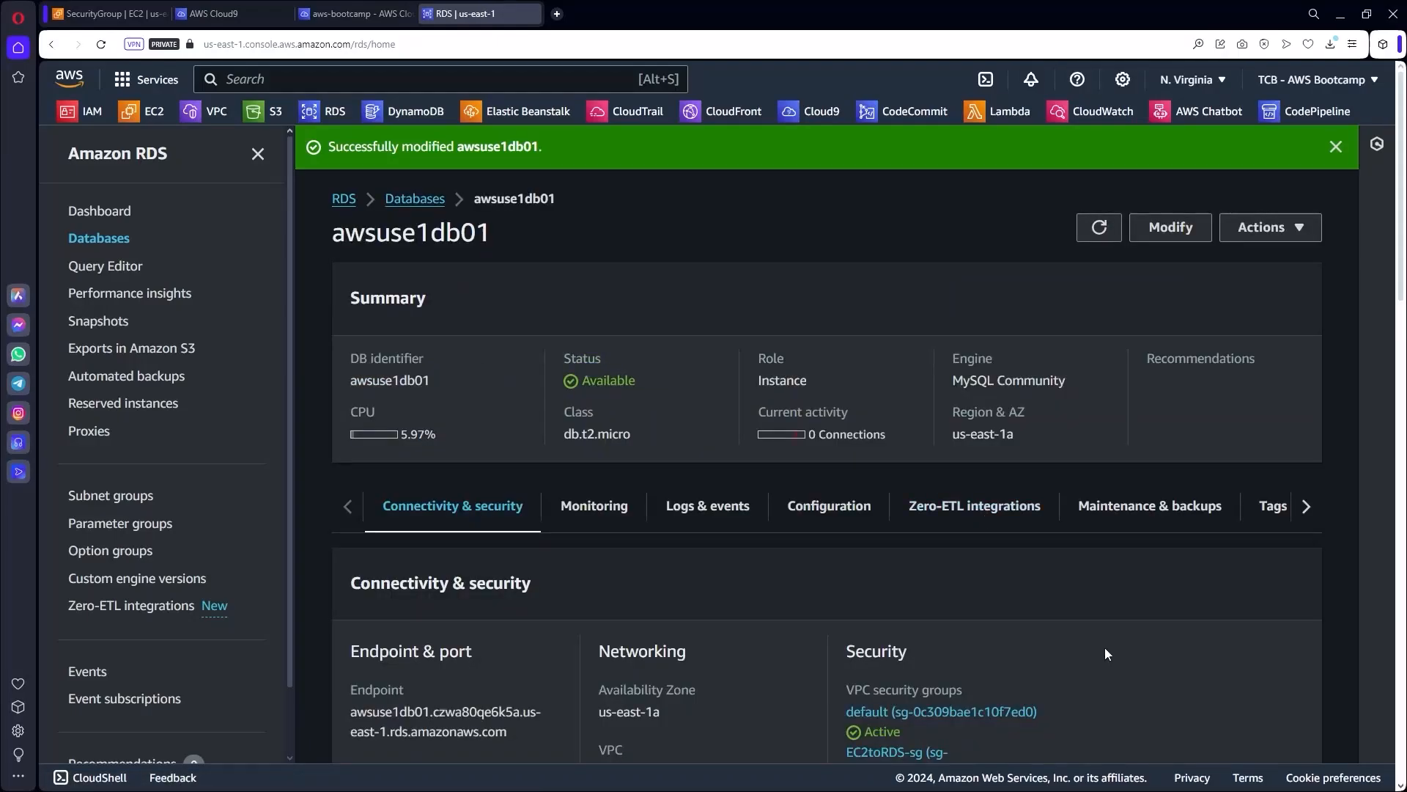
{"action": "scroll", "coordinate": [1105, 648], "scroll_direction": "down", "scroll_amount": 3}
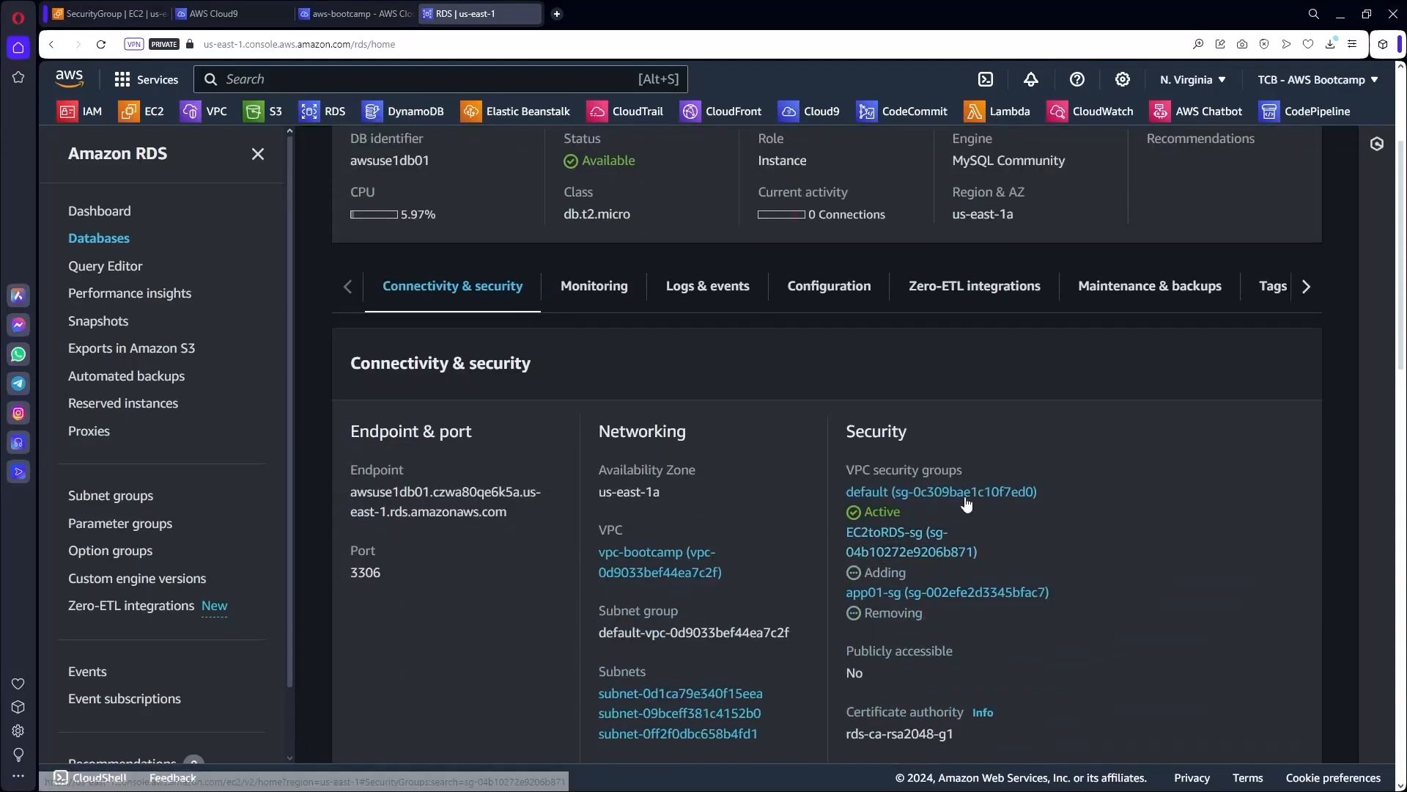
{"action": "scroll", "coordinate": [1092, 376], "scroll_direction": "up", "scroll_amount": 3}
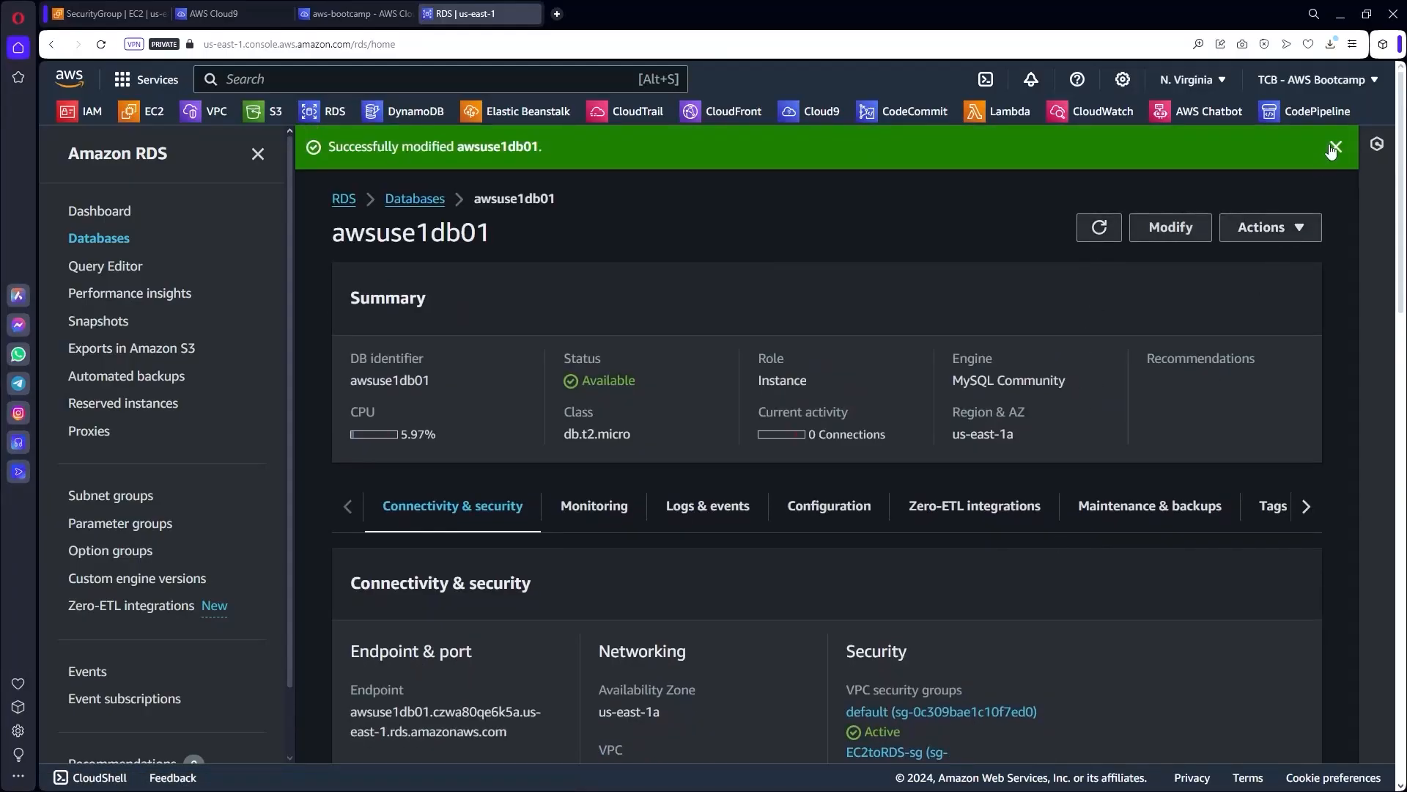
{"action": "left_click", "coordinate": [1333, 150]}
{"action": "scroll", "coordinate": [1098, 564], "scroll_direction": "down", "scroll_amount": 3}
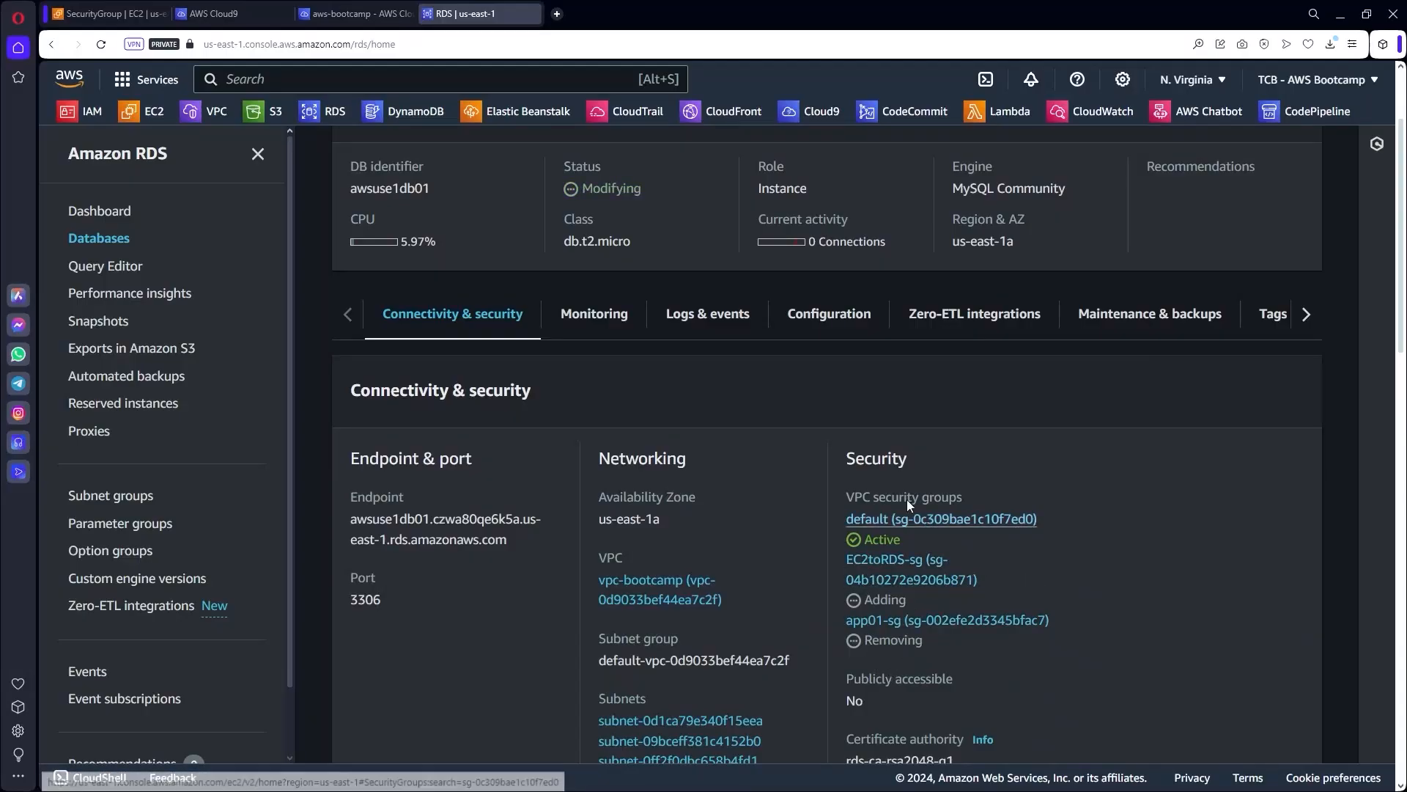
{"action": "scroll", "coordinate": [1085, 486], "scroll_direction": "up", "scroll_amount": 2}
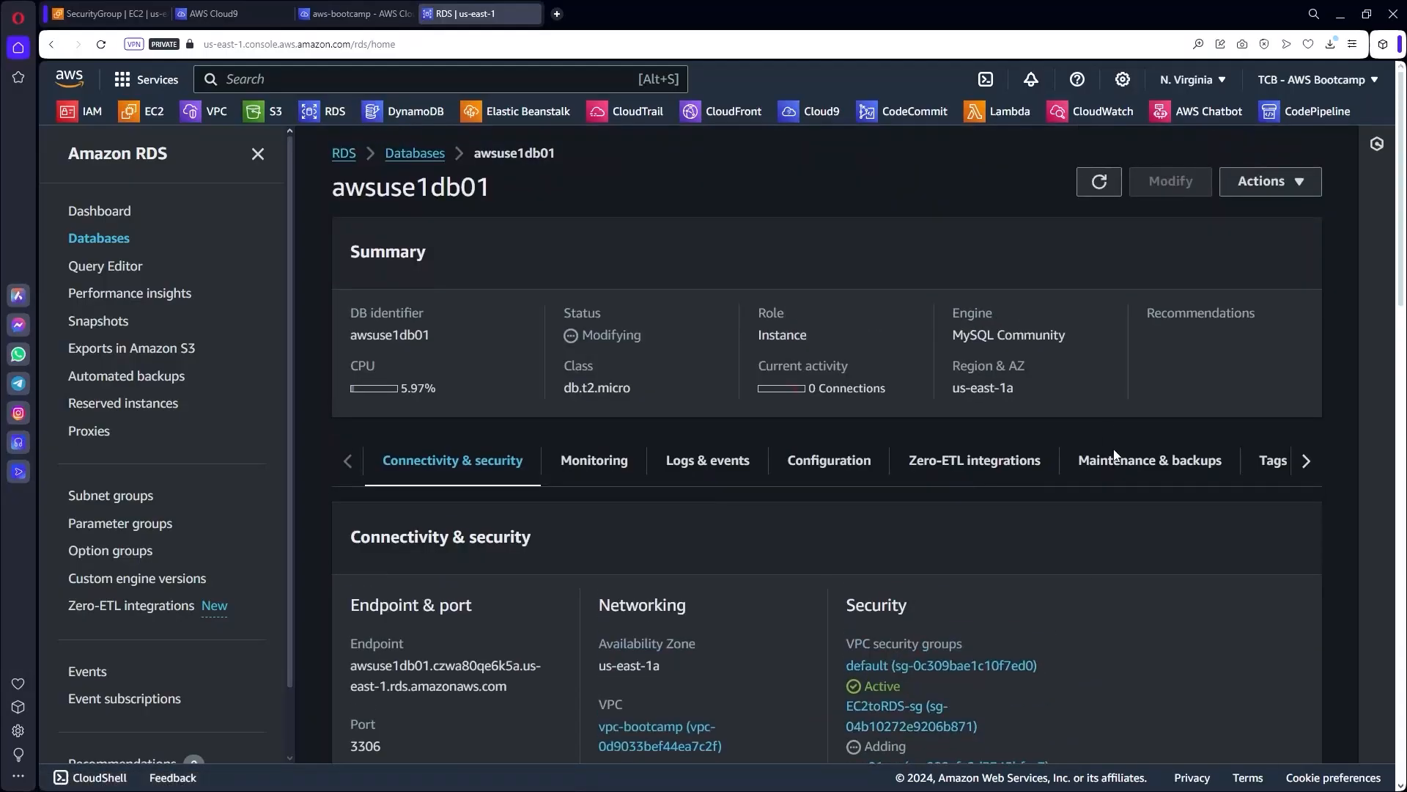
{"action": "left_click", "coordinate": [1099, 183]}
{"action": "scroll", "coordinate": [1119, 631], "scroll_direction": "down", "scroll_amount": 2}
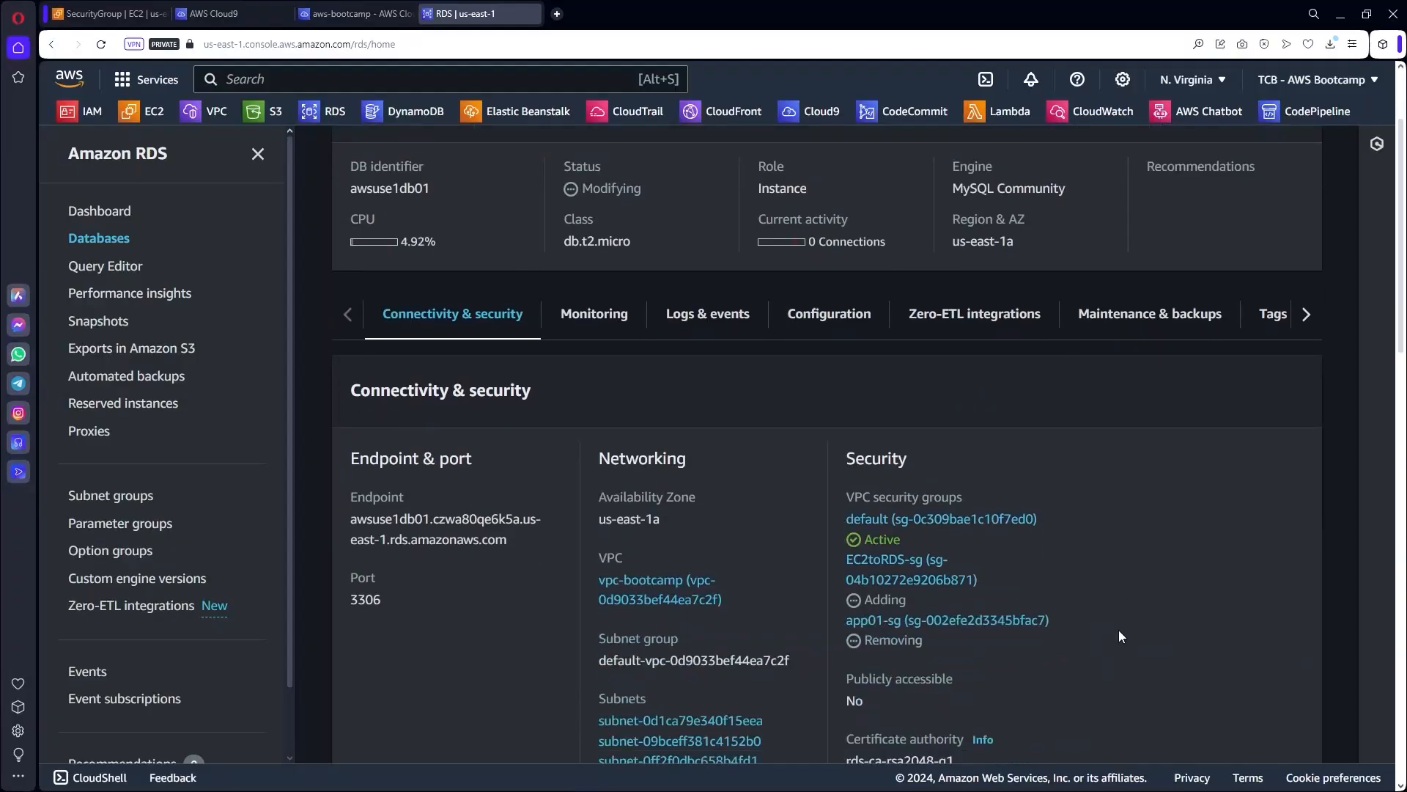
{"action": "scroll", "coordinate": [1115, 623], "scroll_direction": "up", "scroll_amount": 2}
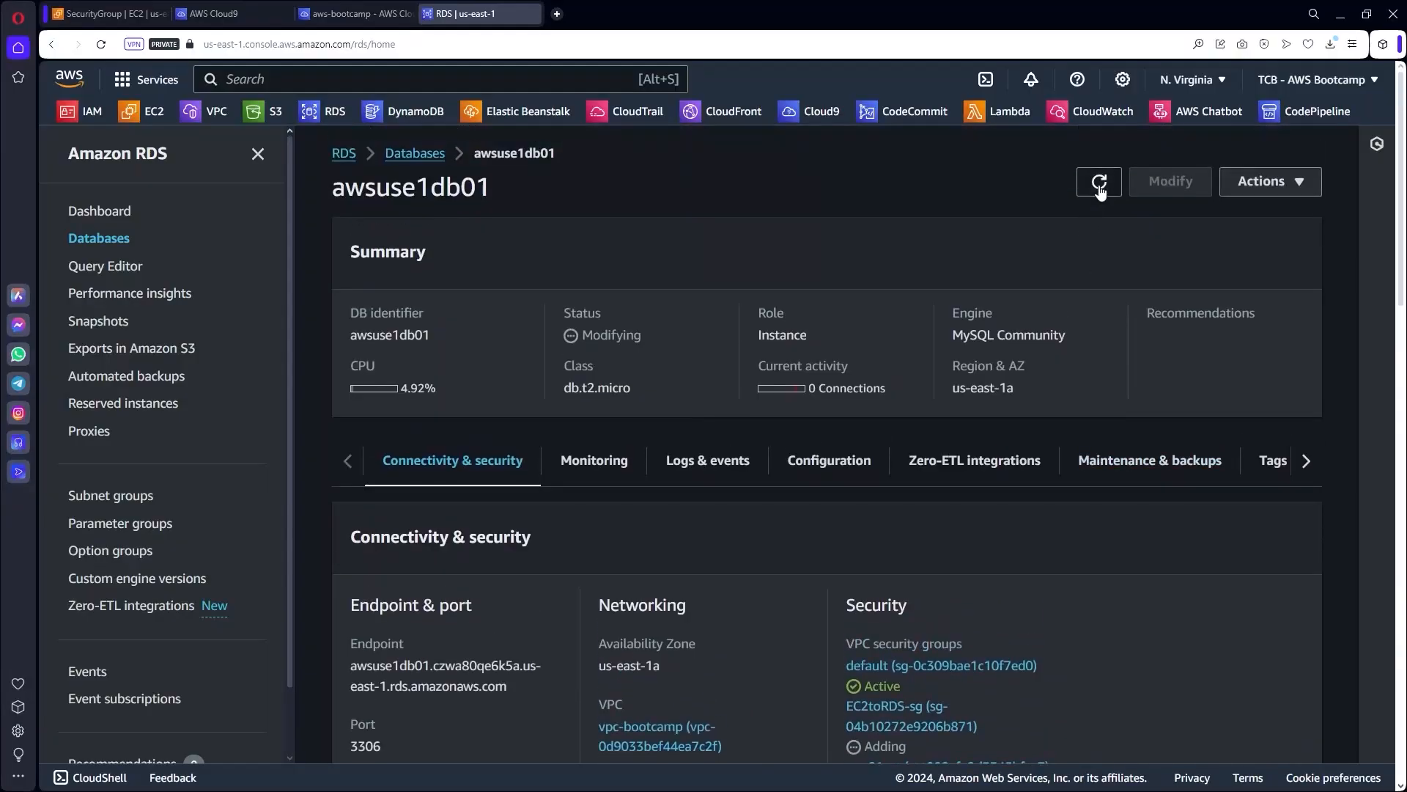
{"action": "left_click", "coordinate": [1099, 182]}
{"action": "scroll", "coordinate": [1064, 613], "scroll_direction": "down", "scroll_amount": 2}
{"action": "scroll", "coordinate": [746, 353], "scroll_direction": "up", "scroll_amount": 2}
Refresh the Databases list until awsuse1db01 is Available, then reopen it to check security groups.
{"action": "left_click", "coordinate": [429, 157]}
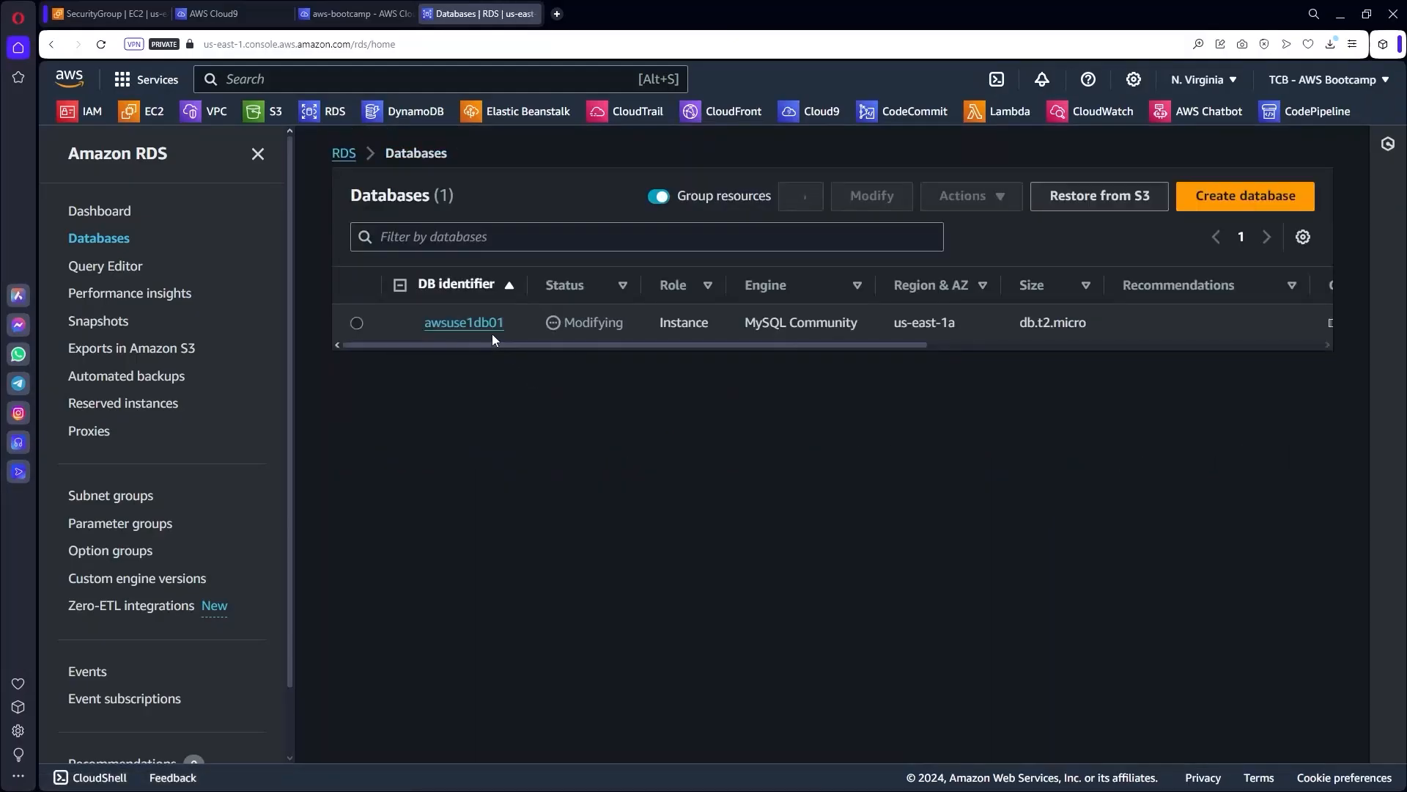
{"action": "left_click", "coordinate": [800, 196]}
{"action": "left_click", "coordinate": [801, 196]}
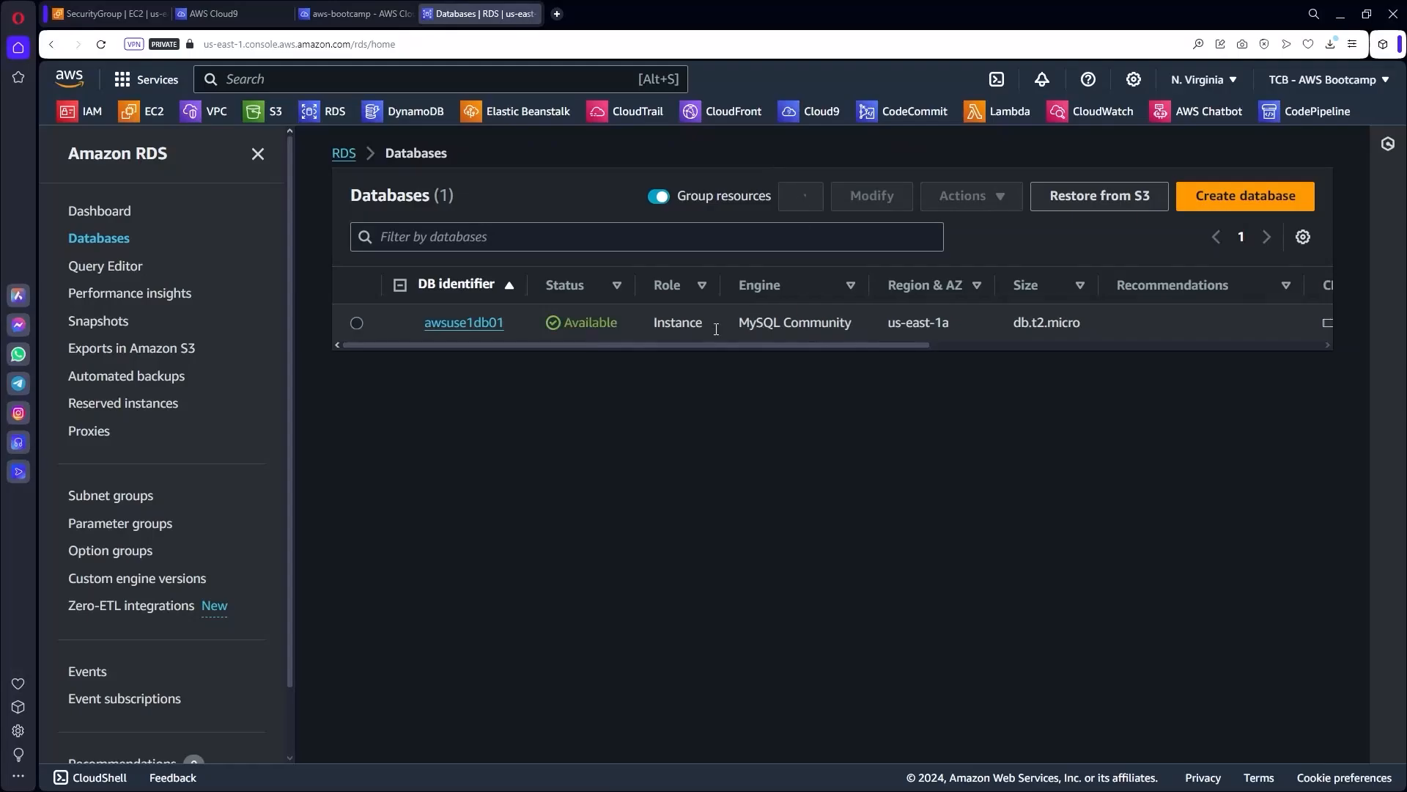
{"action": "left_click", "coordinate": [460, 324]}
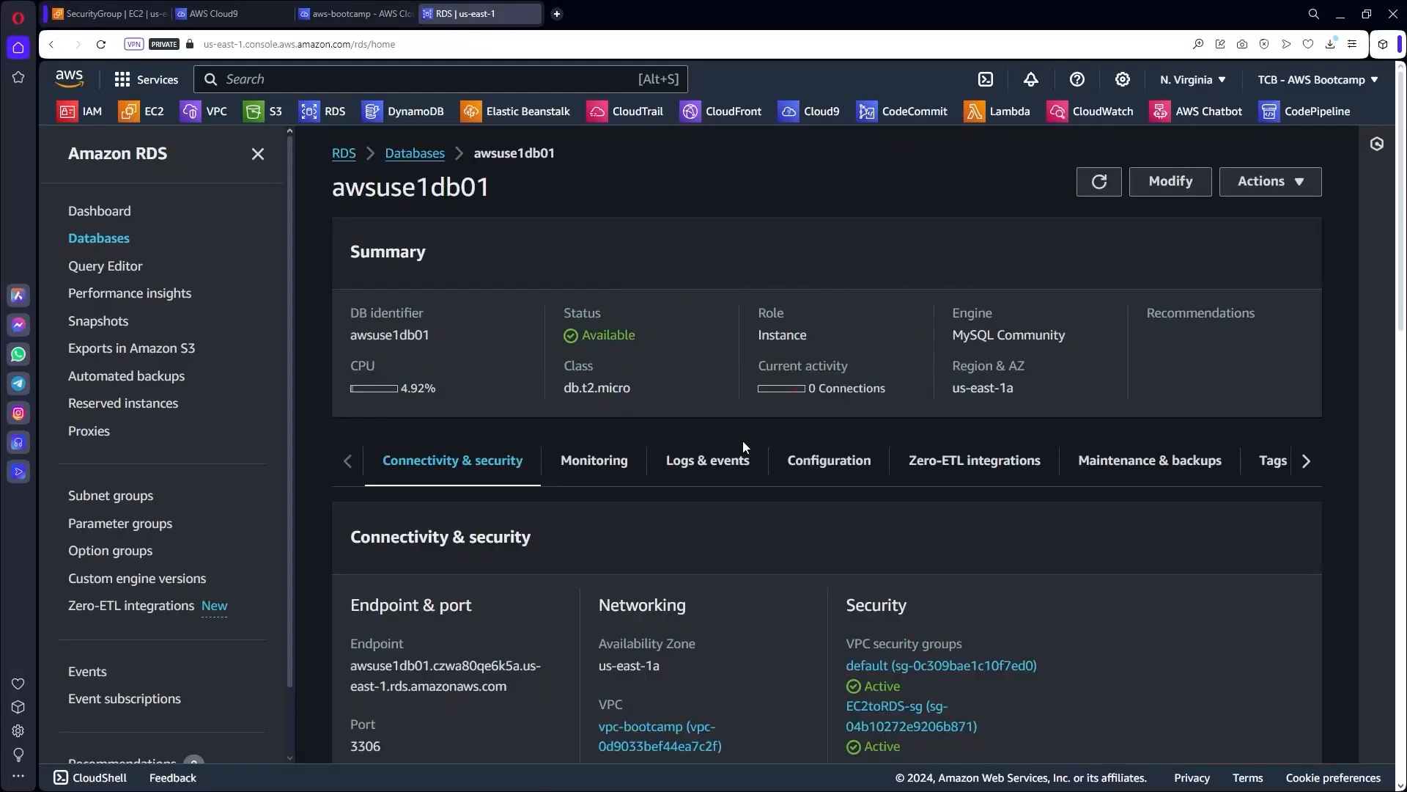
{"action": "scroll", "coordinate": [806, 513], "scroll_direction": "down", "scroll_amount": 4}
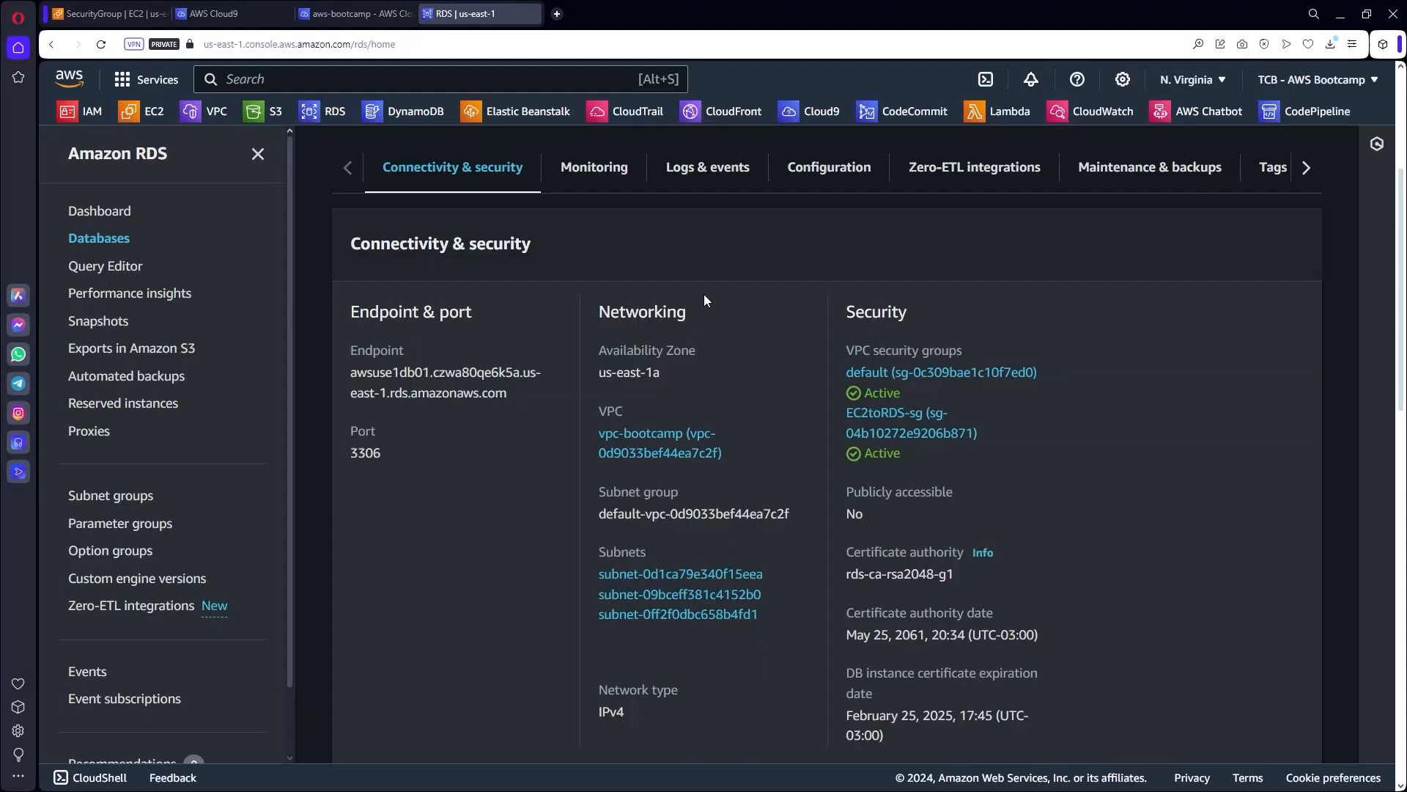
{"action": "left_click", "coordinate": [224, 13]}
Download wikiapp.zip with a pasted wget command in the Cloud9 terminal.
{"action": "left_click", "coordinate": [325, 14]}
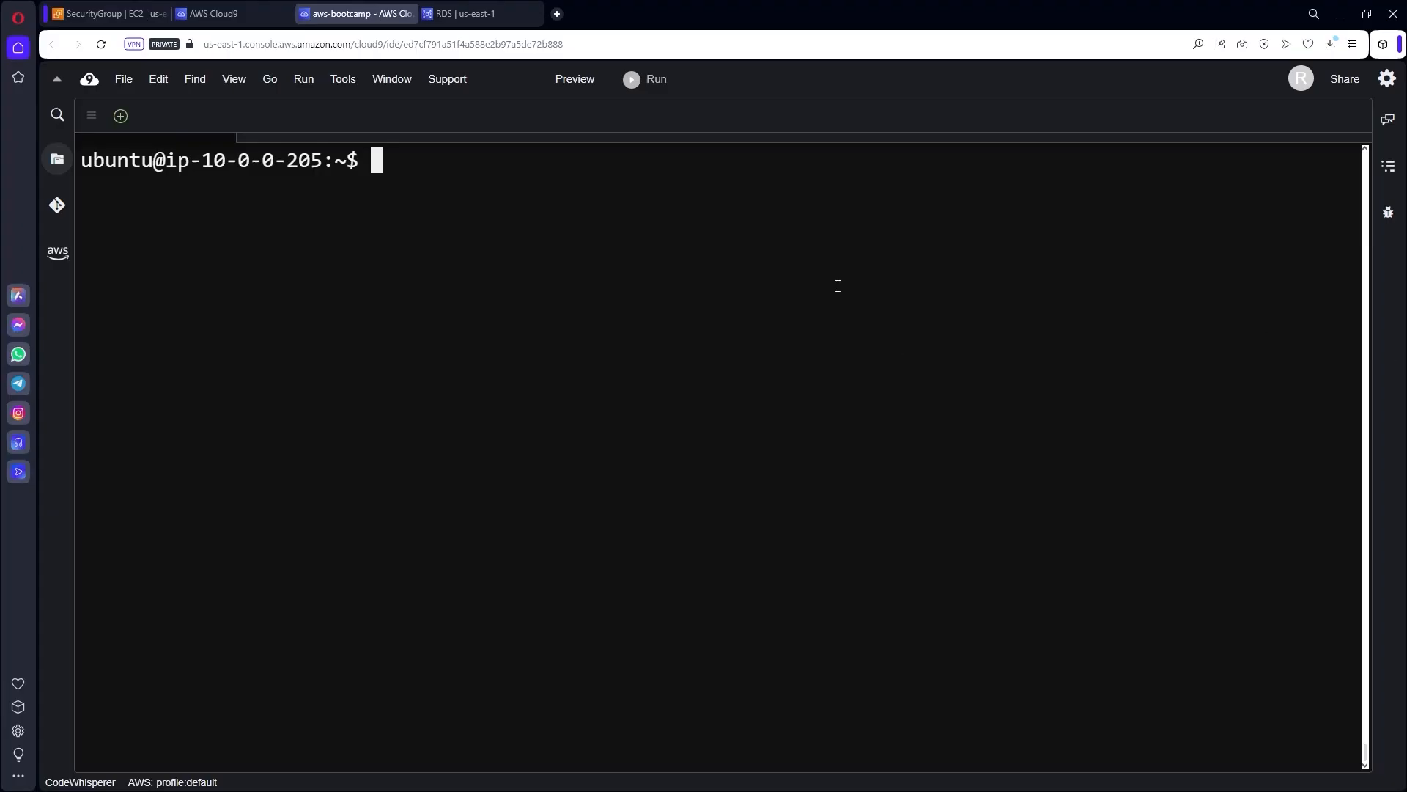
{"action": "key", "text": "Return"}
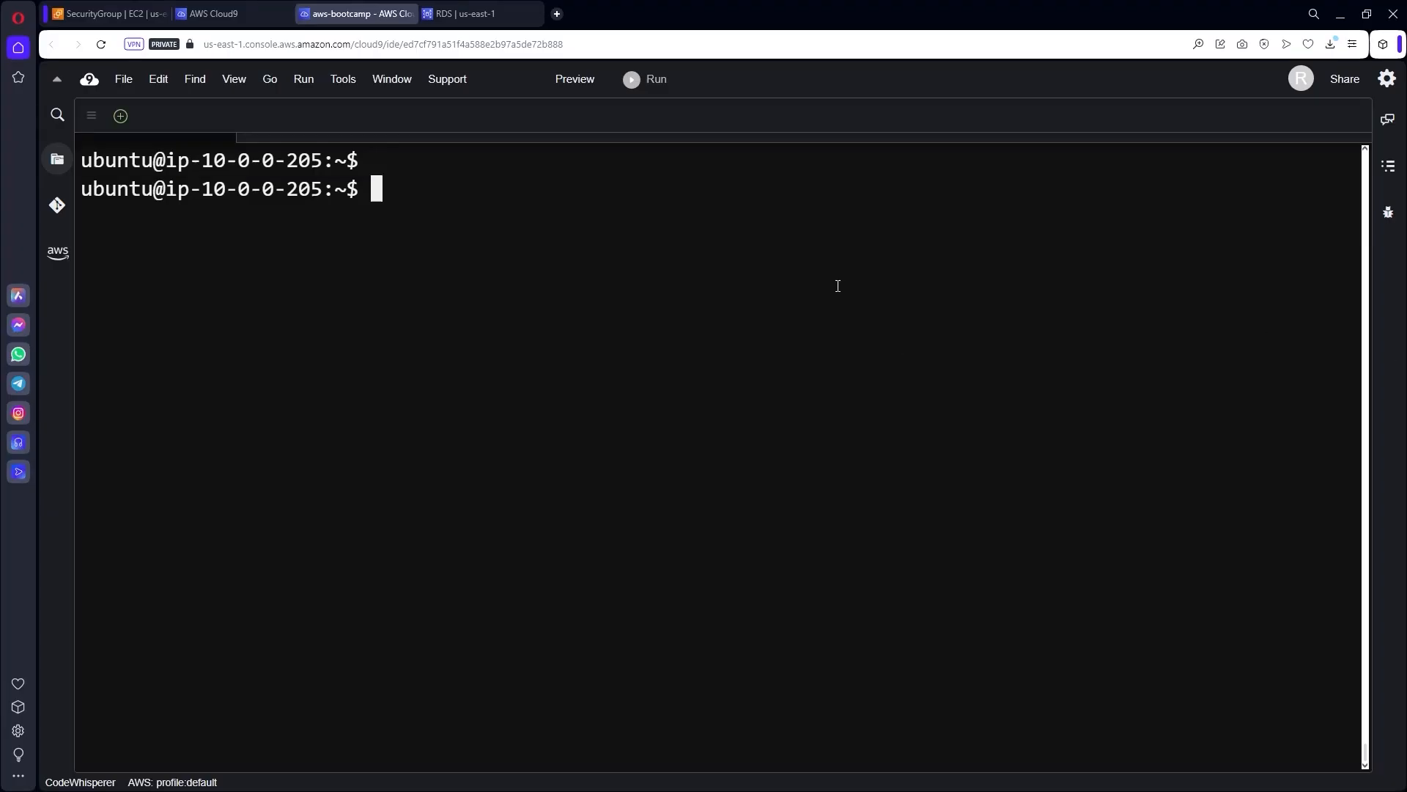
{"action": "type", "text": "ls"}
{"action": "key", "text": "Return"}
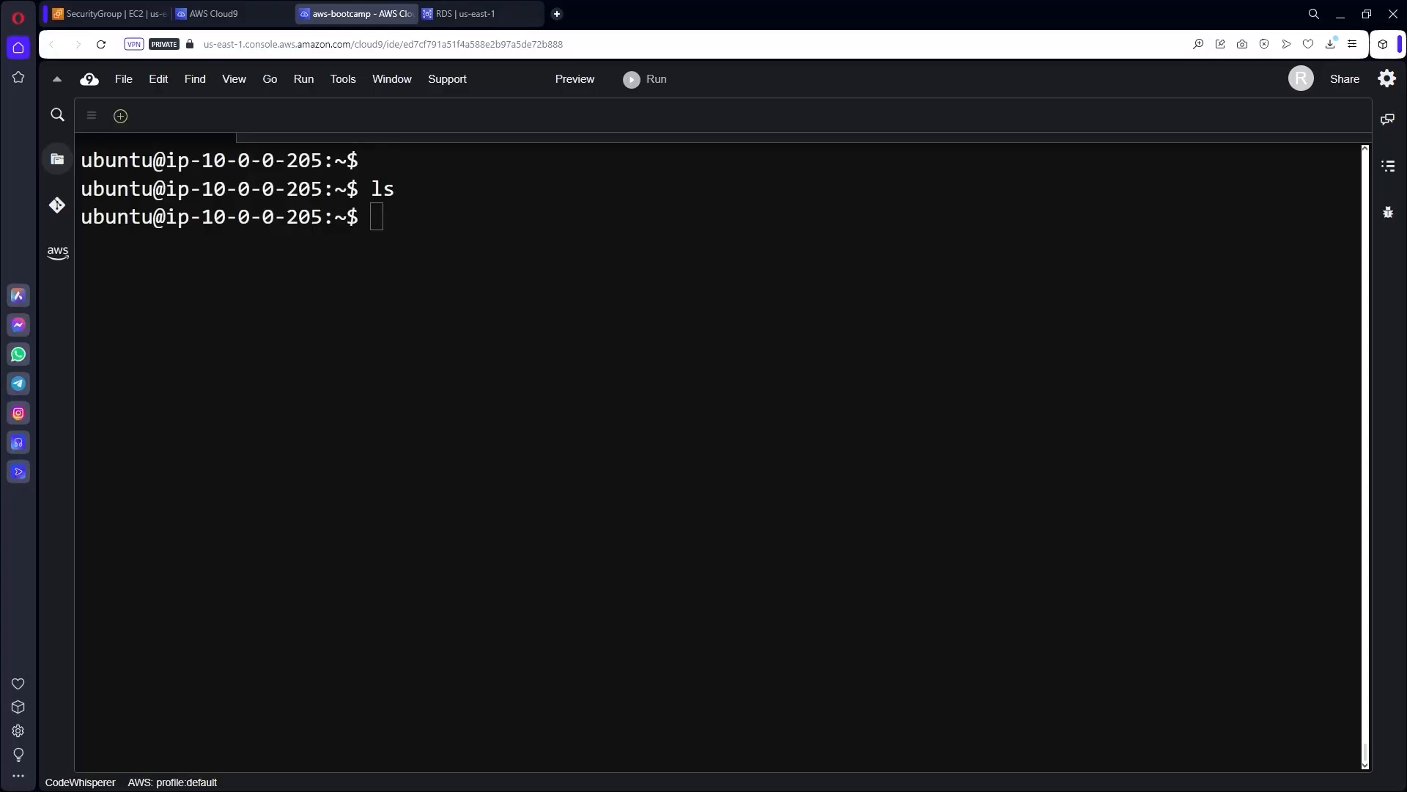
{"action": "type", "text": "wget https://aws-mod3.s3.amazonaws.com/wikiapp.zip"}
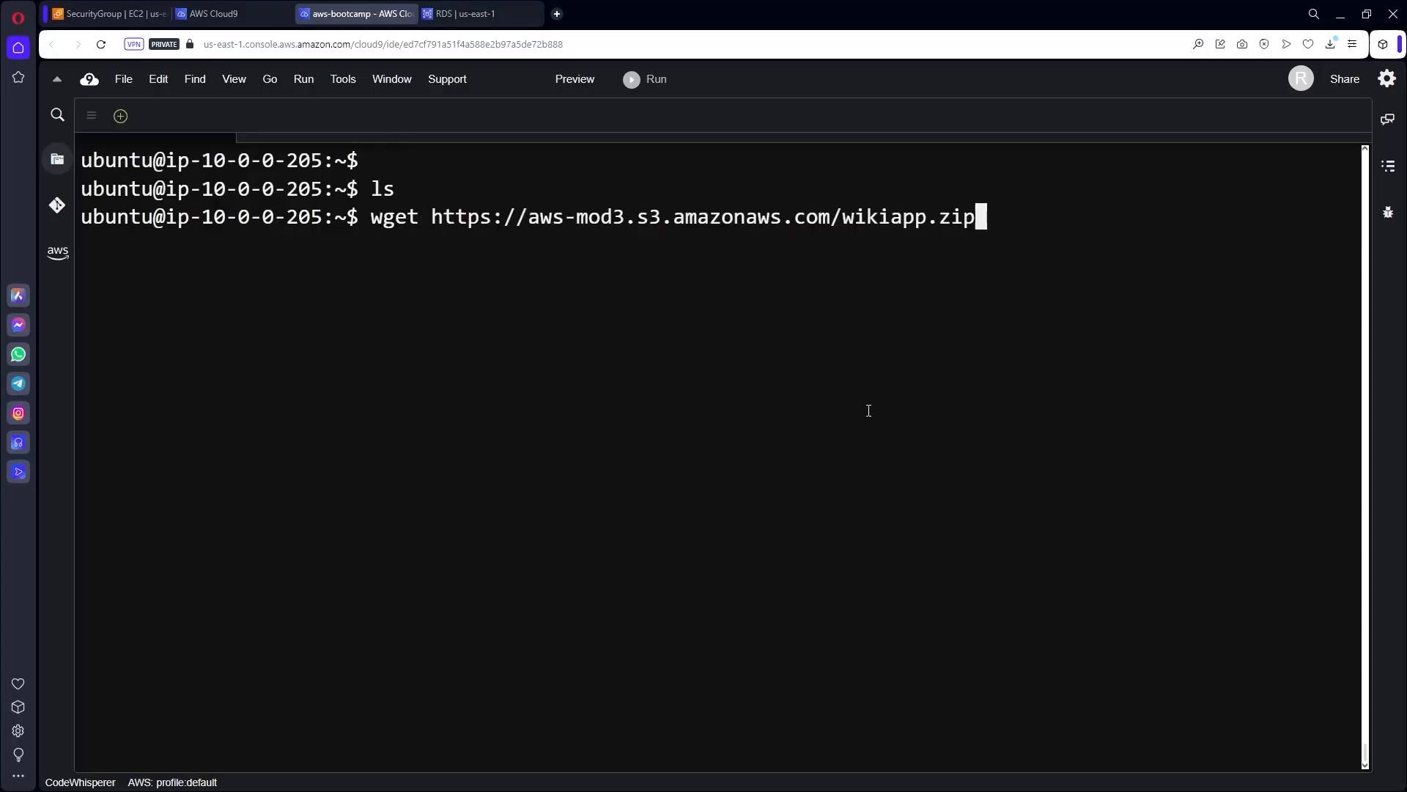
{"action": "key", "text": "Home"}
{"action": "key", "text": "End"}
{"action": "key", "text": "Return"}
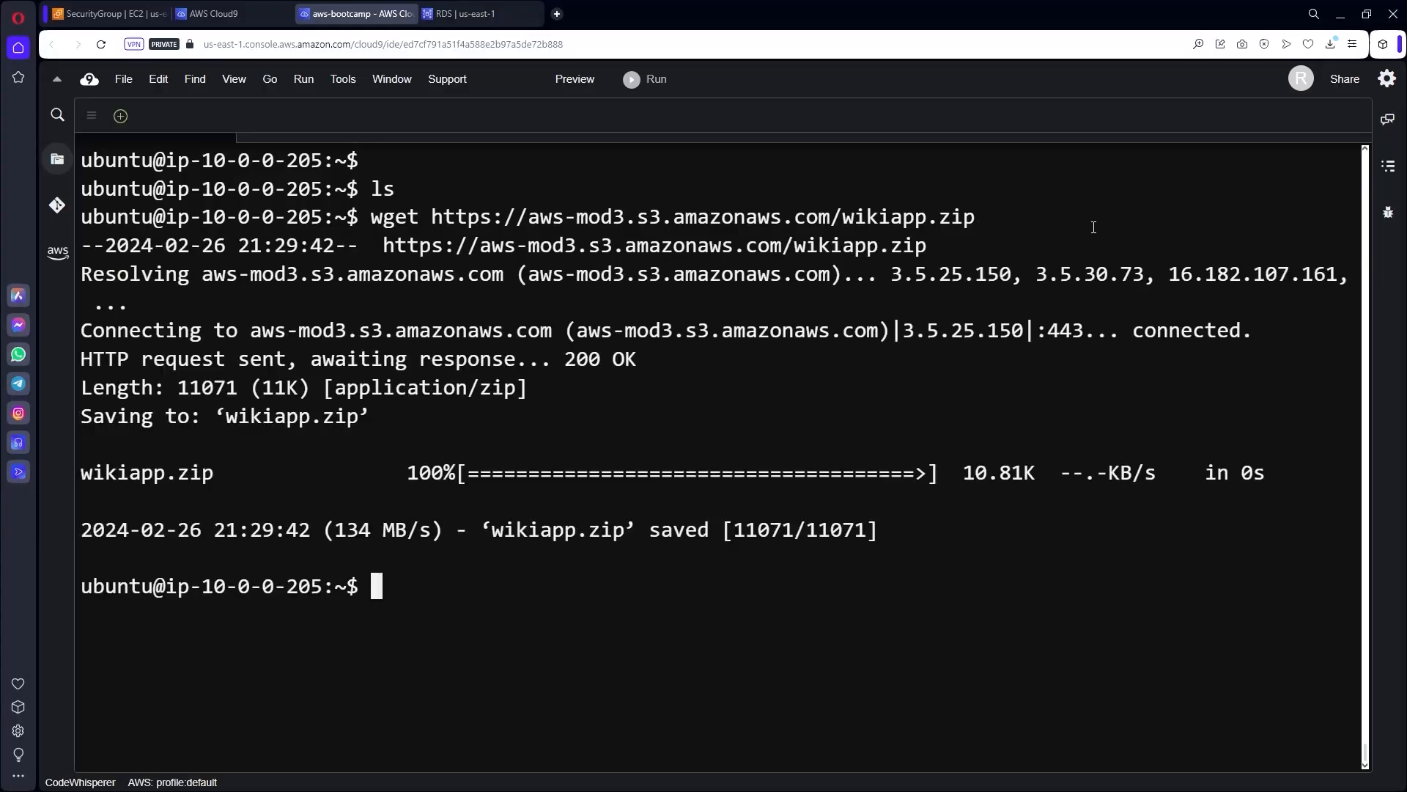
Download dump.sql with wget and confirm with ls that both files are present.
{"action": "key", "text": "ctrl+l"}
{"action": "type", "text": "sl"}
{"action": "key", "text": "Return"}
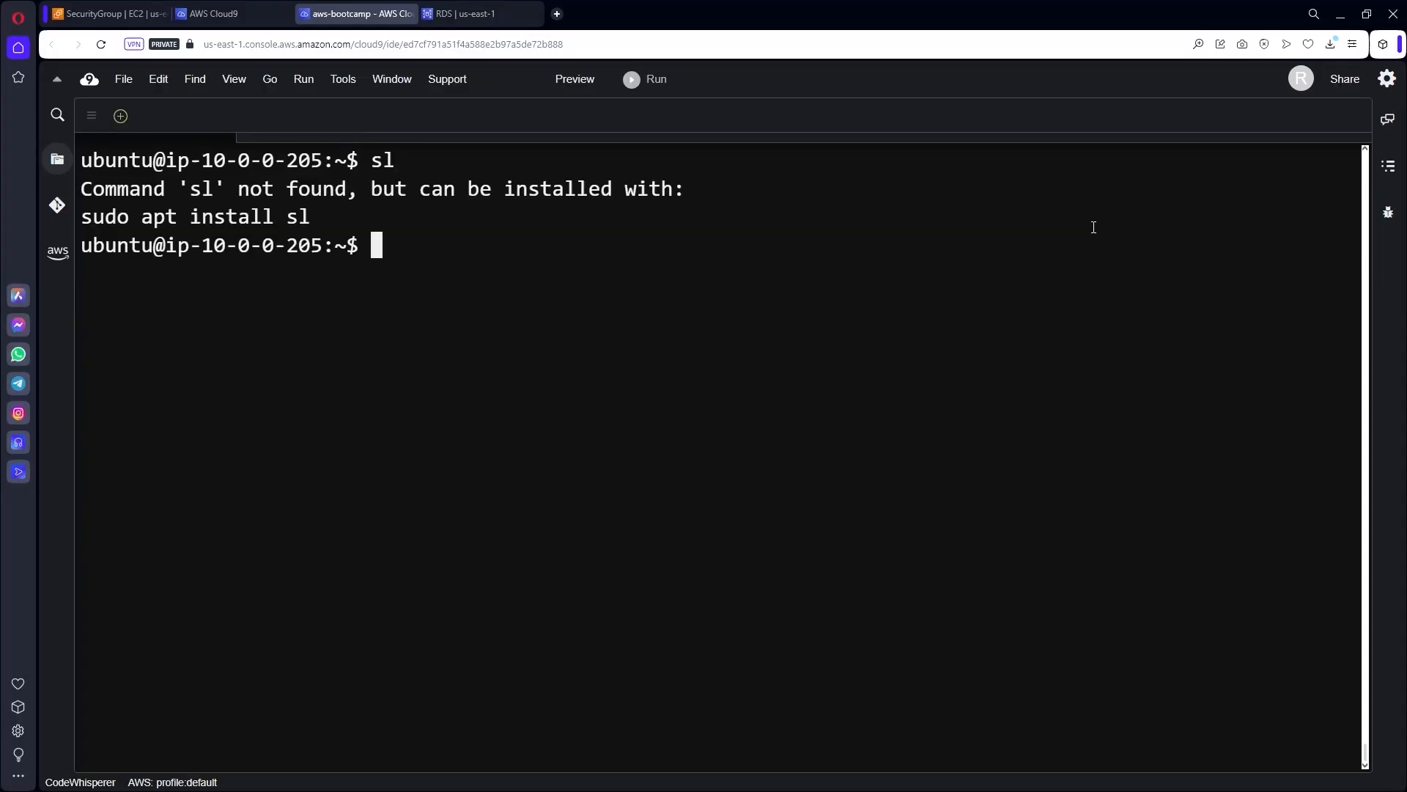
{"action": "type", "text": "ls"}
{"action": "key", "text": "Return"}
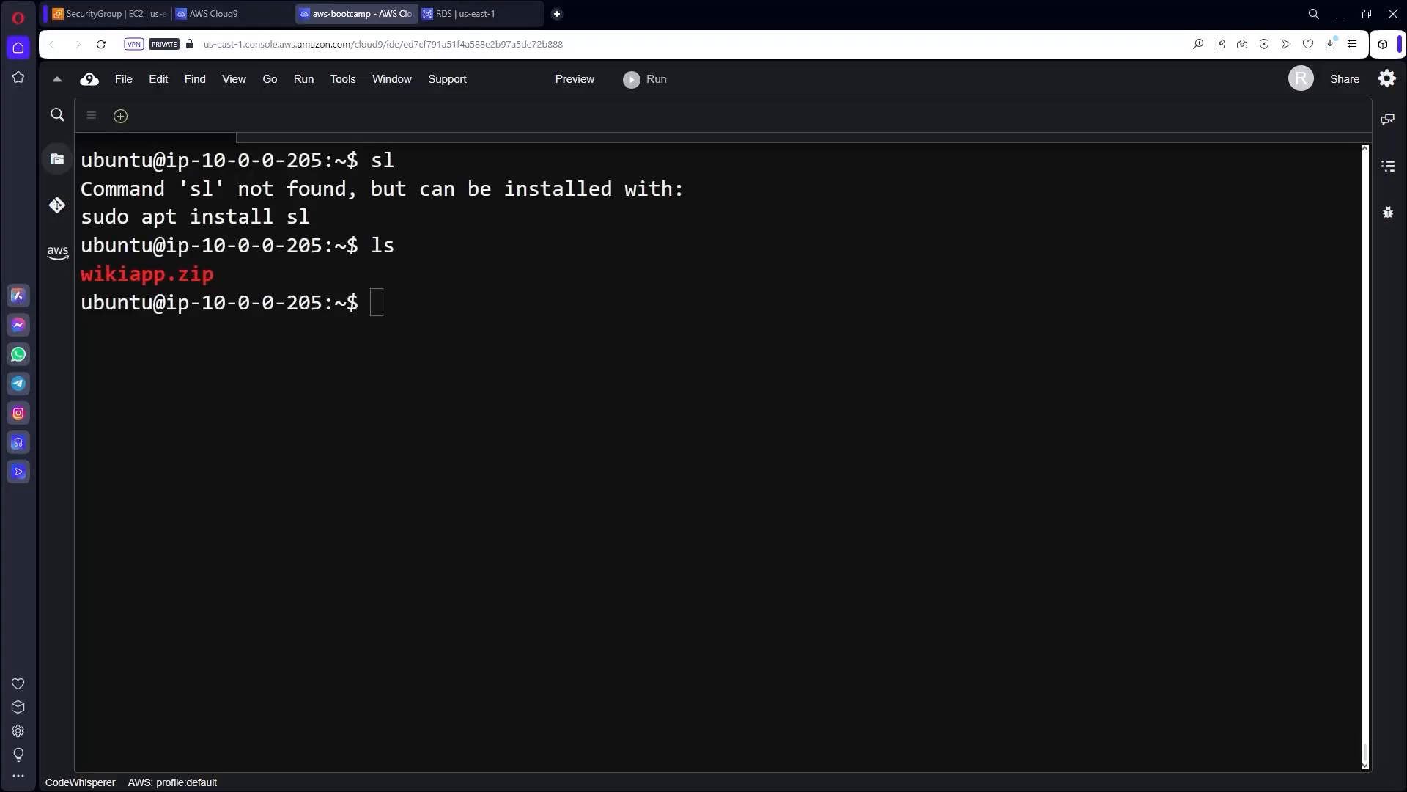
{"action": "type", "text": "wget https://tcb-bootcamps.s3.amazonaws.com/bootcamp-aws/pt/module3/dump.sql"}
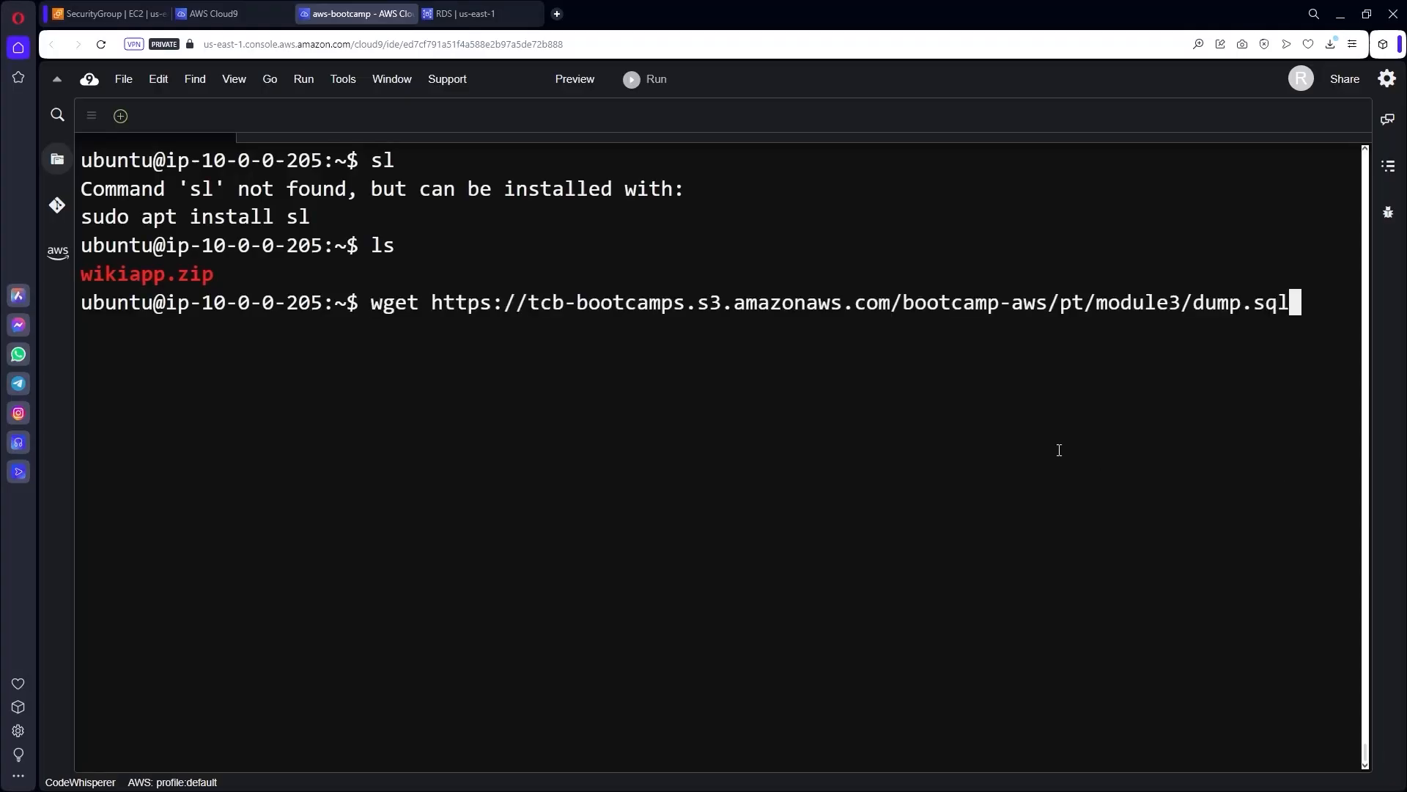
{"action": "key", "text": "Return"}
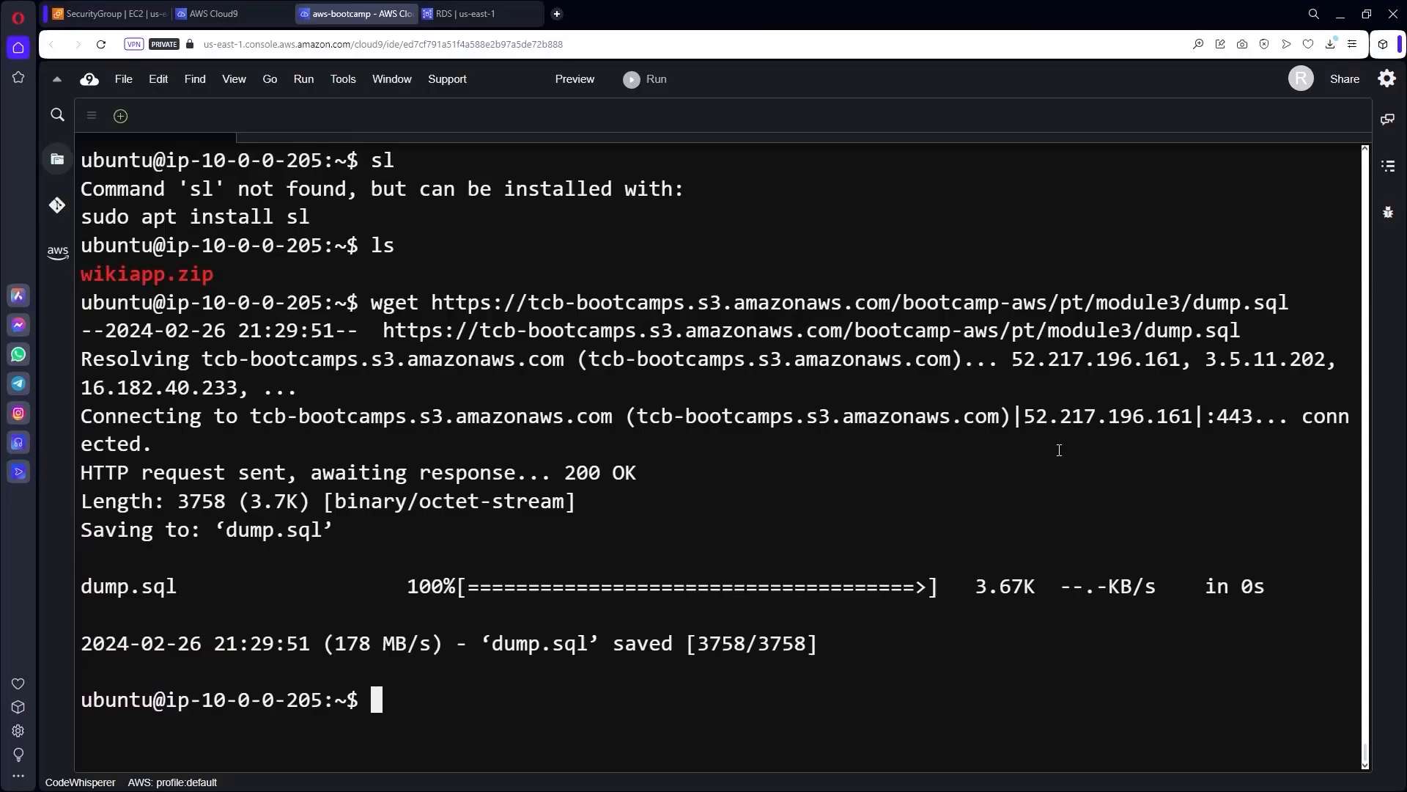
{"action": "key", "text": "ctrl+l"}
{"action": "type", "text": "ls"}
{"action": "key", "text": "Return"}
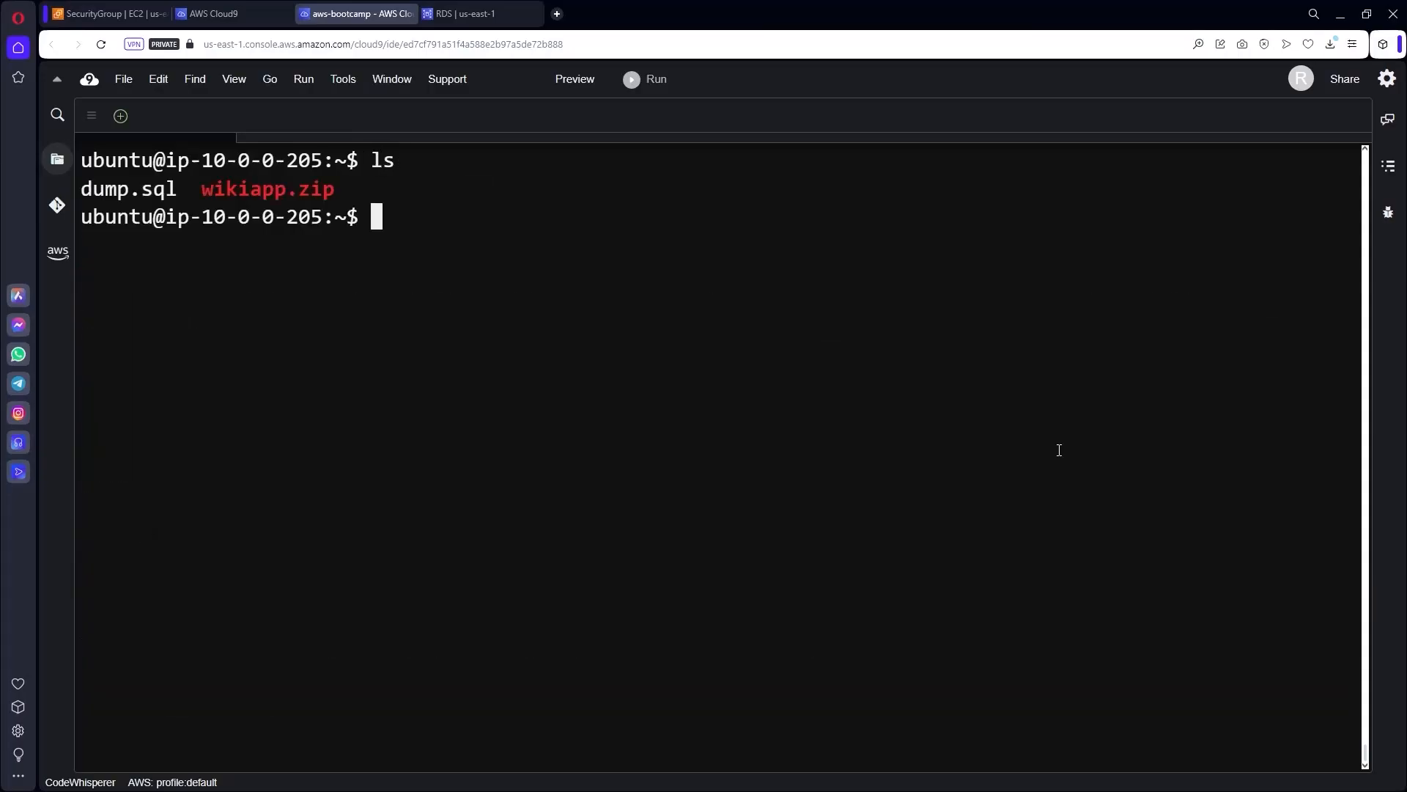
{"action": "key", "text": "Up"}
{"action": "key", "text": "Up"}
{"action": "key", "text": "Up"}
{"action": "key", "text": "Up"}
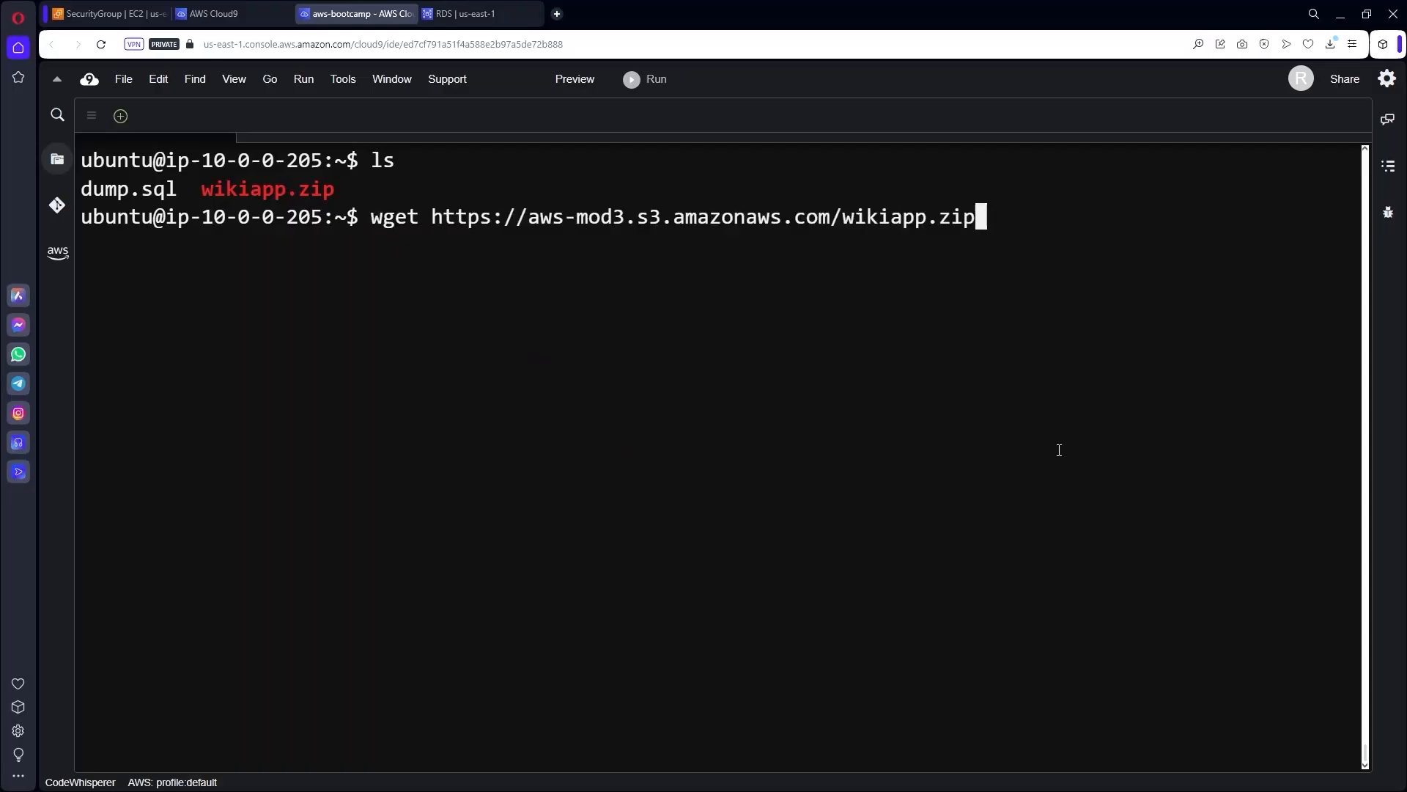
{"action": "key", "text": "Down"}
{"action": "key", "text": "Down"}
{"action": "key", "text": "Down"}
{"action": "key", "text": "Down"}
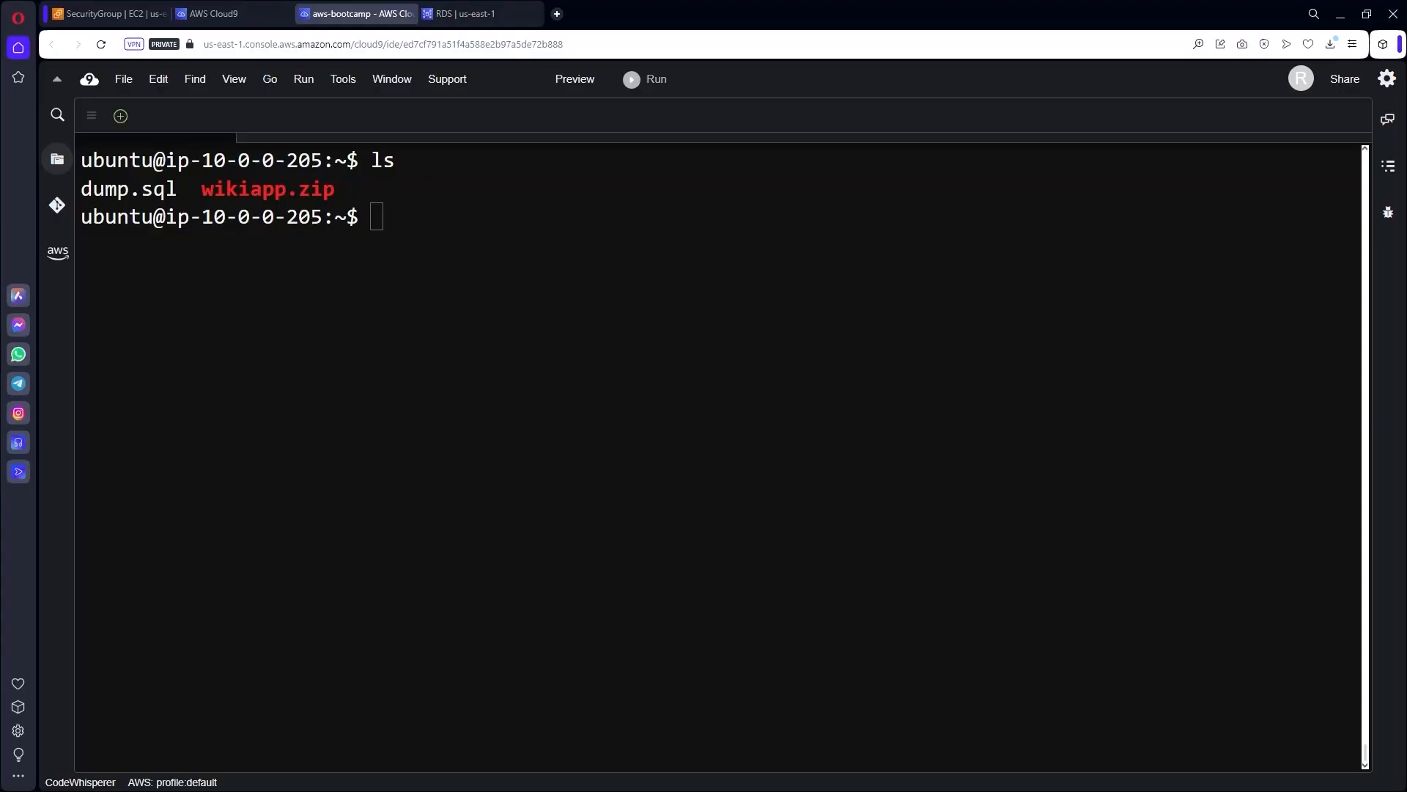
Run the pasted mysql command, then recall it and delete the endpoint placeholder.
{"action": "left_click", "coordinate": [724, 346]}
{"action": "type", "text": "mysql -h <endpoint_do_rds> -P 3306 -u admin -p"}
{"action": "key", "text": "Return"}
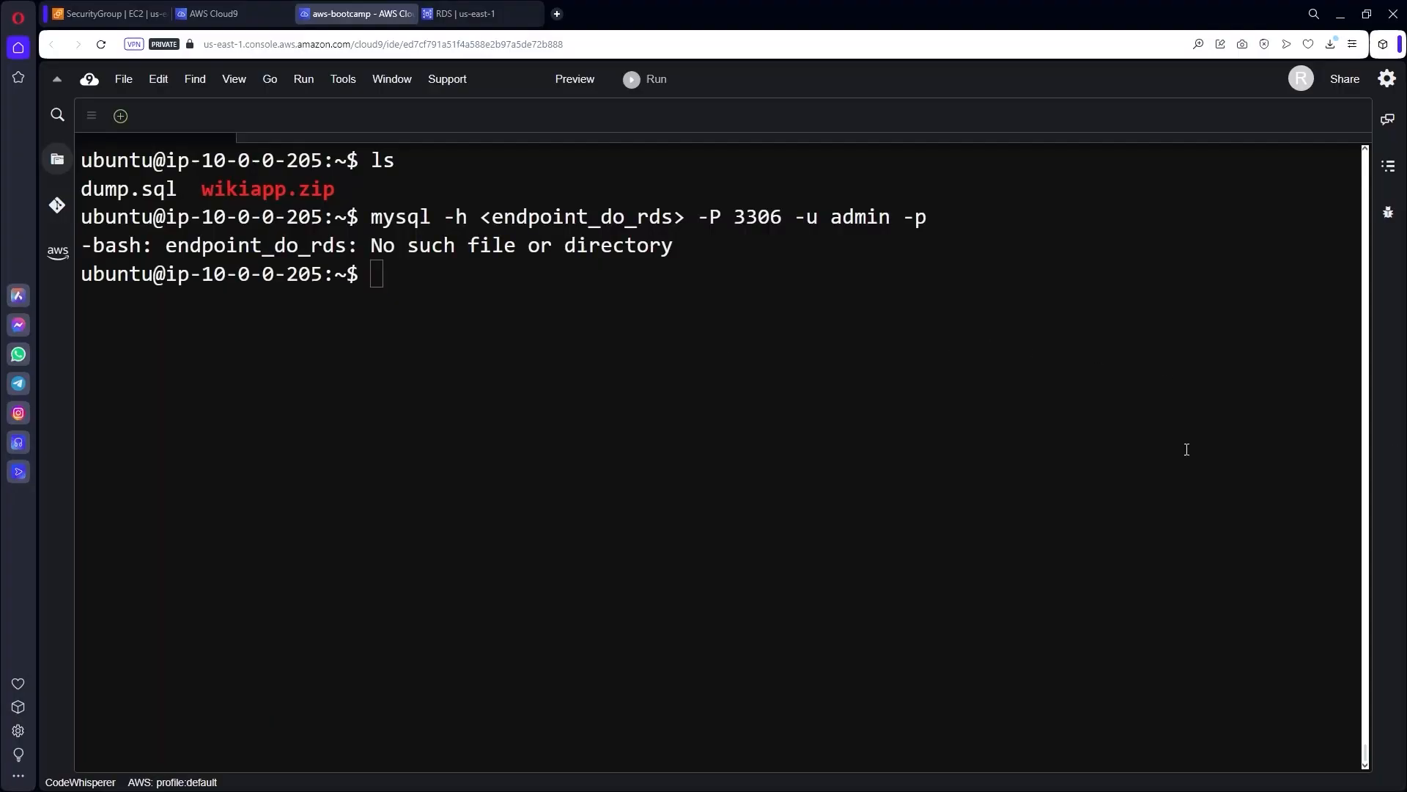
{"action": "left_click", "coordinate": [1030, 446]}
{"action": "key", "text": "Up"}
{"action": "key", "text": "Left"}
{"action": "key", "text": "Left"}
{"action": "key", "text": "Left"}
{"action": "key", "text": "Left"}
{"action": "key", "text": "Left"}
{"action": "key", "text": "Left"}
{"action": "key", "text": "Left"}
{"action": "key", "text": "Left"}
{"action": "key", "text": "Left"}
{"action": "key", "text": "Left"}
{"action": "key", "text": "Left"}
{"action": "key", "text": "Left"}
{"action": "key", "text": "Left"}
{"action": "key", "text": "Left"}
{"action": "key", "text": "Left"}
{"action": "key", "text": "Left"}
{"action": "key", "text": "Left"}
{"action": "key", "text": "Left"}
{"action": "key", "text": "Left"}
{"action": "key", "text": "Left"}
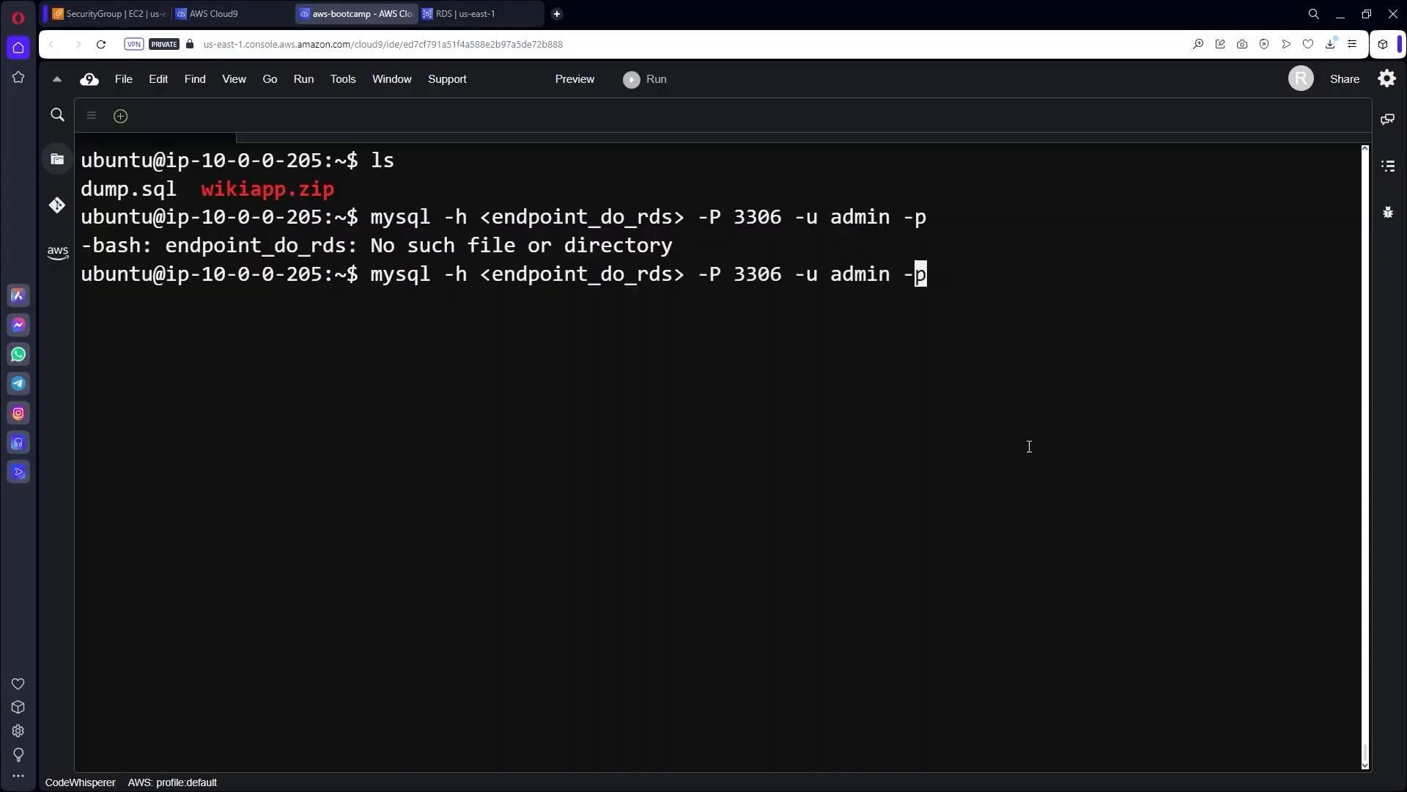
{"action": "key", "text": "Left"}
{"action": "key", "text": "Left"}
{"action": "key", "text": "Left"}
{"action": "key", "text": "Left"}
{"action": "key", "text": "Left"}
{"action": "key", "text": "Delete"}
{"action": "key", "text": "Delete"}
{"action": "key", "text": "Delete"}
{"action": "key", "text": "Delete"}
{"action": "key", "text": "Delete"}
{"action": "key", "text": "Delete"}
{"action": "key", "text": "Delete"}
{"action": "key", "text": "Delete"}
{"action": "key", "text": "Delete"}
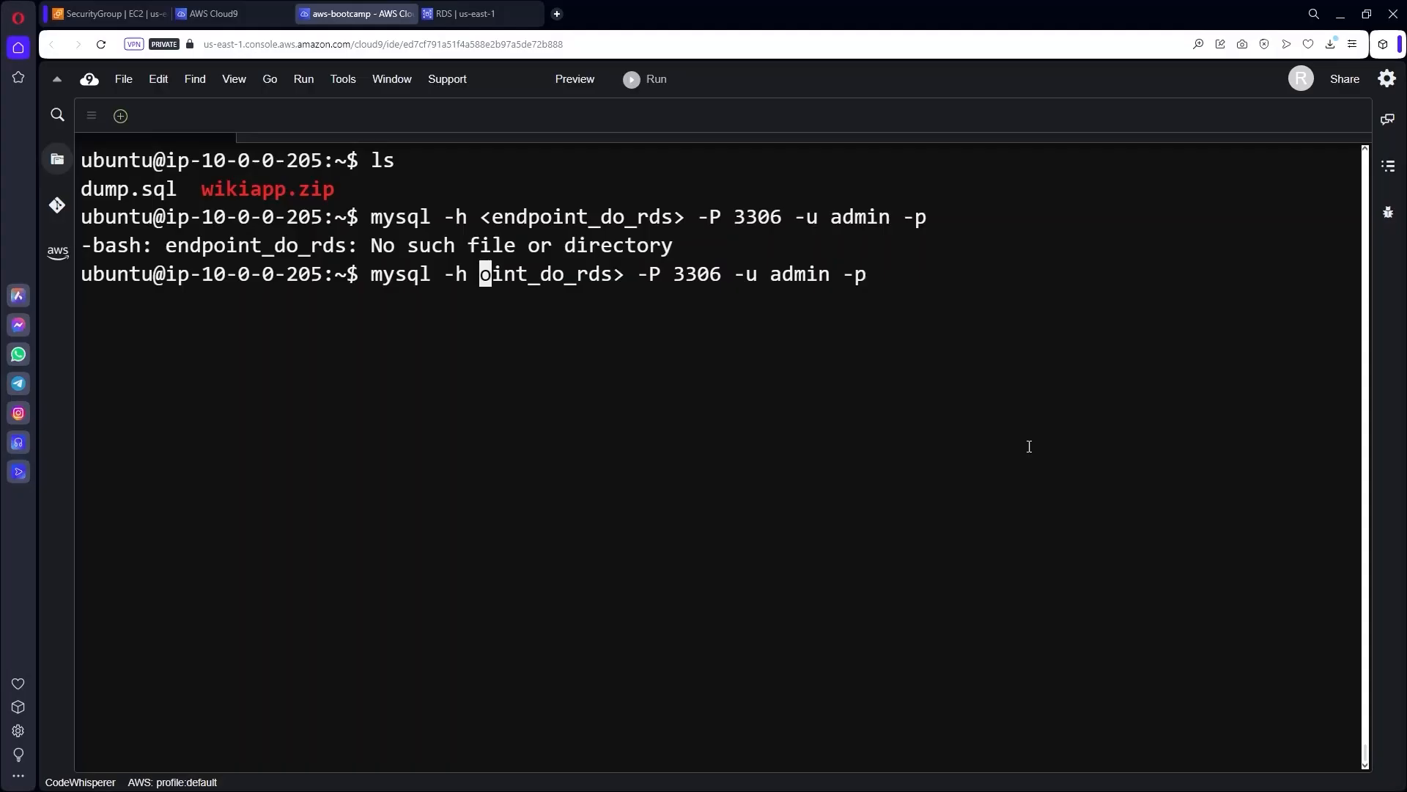
{"action": "key", "text": "Delete"}
{"action": "key", "text": "Delete"}
{"action": "key", "text": "Delete"}
{"action": "key", "text": "Delete"}
{"action": "key", "text": "Delete"}
{"action": "key", "text": "Delete"}
{"action": "key", "text": "Delete"}
{"action": "key", "text": "Delete"}
{"action": "key", "text": "Delete"}
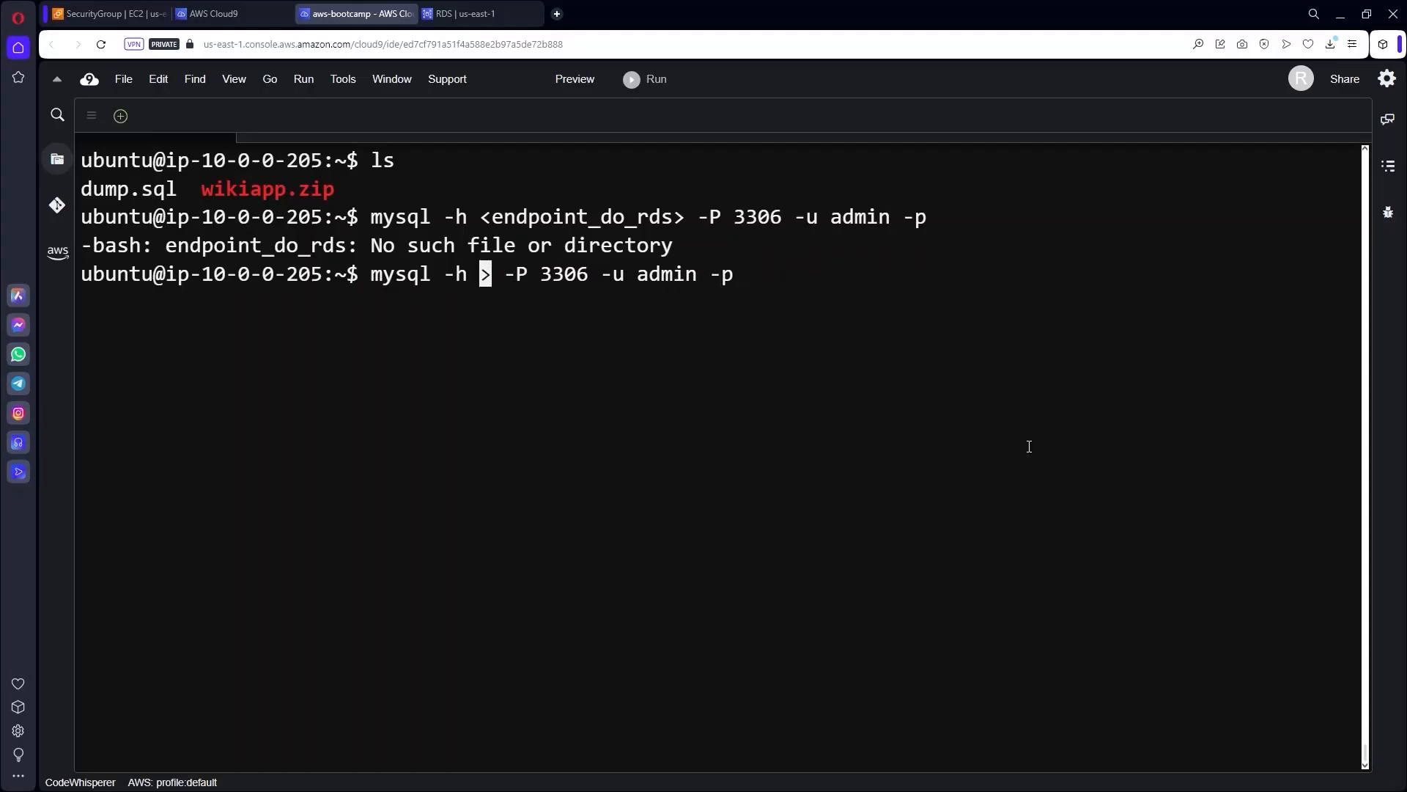
Copy the awsuse1db01 endpoint from RDS, paste it after -h and run the mysql command.
{"action": "left_click", "coordinate": [466, 13]}
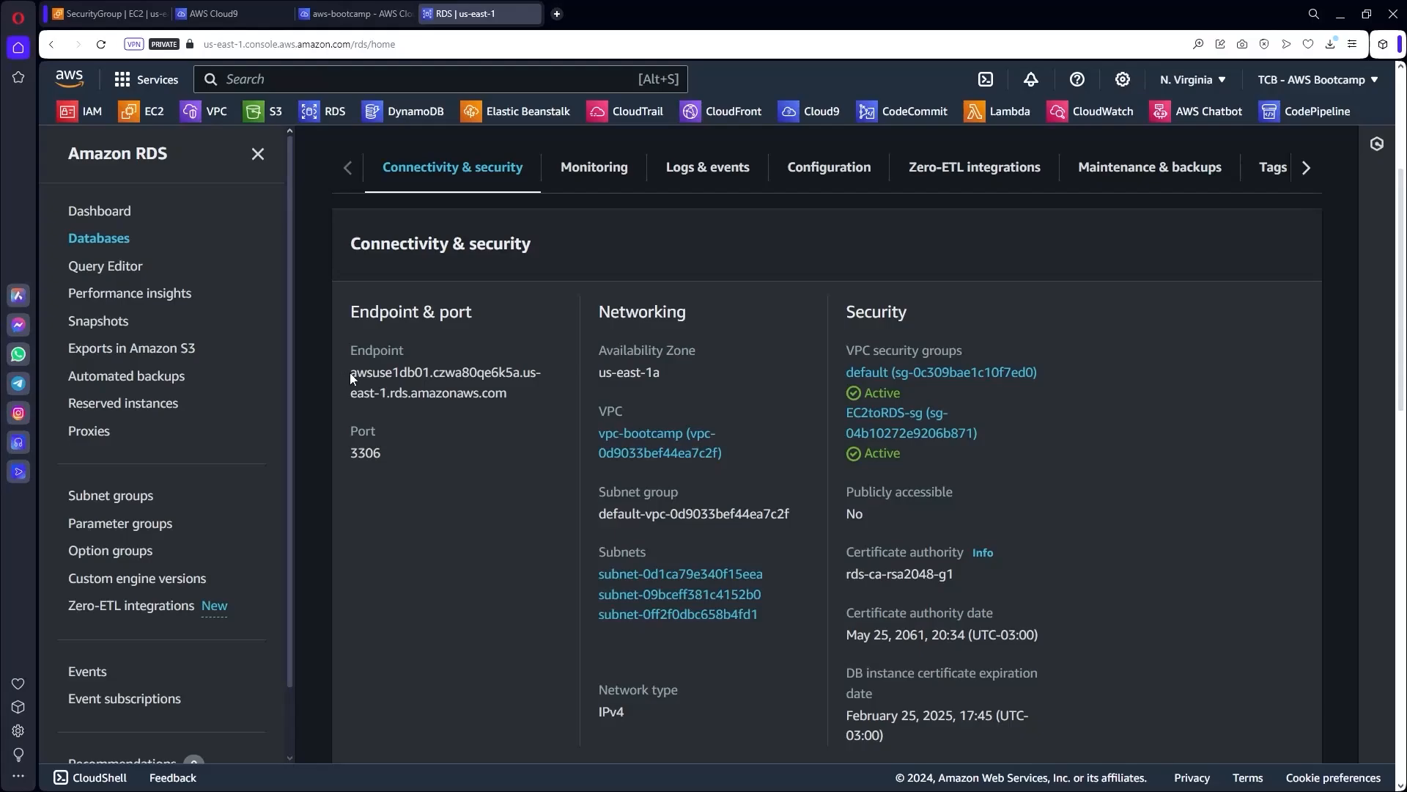
{"action": "left_click_drag", "start_coordinate": [353, 373], "coordinate": [506, 394]}
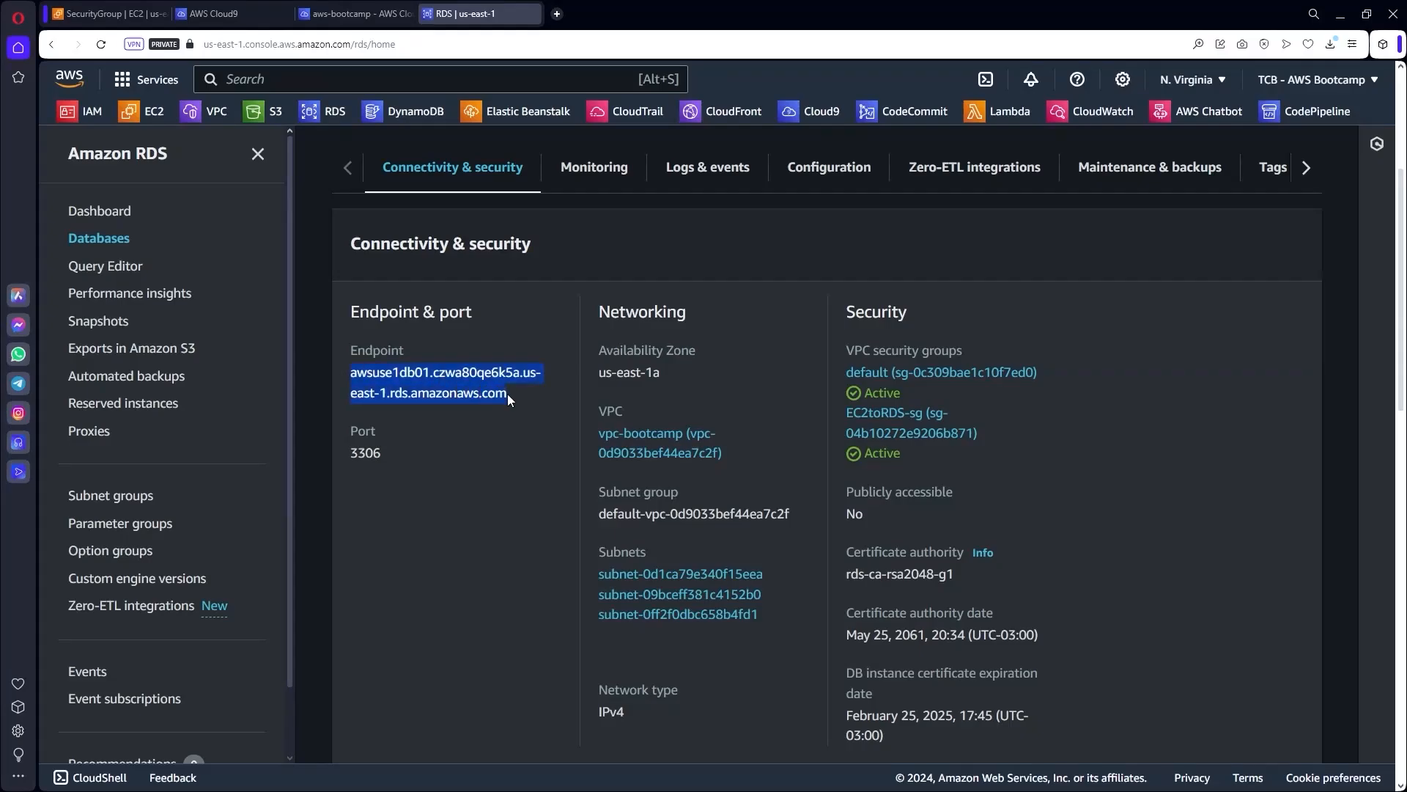
{"action": "right_click", "coordinate": [489, 385]}
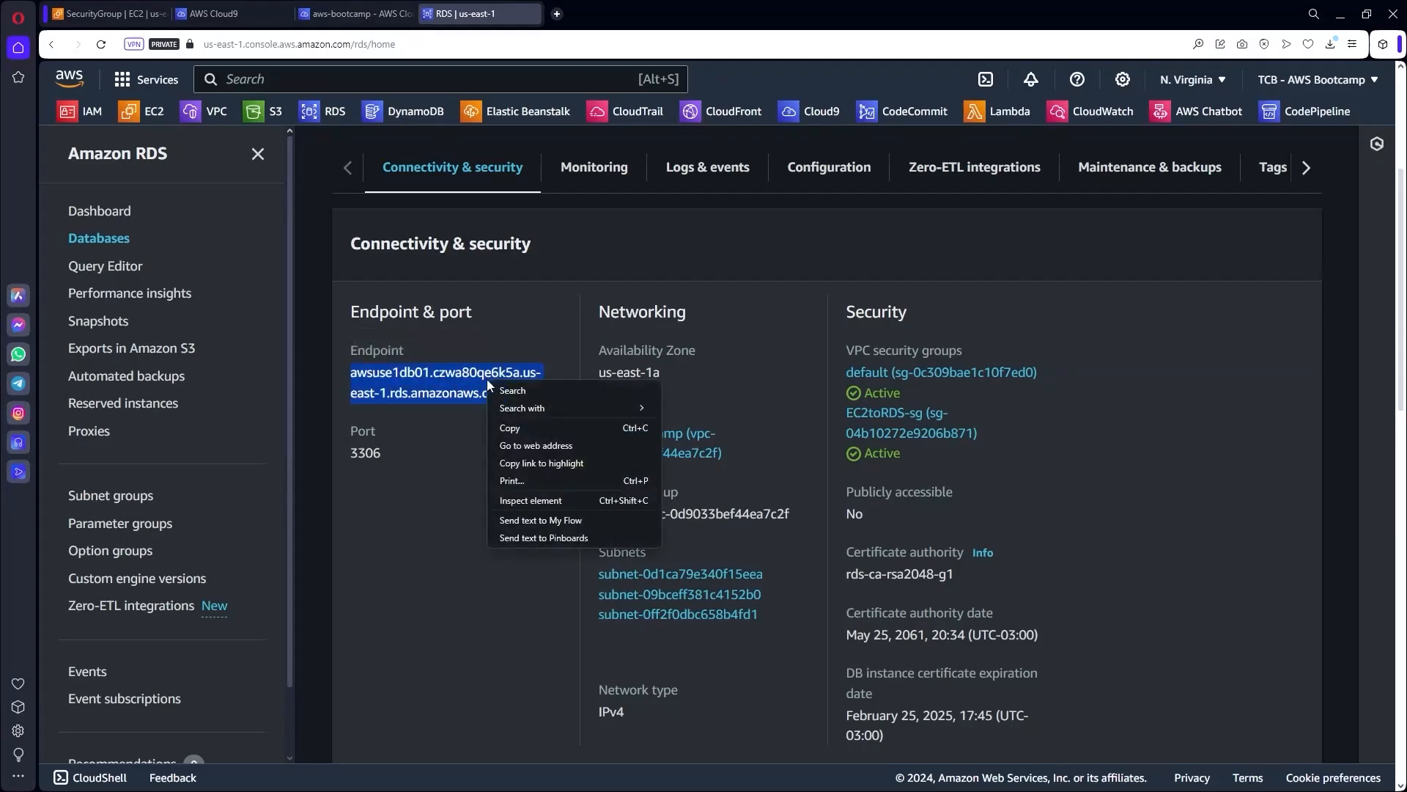
{"action": "left_click", "coordinate": [506, 427]}
{"action": "left_click", "coordinate": [370, 12]}
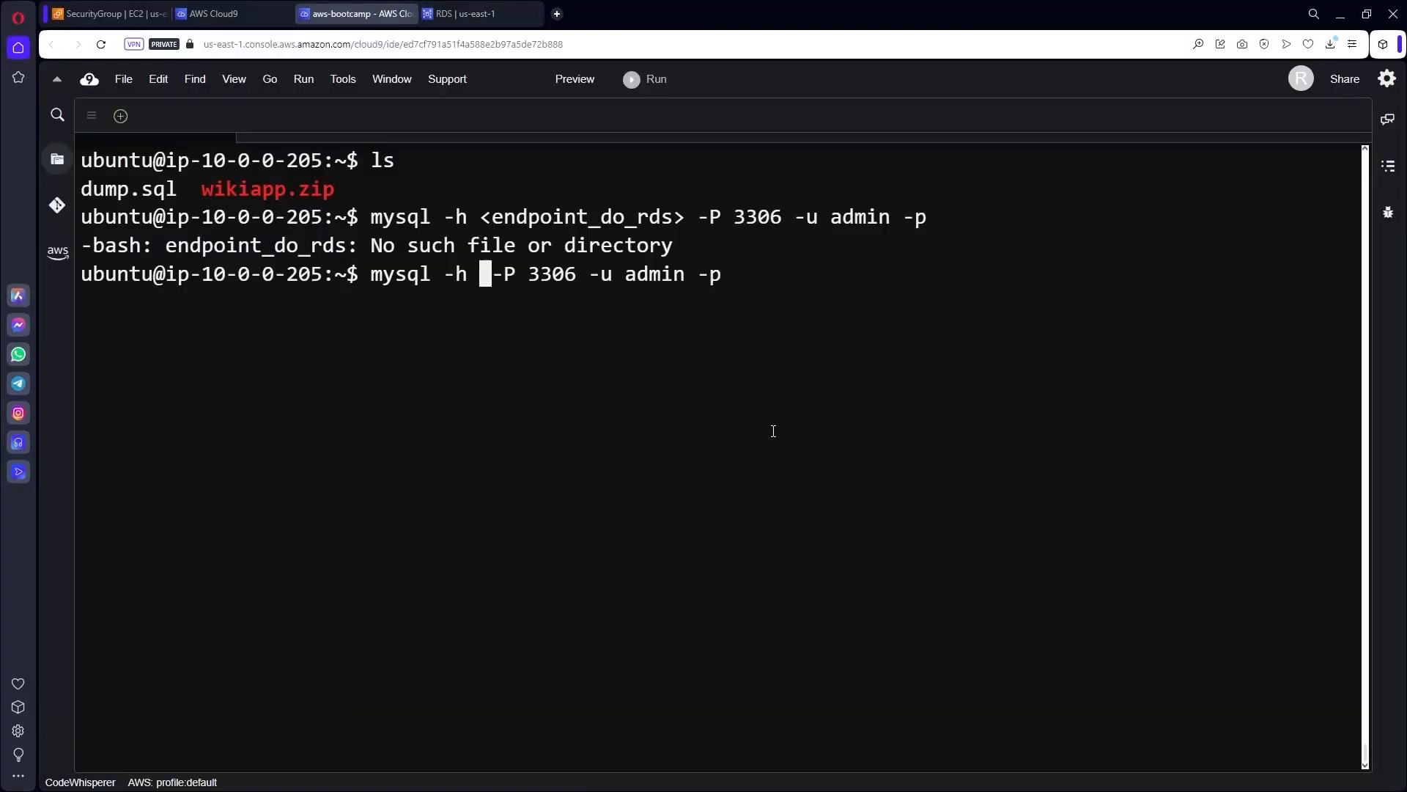
{"action": "key", "text": "ctrl+v"}
{"action": "key", "text": "Right"}
{"action": "key", "text": "Right"}
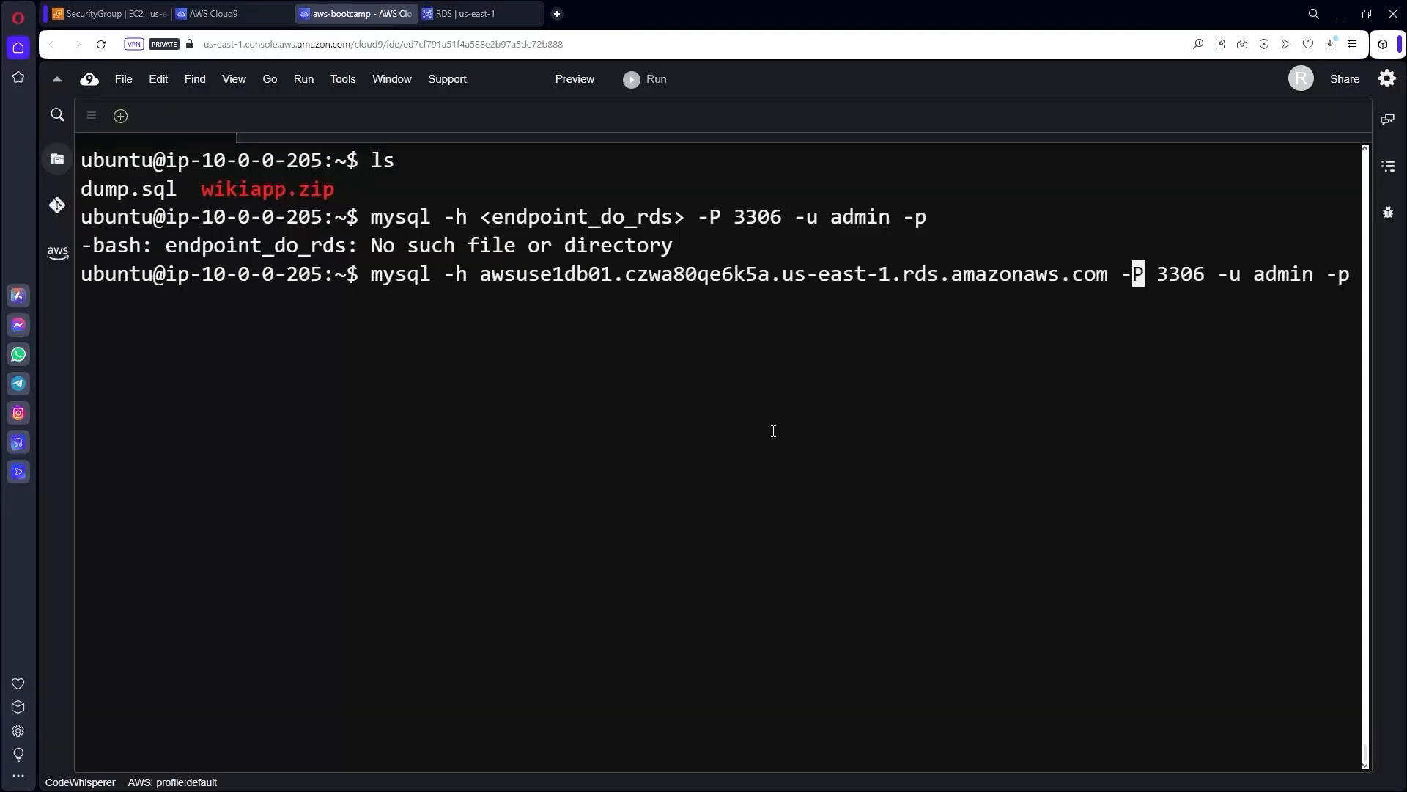
{"action": "key", "text": "Right"}
{"action": "key", "text": "Right"}
{"action": "key", "text": "Right"}
{"action": "key", "text": "Right"}
{"action": "key", "text": "Right"}
{"action": "key", "text": "Right"}
{"action": "key", "text": "Right"}
{"action": "key", "text": "Right"}
{"action": "key", "text": "Right"}
{"action": "key", "text": "Right"}
{"action": "key", "text": "Right"}
{"action": "key", "text": "Right"}
{"action": "key", "text": "Right"}
{"action": "key", "text": "Right"}
{"action": "key", "text": "Right"}
{"action": "key", "text": "Right"}
{"action": "key", "text": "Right"}
{"action": "key", "text": "Right"}
{"action": "key", "text": "Return"}
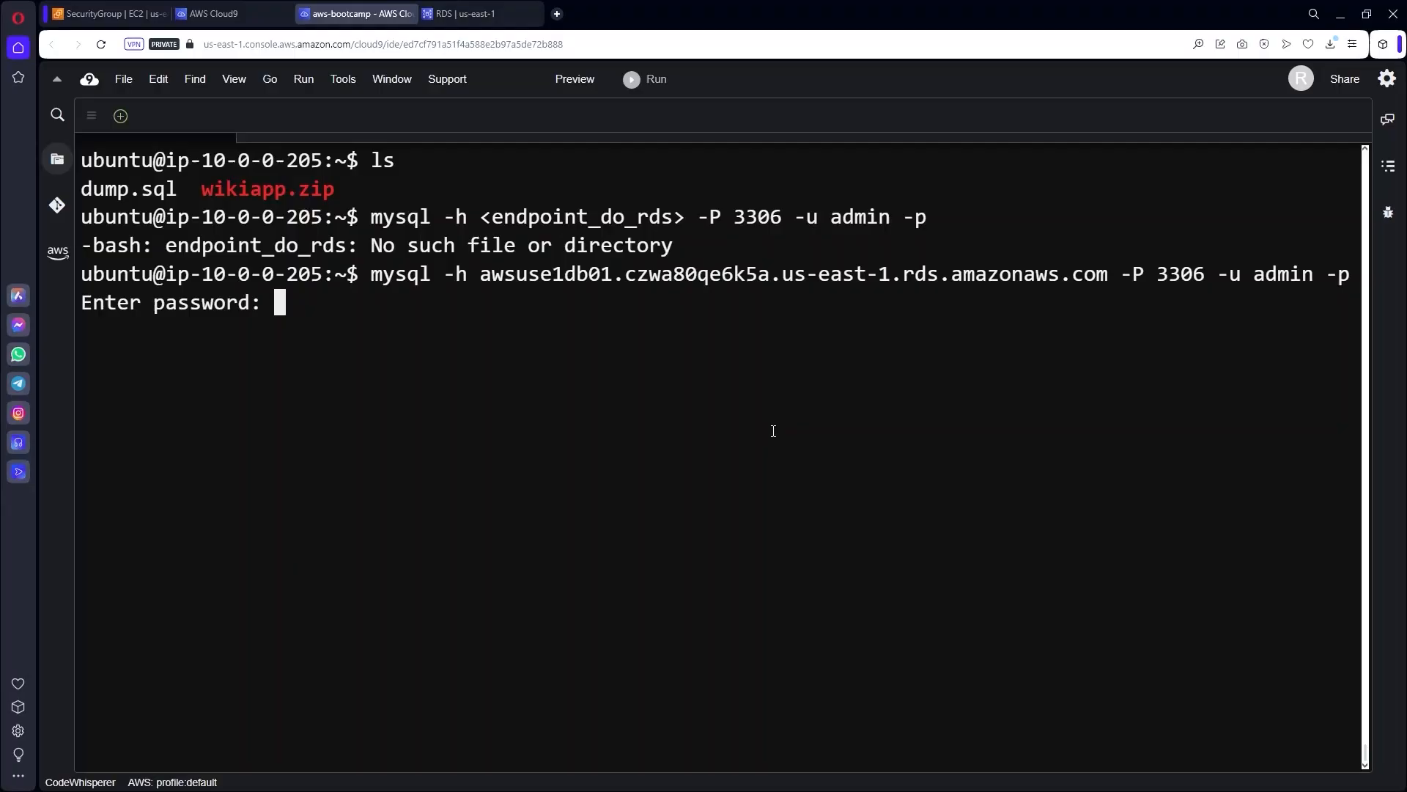
Log into the RDS MySQL server and list the existing databases with show databases;.
{"action": "key", "text": "Return"}
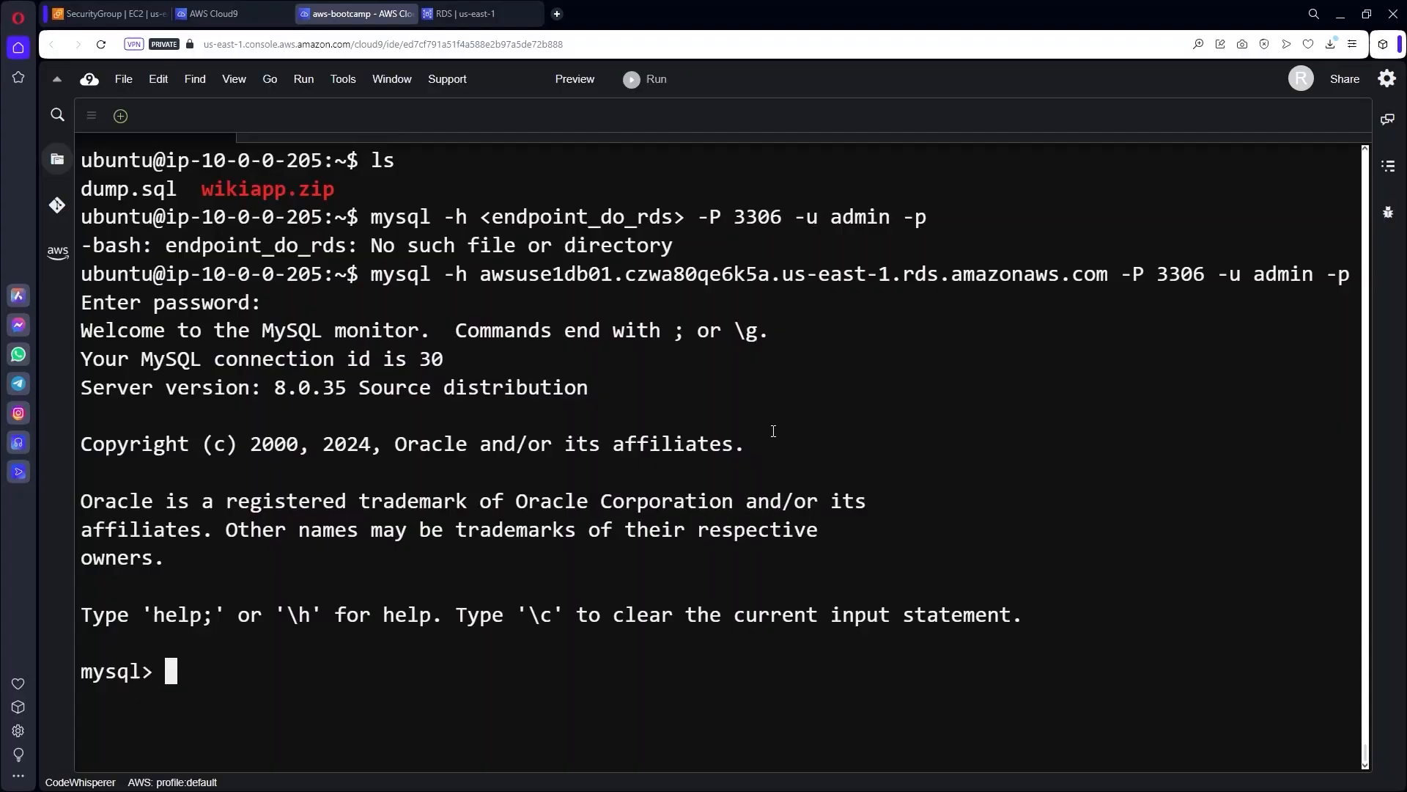
{"action": "key", "text": "ctrl+l"}
{"action": "key", "text": "Return"}
{"action": "key", "text": "Return"}
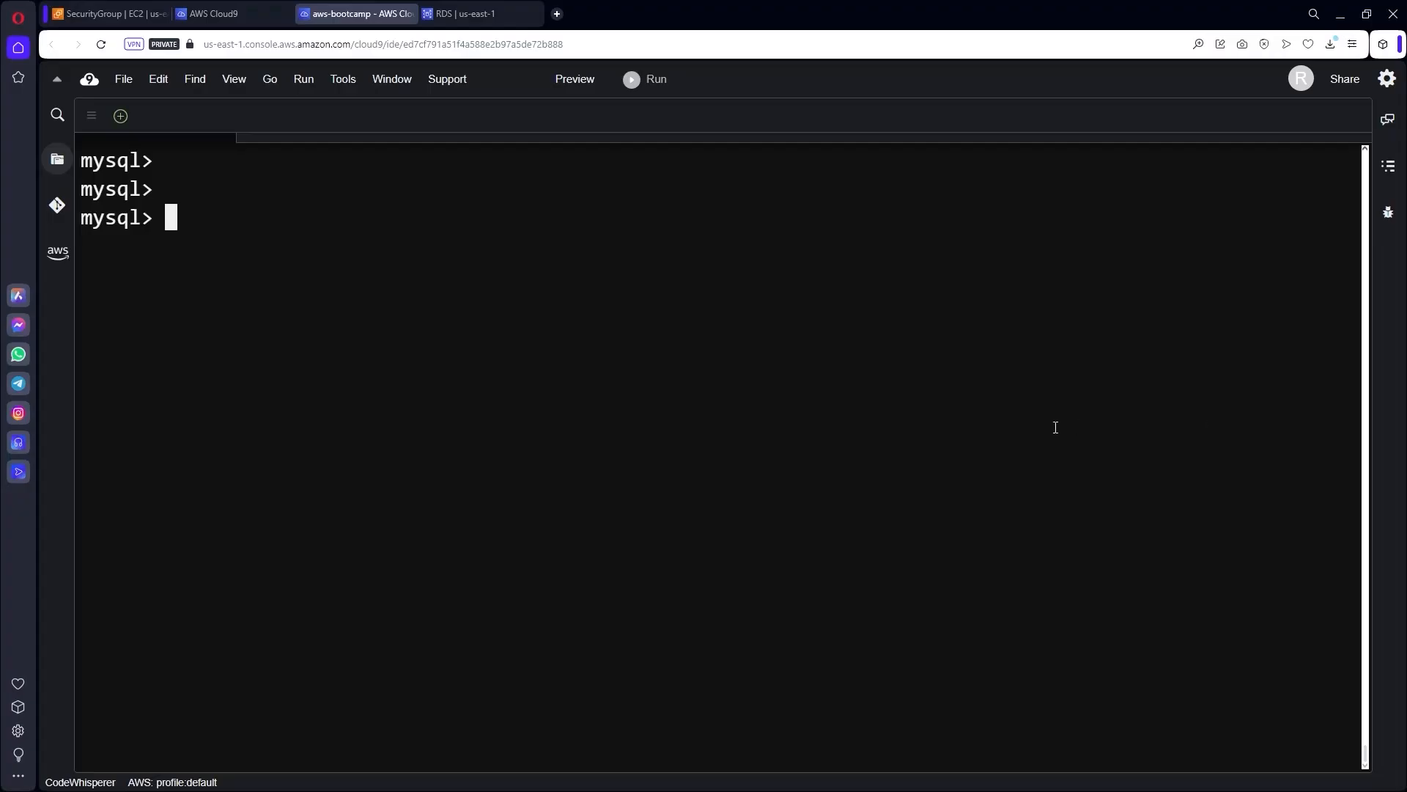
{"action": "type", "text": "show databs"}
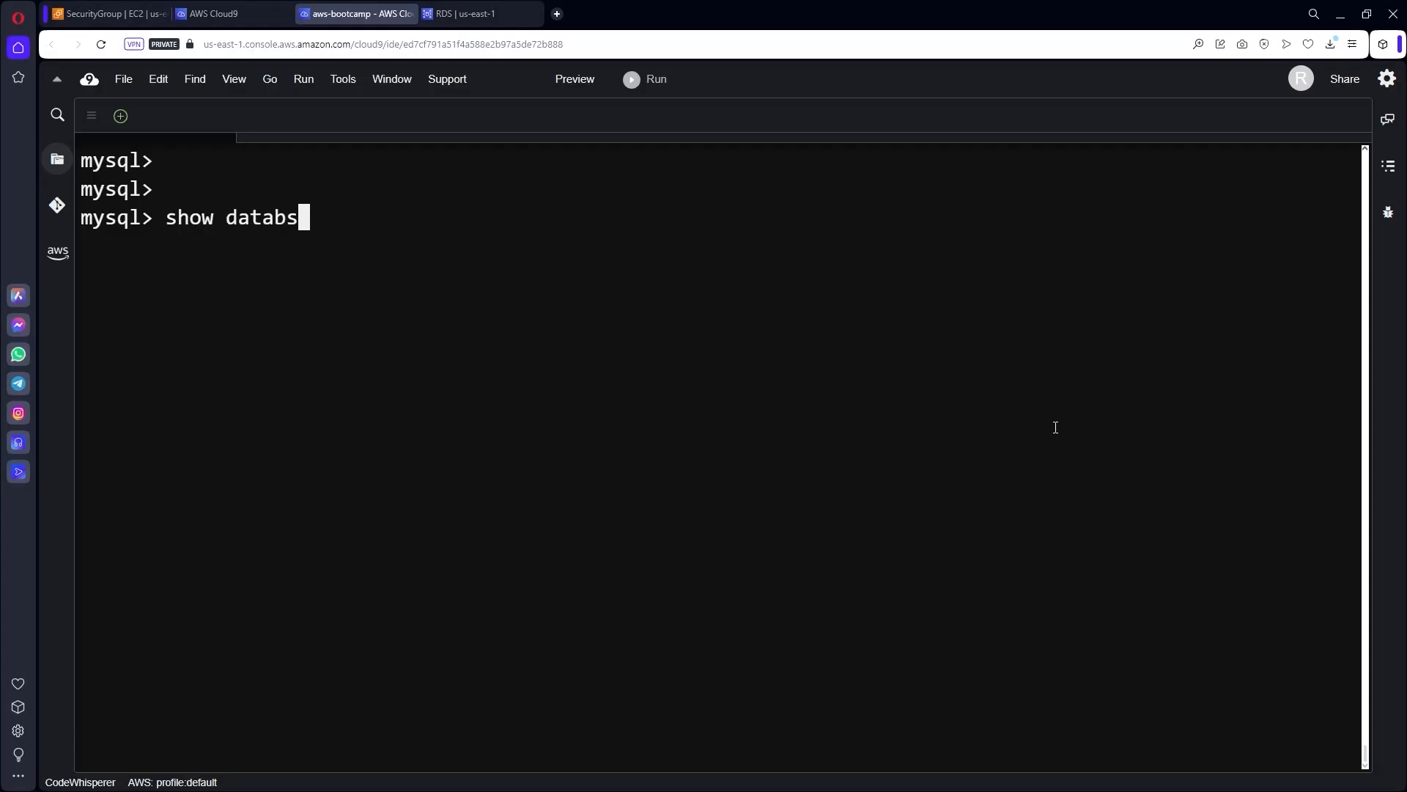
{"action": "key", "text": "BackSpace"}
{"action": "type", "text": "ases;"}
{"action": "key", "text": "Return"}
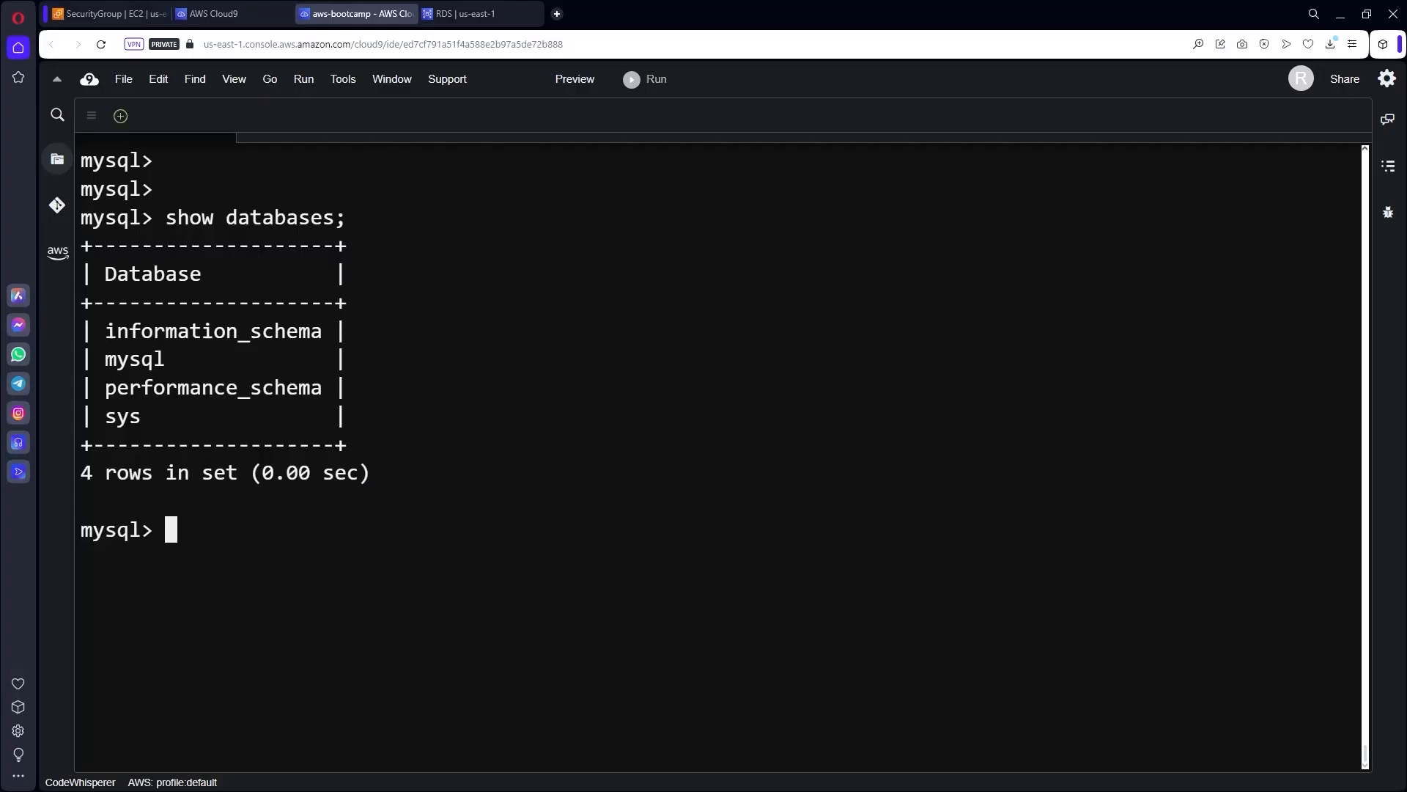
Create the wikidb database and confirm it now appears in the database list.
{"action": "left_click", "coordinate": [545, 525]}
{"action": "key", "text": "ctrl+v"}
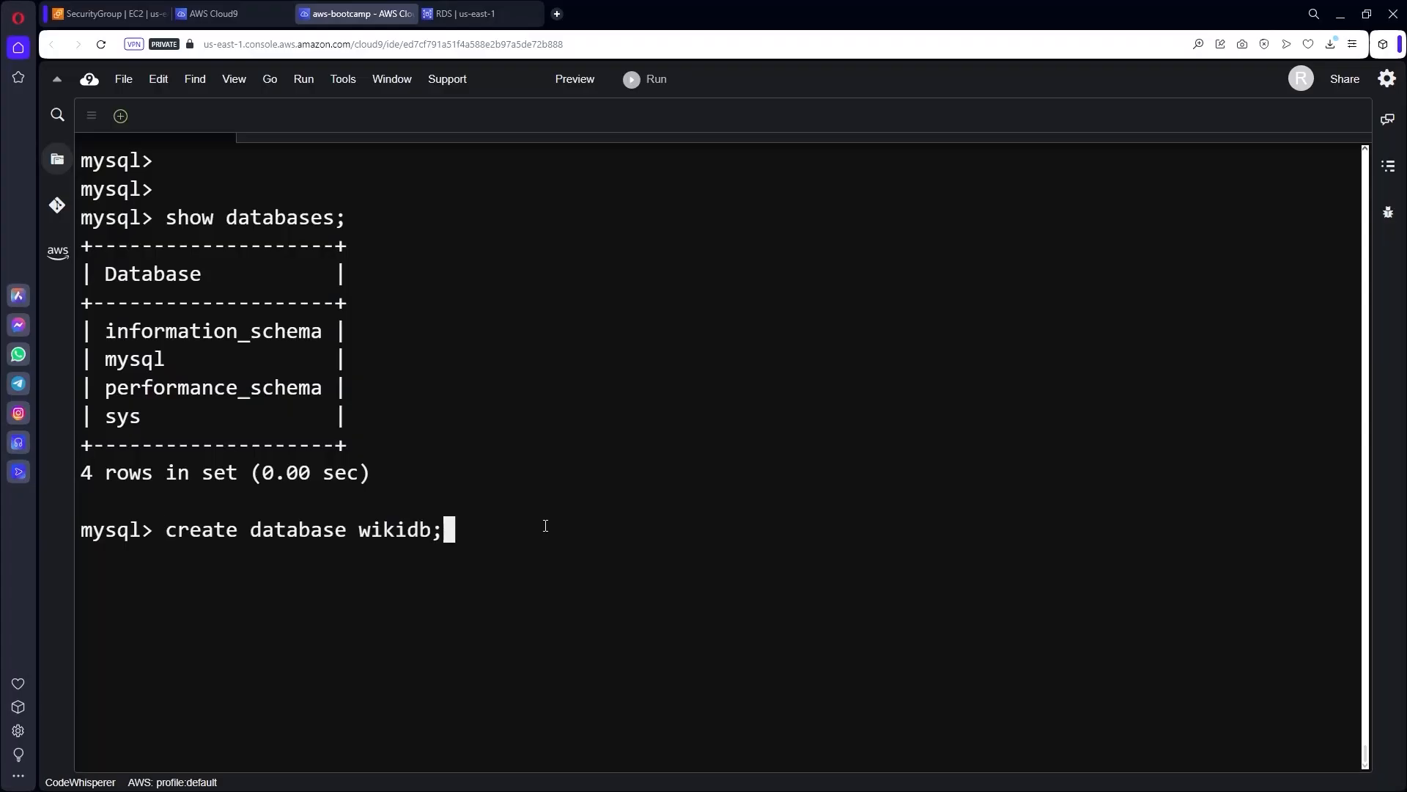
{"action": "key", "text": "Return"}
{"action": "key", "text": "ctrl+l"}
{"action": "key", "text": "Up"}
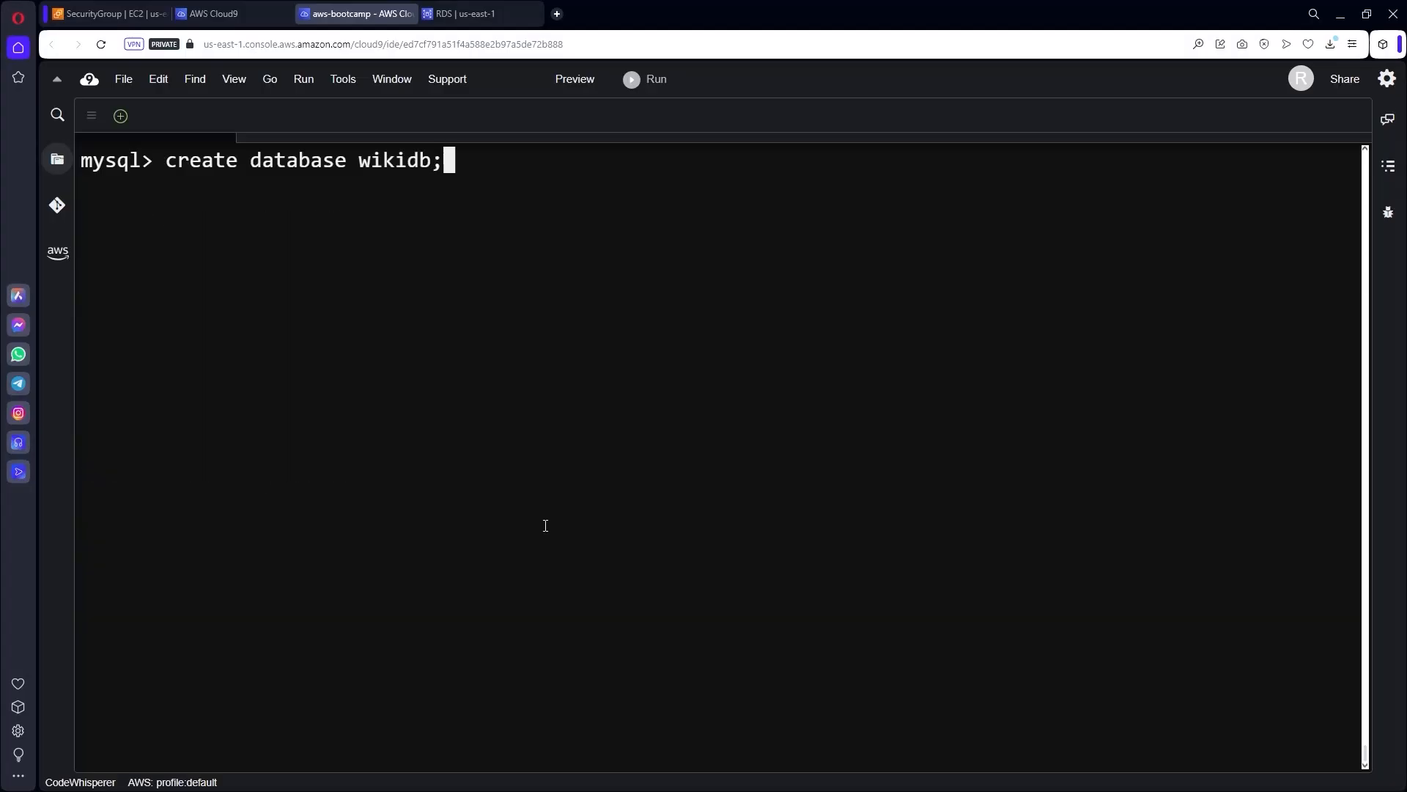
{"action": "key", "text": "Up"}
{"action": "key", "text": "Return"}
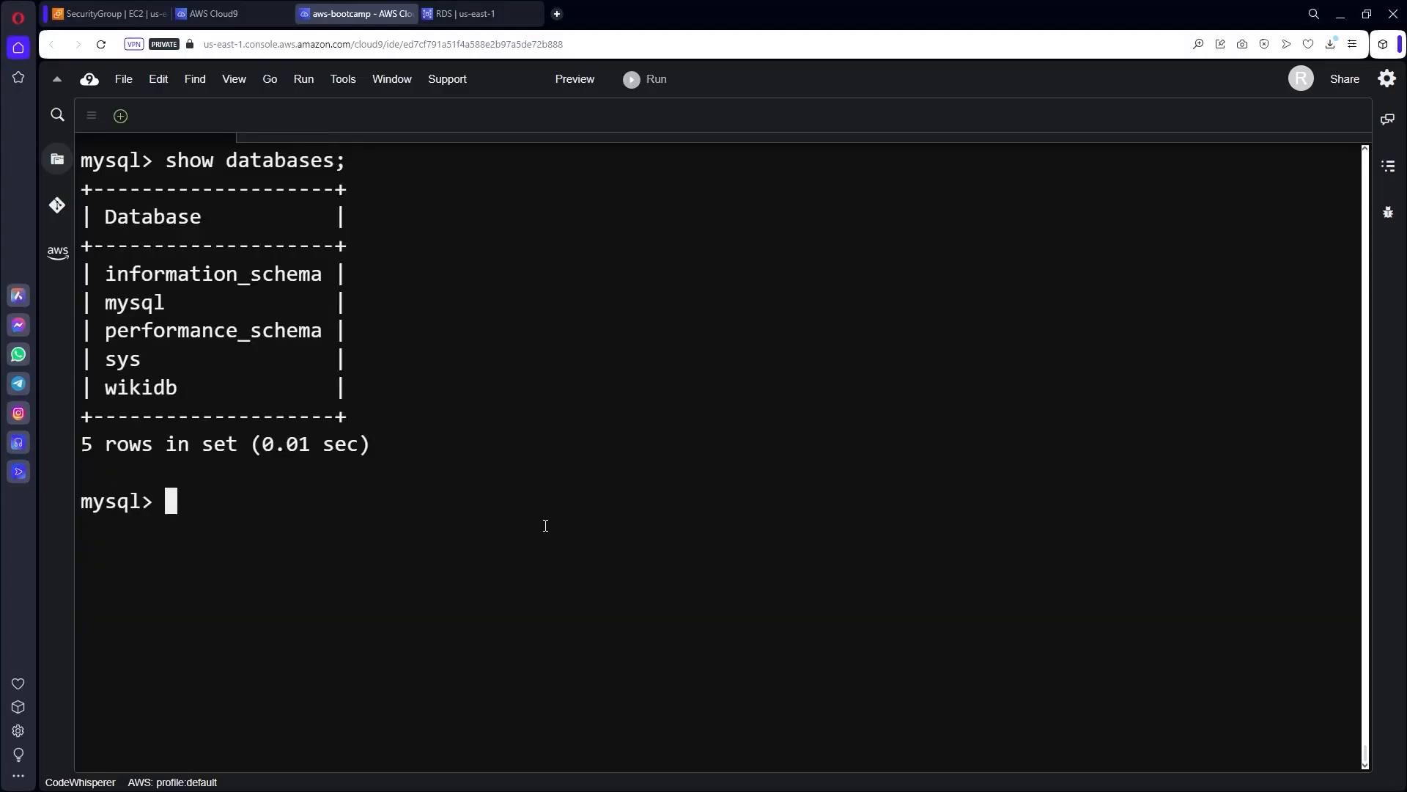
{"action": "left_click_drag", "start_coordinate": [187, 388], "coordinate": [94, 388]}
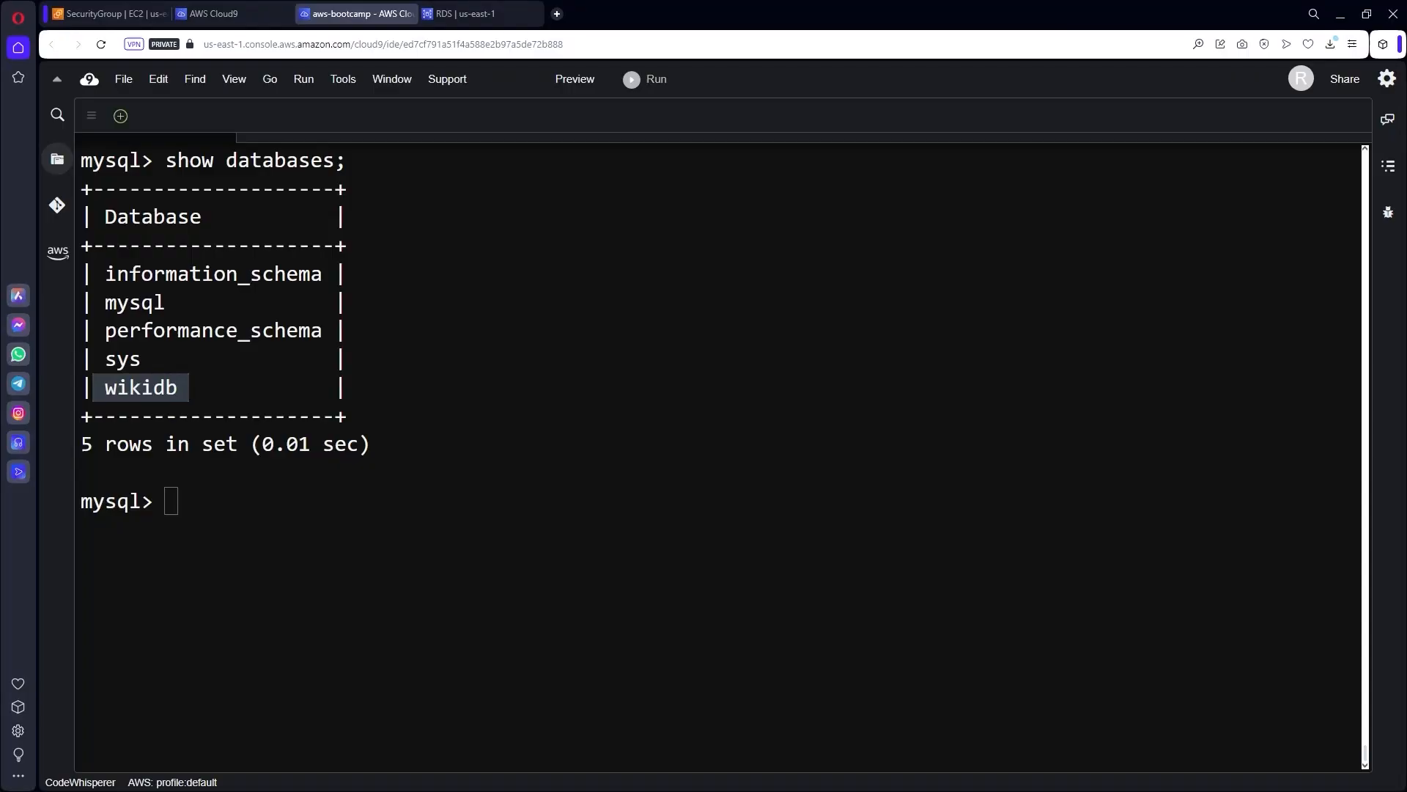
{"action": "left_click", "coordinate": [903, 598]}
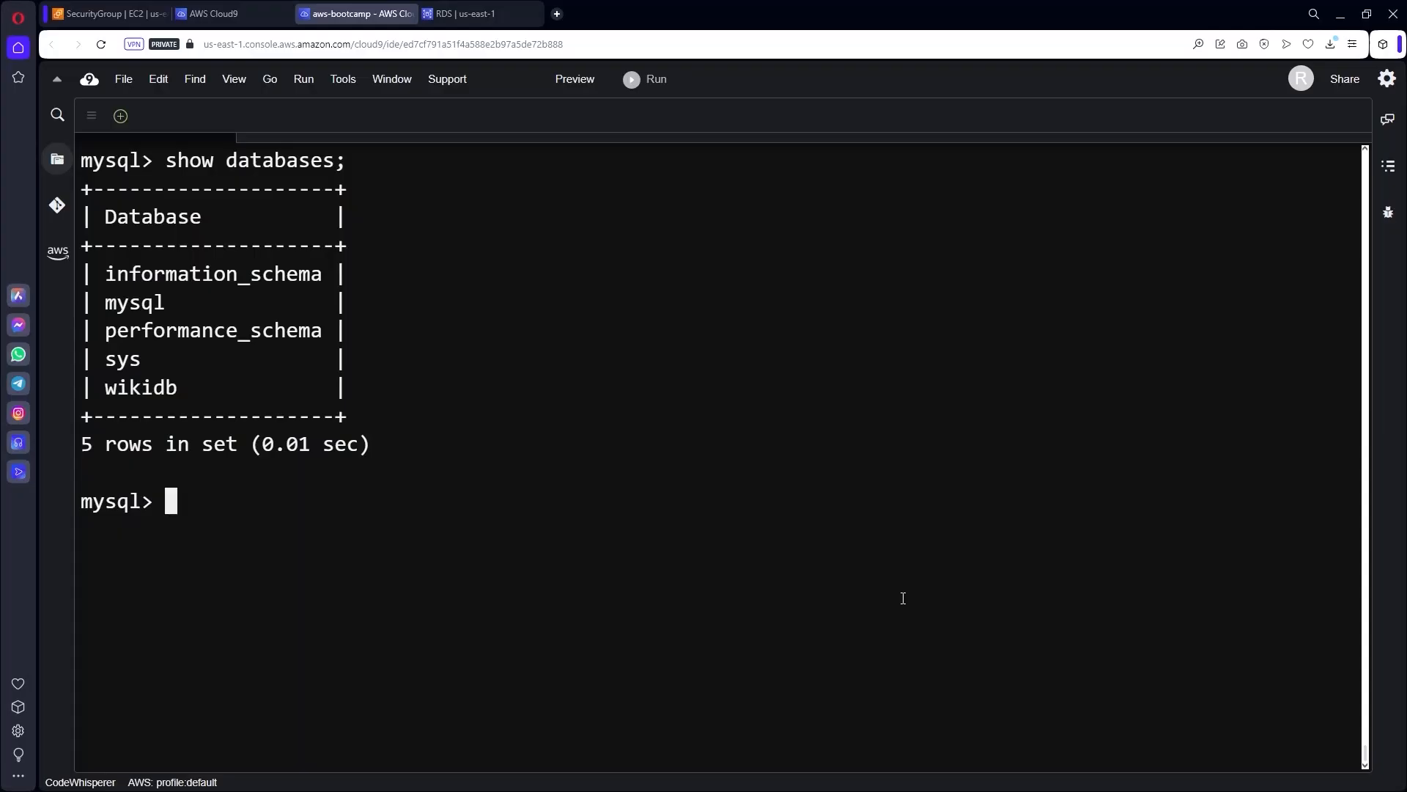
Switch to the wikidb database with use wikidb;.
{"action": "type", "text": "use wikidb;"}
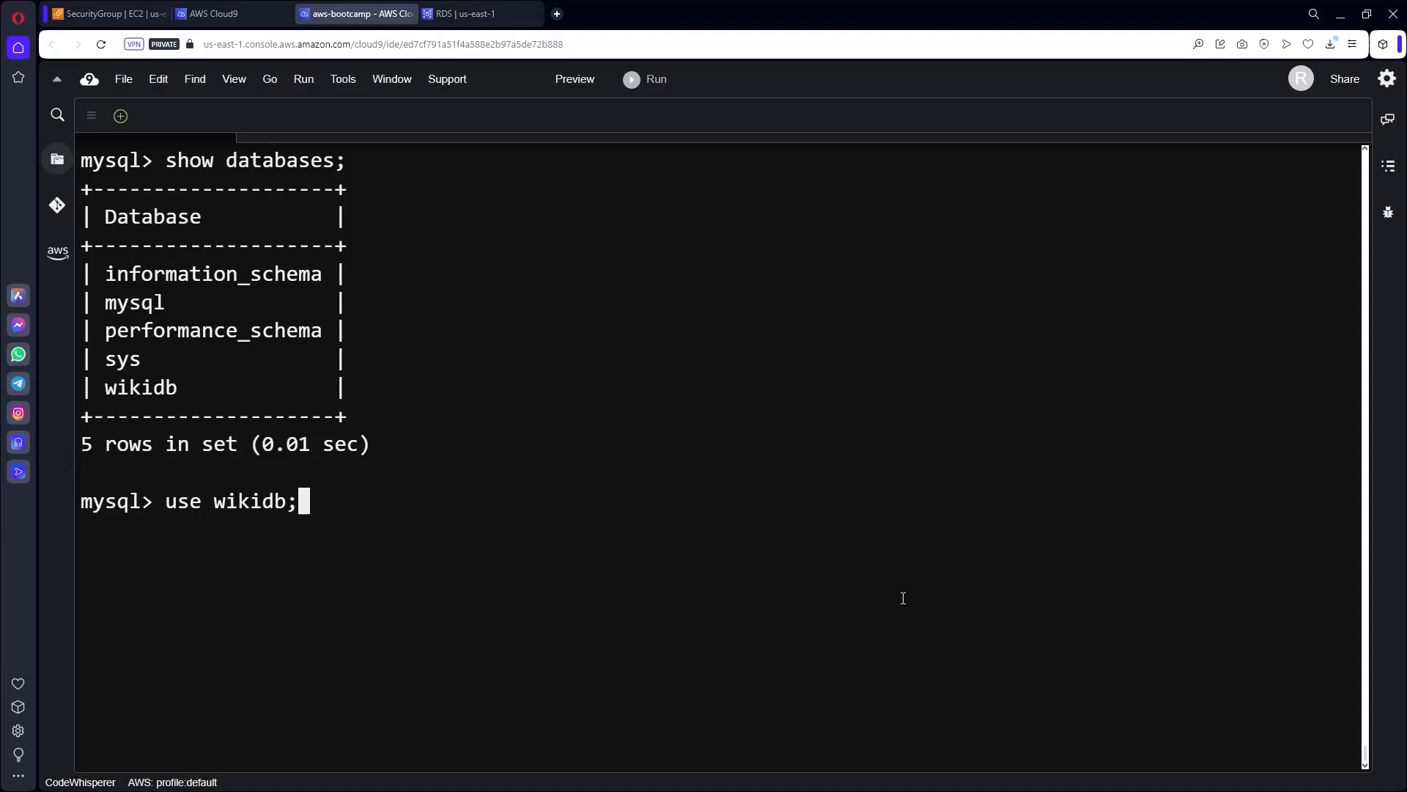
{"action": "key", "text": "Return"}
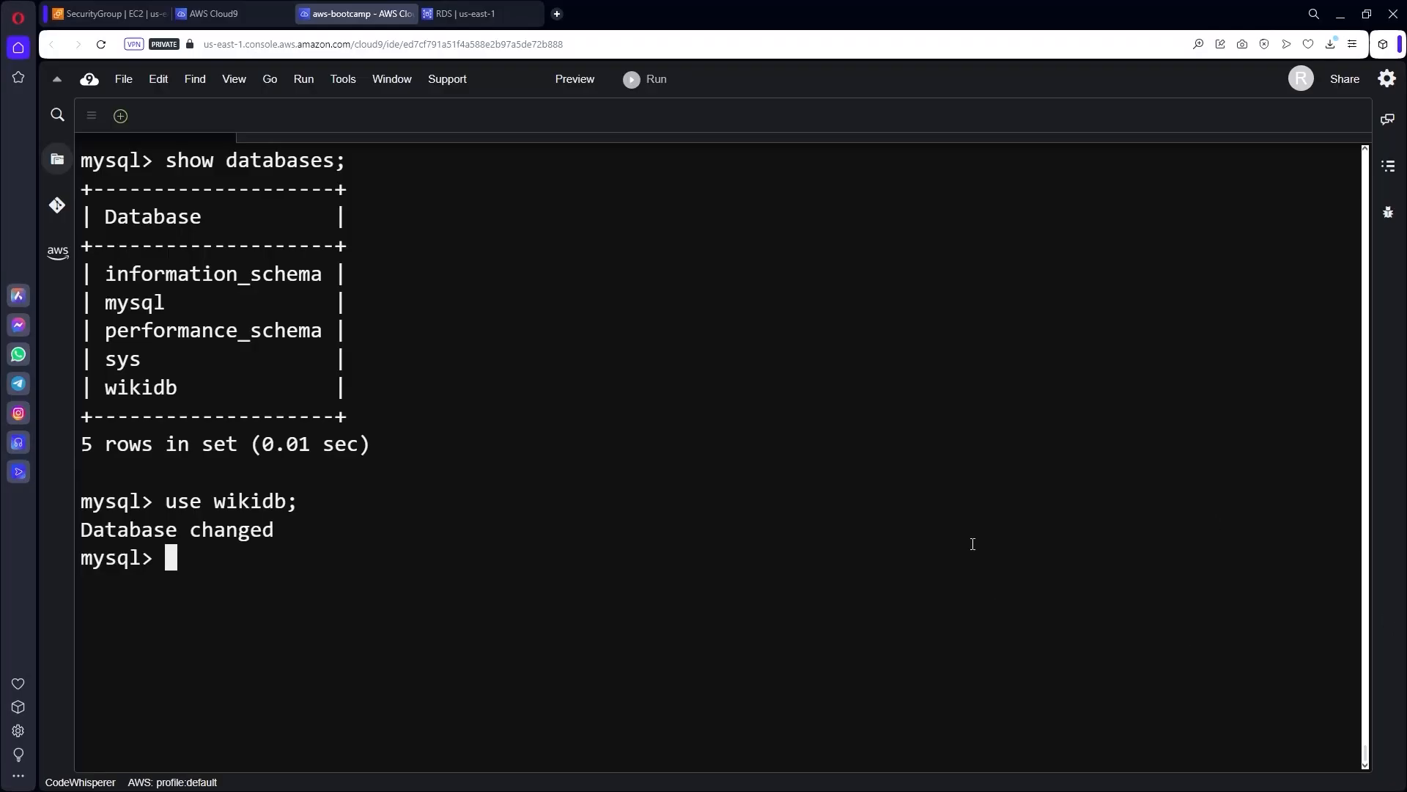
{"action": "type", "text": "show"}
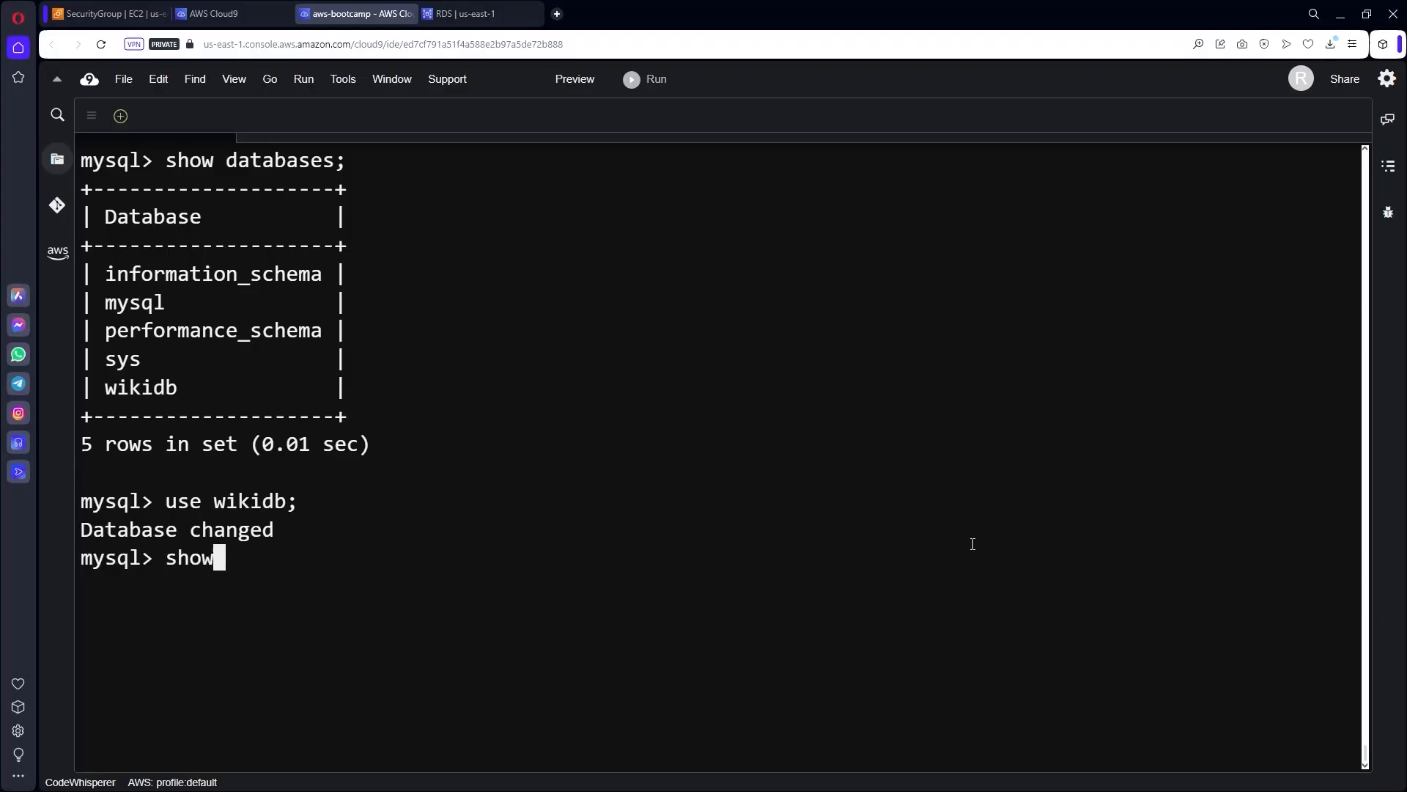
{"action": "type", "text": " tables"}
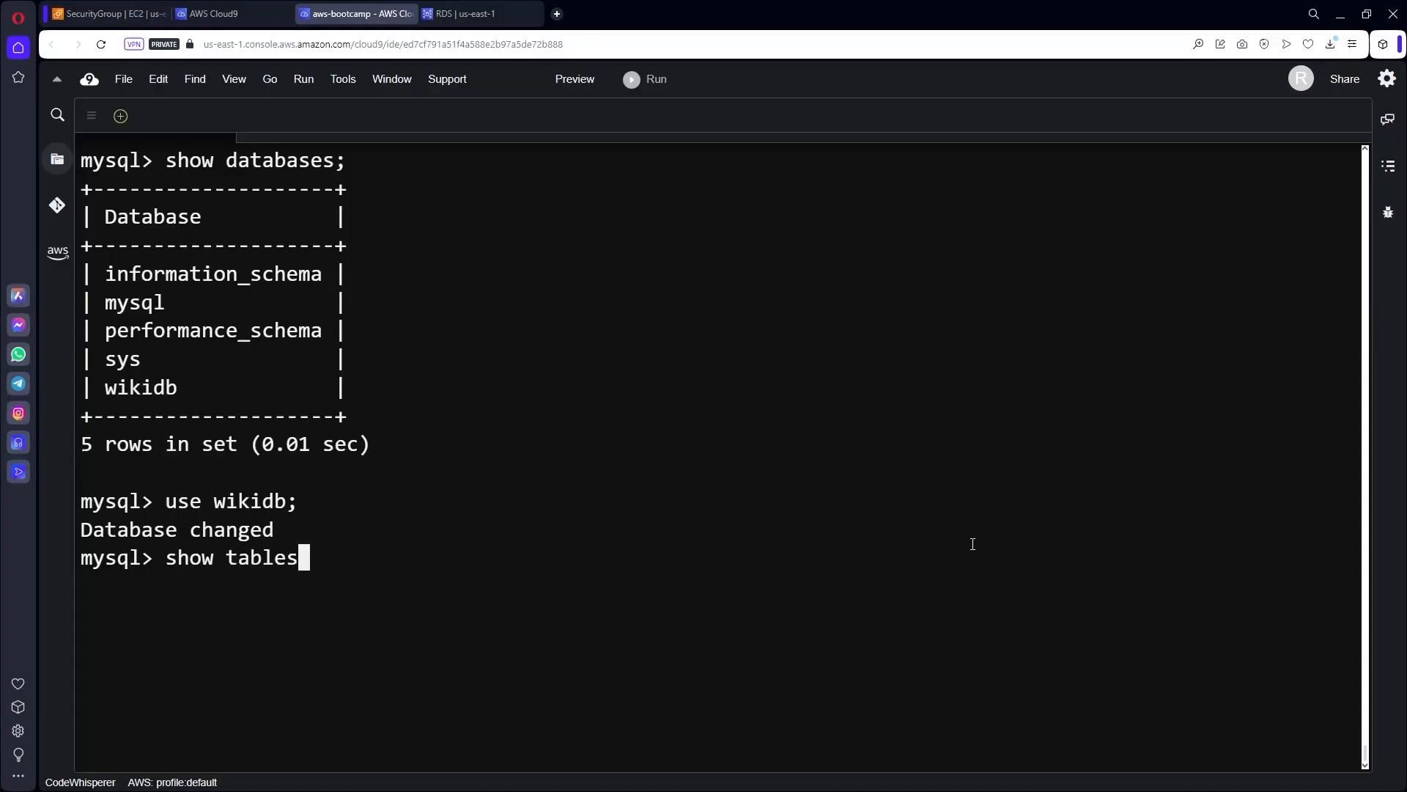
{"action": "type", "text": ";"}
List wikidb's tables, then import dump.sql into it with source dump.sql;.
{"action": "key", "text": "Return"}
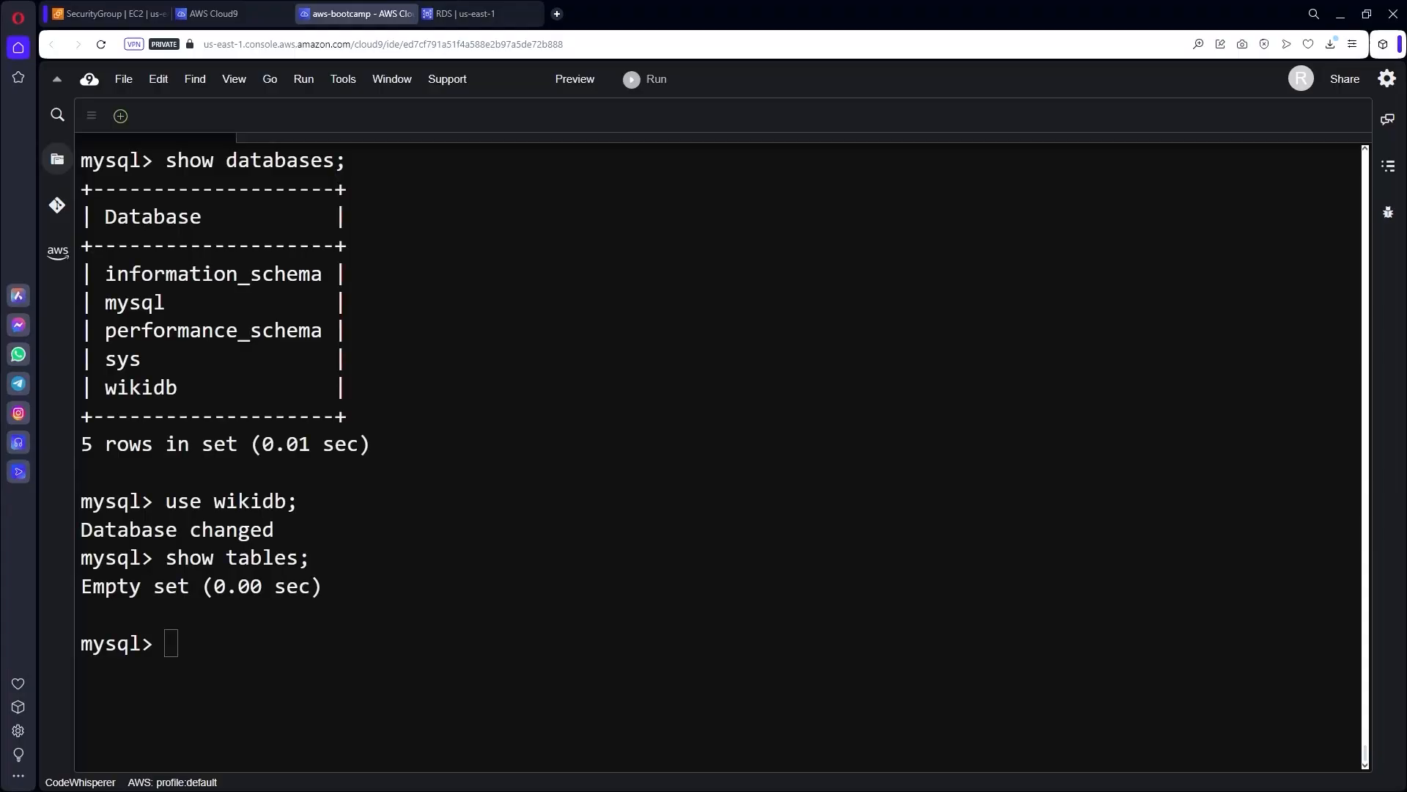
{"action": "left_click", "coordinate": [801, 600]}
{"action": "key", "text": "ctrl+v"}
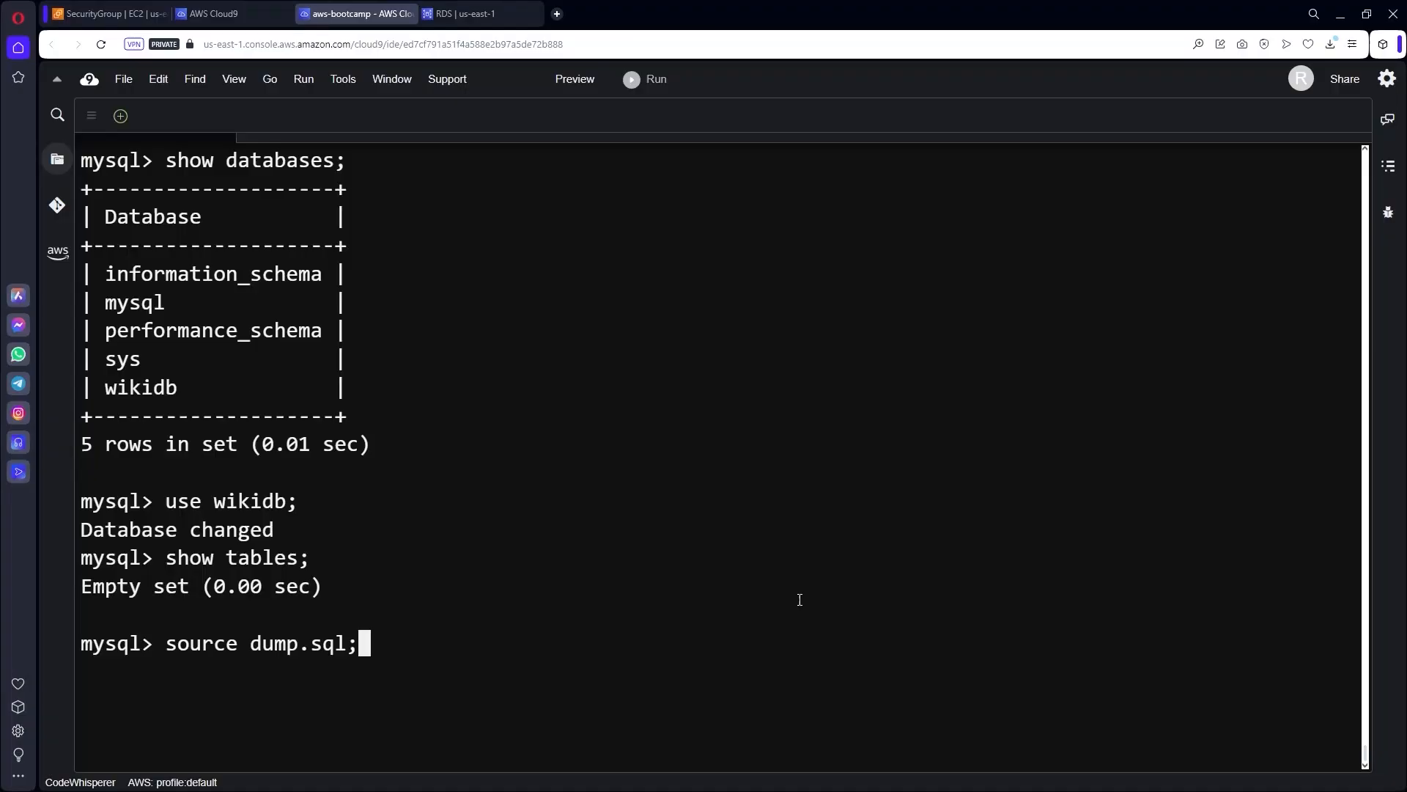
{"action": "key", "text": "Return"}
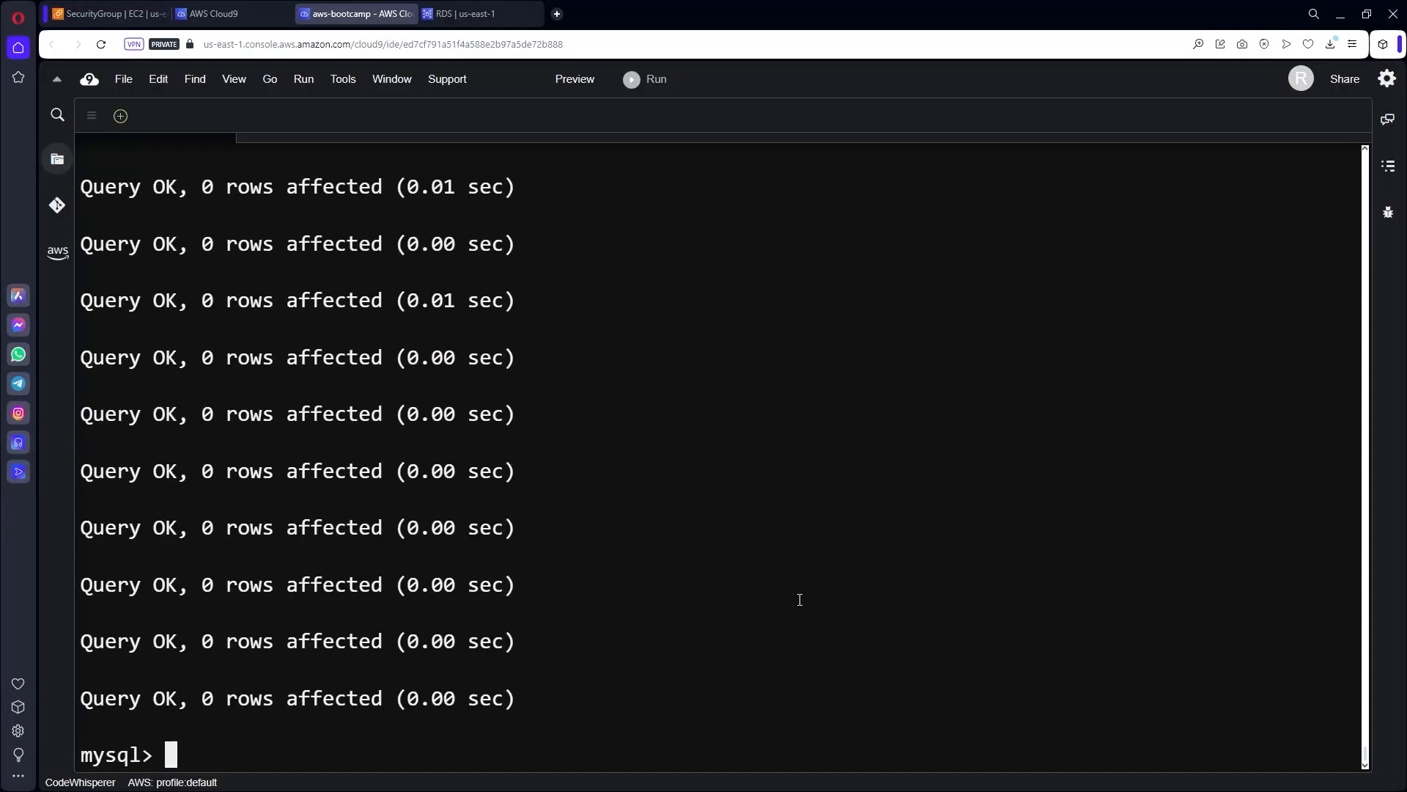
Confirm the articles and users tables exist and list all four rows of articles.
{"action": "key", "text": "ctrl+l"}
{"action": "key", "text": "Up"}
{"action": "key", "text": "Up"}
{"action": "key", "text": "Return"}
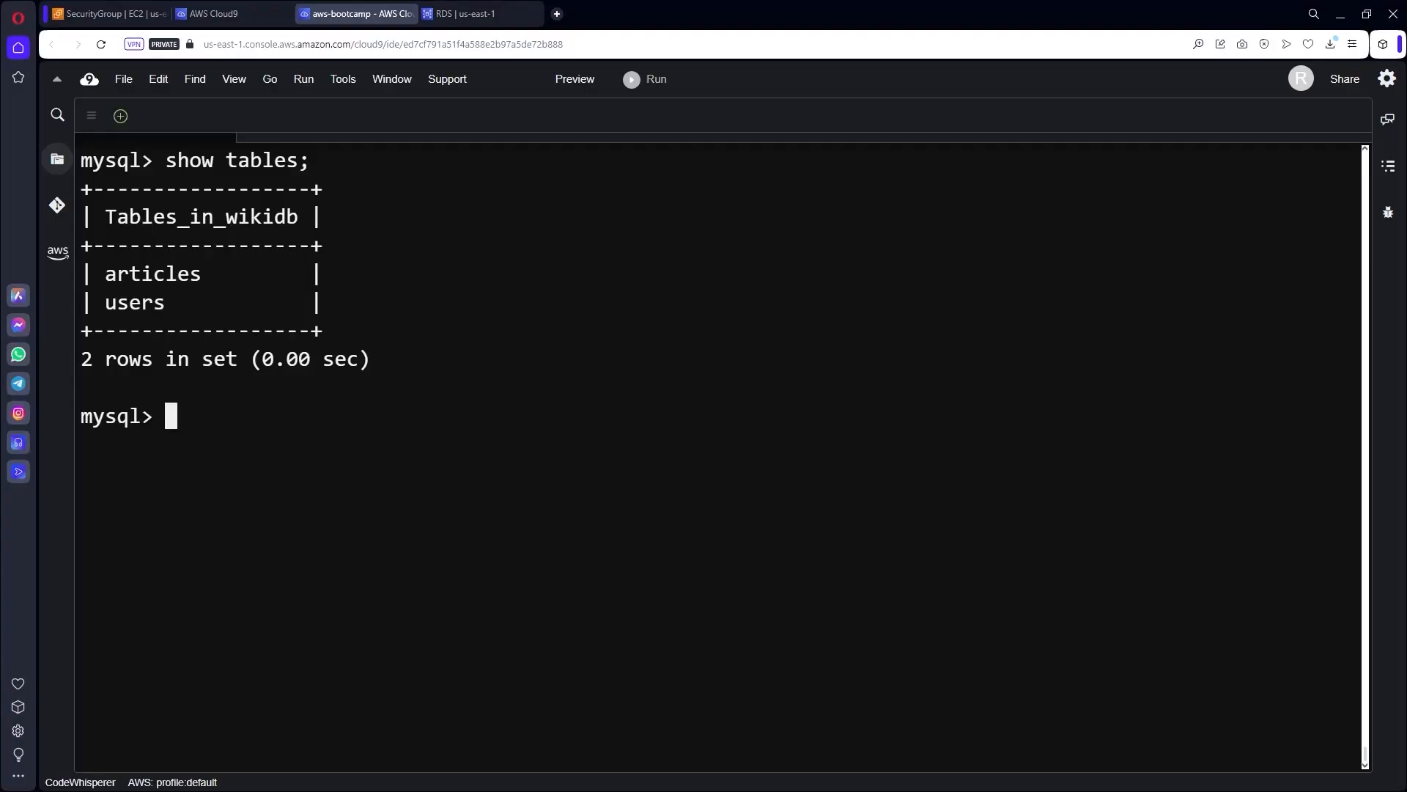
{"action": "left_click", "coordinate": [1117, 599]}
{"action": "type", "text": "select * from articles;"}
{"action": "key", "text": "Return"}
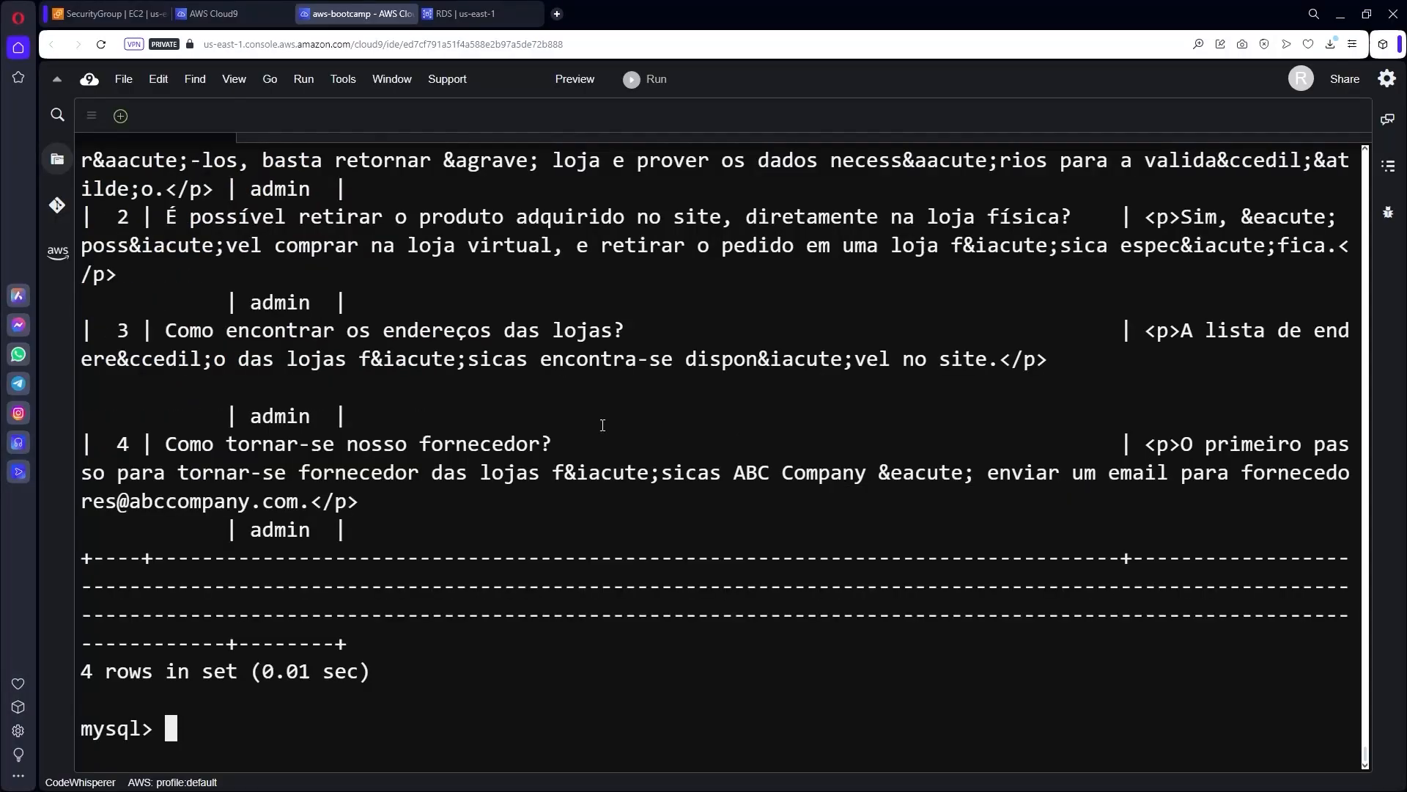
{"action": "scroll", "coordinate": [600, 424], "scroll_direction": "up", "scroll_amount": 5}
{"action": "scroll", "coordinate": [602, 425], "scroll_direction": "down", "scroll_amount": 5}
{"action": "key", "text": "ctrl+l"}
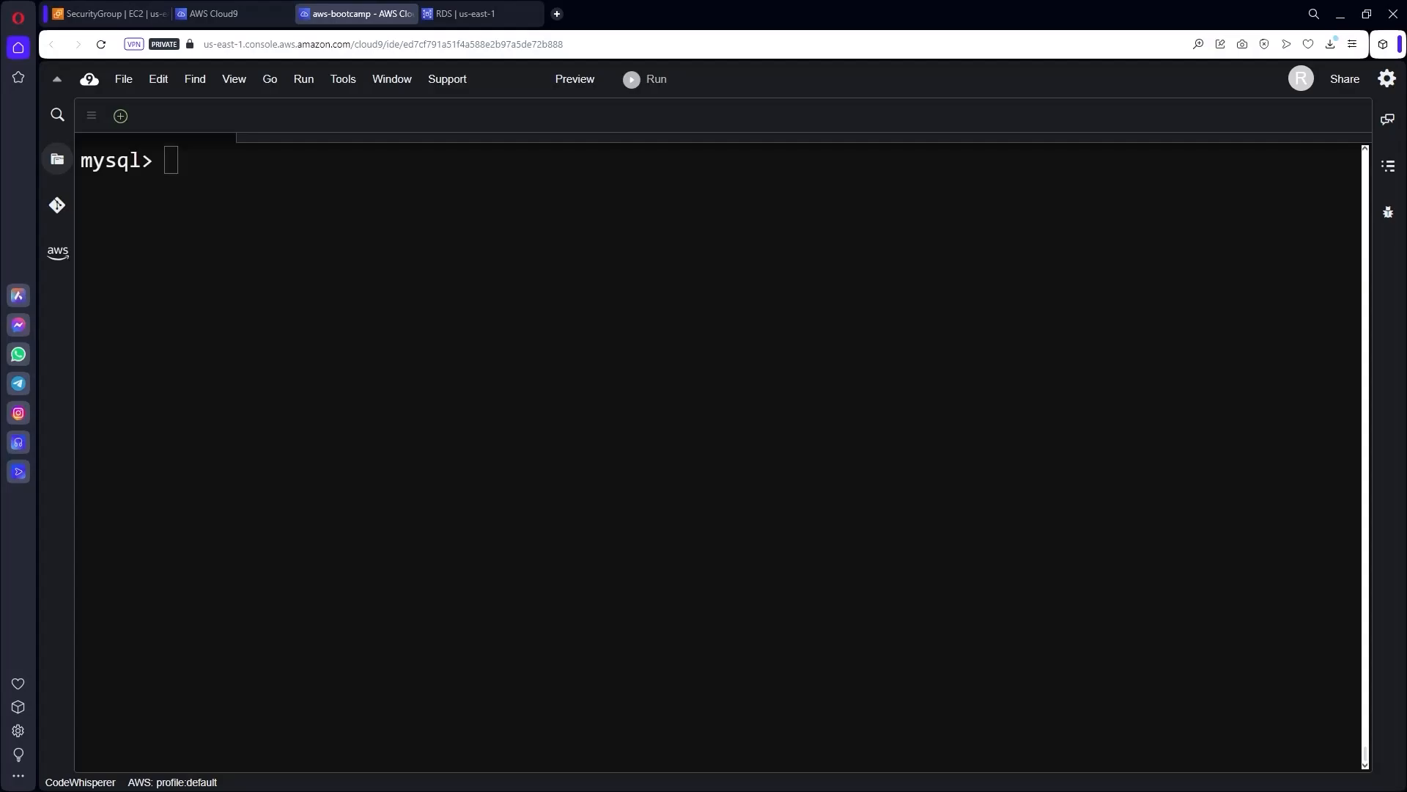
Create the MySQL user for the wiki app with CREATE USER.
{"action": "left_click", "coordinate": [897, 451]}
{"action": "type", "text": "CREATE USER wiki@'%' IDENTIFIED BY 'admin123456';"}
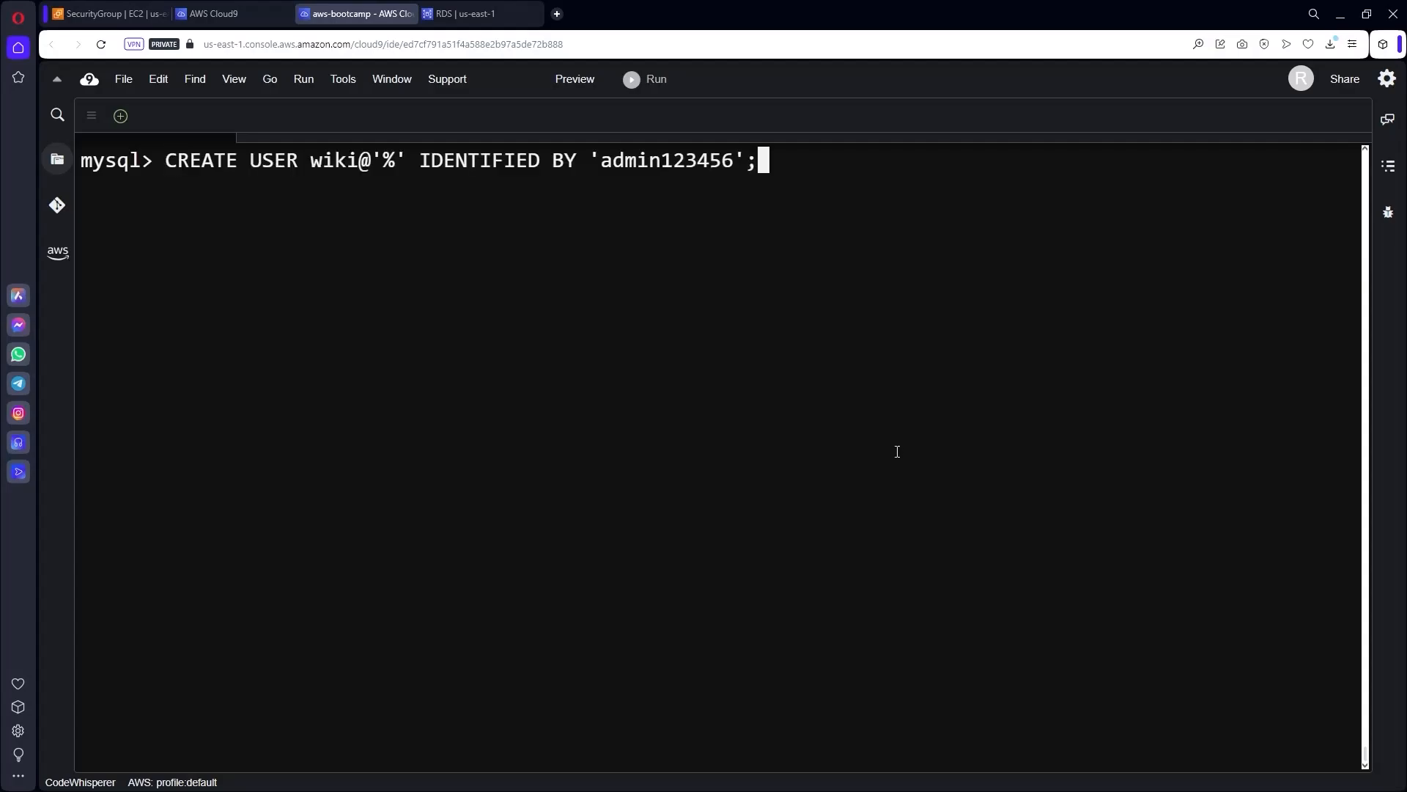
{"action": "key", "text": "Home"}
{"action": "key", "text": "Right"}
{"action": "key", "text": "Right"}
{"action": "key", "text": "Right"}
{"action": "key", "text": "Right"}
{"action": "key", "text": "Right"}
{"action": "key", "text": "Right"}
{"action": "key", "text": "Right"}
{"action": "key", "text": "Right"}
{"action": "key", "text": "Right"}
{"action": "key", "text": "Right"}
{"action": "key", "text": "Right"}
{"action": "key", "text": "Right"}
{"action": "key", "text": "Right"}
{"action": "key", "text": "Right"}
{"action": "key", "text": "Right"}
{"action": "key", "text": "Right"}
{"action": "key", "text": "Right"}
{"action": "key", "text": "Right"}
{"action": "key", "text": "Right"}
{"action": "key", "text": "Right"}
{"action": "key", "text": "Right"}
{"action": "key", "text": "Right"}
{"action": "key", "text": "Right"}
{"action": "key", "text": "Right"}
{"action": "key", "text": "Right"}
{"action": "key", "text": "End"}
{"action": "key", "text": "Return"}
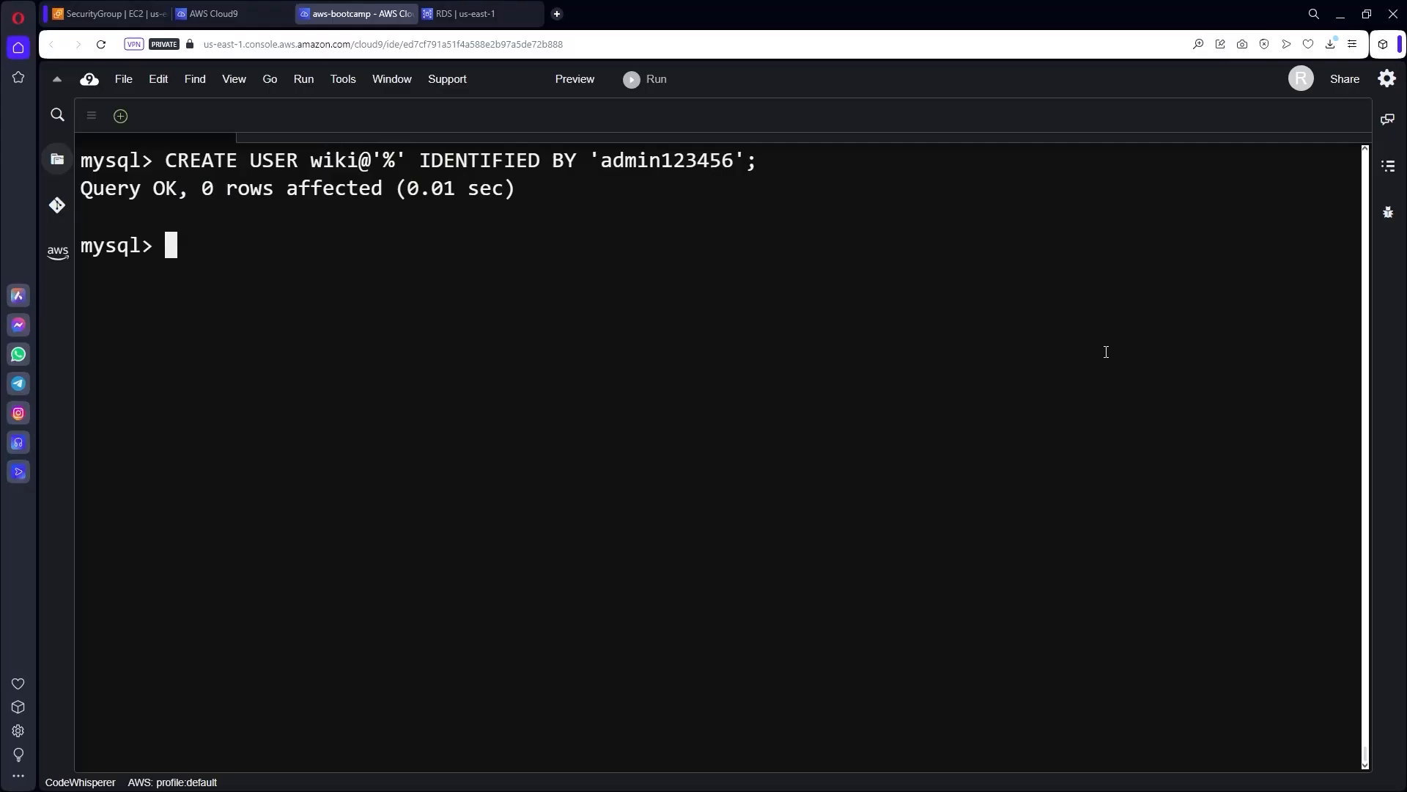
Grant that user all privileges on wikidb.*, flush privileges, and EXIT the mysql client.
{"action": "type", "text": "GRANT ALL PRIVILEGES ON wikidb.* TO wiki@'%';"}
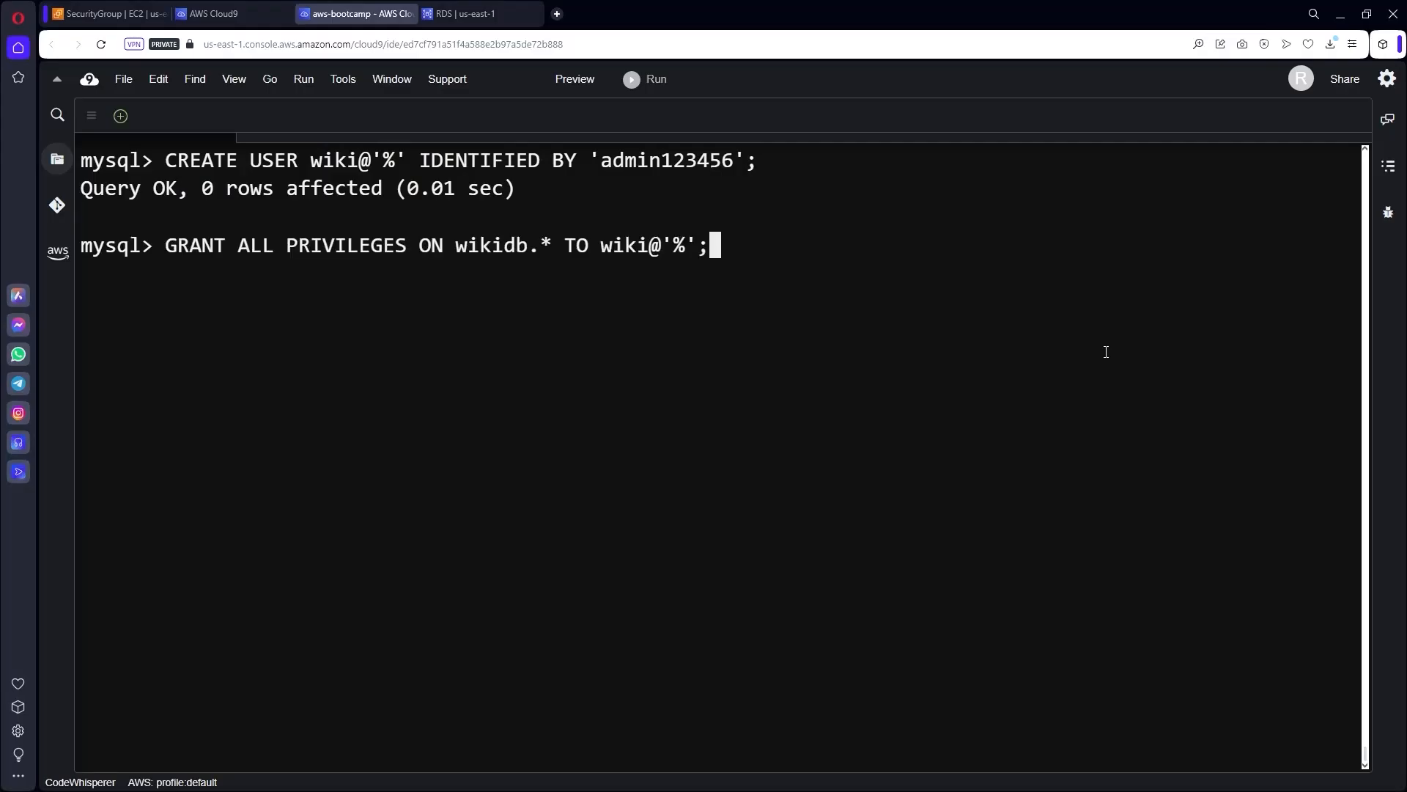
{"action": "key", "text": "Return"}
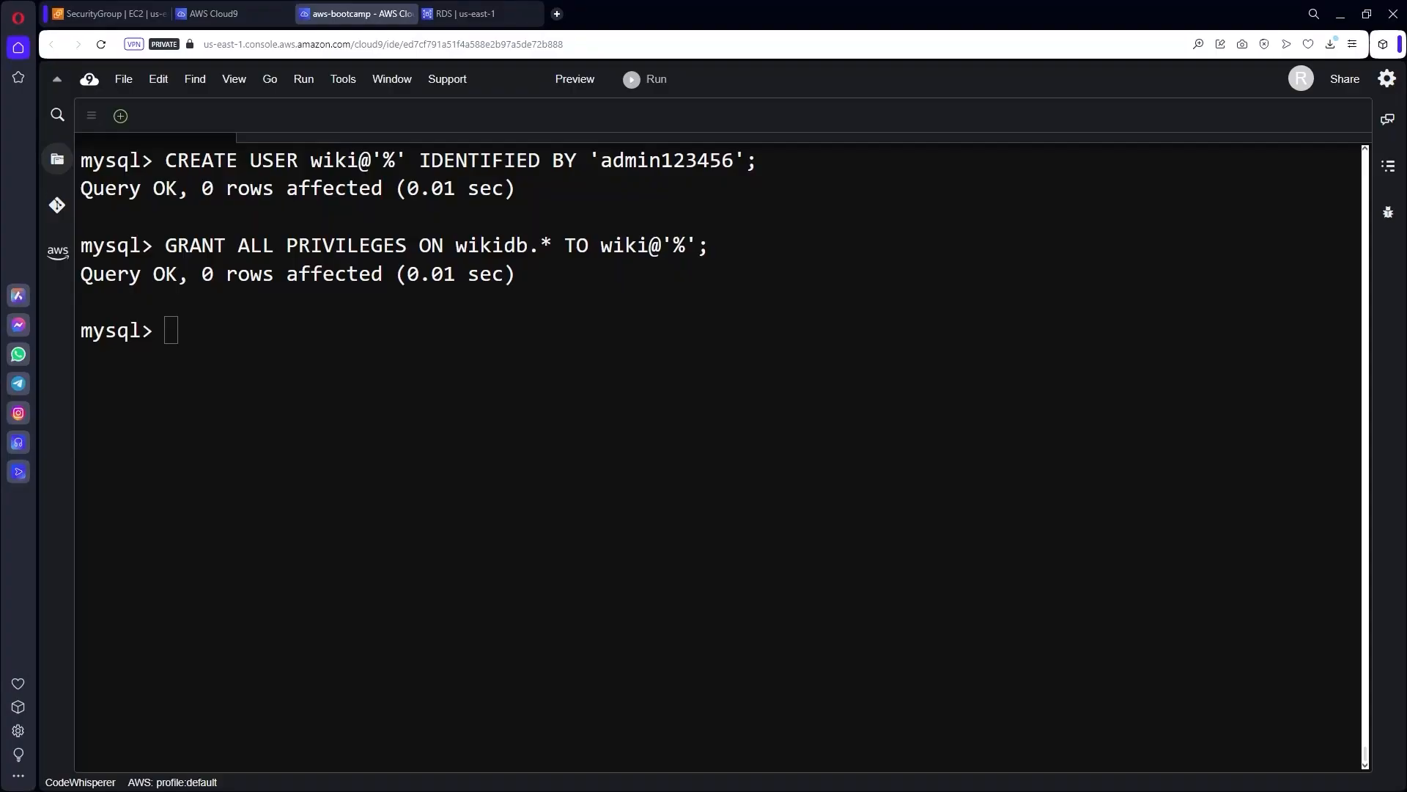
{"action": "left_click", "coordinate": [947, 479]}
{"action": "type", "text": "FLUSH PRIVILEGES;"}
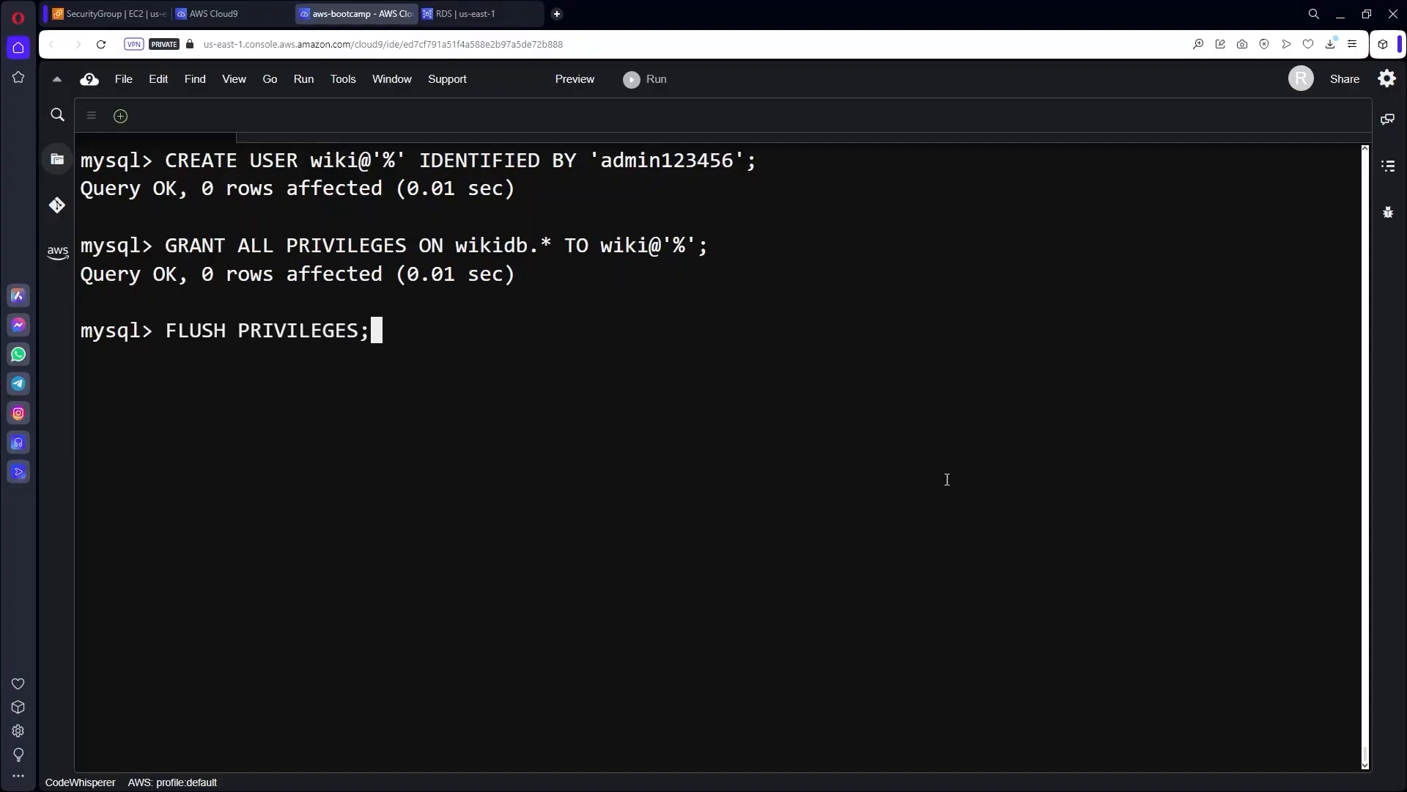
{"action": "key", "text": "Return"}
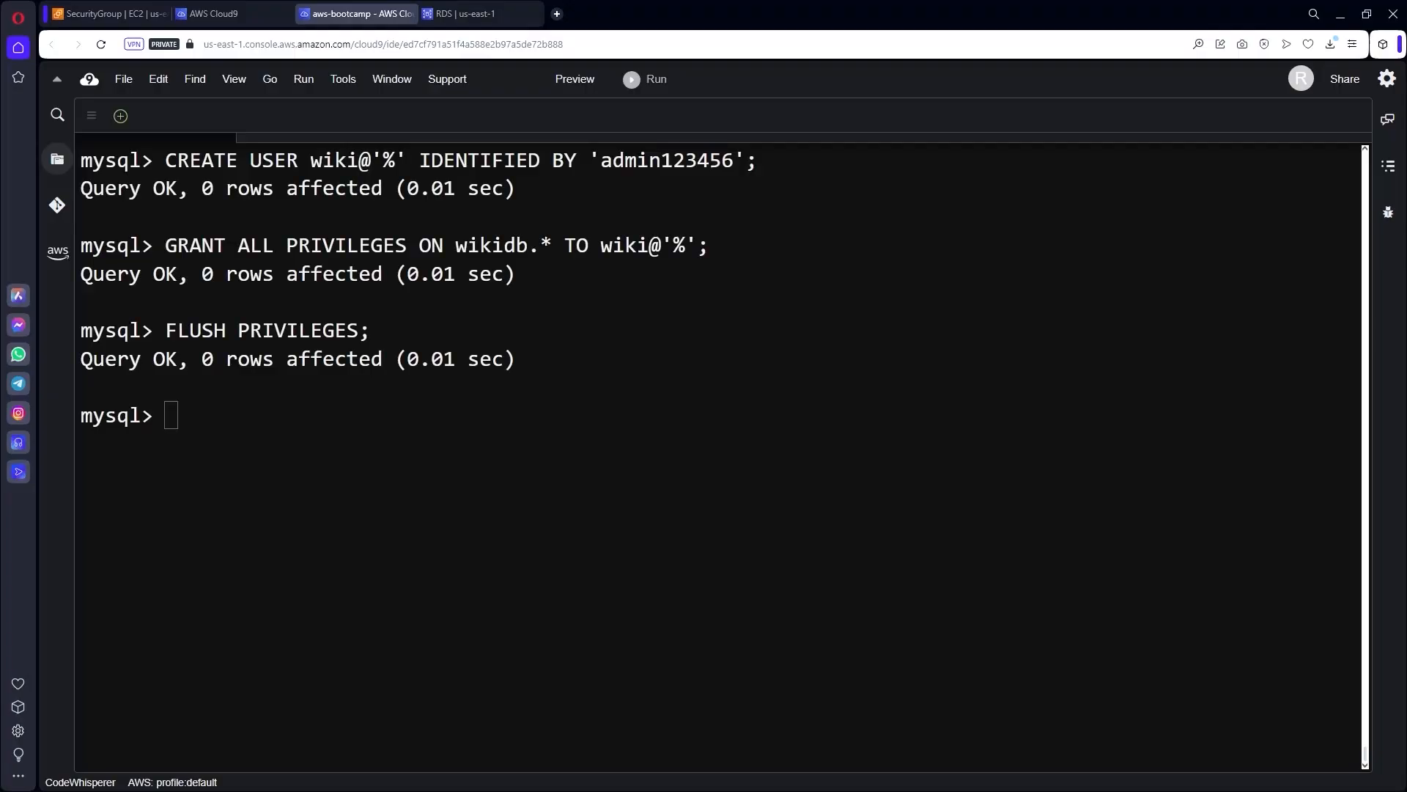
{"action": "left_click", "coordinate": [936, 568]}
{"action": "type", "text": "EXIT;"}
{"action": "key", "text": "Return"}
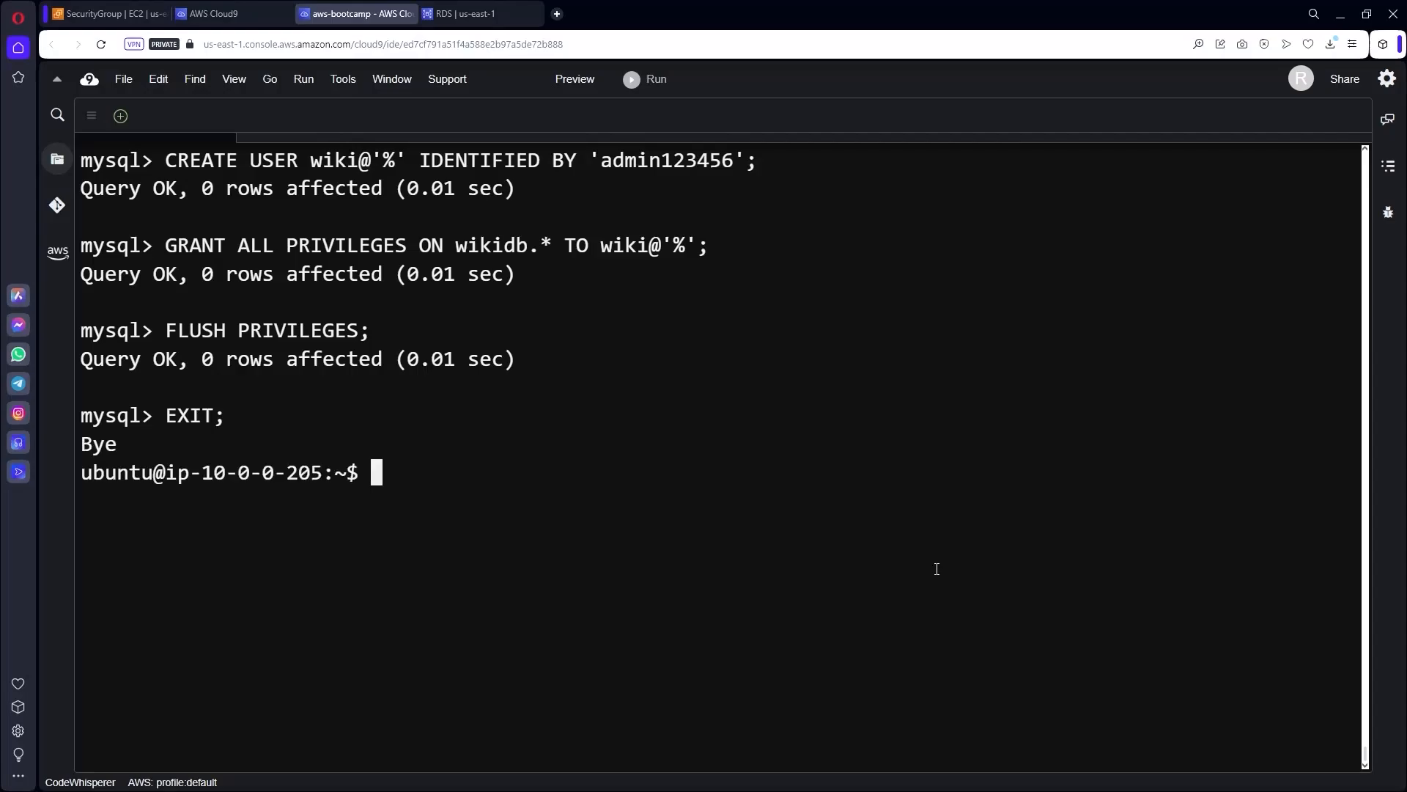
List the home folder and extract wikiapp.zip with unzip.
{"action": "key", "text": "ctrl+l"}
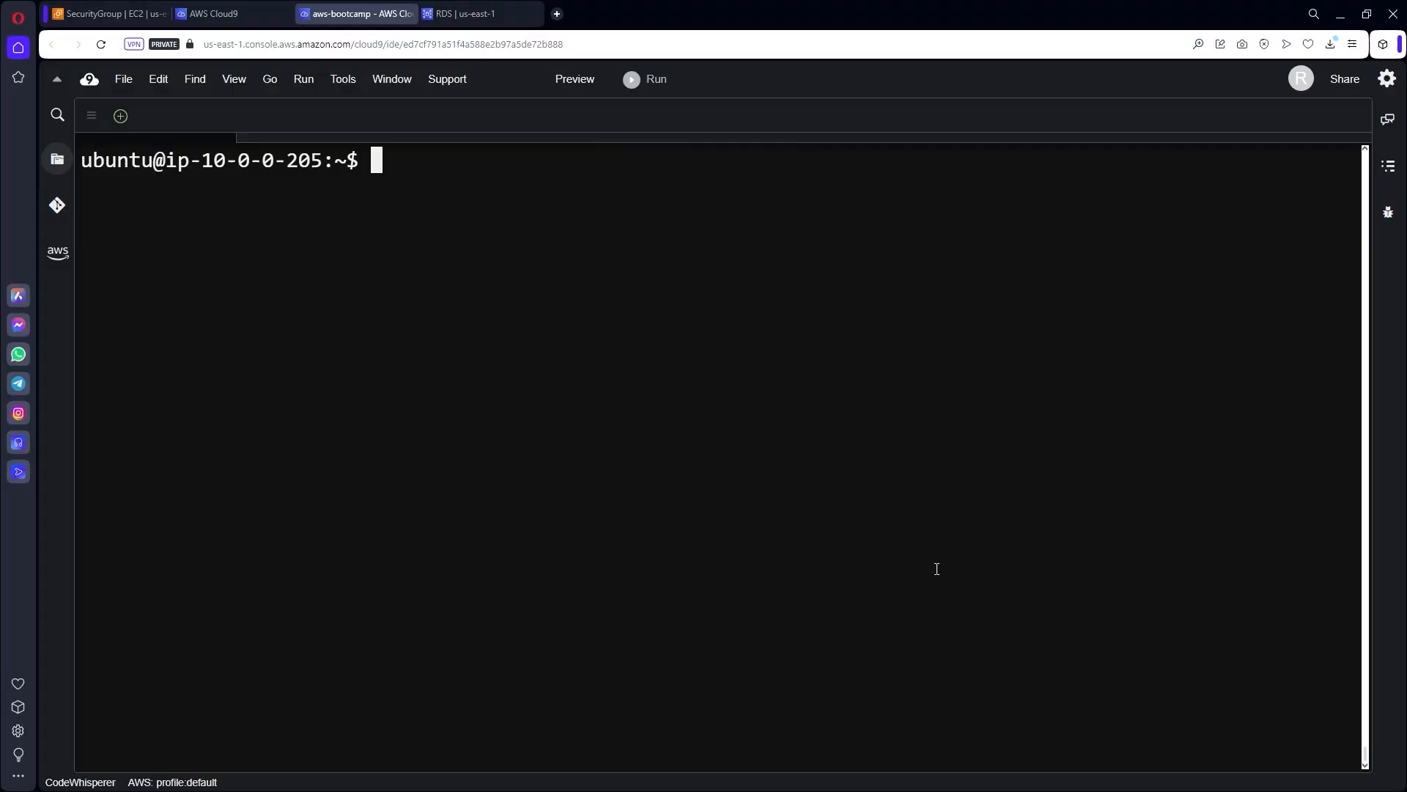
{"action": "key", "text": "Return"}
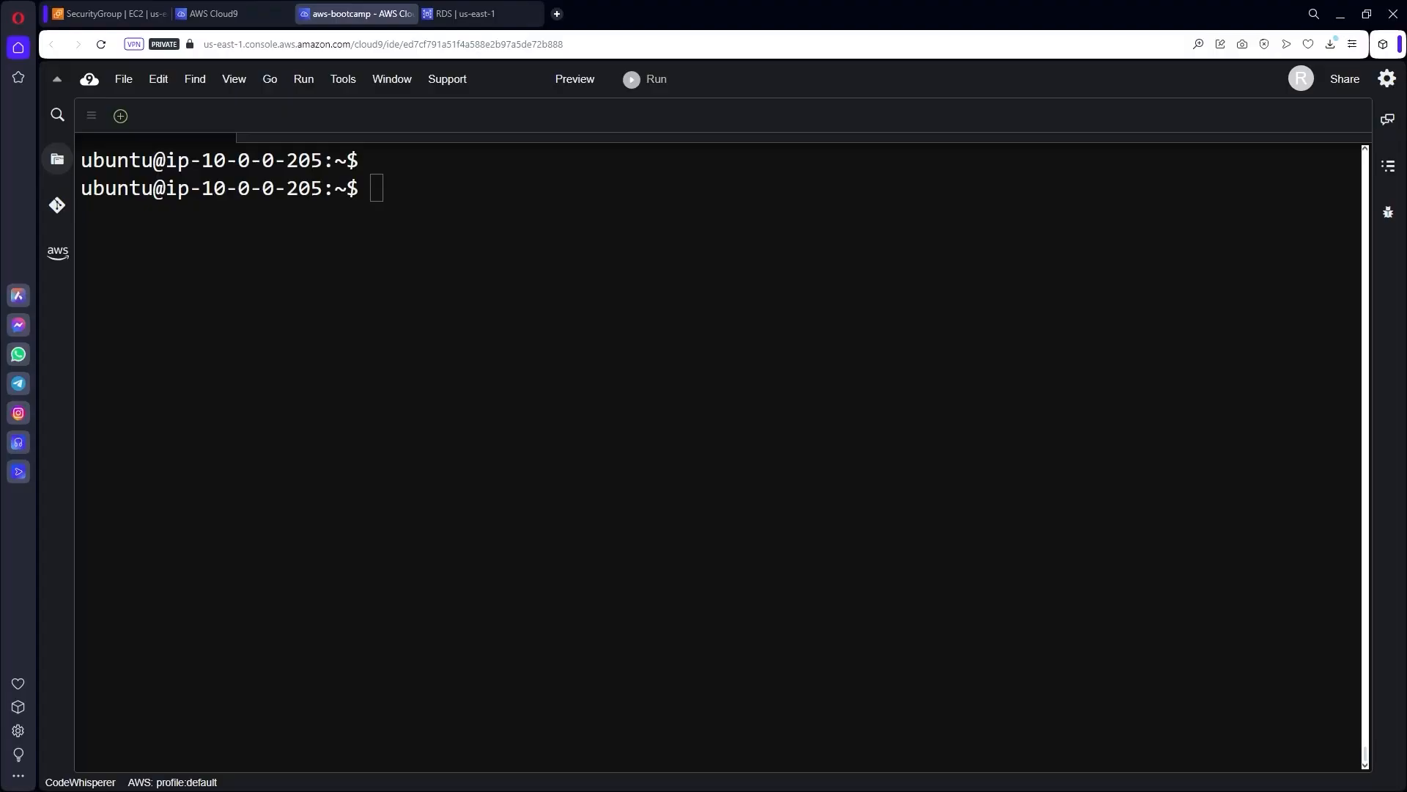
{"action": "left_click", "coordinate": [1053, 418]}
{"action": "type", "text": "ls"}
{"action": "key", "text": "Return"}
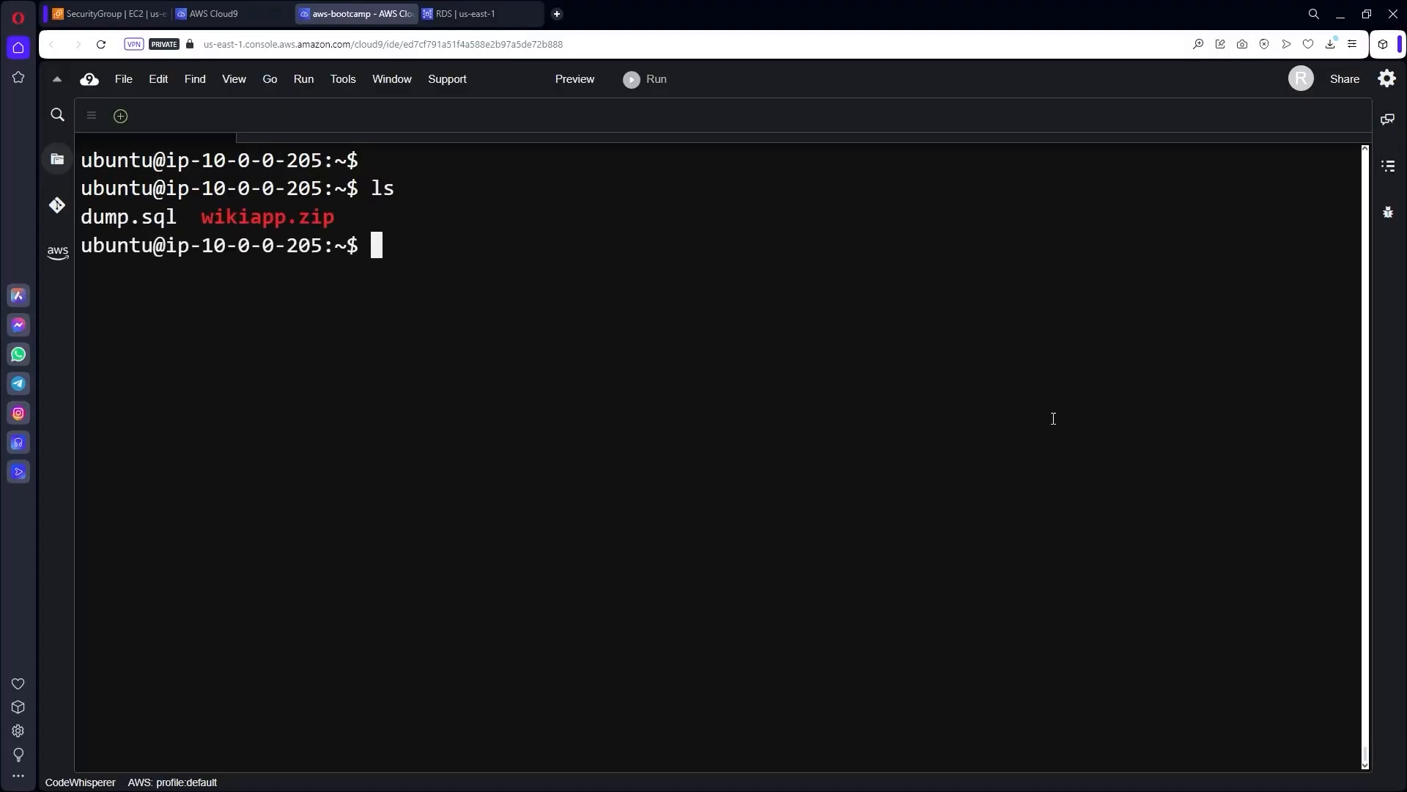
{"action": "type", "text": "unzip "}
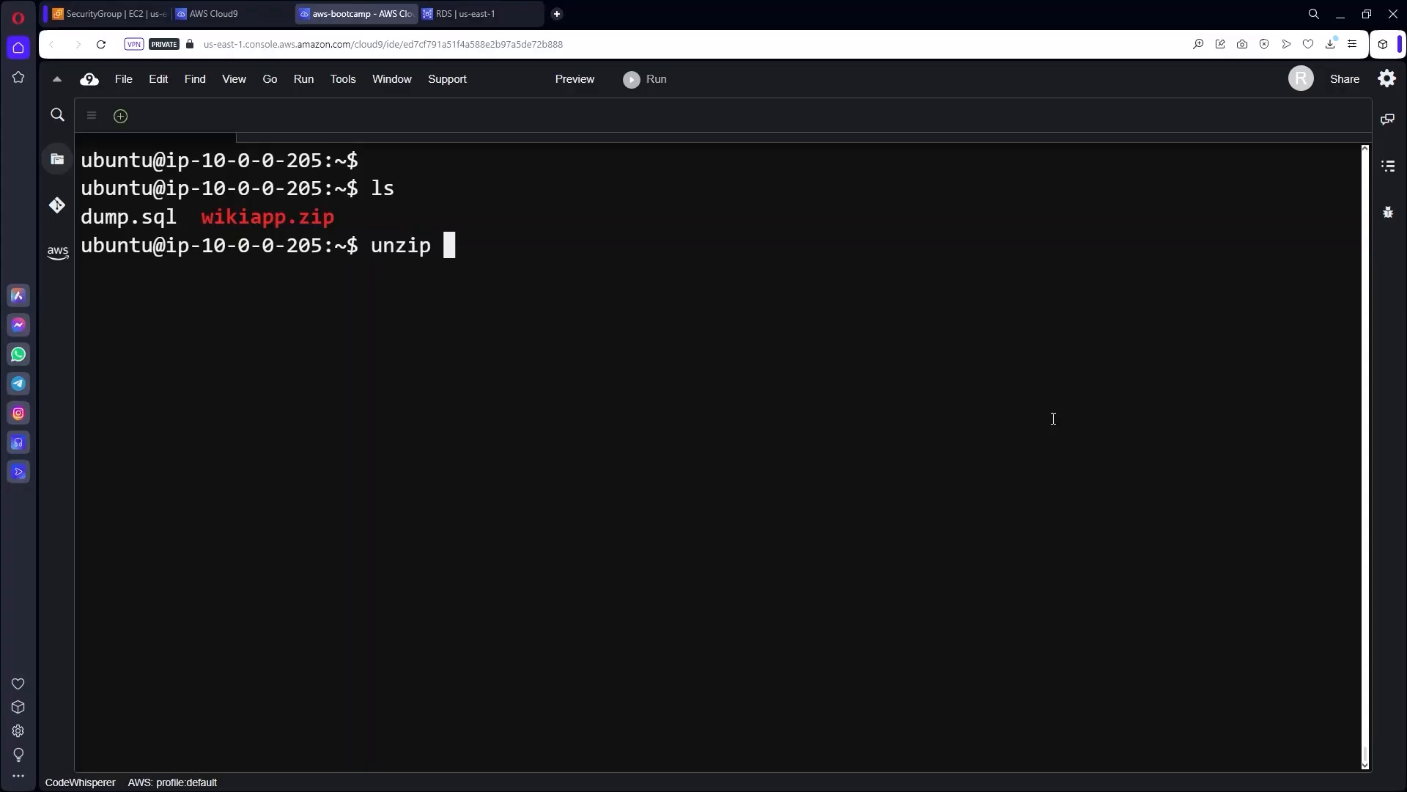
{"action": "type", "text": "w"}
{"action": "key", "text": "Tab"}
{"action": "key", "text": "Return"}
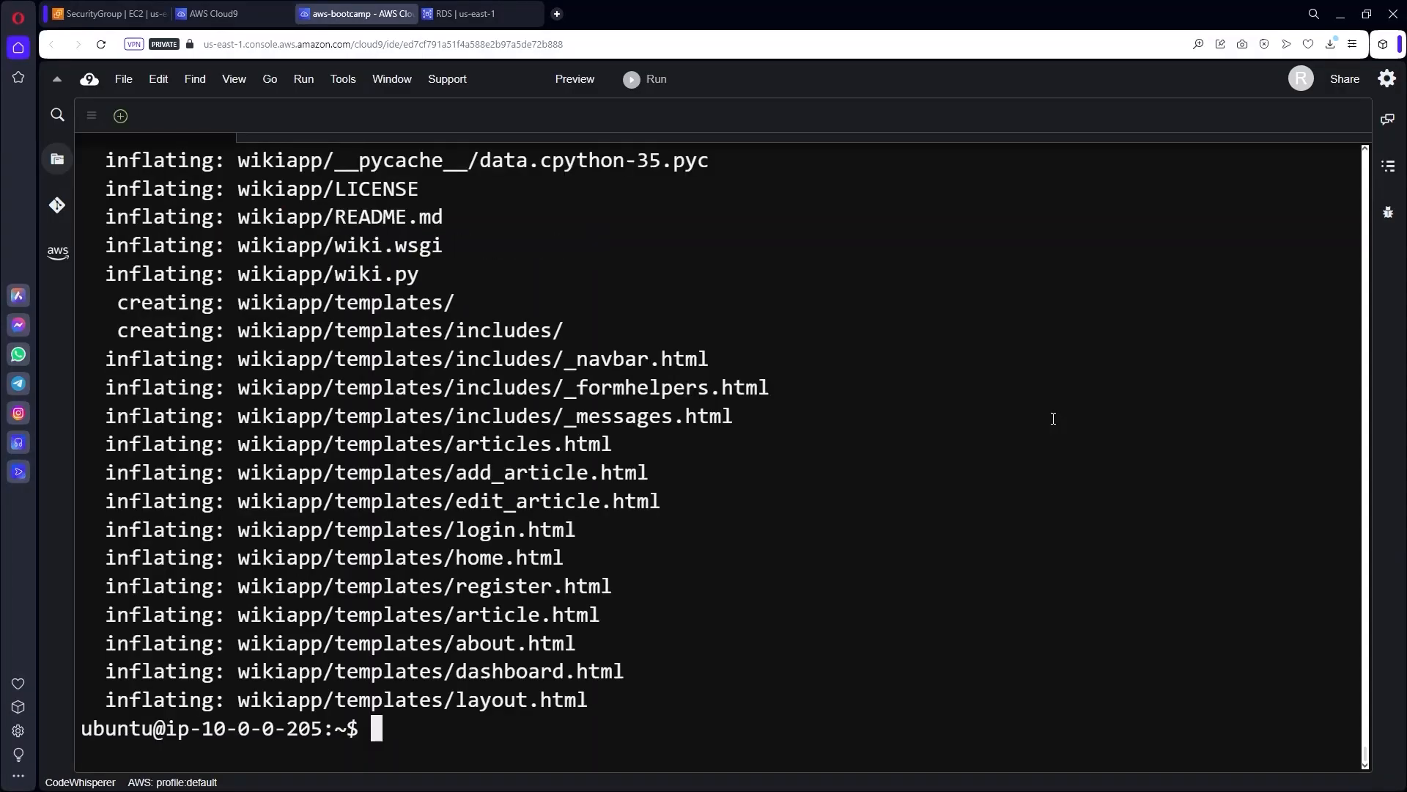
Change into the wikiapp folder and list wiki.py, wiki.wsgi, templates and README.md.
{"action": "key", "text": "ctrl+l"}
{"action": "type", "text": "ls"}
{"action": "key", "text": "Return"}
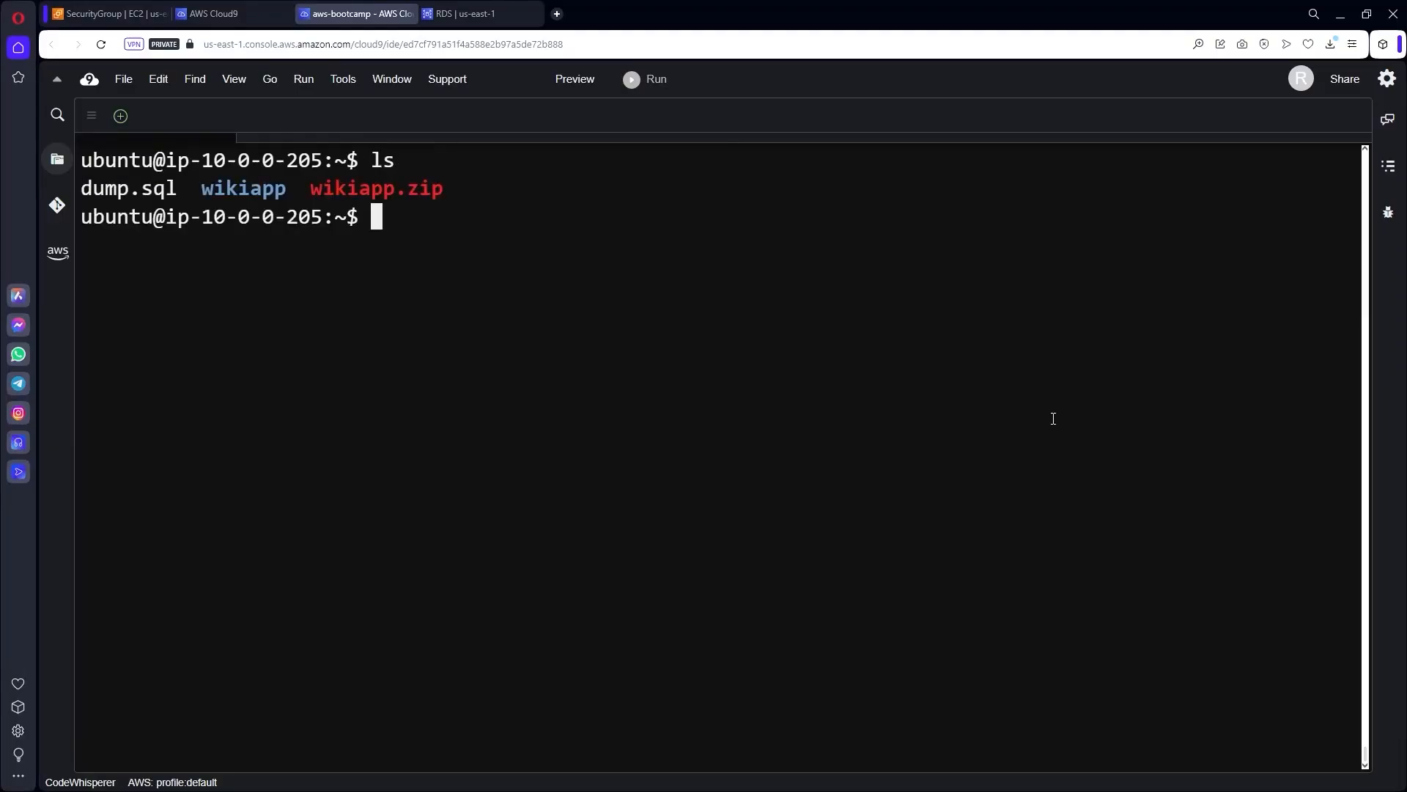
{"action": "type", "text": "cd wi"}
{"action": "key", "text": "Tab"}
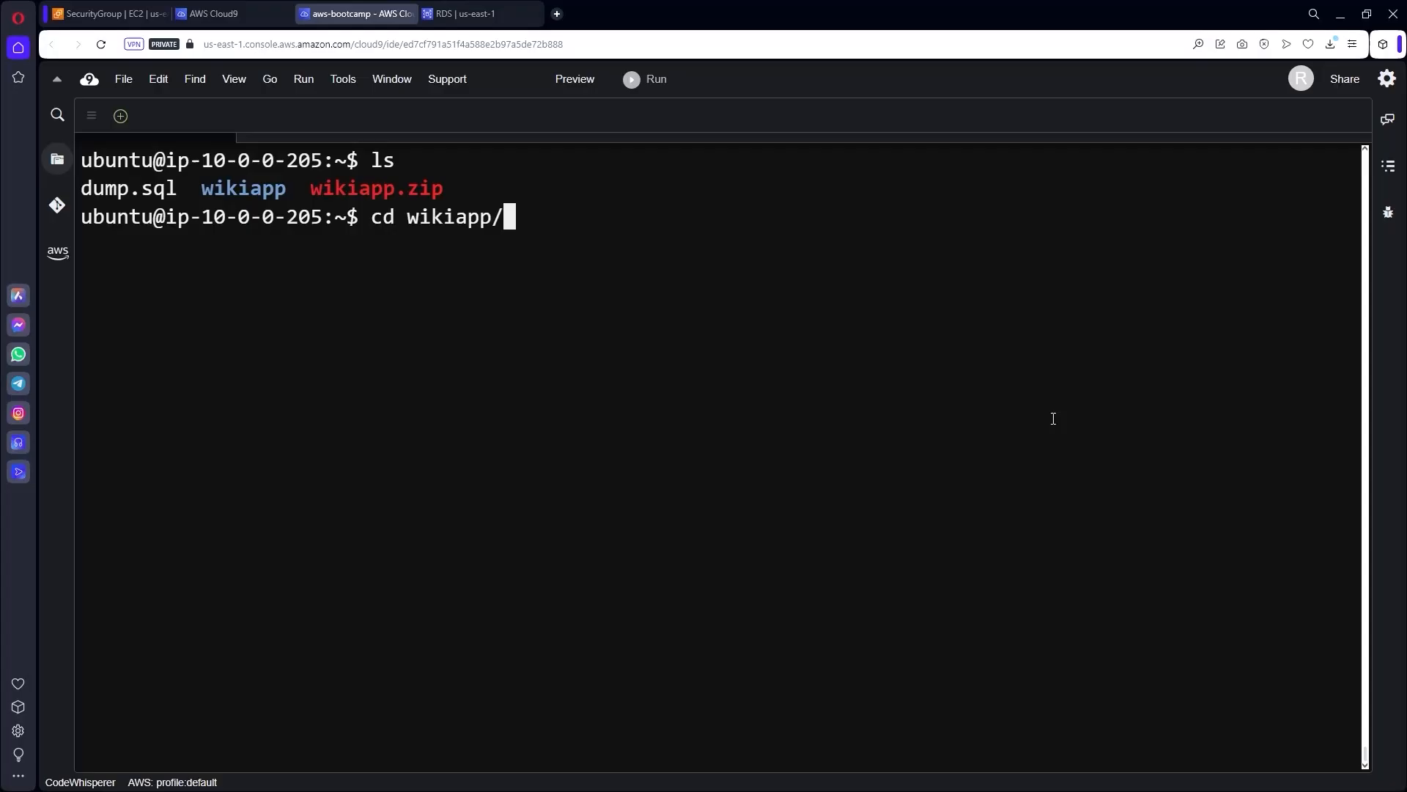
{"action": "key", "text": "Return"}
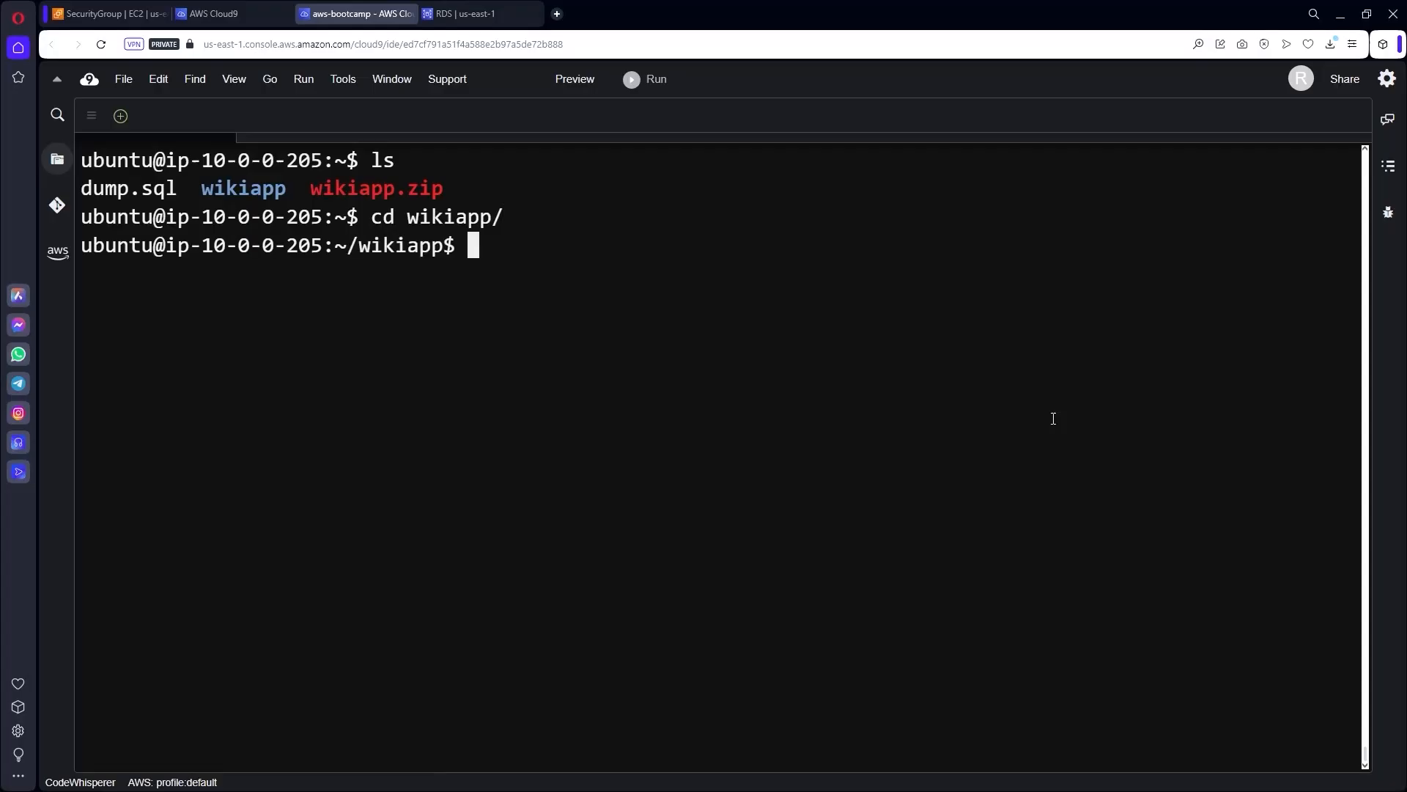
{"action": "key", "text": "ctrl+l"}
{"action": "type", "text": "ls"}
{"action": "key", "text": "Return"}
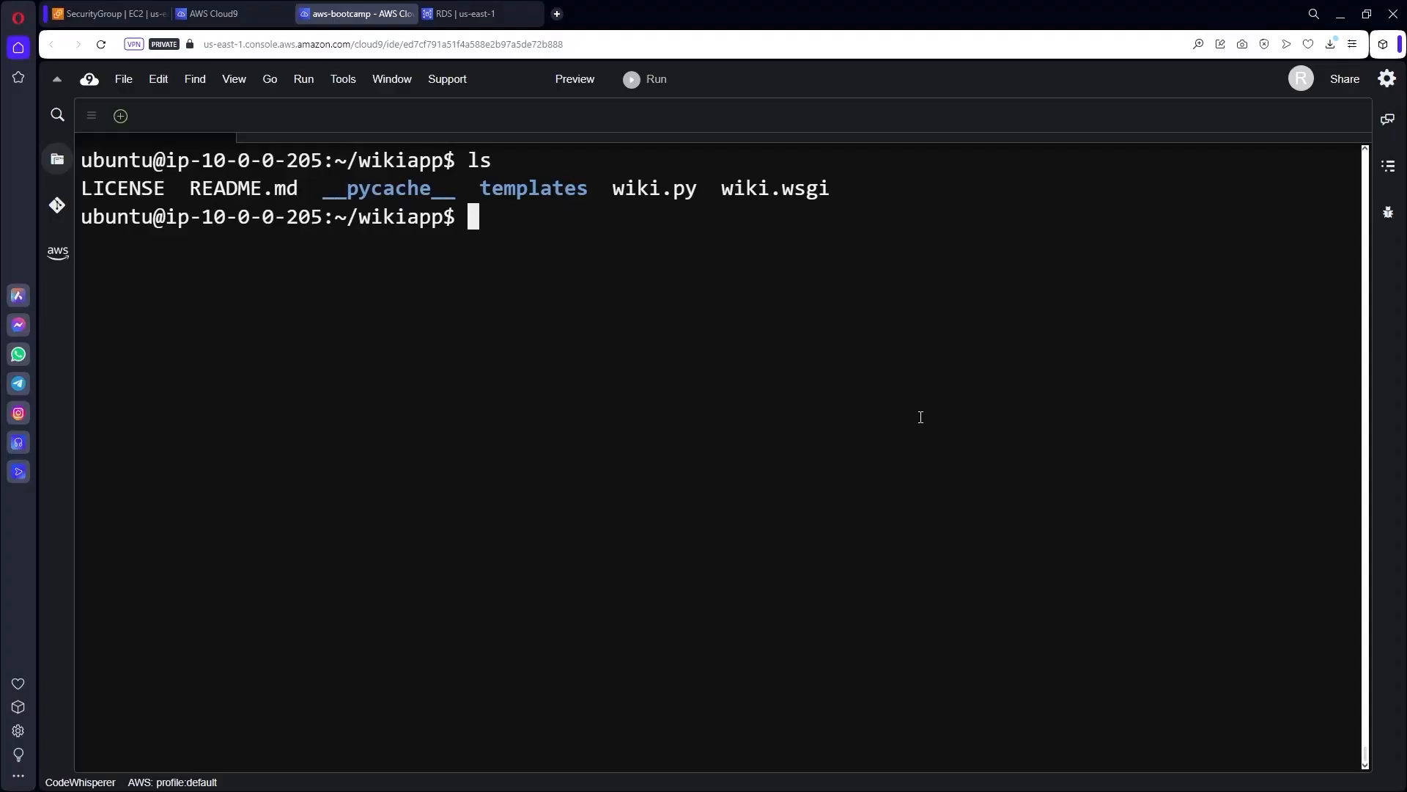
{"action": "type", "text": "vi wiki.py"}
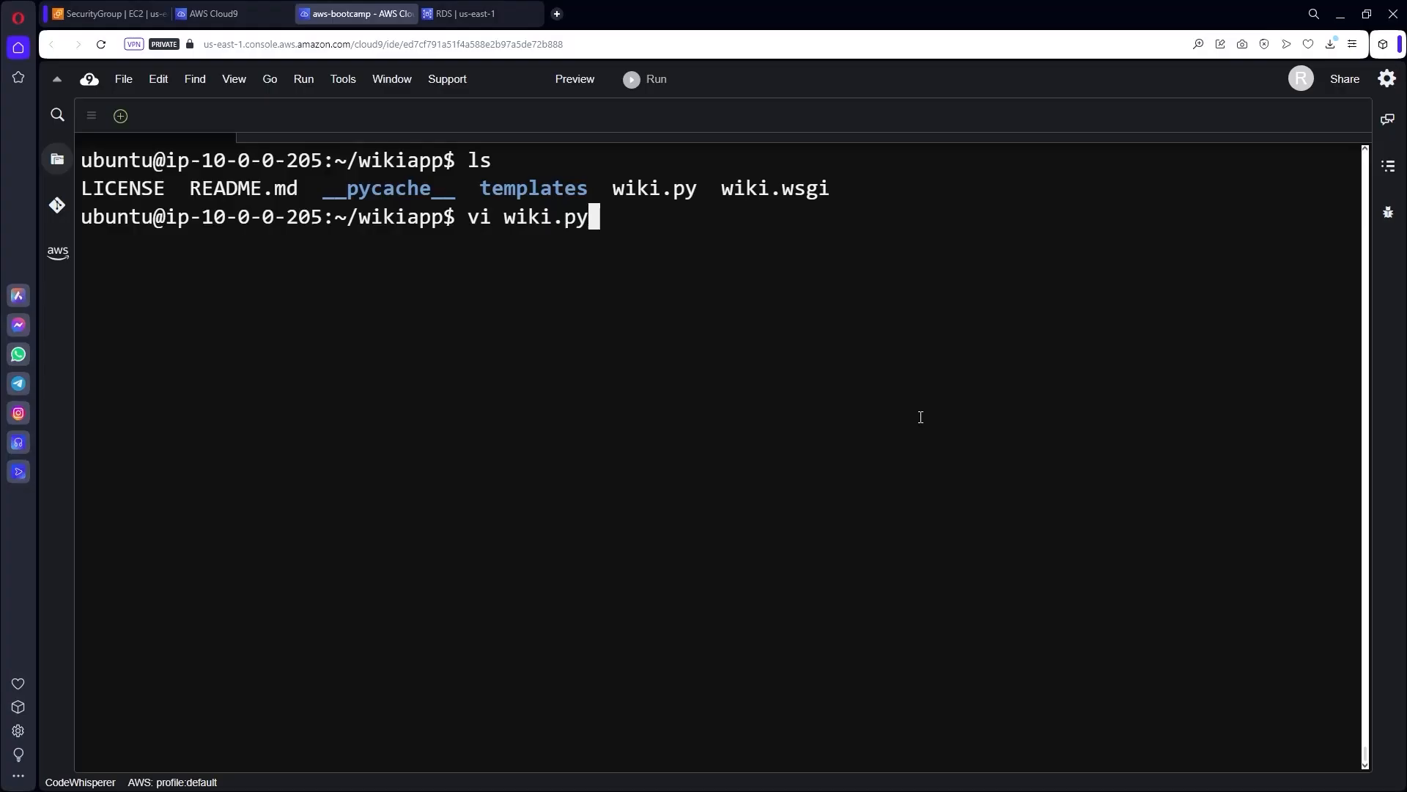
Open wiki.py in vi insert mode and delete dbserver01, leaving MYSQL_HOST as empty quotes.
{"action": "key", "text": "Return"}
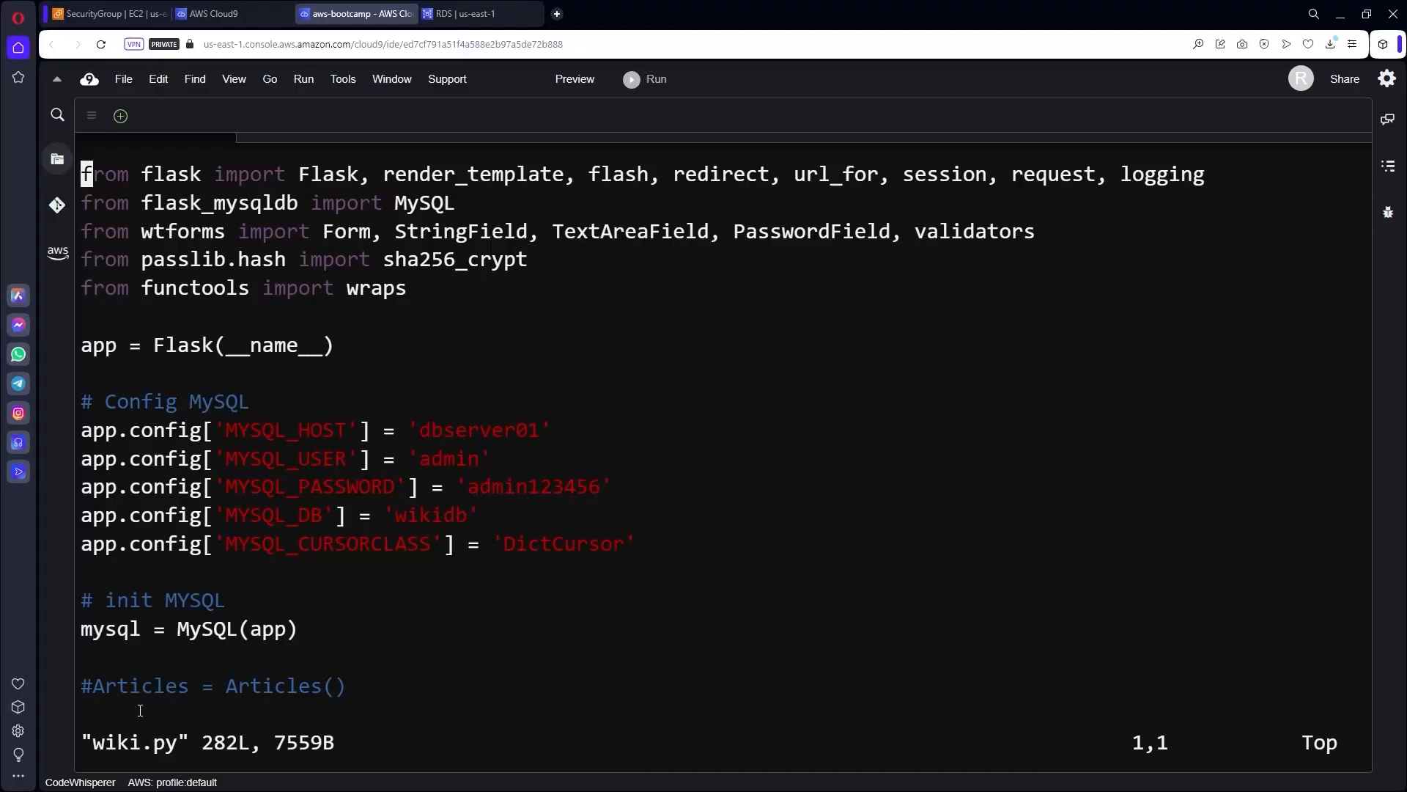
{"action": "key", "text": "i"}
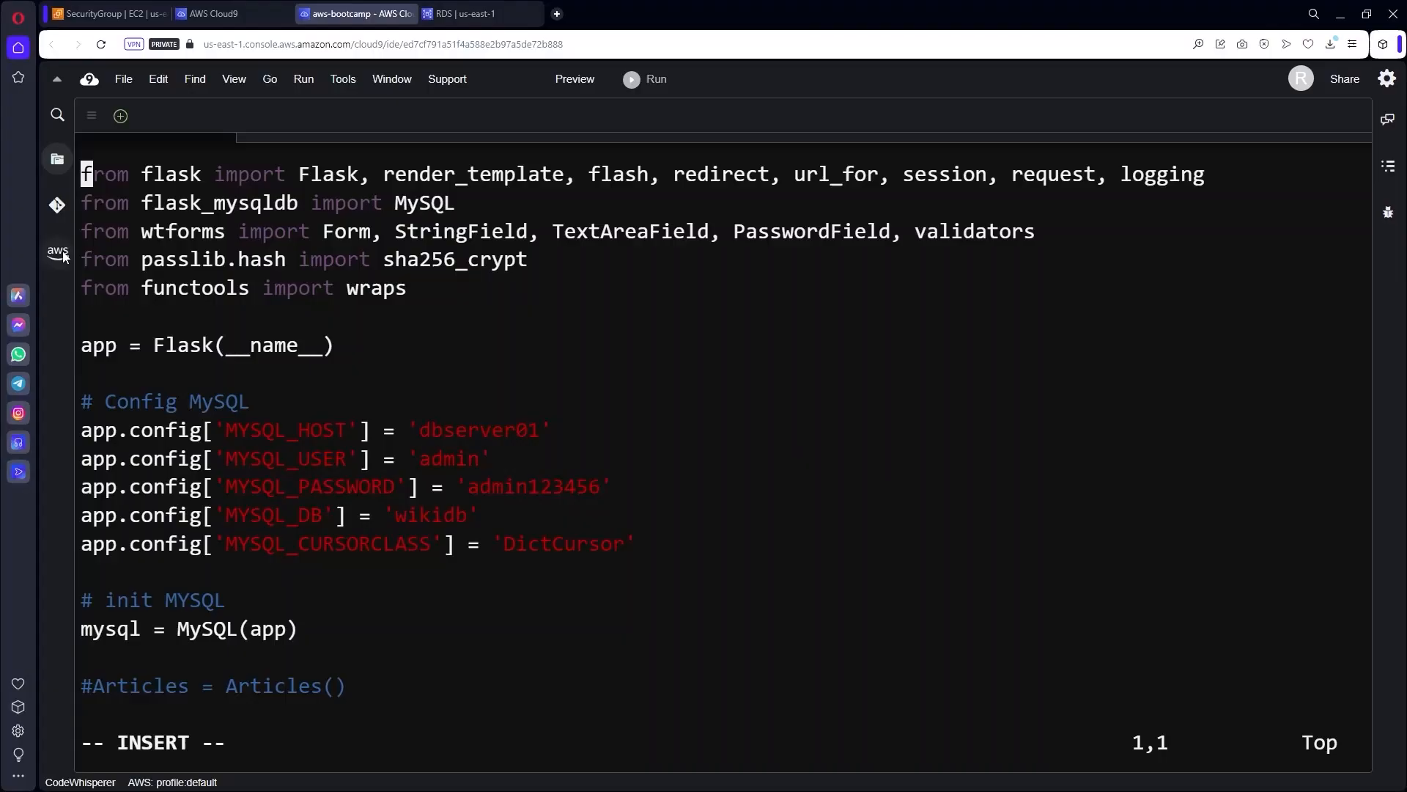
{"action": "key", "text": "Down"}
{"action": "key", "text": "Down"}
{"action": "key", "text": "Down"}
{"action": "key", "text": "Down"}
{"action": "key", "text": "Down"}
{"action": "key", "text": "Down"}
{"action": "key", "text": "Down"}
{"action": "key", "text": "Down"}
{"action": "key", "text": "Down"}
{"action": "key", "text": "Down"}
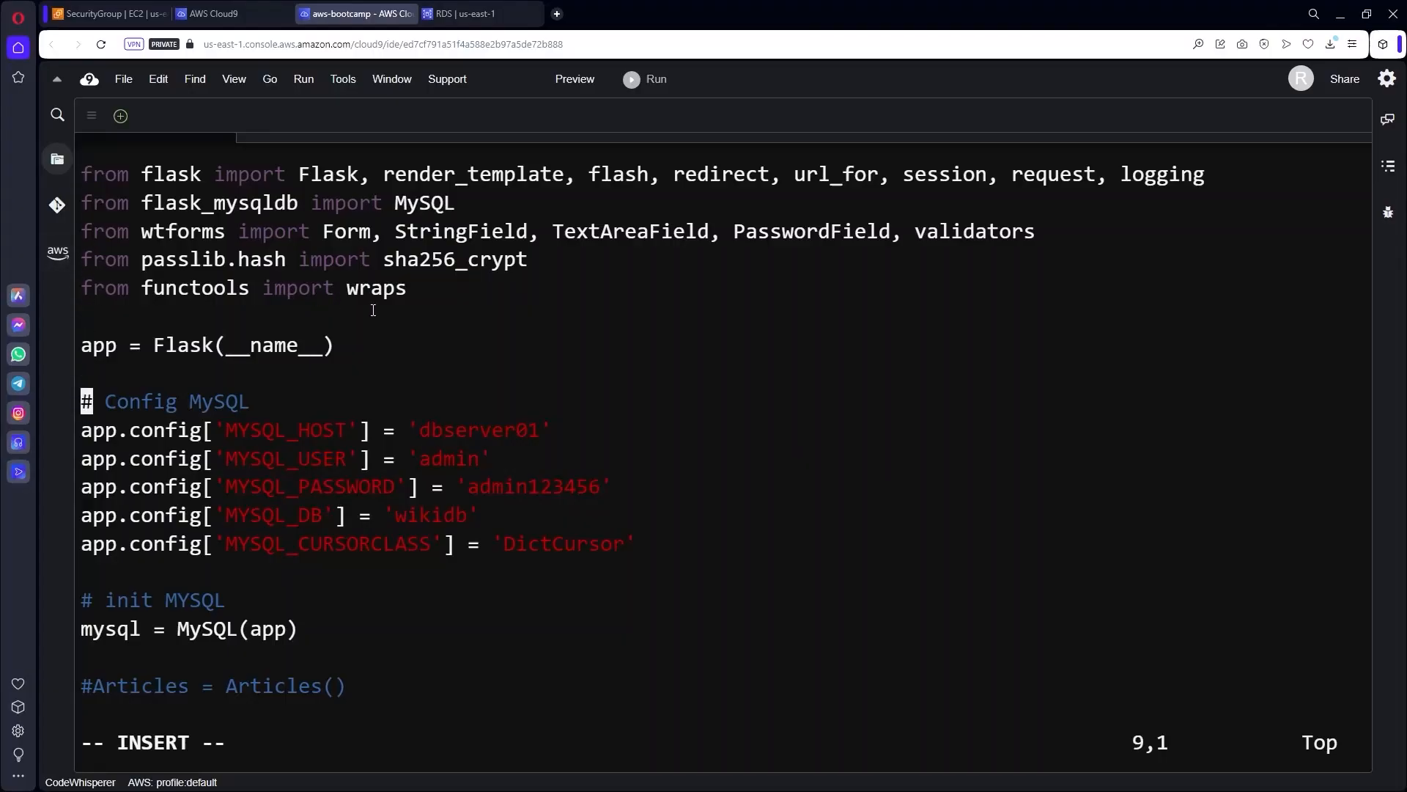
{"action": "key", "text": "Up"}
{"action": "key", "text": "Right"}
{"action": "key", "text": "Right"}
{"action": "key", "text": "Right"}
{"action": "key", "text": "Right"}
{"action": "key", "text": "Right"}
{"action": "key", "text": "Right"}
{"action": "key", "text": "Right"}
{"action": "key", "text": "Right"}
{"action": "key", "text": "Right"}
{"action": "key", "text": "Right"}
{"action": "key", "text": "Right"}
{"action": "key", "text": "Right"}
{"action": "key", "text": "Right"}
{"action": "key", "text": "Right"}
{"action": "key", "text": "Right"}
{"action": "key", "text": "Right"}
{"action": "key", "text": "Right"}
{"action": "key", "text": "Right"}
{"action": "key", "text": "Right"}
{"action": "key", "text": "Right"}
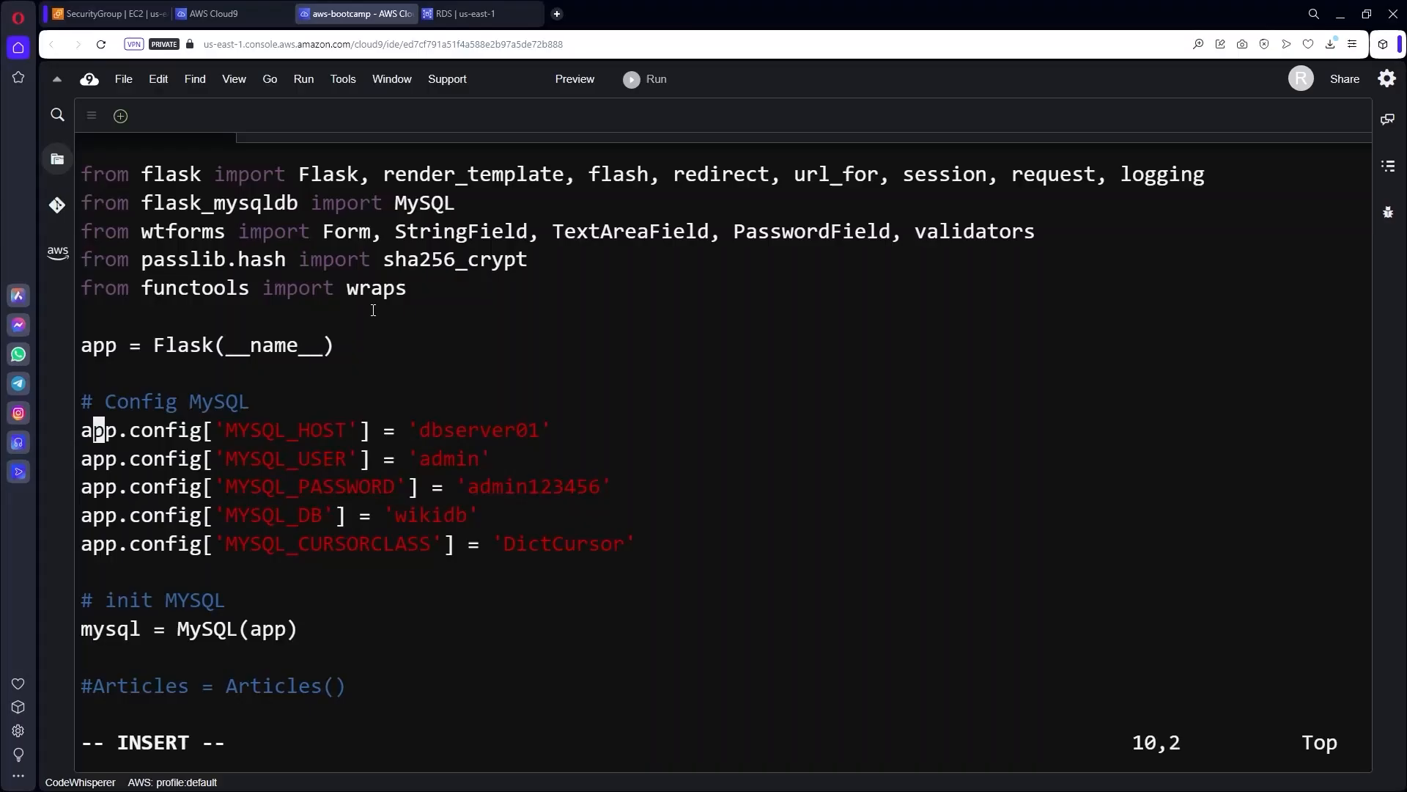
{"action": "key", "text": "Right"}
{"action": "key", "text": "Right"}
{"action": "key", "text": "Right"}
{"action": "key", "text": "Right"}
{"action": "key", "text": "Right"}
{"action": "key", "text": "Right"}
{"action": "key", "text": "Left"}
{"action": "key", "text": "Delete"}
{"action": "key", "text": "Delete"}
{"action": "key", "text": "Delete"}
{"action": "key", "text": "Delete"}
{"action": "key", "text": "Delete"}
{"action": "key", "text": "Delete"}
{"action": "key", "text": "Delete"}
{"action": "key", "text": "Delete"}
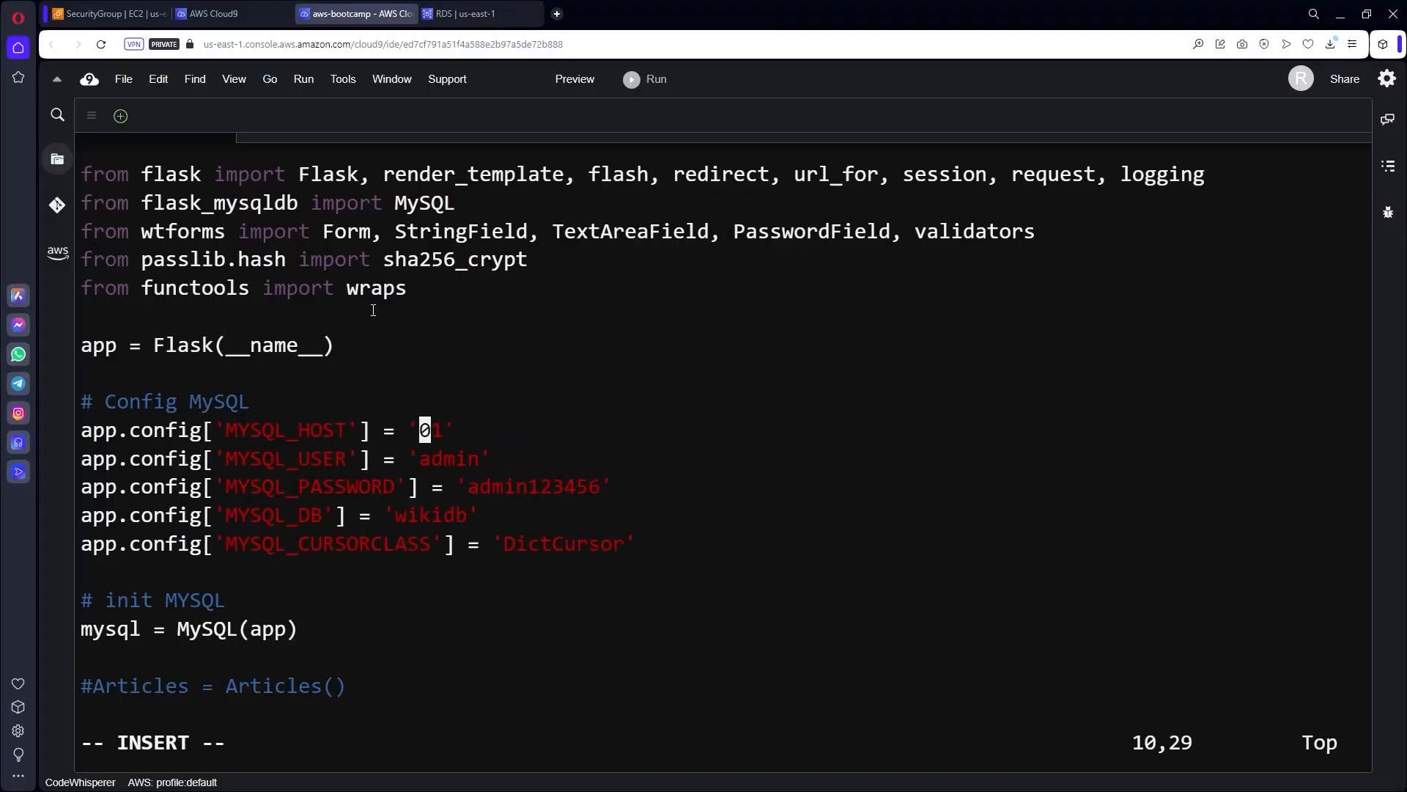
{"action": "key", "text": "Delete"}
{"action": "key", "text": "Delete"}
Copy the awsuse1db01 RDS endpoint and paste it as the MYSQL_HOST value in wiki.py.
{"action": "left_click", "coordinate": [465, 13]}
{"action": "left_click", "coordinate": [479, 391]}
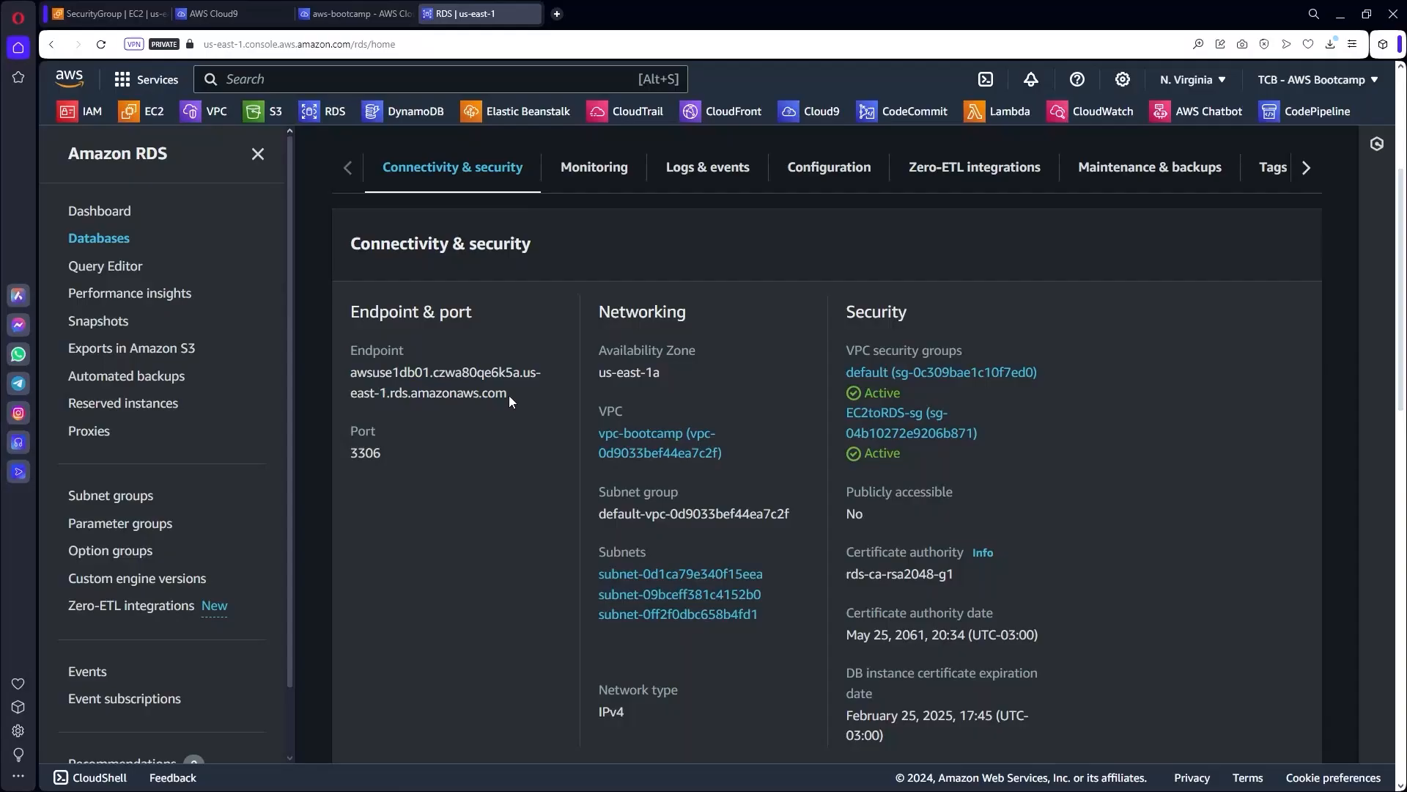
{"action": "left_click_drag", "start_coordinate": [508, 394], "coordinate": [351, 372]}
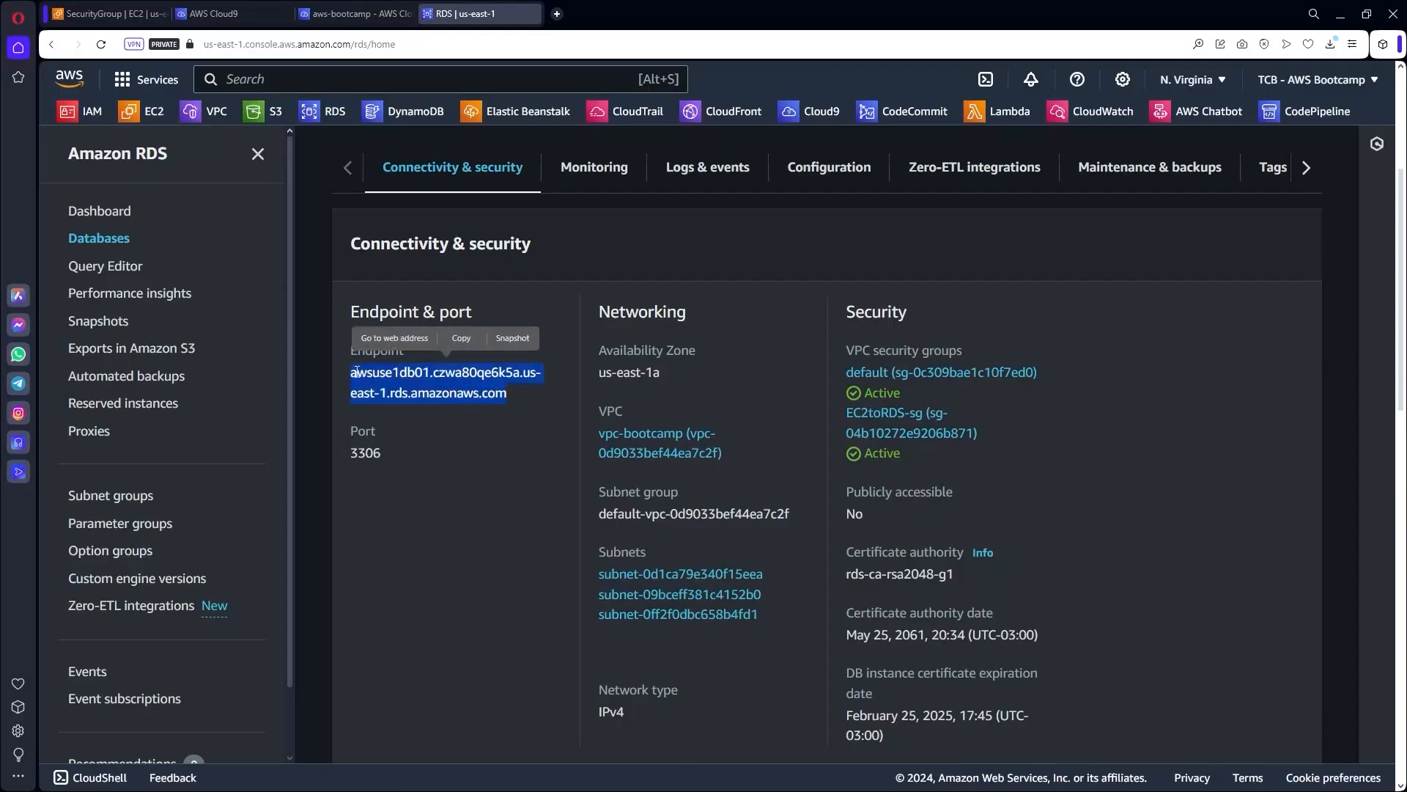
{"action": "right_click", "coordinate": [363, 378]}
{"action": "left_click", "coordinate": [397, 419]}
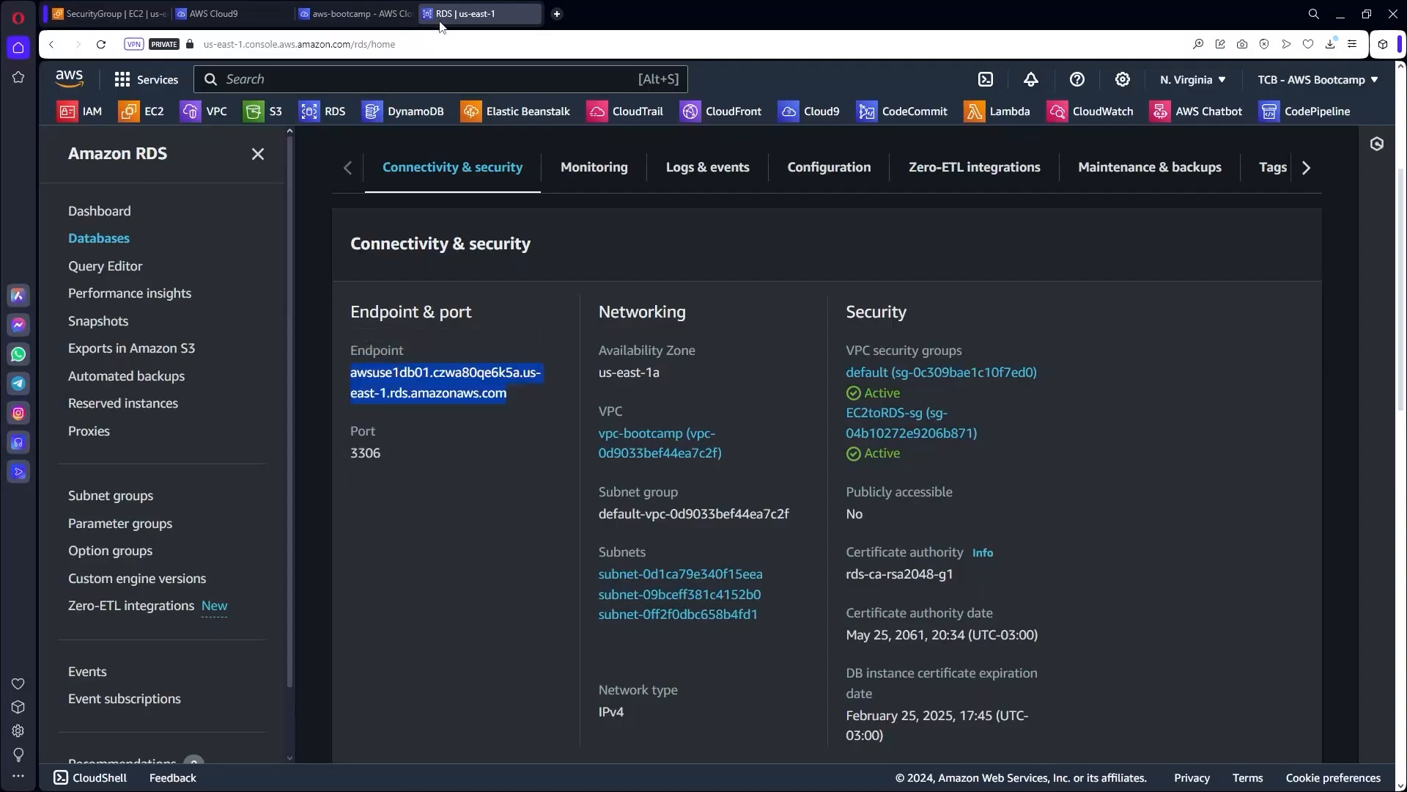
{"action": "left_click", "coordinate": [370, 10]}
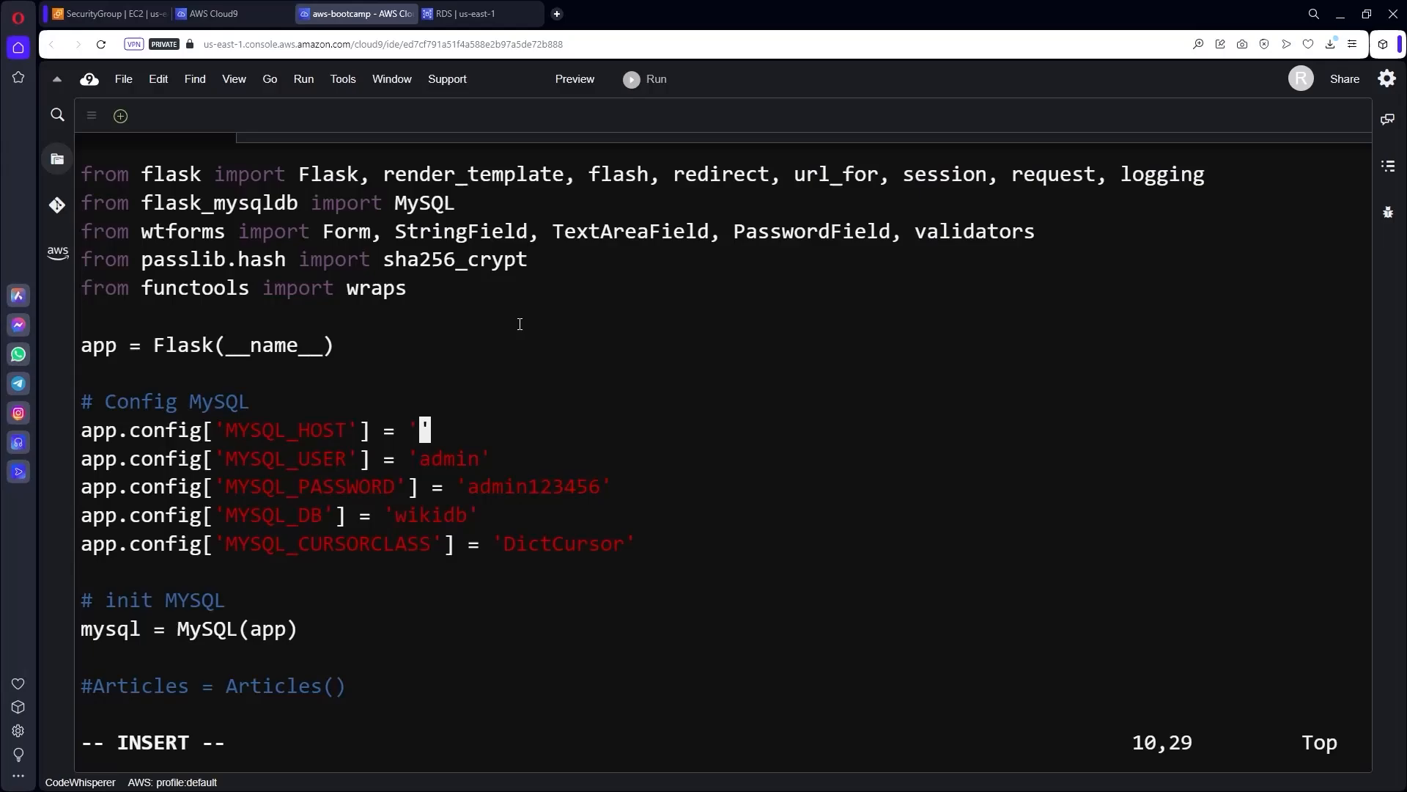
{"action": "key", "text": "ctrl+v"}
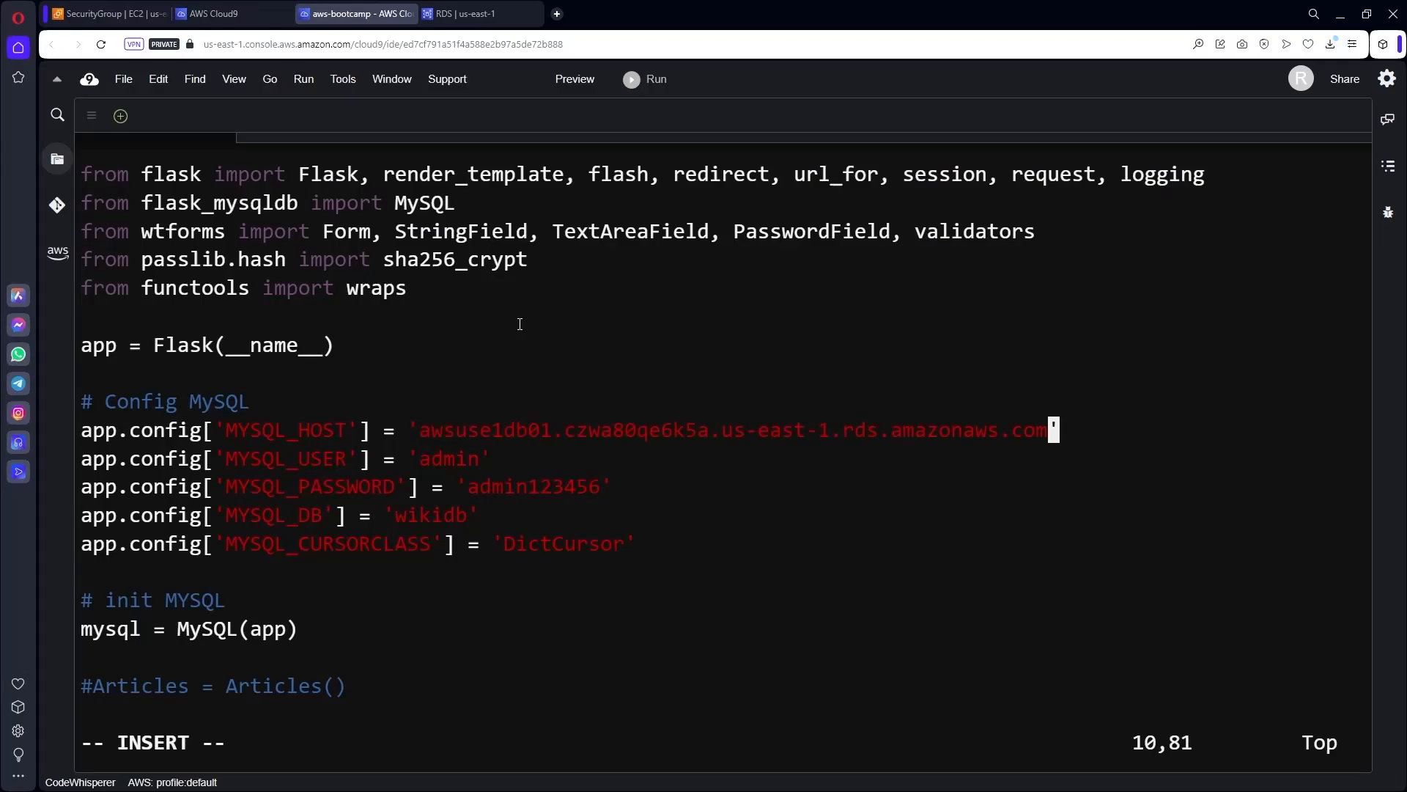
Change the MYSQL_USER value from admin to wiki.
{"action": "key", "text": "Down"}
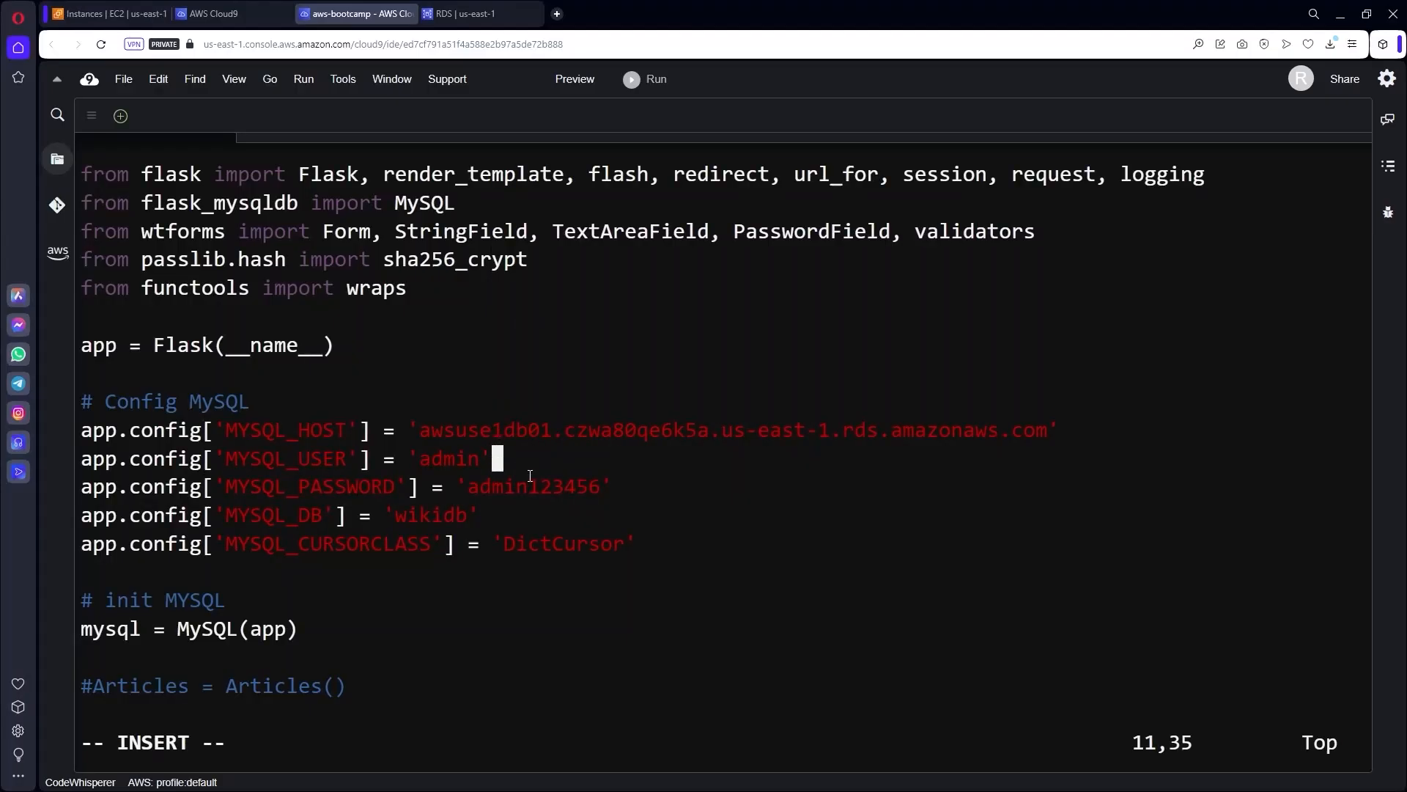
{"action": "key", "text": "Left"}
{"action": "key", "text": "Left"}
{"action": "key", "text": "Left"}
{"action": "key", "text": "Left"}
{"action": "key", "text": "Left"}
{"action": "key", "text": "BackSpace"}
{"action": "key", "text": "Delete"}
{"action": "key", "text": "Delete"}
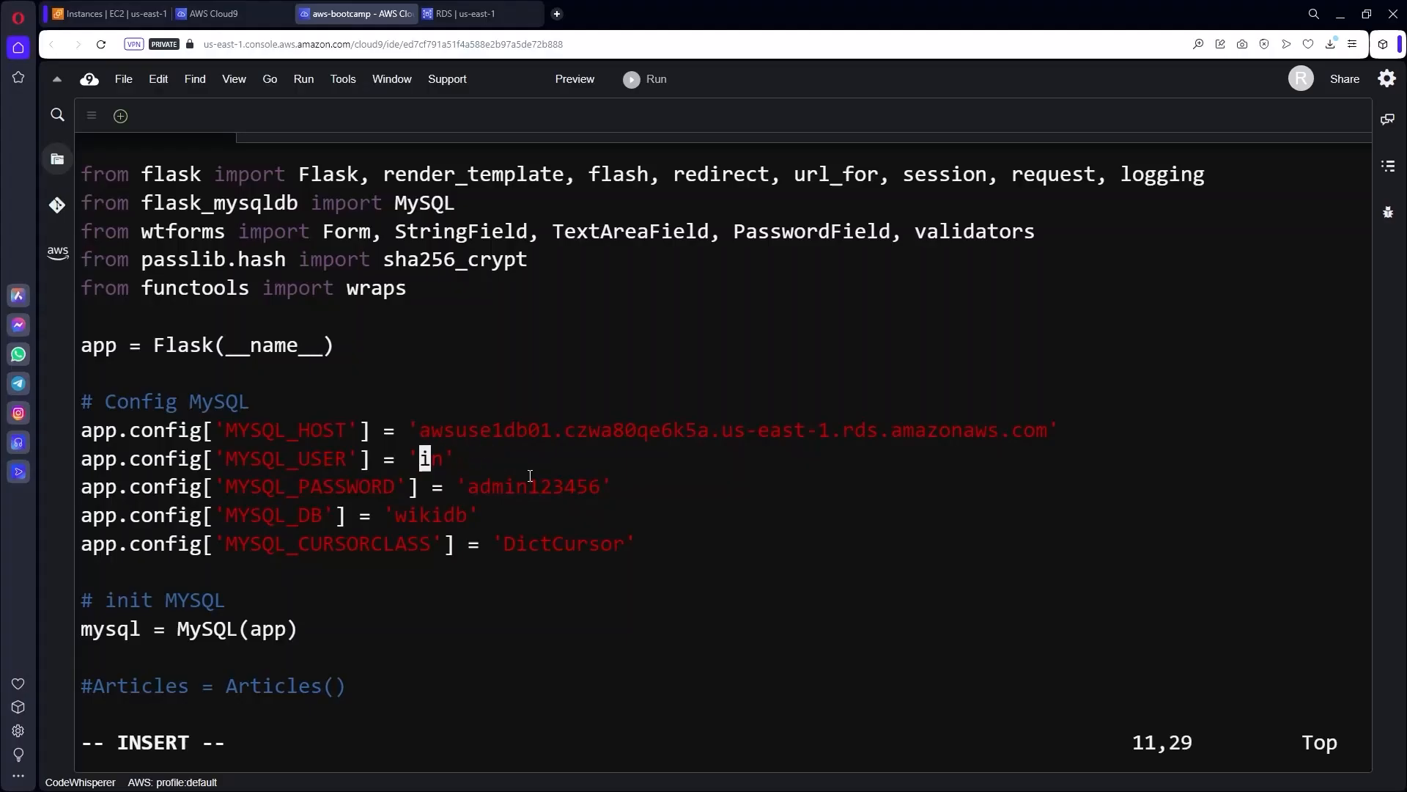
{"action": "key", "text": "Delete"}
{"action": "key", "text": "Delete"}
{"action": "type", "text": "wiki"}
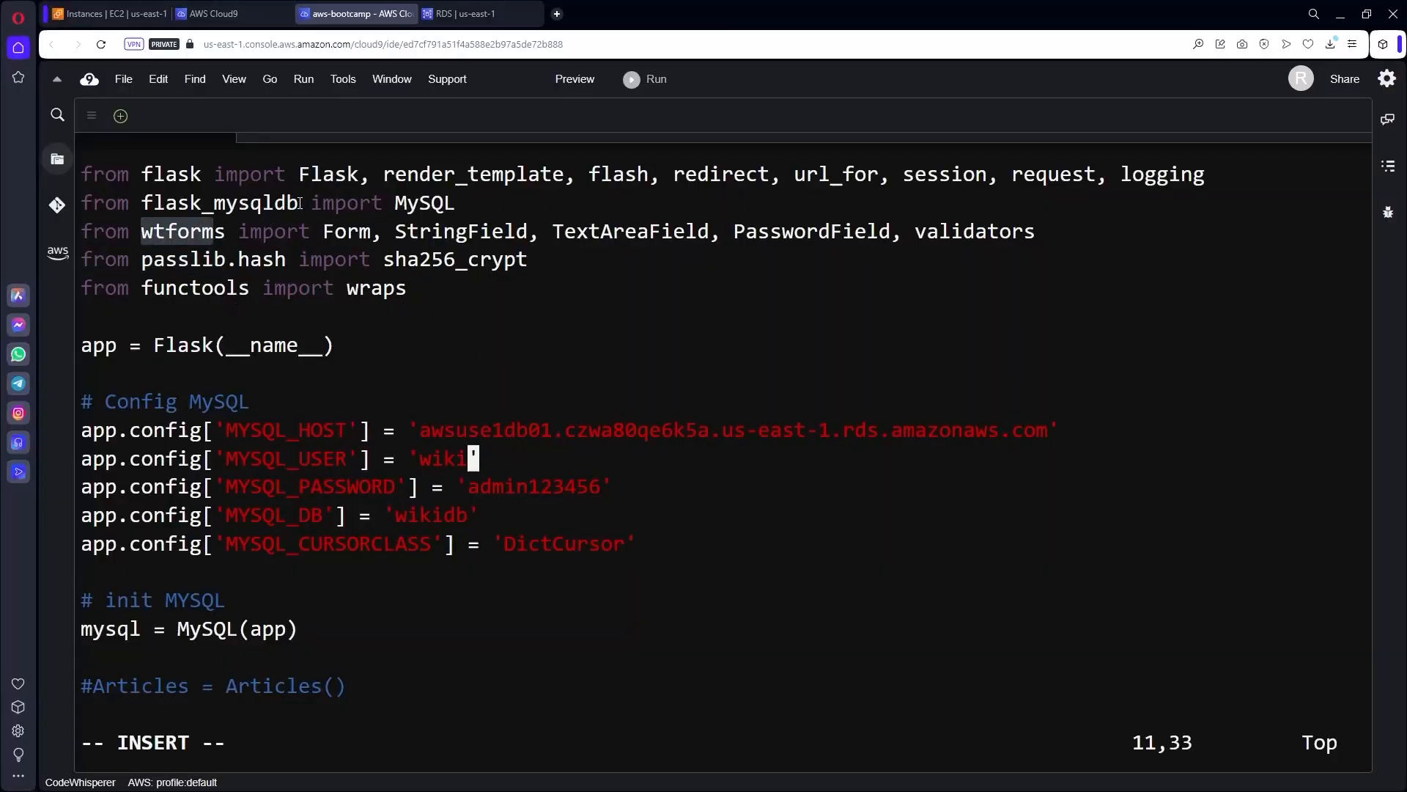
Leave insert mode and save wiki.py with :x, returning to the shell.
{"action": "left_click_drag", "start_coordinate": [299, 203], "coordinate": [146, 198]}
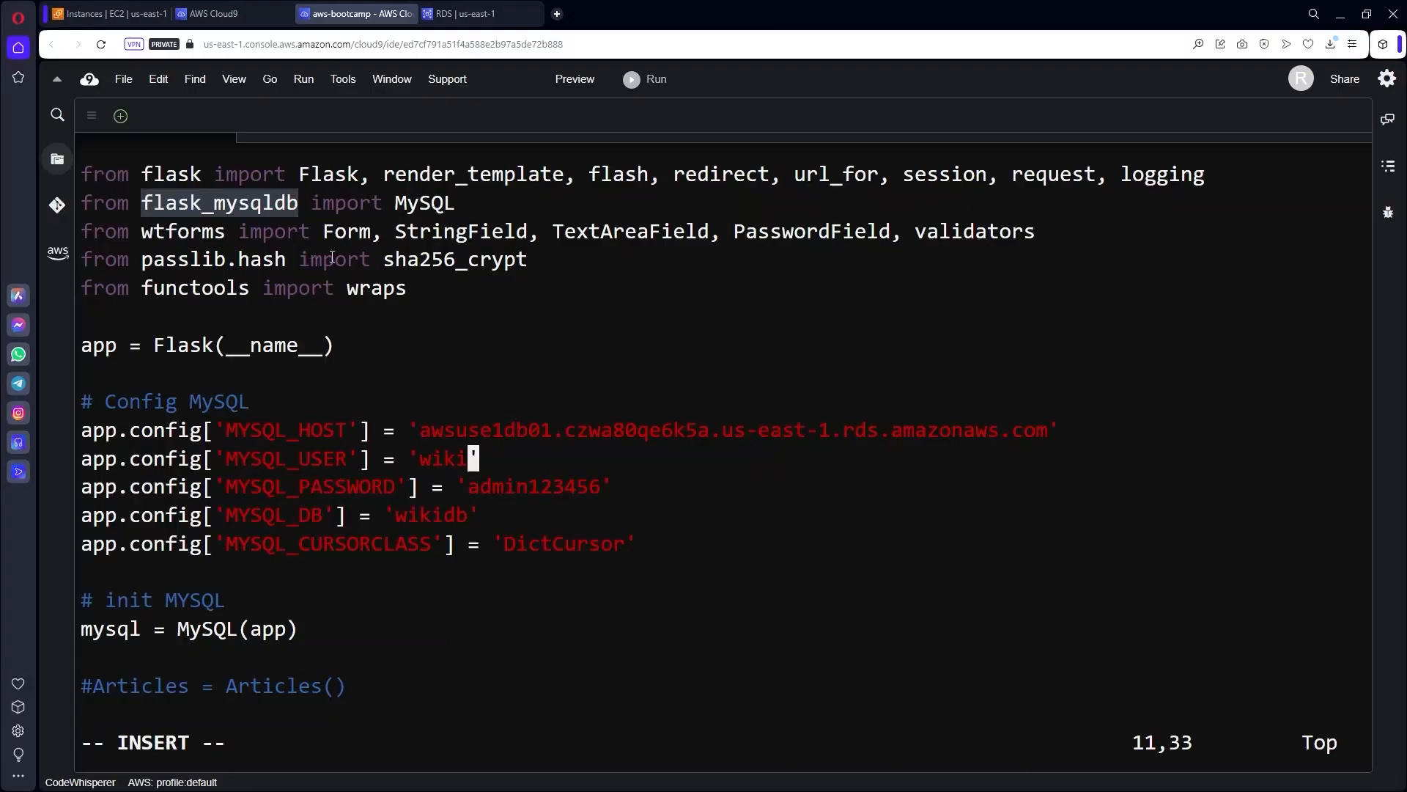
{"action": "left_click", "coordinate": [494, 458]}
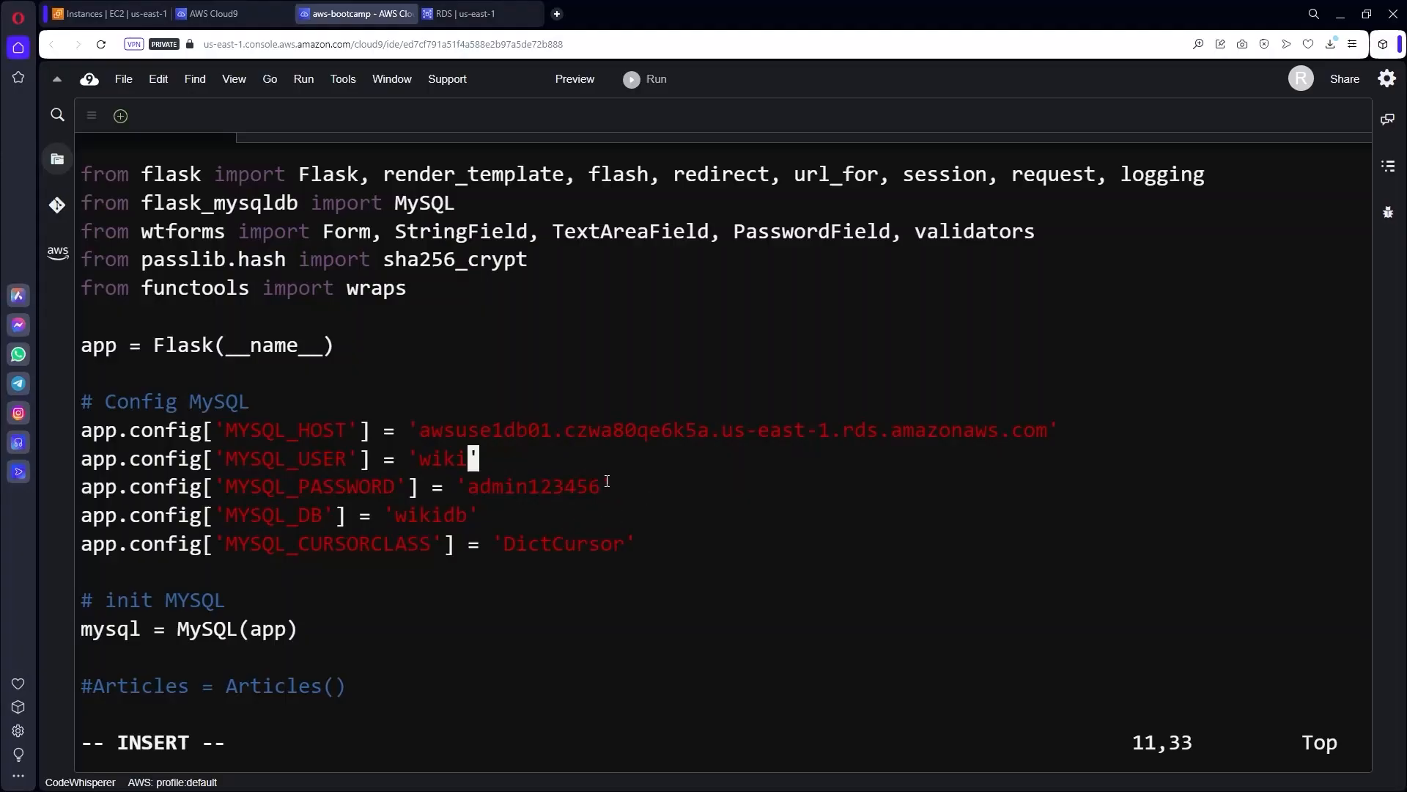
{"action": "key", "text": "Escape"}
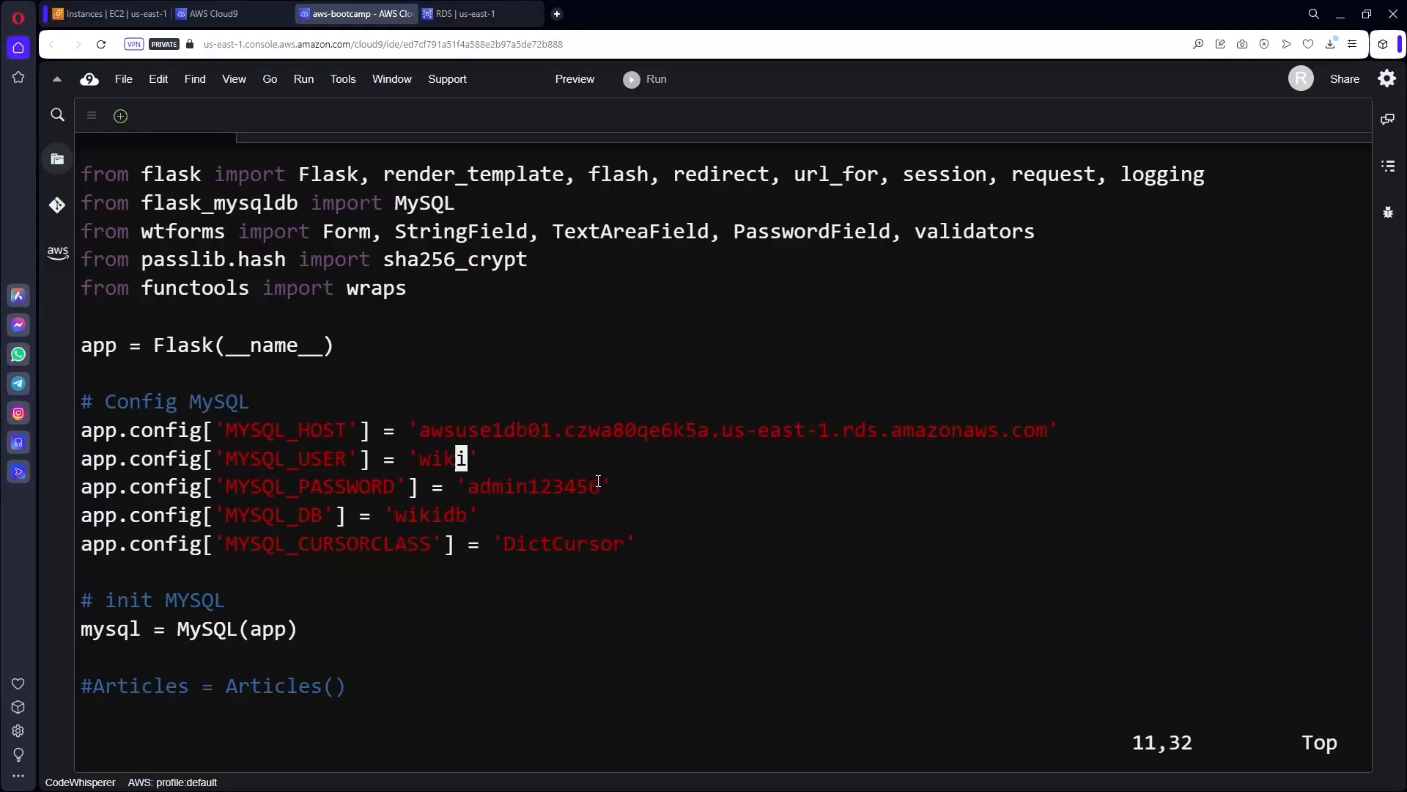
{"action": "key", "text": "Escape"}
{"action": "type", "text": ":x"}
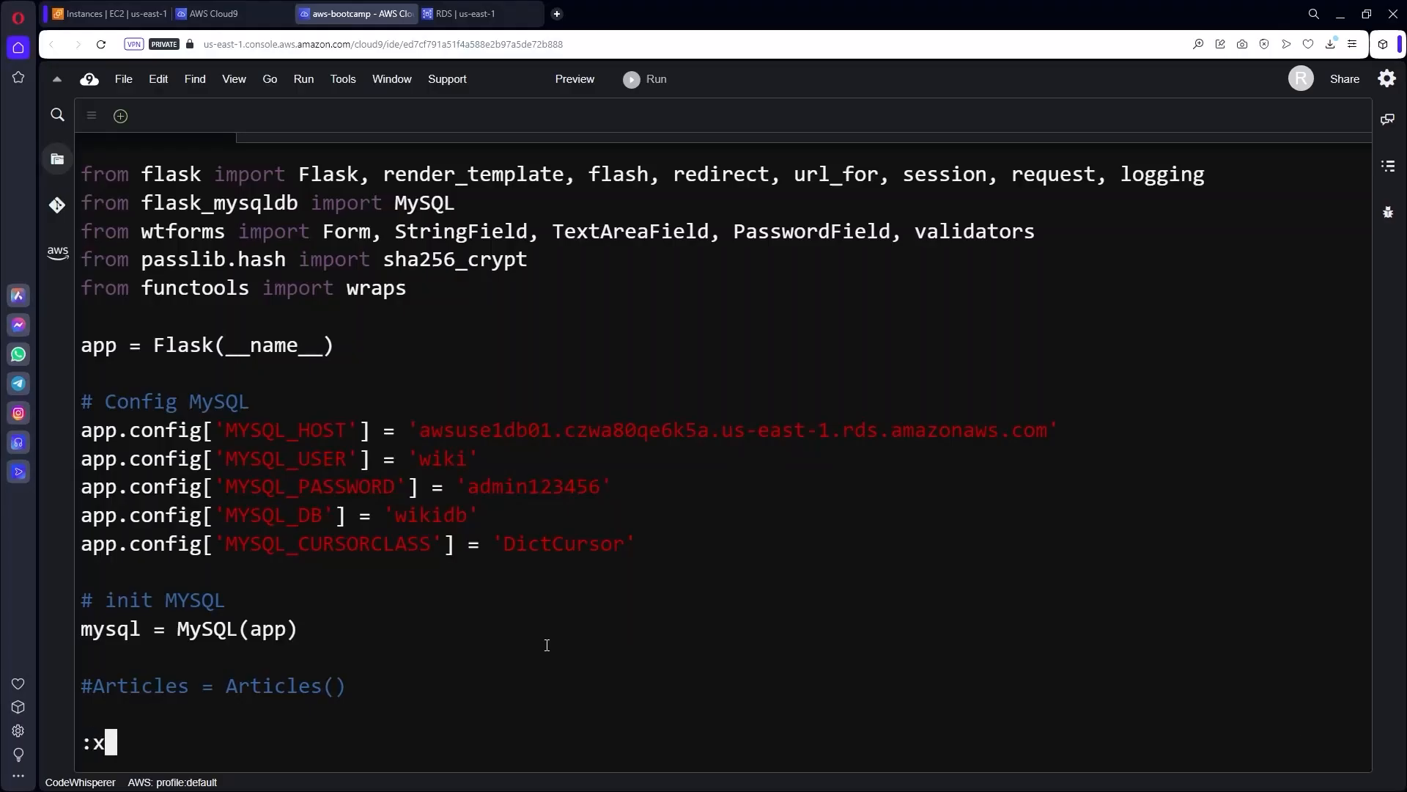
{"action": "key", "text": "Return"}
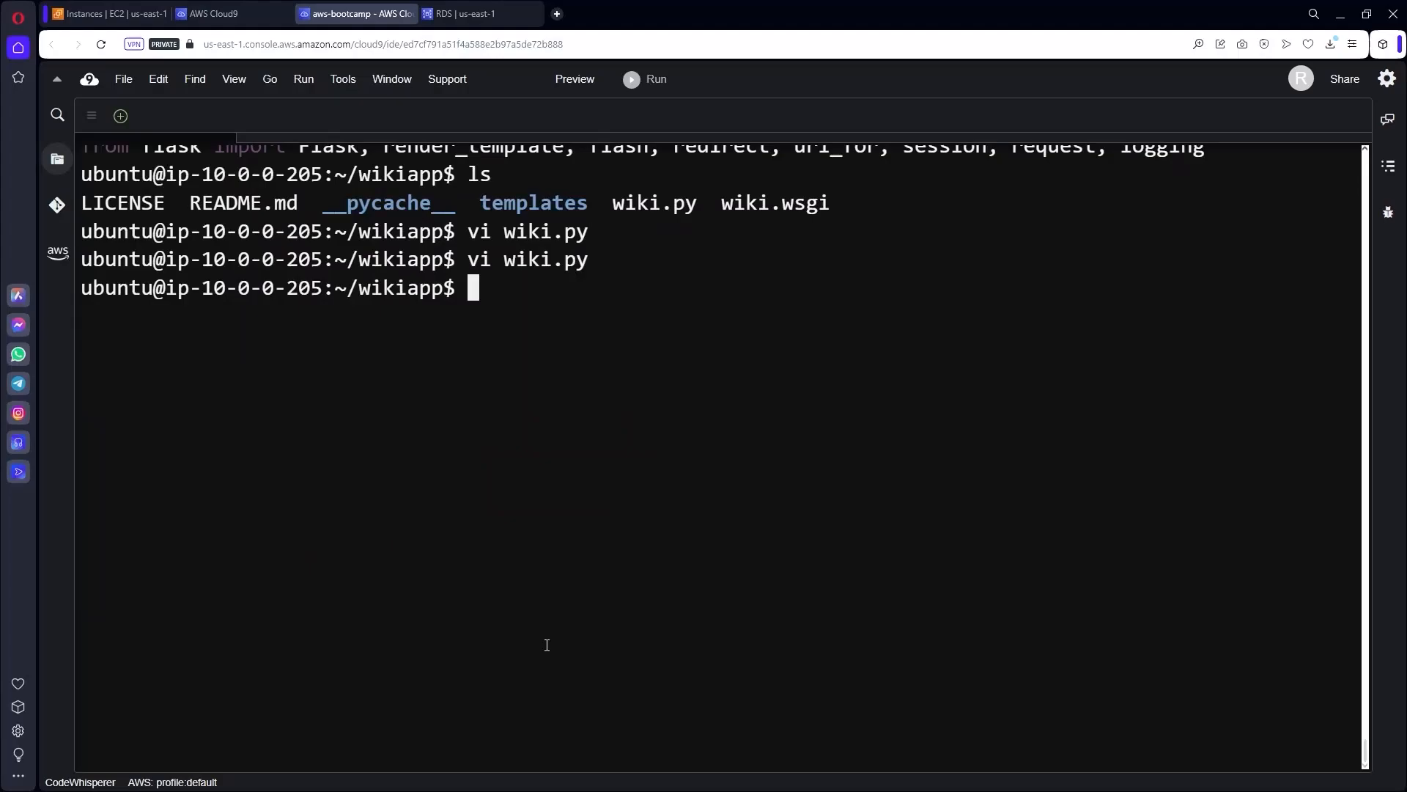
Run python3 wiki.py on port 8080 and copy awsuse1app01's public IPv4 34.239.187.127.
{"action": "type", "text": "python"}
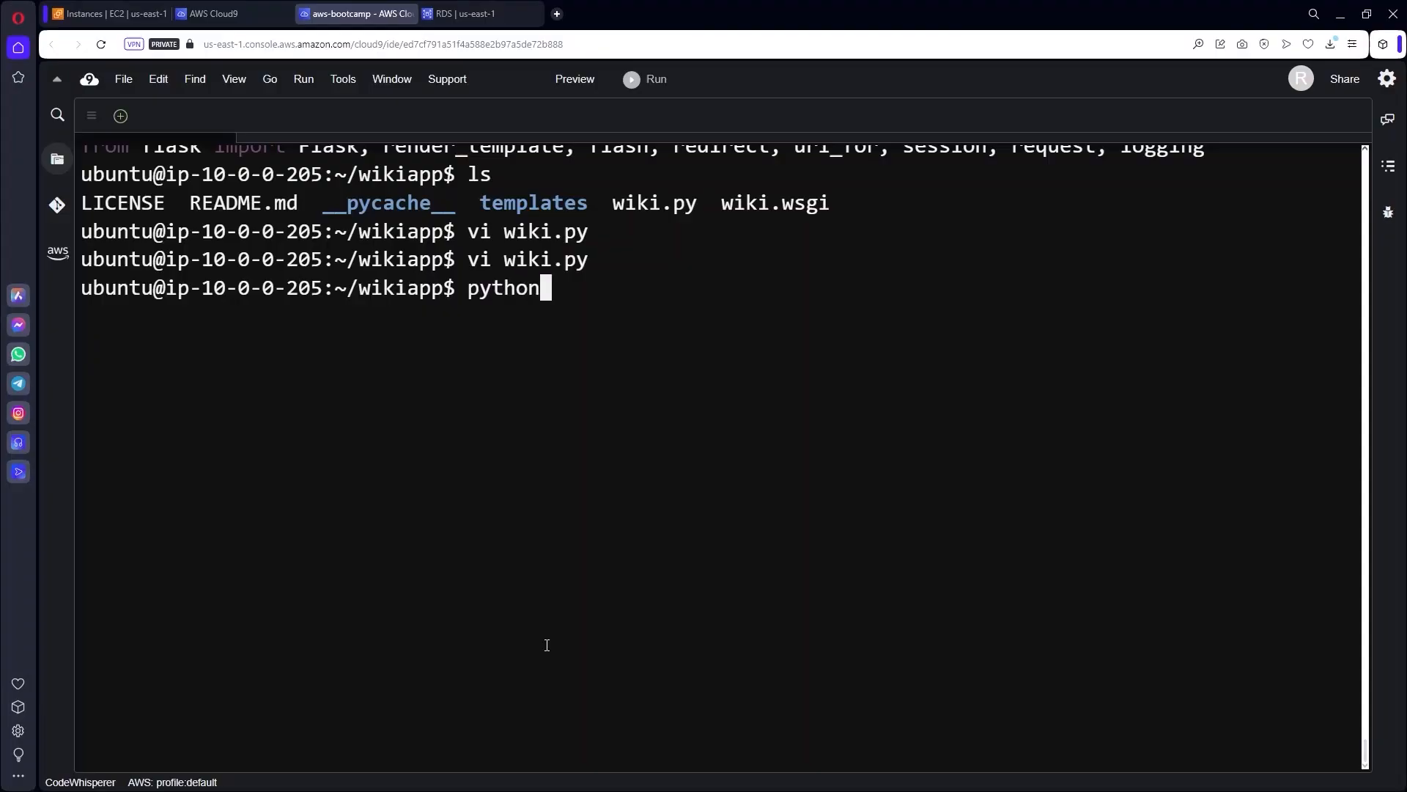
{"action": "type", "text": "3 wiki"}
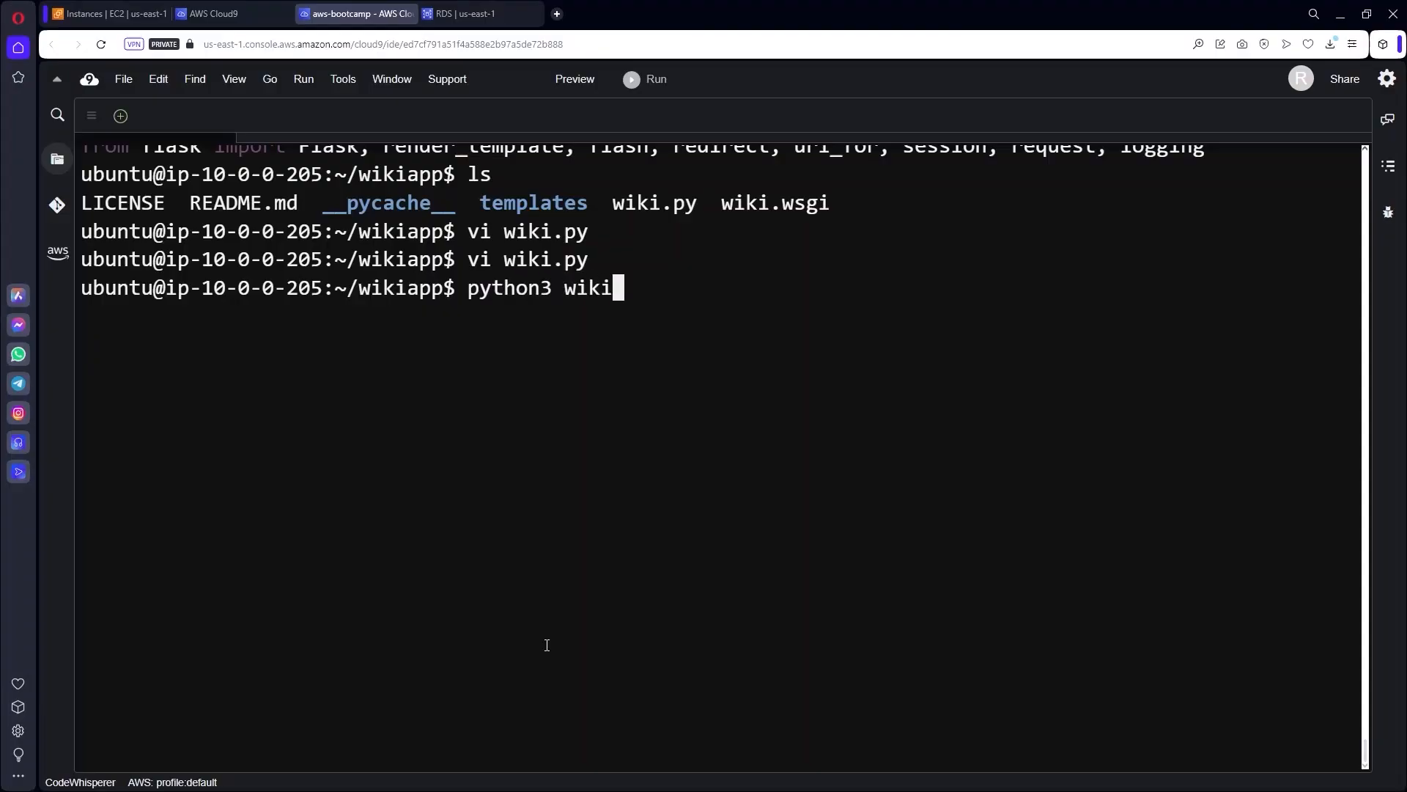
{"action": "type", "text": ";"}
{"action": "type", "text": "py"}
{"action": "key", "text": "Return"}
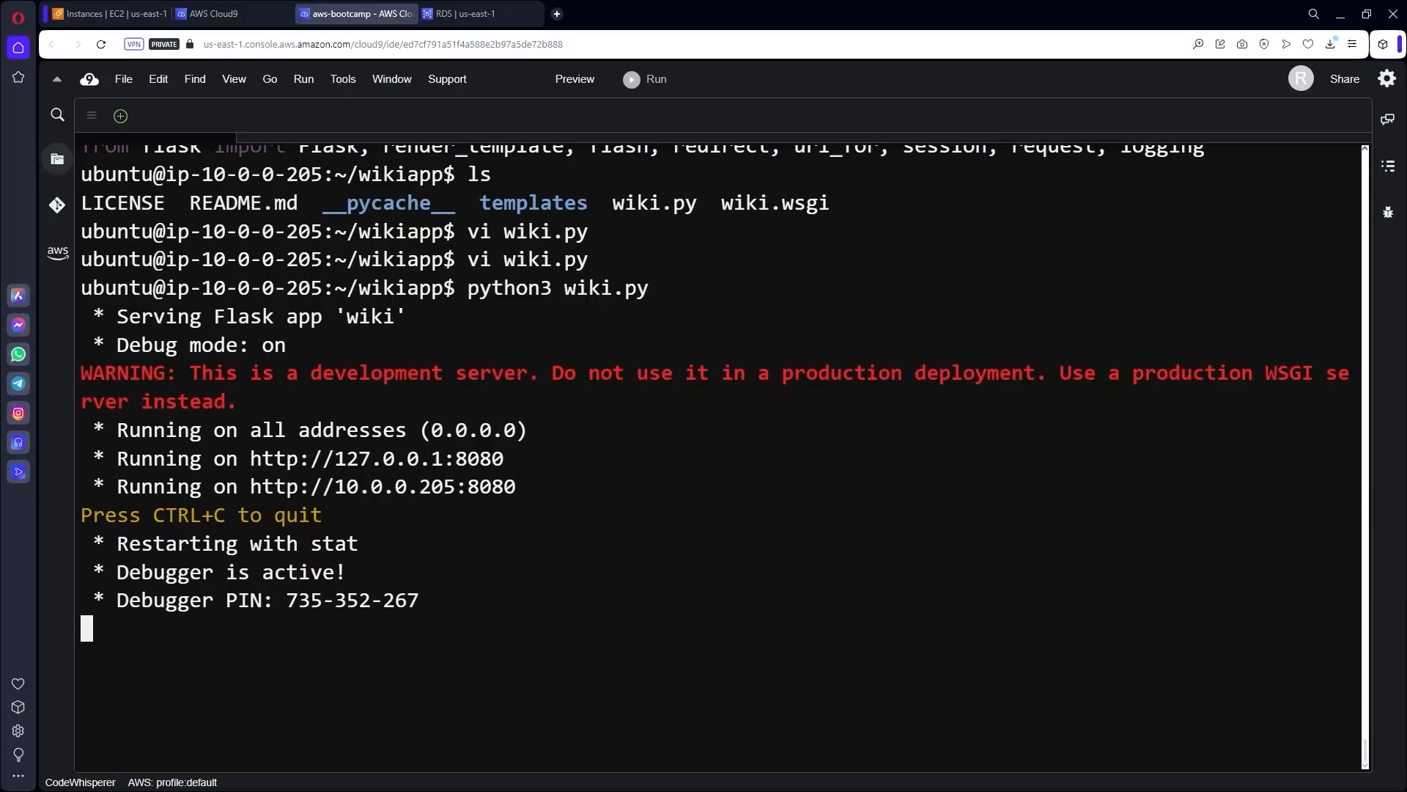
{"action": "left_click", "coordinate": [115, 14]}
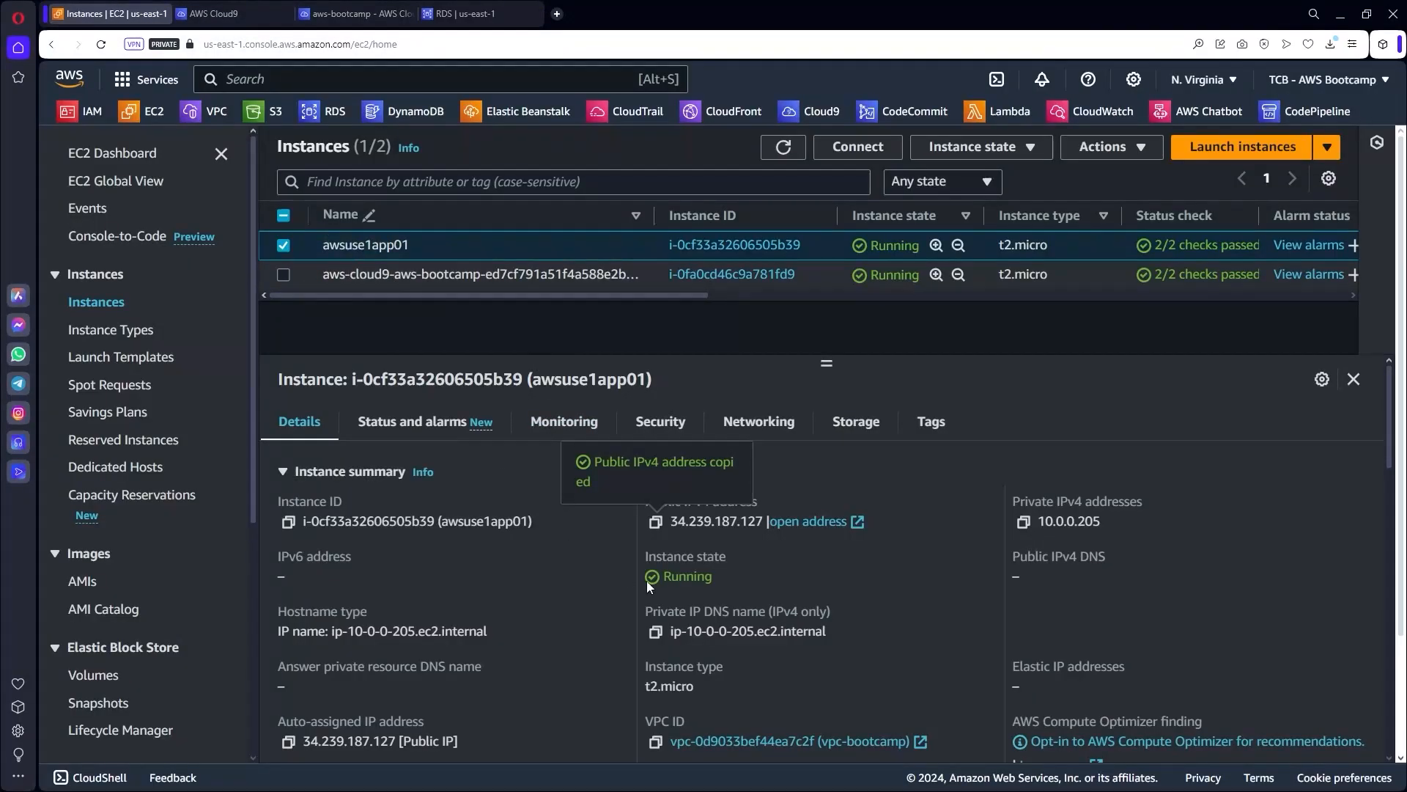
{"action": "left_click", "coordinate": [656, 523]}
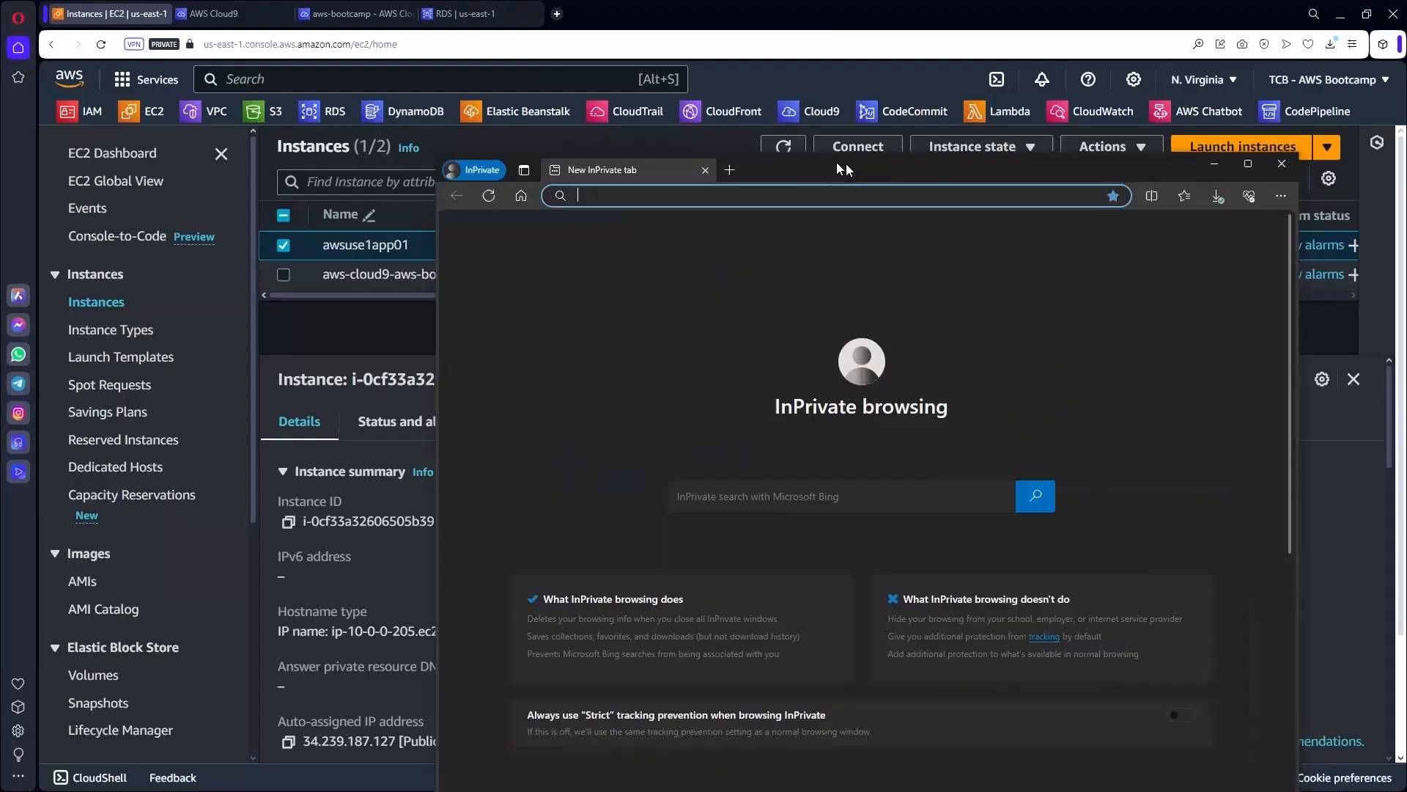
{"action": "left_click_drag", "start_coordinate": [842, 166], "coordinate": [678, 93]}
Load 34.239.187.127:8080 in the InPrivate window to show the ABC Company Wiki home page.
{"action": "left_click", "coordinate": [1081, 93]}
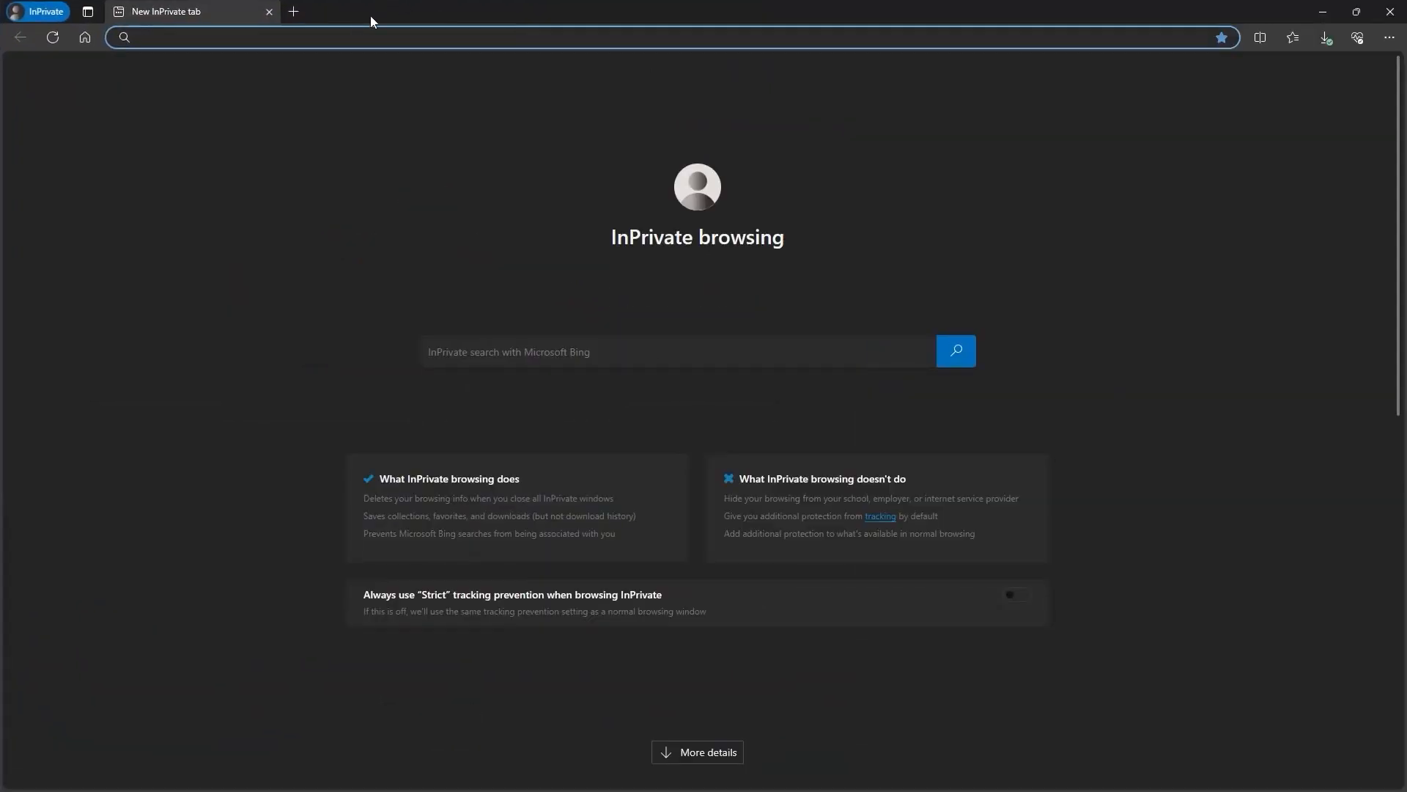
{"action": "key", "text": "ctrl+v"}
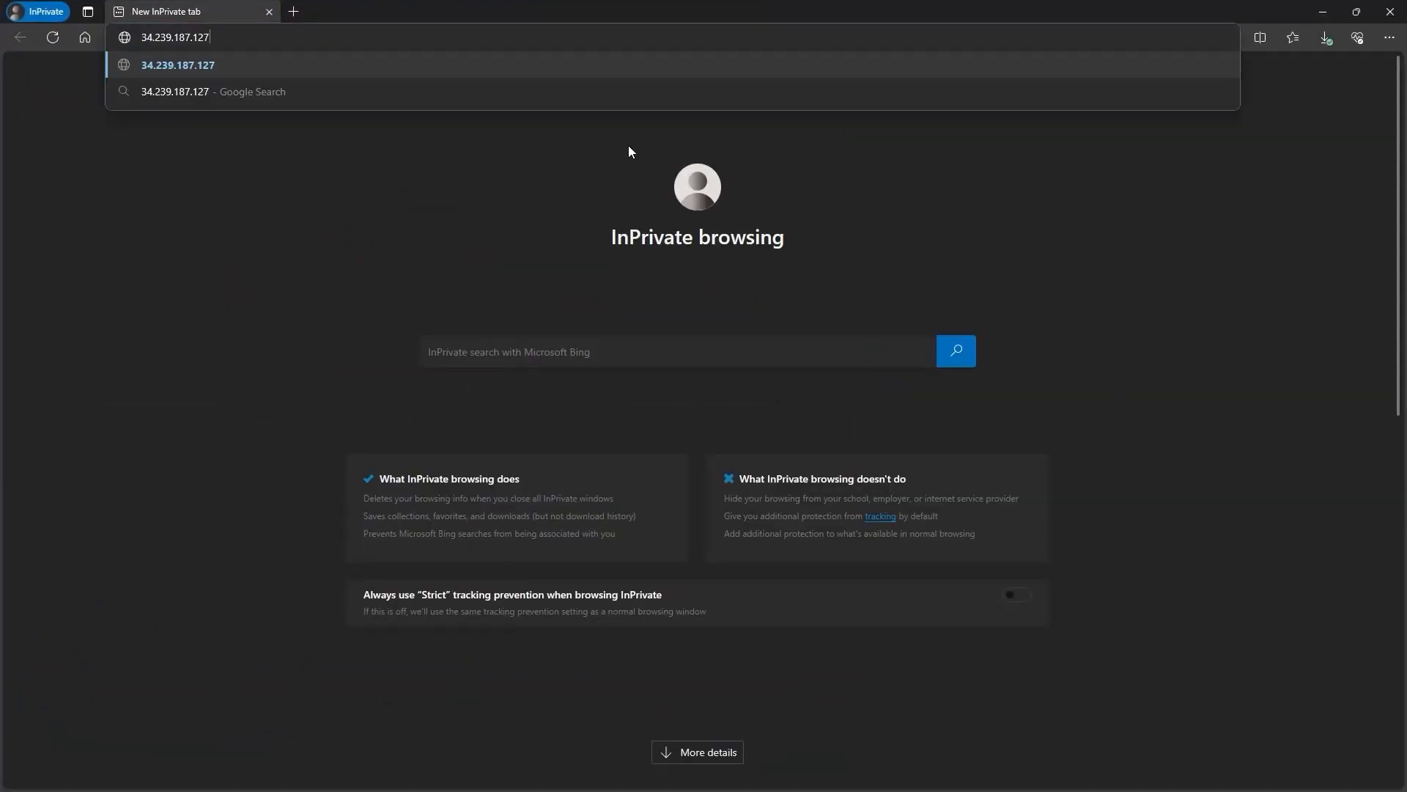
{"action": "type", "text": ":8080"}
{"action": "key", "text": "Return"}
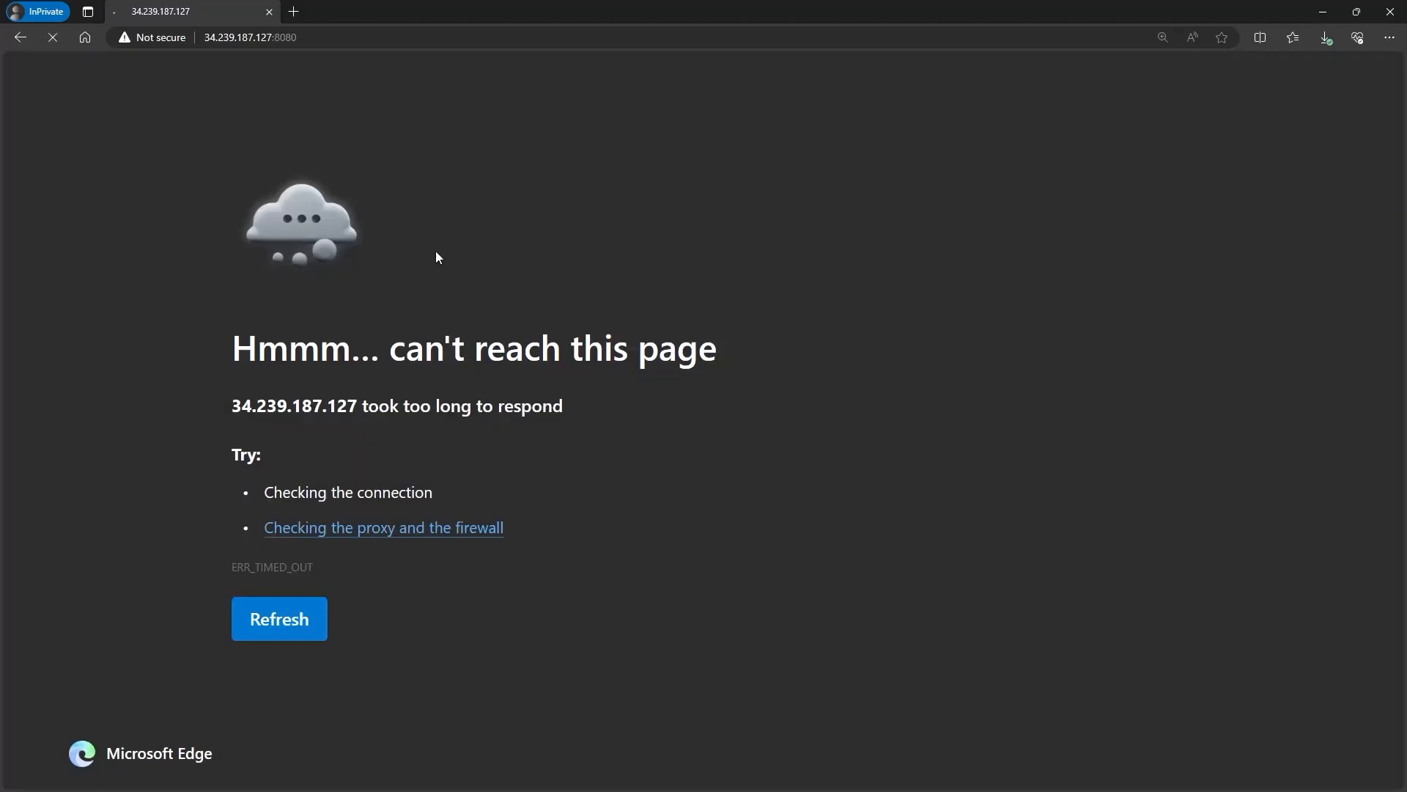
{"action": "left_click", "coordinate": [1357, 12]}
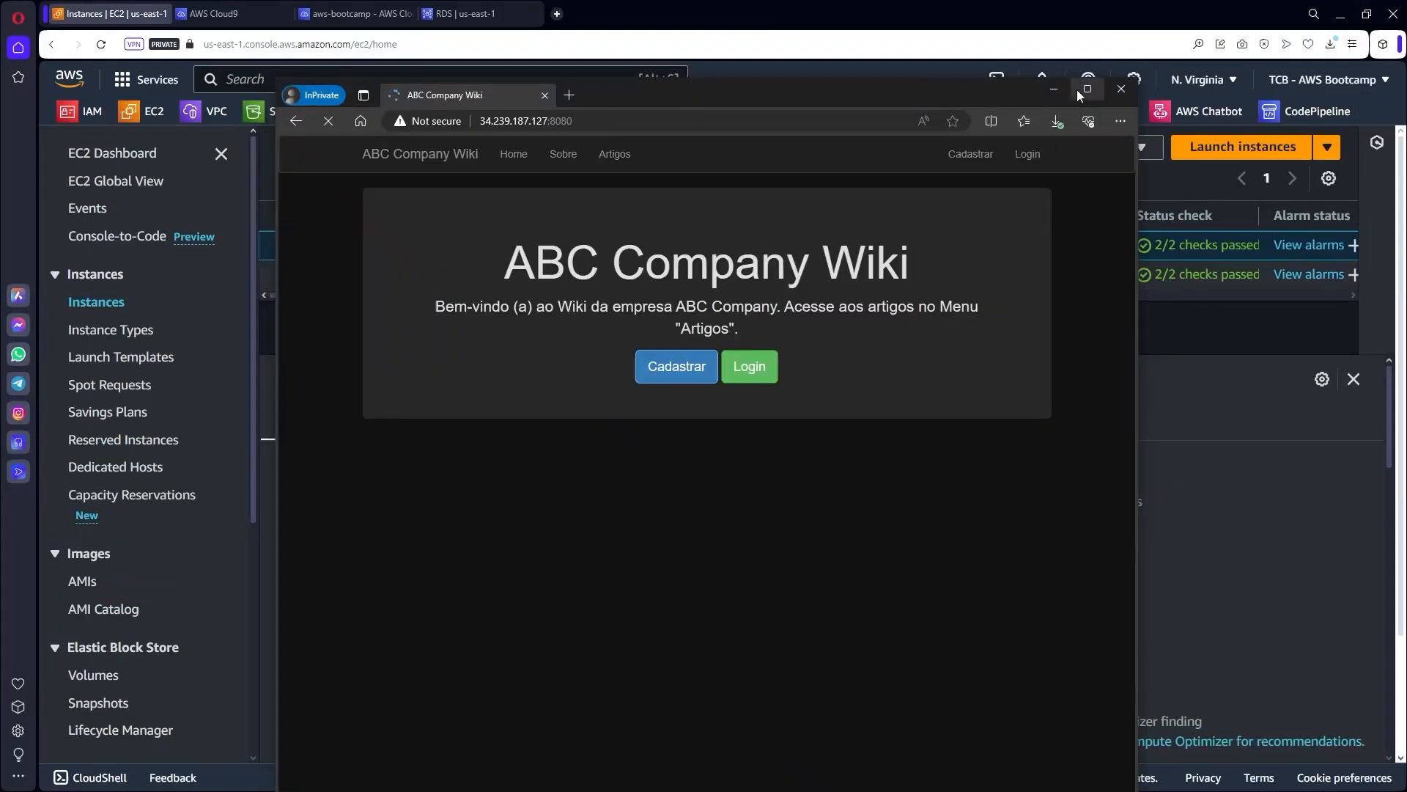
Maximize the wiki window, zoom the page in, and open the Login page.
{"action": "left_click", "coordinate": [1086, 91]}
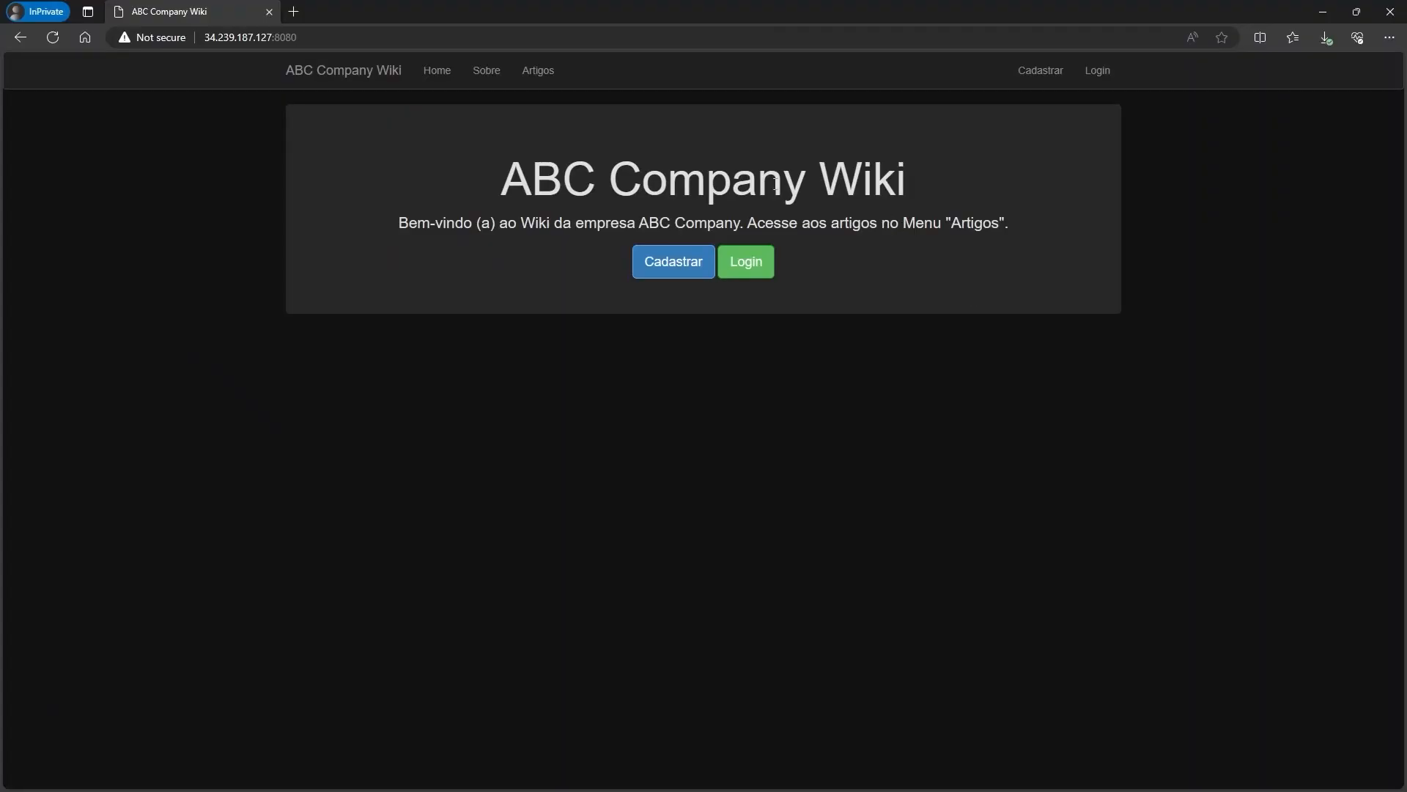
{"action": "key", "text": "ctrl+plus"}
{"action": "key", "text": "ctrl+plus"}
{"action": "key", "text": "ctrl+plus"}
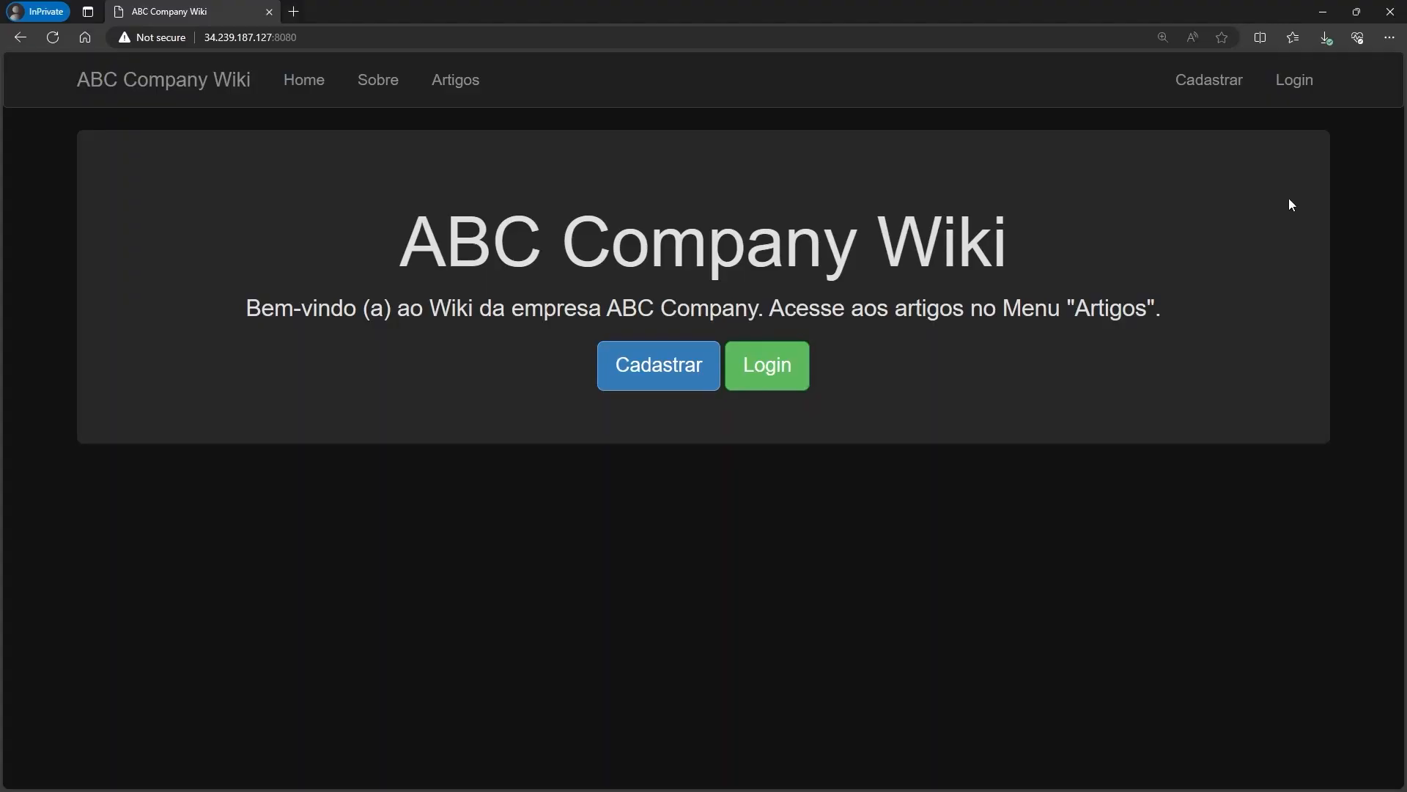
{"action": "left_click", "coordinate": [766, 370]}
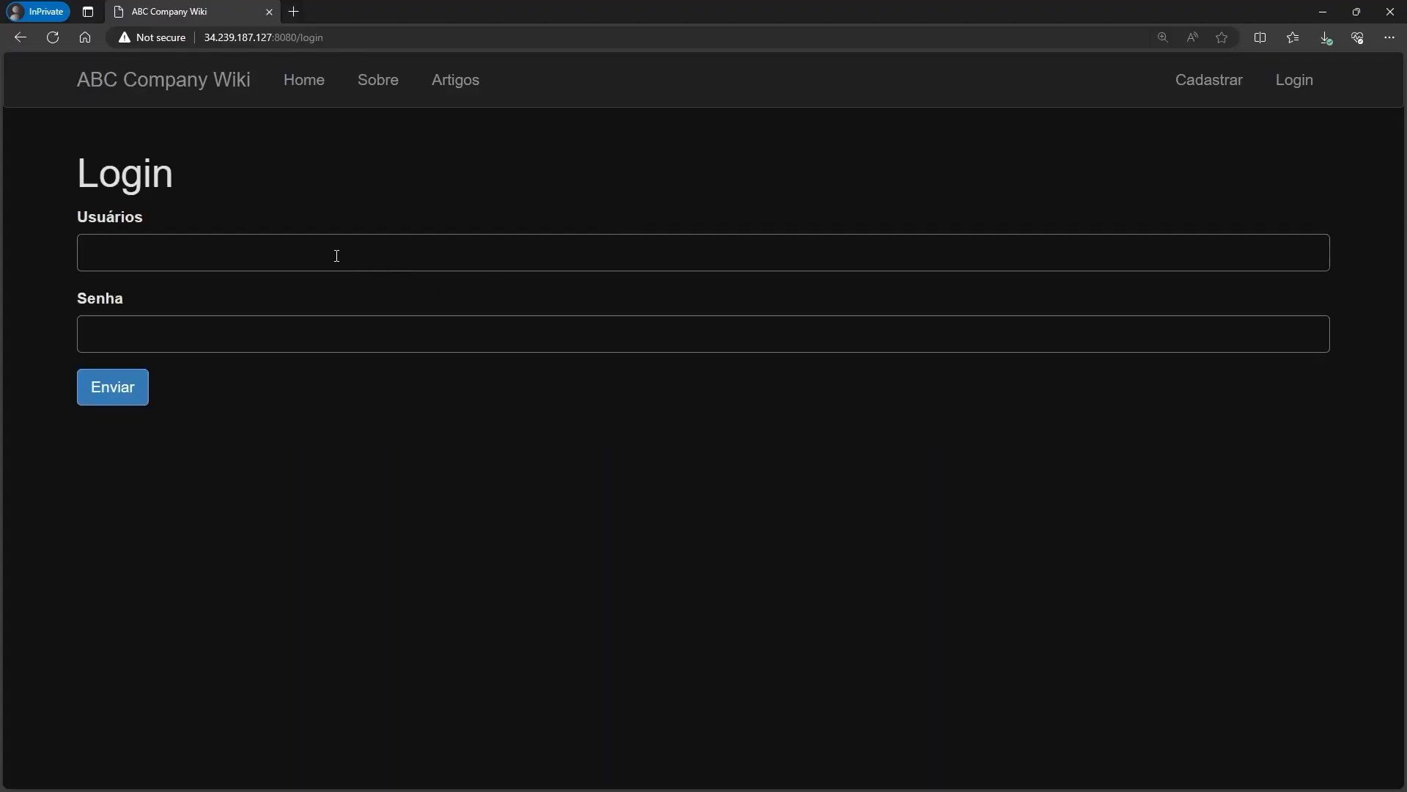
Log in with username admin and the account password, submitting with Enviar.
{"action": "left_click", "coordinate": [336, 255]}
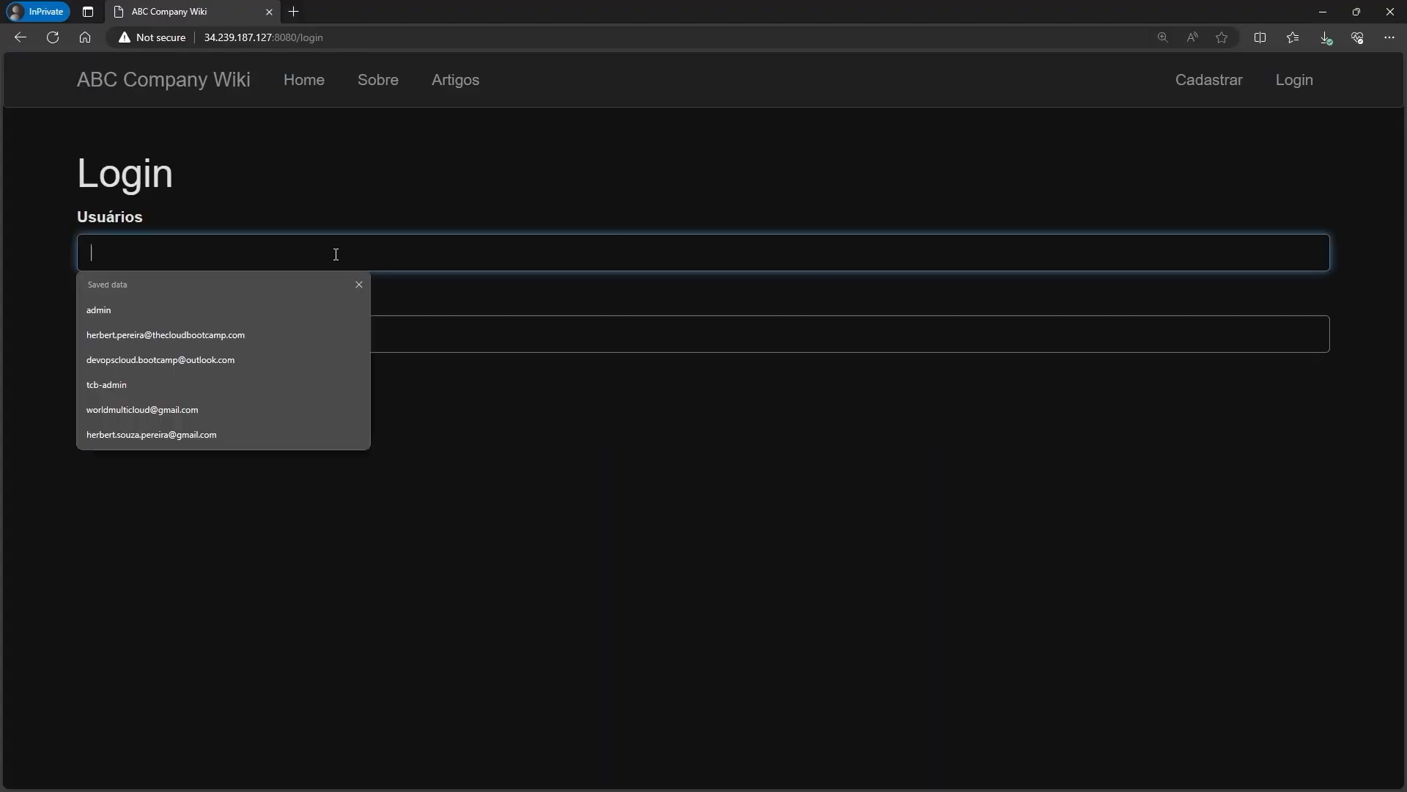
{"action": "type", "text": "admin"}
{"action": "key", "text": "Tab"}
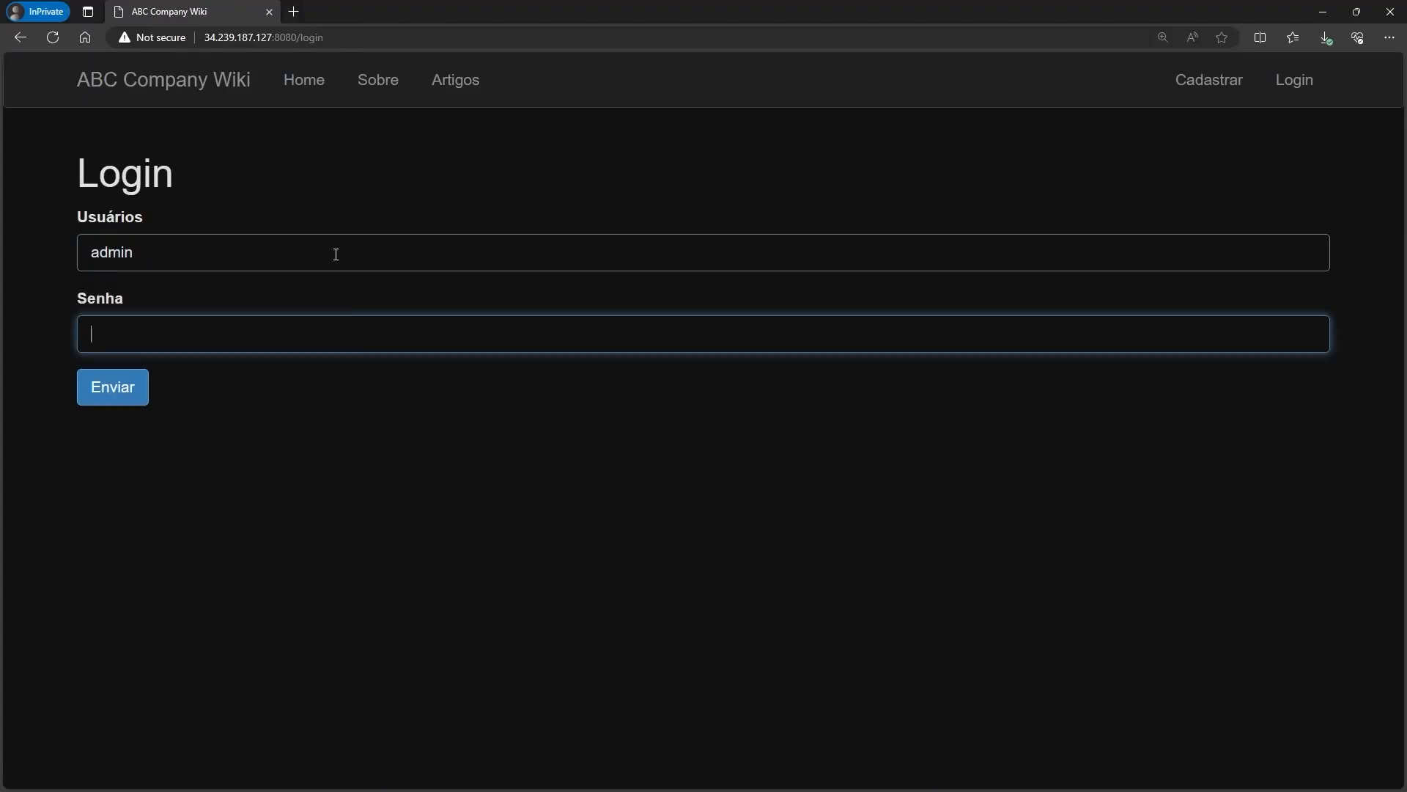
{"action": "type", "text": "admin"}
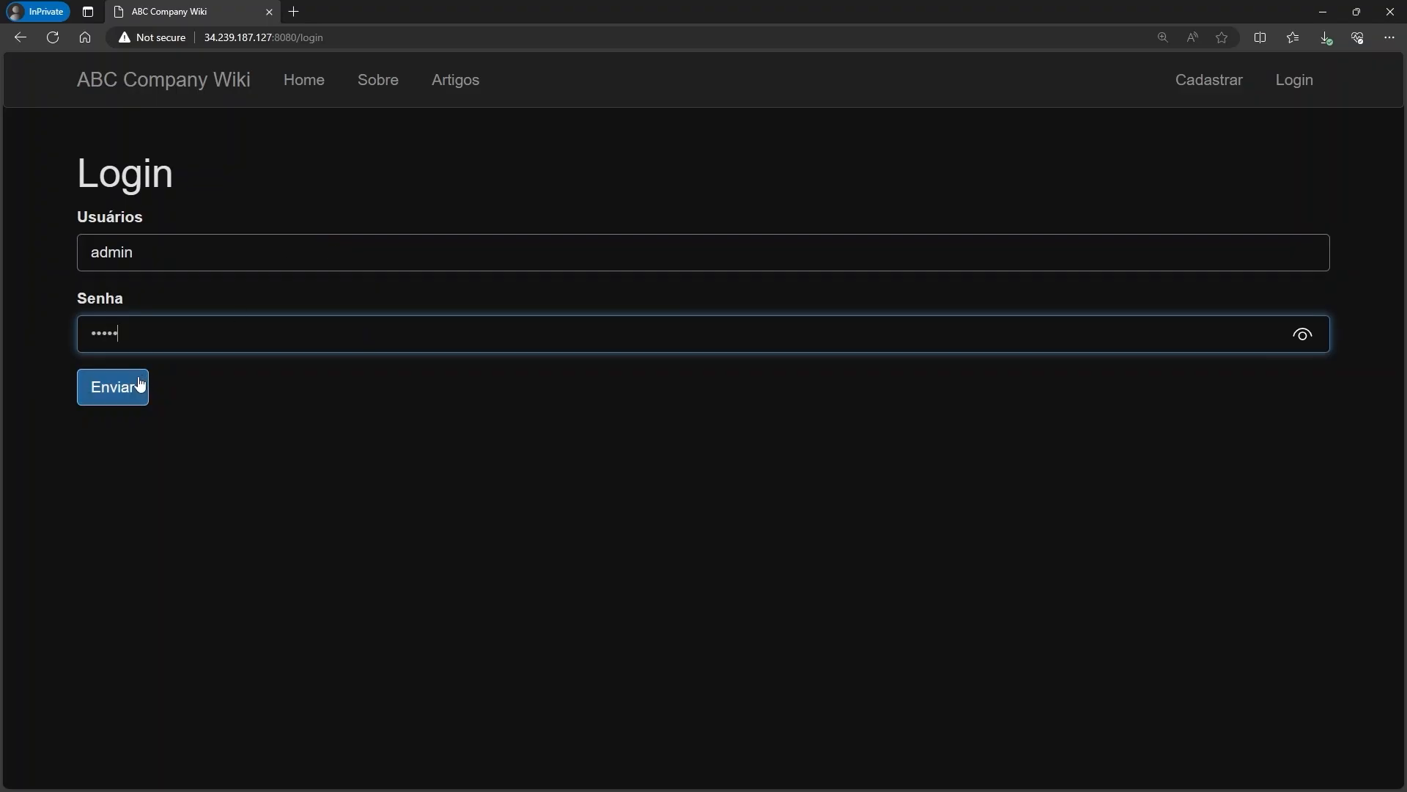
{"action": "left_click", "coordinate": [140, 384]}
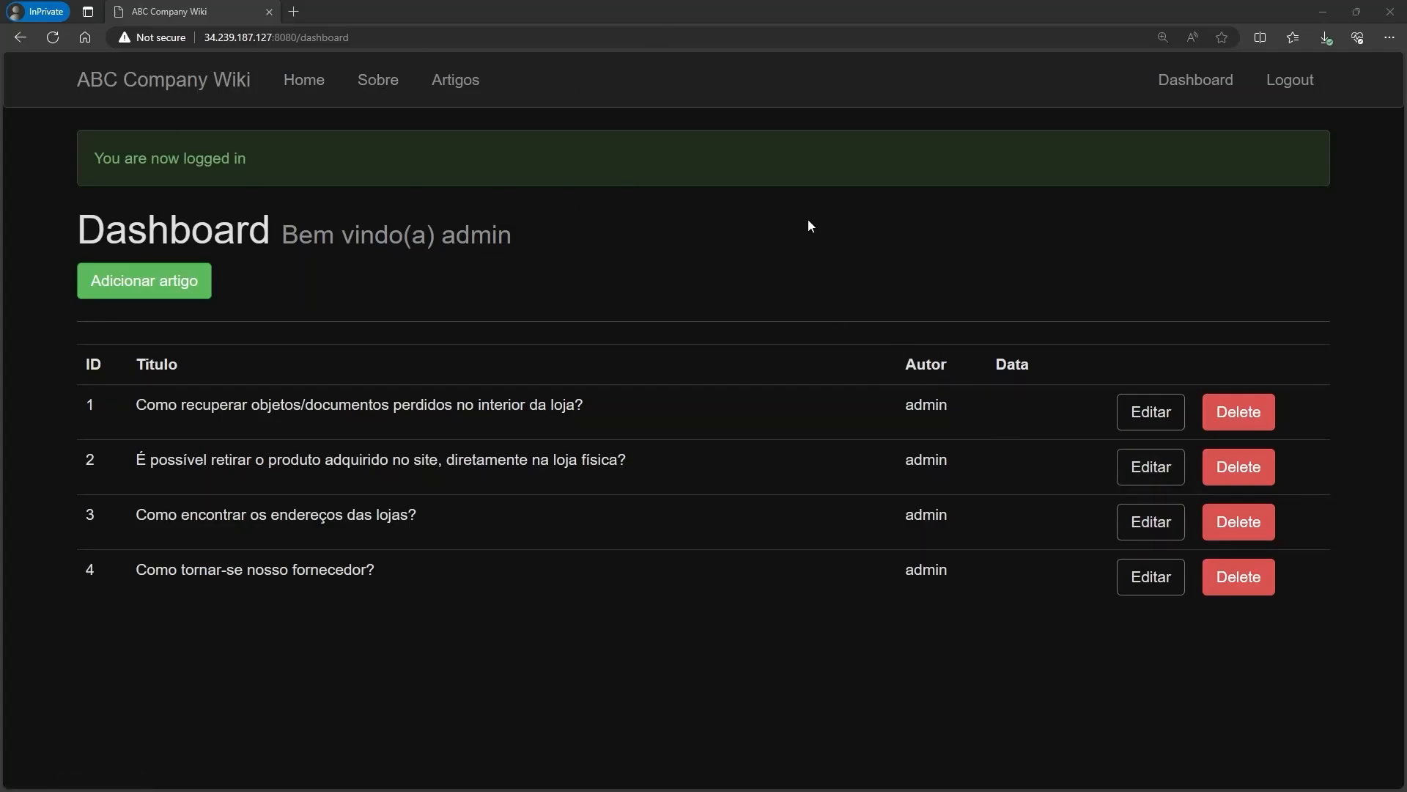
Start a new wiki article and paste in its title and first body sentence.
{"action": "left_click", "coordinate": [143, 280]}
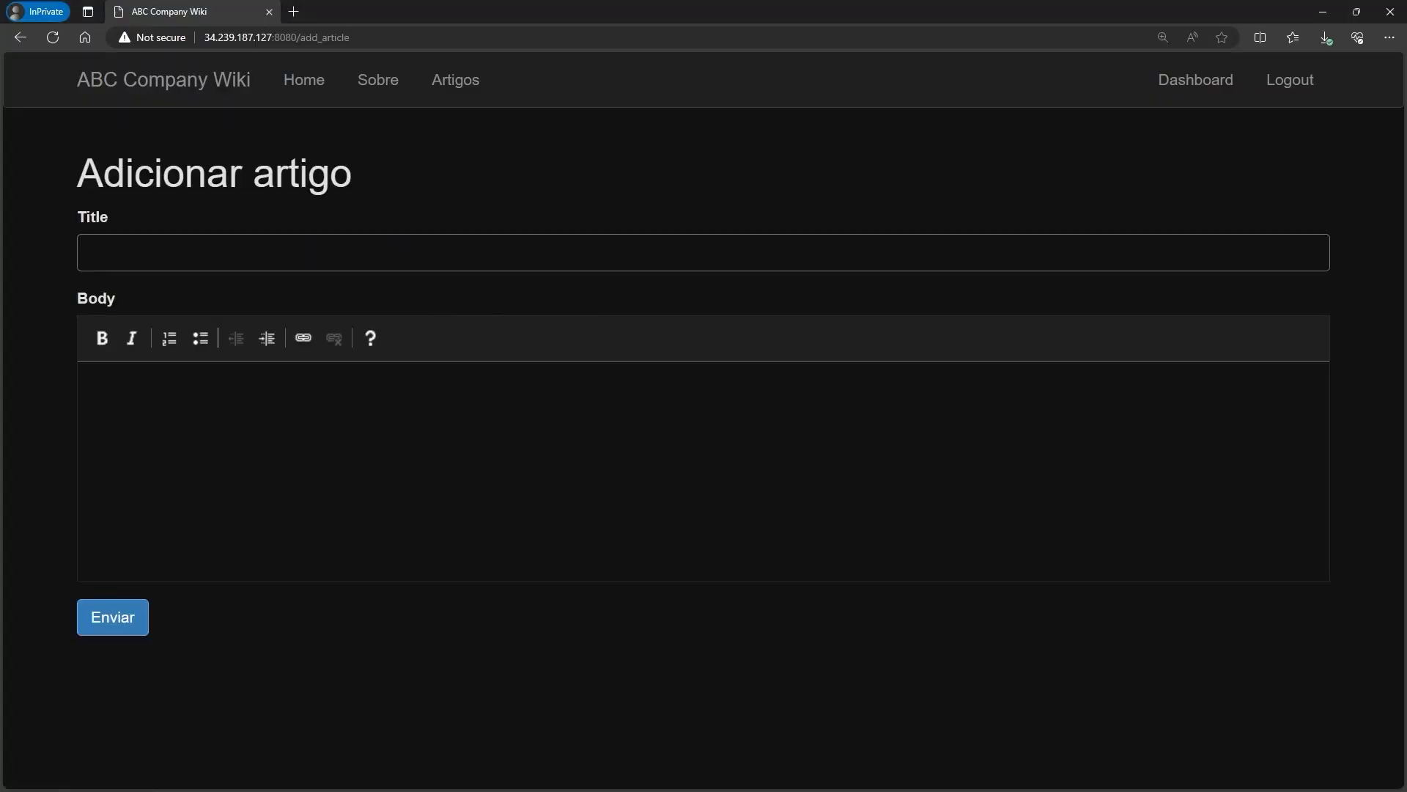
{"action": "key", "text": "alt+Tab"}
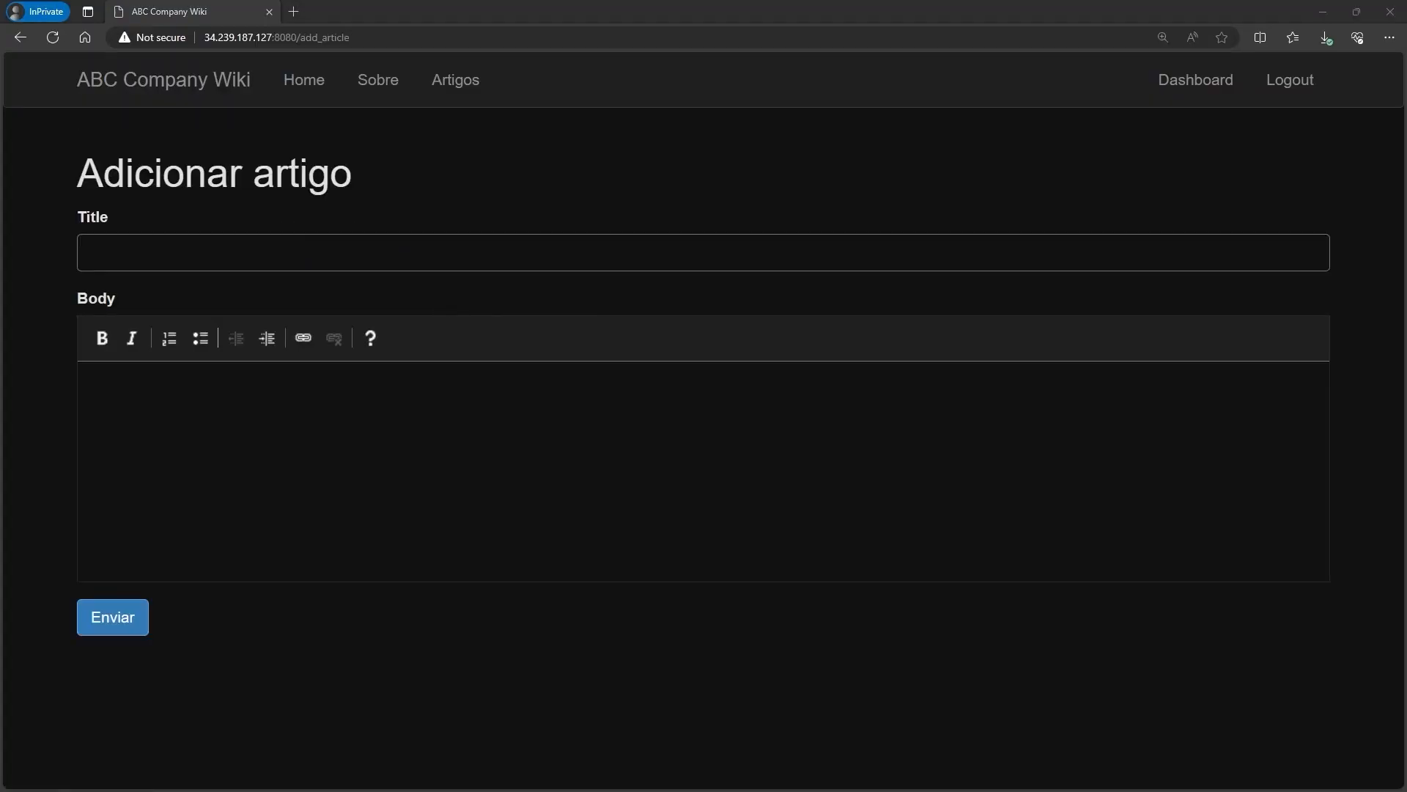
{"action": "left_click", "coordinate": [188, 260]}
{"action": "key", "text": "ctrl+v"}
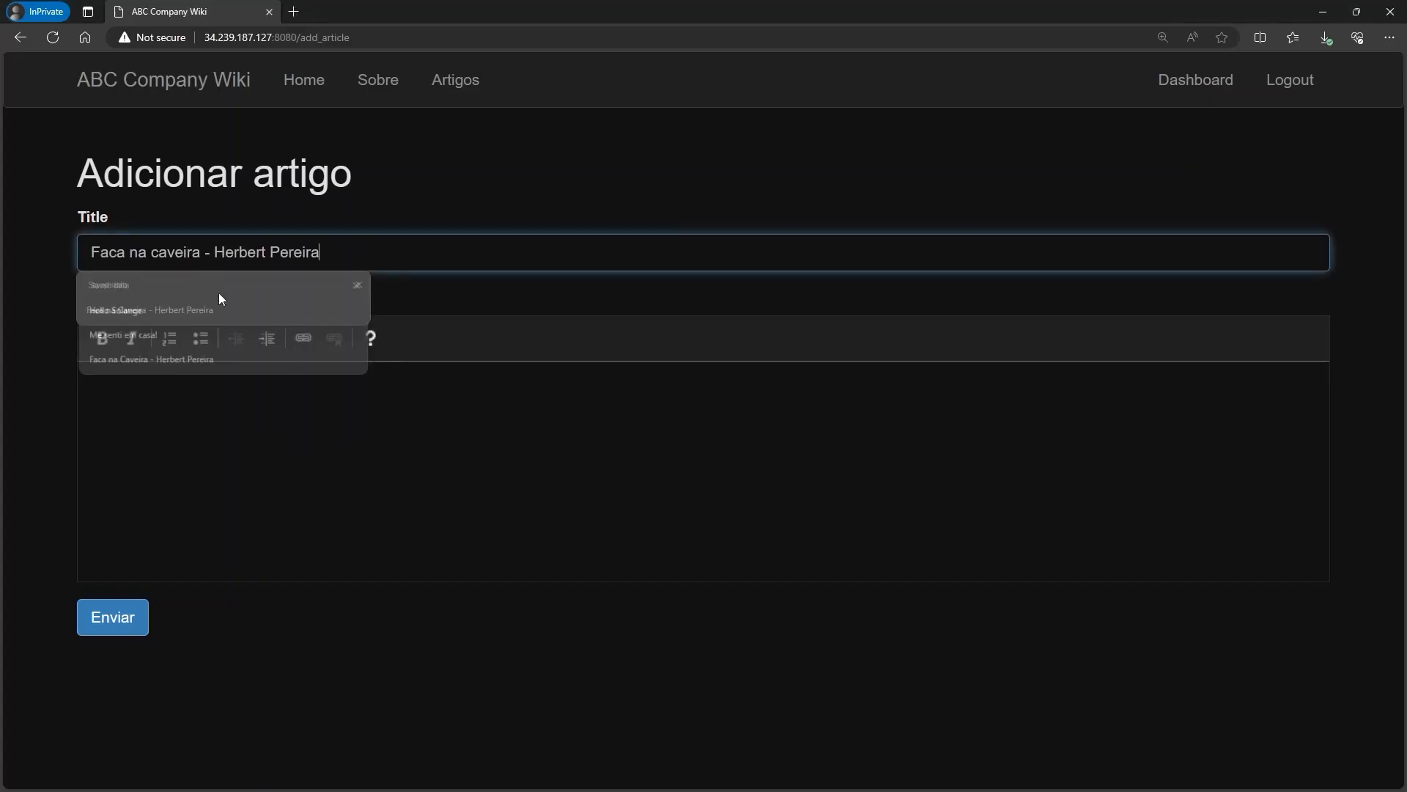
{"action": "left_click", "coordinate": [674, 508]}
{"action": "key", "text": "alt+Tab"}
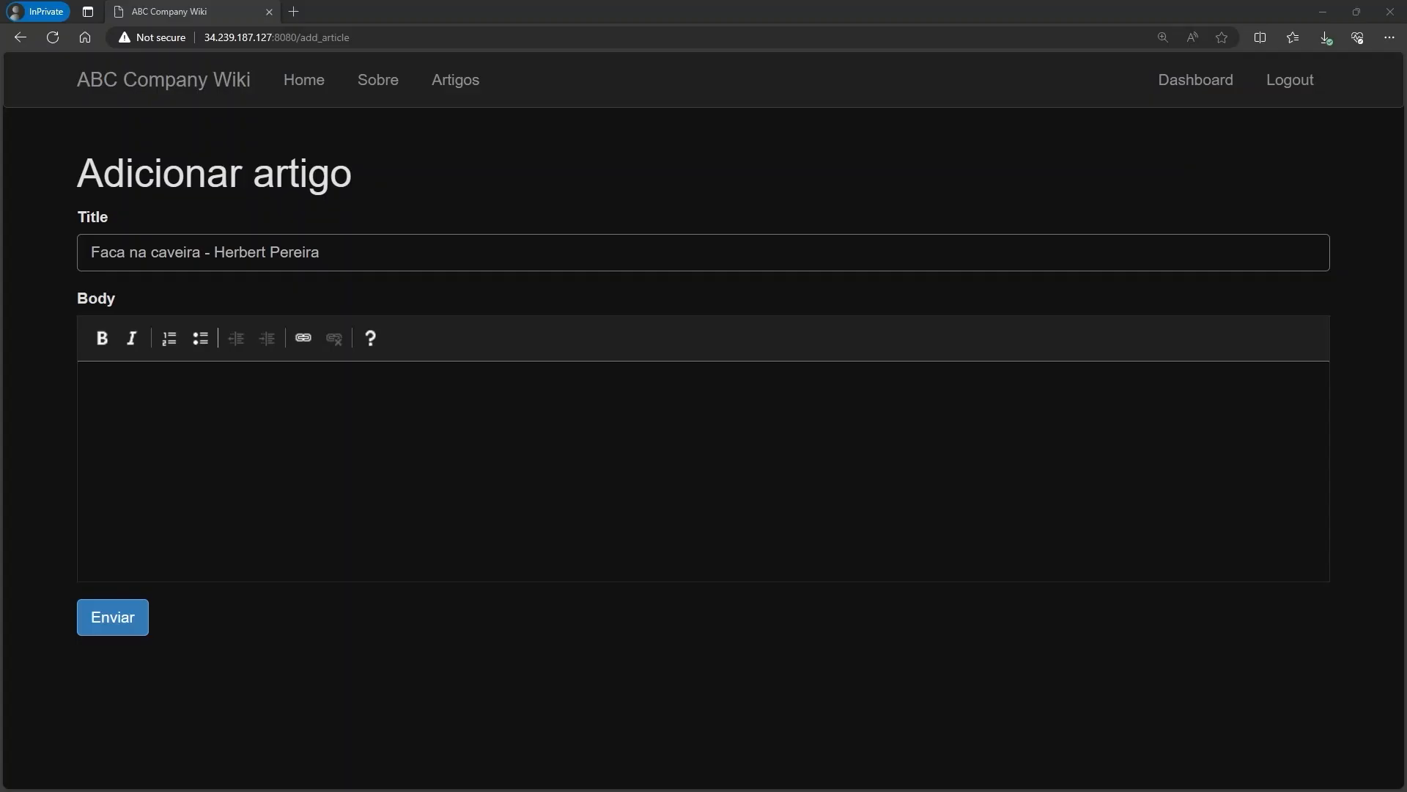
{"action": "left_click", "coordinate": [660, 455]}
{"action": "key", "text": "ctrl+v"}
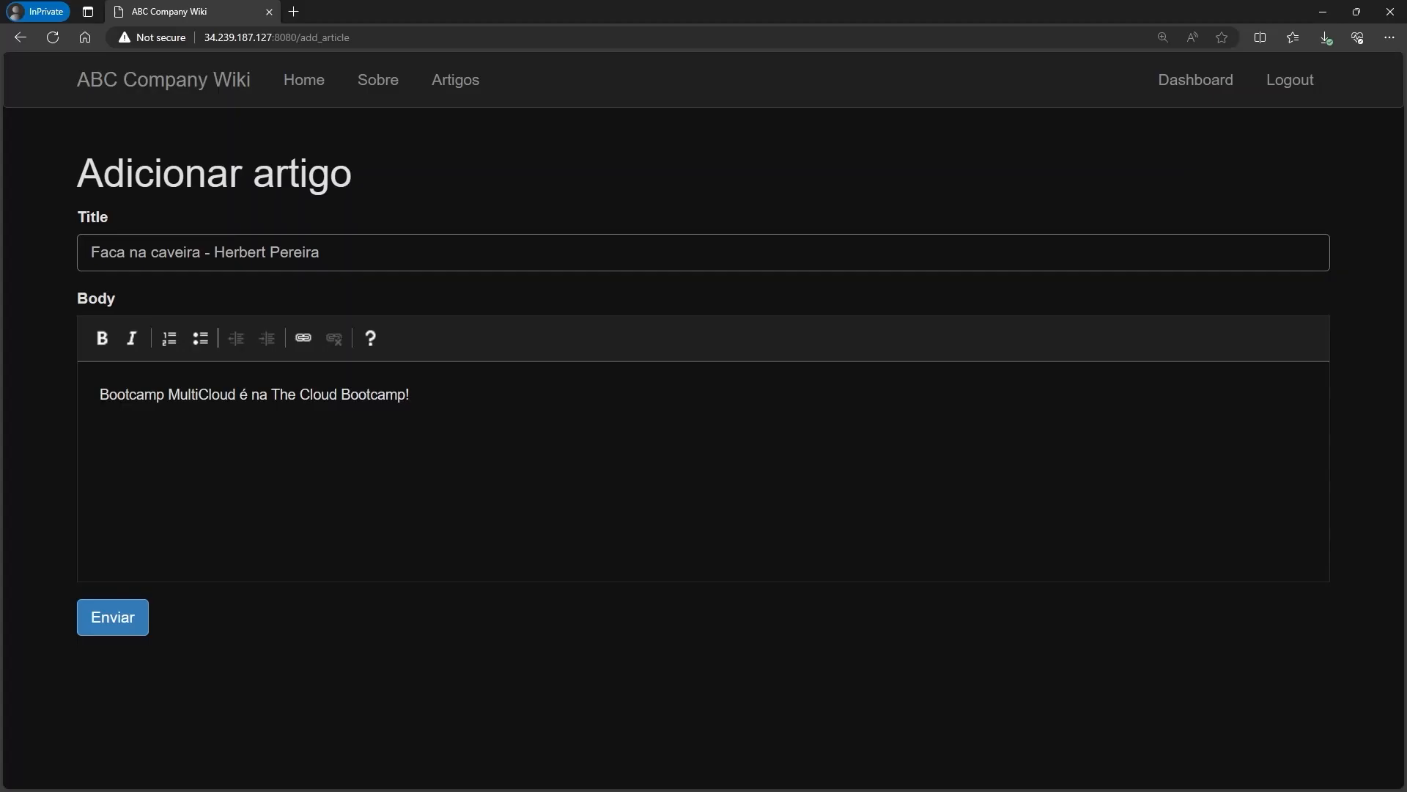
Append a second line to the body and submit, so the article appears as article 5.
{"action": "key", "text": "alt+Tab"}
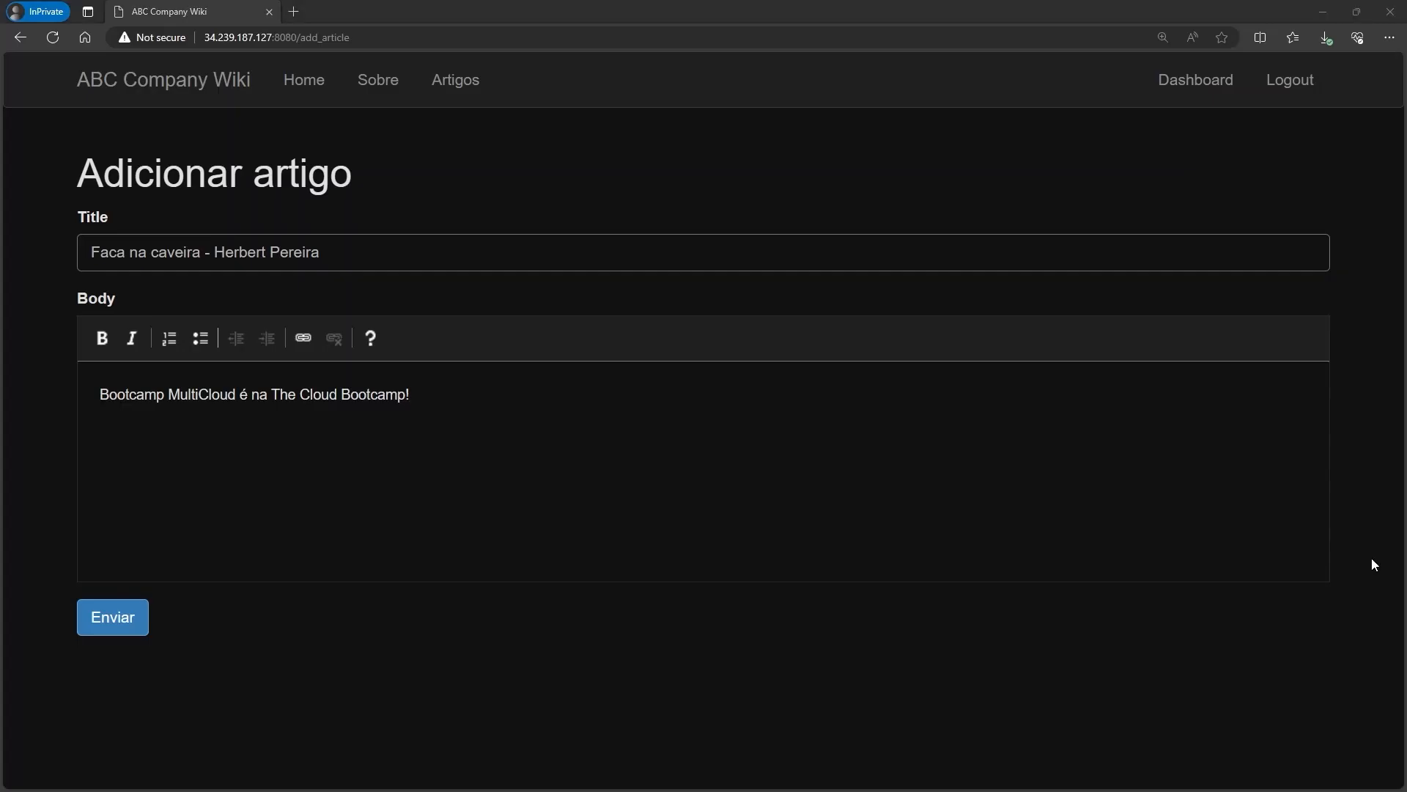
{"action": "left_click", "coordinate": [261, 484]}
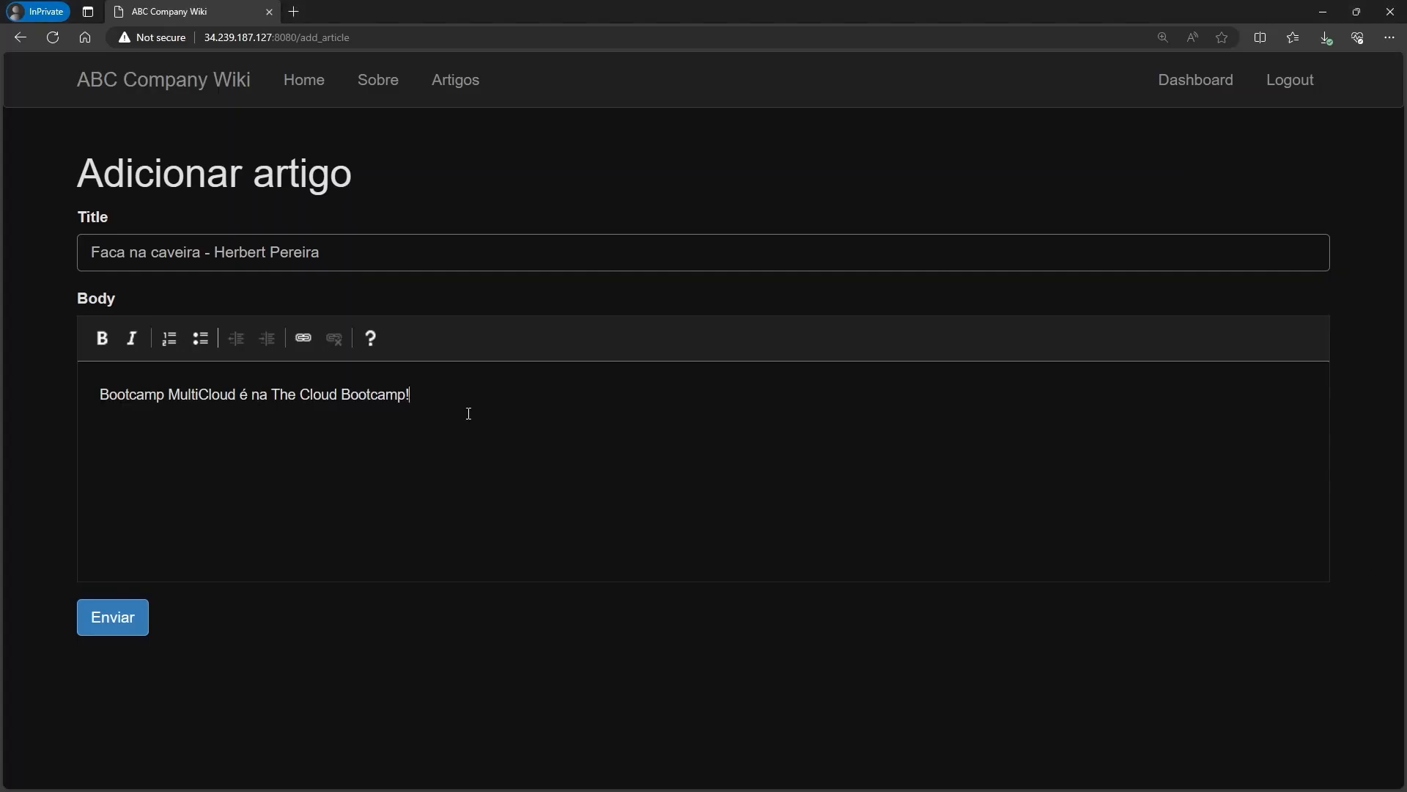
{"action": "type", "text": "Bootcamp DevOps Cloud, também é na The Cloud Bootcamp!"}
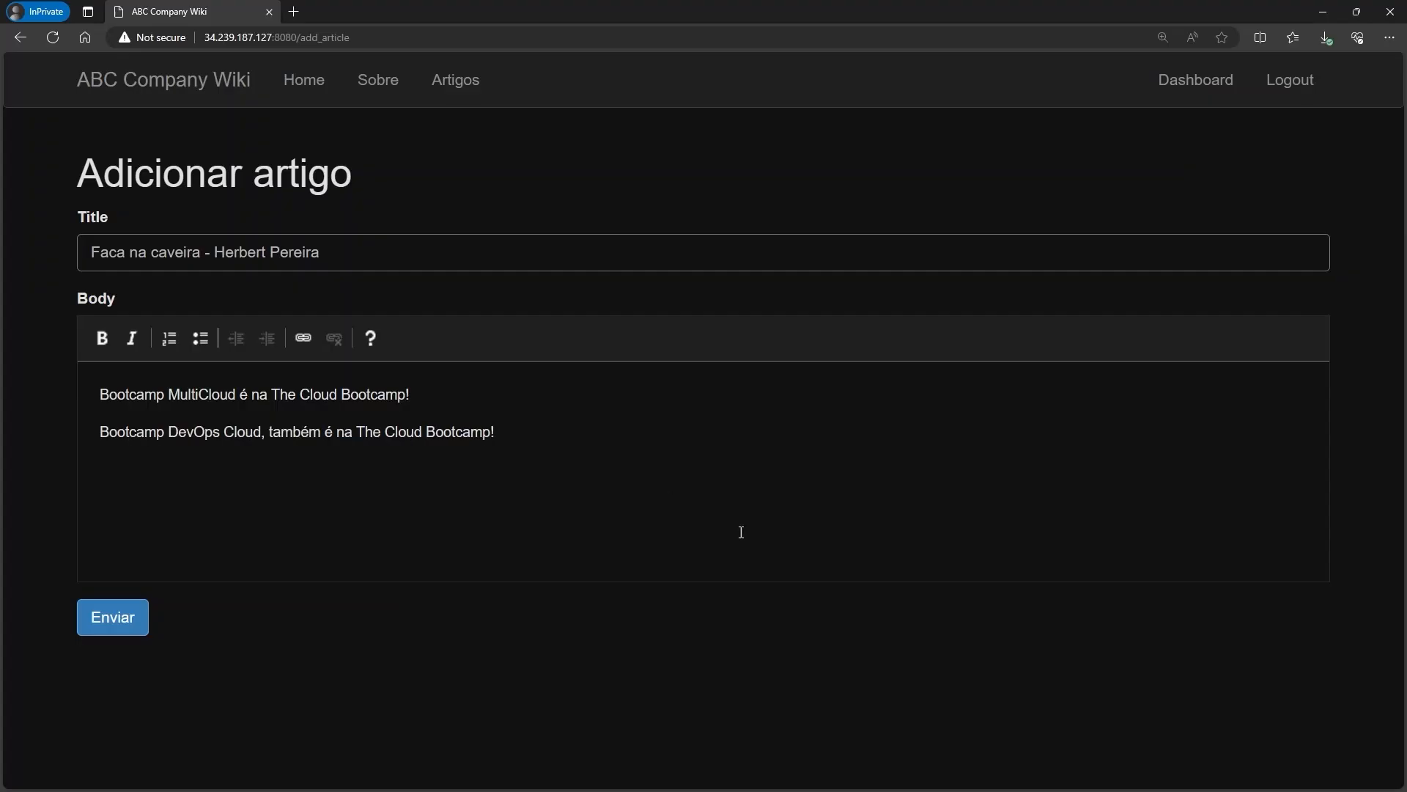
{"action": "left_click", "coordinate": [116, 616]}
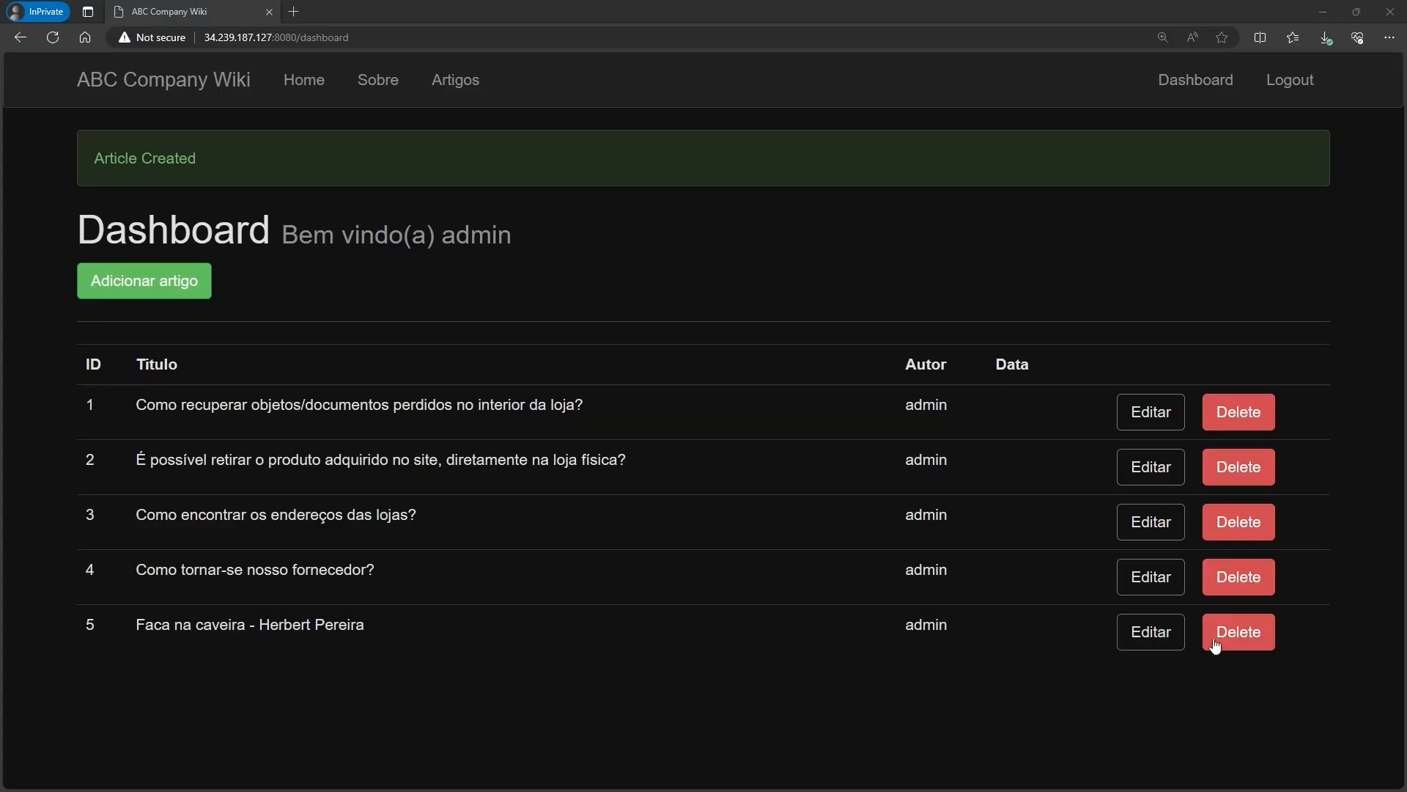
{"action": "left_click_drag", "start_coordinate": [267, 625], "coordinate": [367, 626]}
{"action": "left_click", "coordinate": [657, 669]}
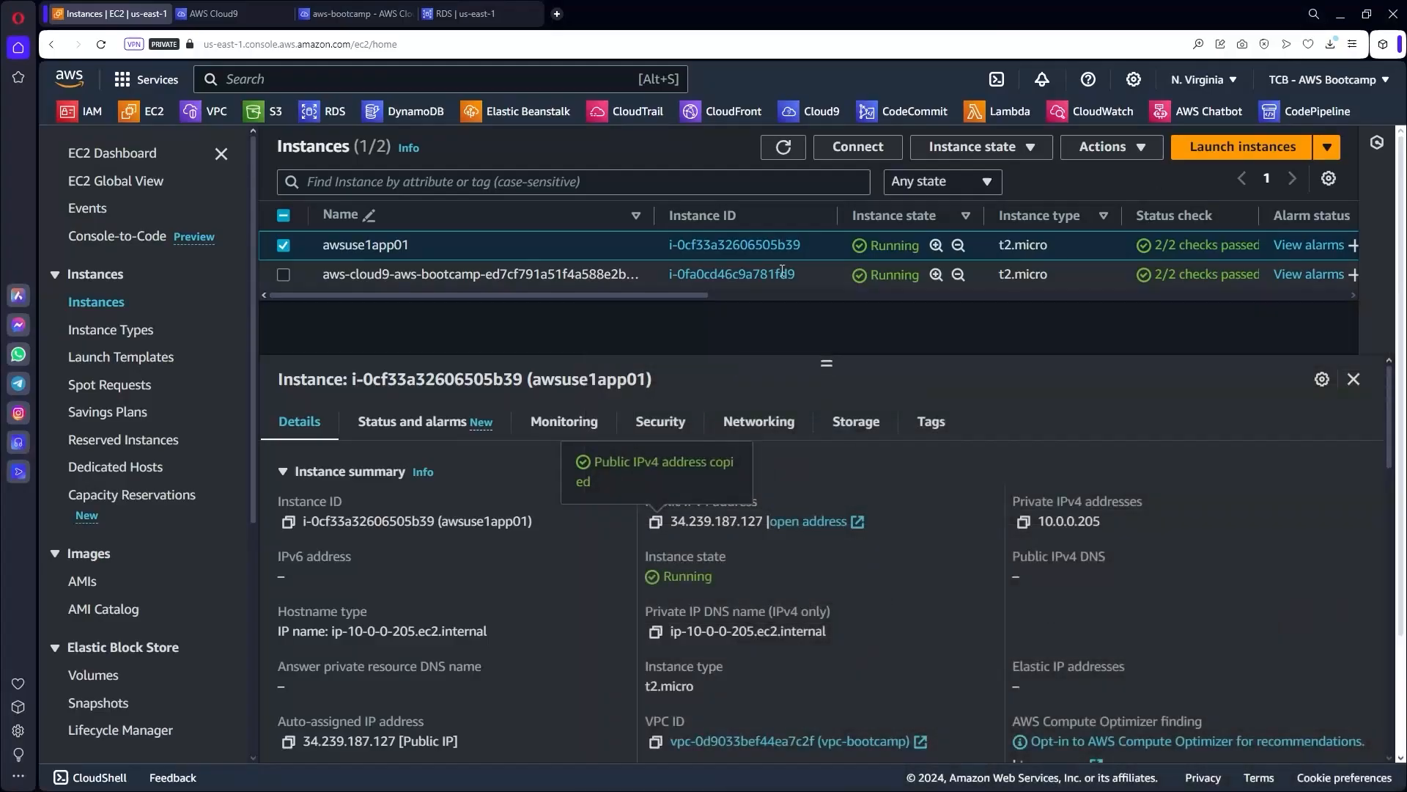
Close the Cloud9 environments page and the Cloud9 IDE tab.
{"action": "left_click", "coordinate": [220, 16]}
{"action": "left_click", "coordinate": [333, 14]}
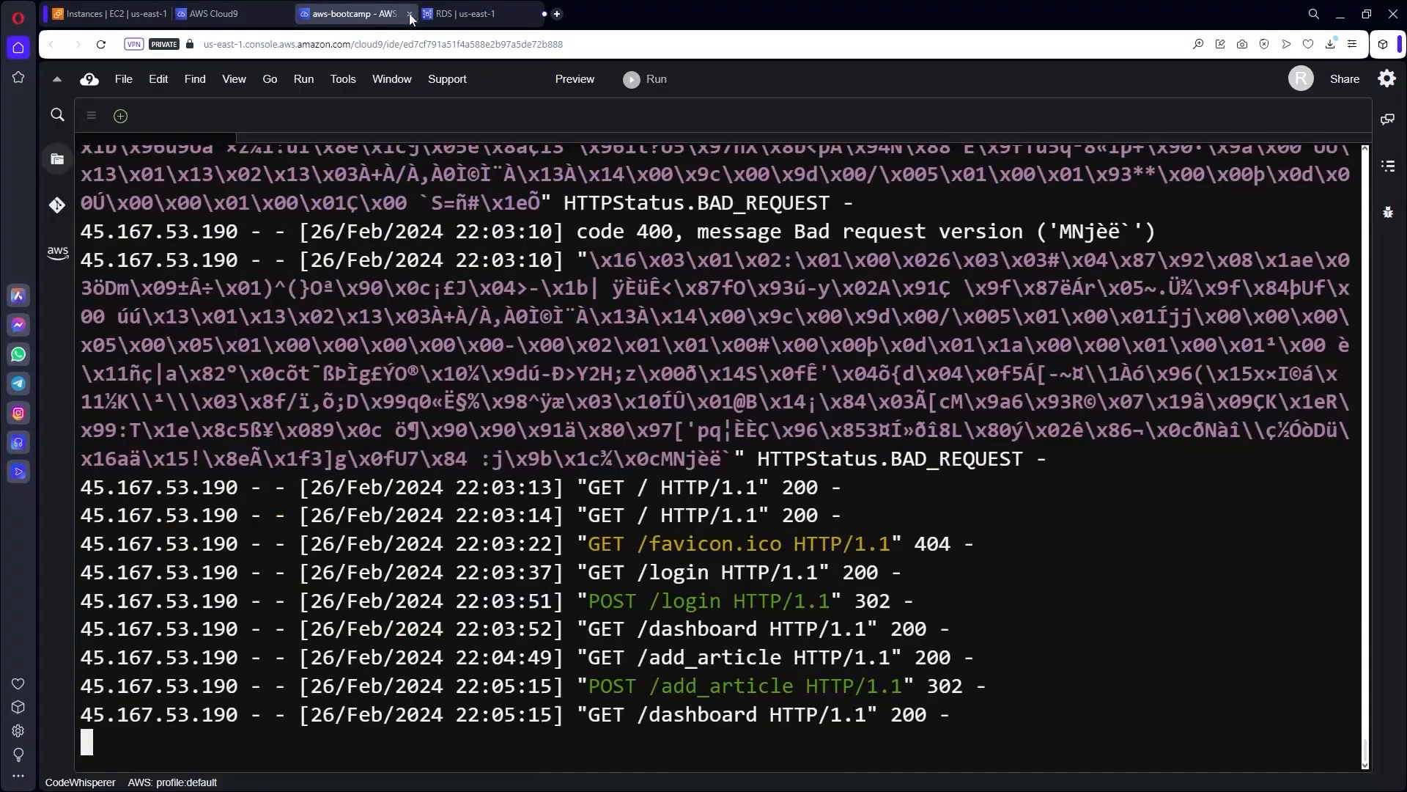
{"action": "left_click", "coordinate": [409, 14]}
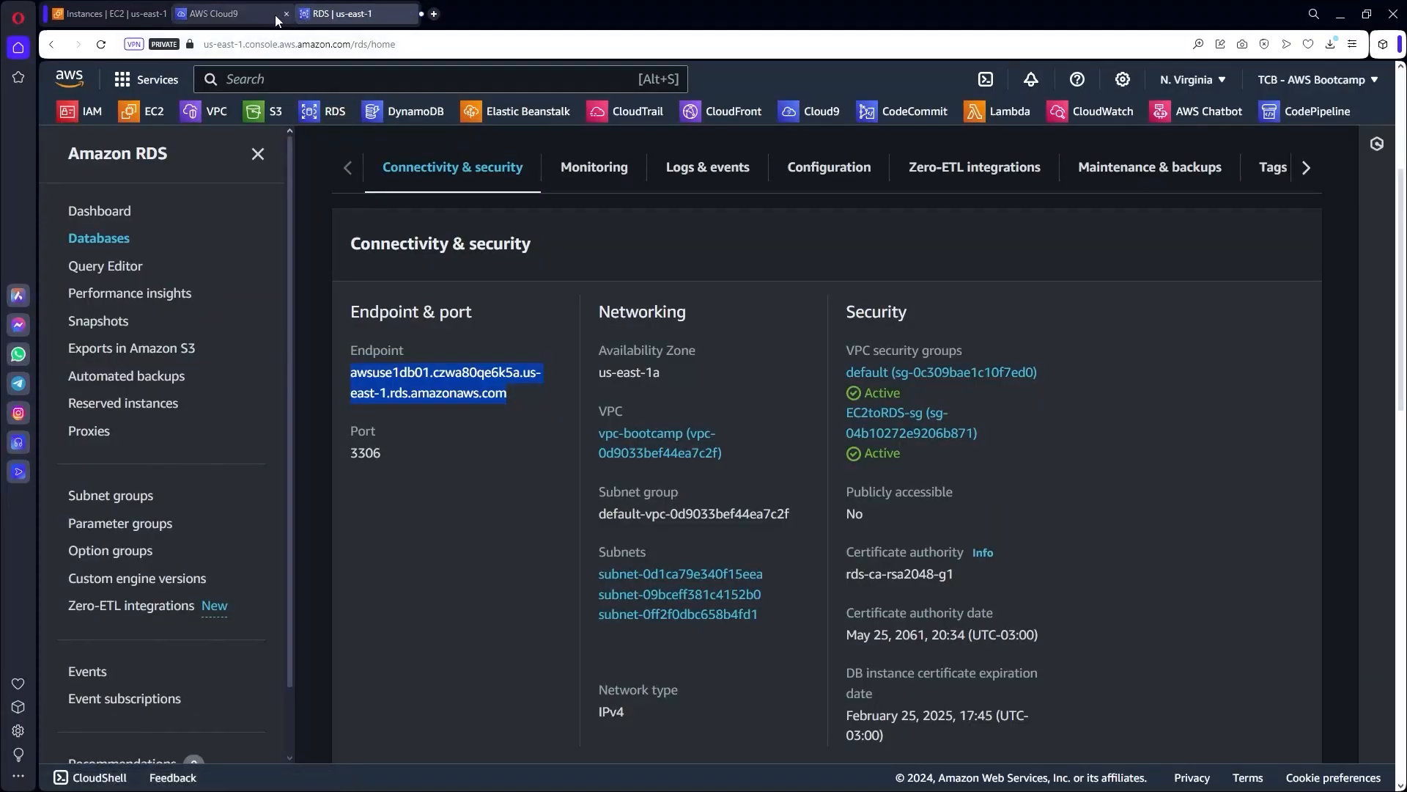
{"action": "left_click", "coordinate": [286, 14]}
Stop the aws-cloud9 EC2 instance via Instance state > Stop instance, then go to RDS.
{"action": "left_click", "coordinate": [110, 15]}
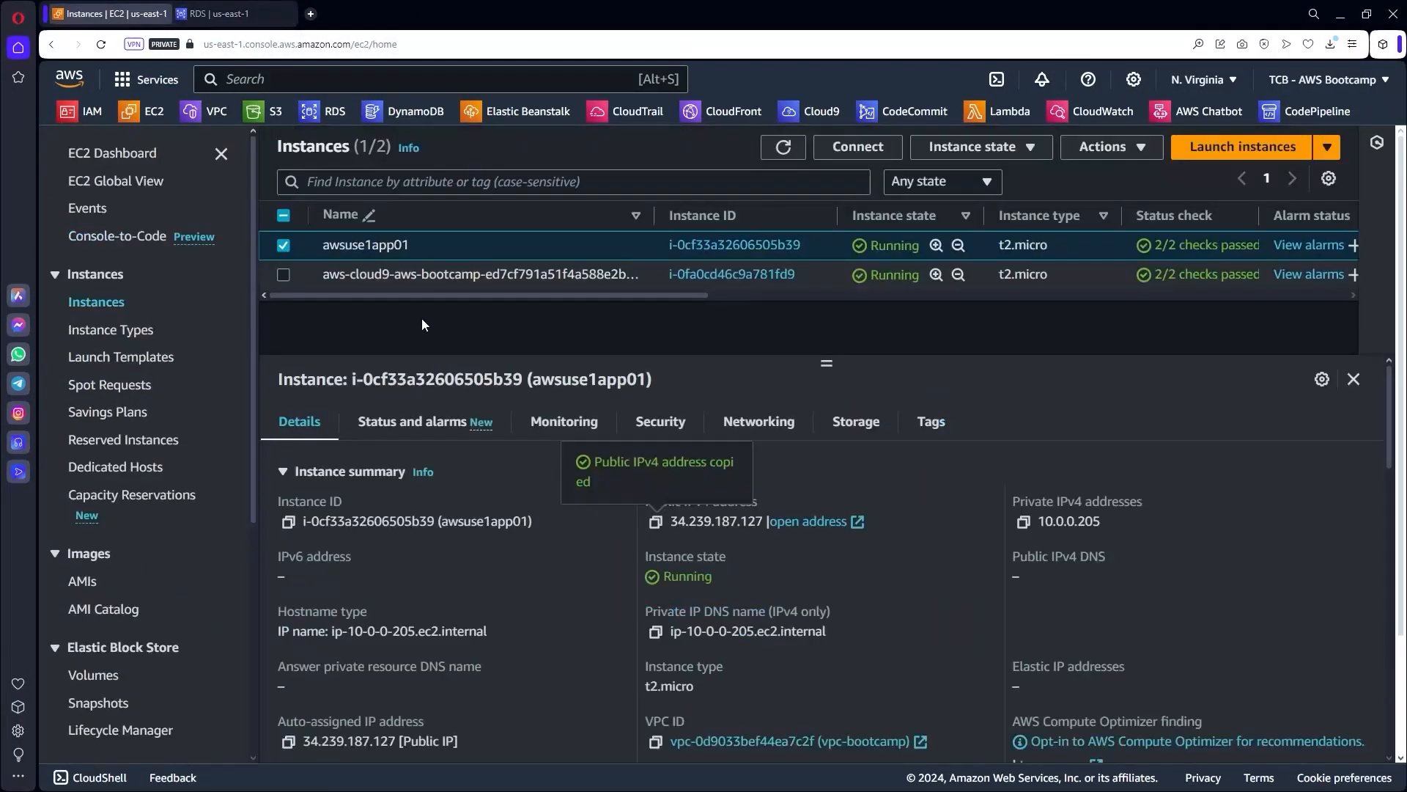
{"action": "left_click", "coordinate": [283, 245]}
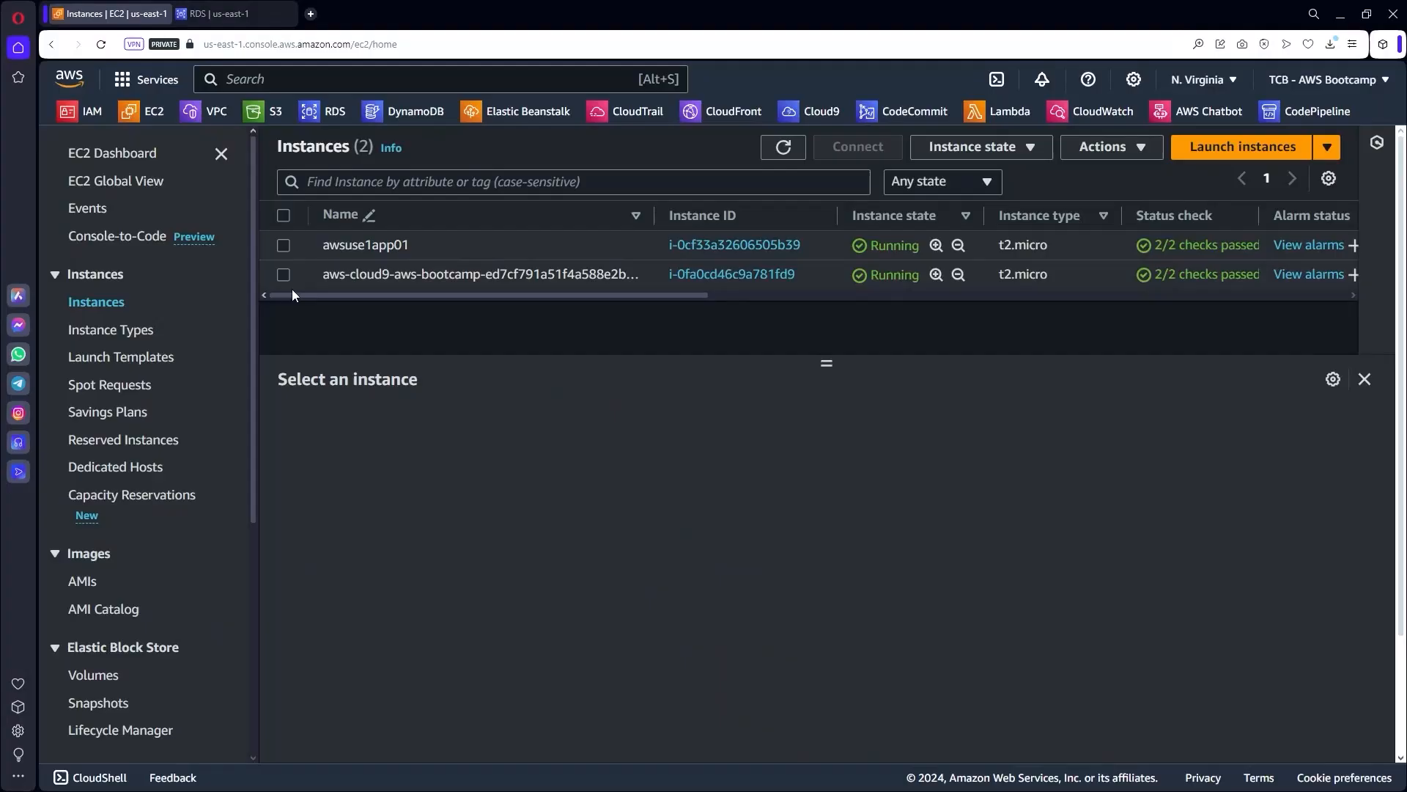
{"action": "left_click", "coordinate": [469, 275]}
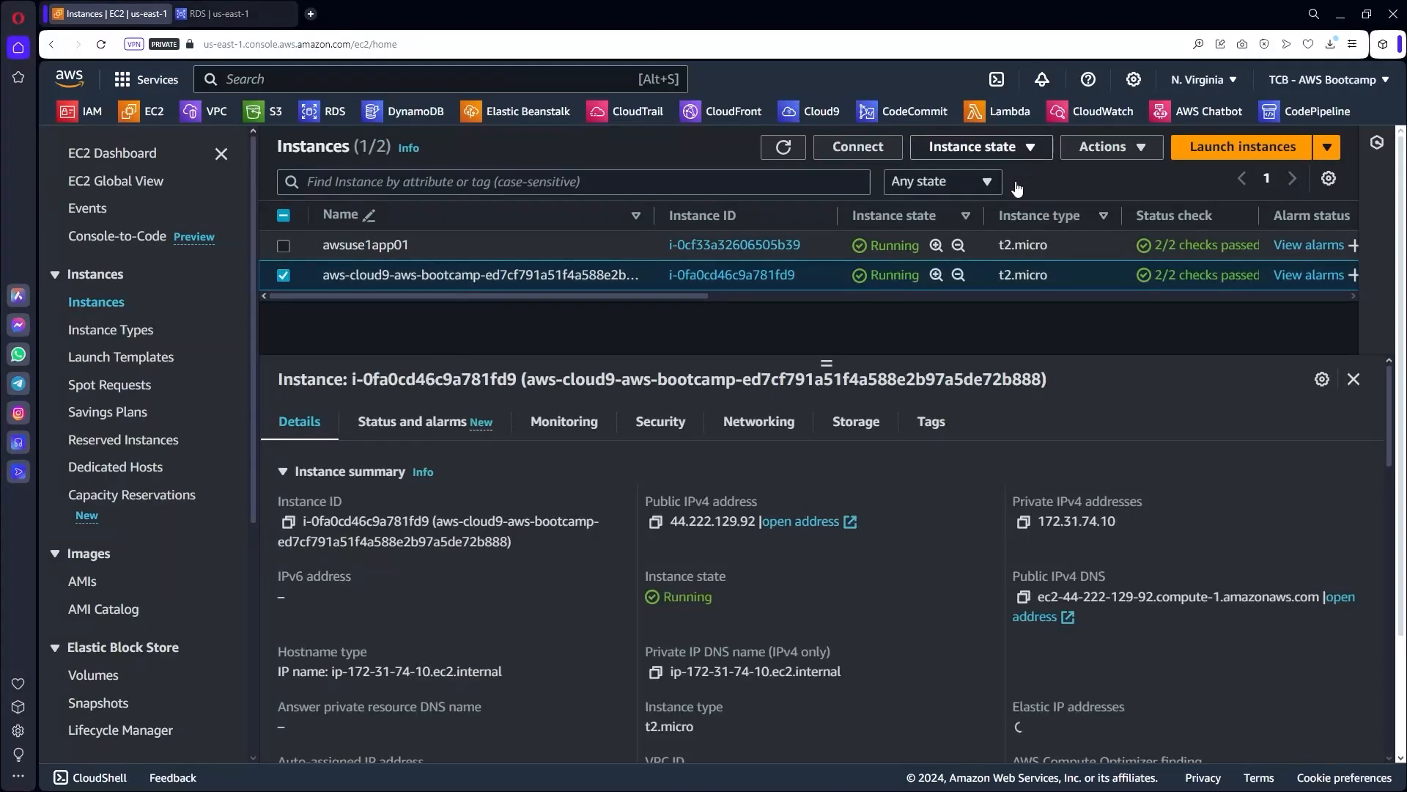
{"action": "left_click", "coordinate": [1034, 154]}
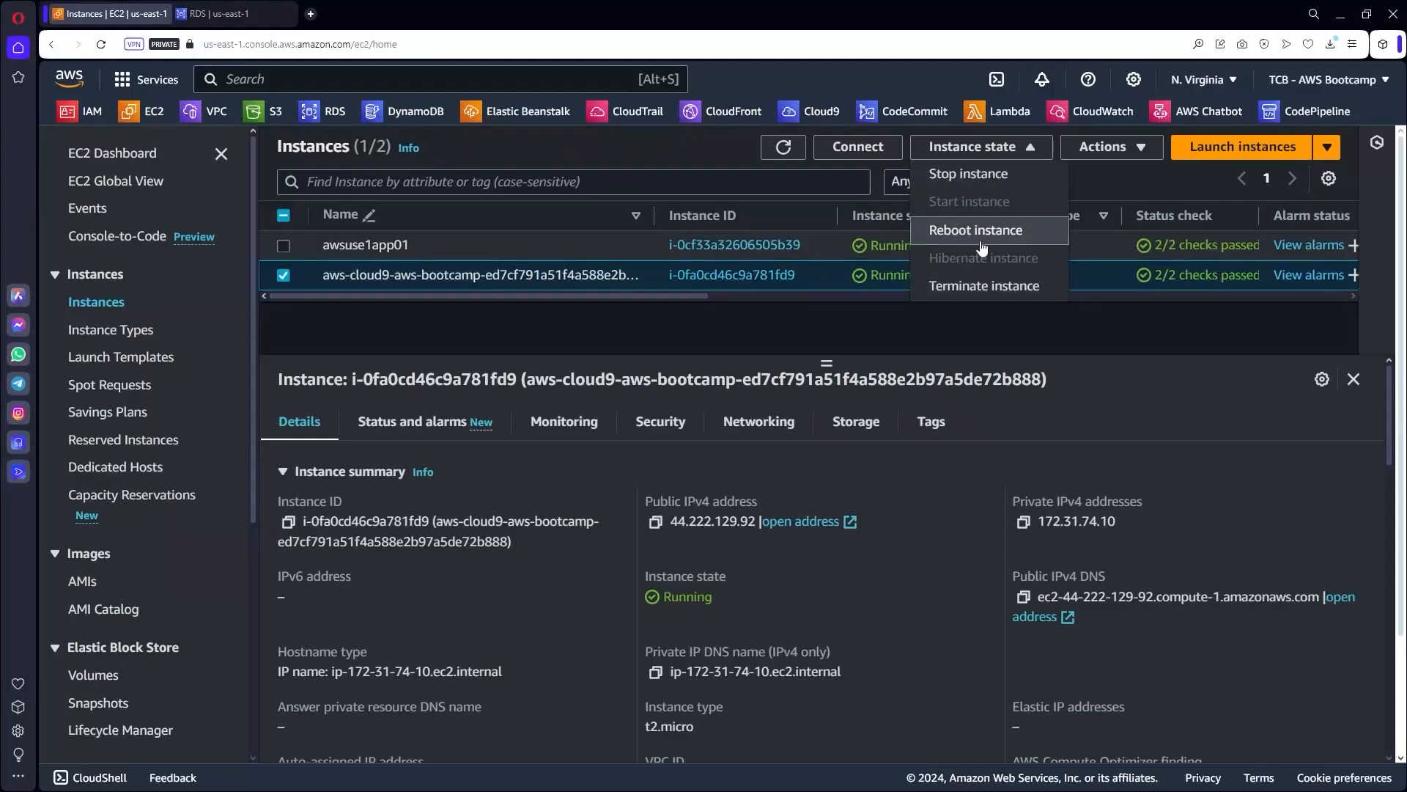
{"action": "left_click", "coordinate": [968, 174]}
{"action": "left_click", "coordinate": [1033, 584]}
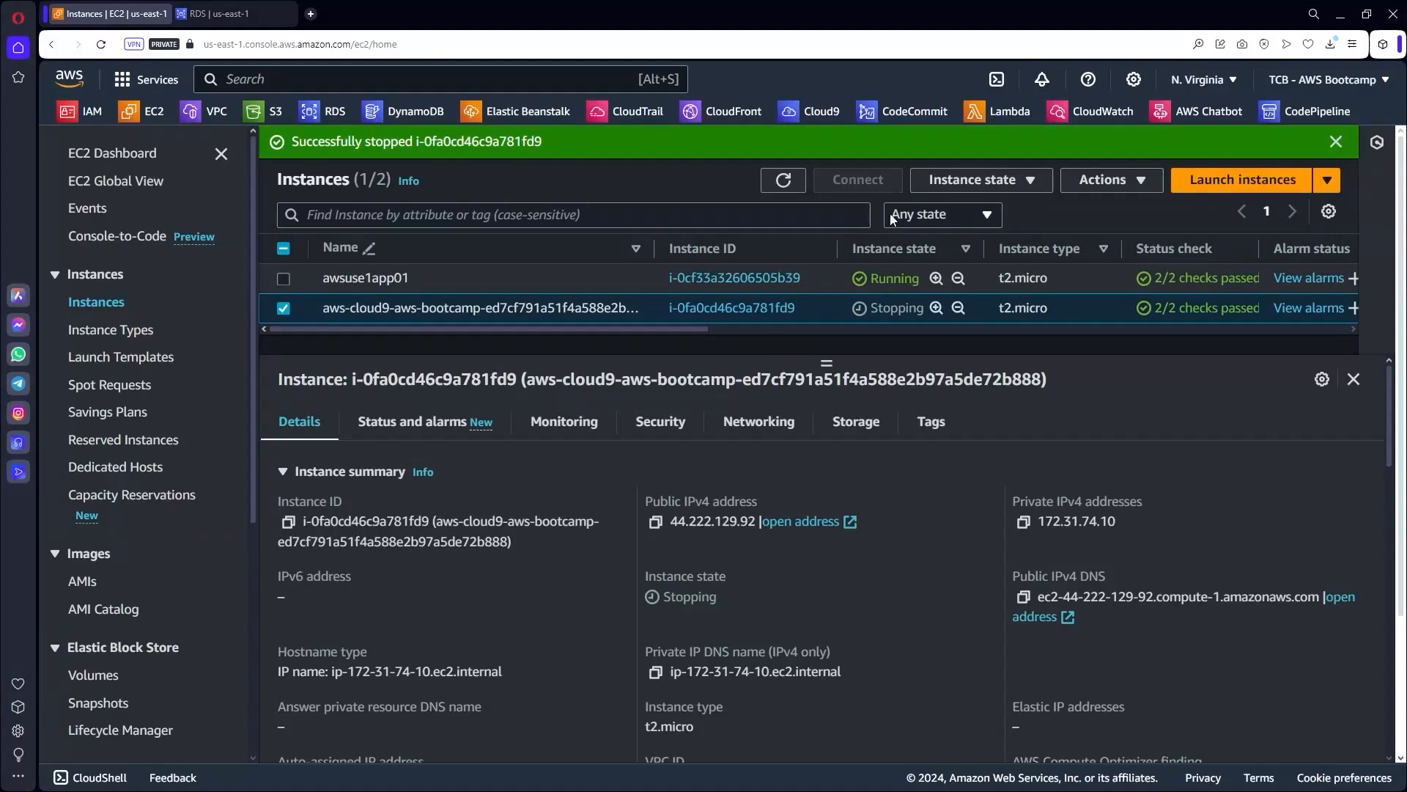
{"action": "left_click", "coordinate": [220, 14]}
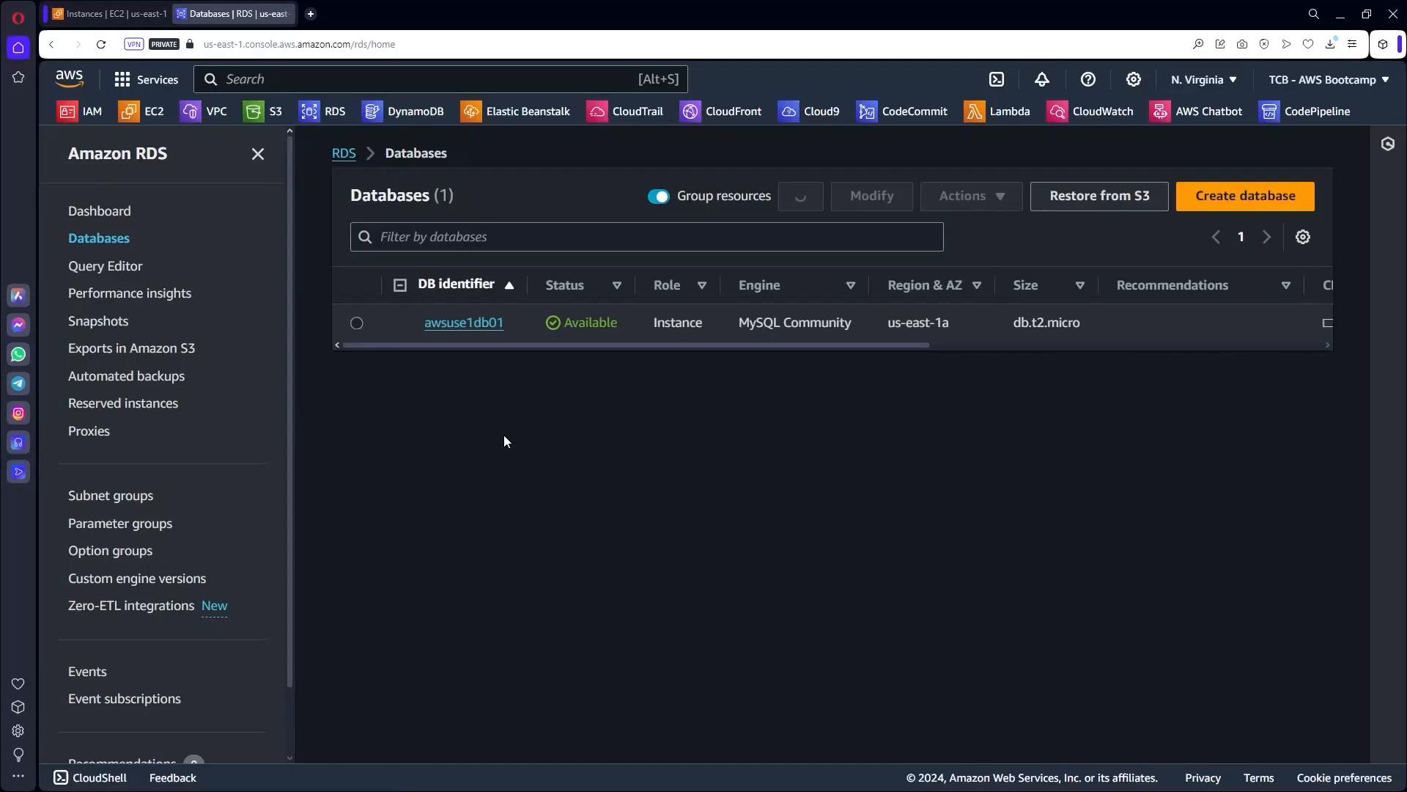
Delete awsuse1db01 with no final snapshot or retained backups, confirming with 'delete me'.
{"action": "left_click", "coordinate": [357, 322]}
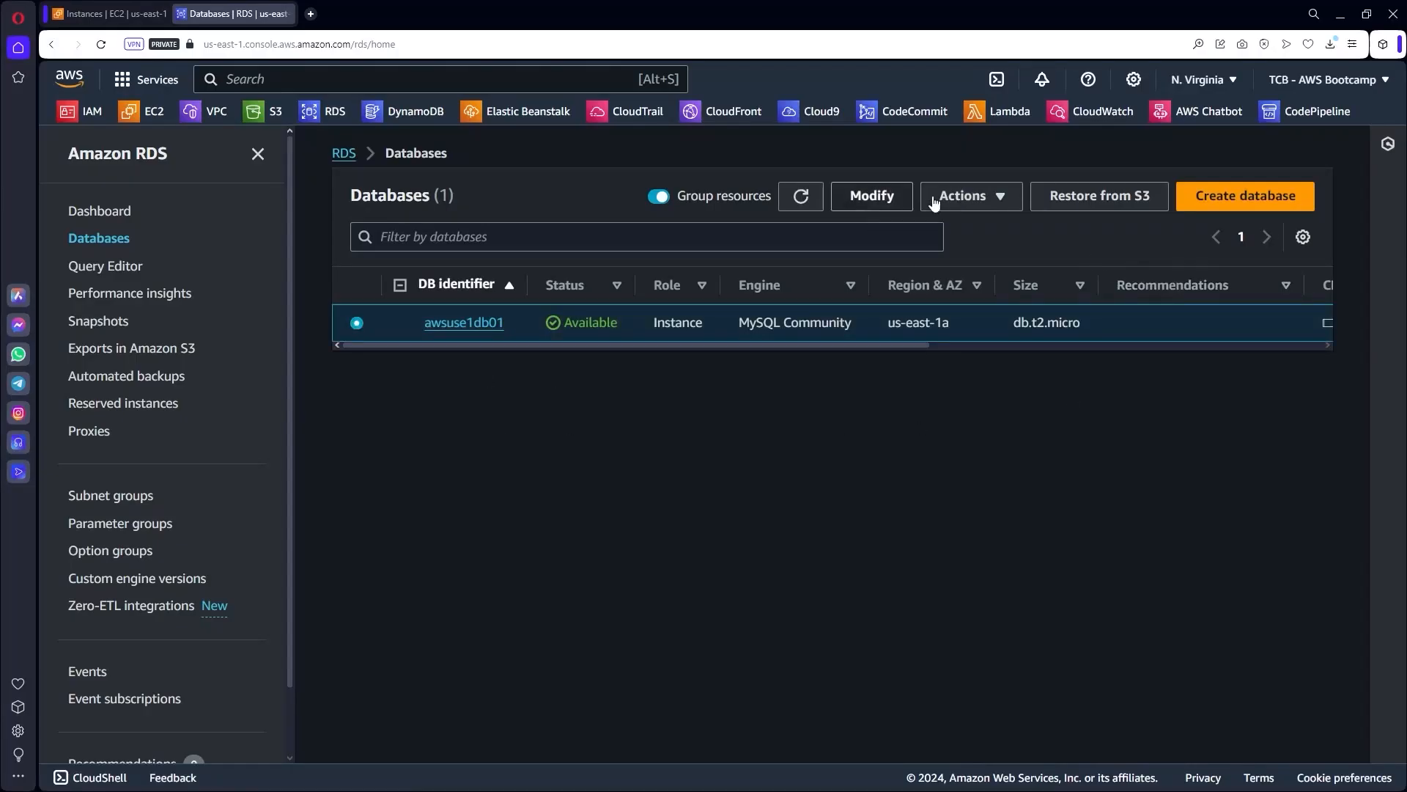
{"action": "left_click", "coordinate": [996, 209]}
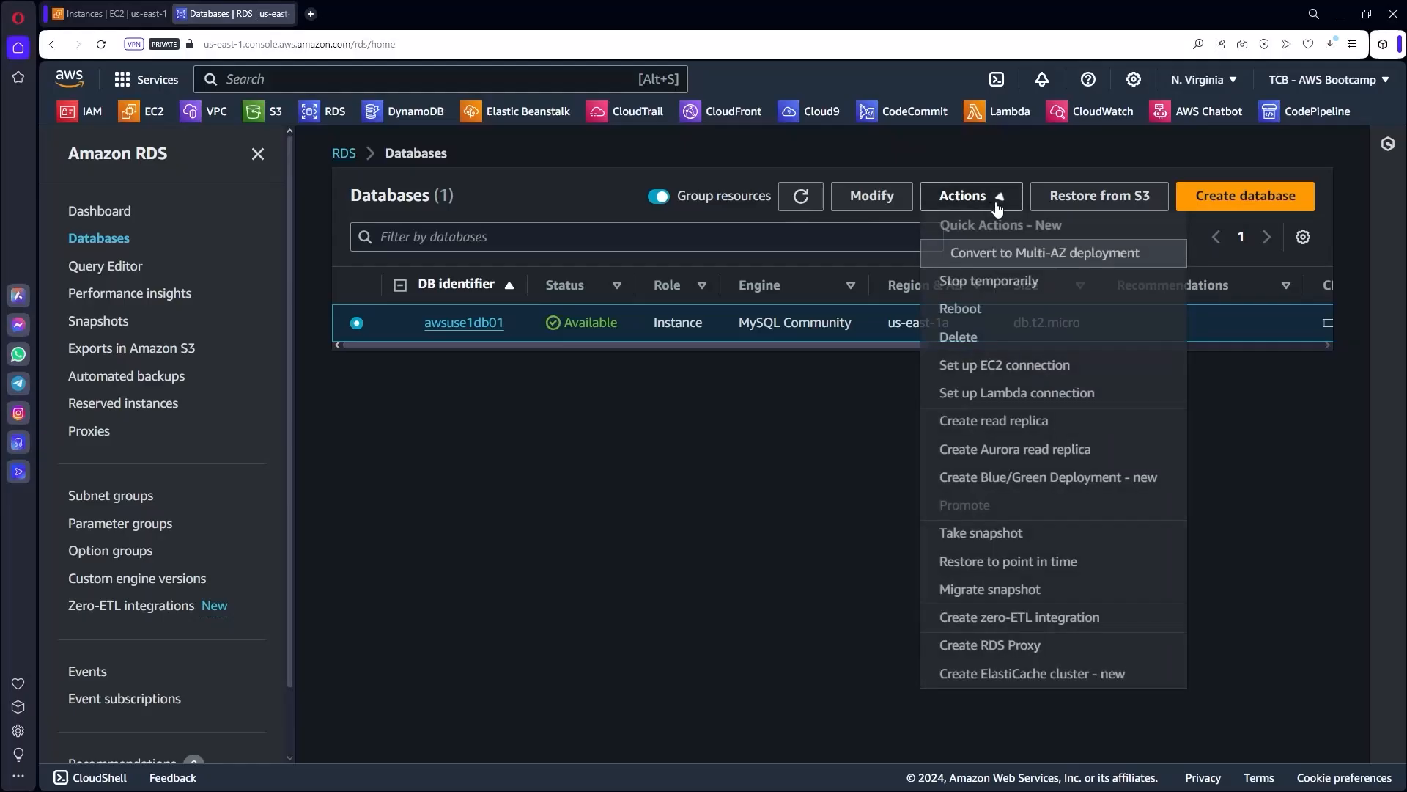
{"action": "left_click", "coordinate": [973, 337]}
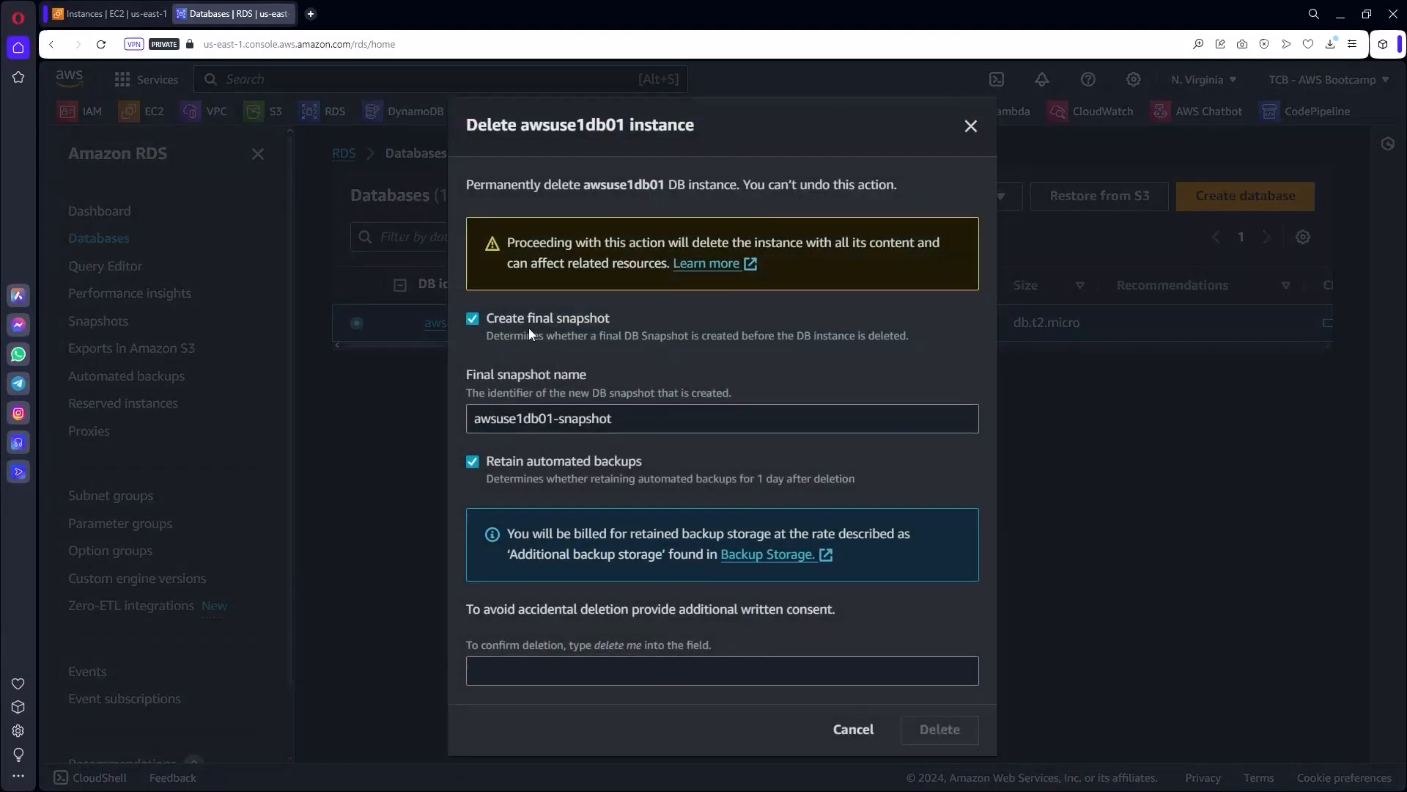
{"action": "left_click", "coordinate": [473, 318]}
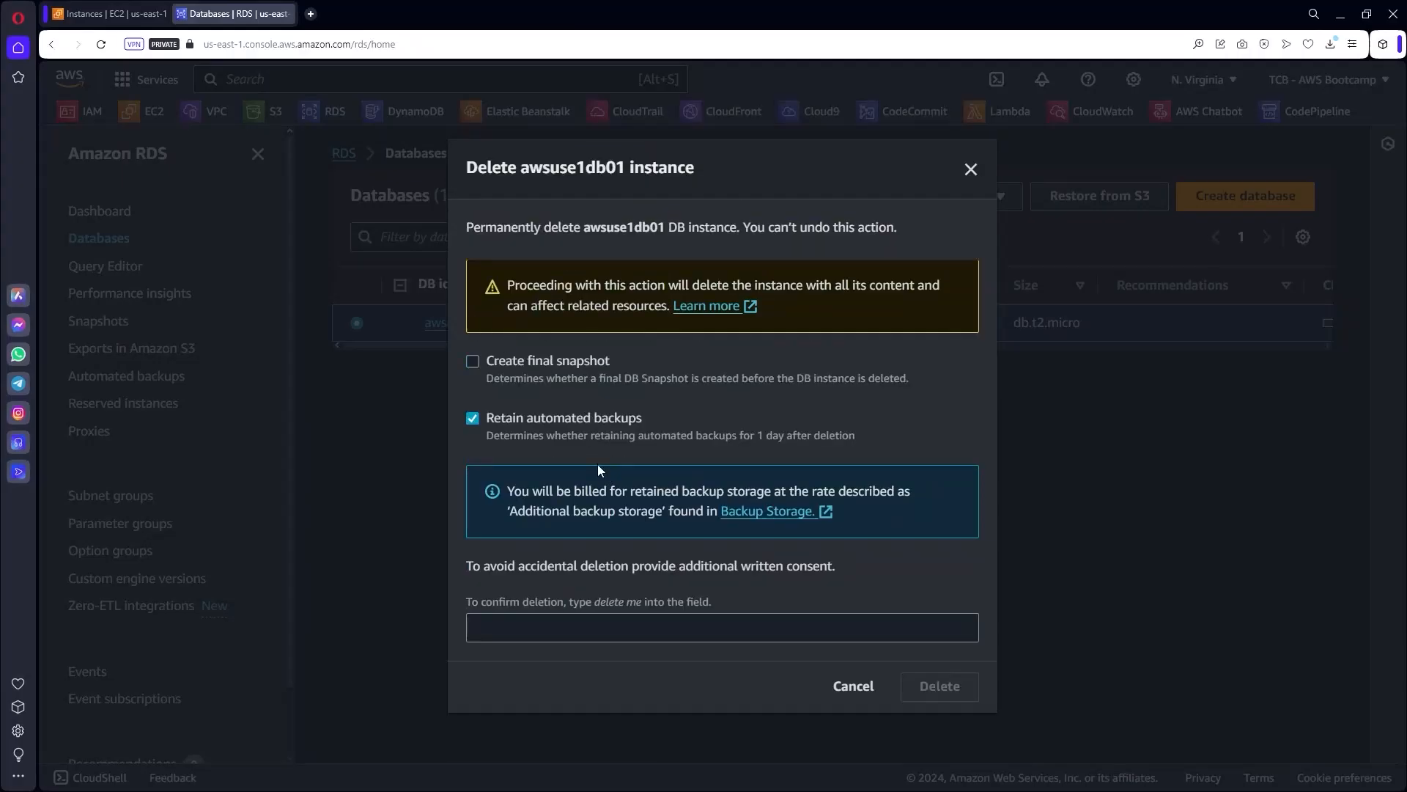
{"action": "left_click", "coordinate": [484, 419]}
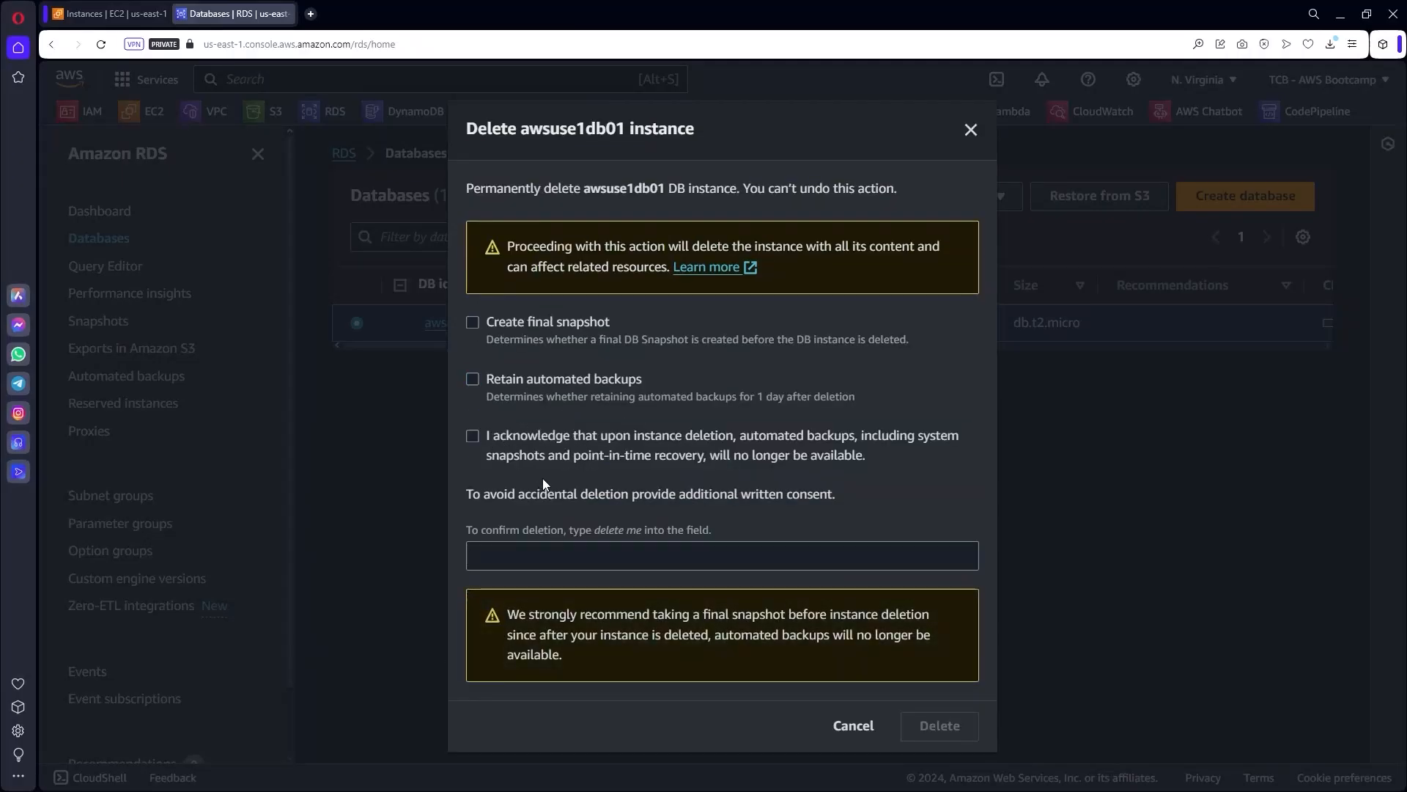
{"action": "left_click", "coordinate": [473, 436]}
{"action": "left_click", "coordinate": [580, 561]}
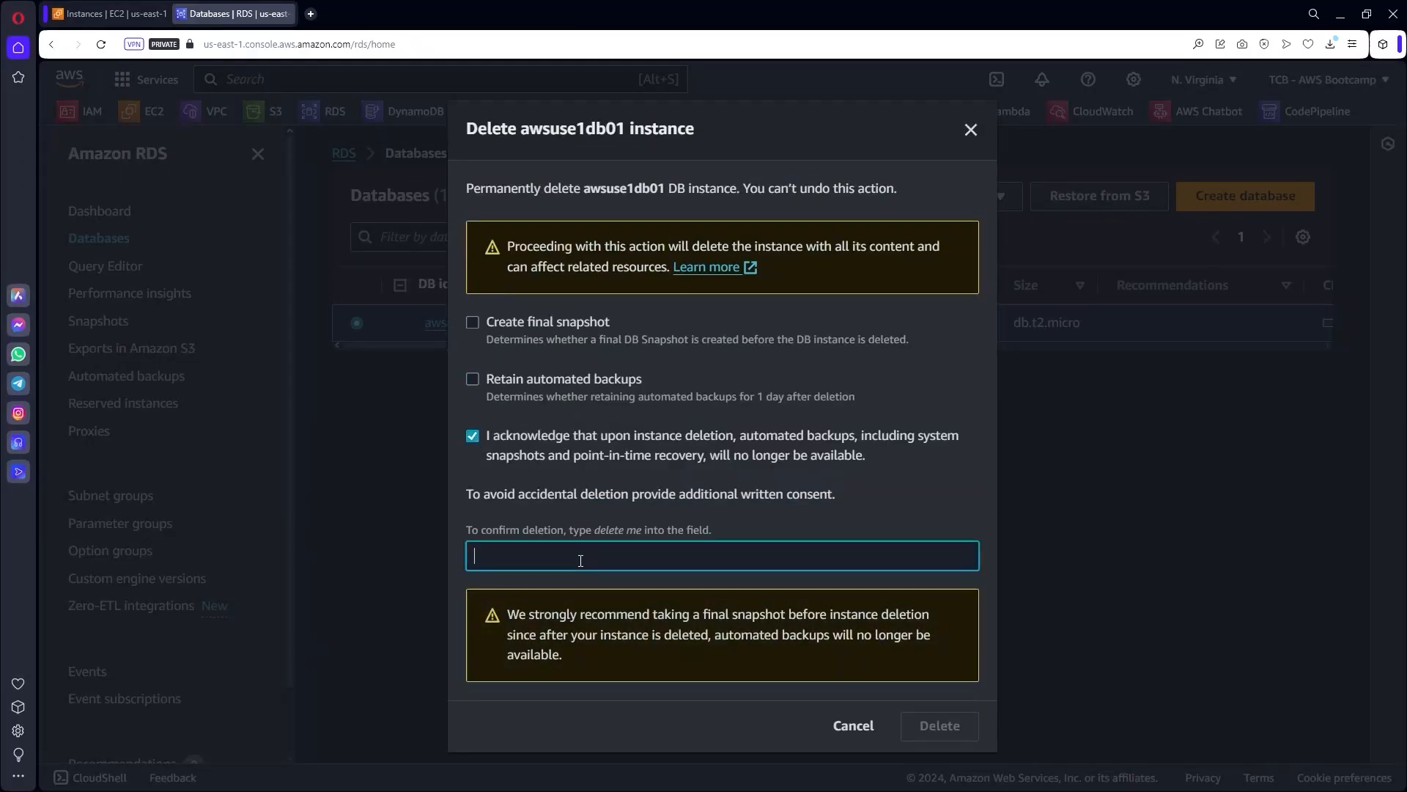
{"action": "type", "text": "delete me"}
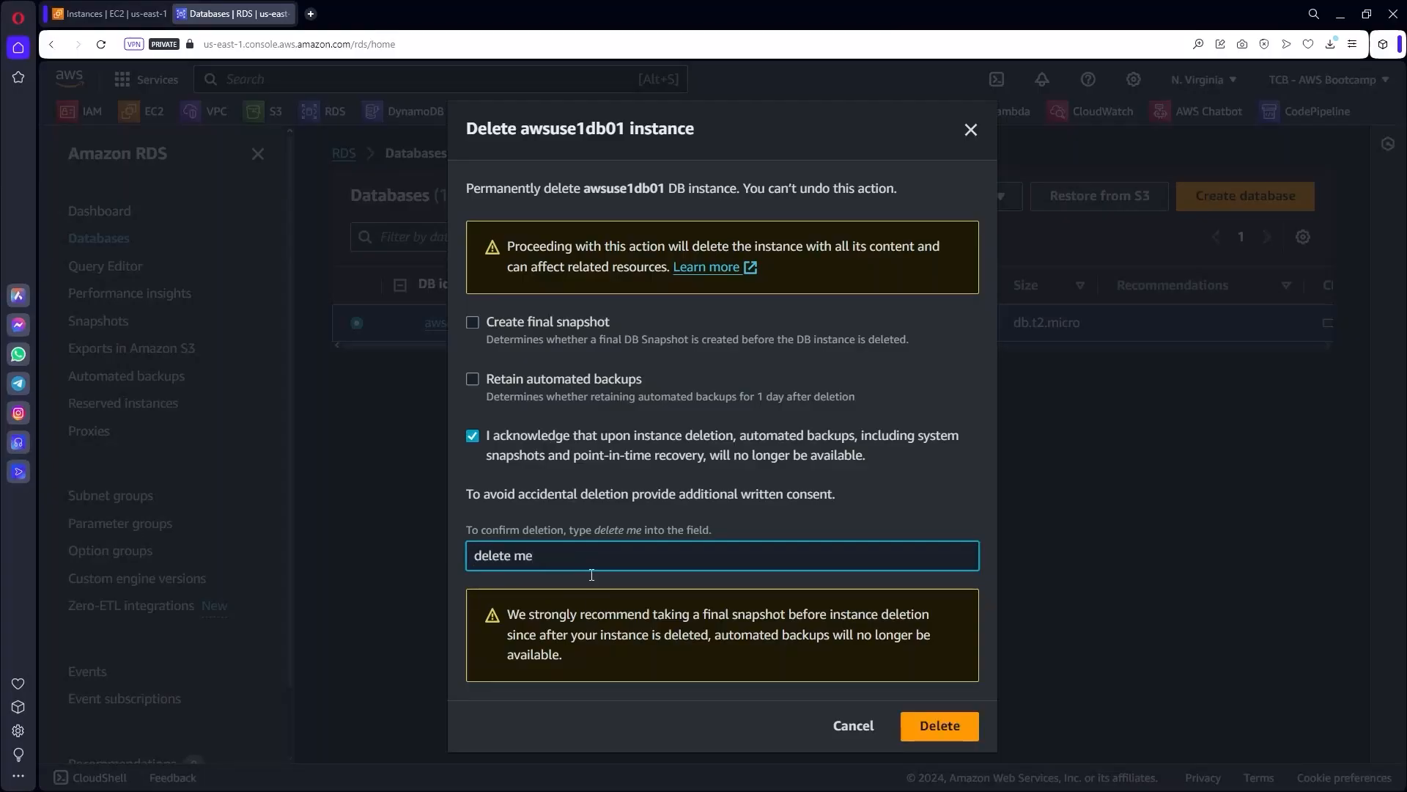
{"action": "left_click", "coordinate": [940, 725]}
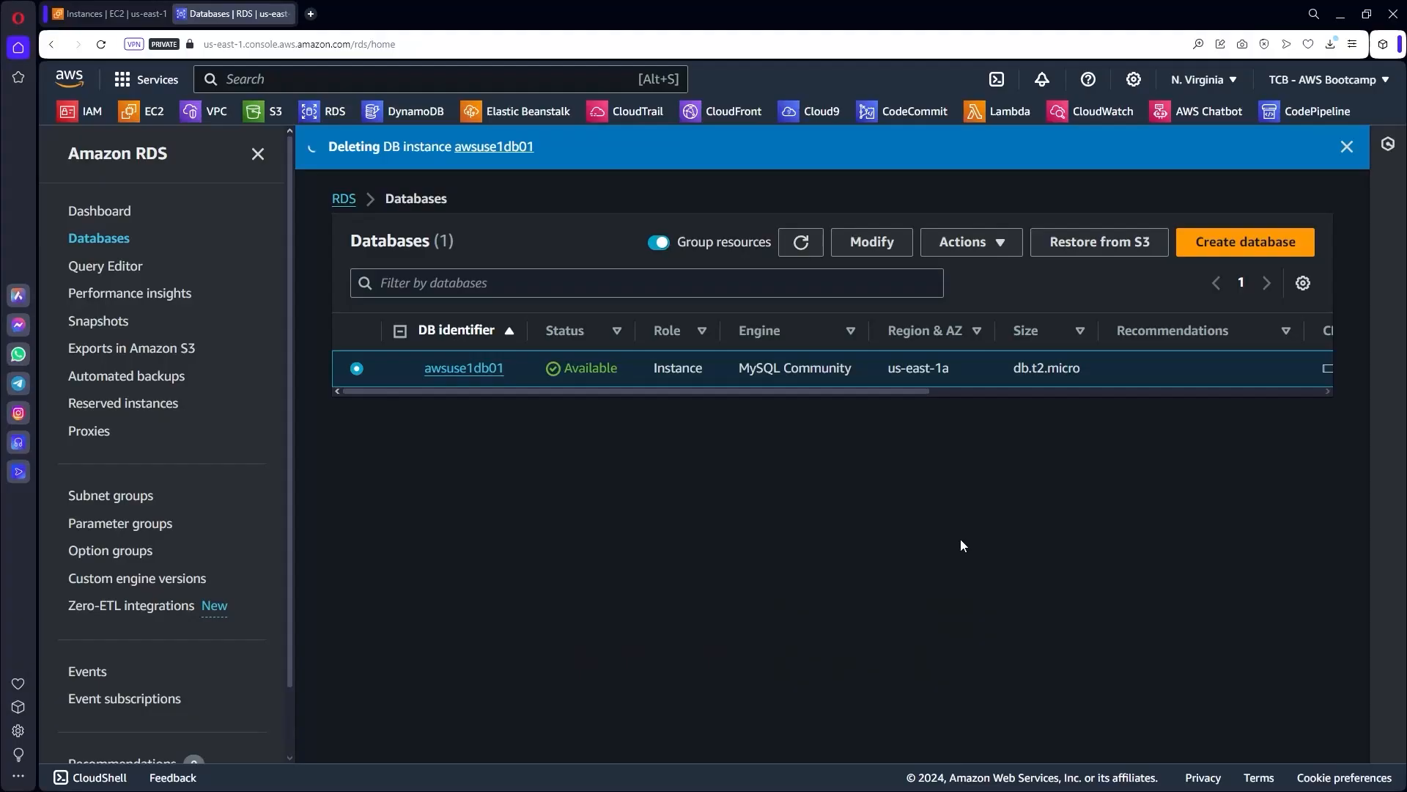
Terminate the awsuse1app01 instance via Instance state > Terminate, then return to RDS databases.
{"action": "right_click", "coordinate": [138, 112]}
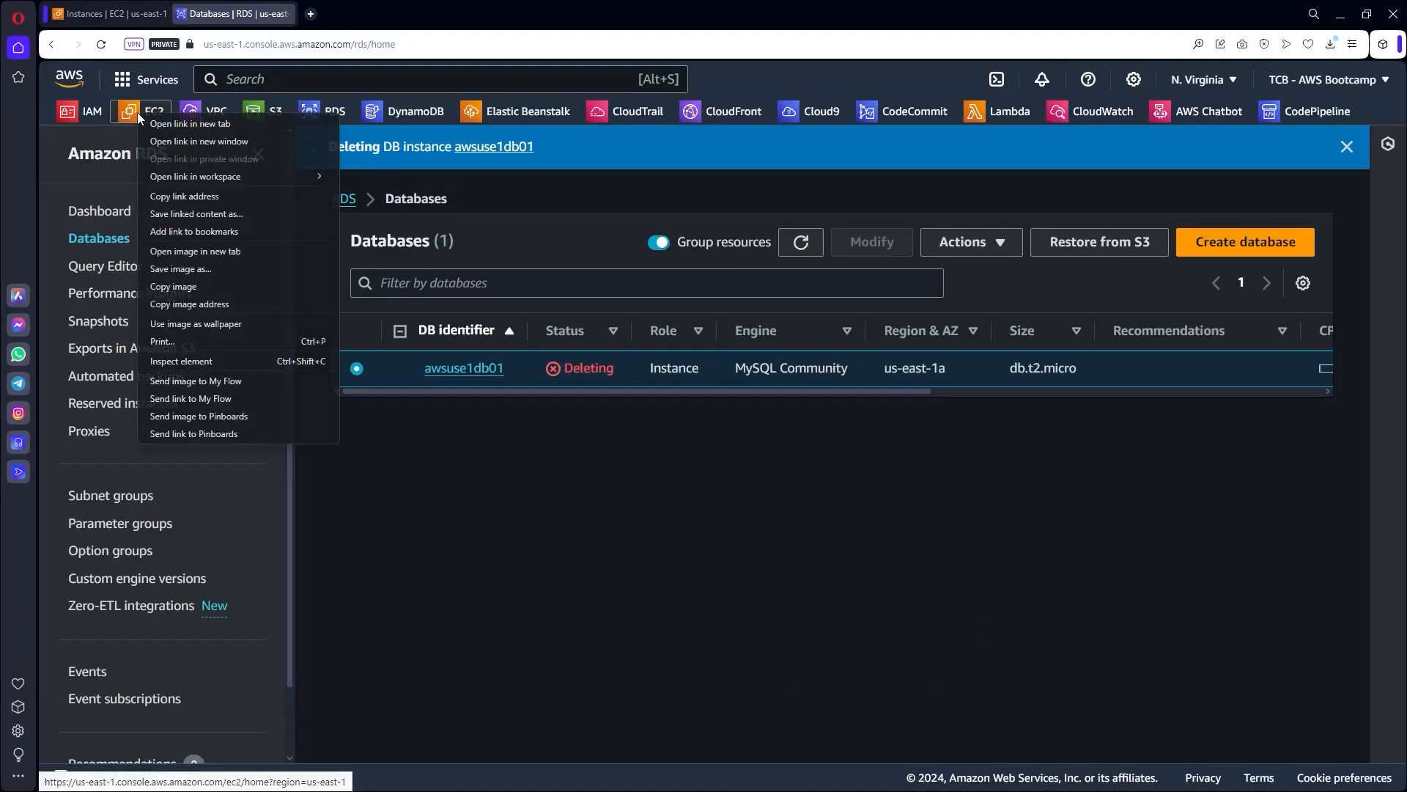
{"action": "left_click", "coordinate": [110, 14]}
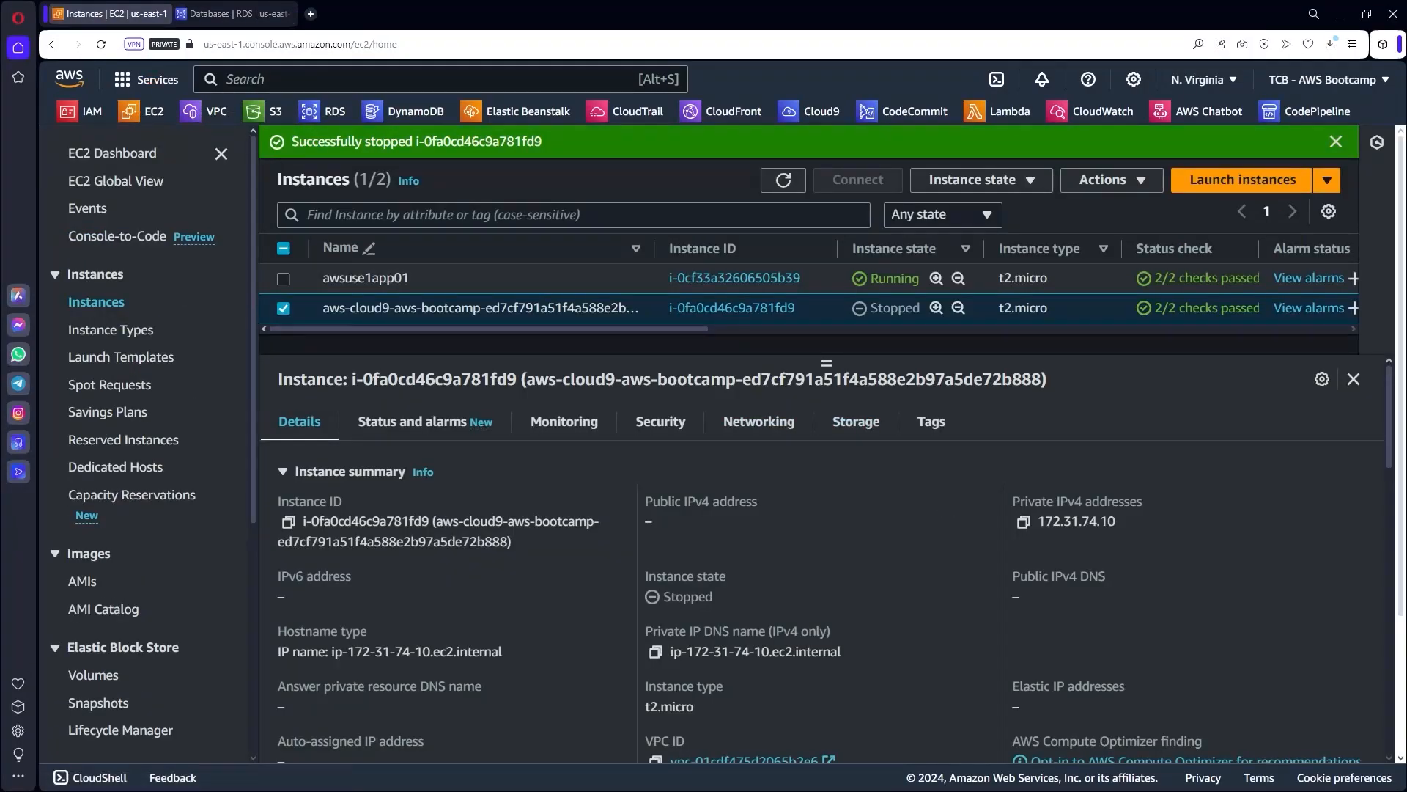
{"action": "left_click", "coordinate": [284, 308]}
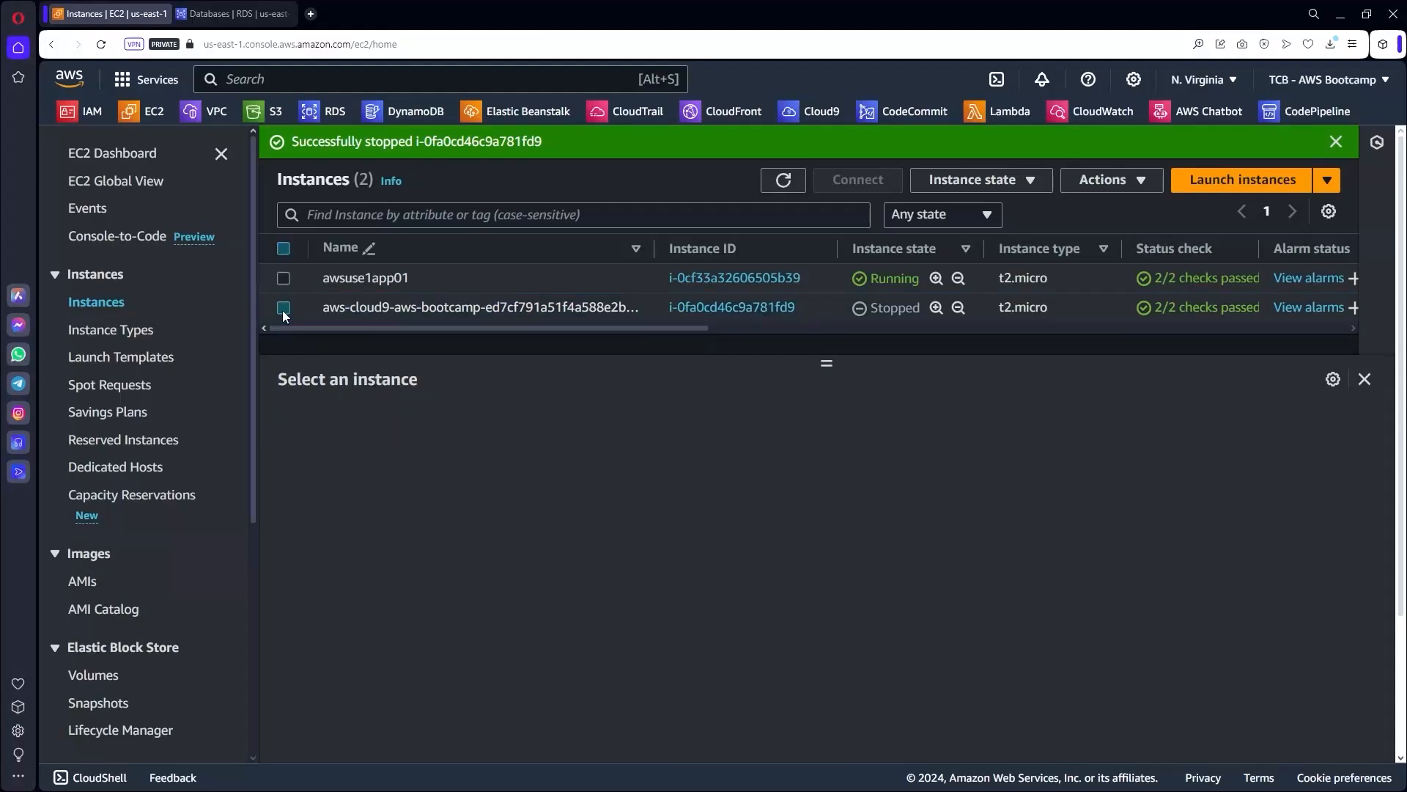
{"action": "left_click", "coordinate": [283, 278]}
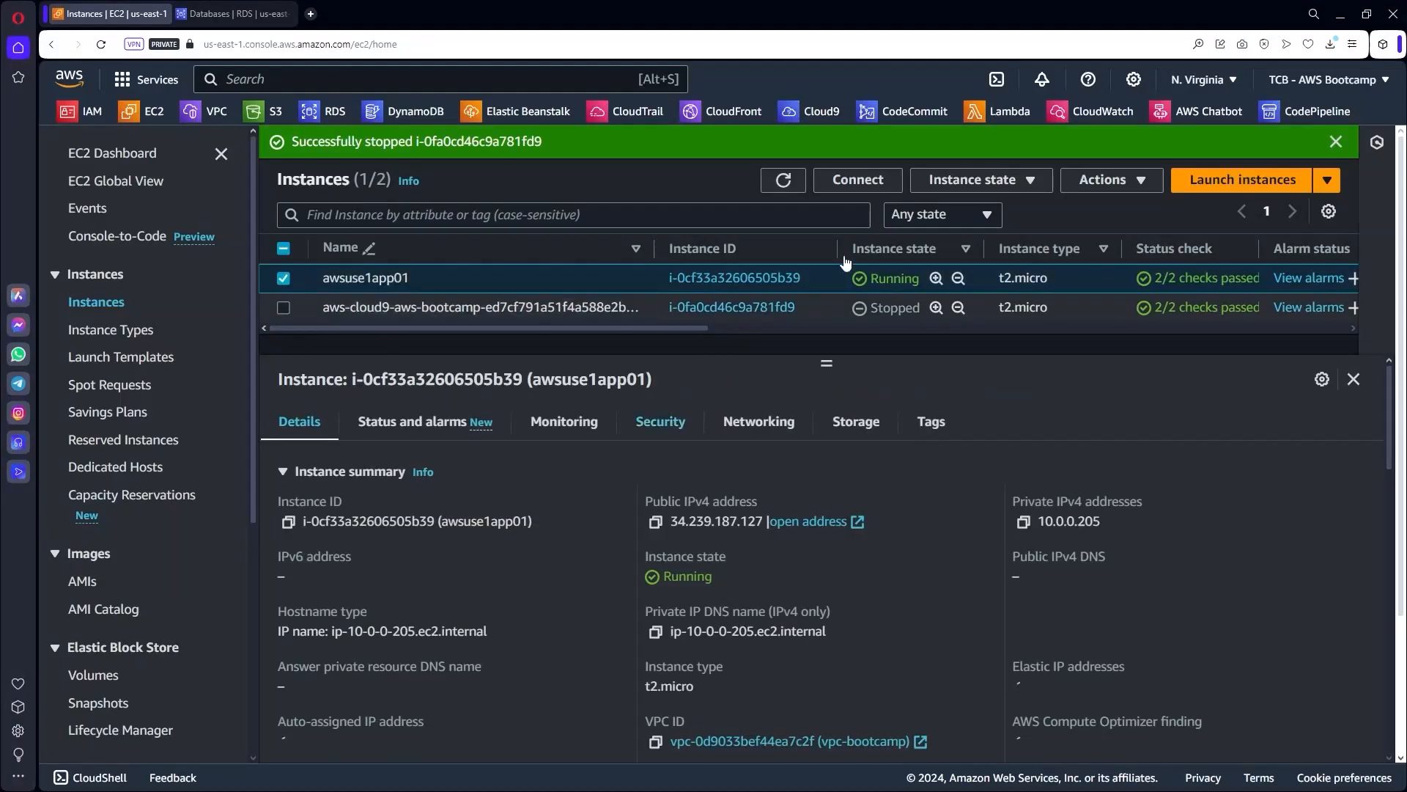
{"action": "left_click", "coordinate": [1023, 183]}
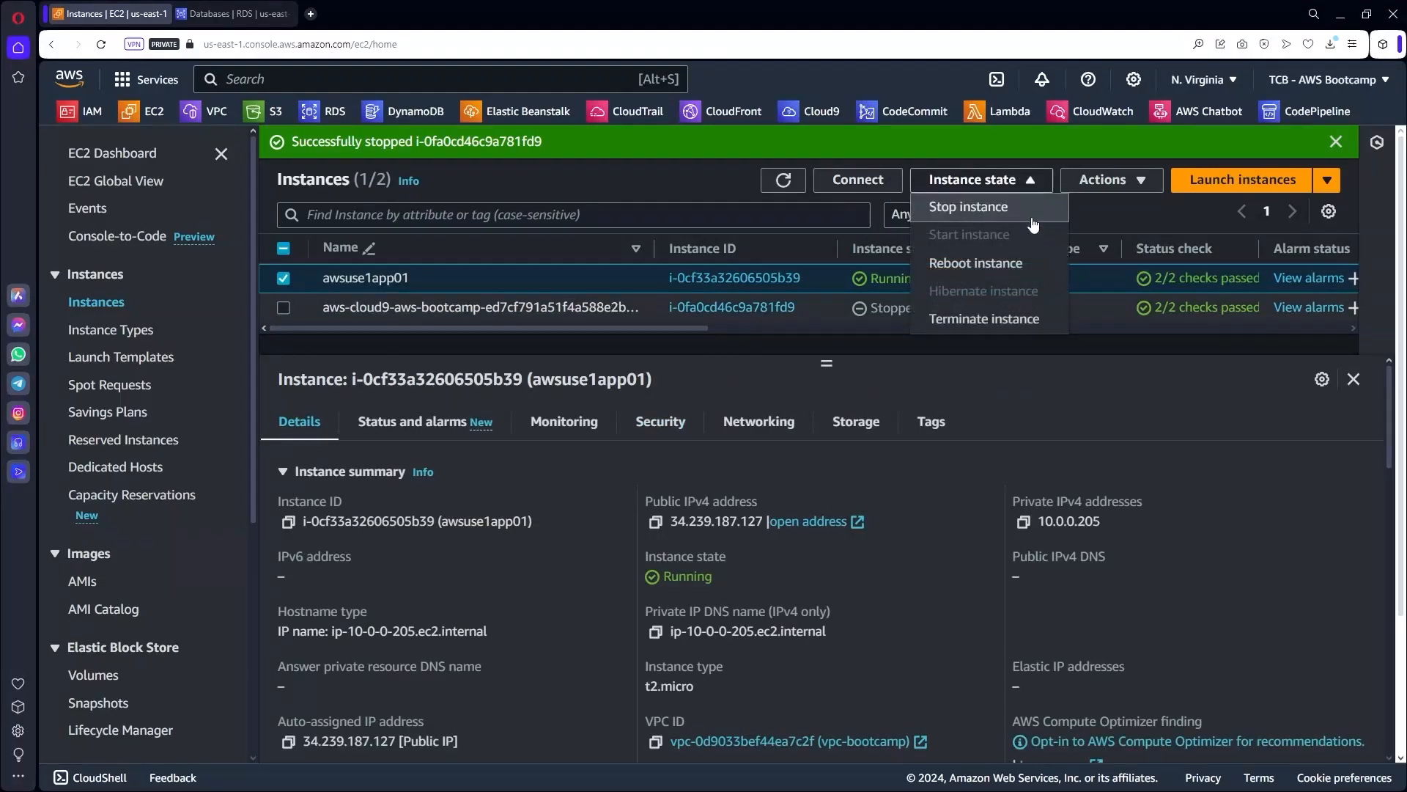
{"action": "left_click", "coordinate": [1005, 319]}
{"action": "left_click", "coordinate": [1140, 579]}
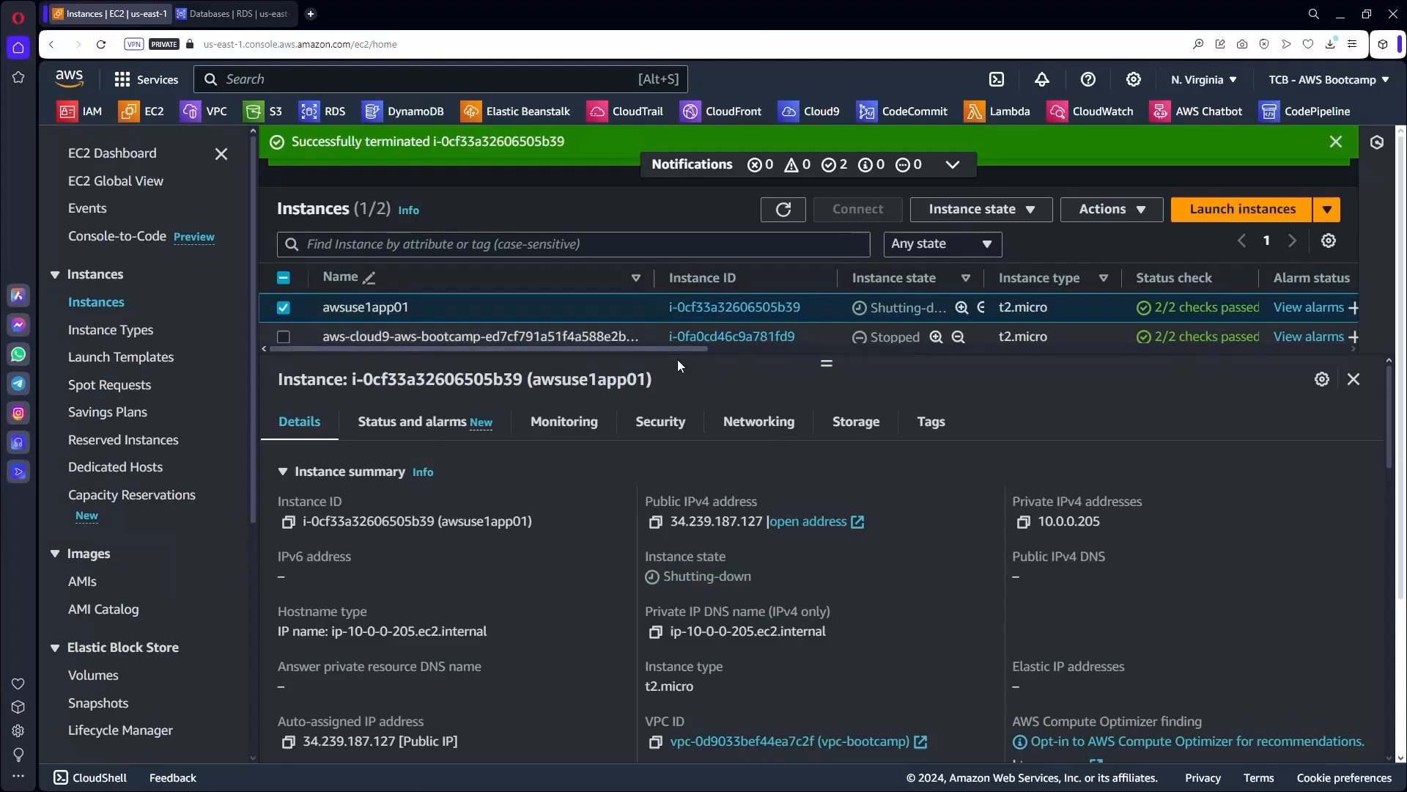
{"action": "left_click_drag", "start_coordinate": [826, 363], "coordinate": [827, 420]}
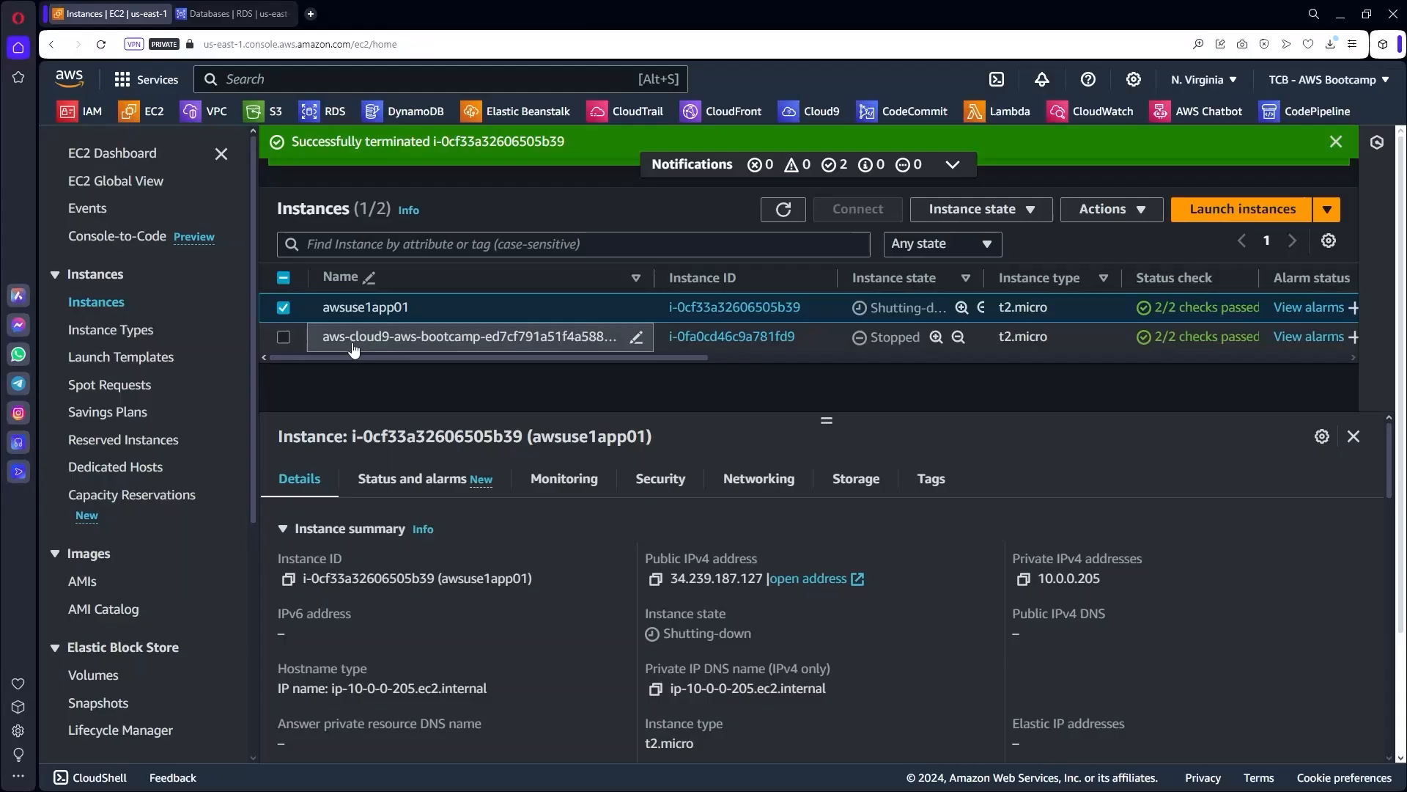
{"action": "left_click", "coordinate": [231, 13]}
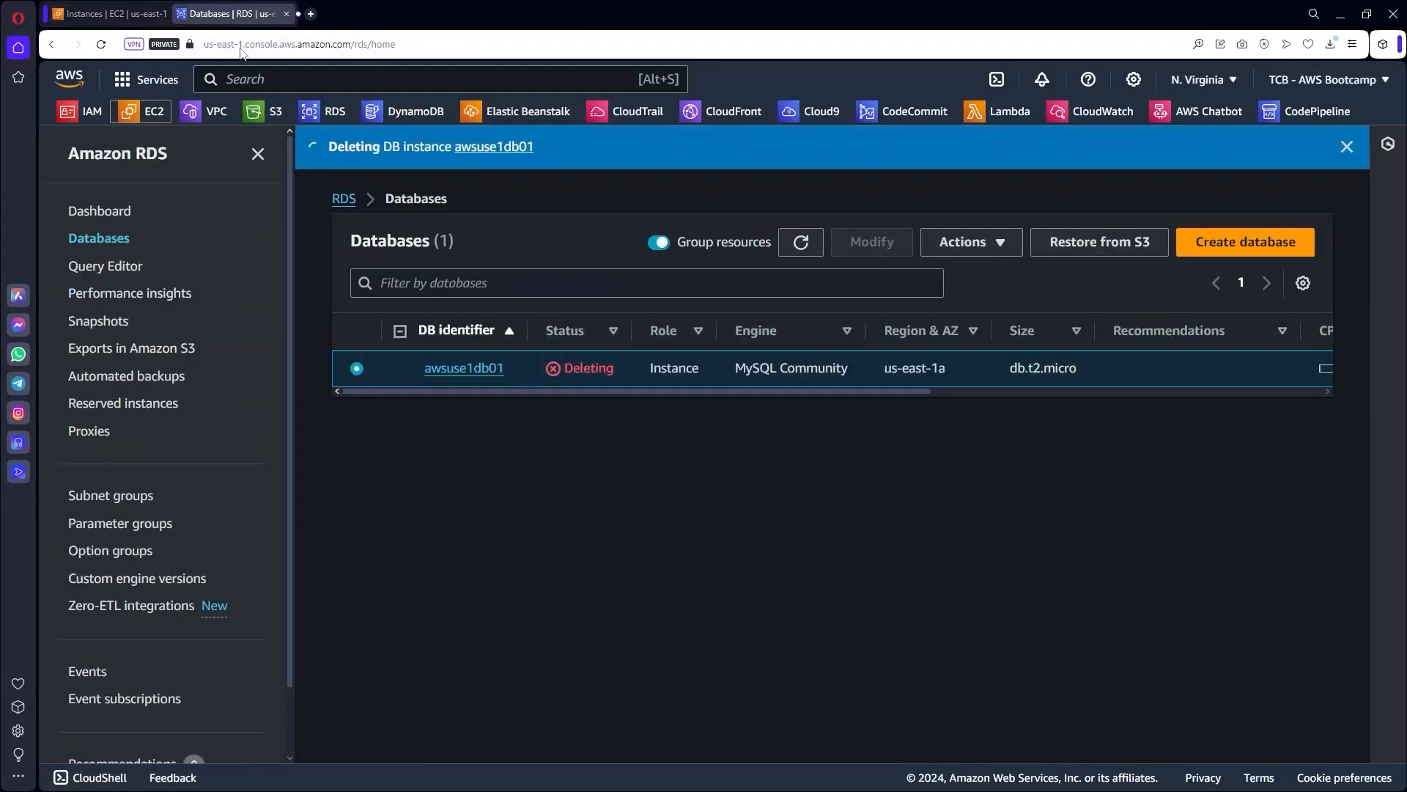